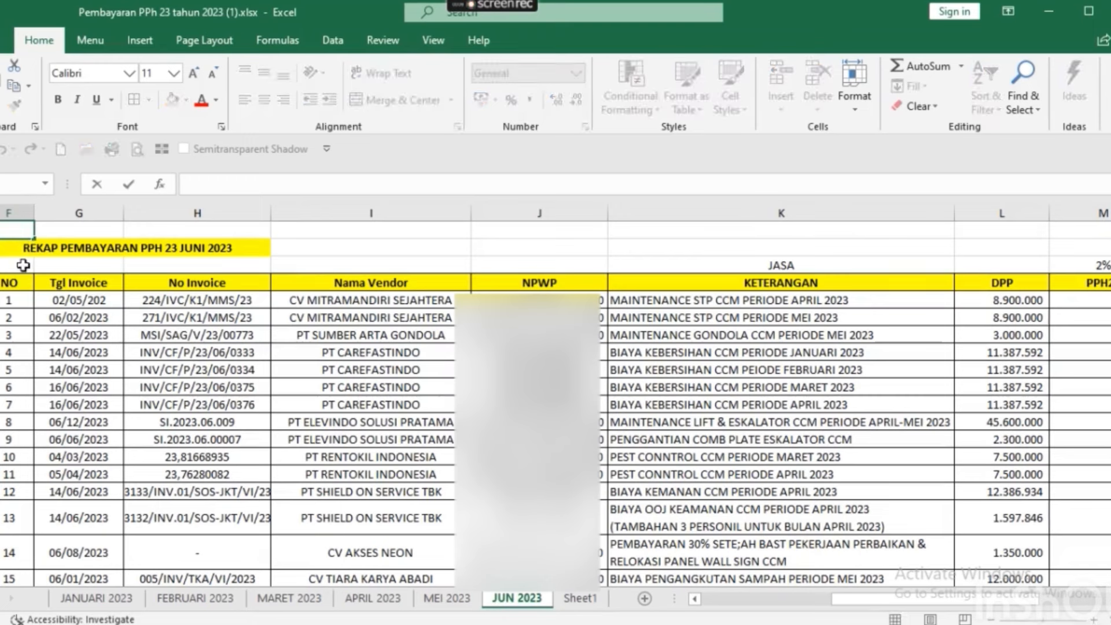
Review the PPH 23 recap's column headers, payment dates and invoice rows.
{"action": "double_click", "coordinate": [6, 269]}
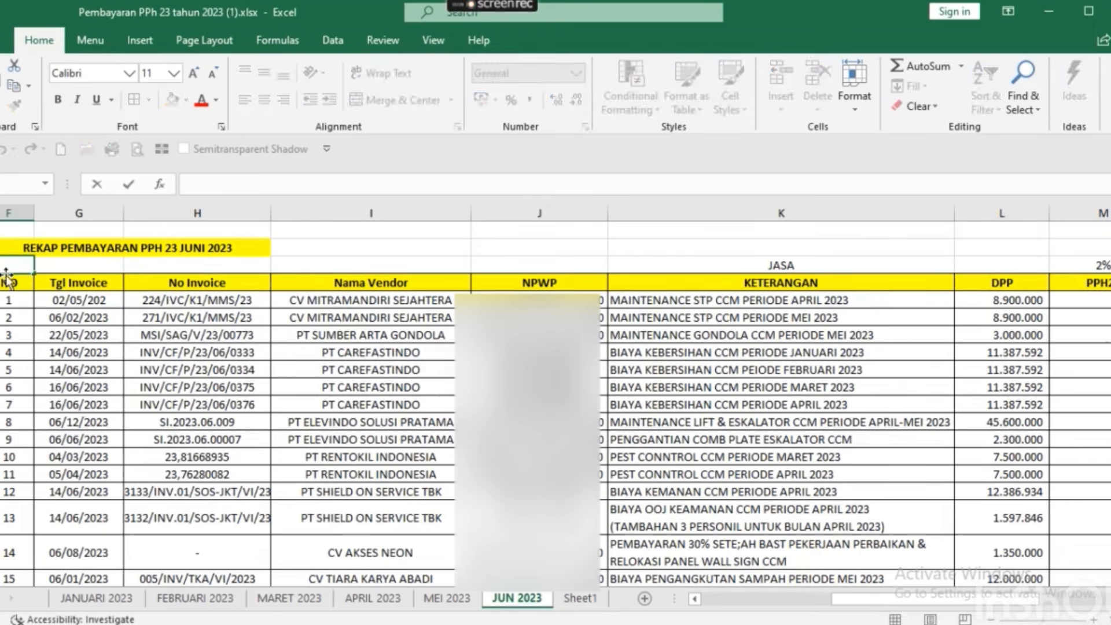
{"action": "left_click", "coordinate": [6, 279]}
{"action": "key", "text": "Right"}
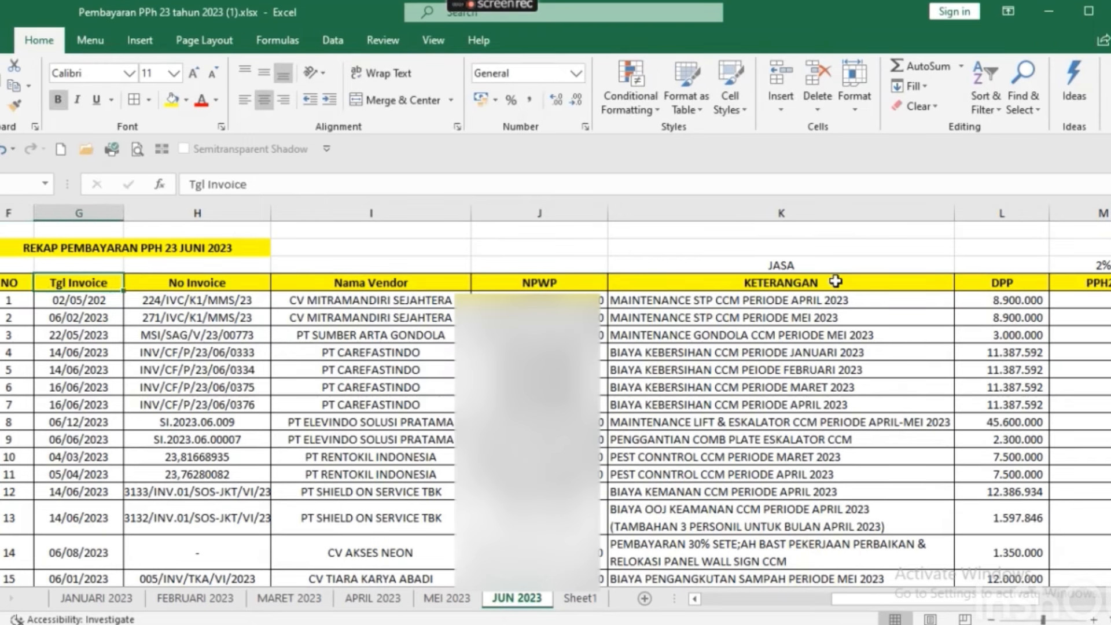
{"action": "key", "text": "Right"}
{"action": "key", "text": "Right"}
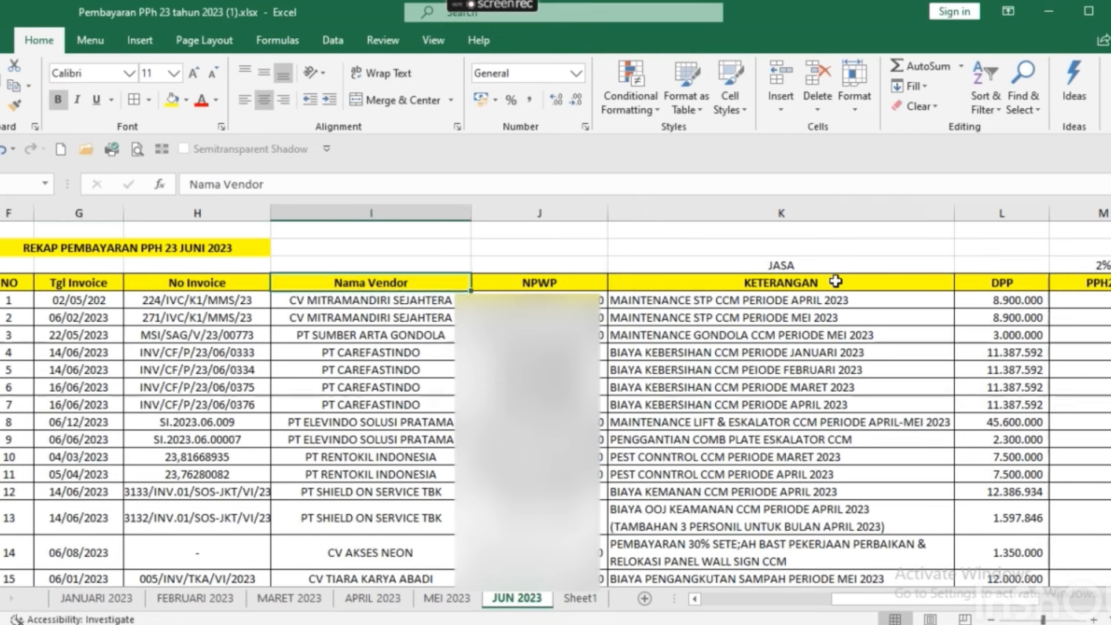
{"action": "key", "text": "Right"}
{"action": "key", "text": "Left"}
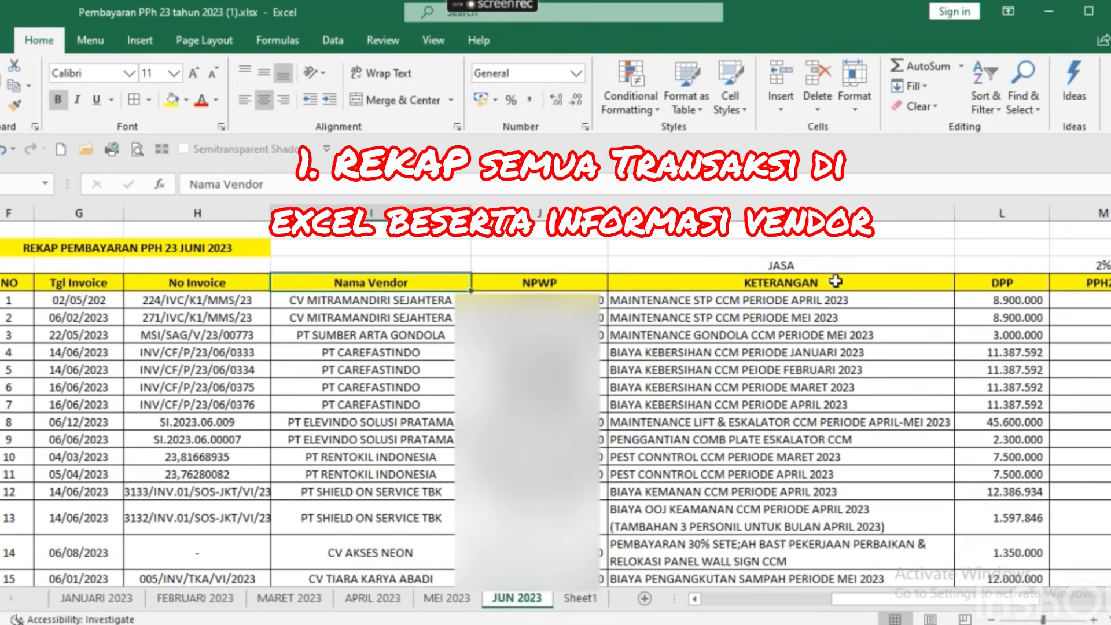
{"action": "key", "text": "Right"}
{"action": "key", "text": "Left"}
{"action": "key", "text": "Right"}
{"action": "key", "text": "Right"}
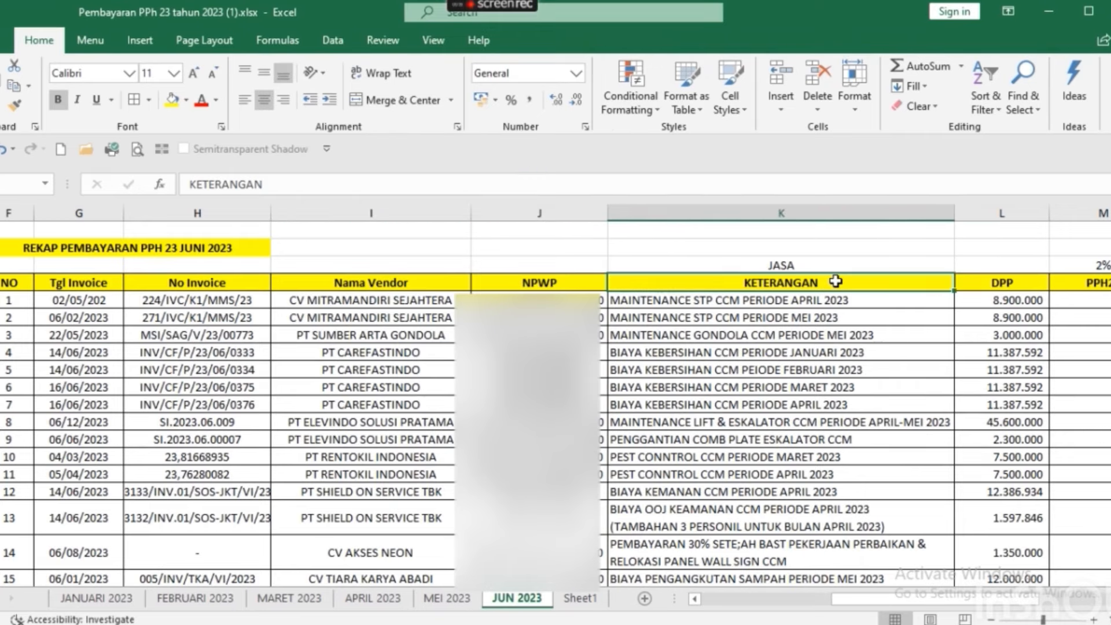
{"action": "key", "text": "Right"}
{"action": "key", "text": "Right"}
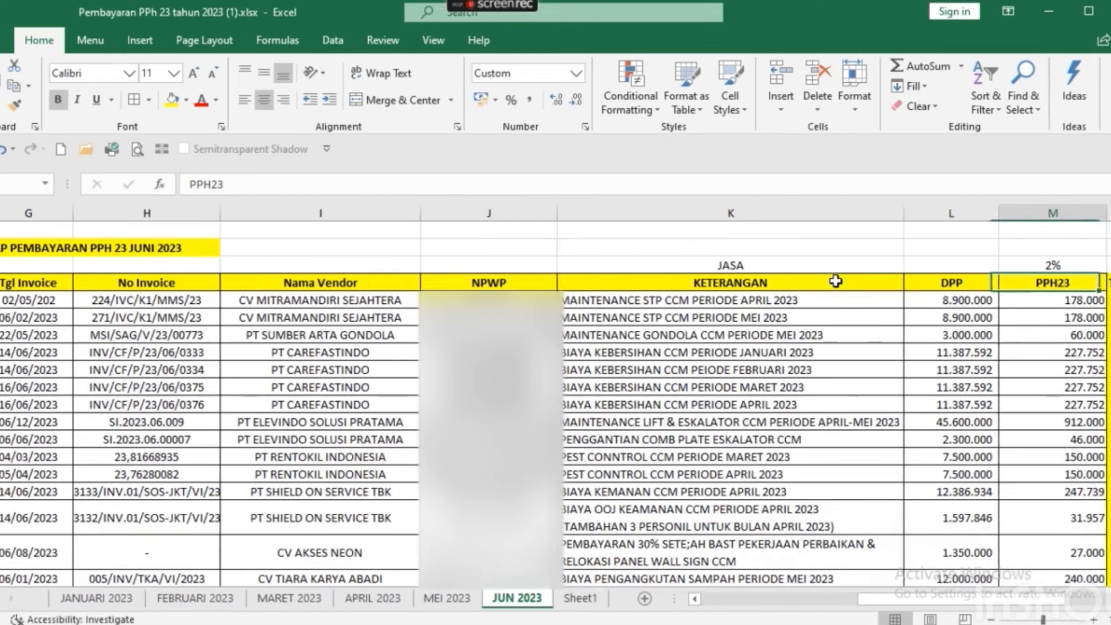
{"action": "key", "text": "Right"}
{"action": "key", "text": "Left"}
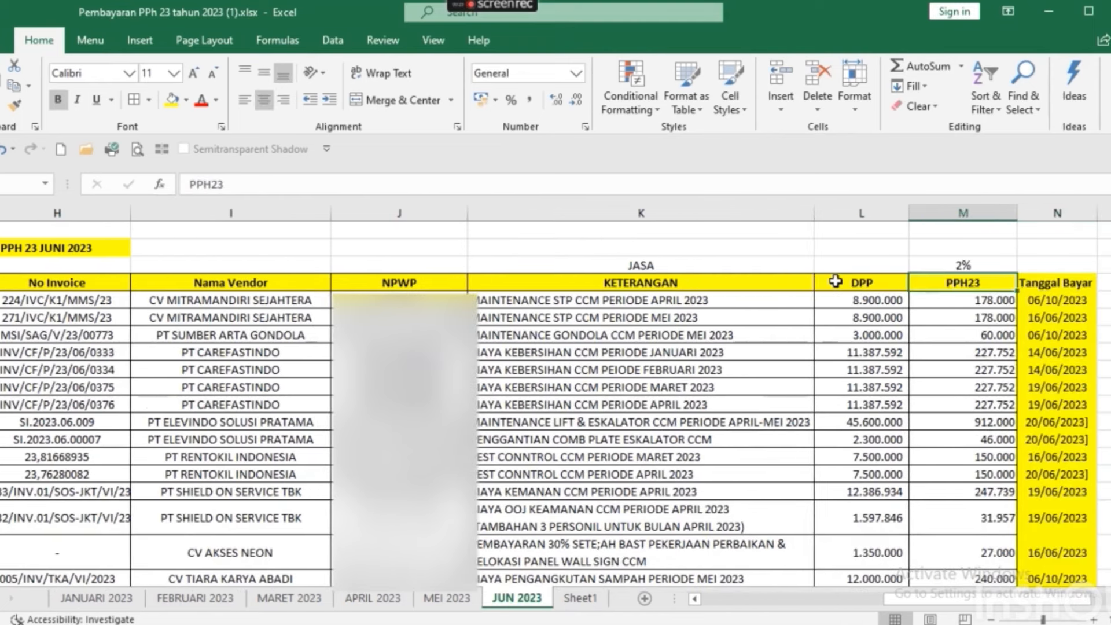
{"action": "key", "text": "Right"}
{"action": "key", "text": "Down"}
{"action": "key", "text": "Down"}
{"action": "key", "text": "Down"}
{"action": "key", "text": "Up"}
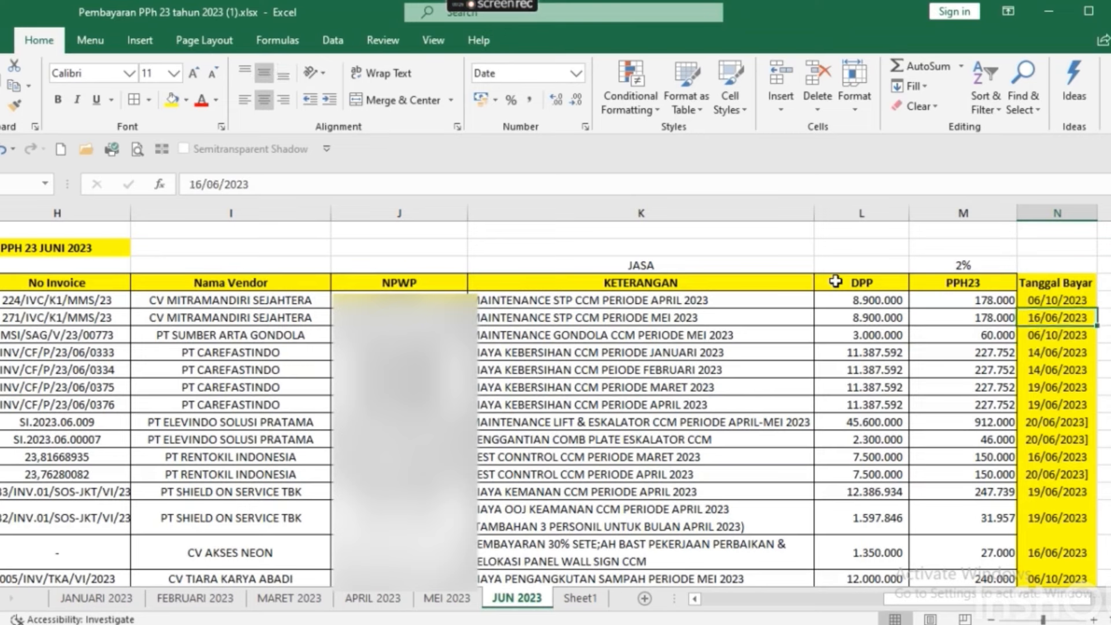
{"action": "key", "text": "Up"}
{"action": "key", "text": "Up"}
{"action": "key", "text": "Down"}
{"action": "key", "text": "Down"}
{"action": "key", "text": "Down"}
{"action": "key", "text": "Left"}
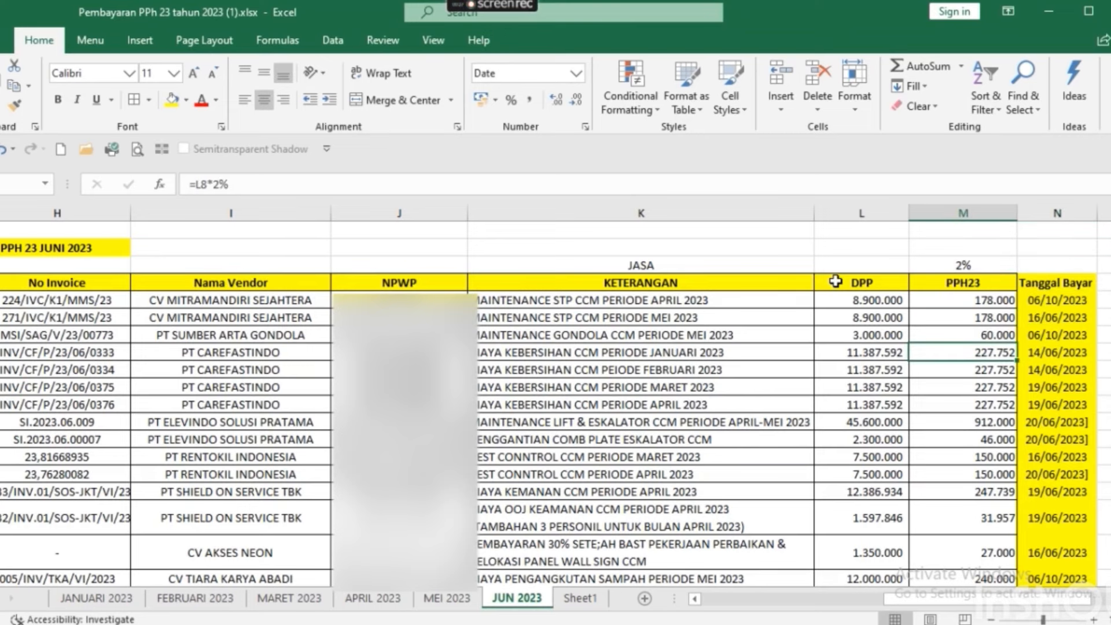
{"action": "key", "text": "Left"}
{"action": "key", "text": "Left"}
{"action": "key", "text": "Left"}
{"action": "key", "text": "Left"}
{"action": "key", "text": "Left"}
{"action": "key", "text": "Left"}
{"action": "key", "text": "Left"}
{"action": "key", "text": "Down"}
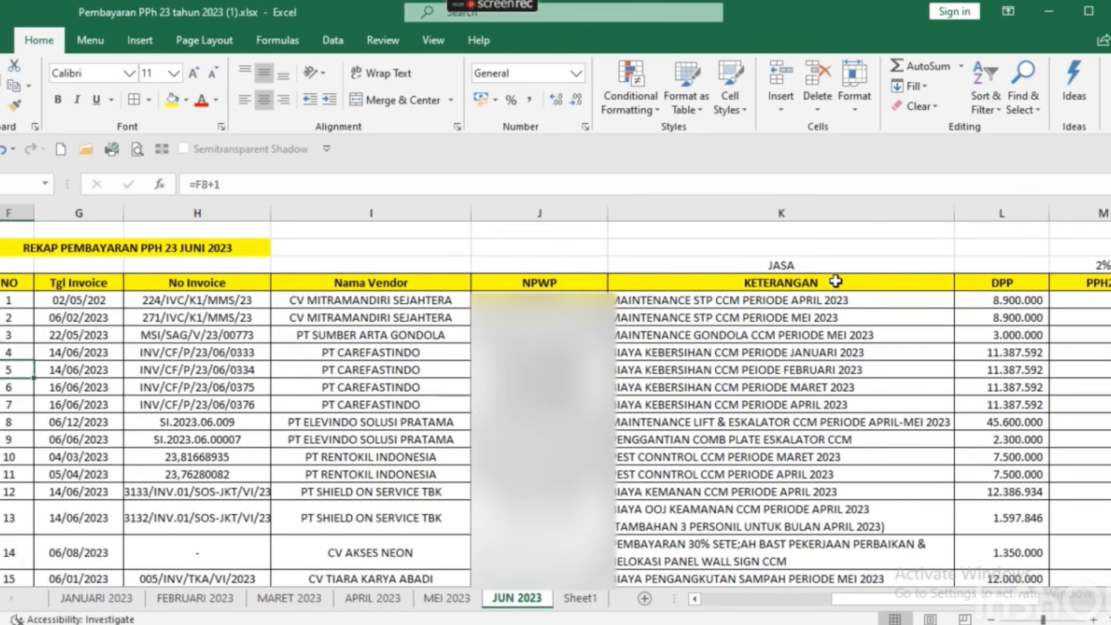
{"action": "key", "text": "Down"}
{"action": "key", "text": "Down"}
{"action": "key", "text": "Down"}
{"action": "key", "text": "Down"}
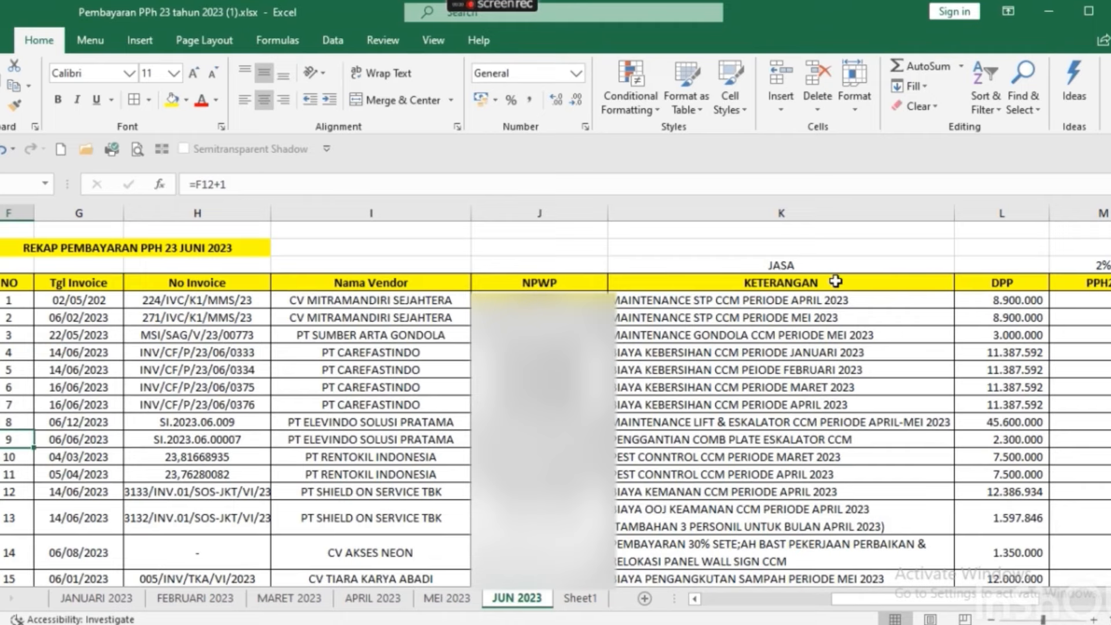
{"action": "key", "text": "Up"}
{"action": "key", "text": "Right"}
{"action": "key", "text": "Down"}
{"action": "key", "text": "Down"}
{"action": "key", "text": "Down"}
{"action": "key", "text": "Down"}
{"action": "key", "text": "Down"}
{"action": "key", "text": "Down"}
{"action": "key", "text": "Down"}
{"action": "key", "text": "Right"}
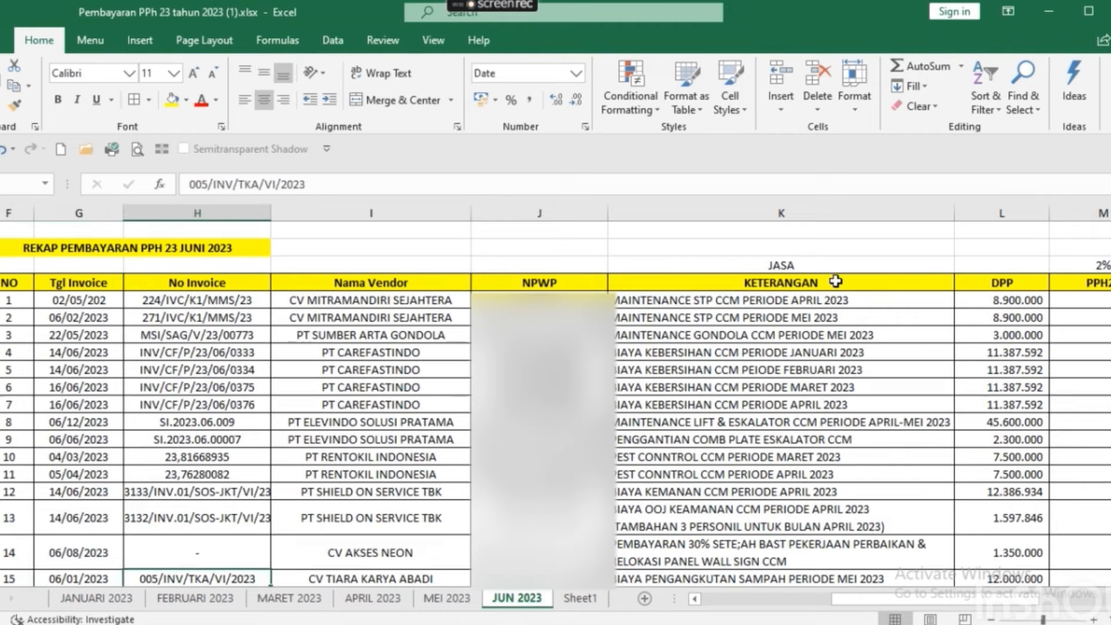
Check the PPH FINAL 4(2) recap, including DPP 333.532.210 and PPH 4(2) 8.838.604.
{"action": "key", "text": "Down"}
{"action": "key", "text": "Down"}
{"action": "key", "text": "Down"}
{"action": "key", "text": "Down"}
{"action": "key", "text": "Down"}
{"action": "key", "text": "Down"}
{"action": "key", "text": "Down"}
{"action": "key", "text": "Down"}
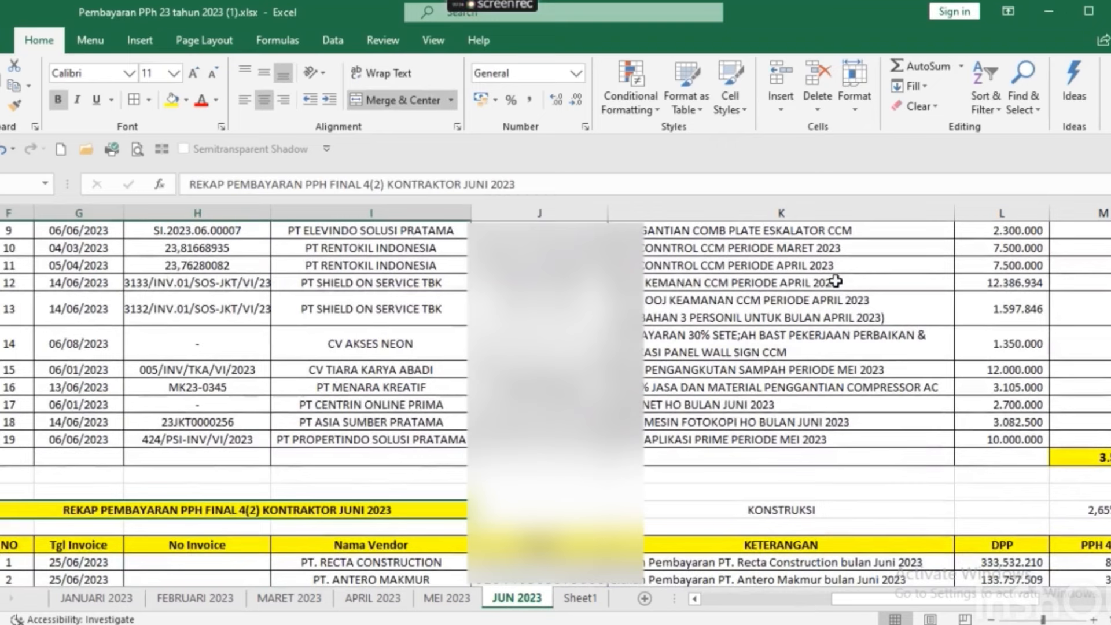
{"action": "key", "text": "Down"}
{"action": "key", "text": "Left"}
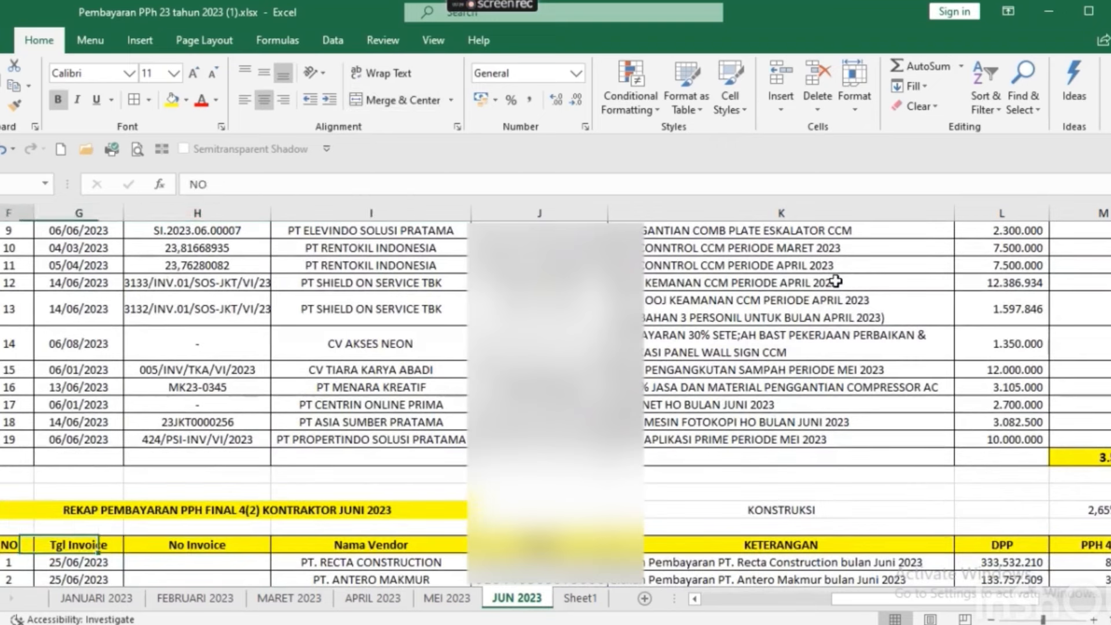
{"action": "key", "text": "Left"}
{"action": "key", "text": "Right"}
{"action": "key", "text": "Right"}
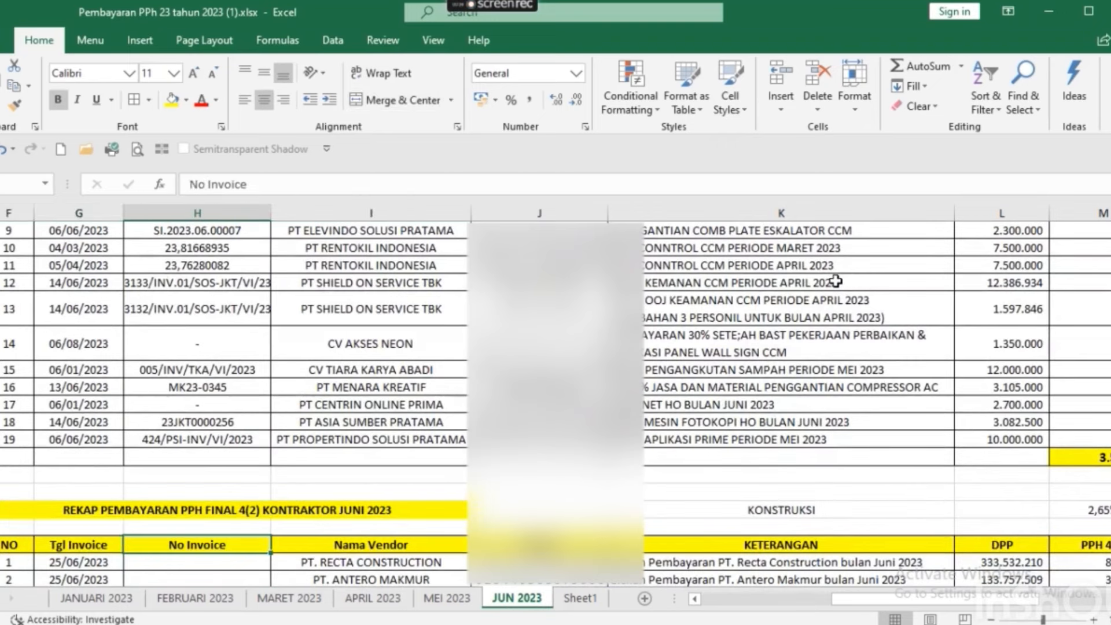
{"action": "key", "text": "Right"}
{"action": "key", "text": "Right"}
{"action": "key", "text": "Right"}
{"action": "key", "text": "Right"}
{"action": "key", "text": "Right"}
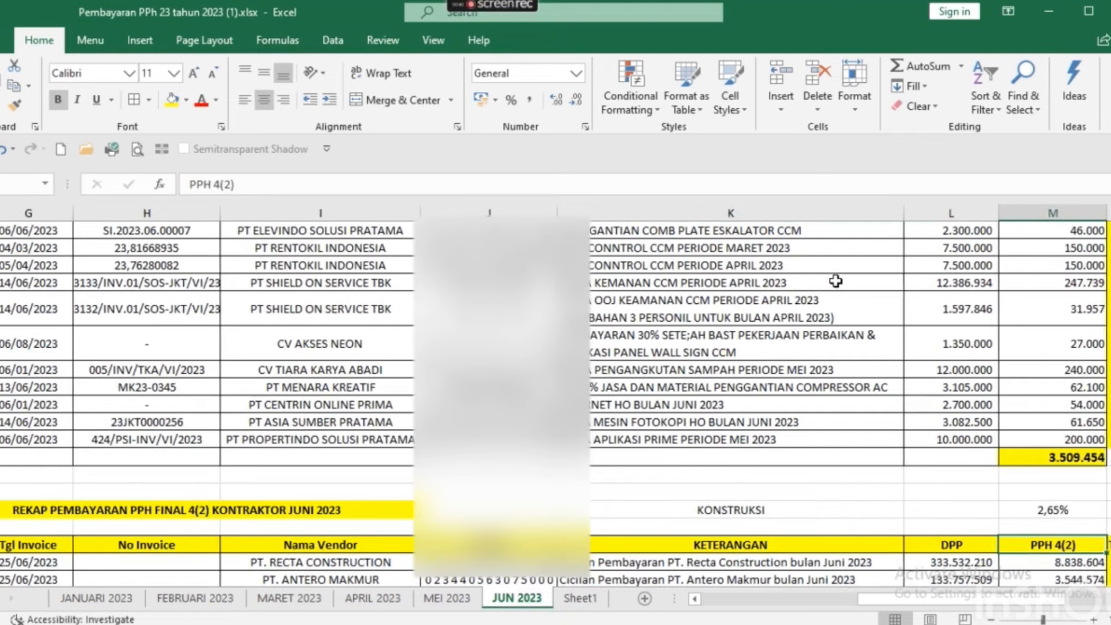
{"action": "key", "text": "Right"}
{"action": "key", "text": "Left"}
{"action": "key", "text": "Down"}
{"action": "key", "text": "Down"}
{"action": "key", "text": "Down"}
{"action": "key", "text": "Down"}
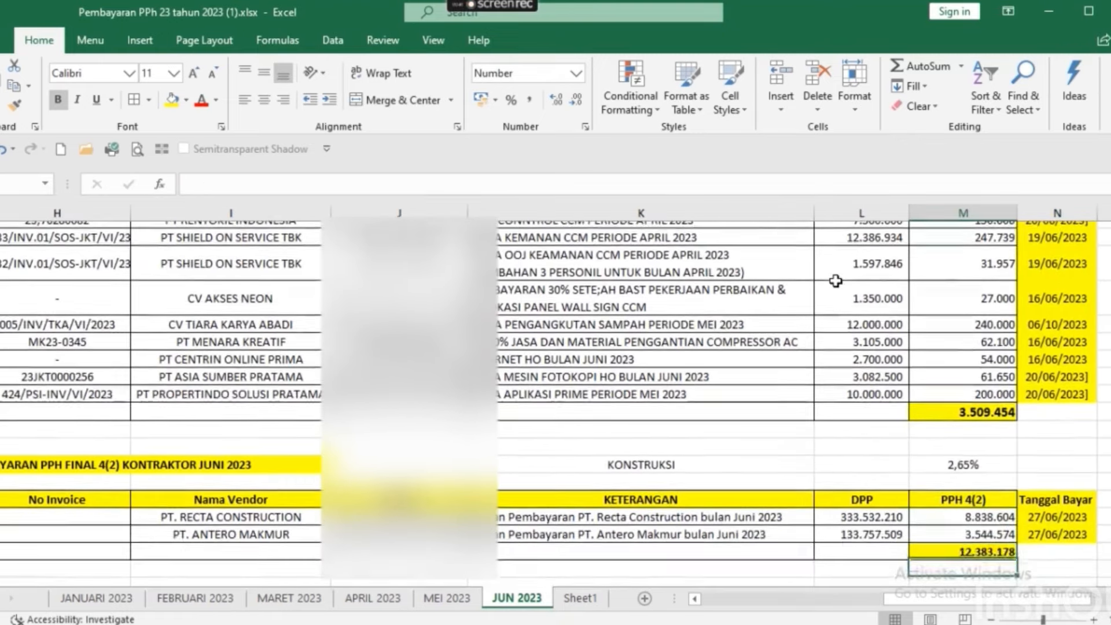
{"action": "key", "text": "Up"}
{"action": "key", "text": "Up"}
{"action": "key", "text": "Up"}
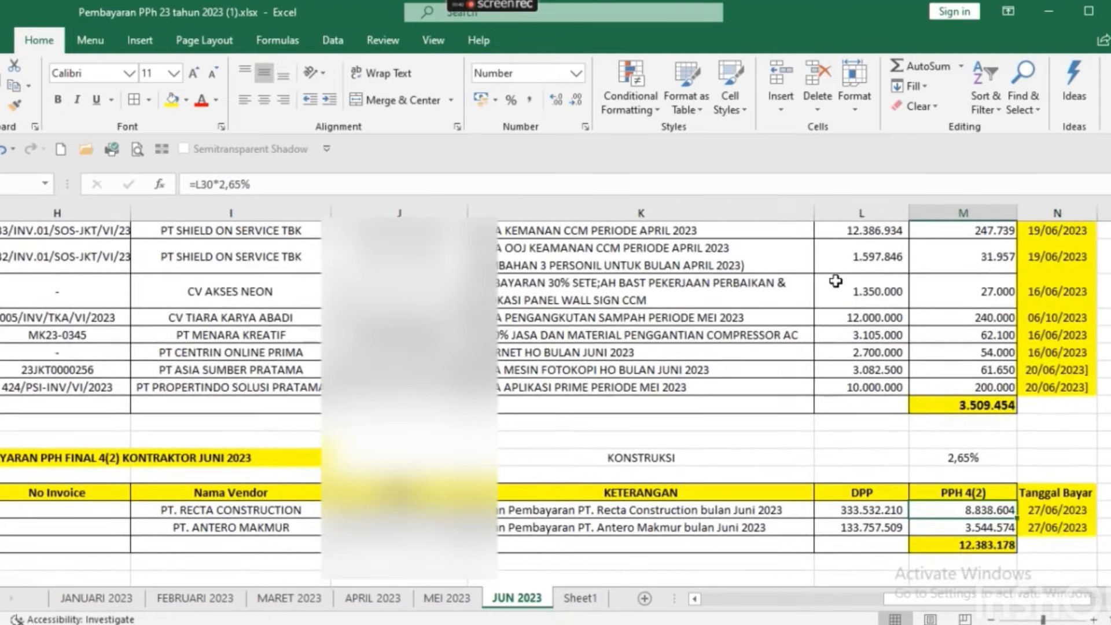
{"action": "key", "text": "Left"}
{"action": "key", "text": "Right"}
{"action": "key", "text": "Right"}
{"action": "key", "text": "Left"}
{"action": "key", "text": "Left"}
{"action": "key", "text": "Left"}
{"action": "key", "text": "Left"}
{"action": "key", "text": "Left"}
{"action": "key", "text": "Left"}
{"action": "key", "text": "Left"}
{"action": "key", "text": "Left"}
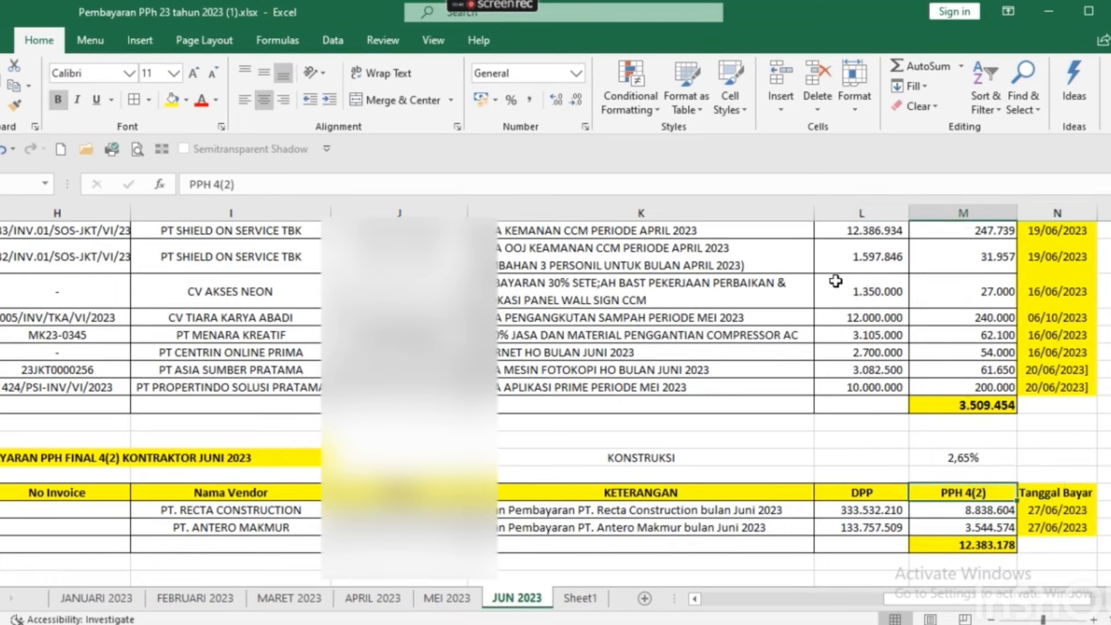
Look over the PPH 21 vendor recap rows and payment dates, then switch to Chrome.
{"action": "key", "text": "Down"}
{"action": "key", "text": "Down"}
{"action": "key", "text": "Down"}
{"action": "key", "text": "Down"}
{"action": "key", "text": "Down"}
{"action": "key", "text": "Down"}
{"action": "key", "text": "Down"}
{"action": "key", "text": "Down"}
{"action": "key", "text": "Down"}
{"action": "key", "text": "Down"}
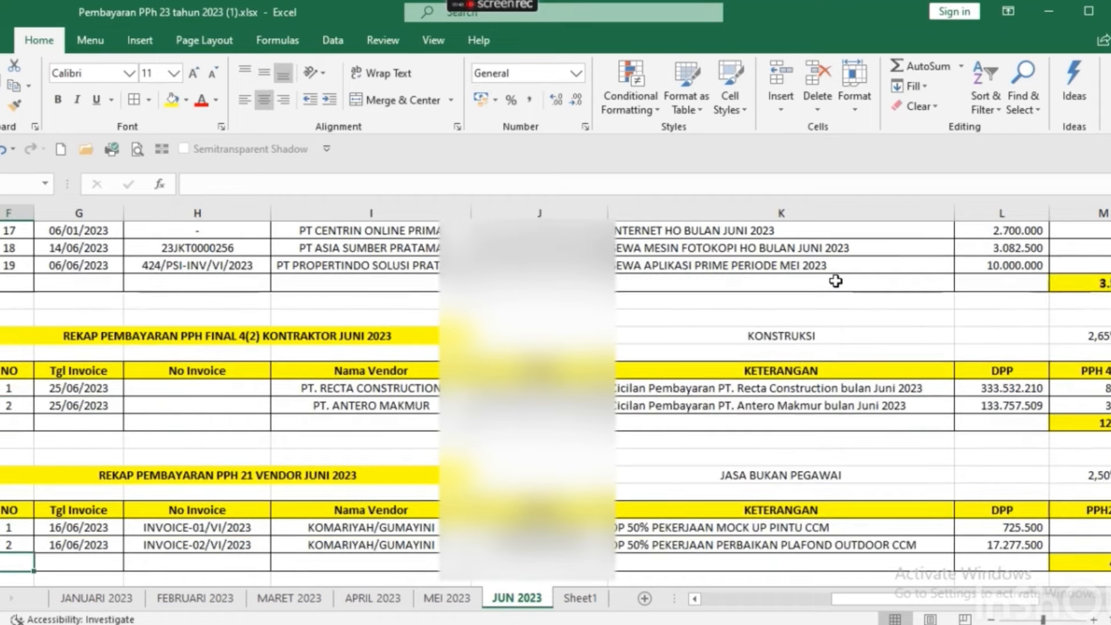
{"action": "key", "text": "Up"}
{"action": "key", "text": "Up"}
{"action": "key", "text": "Up"}
{"action": "key", "text": "Up"}
{"action": "key", "text": "Up"}
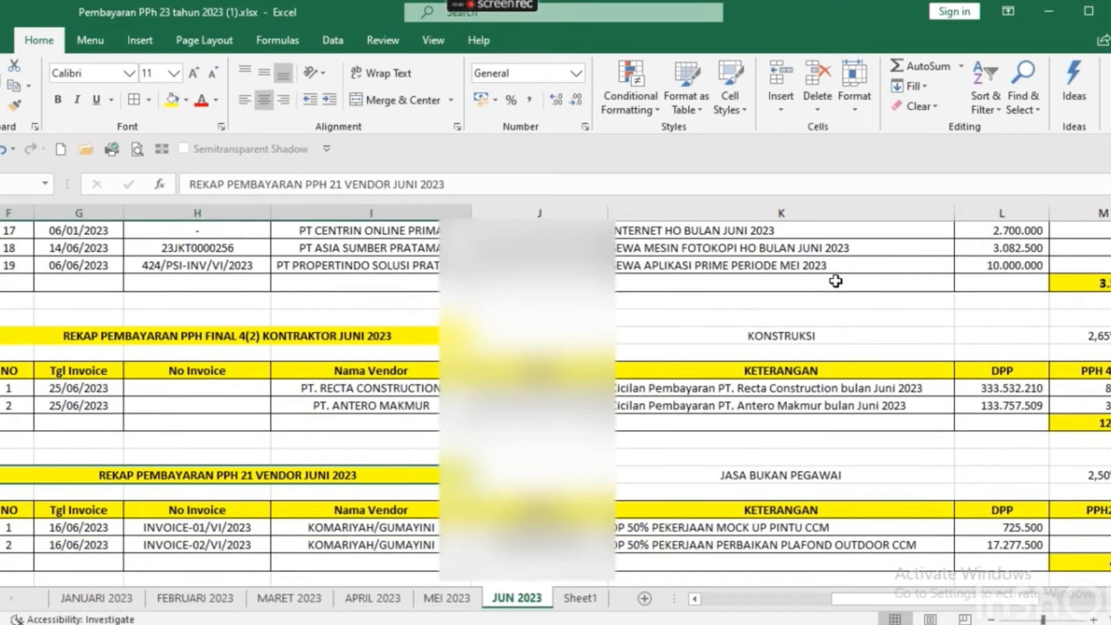
{"action": "key", "text": "Down"}
{"action": "key", "text": "Down"}
{"action": "key", "text": "Down"}
{"action": "key", "text": "Down"}
{"action": "key", "text": "Left"}
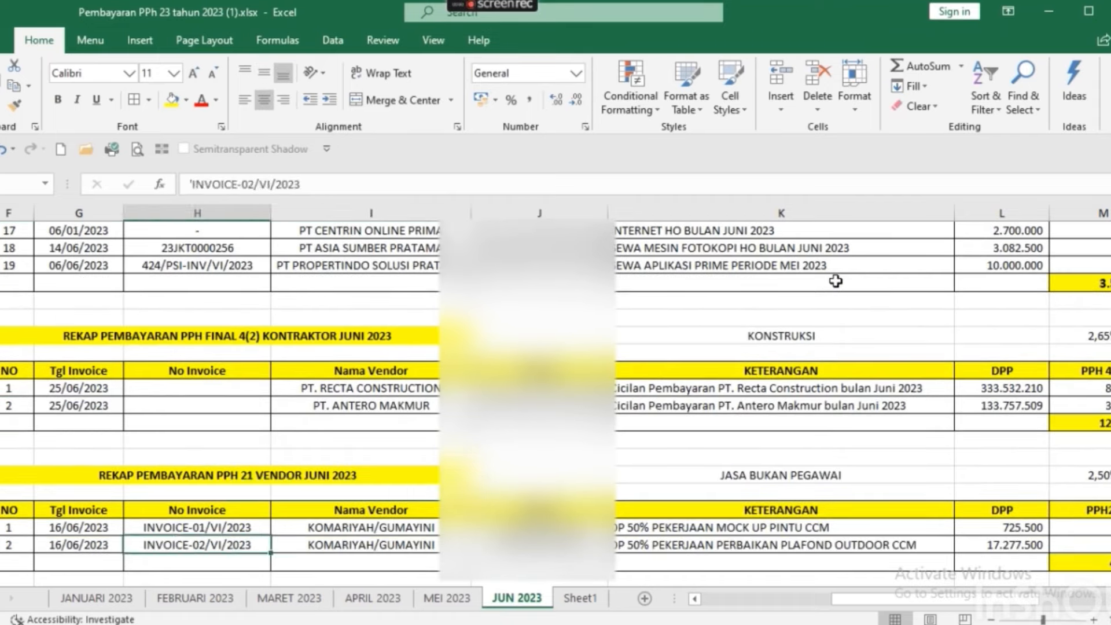
{"action": "key", "text": "Left"}
{"action": "key", "text": "Right"}
{"action": "key", "text": "Right"}
{"action": "key", "text": "Right"}
{"action": "key", "text": "Right"}
{"action": "key", "text": "Right"}
{"action": "key", "text": "Right"}
{"action": "key", "text": "Right"}
{"action": "key", "text": "Right"}
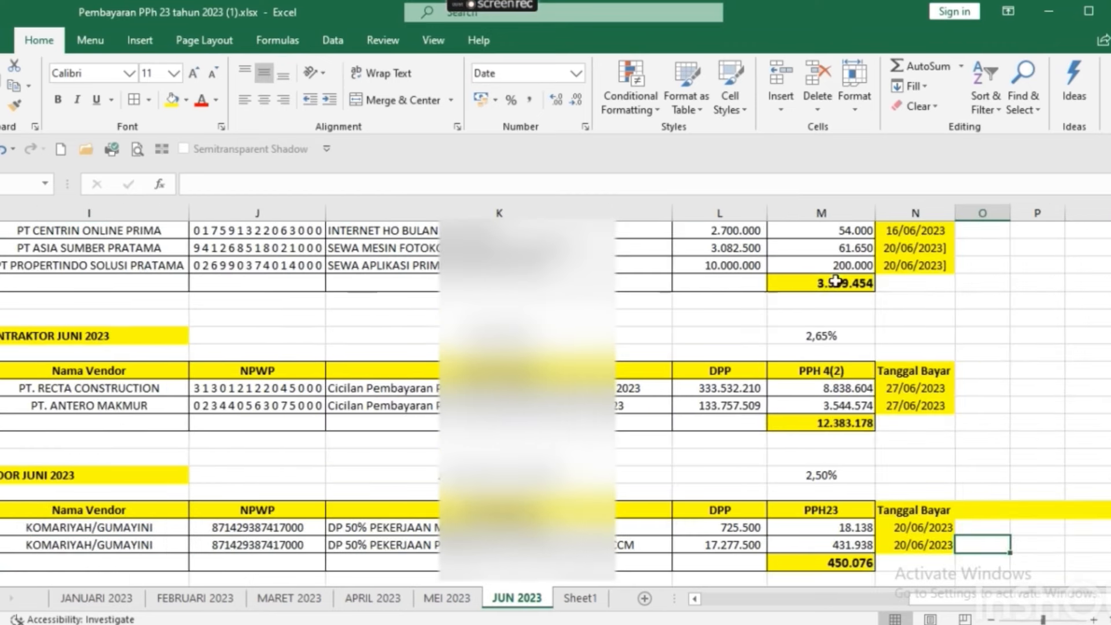
{"action": "key", "text": "Left"}
{"action": "key", "text": "Up"}
{"action": "key", "text": "Up"}
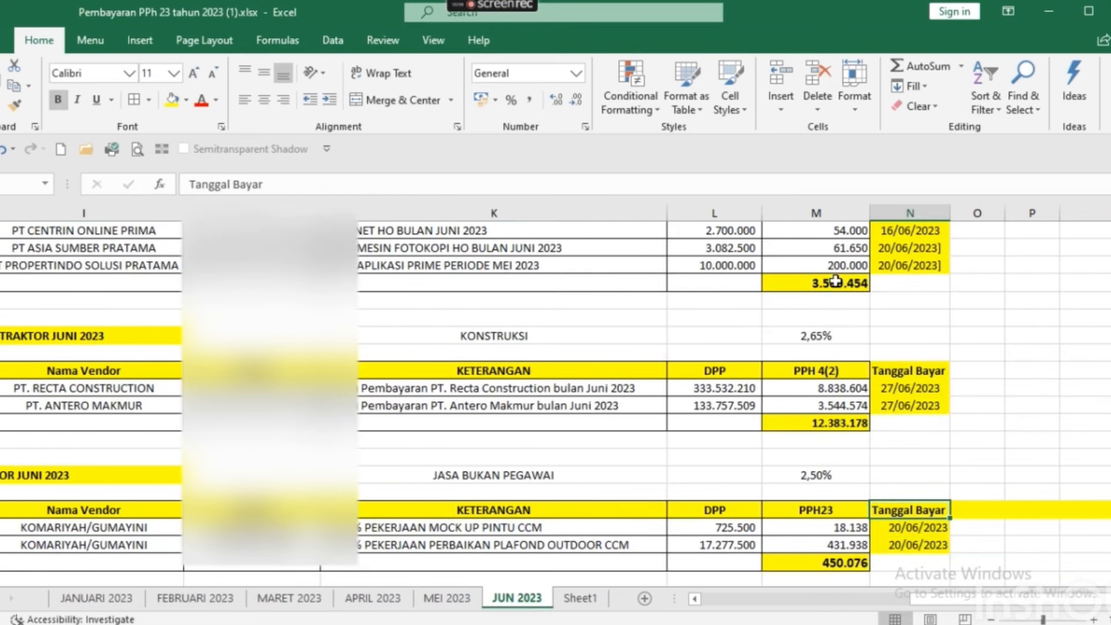
{"action": "key", "text": "Left"}
{"action": "key", "text": "Left"}
{"action": "key", "text": "Left"}
{"action": "key", "text": "Left"}
{"action": "key", "text": "Left"}
{"action": "key", "text": "Left"}
{"action": "key", "text": "Left"}
{"action": "key", "text": "Left"}
{"action": "key", "text": "Up"}
{"action": "key", "text": "Up"}
{"action": "key", "text": "Up"}
{"action": "key", "text": "Up"}
{"action": "key", "text": "Up"}
{"action": "key", "text": "Up"}
{"action": "key", "text": "Up"}
{"action": "key", "text": "Up"}
{"action": "key", "text": "Up"}
{"action": "key", "text": "Up"}
{"action": "key", "text": "Up"}
{"action": "key", "text": "Up"}
{"action": "key", "text": "Up"}
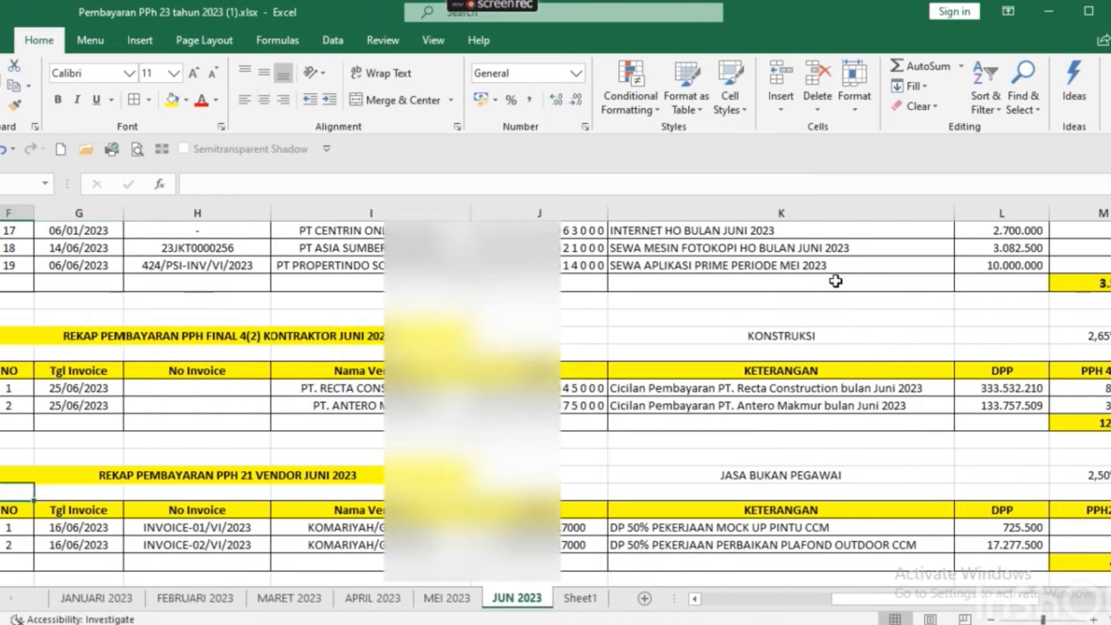
{"action": "key", "text": "Up"}
{"action": "key", "text": "Up"}
{"action": "key", "text": "Up"}
{"action": "key", "text": "Up"}
{"action": "key", "text": "Up"}
{"action": "key", "text": "Up"}
{"action": "key", "text": "Up"}
{"action": "key", "text": "Up"}
{"action": "key", "text": "Up"}
{"action": "key", "text": "Up"}
{"action": "key", "text": "Up"}
{"action": "key", "text": "Up"}
{"action": "key", "text": "Up"}
{"action": "key", "text": "Up"}
{"action": "key", "text": "Up"}
{"action": "key", "text": "Up"}
{"action": "key", "text": "Up"}
{"action": "key", "text": "Up"}
{"action": "key", "text": "Up"}
{"action": "key", "text": "Up"}
{"action": "key", "text": "Up"}
{"action": "key", "text": "Up"}
{"action": "key", "text": "Up"}
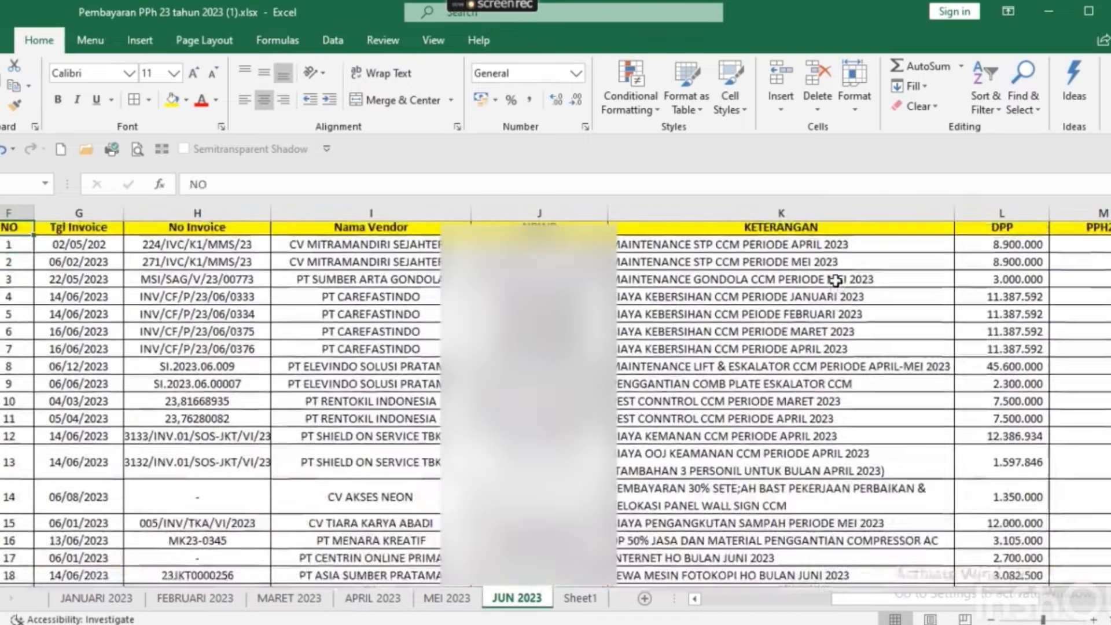
{"action": "key", "text": "Down"}
{"action": "key", "text": "Down"}
{"action": "key", "text": "Down"}
{"action": "key", "text": "Down"}
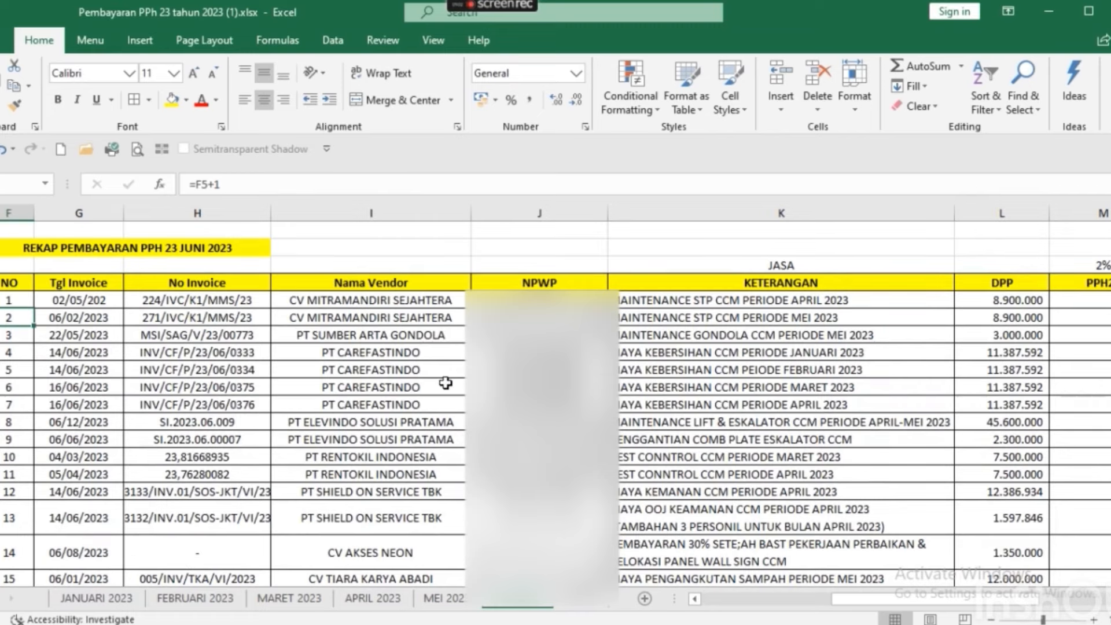
{"action": "key", "text": "alt+Tab"}
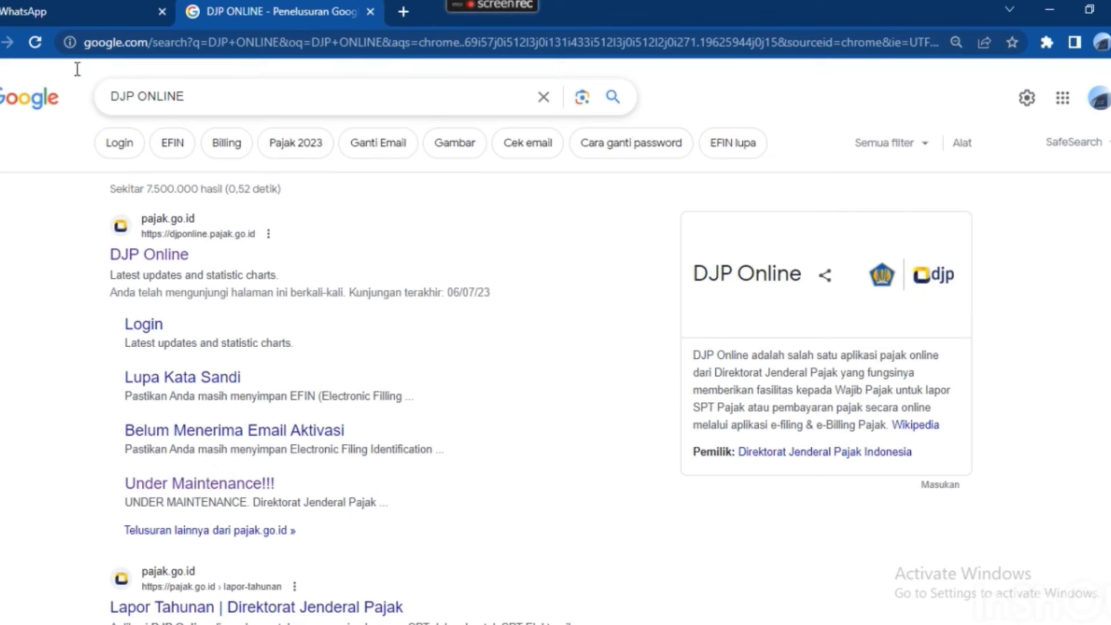
Search Google for 'DJP ONLINE' and refine the results to 'DJP Online login'.
{"action": "triple_click", "coordinate": [194, 97]}
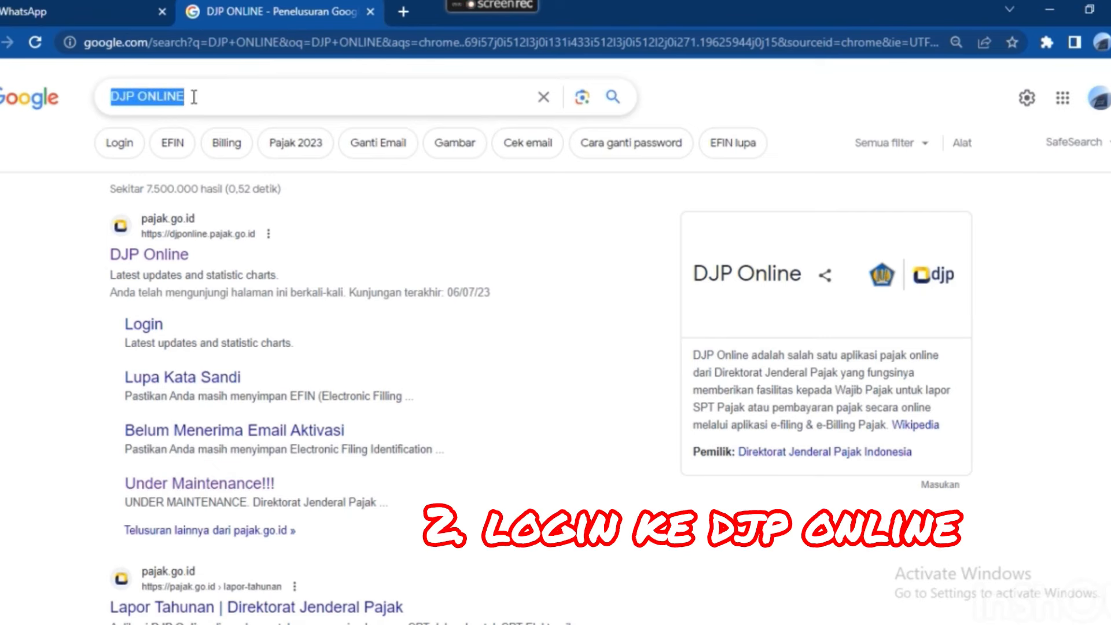
{"action": "left_click", "coordinate": [244, 94]}
{"action": "type", "text": "DJP"}
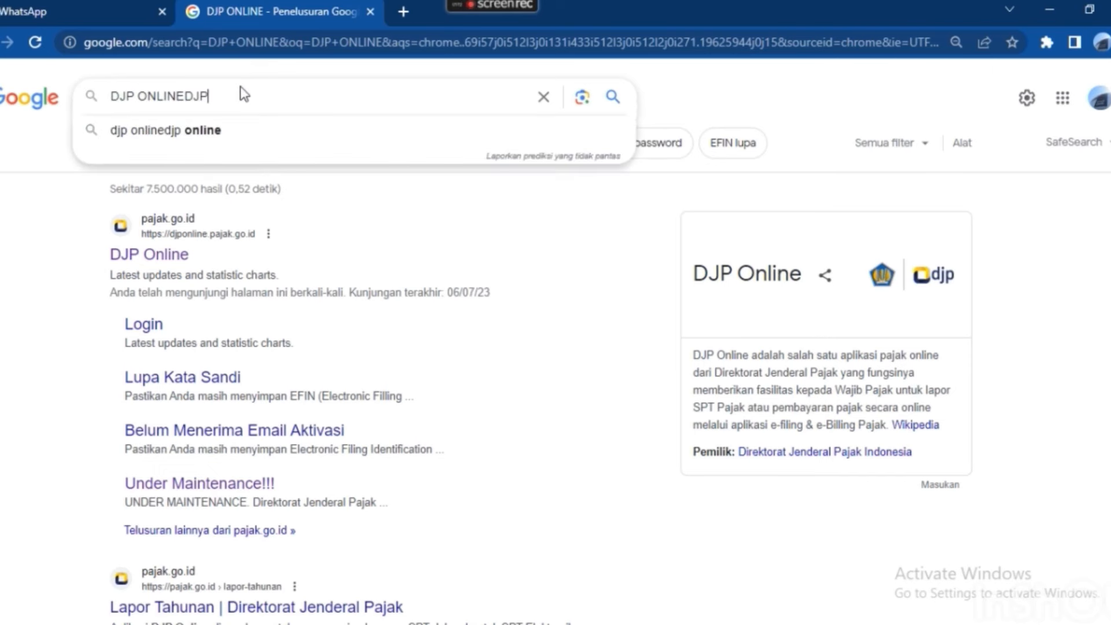
{"action": "key", "text": "BackSpace"}
{"action": "key", "text": "BackSpace"}
{"action": "key", "text": "BackSpace"}
{"action": "key", "text": "BackSpace"}
{"action": "key", "text": "BackSpace"}
{"action": "key", "text": "BackSpace"}
{"action": "key", "text": "BackSpace"}
{"action": "key", "text": "BackSpace"}
{"action": "key", "text": "BackSpace"}
{"action": "key", "text": "BackSpace"}
{"action": "key", "text": "BackSpace"}
{"action": "key", "text": "BackSpace"}
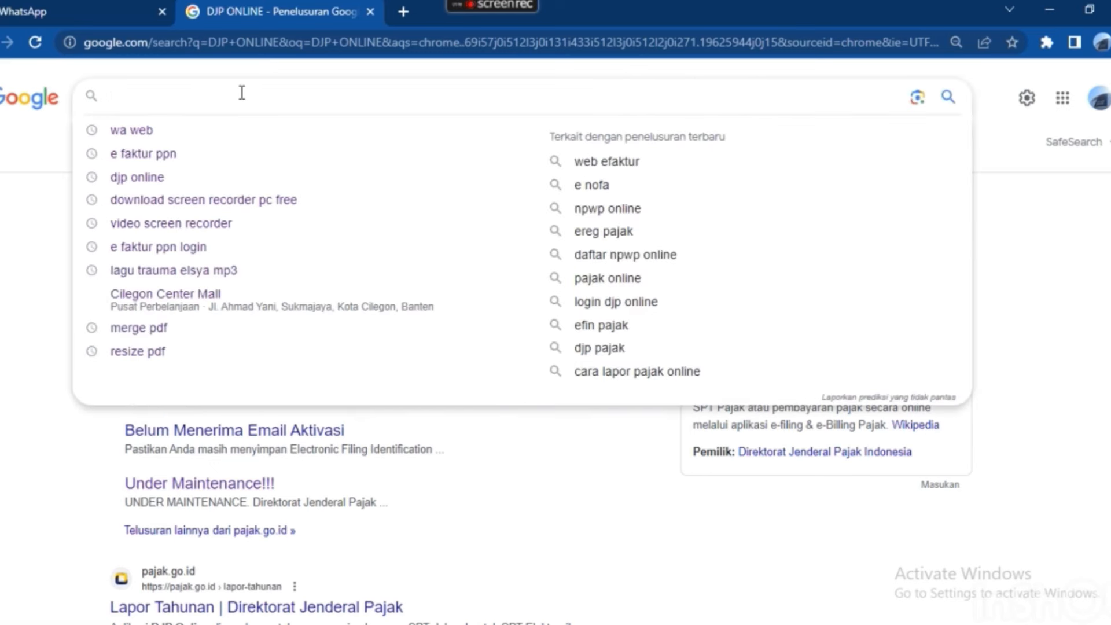
{"action": "type", "text": "DJP ONL"}
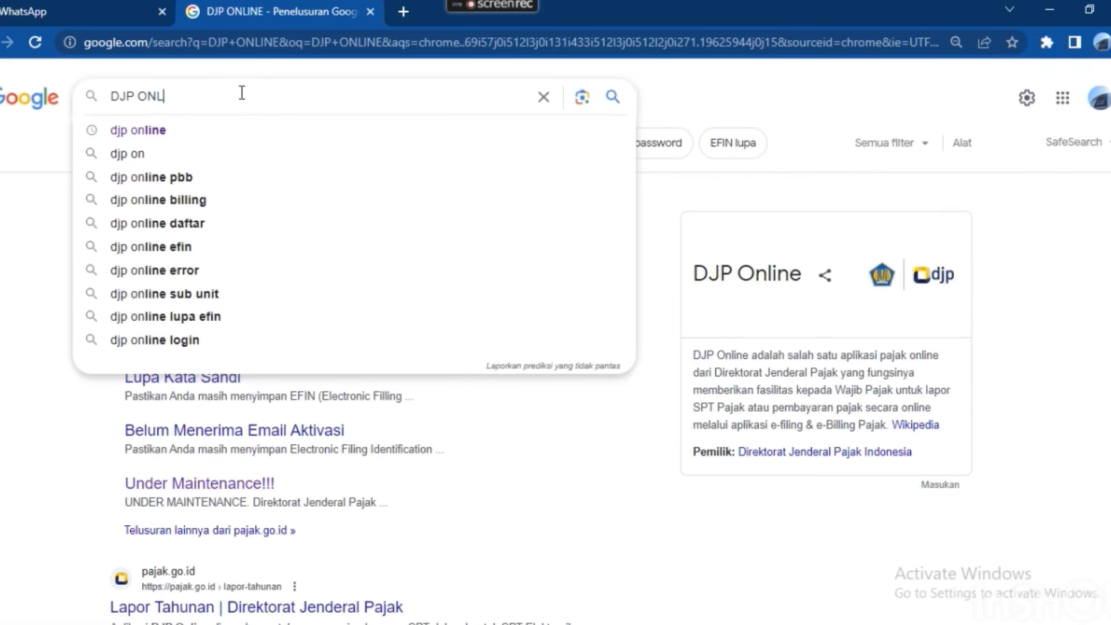
{"action": "type", "text": "INE"}
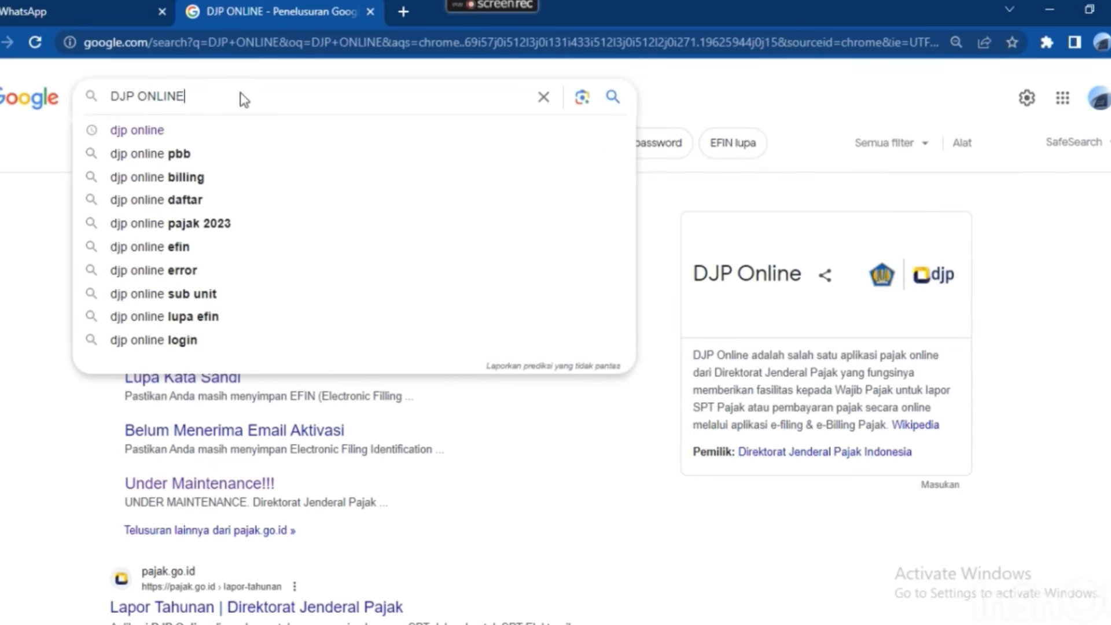
{"action": "key", "text": "Return"}
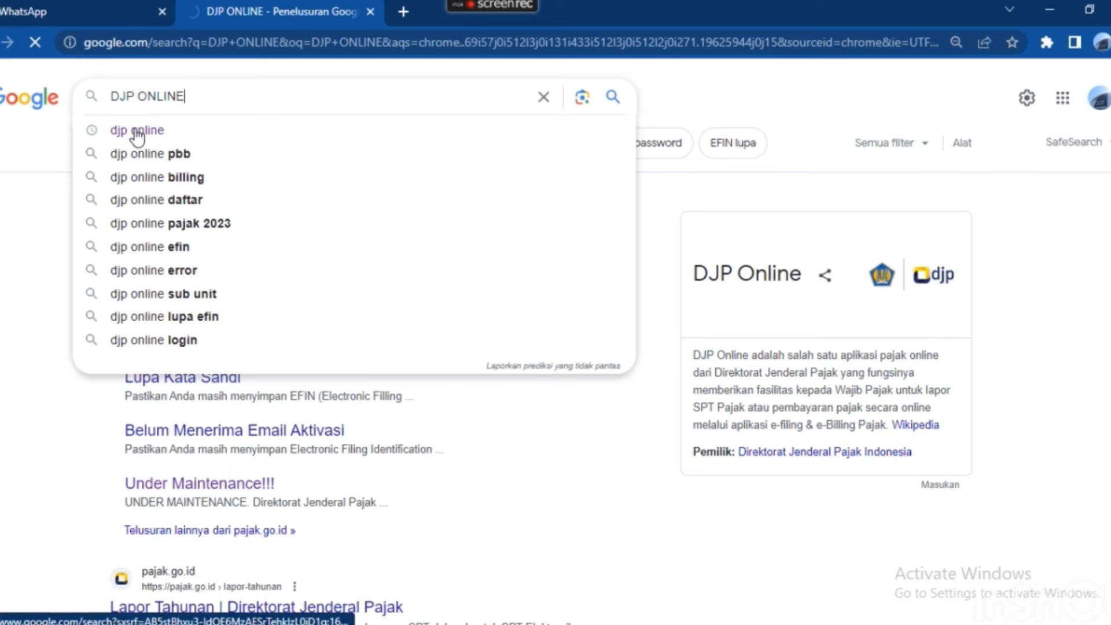
{"action": "left_click", "coordinate": [120, 143]}
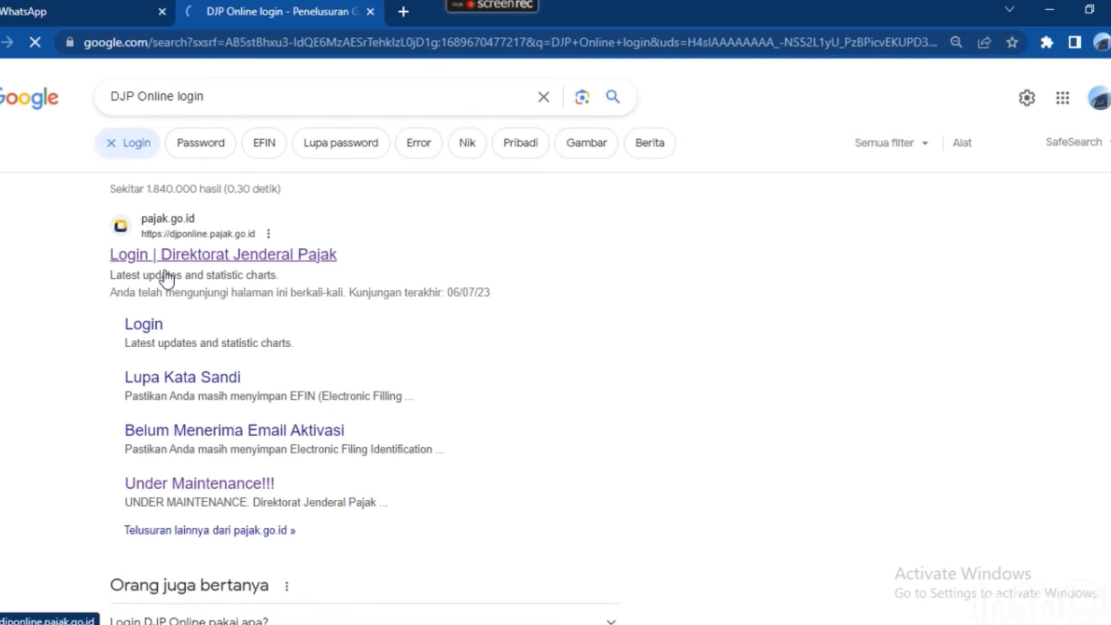
Open the DJP Online login page and sign in with the NPWP, password and security code.
{"action": "left_click", "coordinate": [211, 256]}
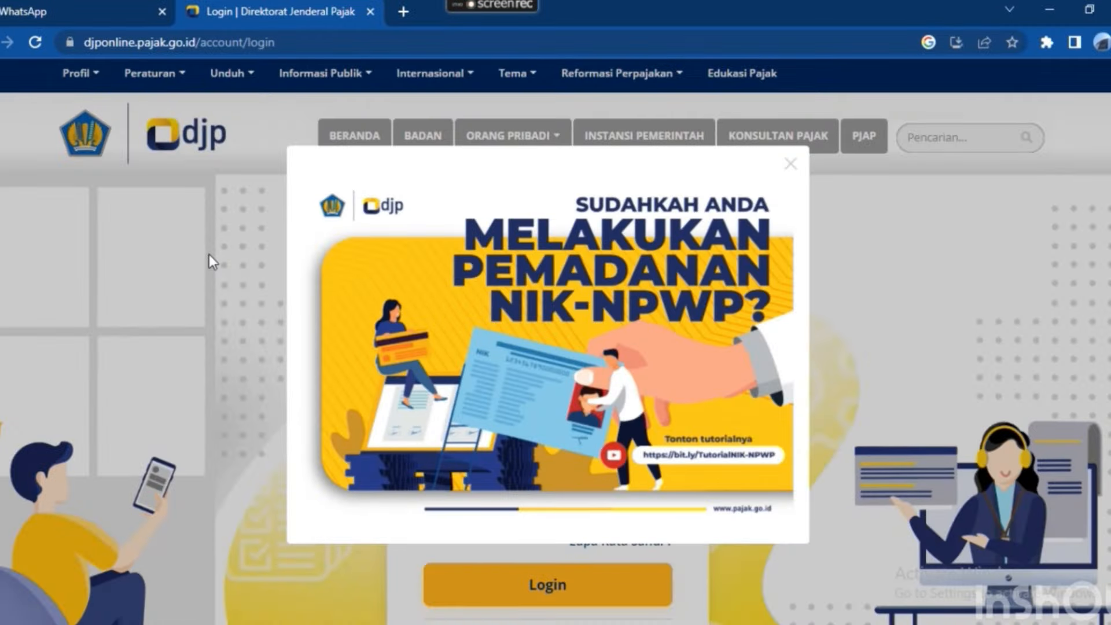
{"action": "left_click", "coordinate": [804, 170]}
{"action": "left_click", "coordinate": [480, 332]}
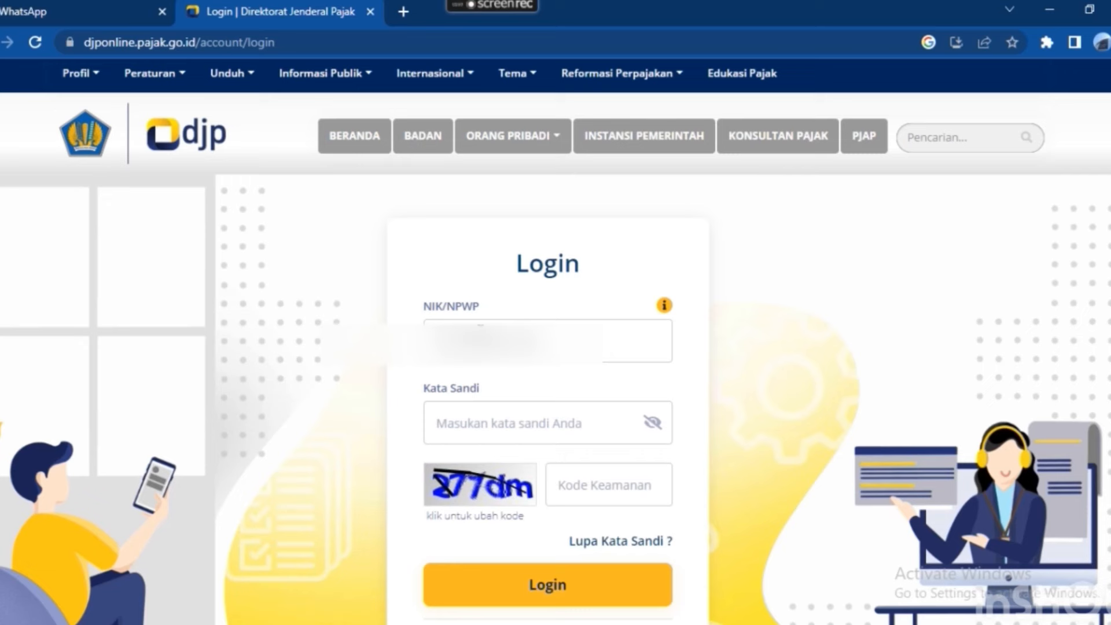
{"action": "type", "text": "•••••••"}
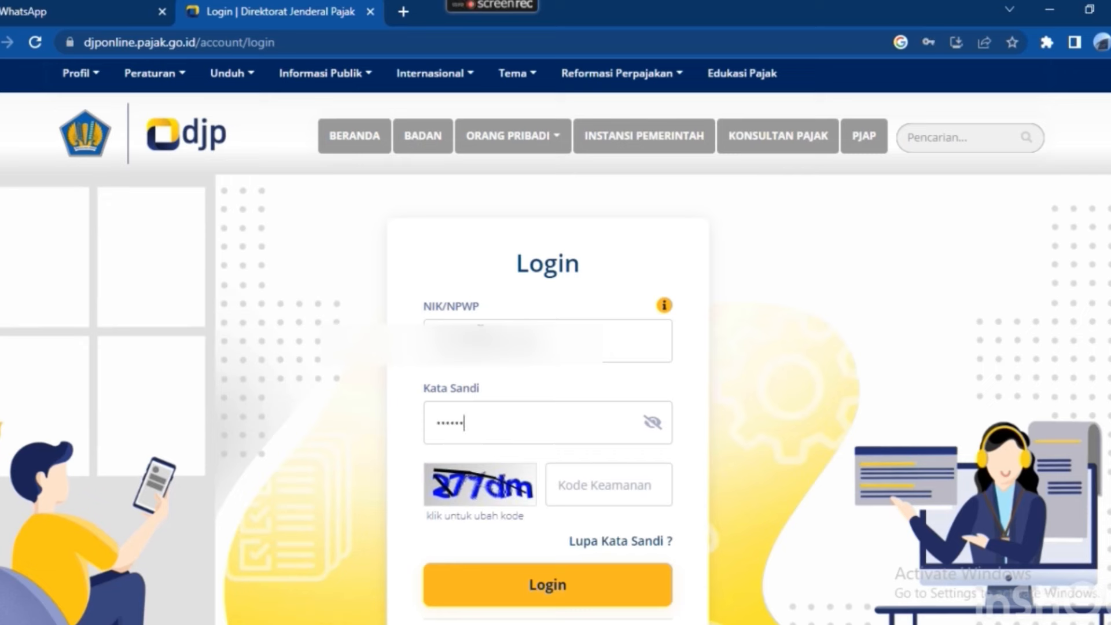
{"action": "type", "text": "•••"}
{"action": "key", "text": "Tab"}
{"action": "type", "text": "2"}
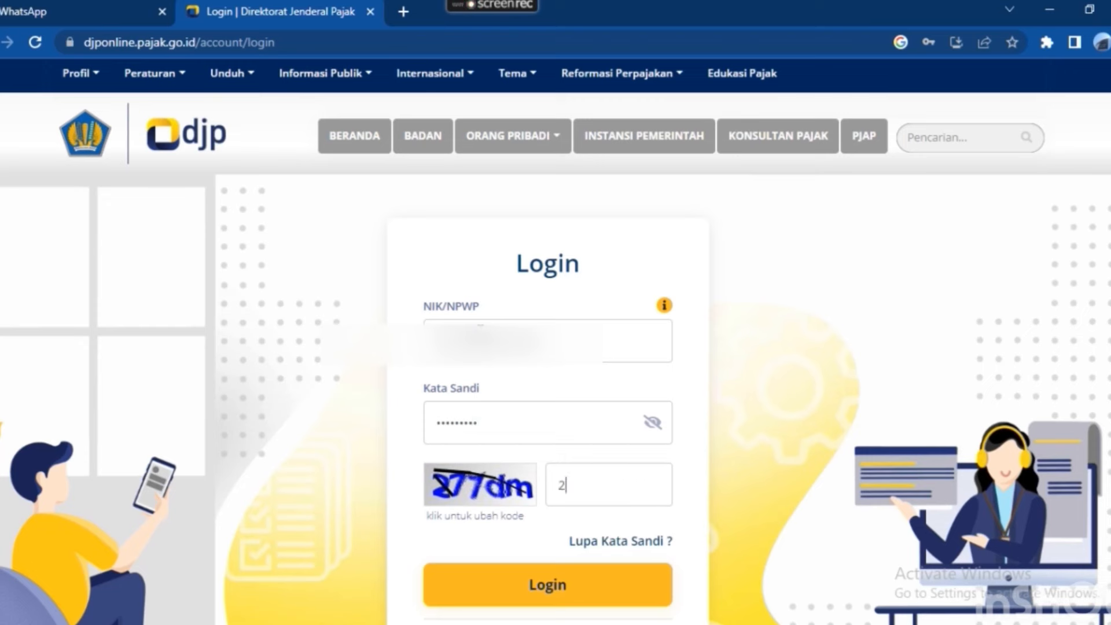
{"action": "type", "text": "77dm"}
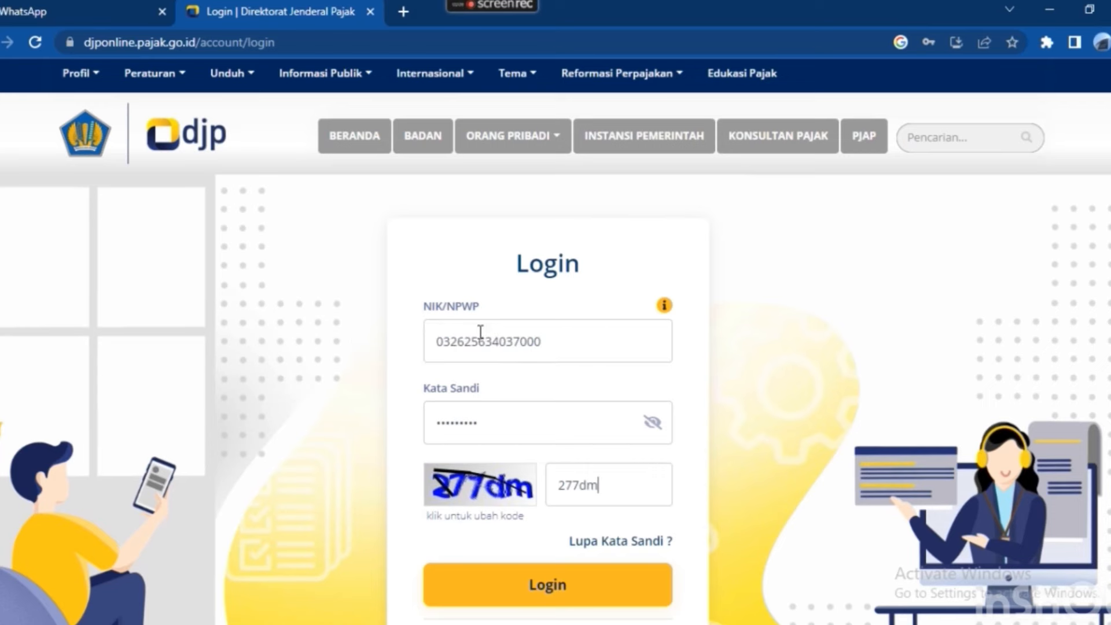
{"action": "scroll", "coordinate": [568, 555], "scroll_direction": "down", "scroll_amount": 3}
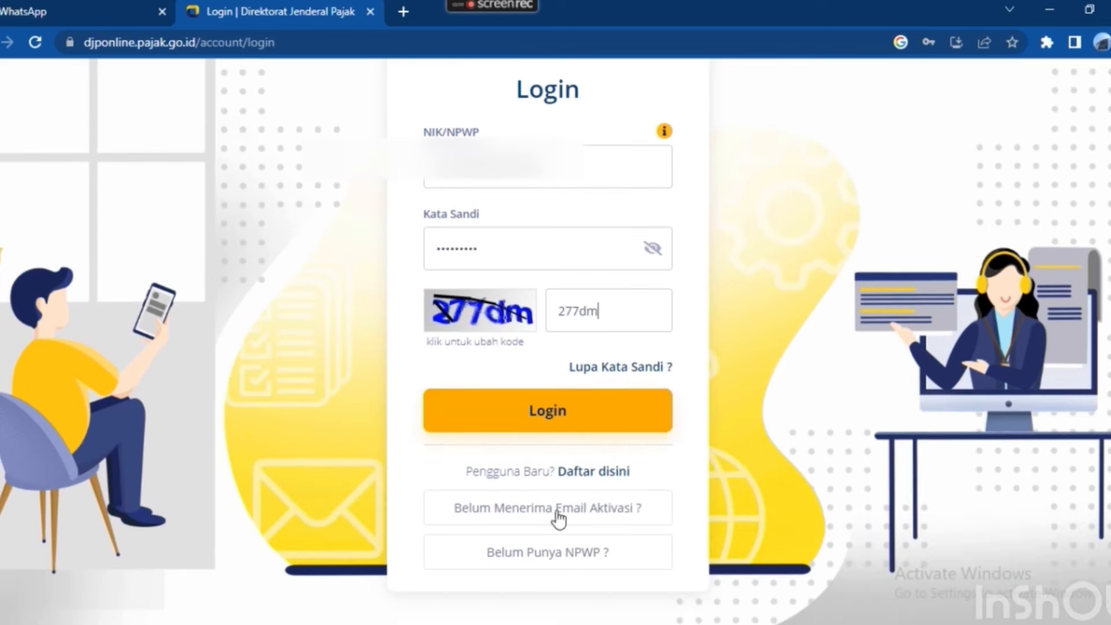
{"action": "left_click", "coordinate": [540, 411]}
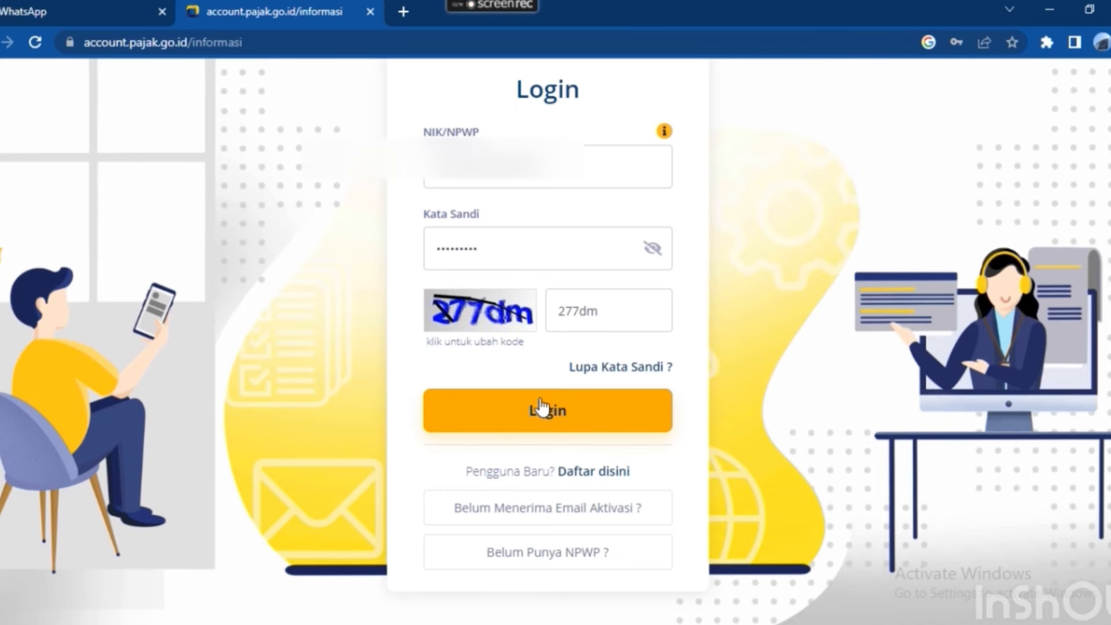
{"action": "left_click", "coordinate": [542, 408]}
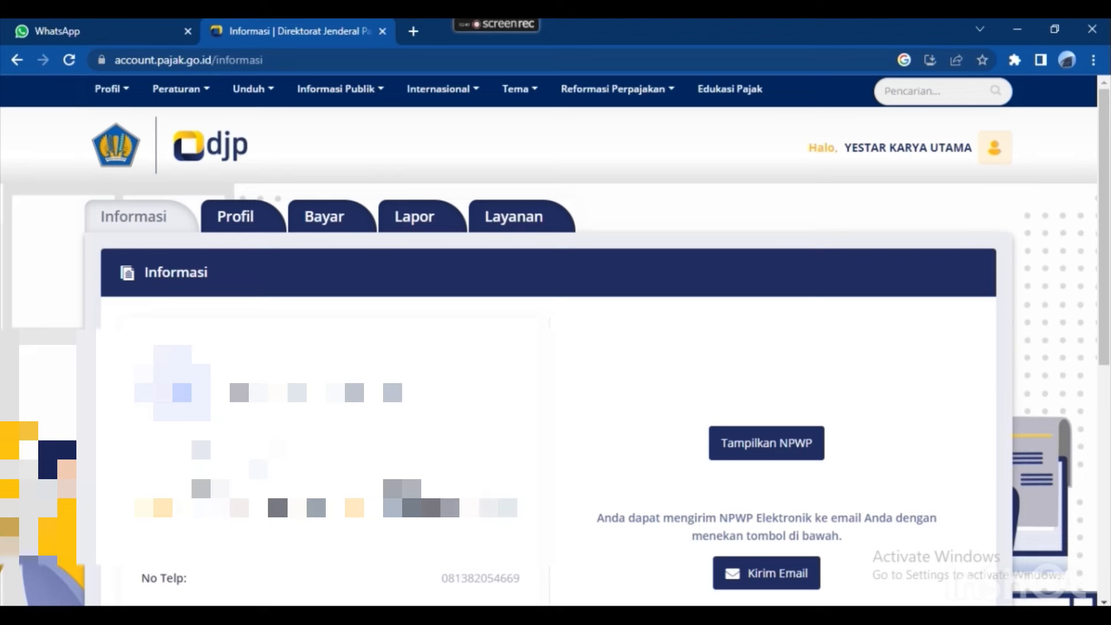
Go through Lapor and Pra Pelaporan to launch e-Bupot Unifikasi.
{"action": "scroll", "coordinate": [389, 290], "scroll_direction": "down", "scroll_amount": 5}
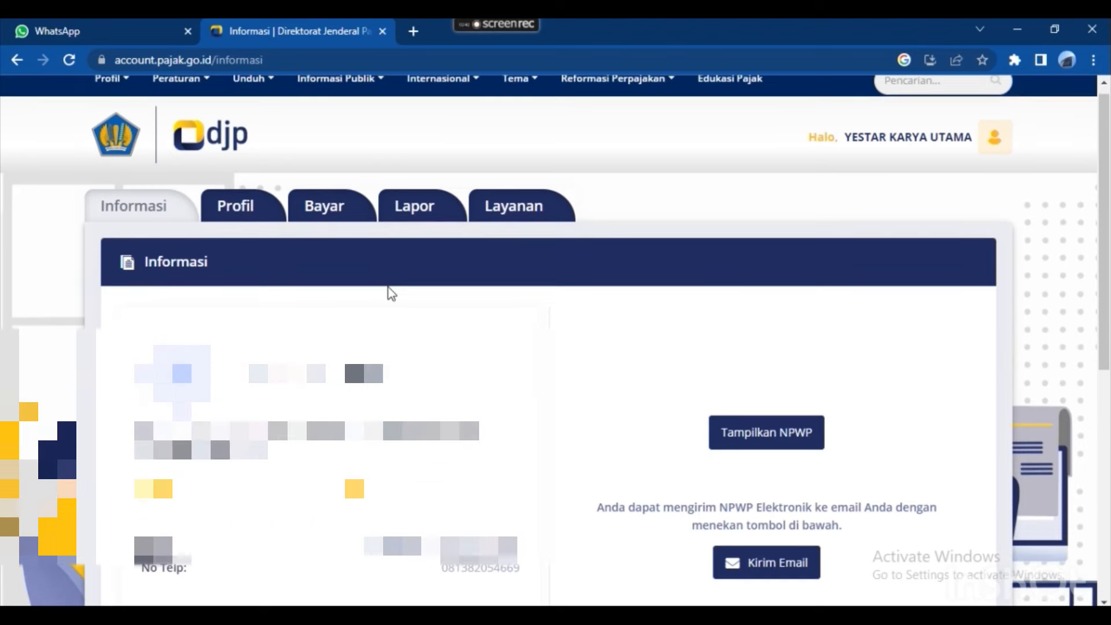
{"action": "scroll", "coordinate": [389, 290], "scroll_direction": "up", "scroll_amount": 3}
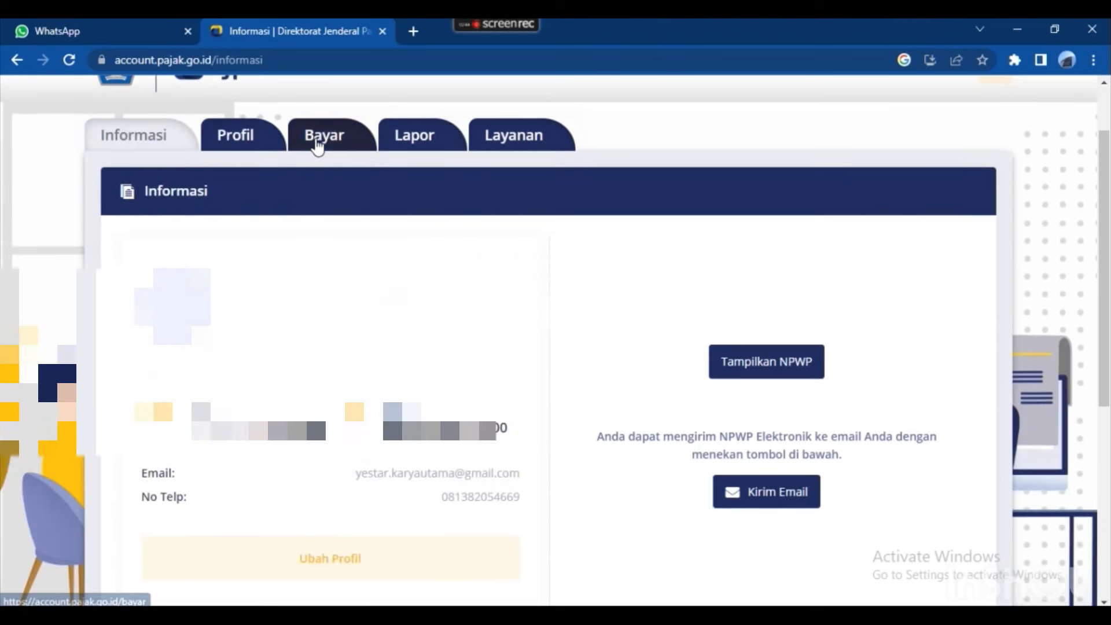
{"action": "scroll", "coordinate": [315, 174], "scroll_direction": "up", "scroll_amount": 2}
{"action": "left_click", "coordinate": [426, 230]}
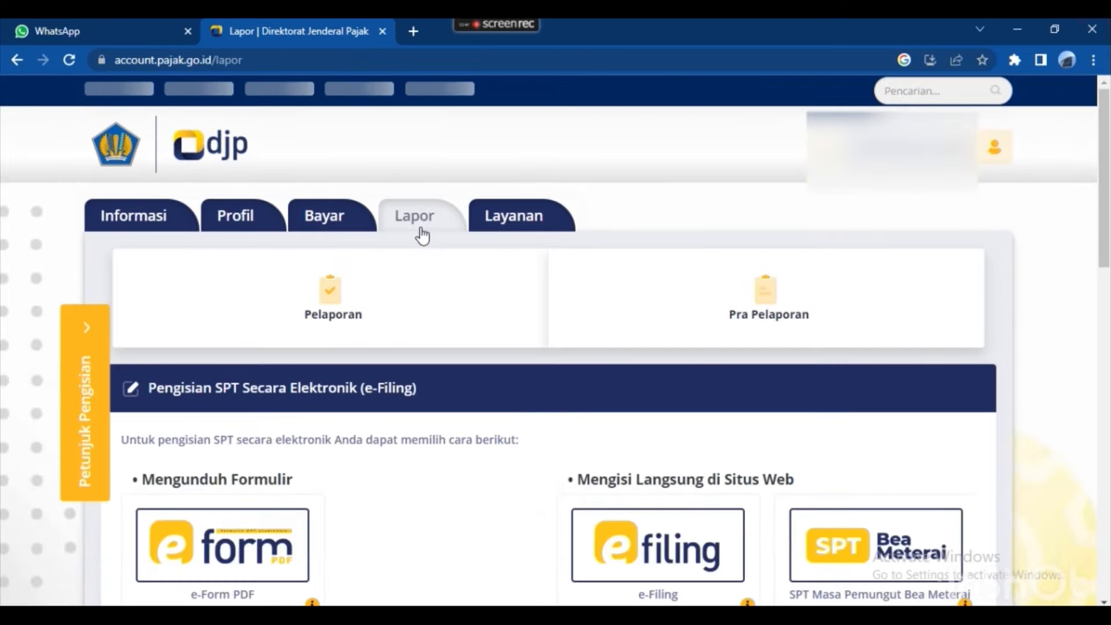
{"action": "scroll", "coordinate": [485, 329], "scroll_direction": "down", "scroll_amount": 1}
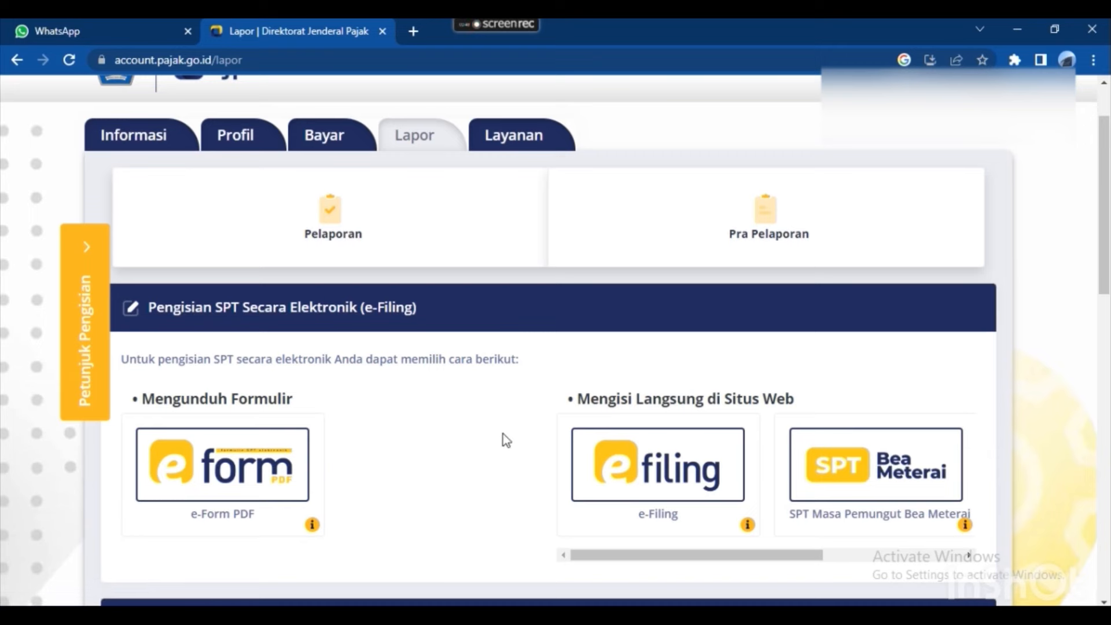
{"action": "scroll", "coordinate": [519, 266], "scroll_direction": "up", "scroll_amount": 1}
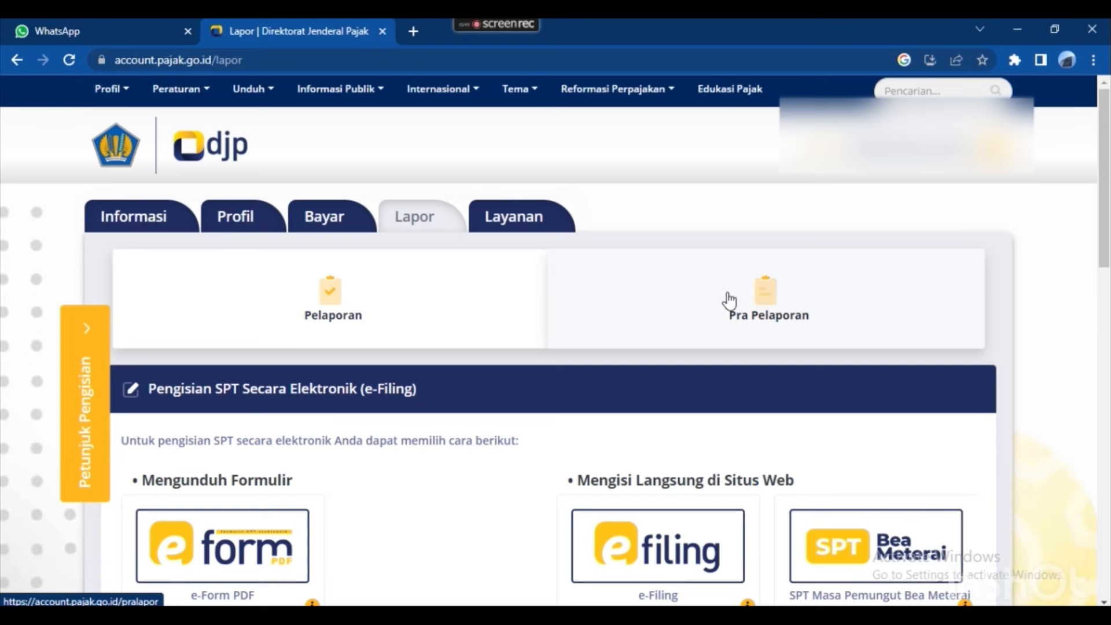
{"action": "left_click", "coordinate": [751, 304]}
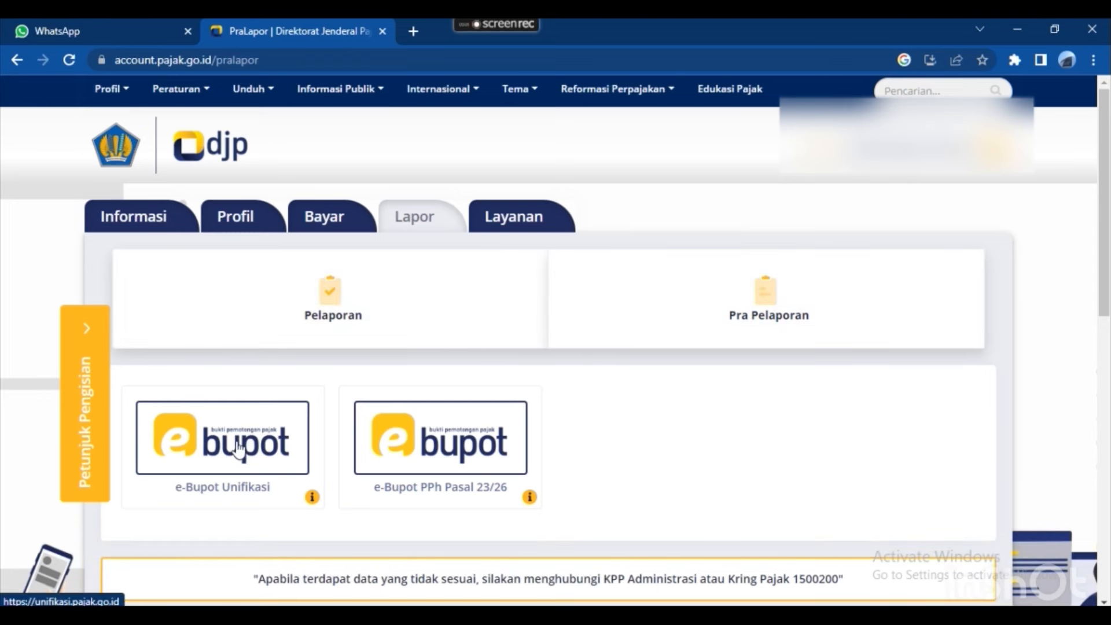
{"action": "left_click", "coordinate": [196, 449]}
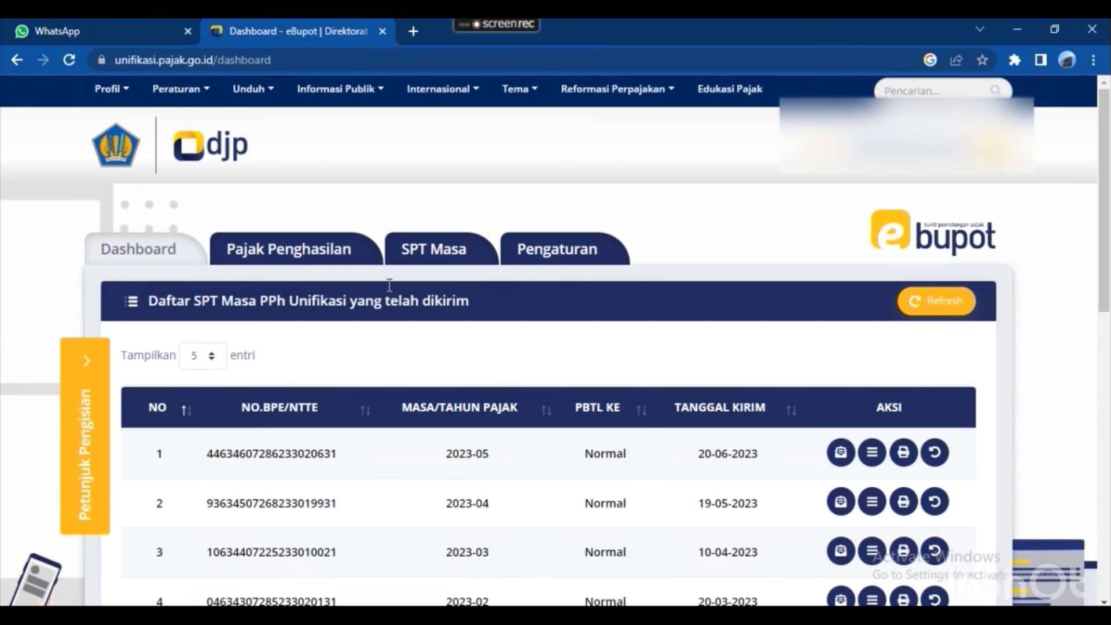
Under Pajak Penghasilan, choose to record a new PPh Pasal 4(2), 15, 22, 23 slip.
{"action": "left_click", "coordinate": [315, 253]}
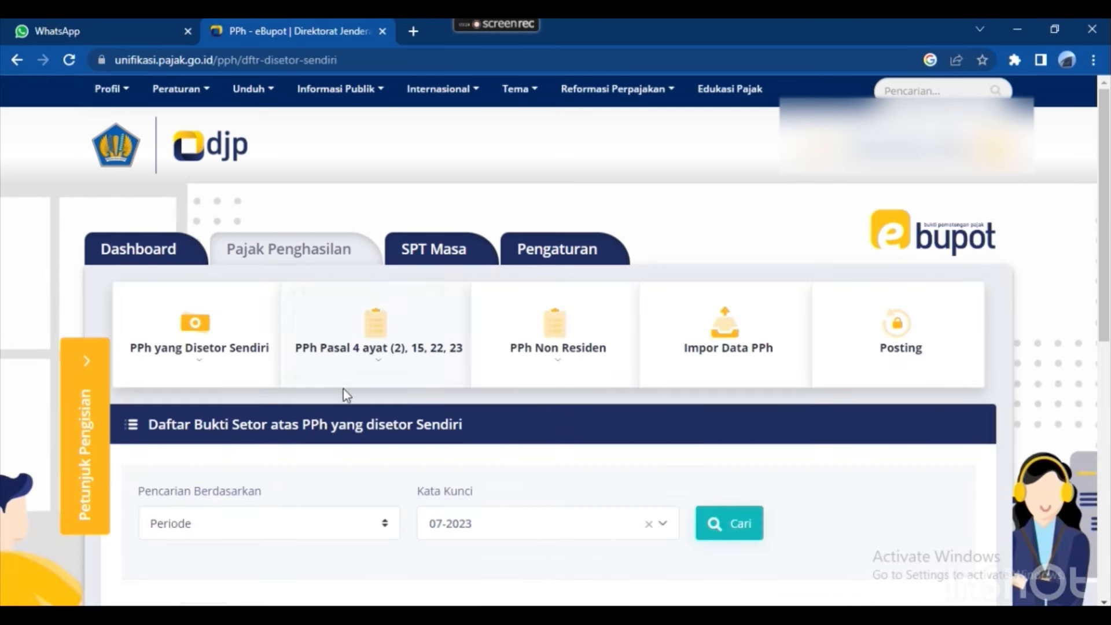
{"action": "scroll", "coordinate": [373, 456], "scroll_direction": "down", "scroll_amount": 1}
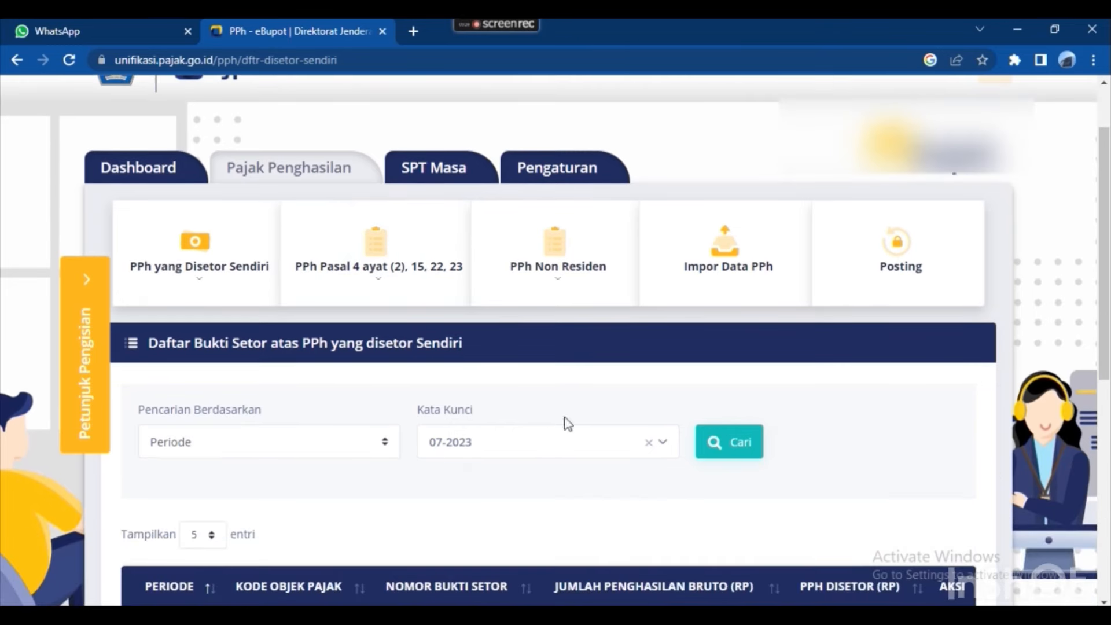
{"action": "left_click", "coordinate": [662, 444]}
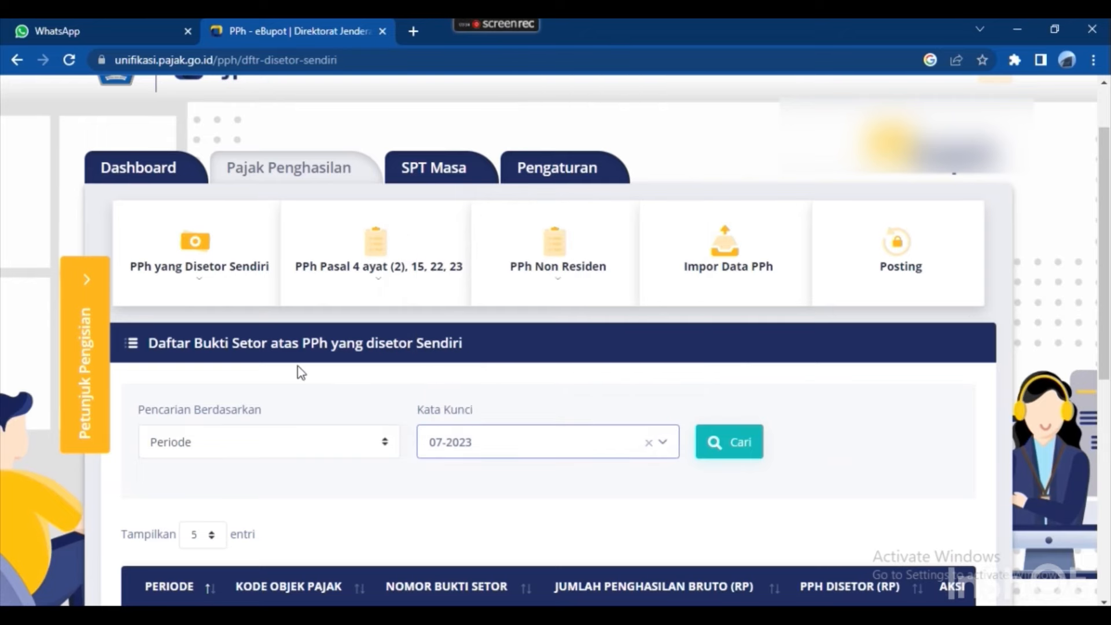
{"action": "scroll", "coordinate": [318, 384], "scroll_direction": "up", "scroll_amount": 2}
{"action": "scroll", "coordinate": [318, 390], "scroll_direction": "down", "scroll_amount": 2}
{"action": "scroll", "coordinate": [325, 393], "scroll_direction": "up", "scroll_amount": 1}
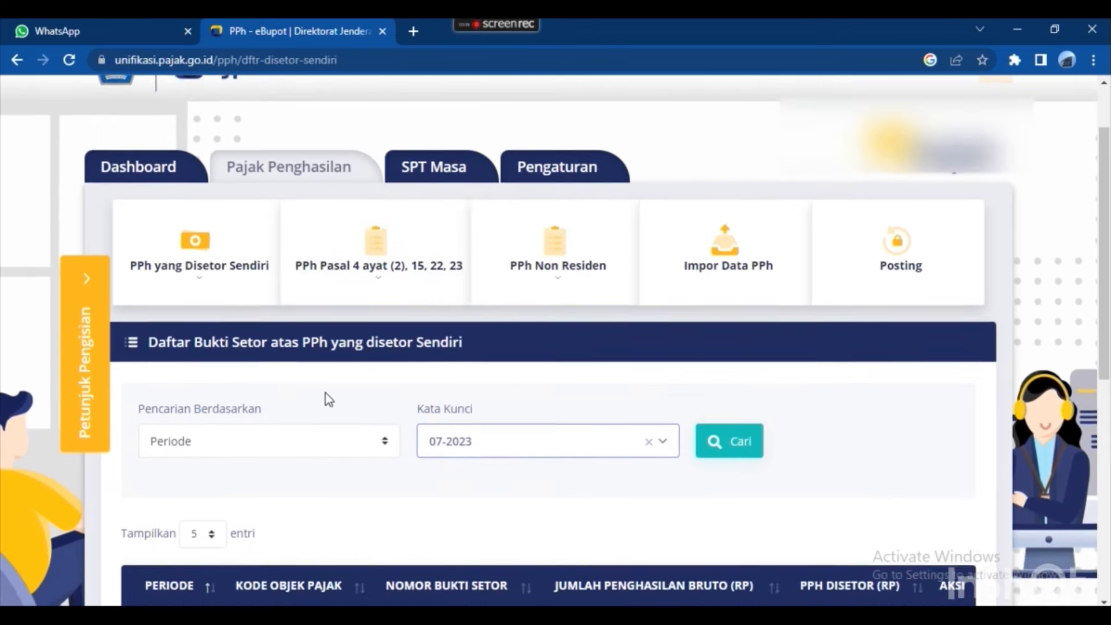
{"action": "left_click", "coordinate": [370, 281]}
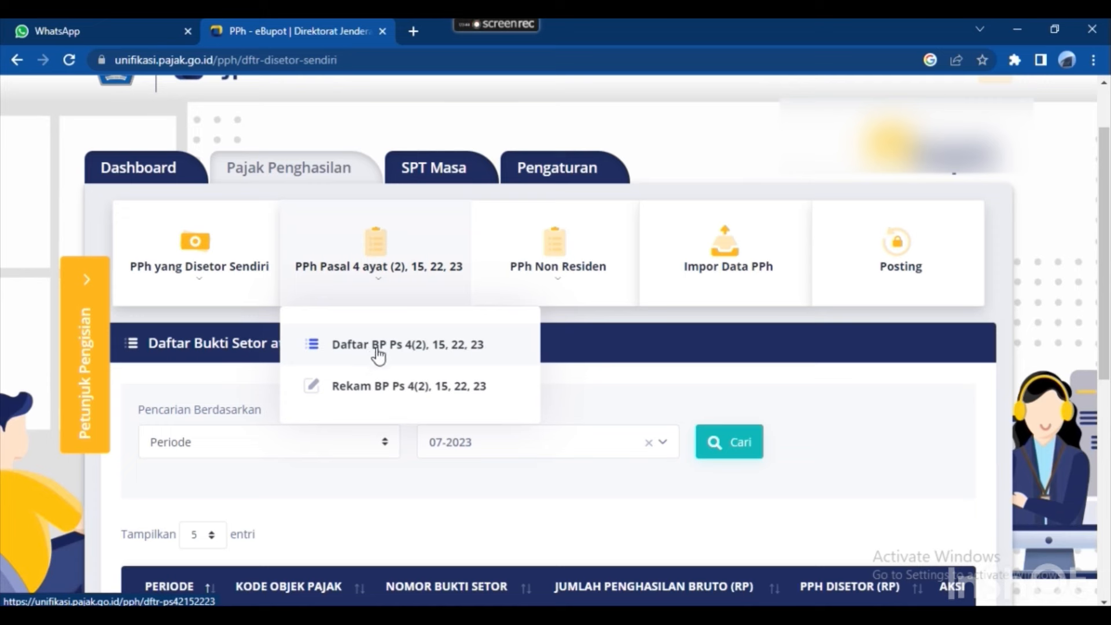
{"action": "left_click", "coordinate": [384, 392]}
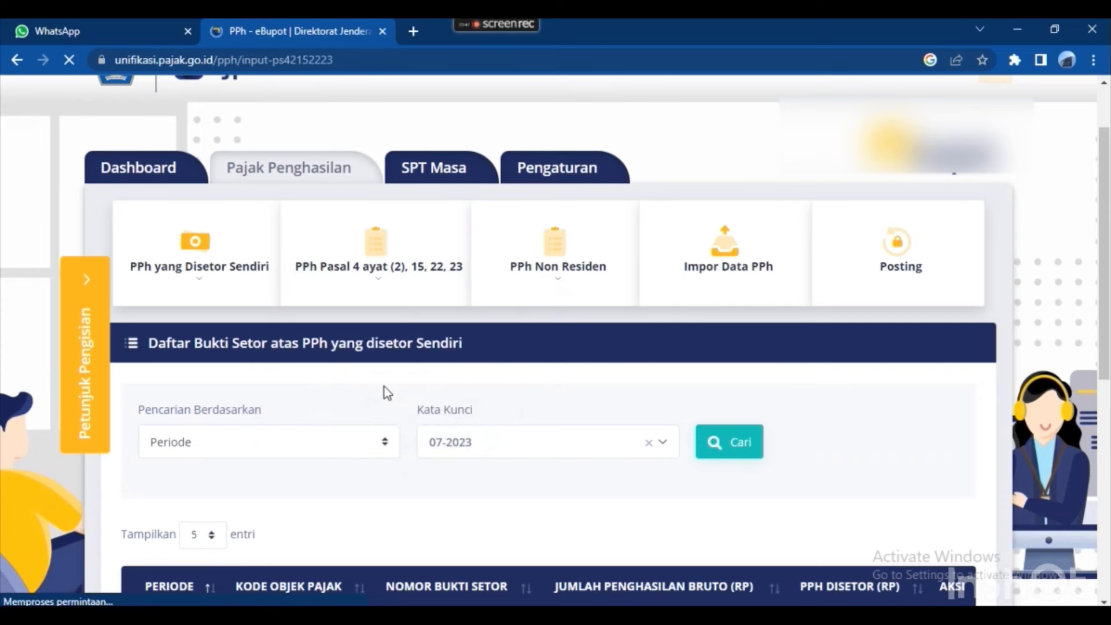
Set the slip's Tahun Pajak to 2023 and Masa Pajak to Juni, then bring up the Excel recap.
{"action": "scroll", "coordinate": [435, 363], "scroll_direction": "down", "scroll_amount": 1}
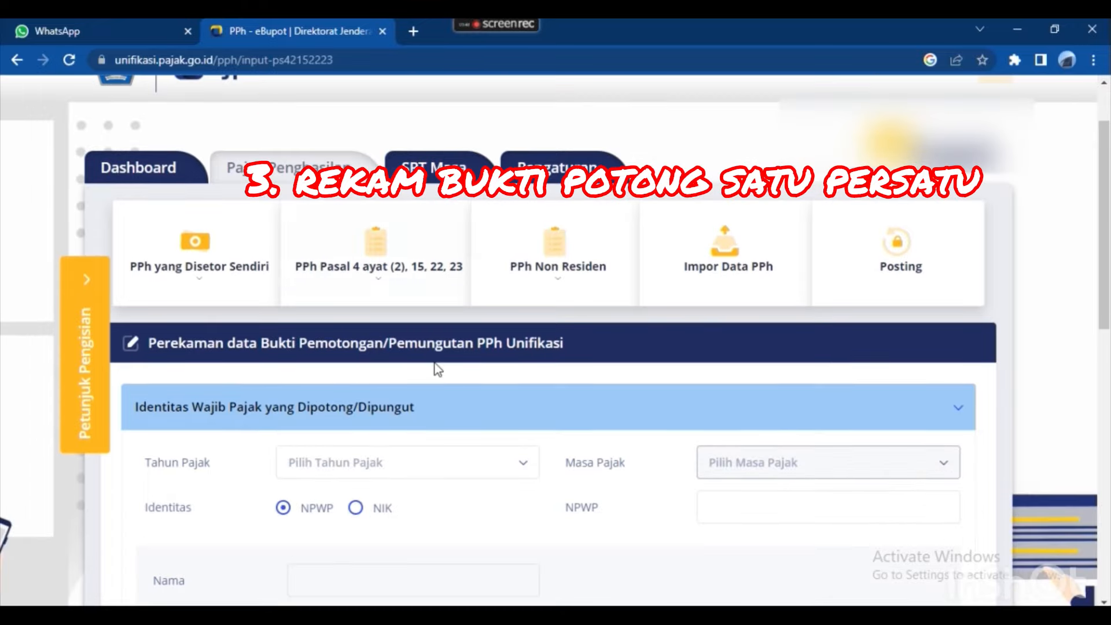
{"action": "scroll", "coordinate": [501, 459], "scroll_direction": "down", "scroll_amount": 1}
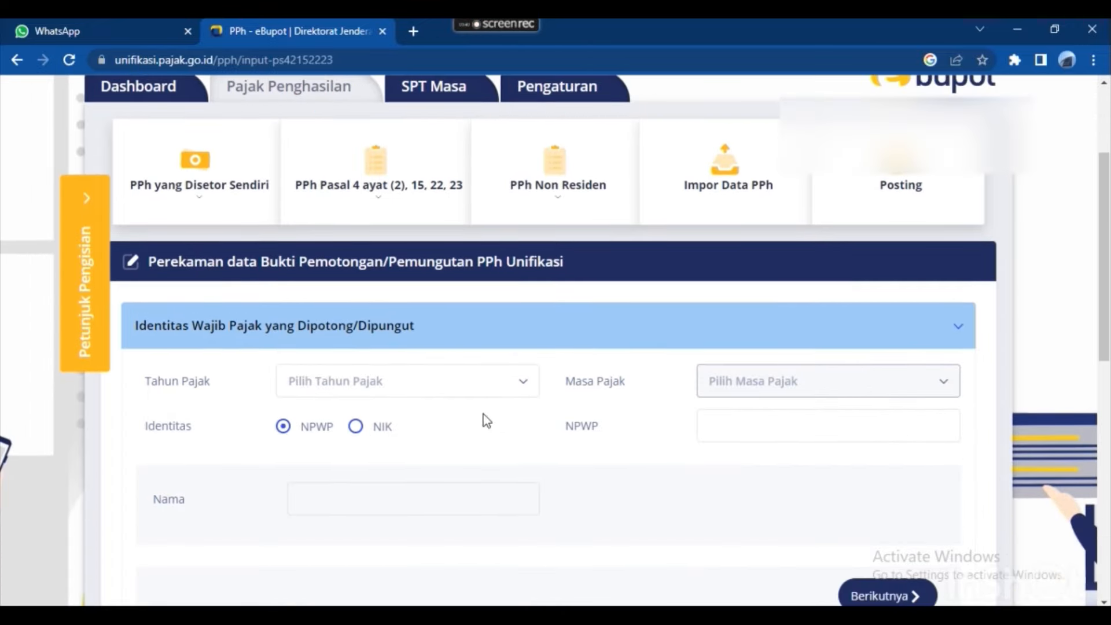
{"action": "left_click", "coordinate": [478, 386]}
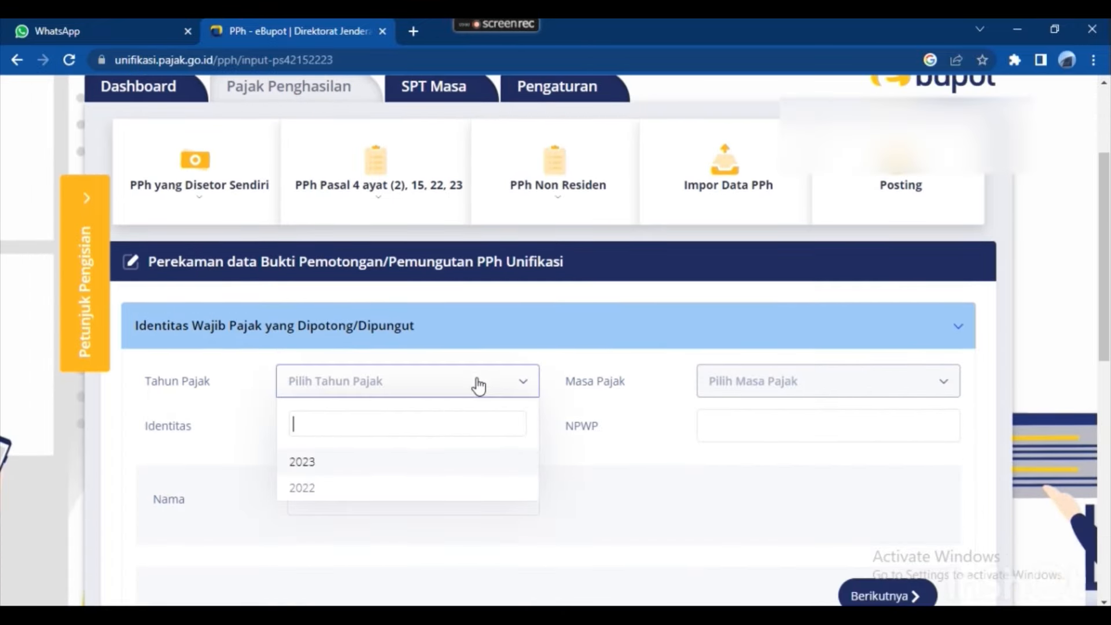
{"action": "left_click", "coordinate": [336, 468]}
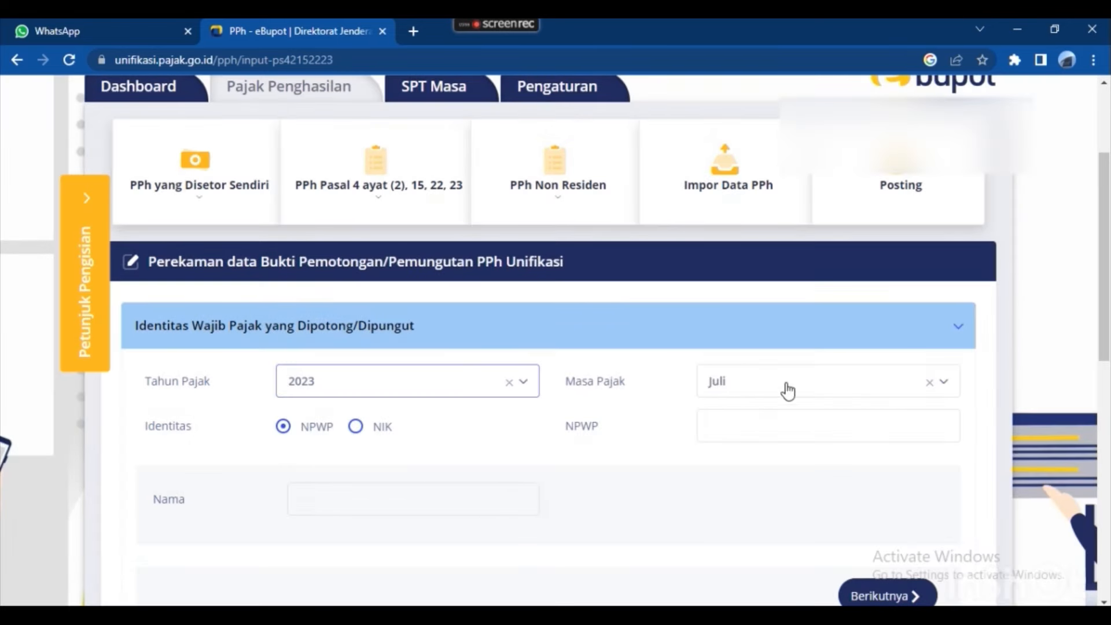
{"action": "left_click", "coordinate": [790, 392]}
{"action": "left_click", "coordinate": [770, 350]}
{"action": "left_click", "coordinate": [718, 426]}
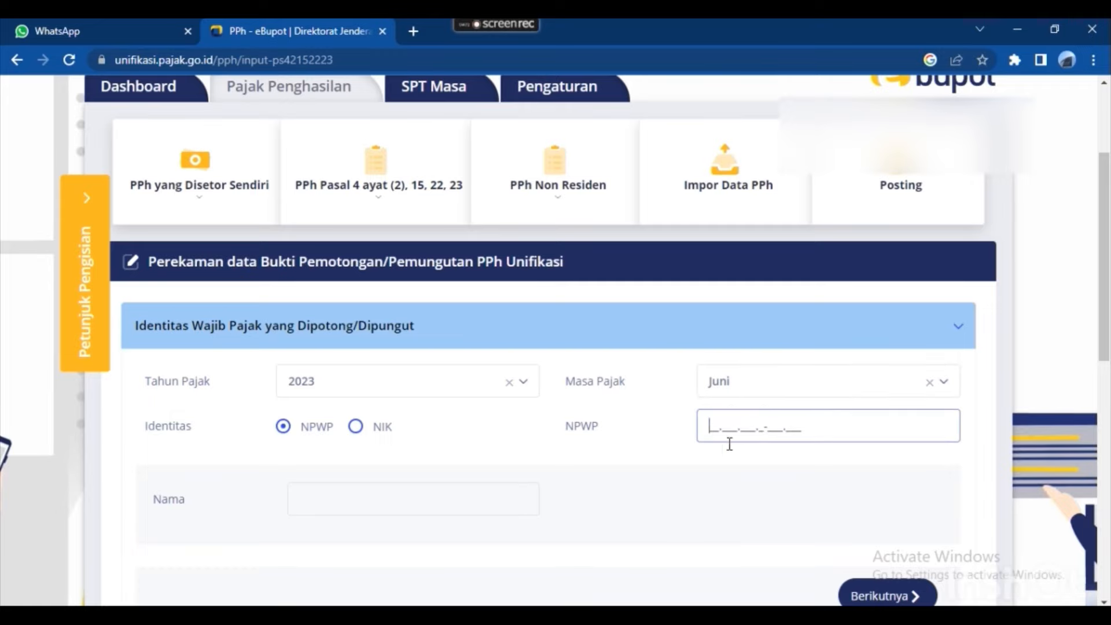
{"action": "key", "text": "alt+Tab"}
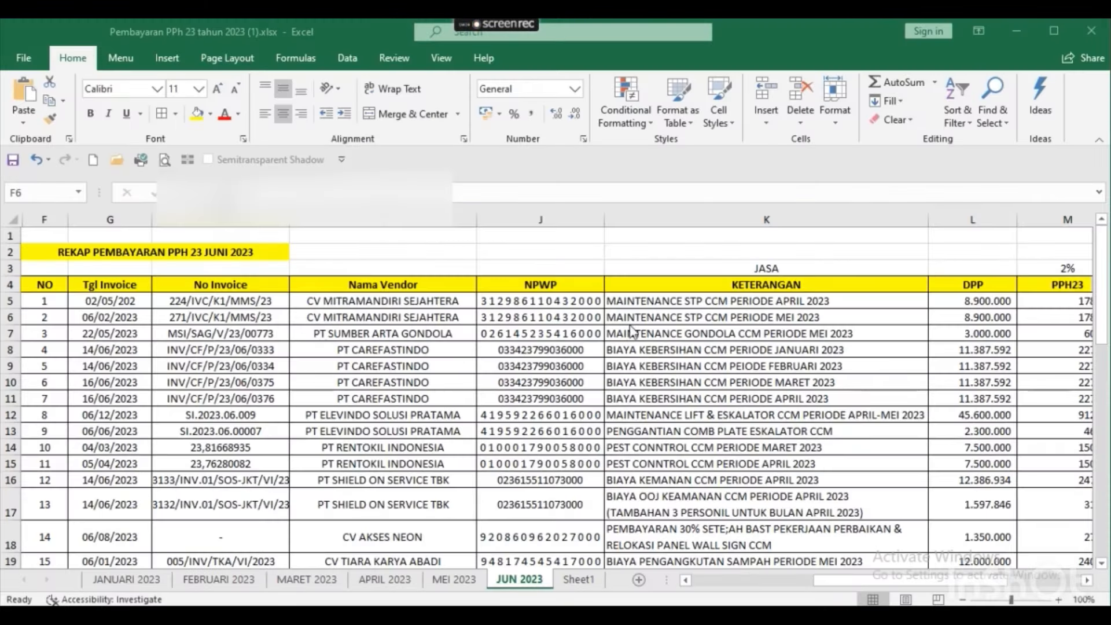
Copy the vendor's NPWP from cell J5 of the JUN 2023 sheet and return to the form.
{"action": "double_click", "coordinate": [549, 297]}
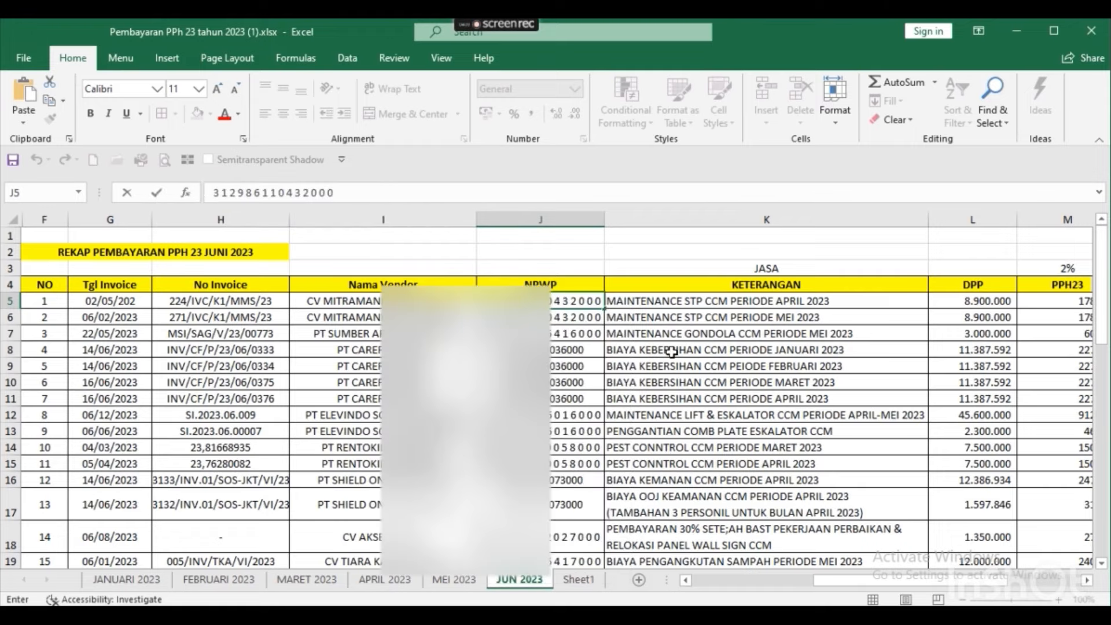
{"action": "key", "text": "ctrl+Right"}
{"action": "key", "text": "ctrl+Right"}
{"action": "key", "text": "Left"}
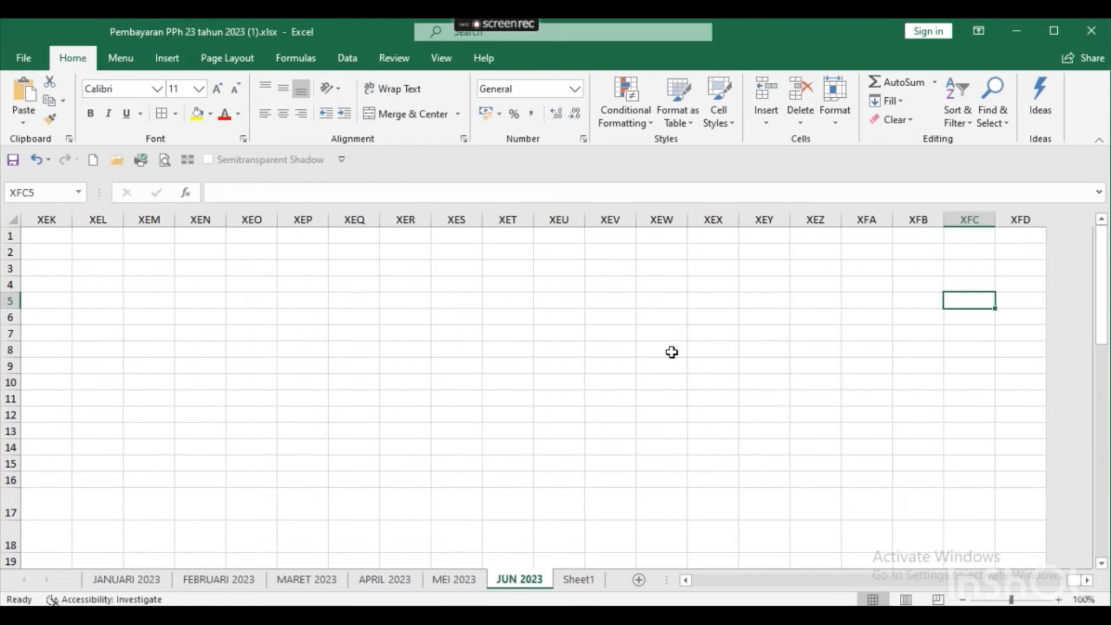
{"action": "key", "text": "ctrl+Left"}
{"action": "key", "text": "ctrl+Left"}
{"action": "key", "text": "Right"}
{"action": "key", "text": "Right"}
{"action": "key", "text": "Right"}
{"action": "key", "text": "Right"}
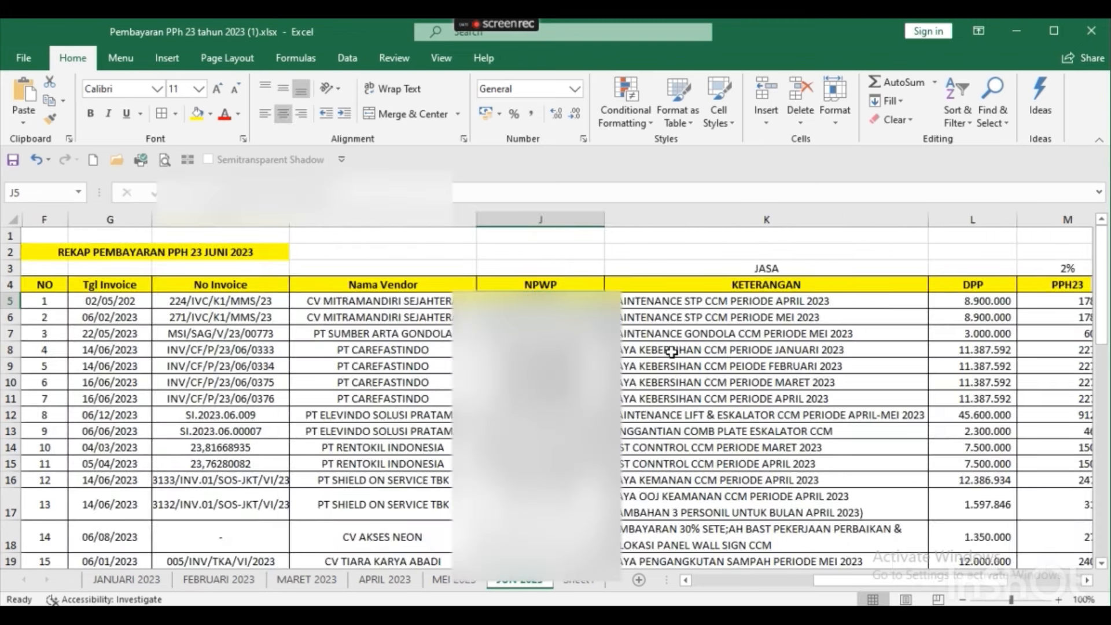
{"action": "key", "text": "F2"}
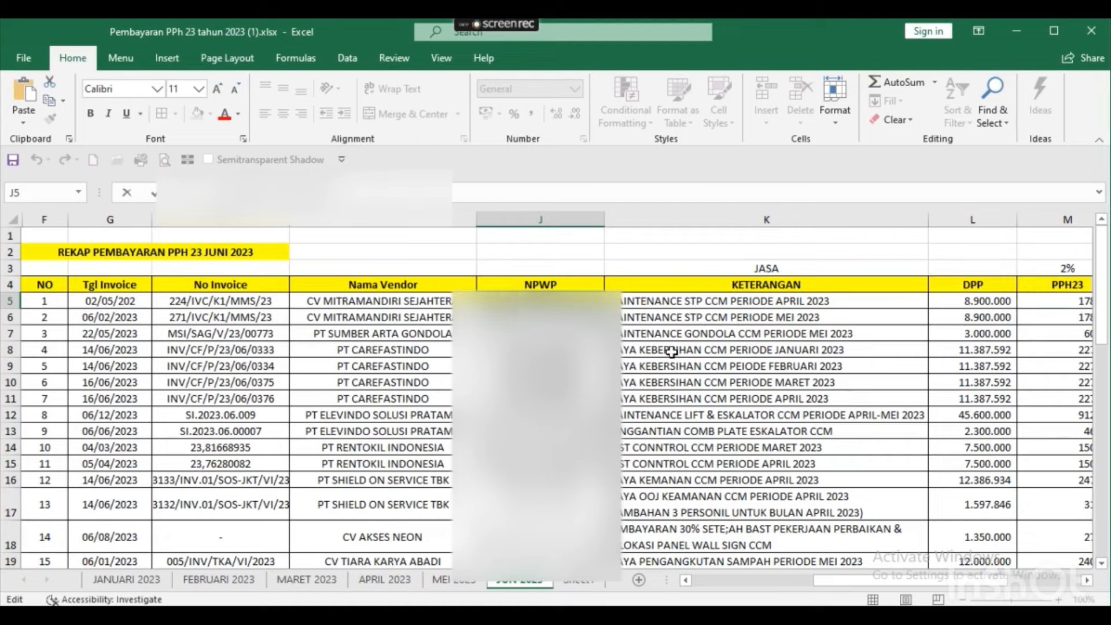
{"action": "key", "text": "alt+Tab"}
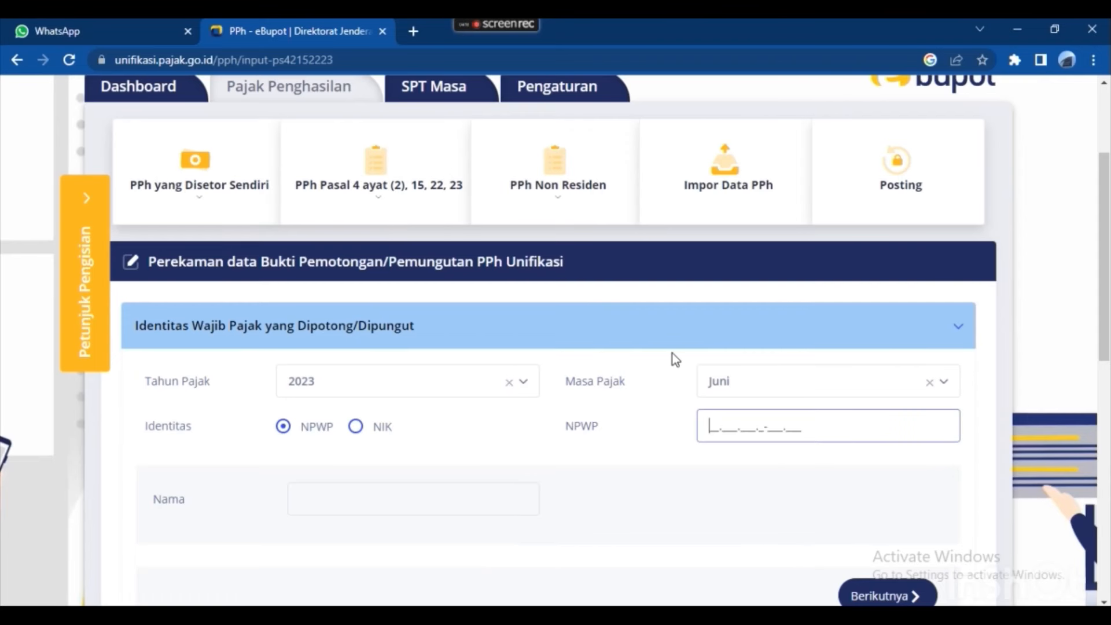
Paste the vendor's NPWP into the slip and continue so the name fills in.
{"action": "key", "text": "ctrl+v"}
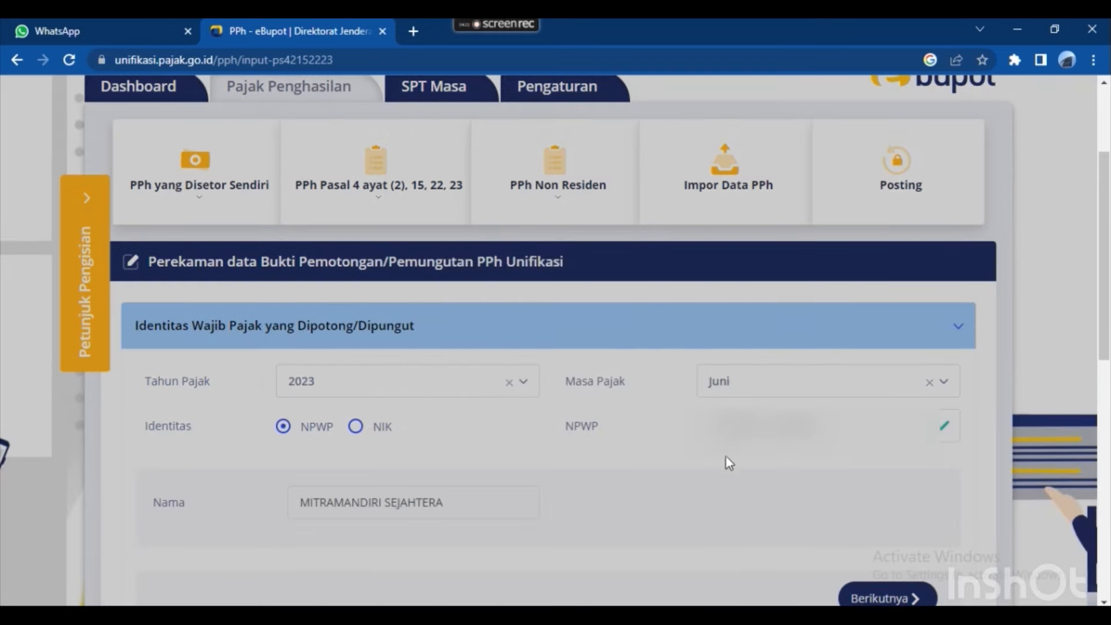
{"action": "scroll", "coordinate": [428, 359], "scroll_direction": "down", "scroll_amount": 2}
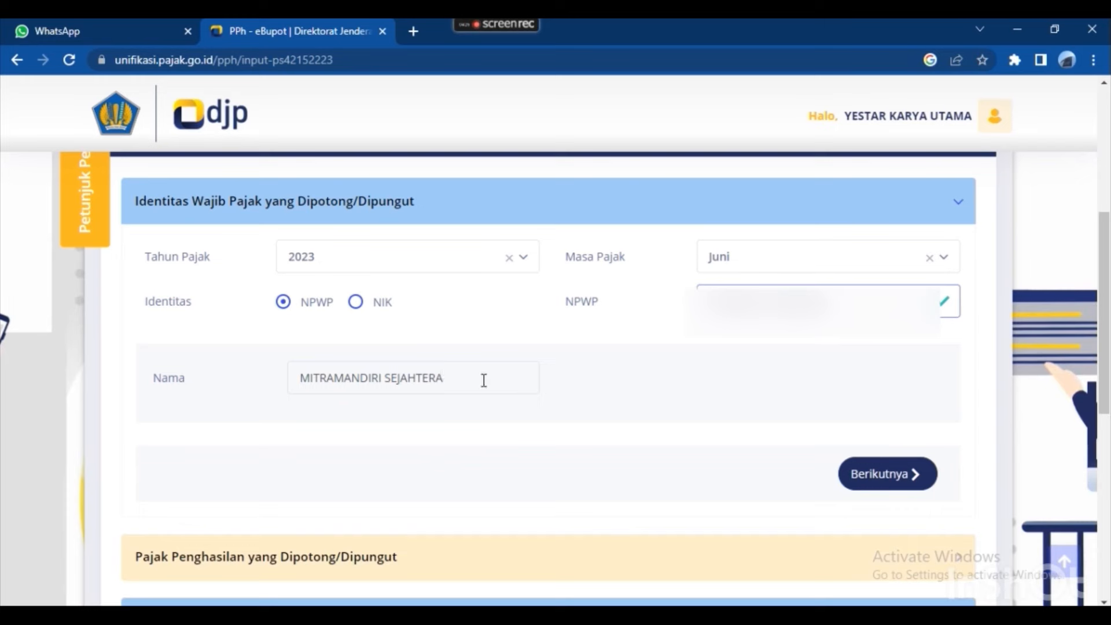
{"action": "left_click", "coordinate": [859, 477]}
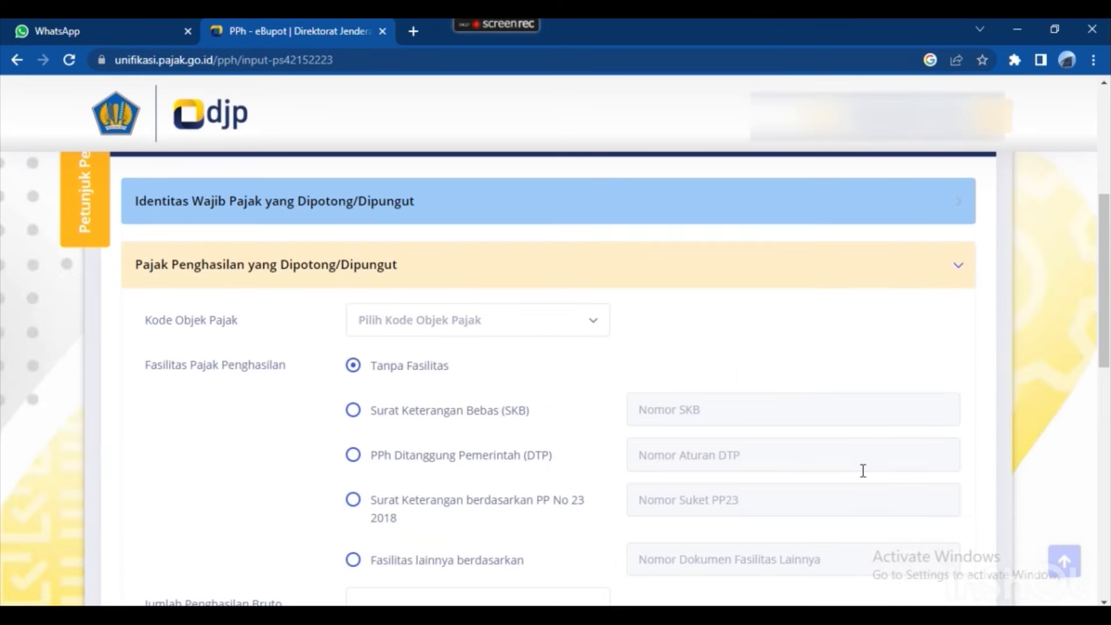
Set tax object code 24-104-29 Jasa Perawatan/Perbaikan, matching the recap's service description.
{"action": "left_click", "coordinate": [535, 321]}
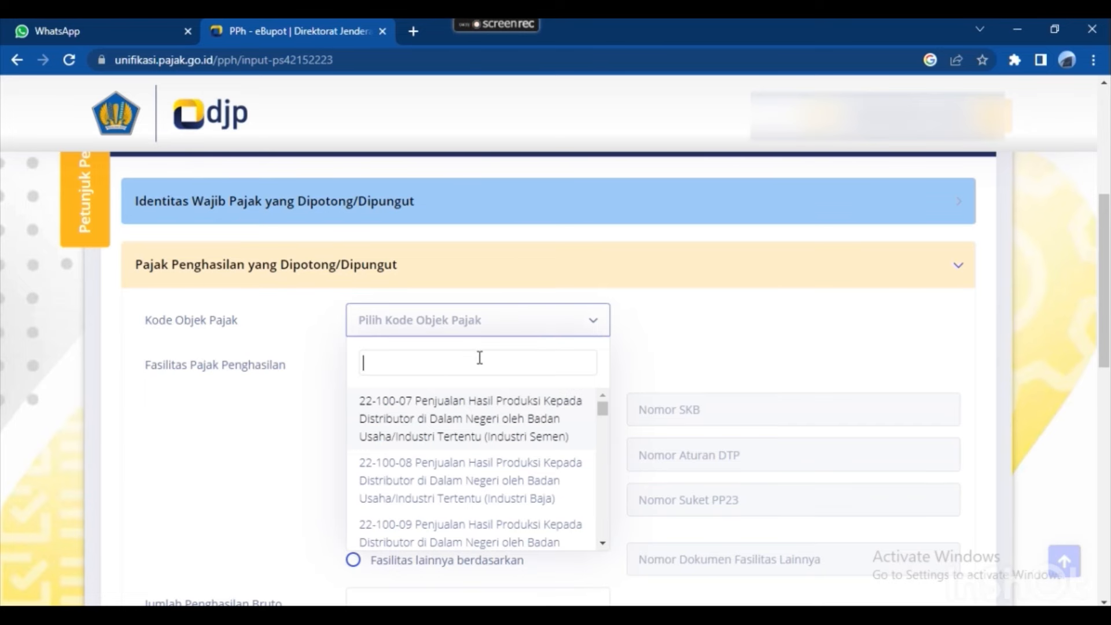
{"action": "key", "text": "alt+Tab"}
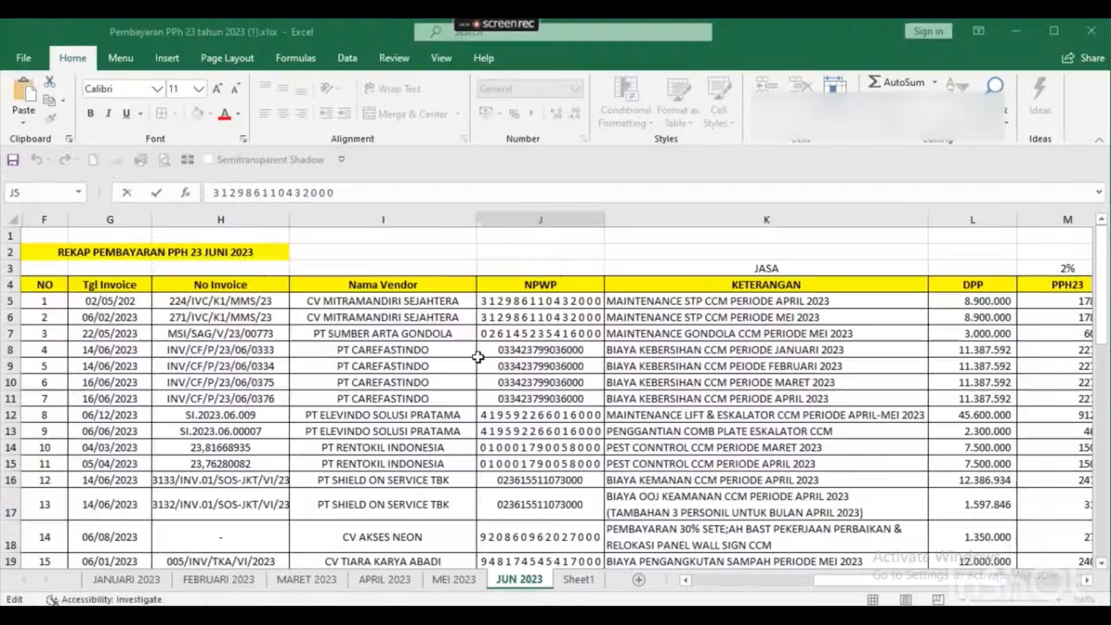
{"action": "left_click", "coordinate": [697, 310]}
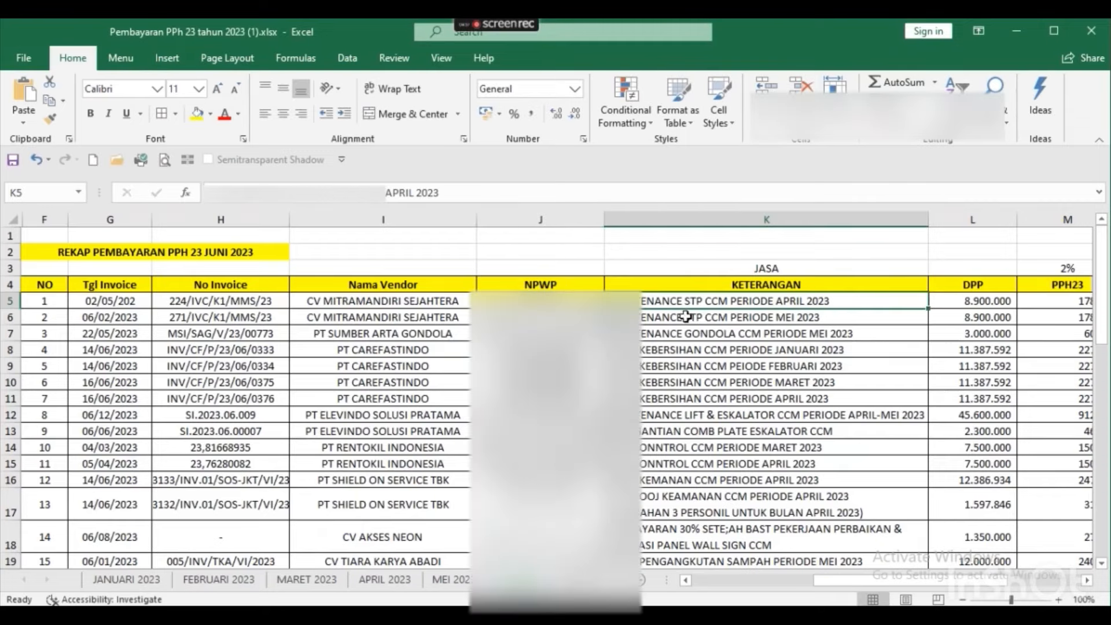
{"action": "key", "text": "alt+Tab"}
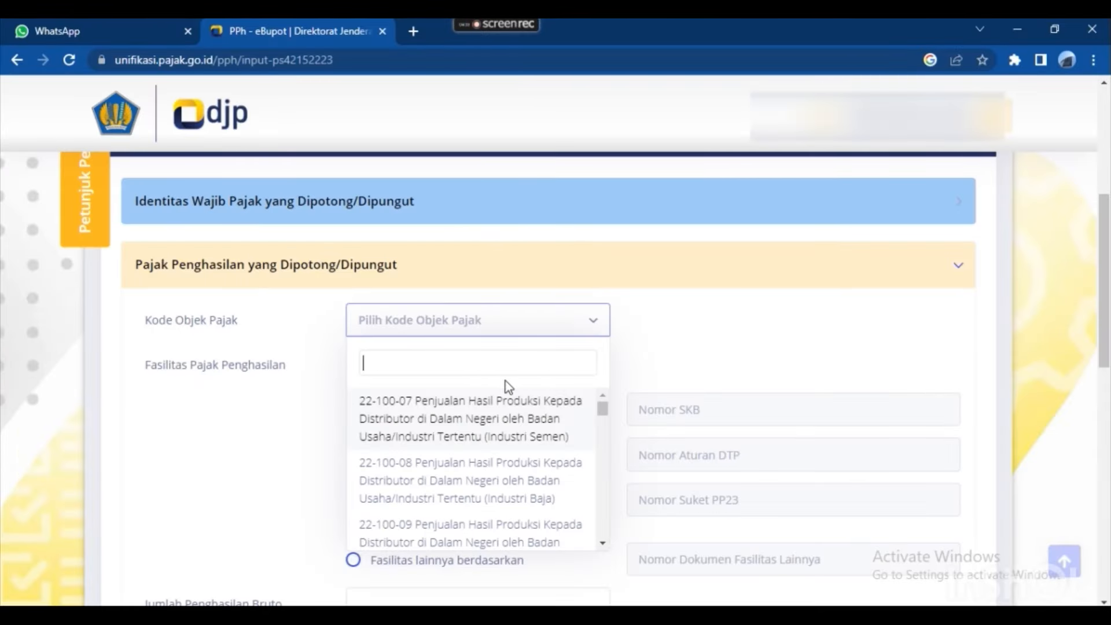
{"action": "type", "text": "perawatan"}
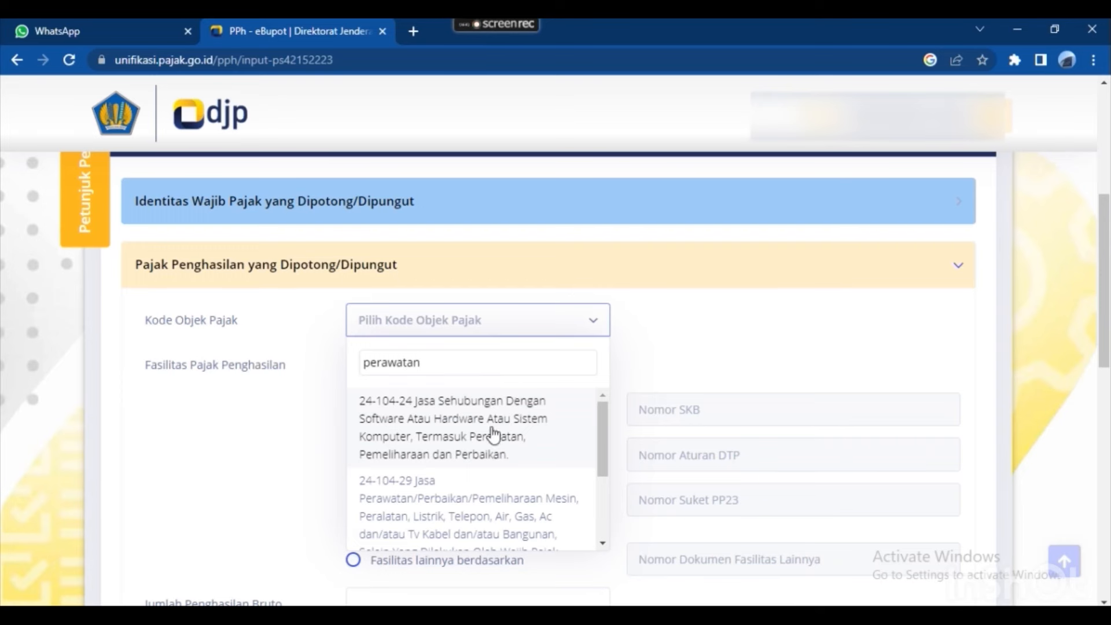
{"action": "scroll", "coordinate": [494, 434], "scroll_direction": "down", "scroll_amount": 1}
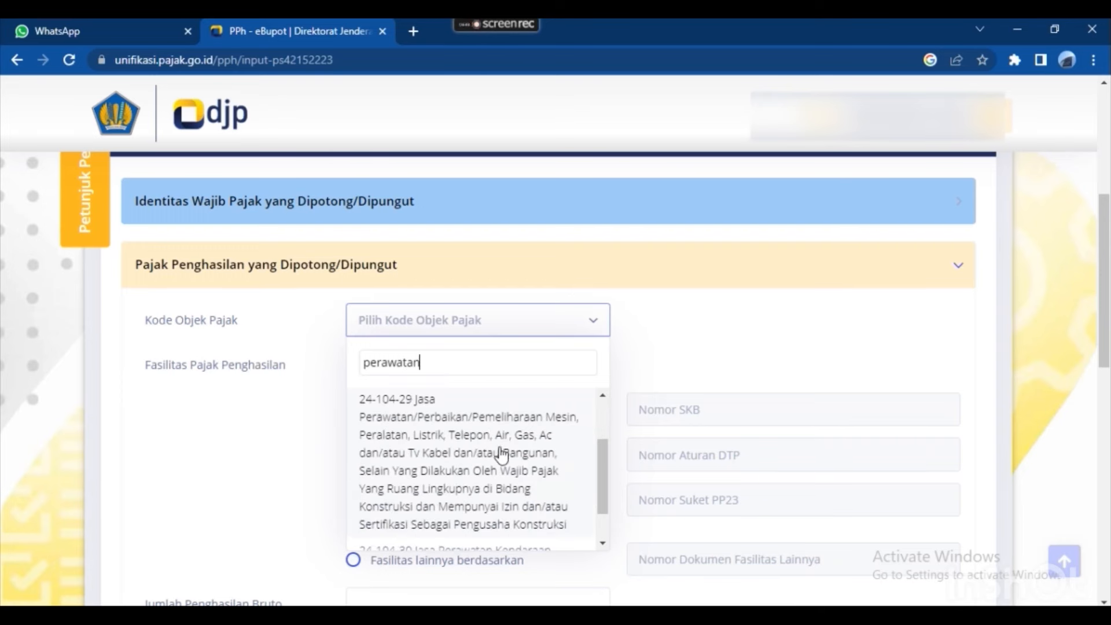
{"action": "left_click", "coordinate": [511, 477]}
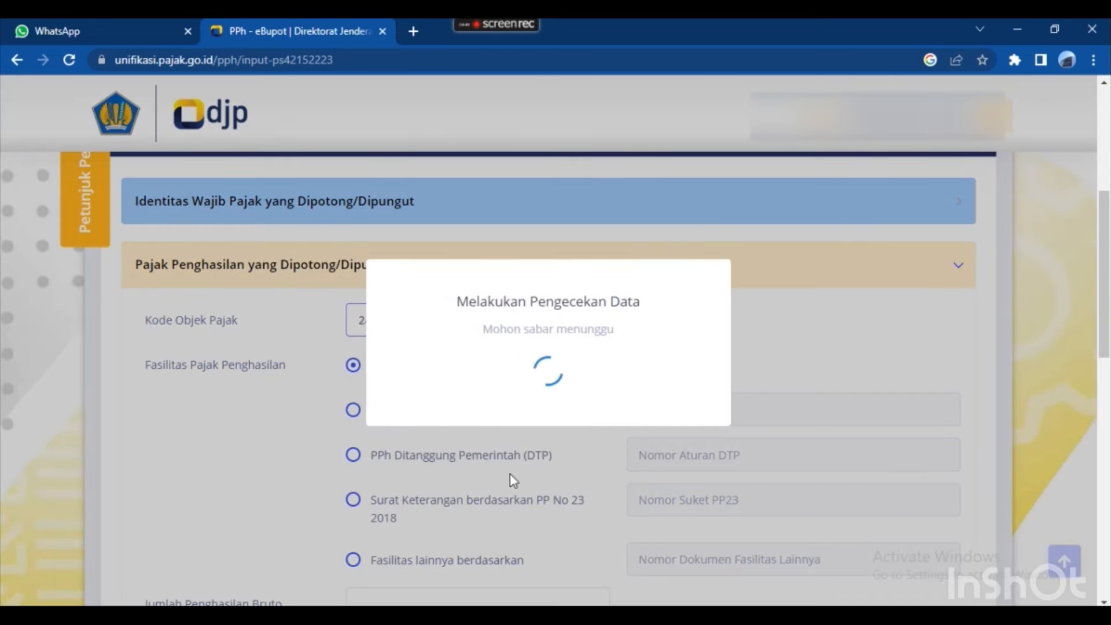
Enter gross income 8.900.000, copied from cell L5 of the recap.
{"action": "scroll", "coordinate": [530, 412], "scroll_direction": "down", "scroll_amount": 2}
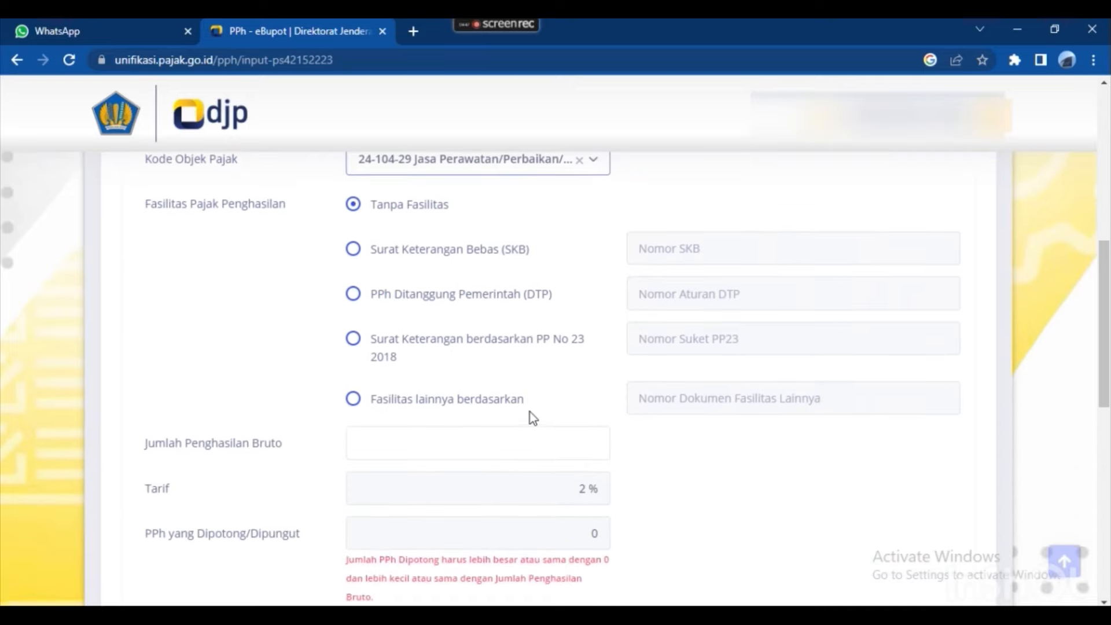
{"action": "scroll", "coordinate": [521, 392], "scroll_direction": "down", "scroll_amount": 1}
{"action": "left_click", "coordinate": [508, 366]}
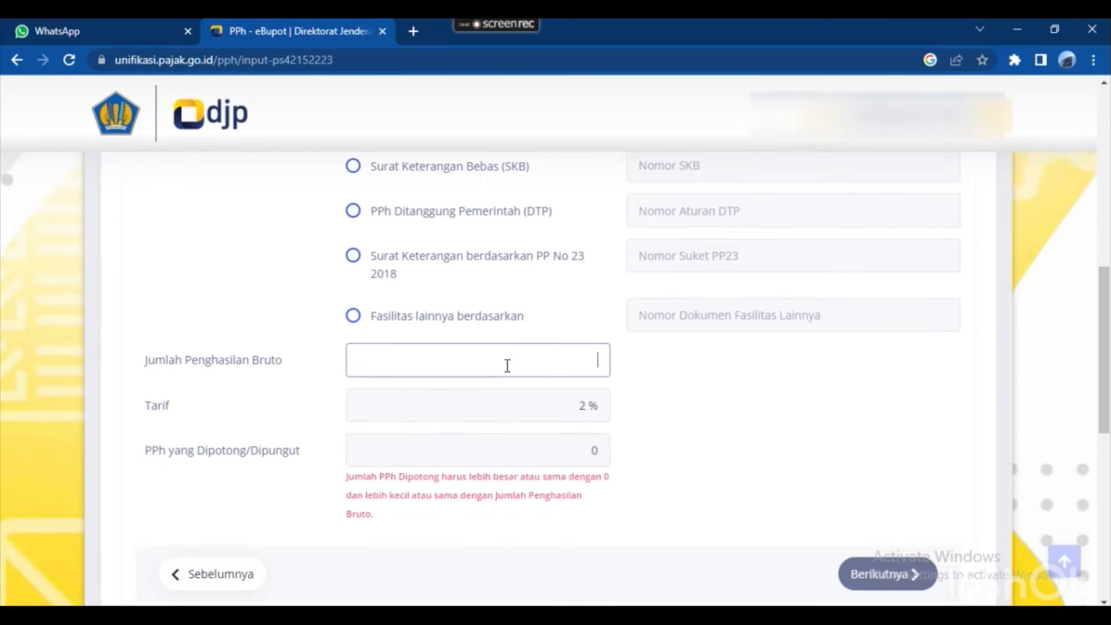
{"action": "key", "text": "alt+Tab"}
{"action": "key", "text": "Right"}
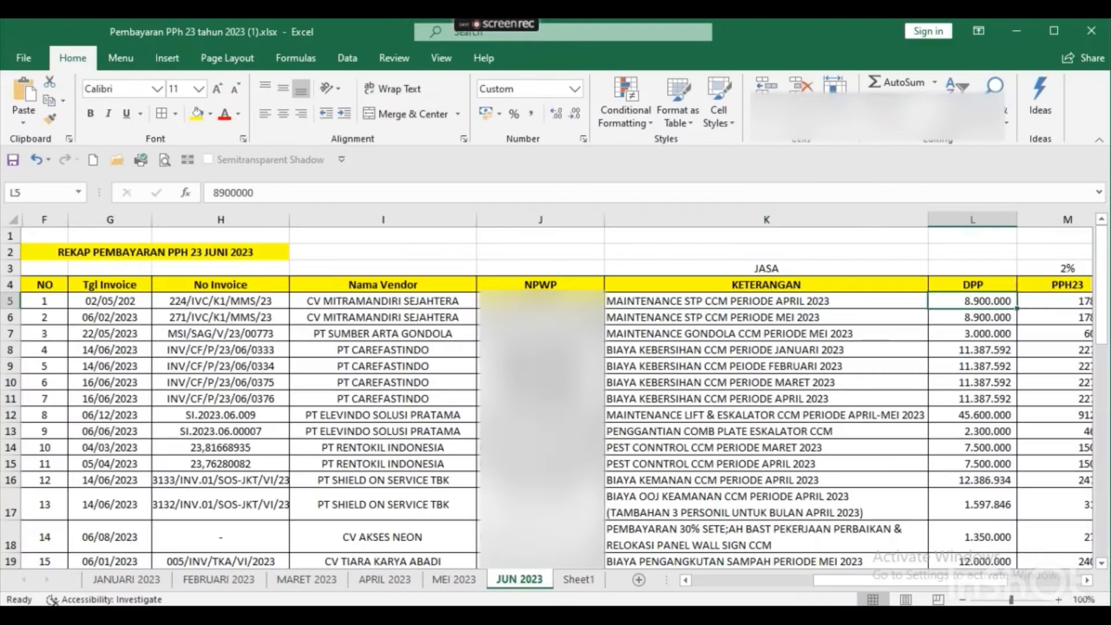
{"action": "key", "text": "F2"}
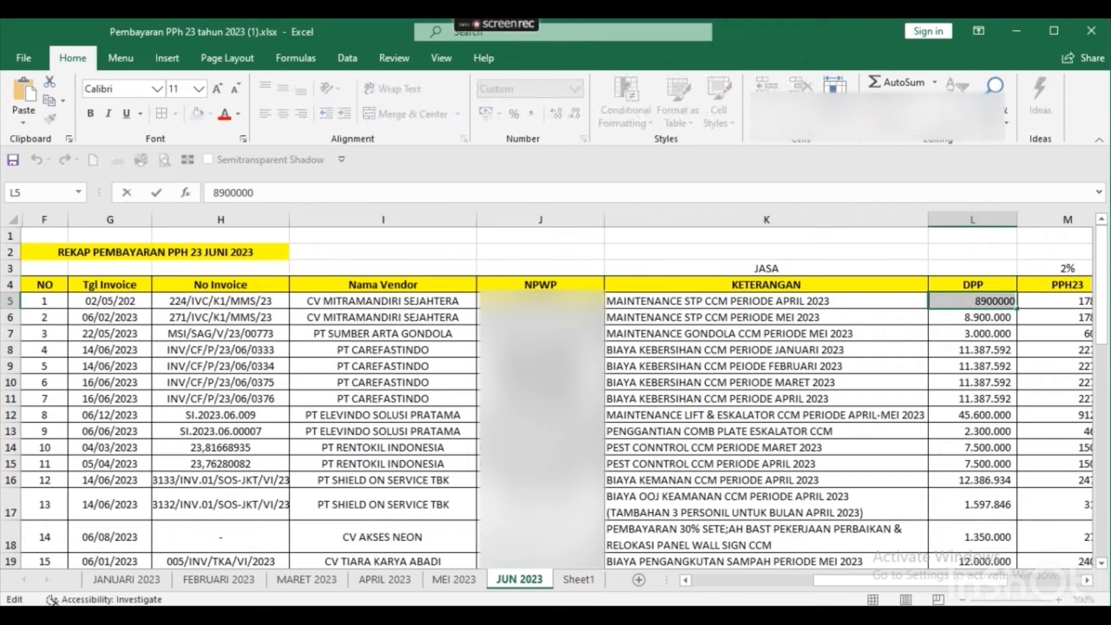
{"action": "key", "text": "alt+Tab"}
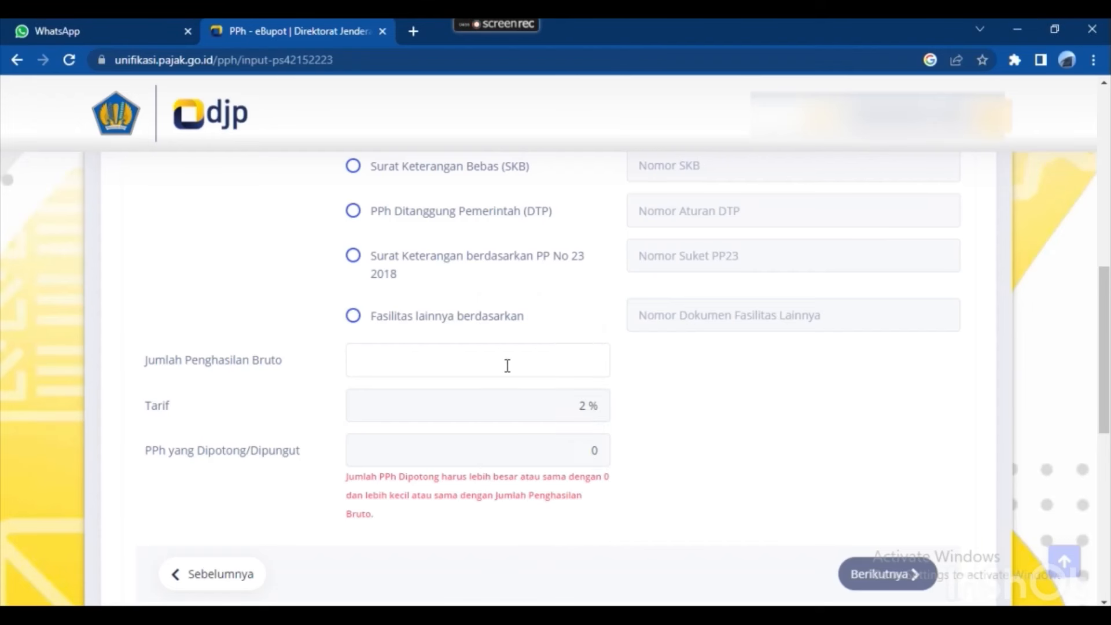
{"action": "left_click", "coordinate": [508, 366]}
{"action": "type", "text": "8.900.000"}
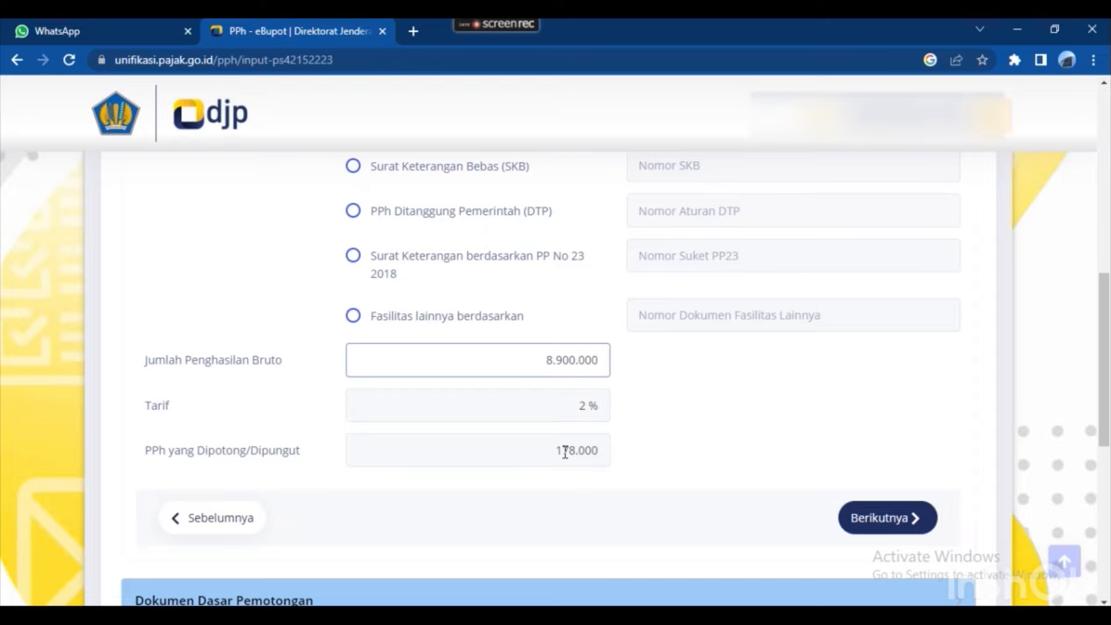
Verify the computed PPh of 178.000 against the recap and continue to basis documents.
{"action": "scroll", "coordinate": [557, 437], "scroll_direction": "down", "scroll_amount": 1}
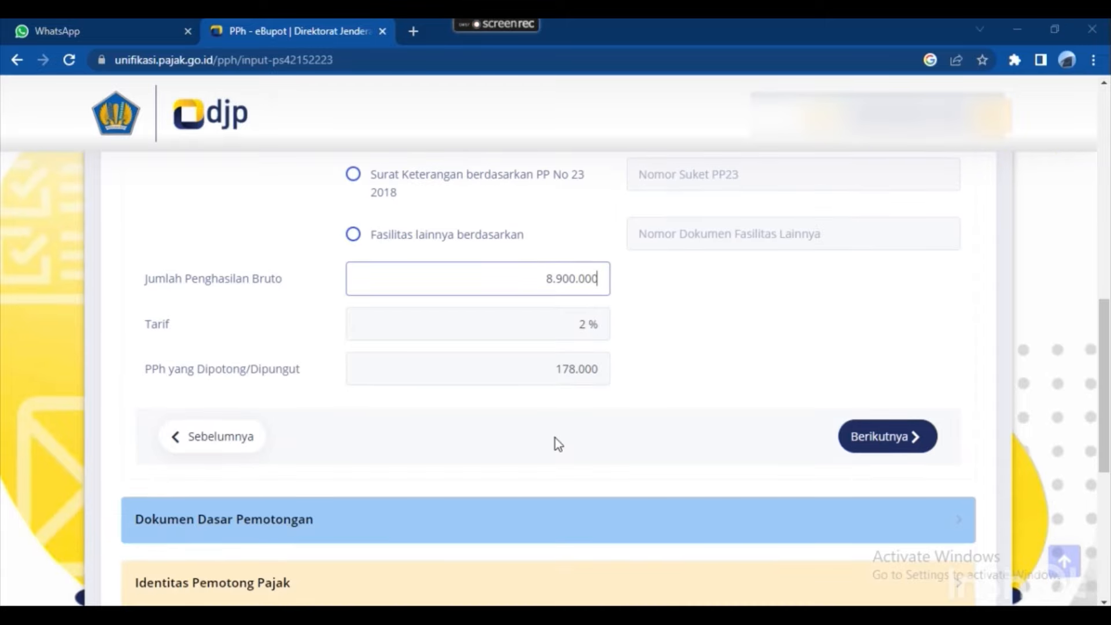
{"action": "key", "text": "alt+Tab"}
{"action": "key", "text": "alt+Tab"}
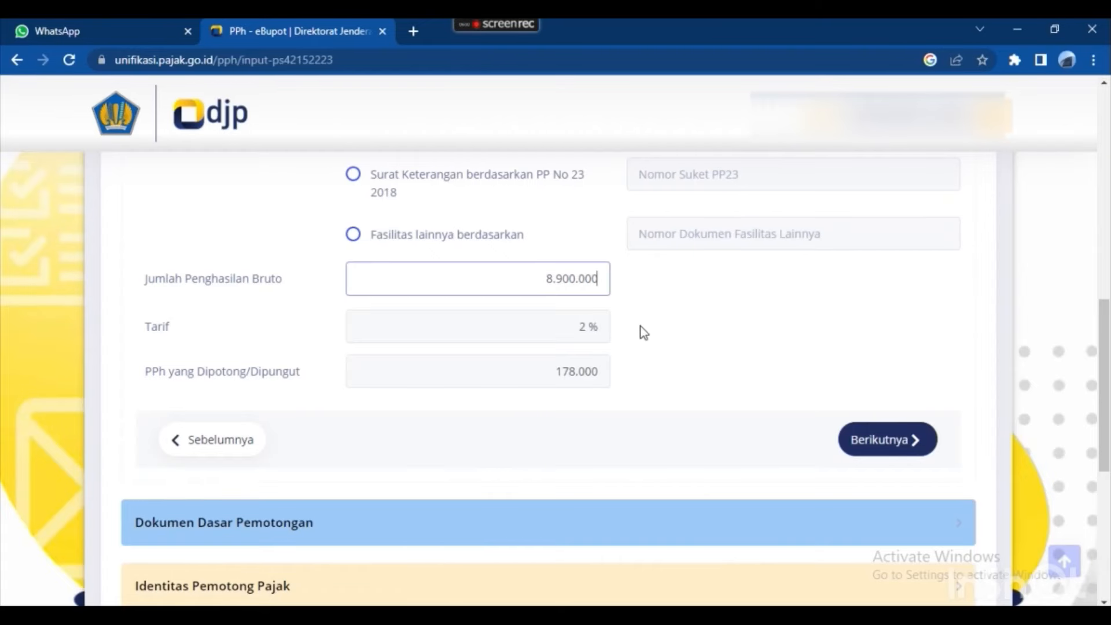
{"action": "scroll", "coordinate": [641, 326], "scroll_direction": "up", "scroll_amount": 1}
{"action": "scroll", "coordinate": [577, 376], "scroll_direction": "up", "scroll_amount": 3}
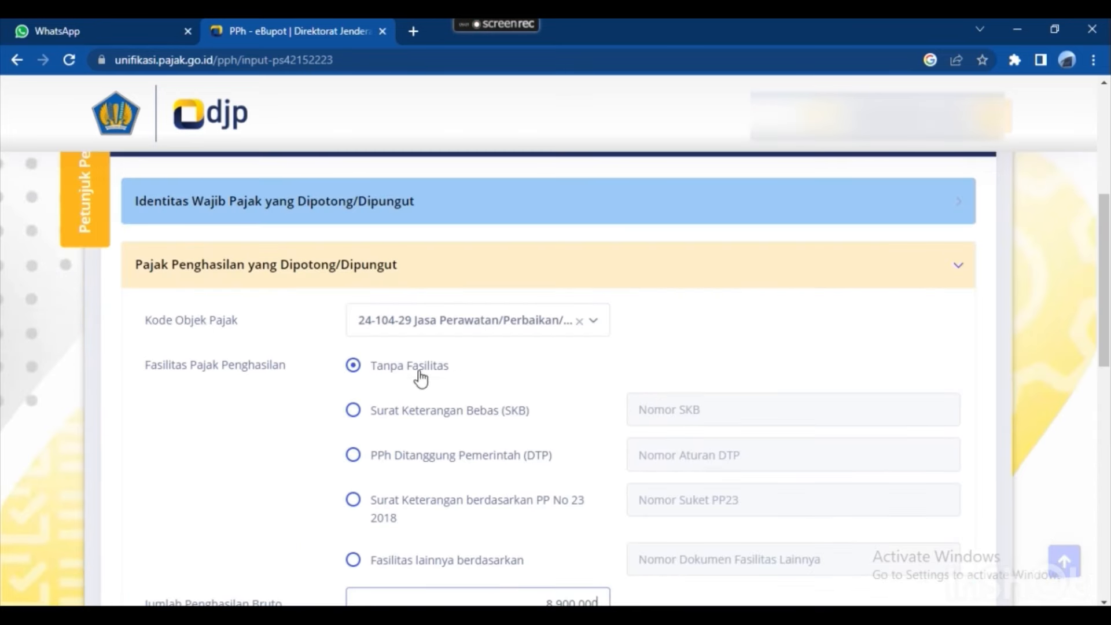
{"action": "scroll", "coordinate": [541, 397], "scroll_direction": "down", "scroll_amount": 3}
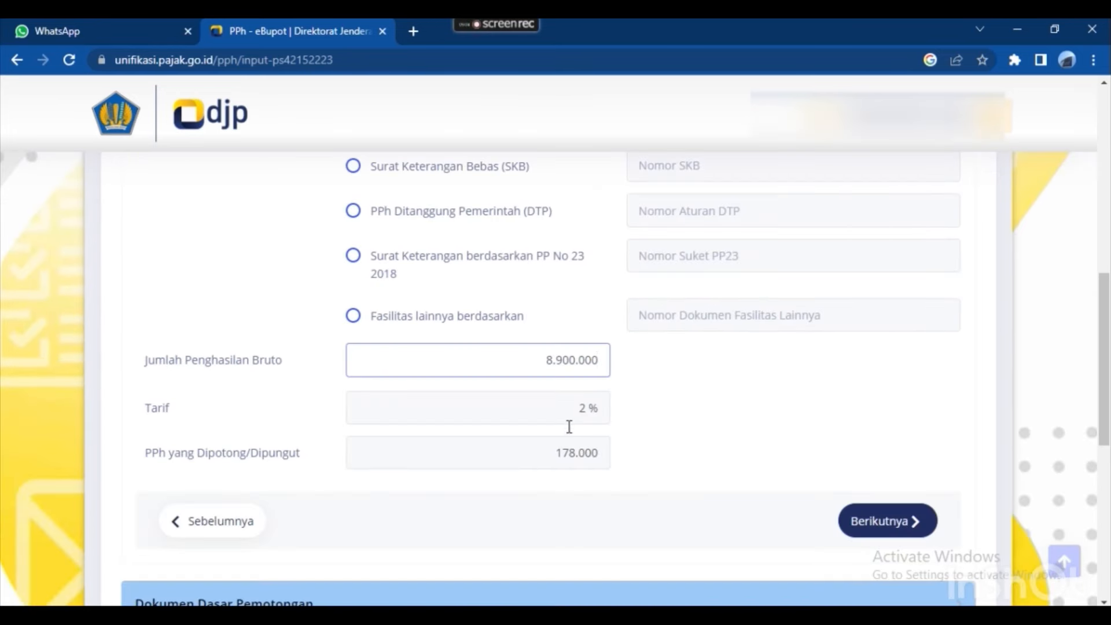
{"action": "left_click", "coordinate": [913, 523]}
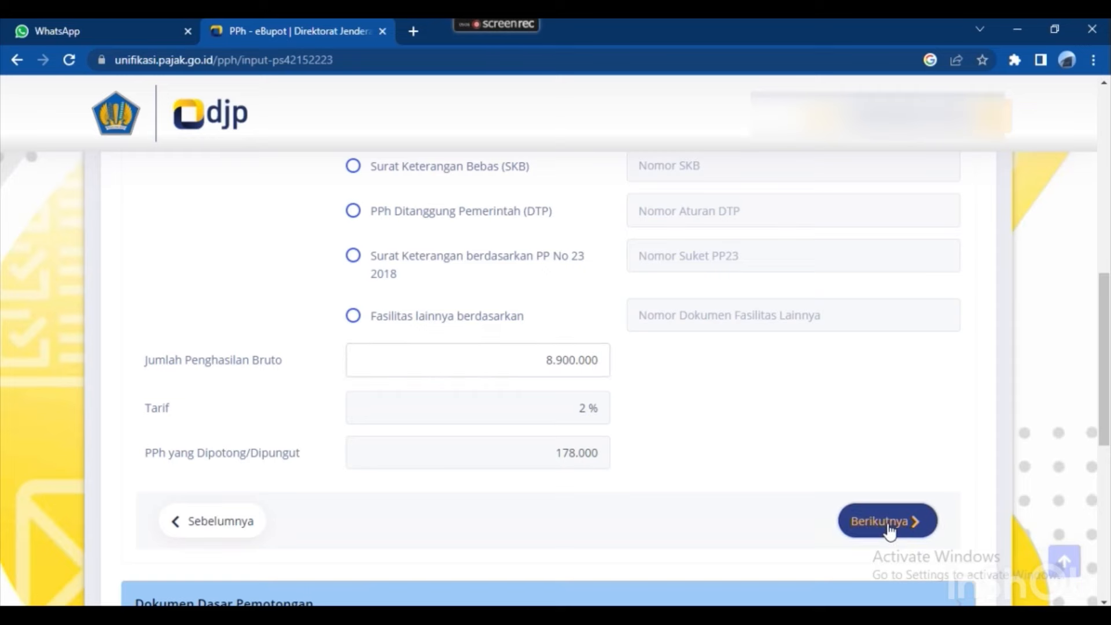
Add a new basis document with document type Invoice, ready for its number.
{"action": "scroll", "coordinate": [659, 399], "scroll_direction": "up", "scroll_amount": 4}
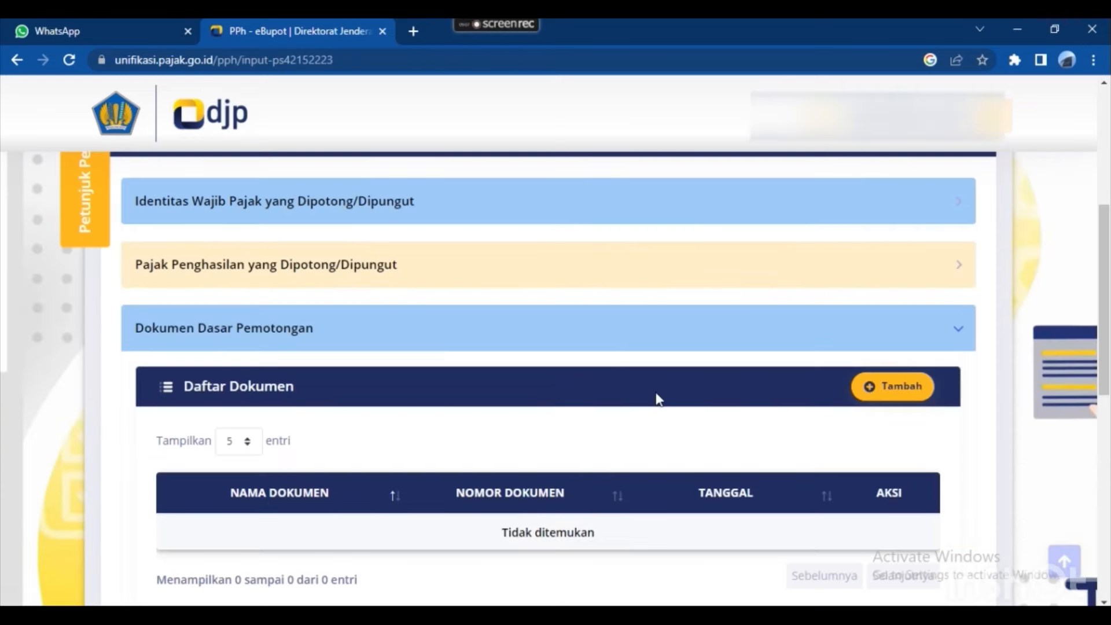
{"action": "left_click", "coordinate": [871, 389]}
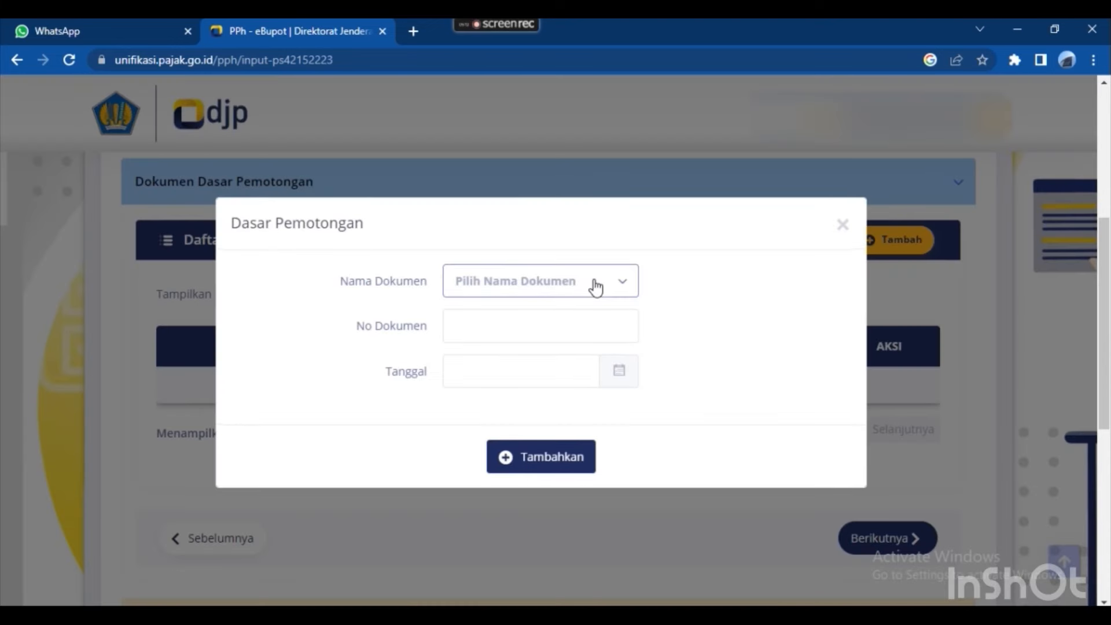
{"action": "left_click", "coordinate": [622, 283]}
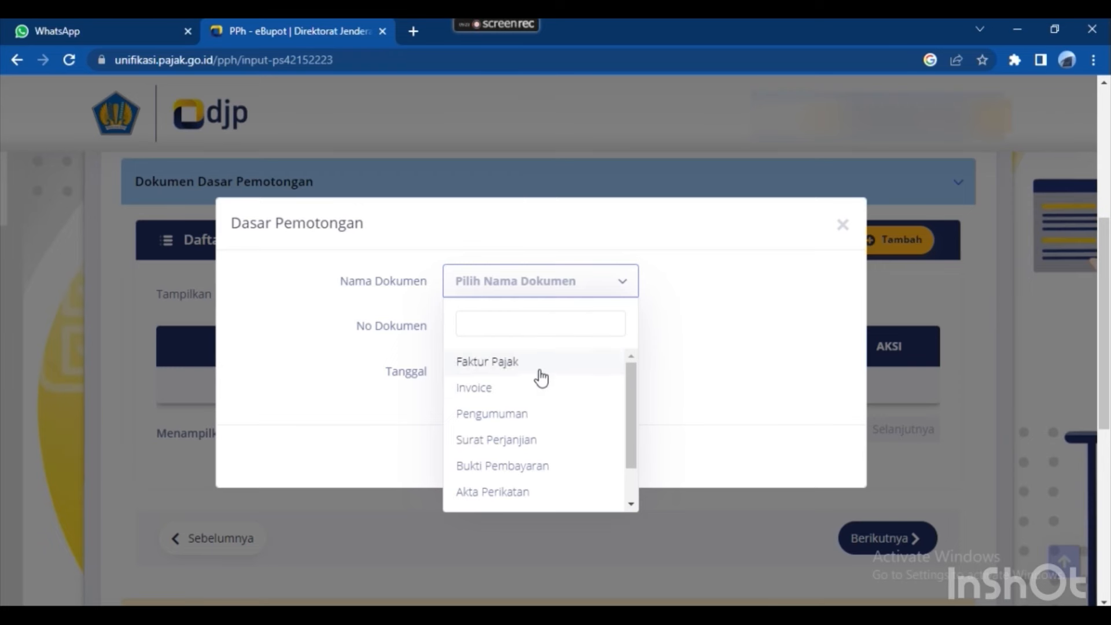
{"action": "left_click", "coordinate": [525, 394]}
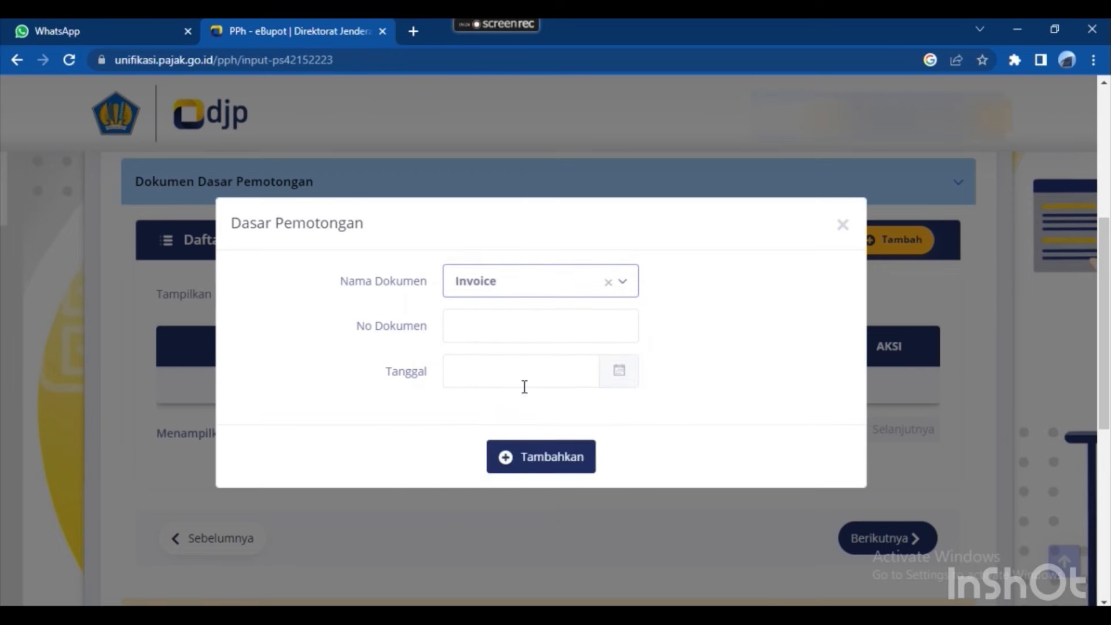
{"action": "left_click", "coordinate": [511, 318]}
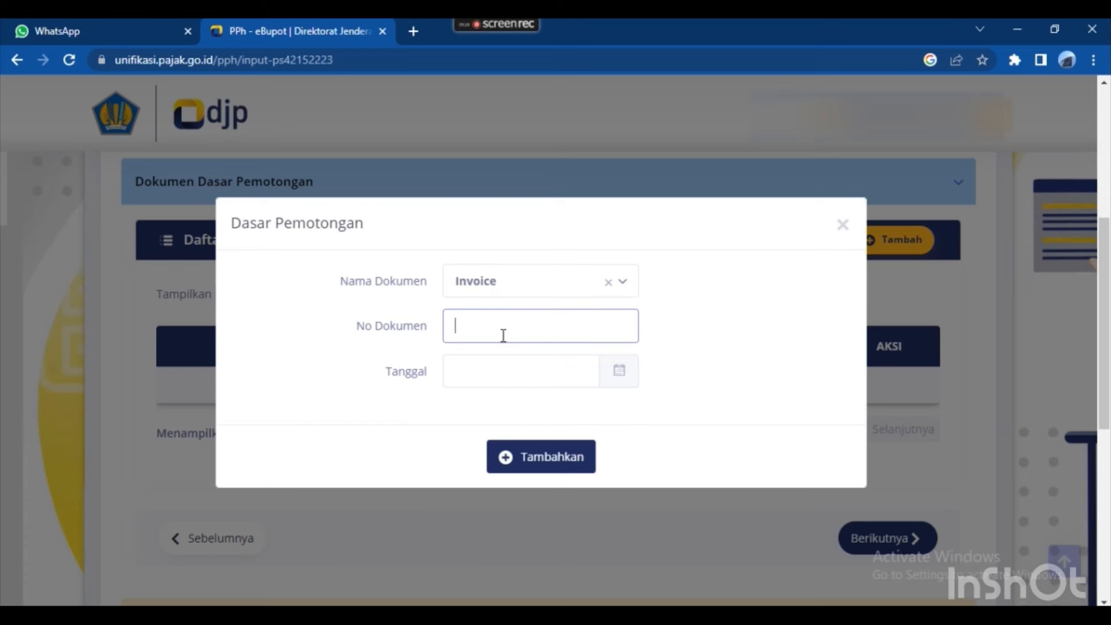
{"action": "key", "text": "alt+Tab"}
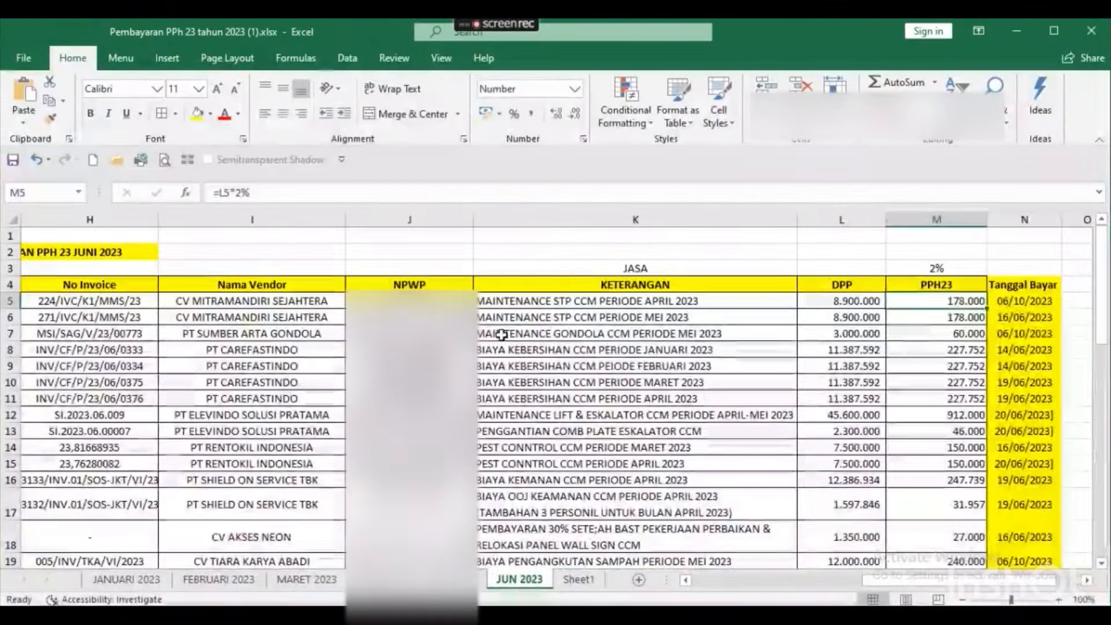
Copy invoice number 224/IVC/K1/MMS/23 from H5 into the slip's No Dokumen field.
{"action": "key", "text": "Right"}
{"action": "key", "text": "Right"}
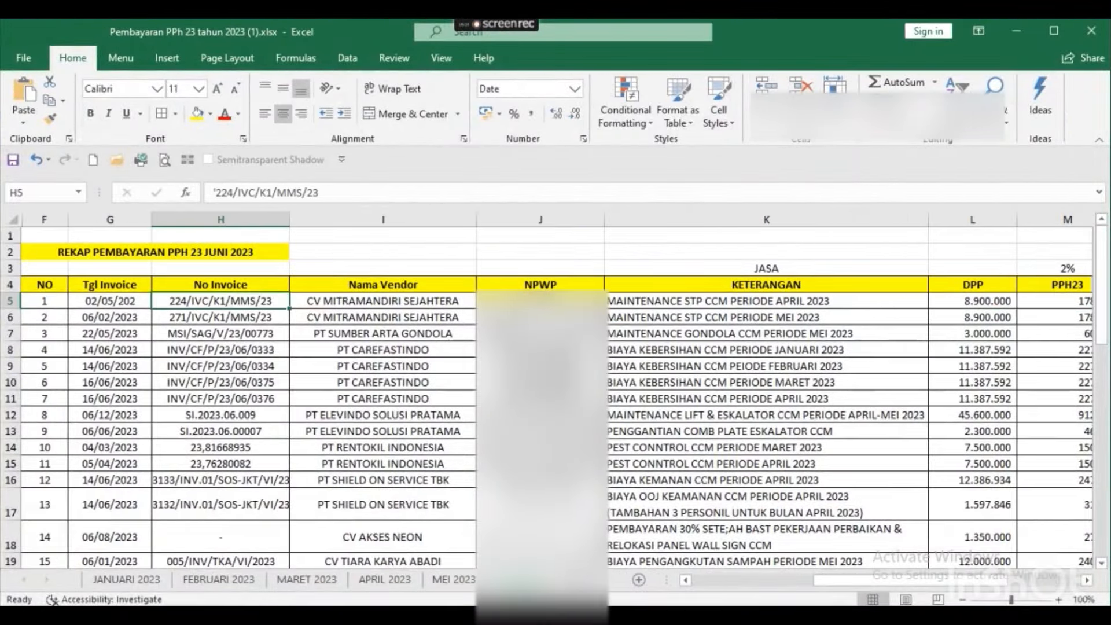
{"action": "key", "text": "F2"}
{"action": "key", "text": "shift+Home"}
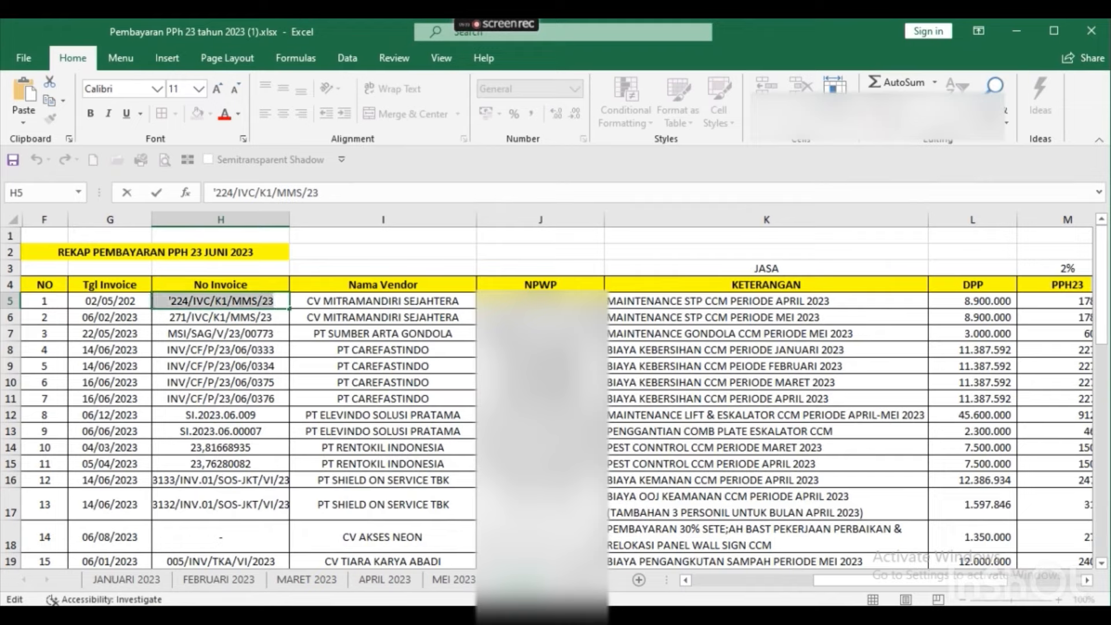
{"action": "key", "text": "shift+Right"}
{"action": "key", "text": "shift+Right"}
{"action": "key", "text": "alt+Tab"}
{"action": "type", "text": "224/IVC/K1/MMS/23"}
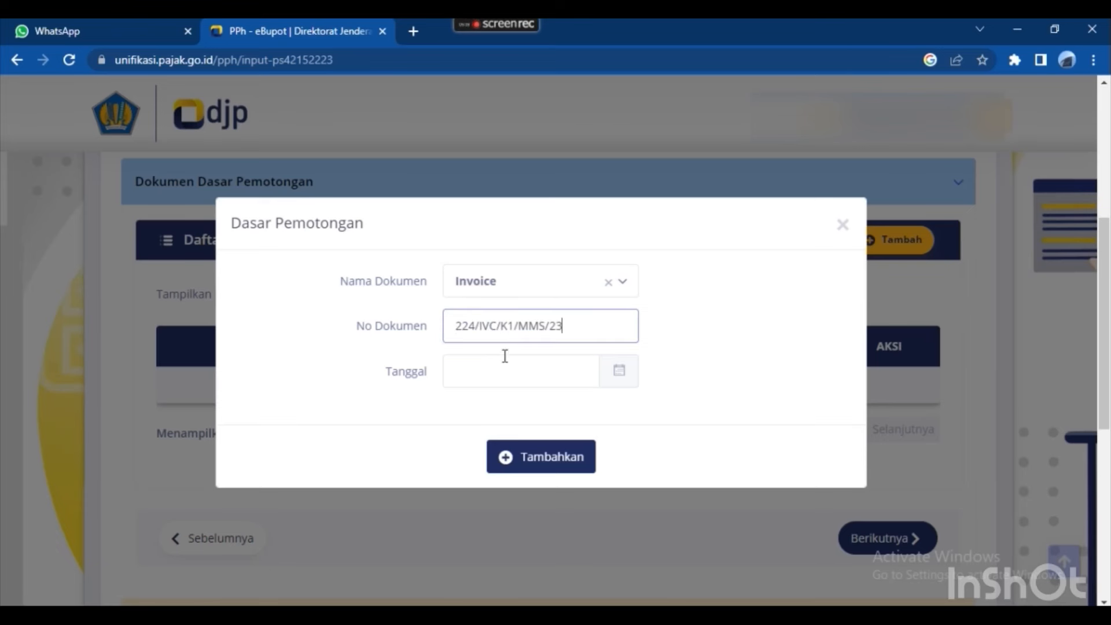
Look up the payment date 06/10/2023 in cell N5 for the document date.
{"action": "left_click", "coordinate": [507, 379]}
{"action": "key", "text": "alt+Tab"}
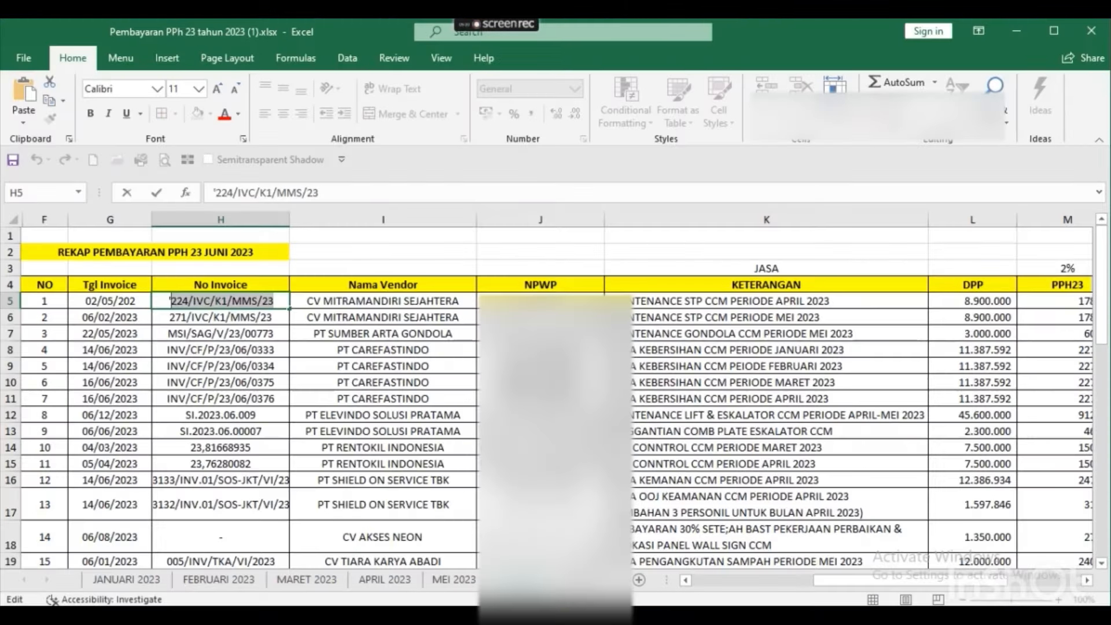
{"action": "key", "text": "Right"}
{"action": "key", "text": "Right"}
{"action": "key", "text": "Right"}
{"action": "key", "text": "Right"}
{"action": "key", "text": "Right"}
{"action": "key", "text": "Right"}
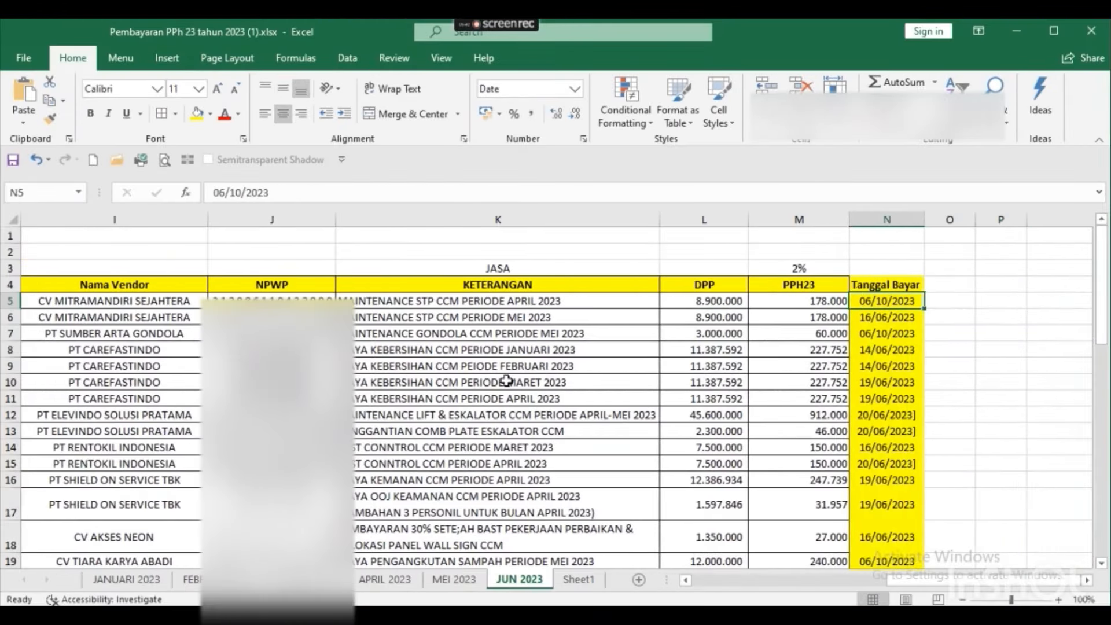
{"action": "key", "text": "F2"}
{"action": "key", "text": "shift+Home"}
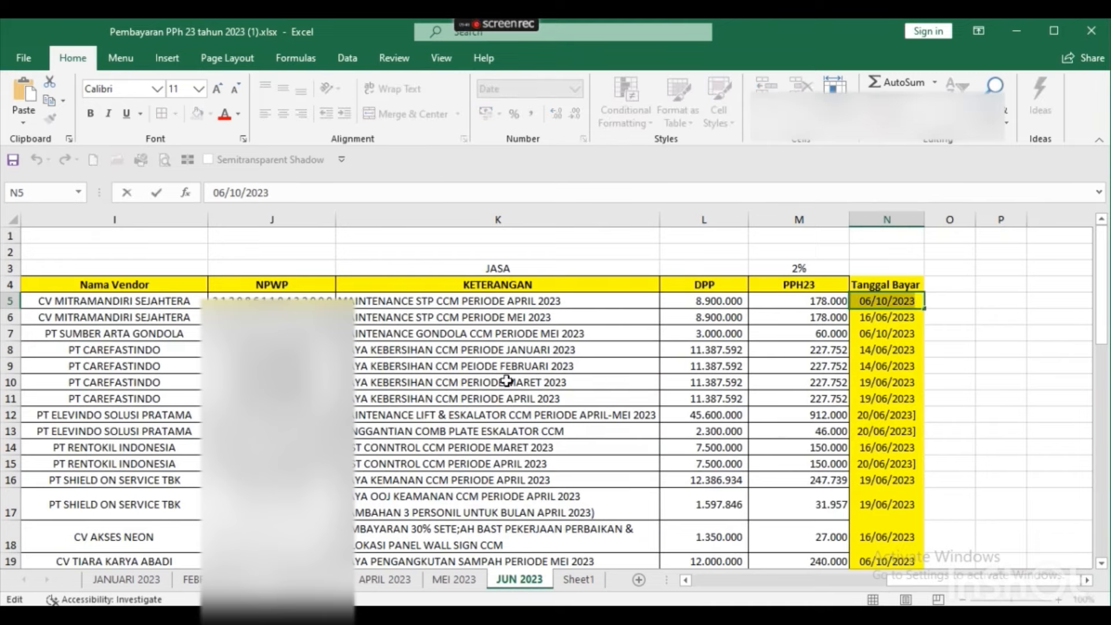
{"action": "key", "text": "alt+Tab"}
Pick a June 2023 date in the Tanggal calendar, then recheck the payment date in N5.
{"action": "left_click", "coordinate": [508, 381]}
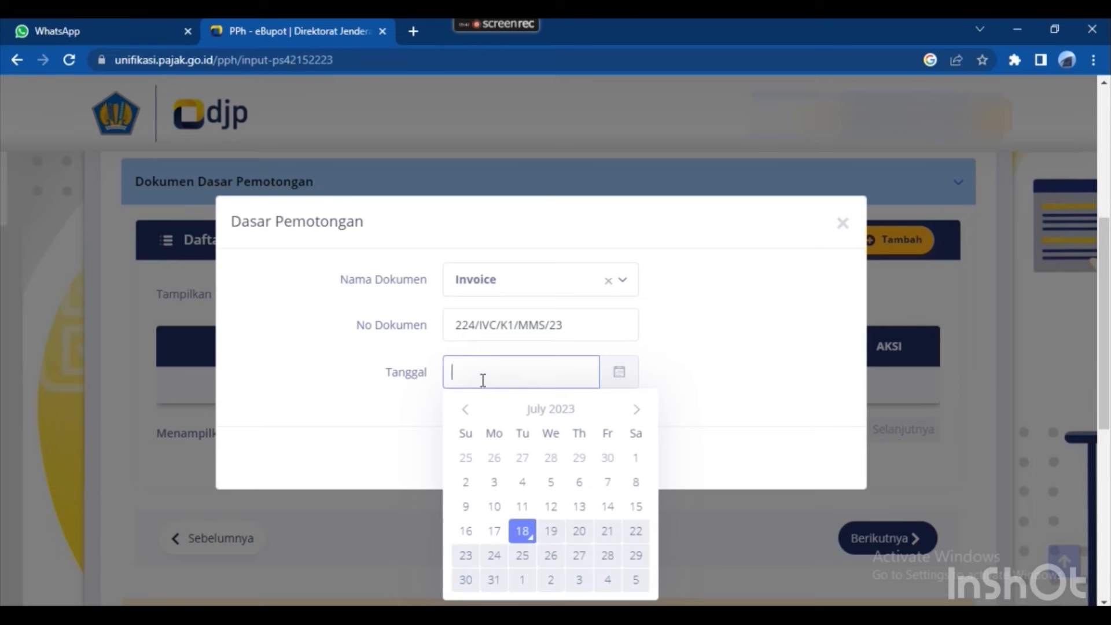
{"action": "left_click", "coordinate": [472, 412]}
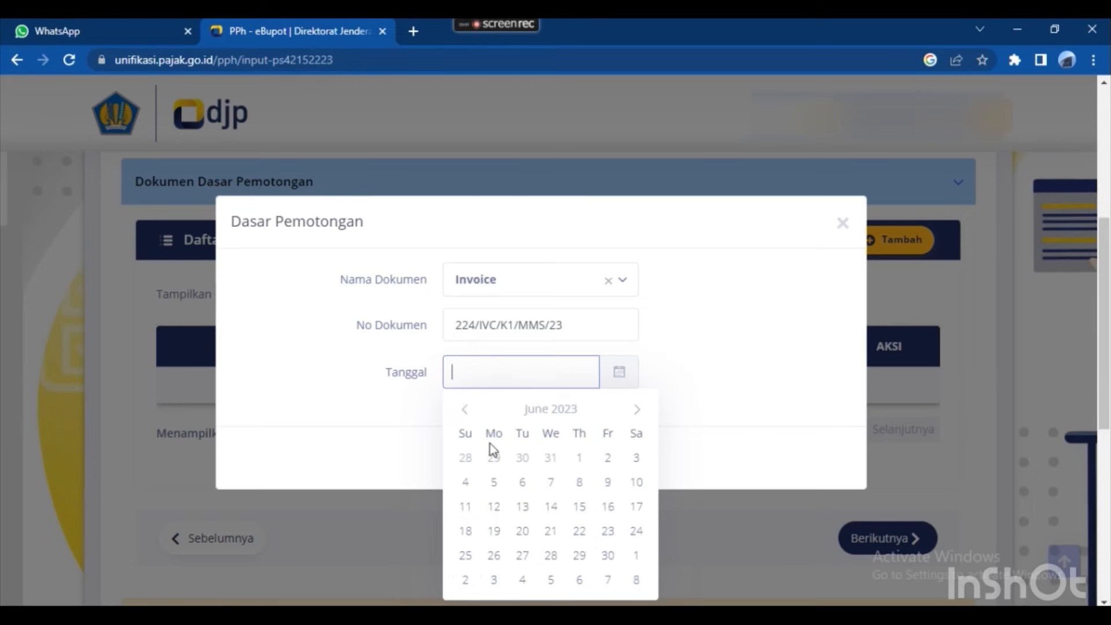
{"action": "left_click", "coordinate": [522, 483]}
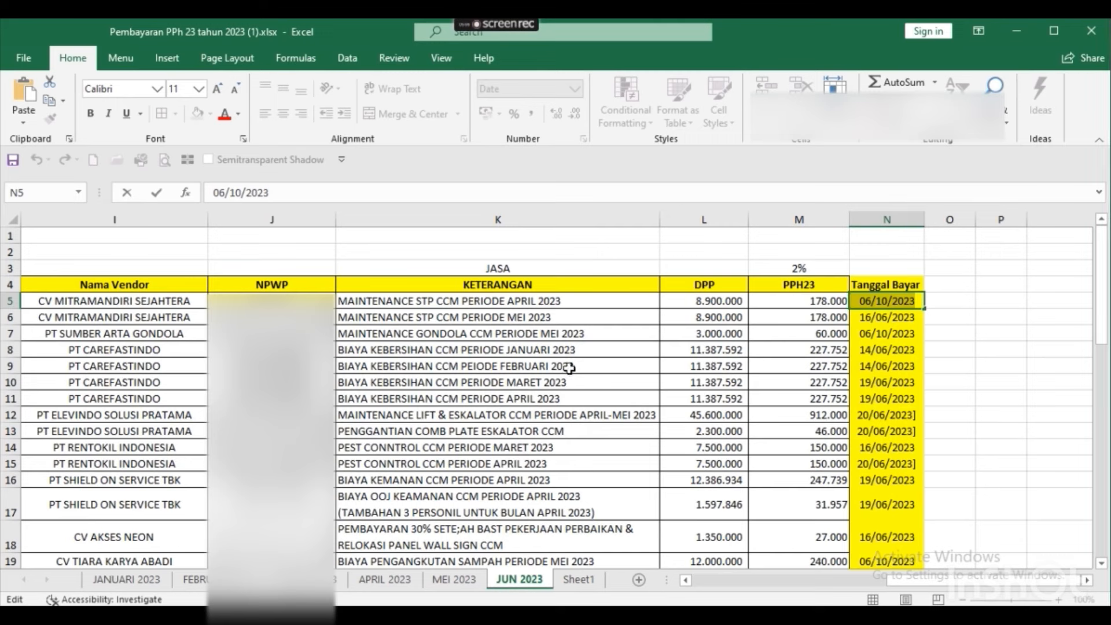
{"action": "key", "text": "Tab"}
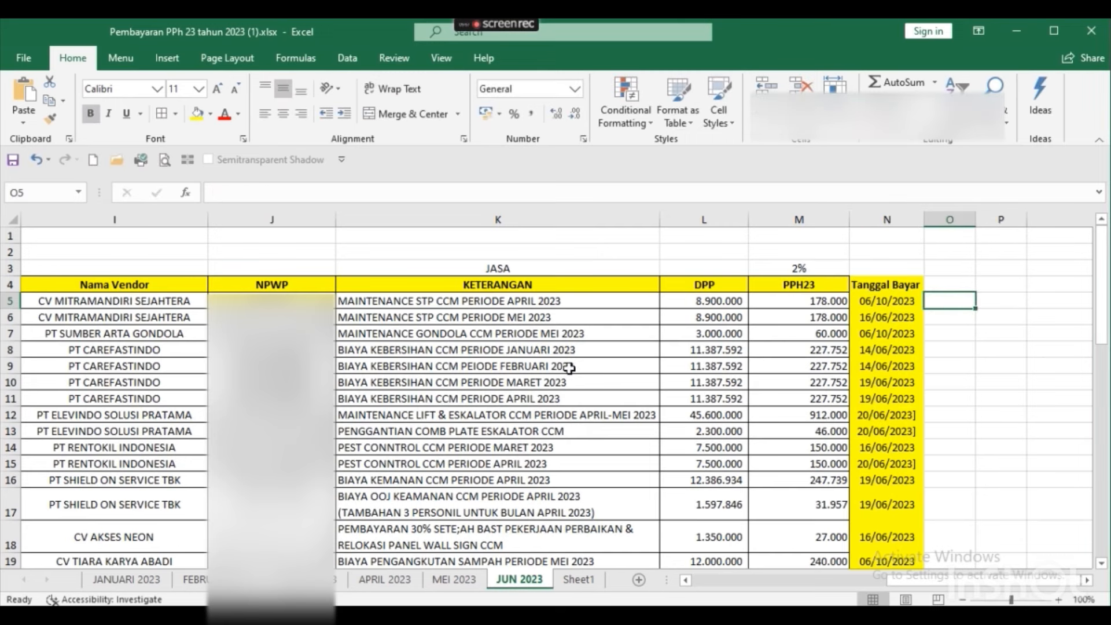
{"action": "key", "text": "Left"}
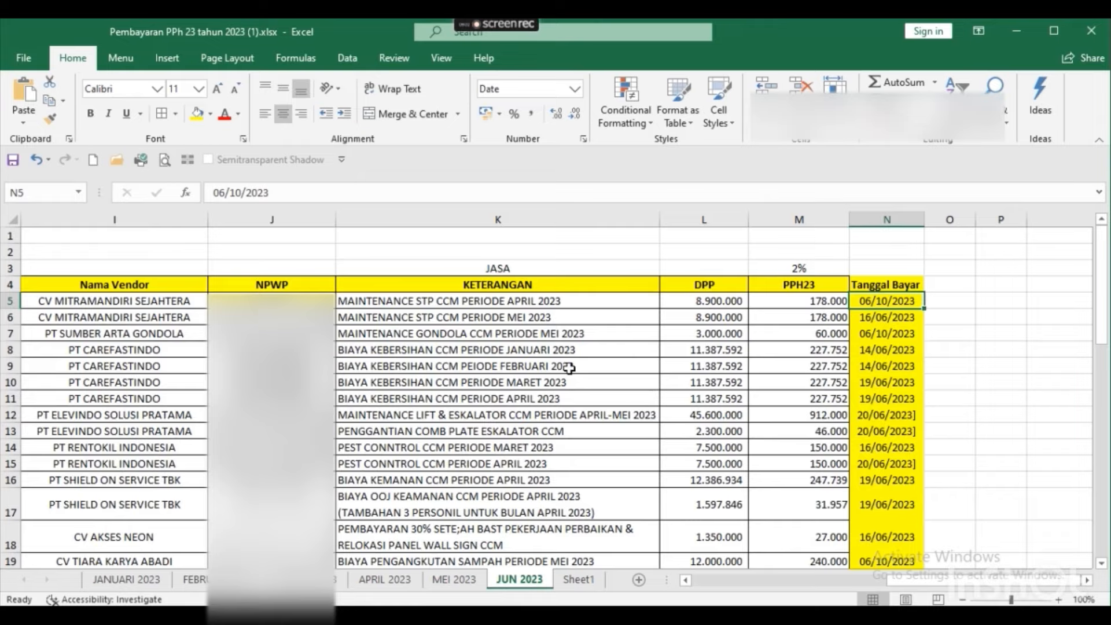
{"action": "key", "text": "alt+Tab"}
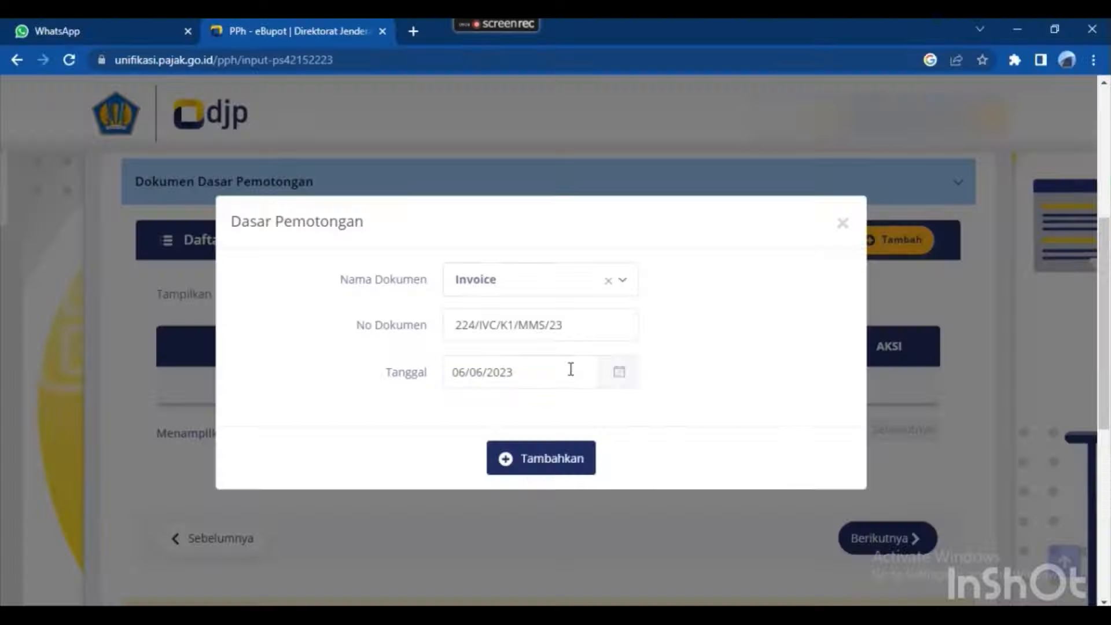
Correct the document date to 10 June 2023 and add the invoice to the list.
{"action": "left_click", "coordinate": [541, 371]}
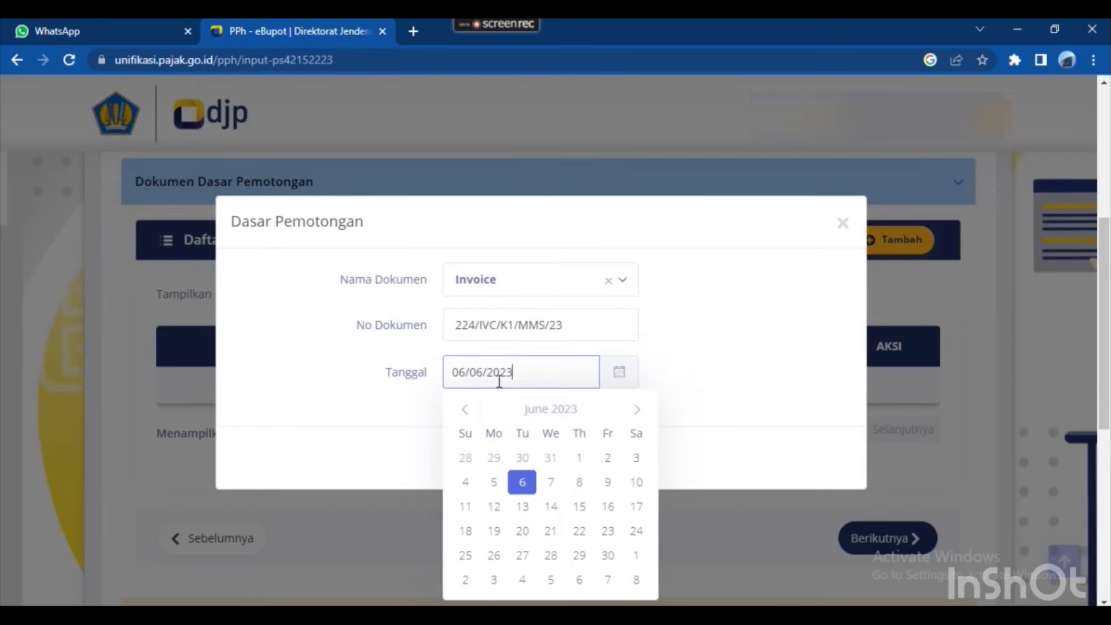
{"action": "left_click", "coordinate": [638, 484]}
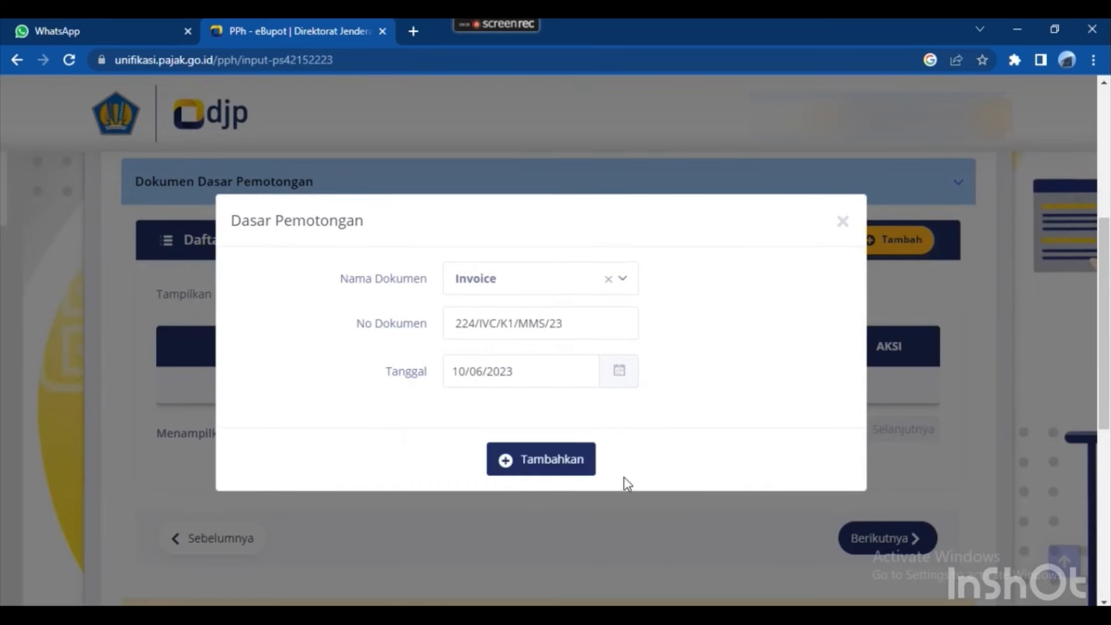
{"action": "left_click", "coordinate": [544, 463]}
In the withholder identity section, sign as Pengurus and choose the signing official.
{"action": "scroll", "coordinate": [475, 402], "scroll_direction": "down", "scroll_amount": 3}
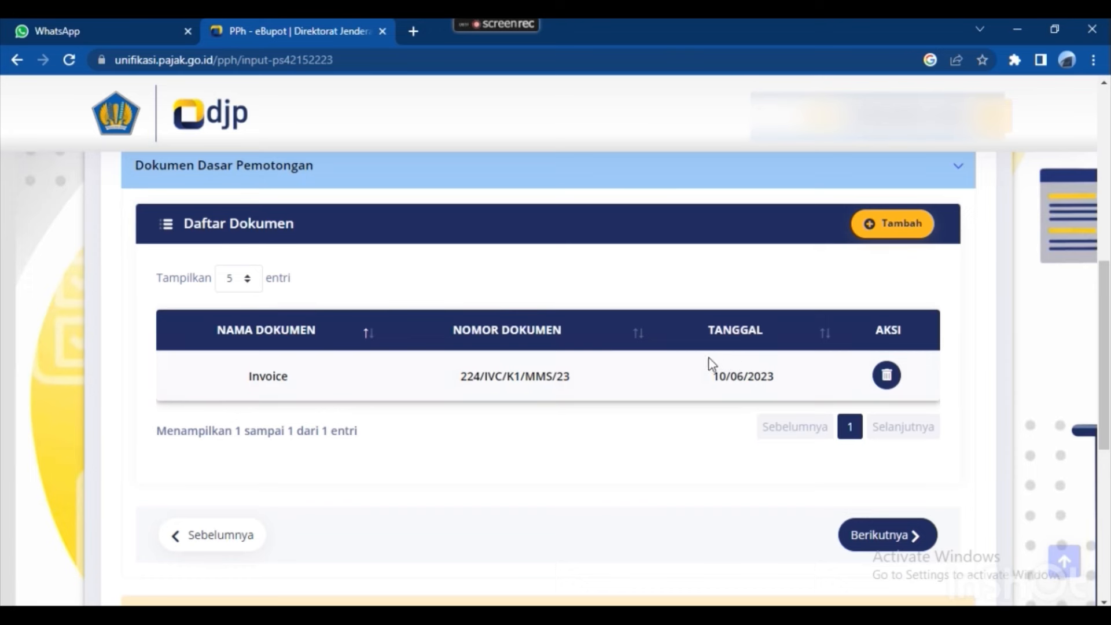
{"action": "left_click", "coordinate": [884, 537]}
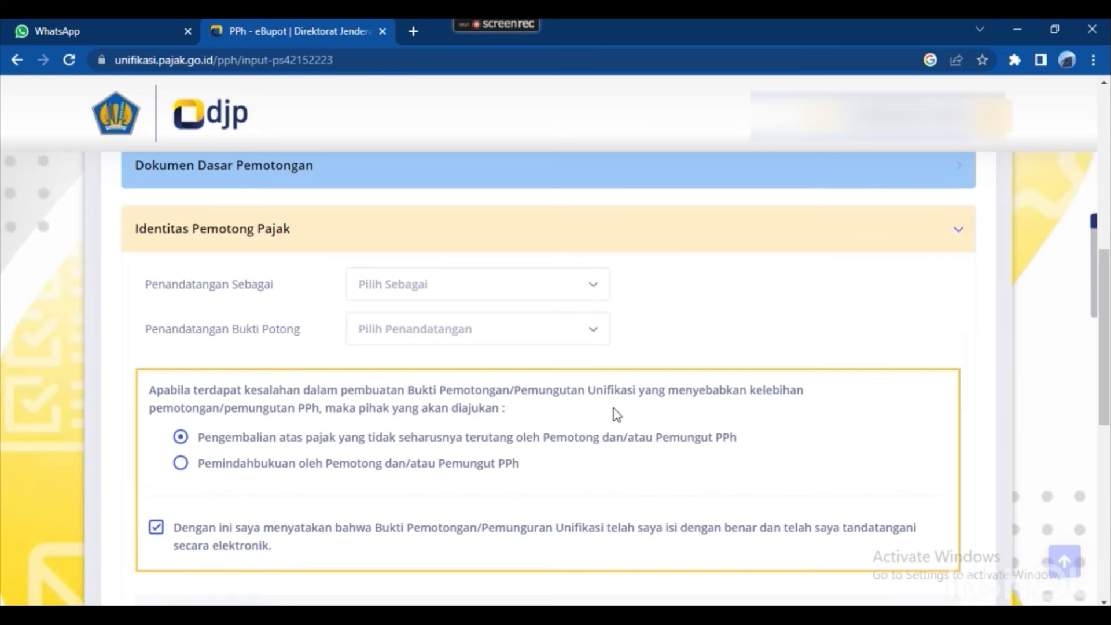
{"action": "left_click", "coordinate": [580, 297]}
{"action": "left_click", "coordinate": [405, 375]}
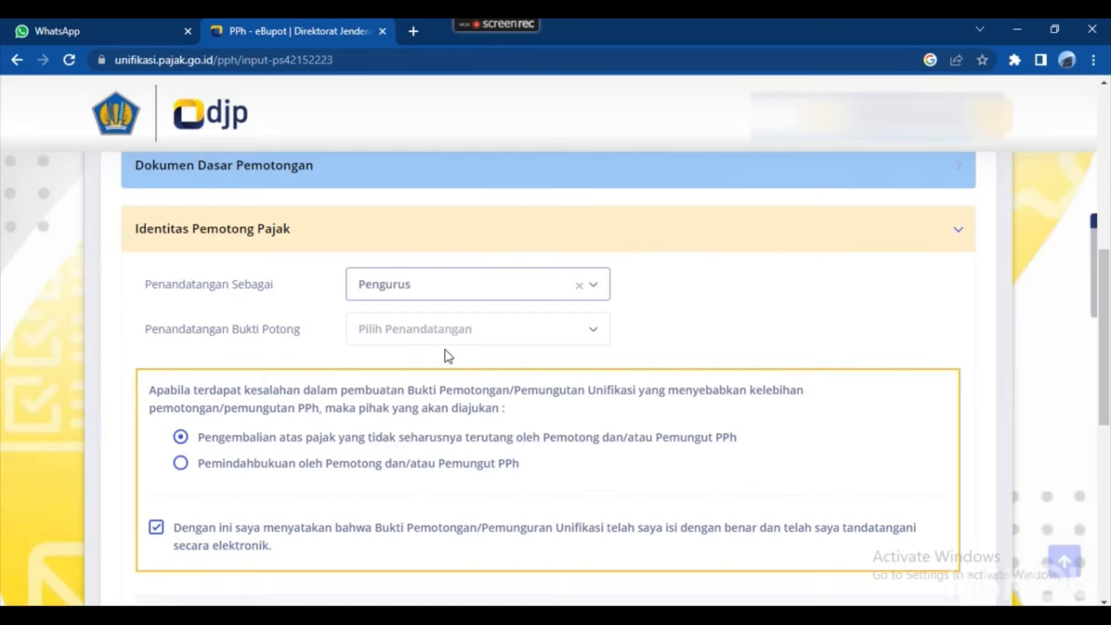
{"action": "left_click", "coordinate": [446, 341]}
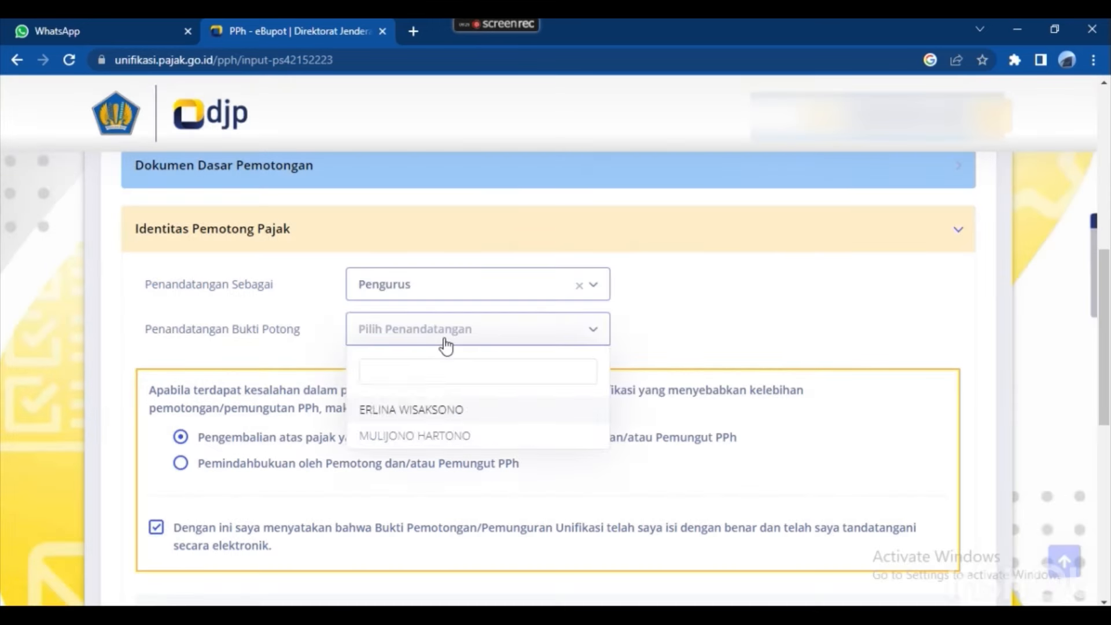
{"action": "left_click", "coordinate": [431, 410]}
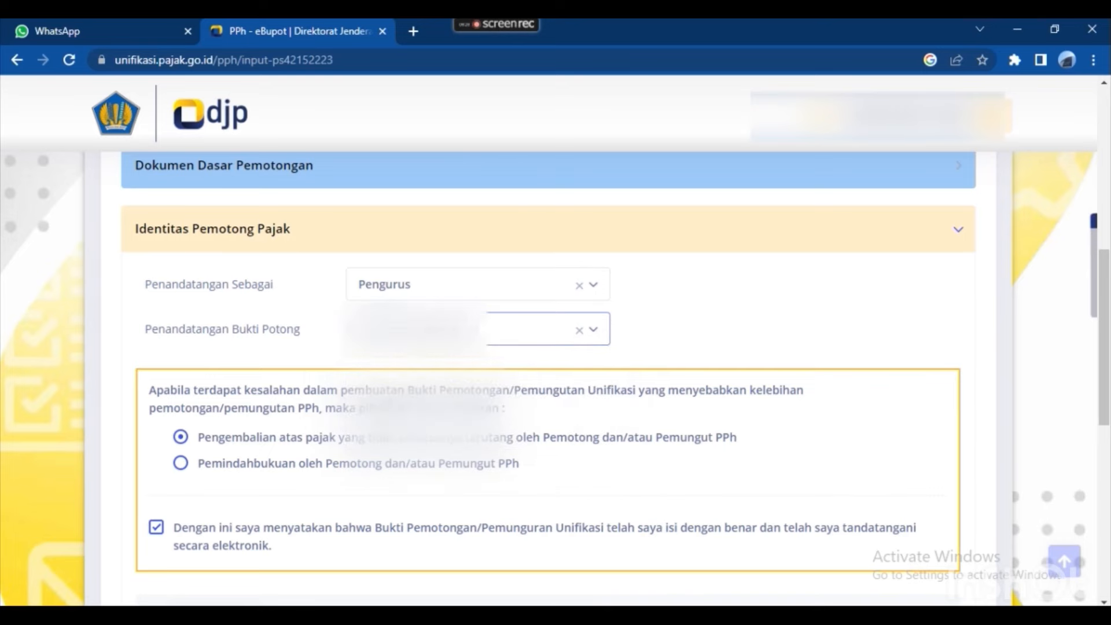
{"action": "scroll", "coordinate": [317, 438], "scroll_direction": "down", "scroll_amount": 3}
{"action": "scroll", "coordinate": [366, 418], "scroll_direction": "up", "scroll_amount": 2}
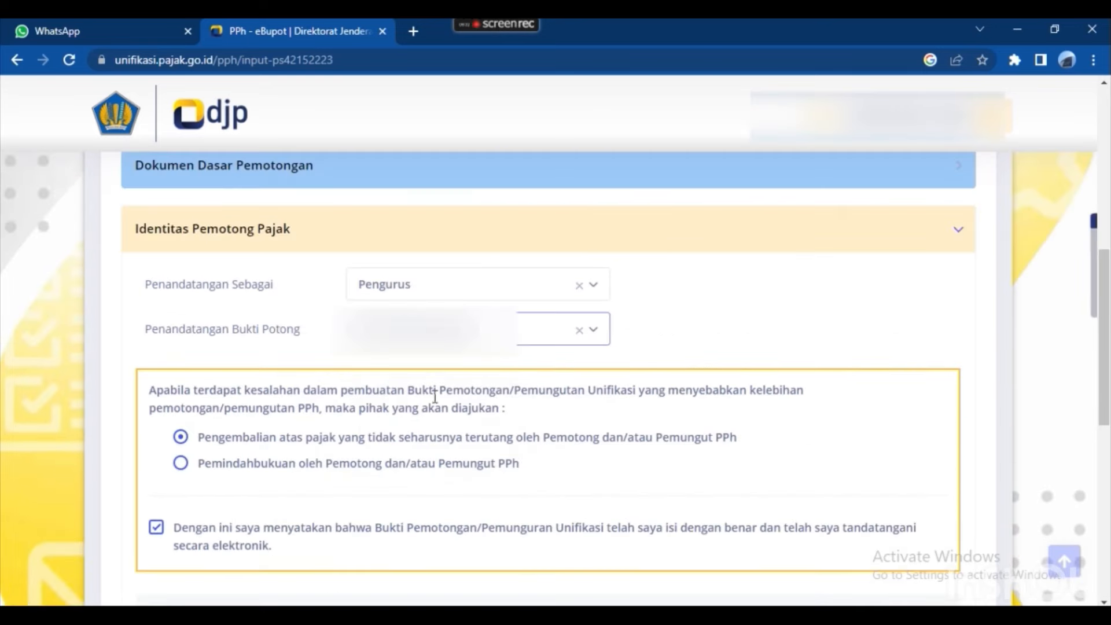
{"action": "scroll", "coordinate": [432, 401], "scroll_direction": "down", "scroll_amount": 2}
{"action": "scroll", "coordinate": [457, 457], "scroll_direction": "down", "scroll_amount": 2}
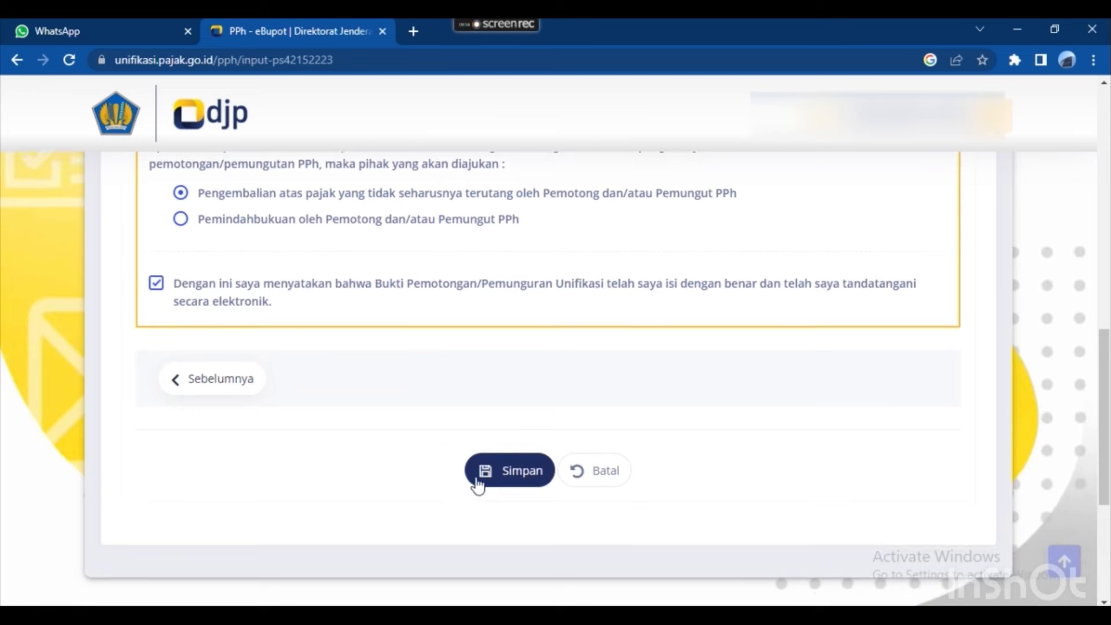
Save the slip with Simpan and answer Ya to record another Bukti Potong.
{"action": "left_click", "coordinate": [510, 473]}
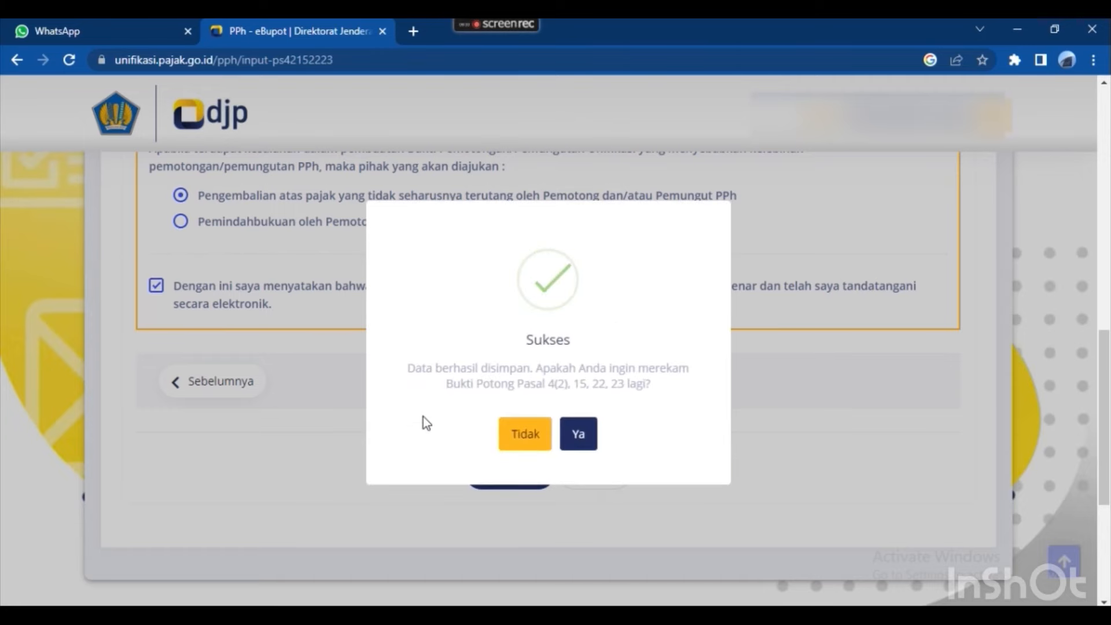
{"action": "left_click", "coordinate": [580, 438]}
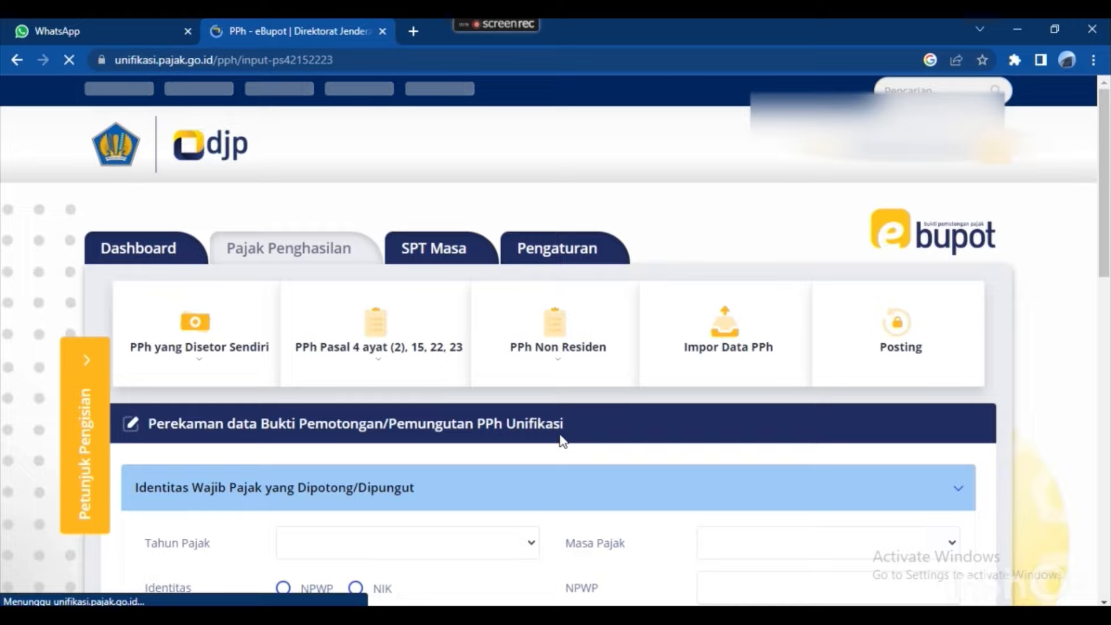
{"action": "scroll", "coordinate": [545, 447], "scroll_direction": "down", "scroll_amount": 3}
Search 'outs' and set tax object code 24-104-17 Outsourcing Services for the CAREFASTINDO slip.
{"action": "scroll", "coordinate": [528, 444], "scroll_direction": "up", "scroll_amount": 3}
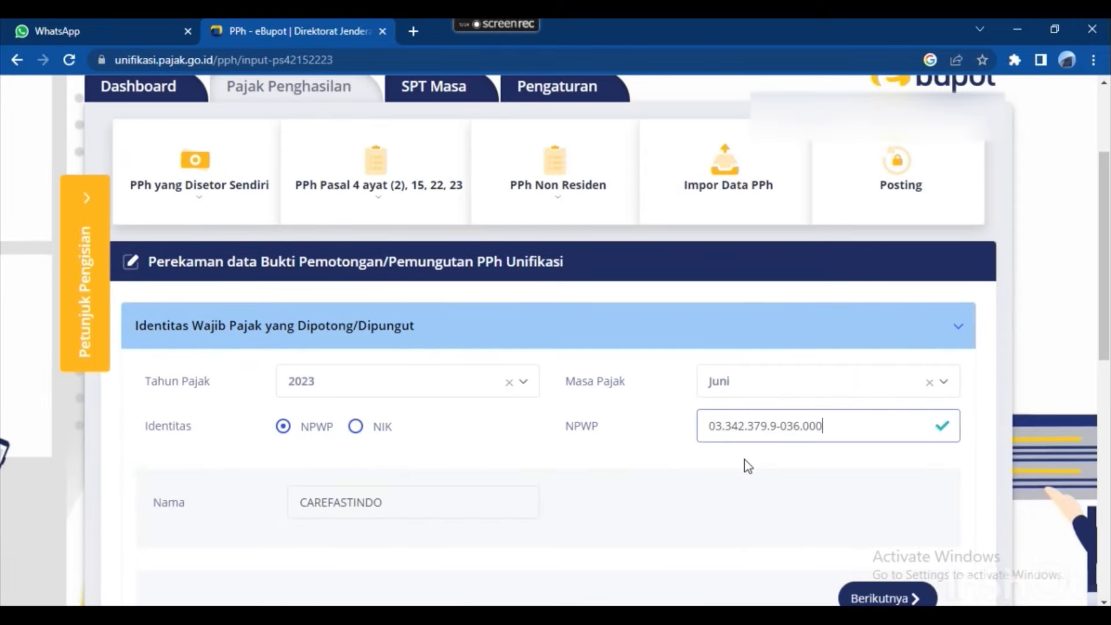
{"action": "scroll", "coordinate": [750, 459], "scroll_direction": "down", "scroll_amount": 1}
{"action": "scroll", "coordinate": [751, 463], "scroll_direction": "down", "scroll_amount": 1}
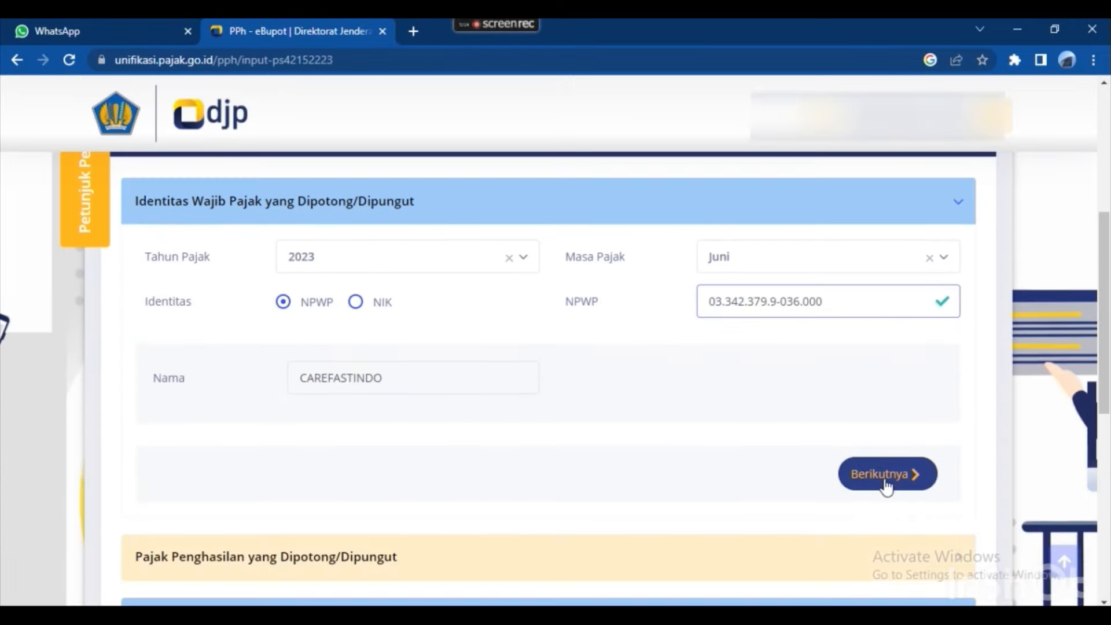
{"action": "left_click", "coordinate": [884, 477]}
{"action": "left_click", "coordinate": [545, 331]}
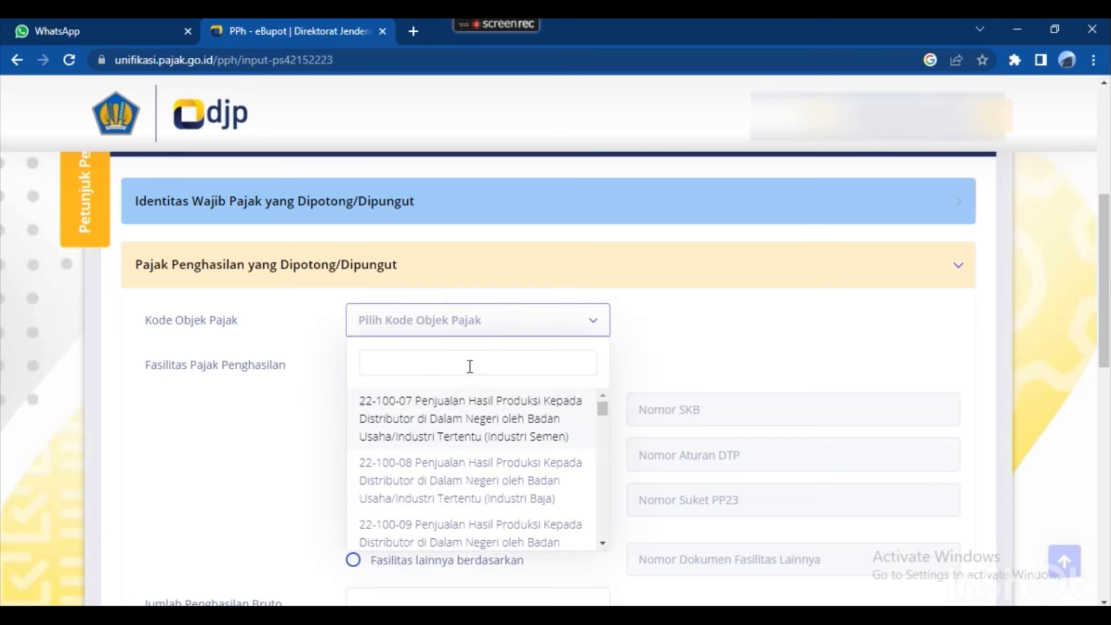
{"action": "type", "text": "outs"}
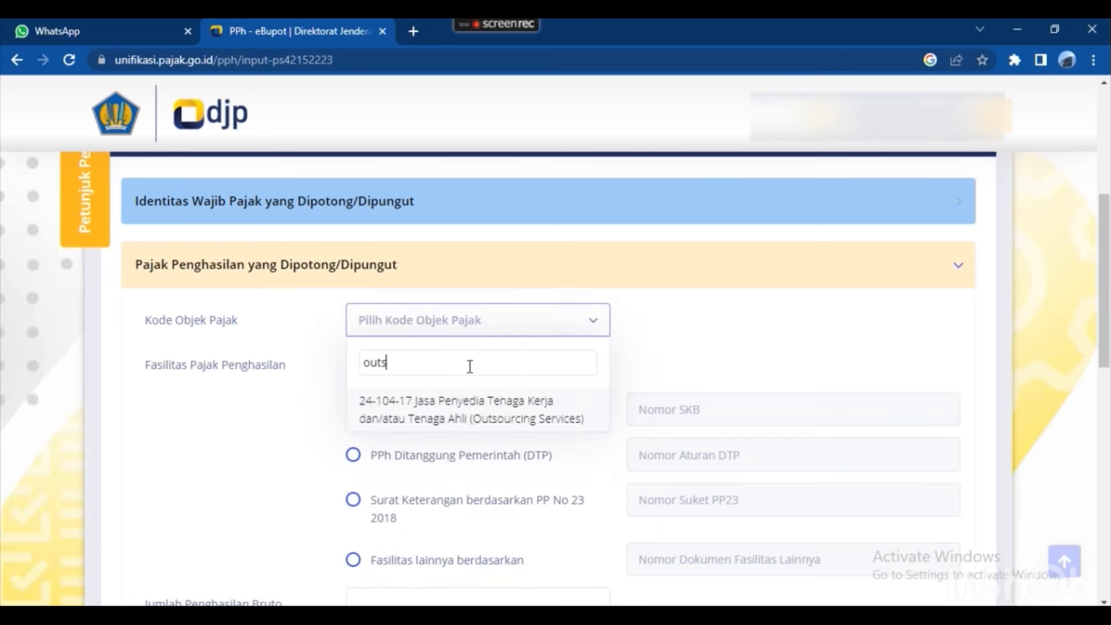
{"action": "left_click", "coordinate": [492, 410]}
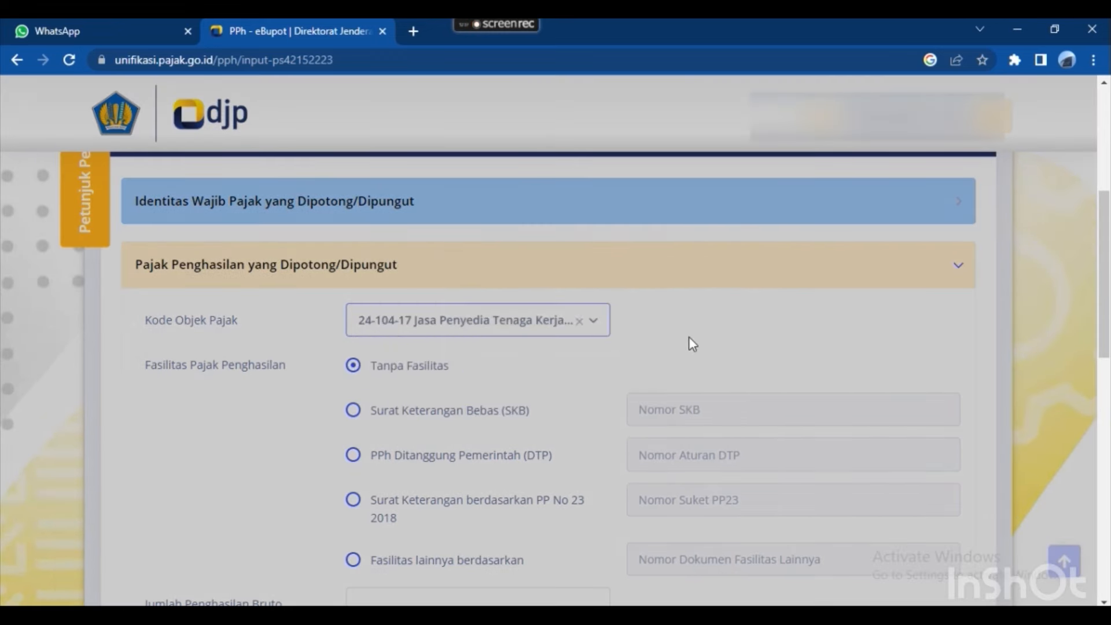
{"action": "scroll", "coordinate": [724, 347], "scroll_direction": "down", "scroll_amount": 4}
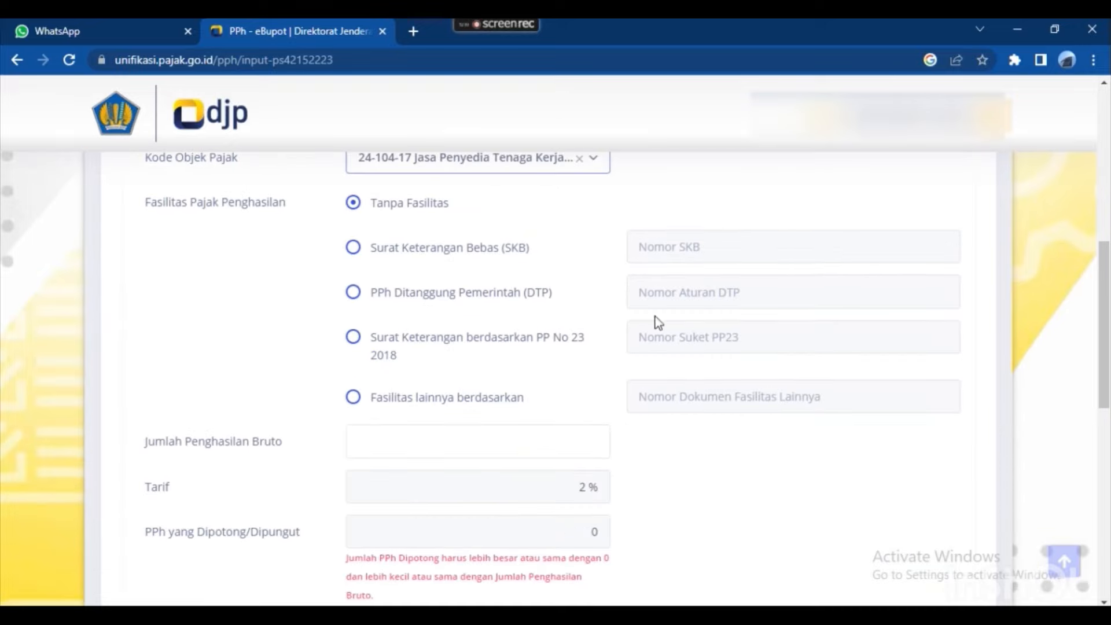
{"action": "left_click", "coordinate": [530, 363]}
Inspect the raw DPP value in L8 of the JUN 2023 recap.
{"action": "key", "text": "alt+Tab"}
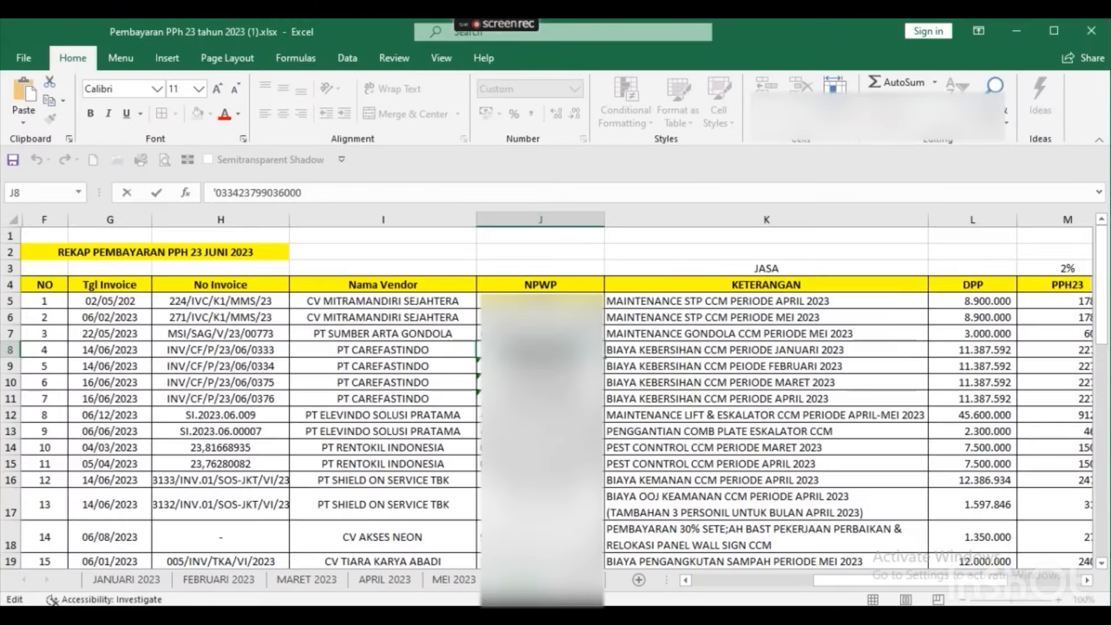
{"action": "key", "text": "Right"}
{"action": "key", "text": "Right"}
{"action": "scroll", "coordinate": [556, 394], "scroll_direction": "right", "scroll_amount": 1}
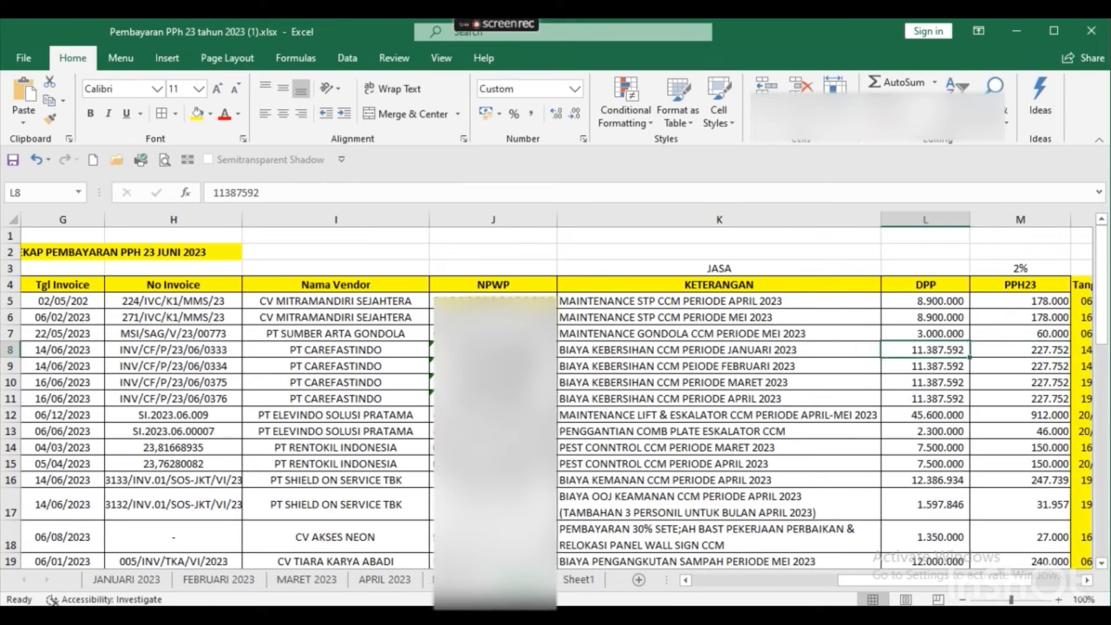
{"action": "key", "text": "F2"}
{"action": "key", "text": "shift+Left"}
{"action": "key", "text": "shift+Left"}
{"action": "key", "text": "shift+Left"}
{"action": "key", "text": "shift+Left"}
{"action": "key", "text": "shift+Left"}
{"action": "key", "text": "shift+Left"}
{"action": "key", "text": "shift+Left"}
{"action": "key", "text": "shift+Left"}
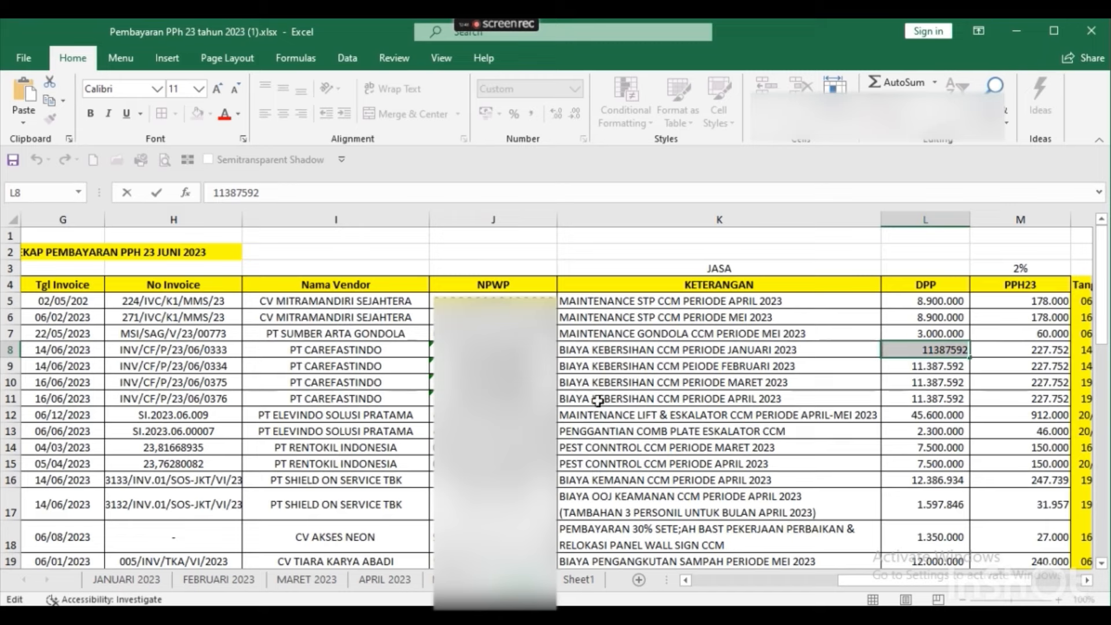
{"action": "key", "text": "Return"}
Insert blank rows above and below the four PT CAREFASTINDO rows.
{"action": "key", "text": "Down"}
{"action": "key", "text": "Down"}
{"action": "key", "text": "Down"}
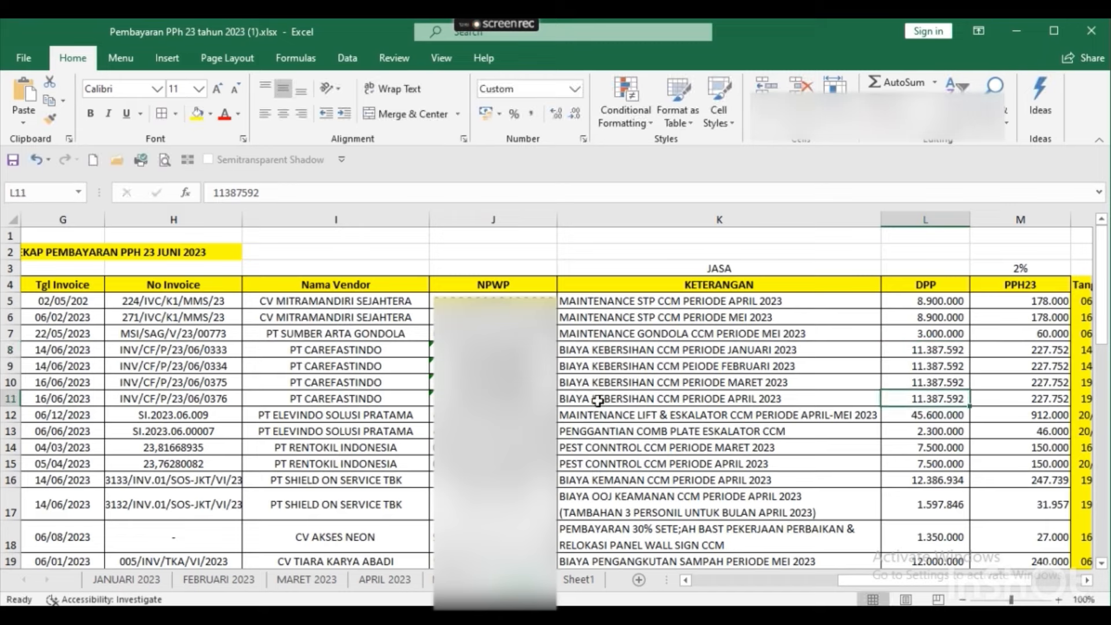
{"action": "key", "text": "shift+space"}
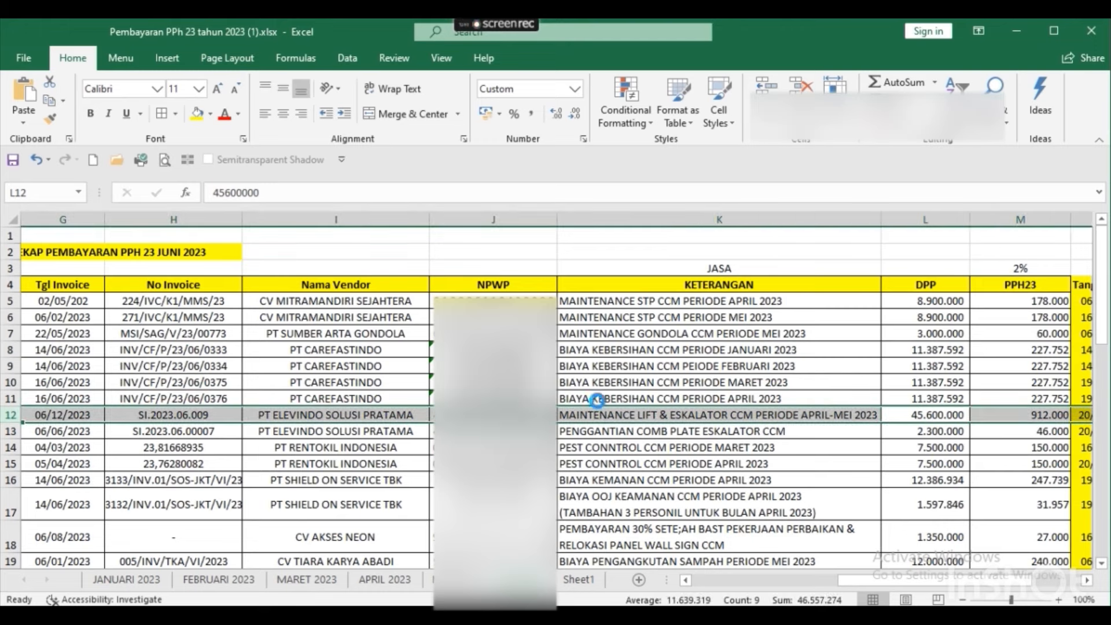
{"action": "key", "text": "ctrl+shift+plus"}
{"action": "key", "text": "Right"}
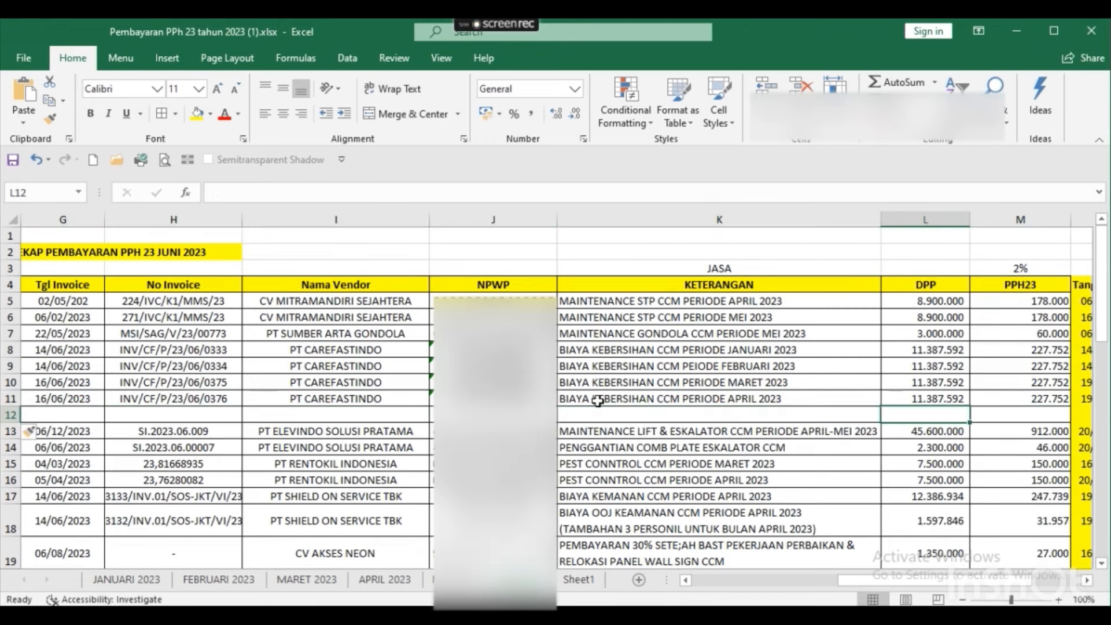
{"action": "key", "text": "Up"}
{"action": "key", "text": "Up"}
{"action": "key", "text": "Up"}
{"action": "key", "text": "Up"}
{"action": "key", "text": "shift+space"}
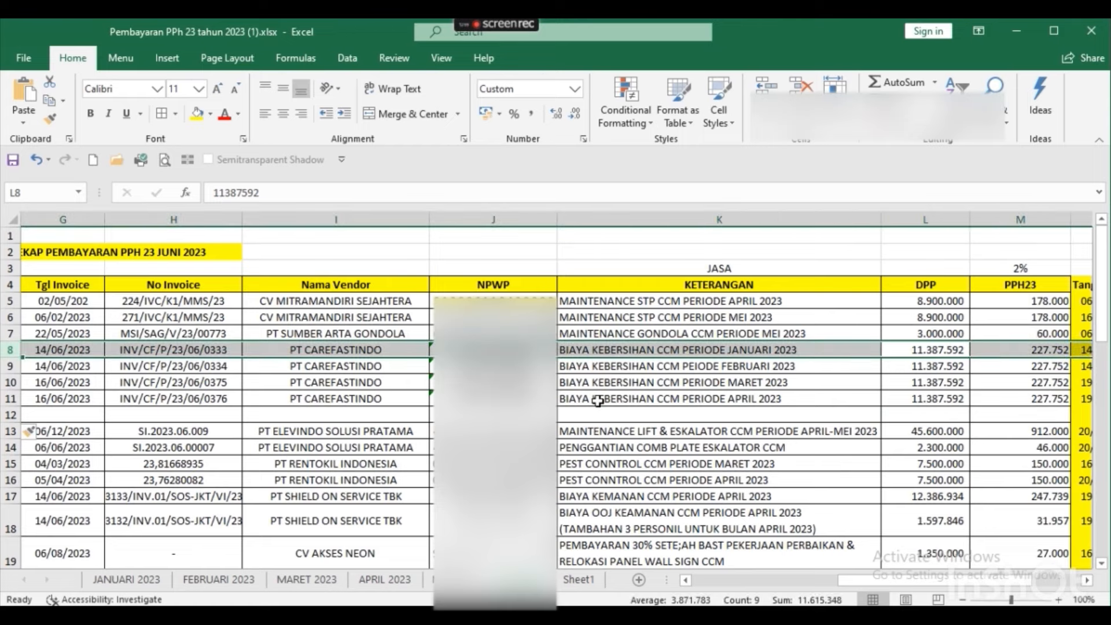
{"action": "key", "text": "ctrl+shift+plus"}
{"action": "key", "text": "Down"}
{"action": "key", "text": "Down"}
{"action": "key", "text": "Down"}
{"action": "key", "text": "Down"}
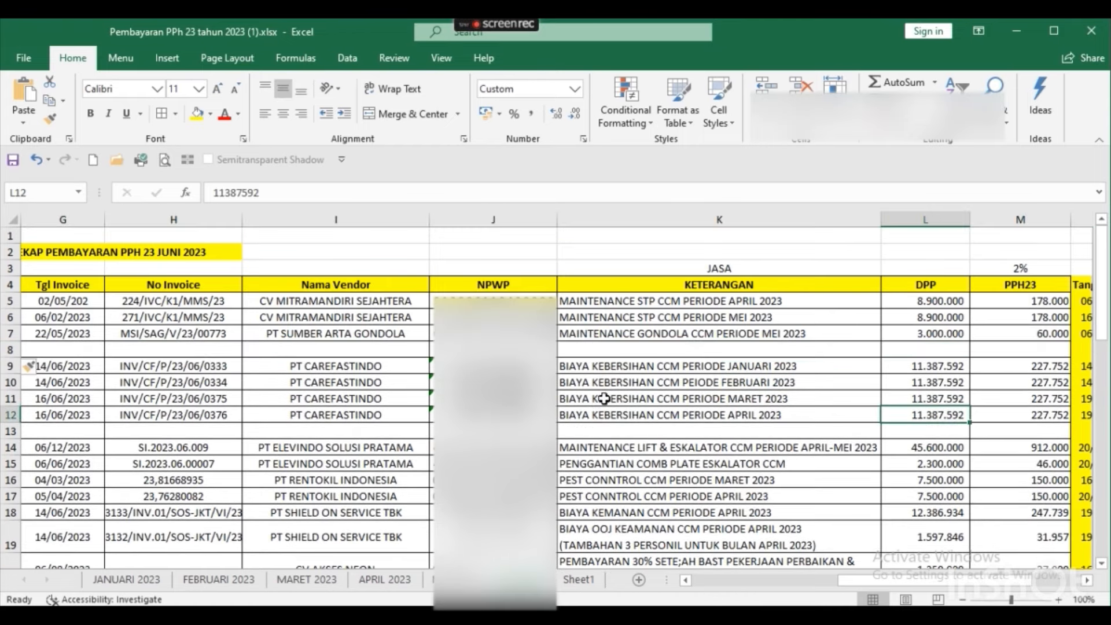
{"action": "key", "text": "Down"}
AutoSum the CAREFASTINDO DPP values into L13, giving 45.550.368.
{"action": "key", "text": "alt+equal"}
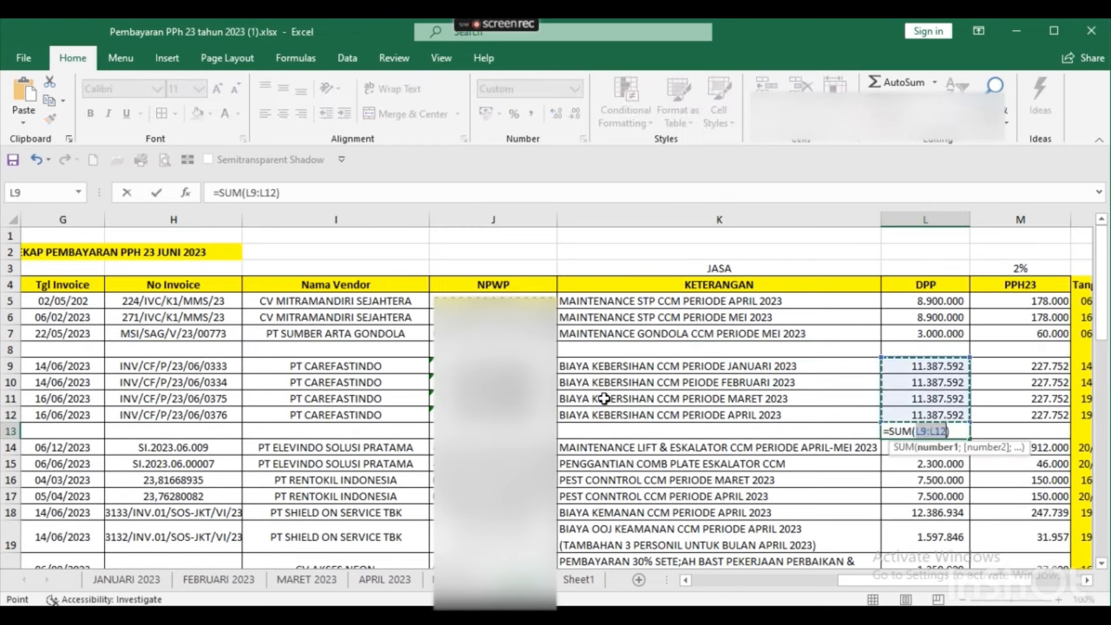
{"action": "key", "text": "Return"}
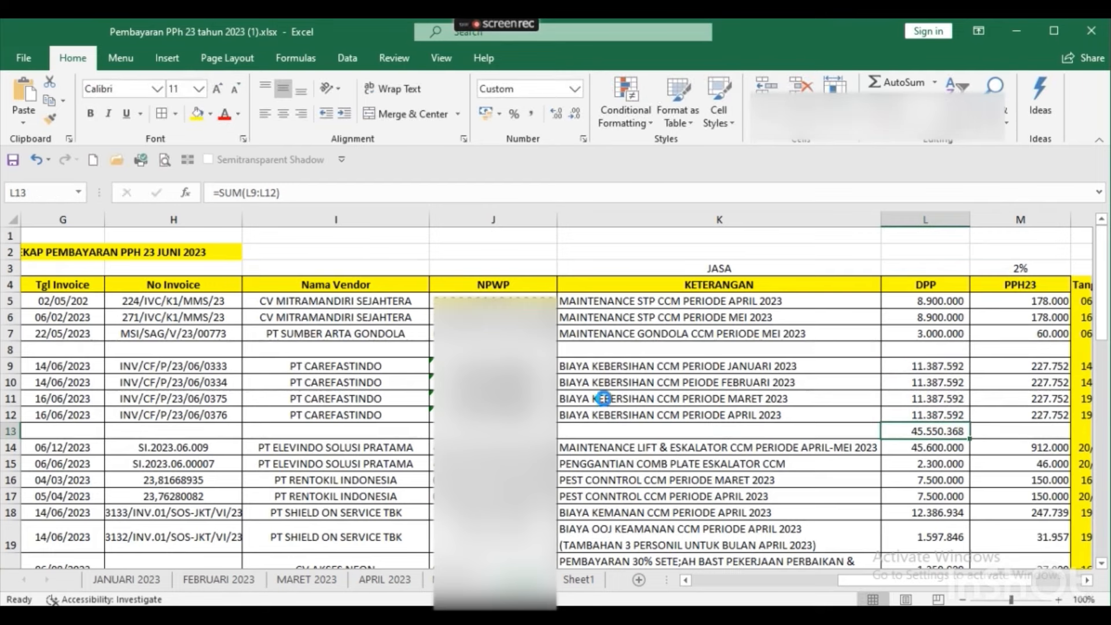
{"action": "key", "text": "ctrl+c"}
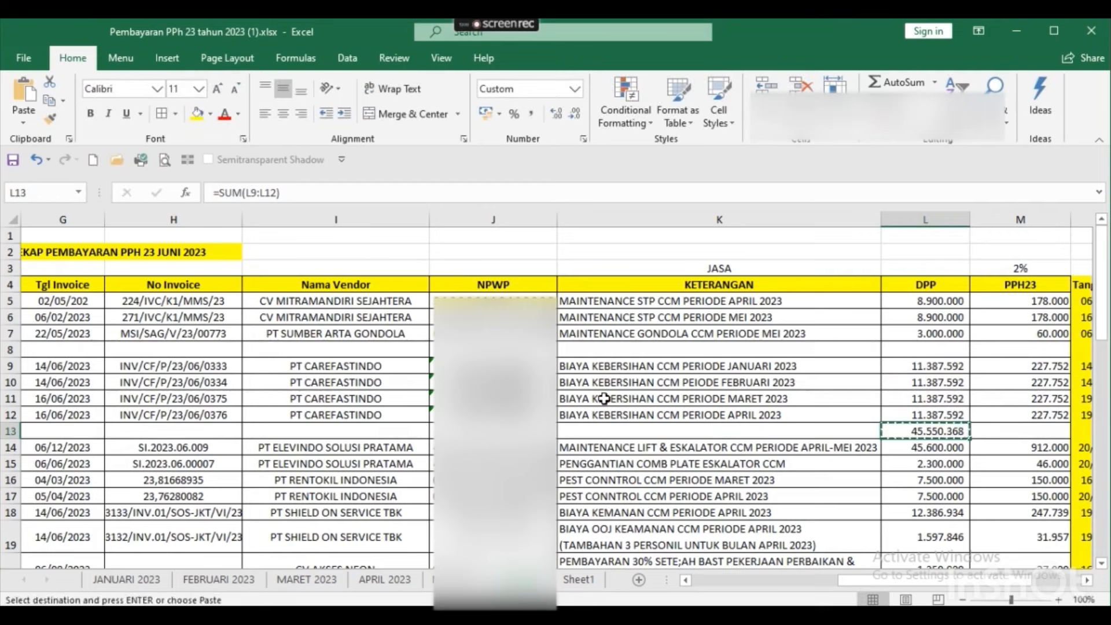
{"action": "double_click", "coordinate": [919, 429]}
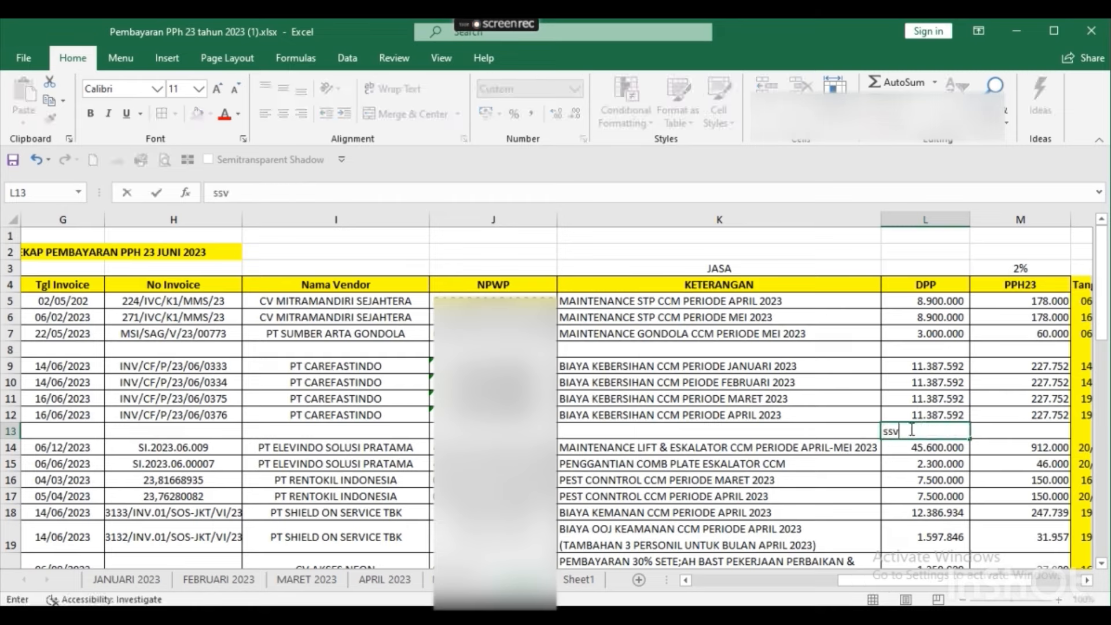
{"action": "key", "text": "Escape"}
{"action": "key", "text": "ctrl+c"}
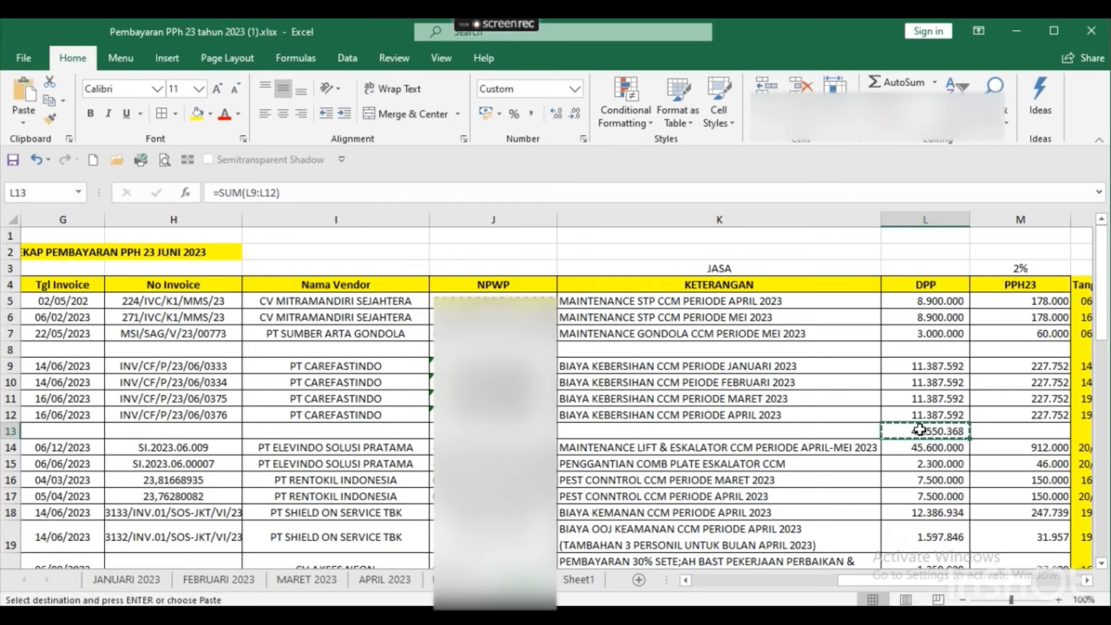
Replace the L13 formula with its plain value via Paste Special values.
{"action": "right_click", "coordinate": [920, 430]}
{"action": "key", "text": "s"}
{"action": "key", "text": "s"}
{"action": "key", "text": "v"}
{"action": "key", "text": "Return"}
{"action": "key", "text": "Escape"}
{"action": "key", "text": "Left"}
Copy the raw total 45550368 into e-Bupot's Jumlah Penghasilan Bruto.
{"action": "left_click", "coordinate": [920, 430]}
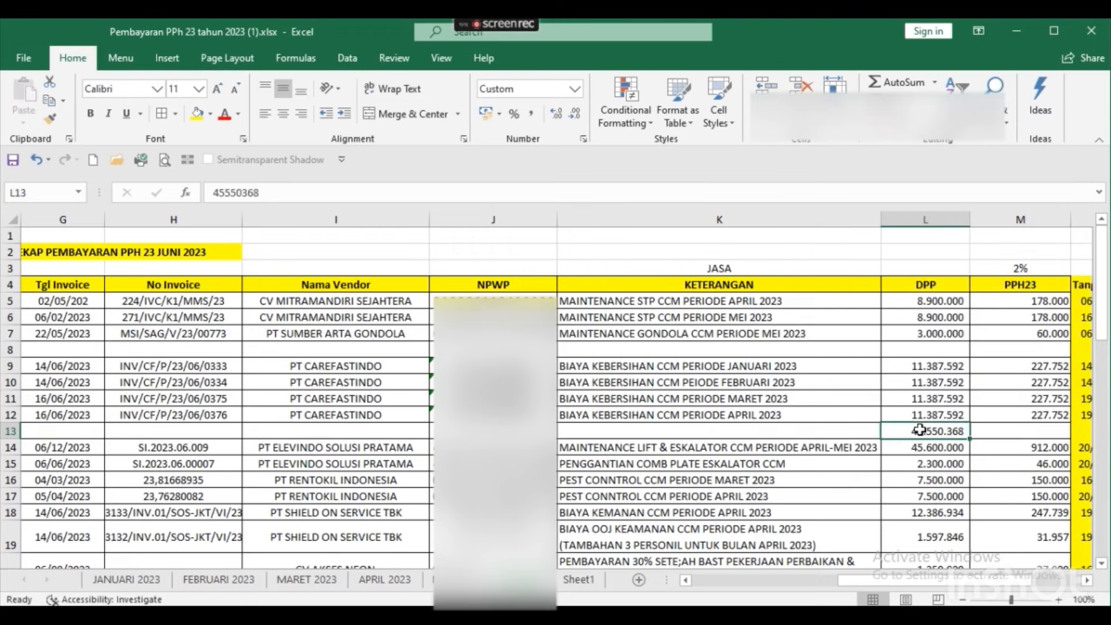
{"action": "double_click", "coordinate": [920, 429]}
{"action": "double_click", "coordinate": [922, 429]}
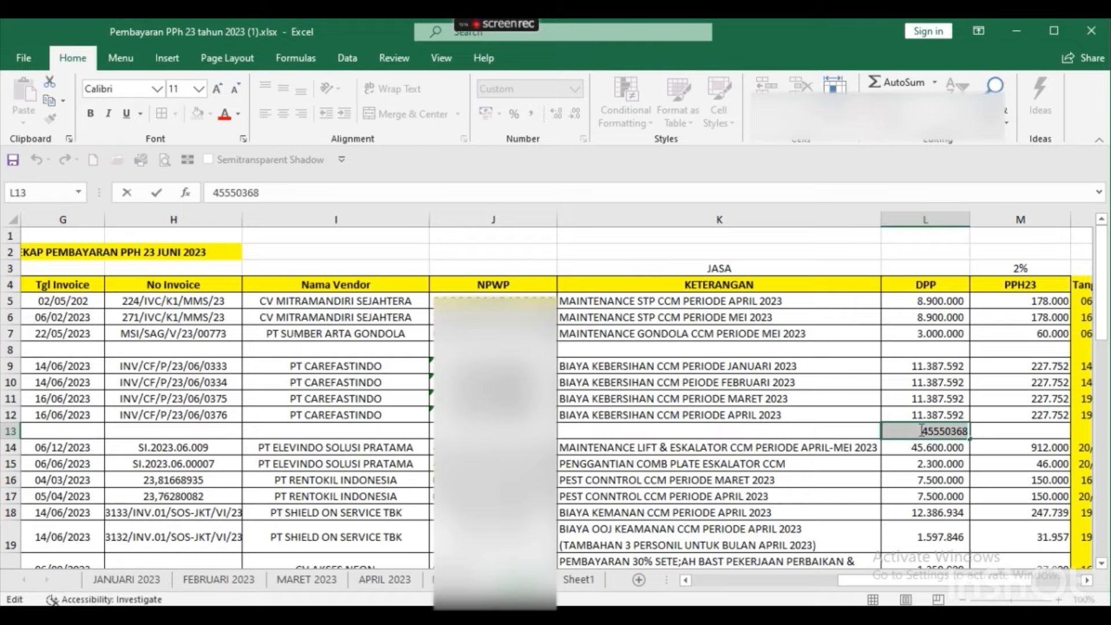
{"action": "key", "text": "ctrl+c"}
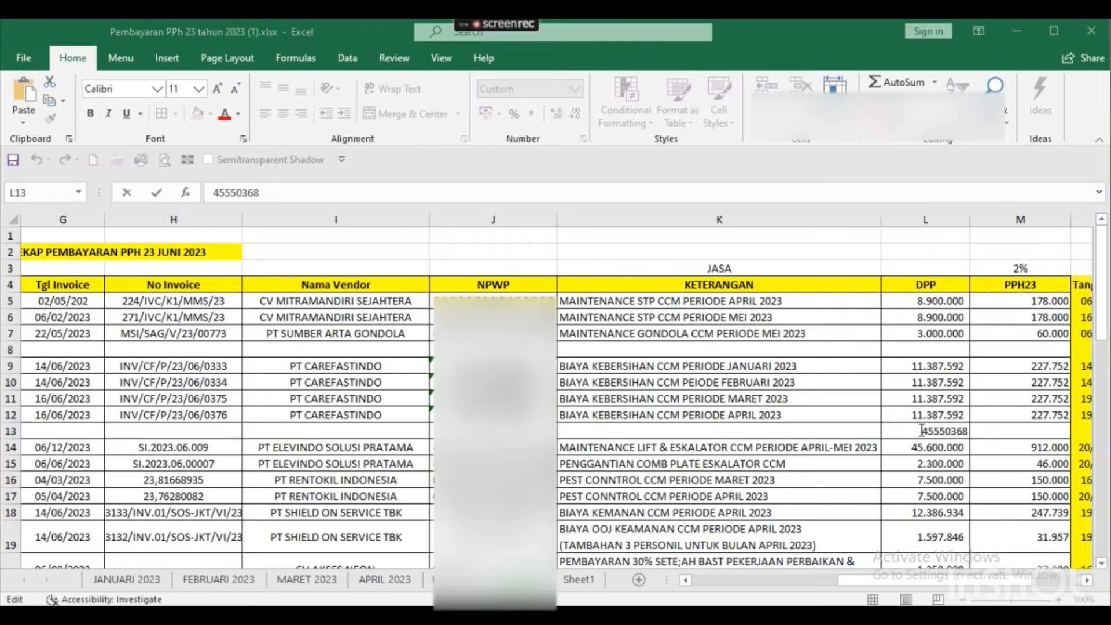
{"action": "key", "text": "alt+Tab"}
{"action": "key", "text": "ctrl+v"}
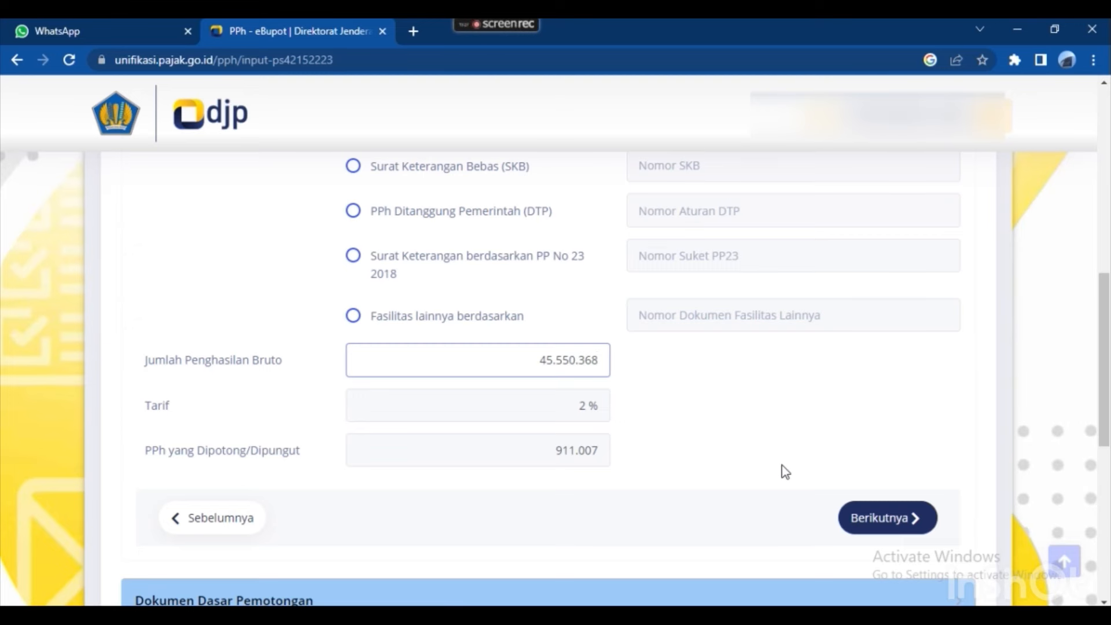
Confirm gross income so PPh of 911.007 is calculated, then proceed to Dokumen Dasar Pemotongan.
{"action": "key", "text": "Tab"}
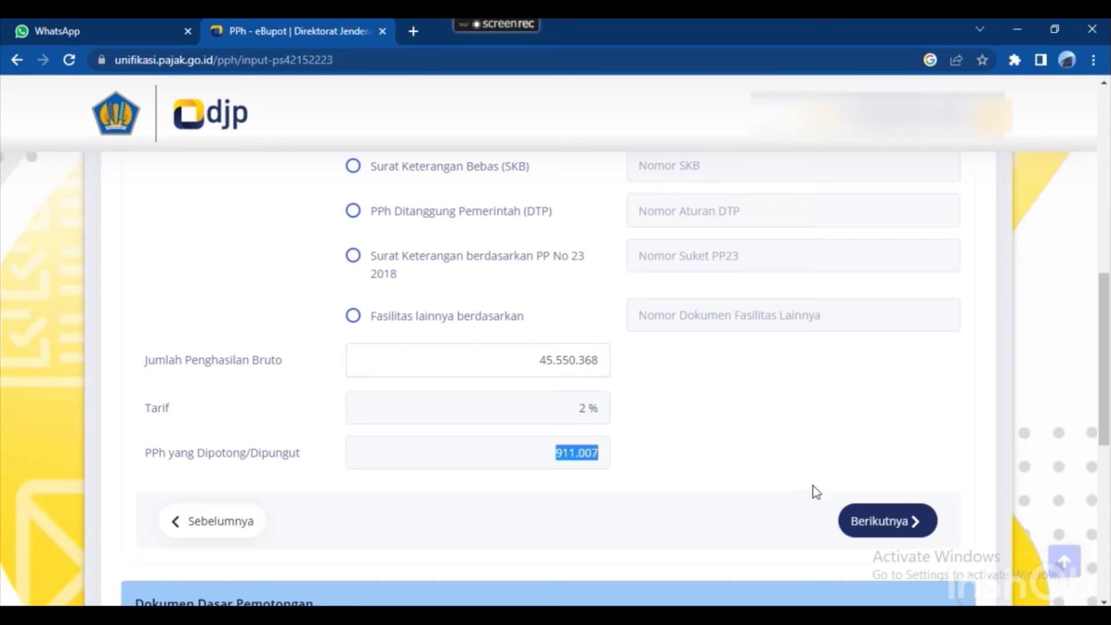
{"action": "left_click", "coordinate": [890, 523]}
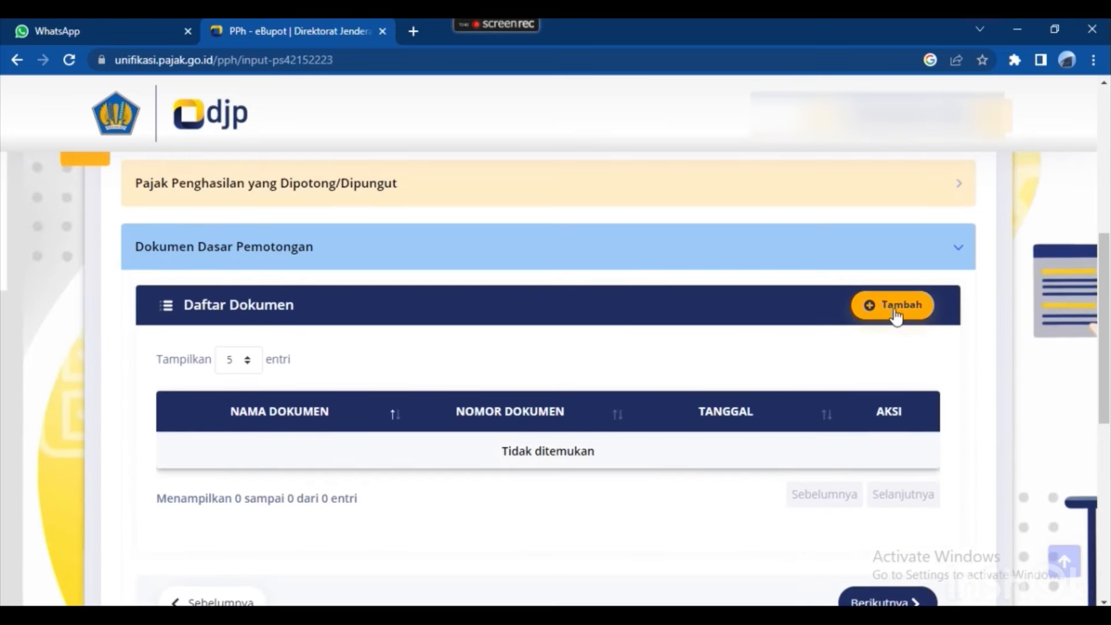
Start a new basis document with Invoice as the document type.
{"action": "left_click", "coordinate": [893, 307]}
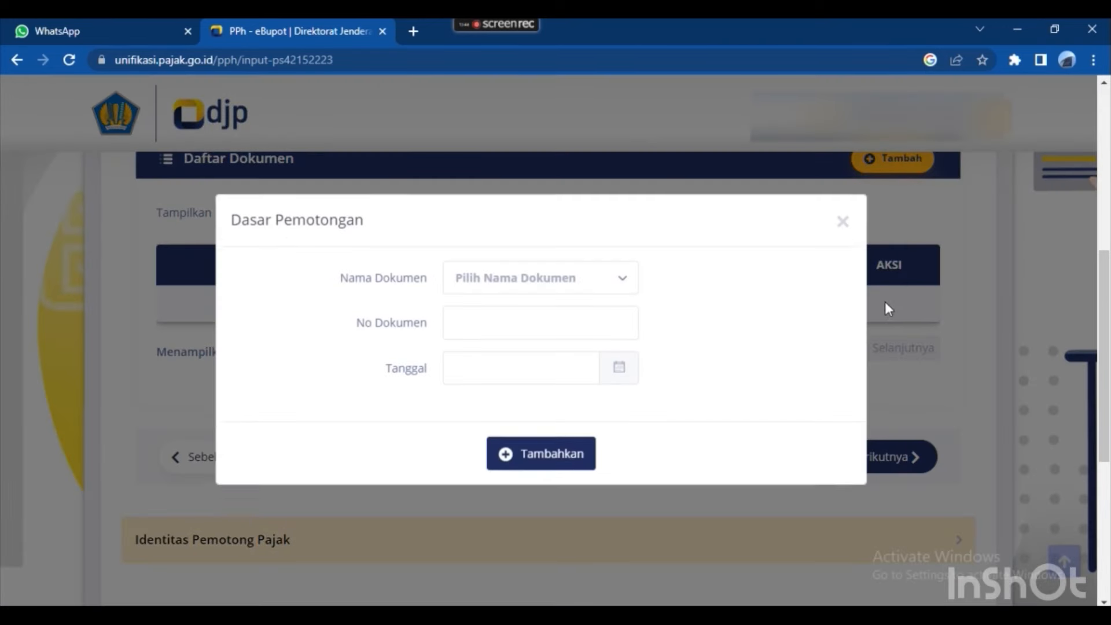
{"action": "left_click", "coordinate": [573, 289]}
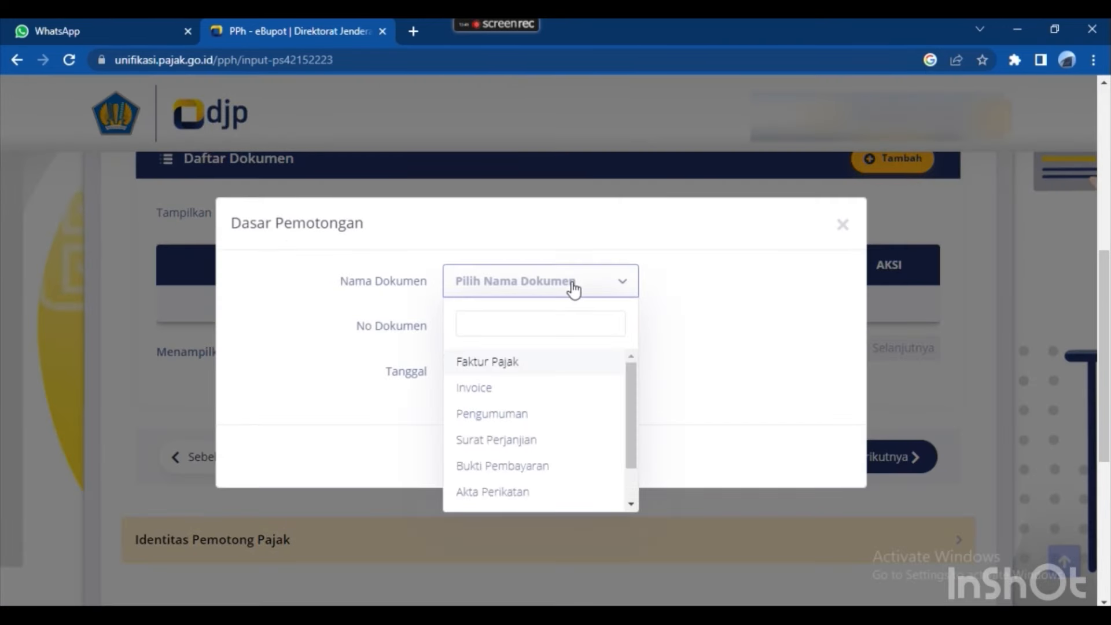
{"action": "left_click", "coordinate": [500, 390]}
{"action": "left_click", "coordinate": [497, 331]}
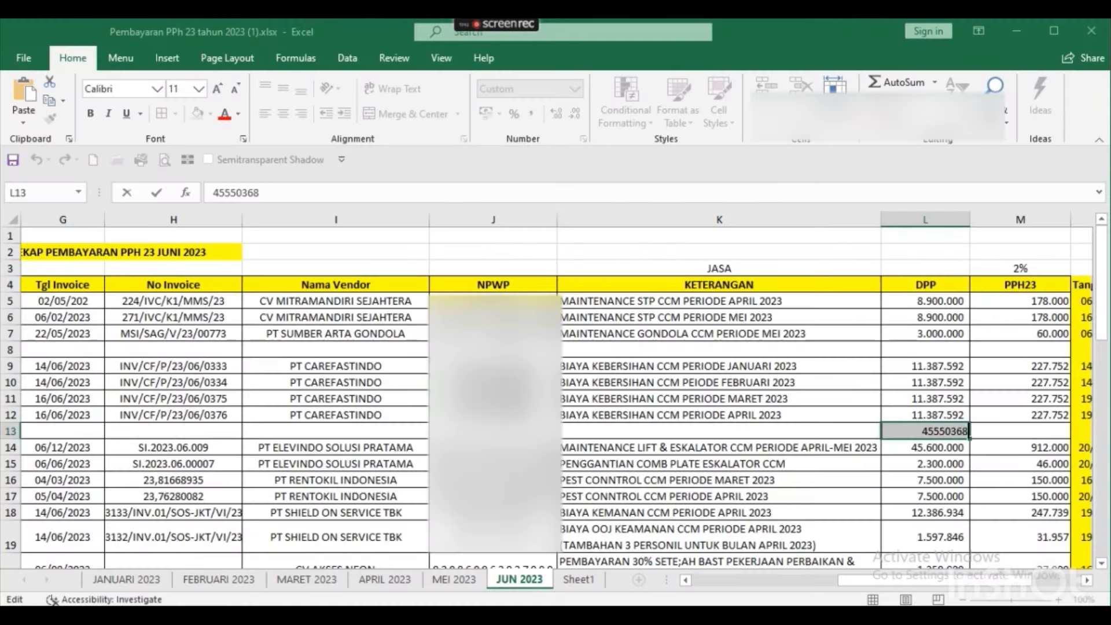
Copy invoice number INV/CF/P/23/06/0333 from H9 into No Dokumen.
{"action": "key", "text": "Tab"}
{"action": "key", "text": "Left"}
{"action": "key", "text": "Left"}
{"action": "key", "text": "Up"}
{"action": "key", "text": "Up"}
{"action": "key", "text": "Up"}
{"action": "key", "text": "Up"}
{"action": "key", "text": "Left"}
{"action": "key", "text": "Left"}
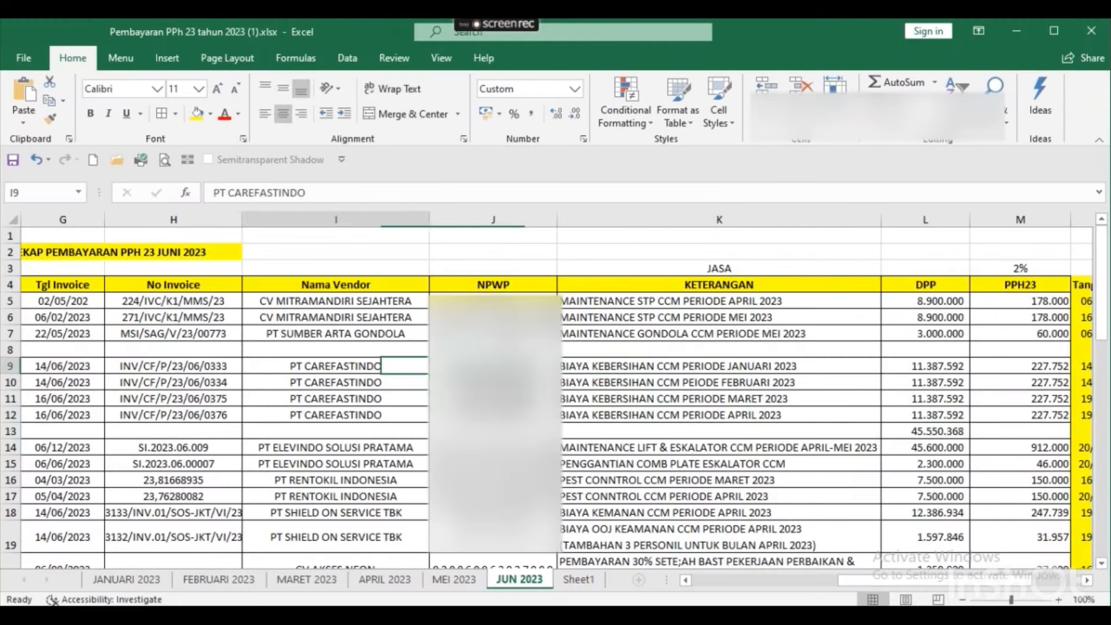
{"action": "key", "text": "Left"}
{"action": "key", "text": "Left"}
{"action": "key", "text": "Left"}
{"action": "key", "text": "Right"}
{"action": "key", "text": "Right"}
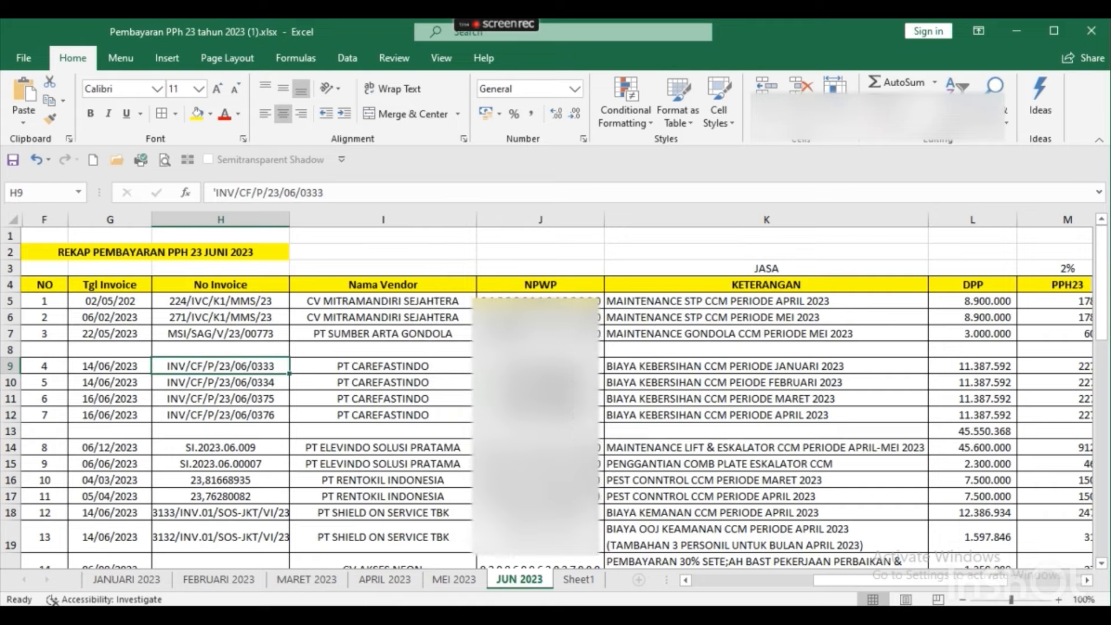
{"action": "key", "text": "F2"}
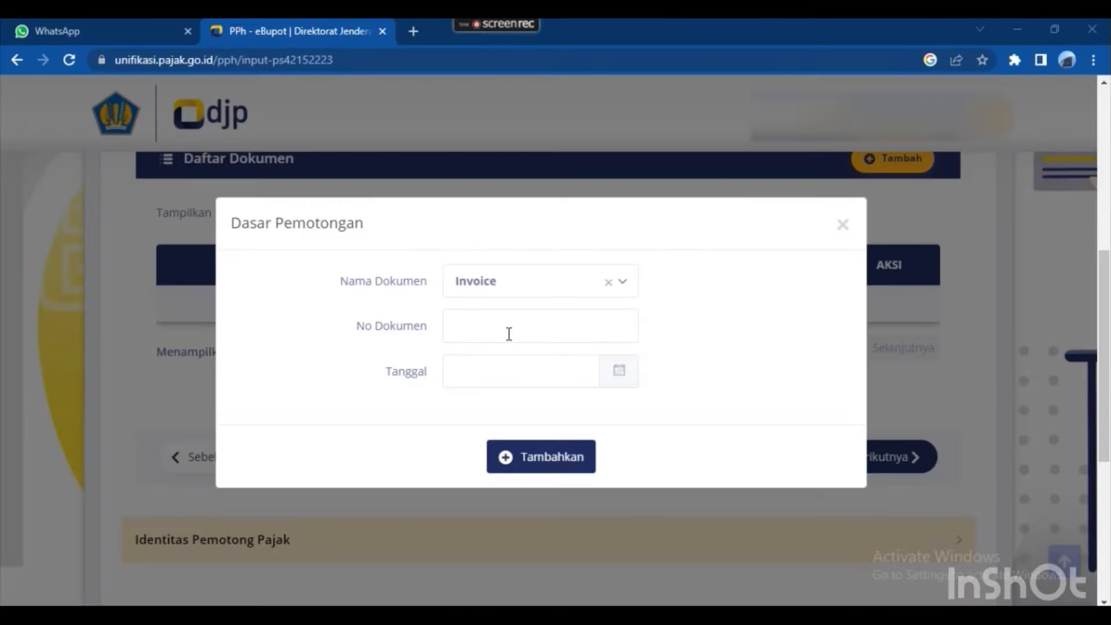
{"action": "left_click", "coordinate": [510, 334]}
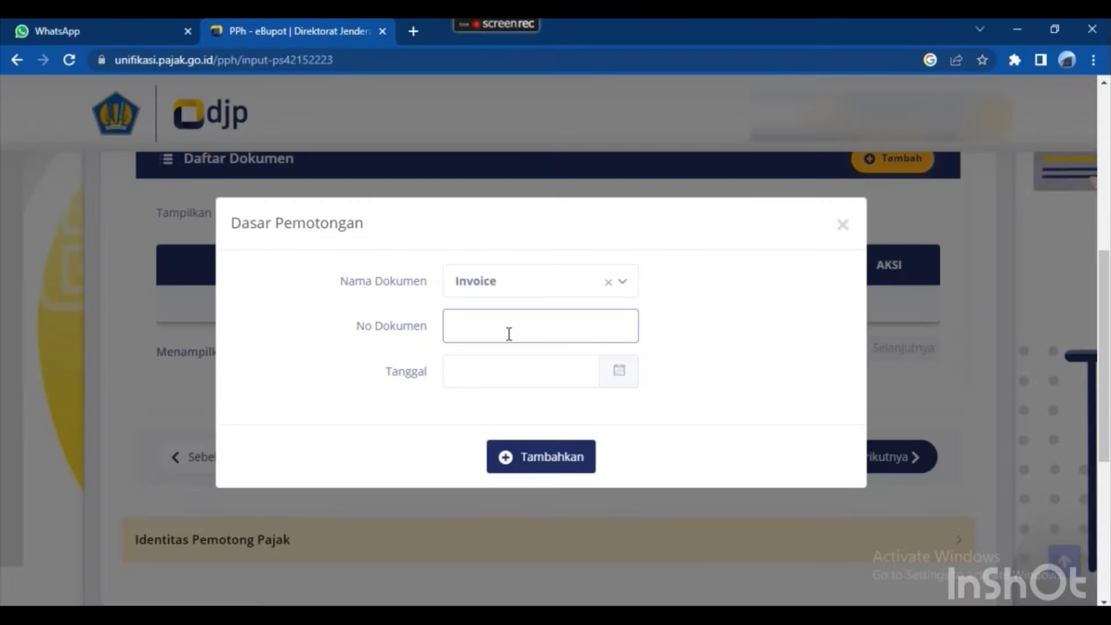
{"action": "key", "text": "ctrl+v"}
Date the invoice 14 June 2023, checked against the recap, and add it to the list.
{"action": "left_click", "coordinate": [531, 373]}
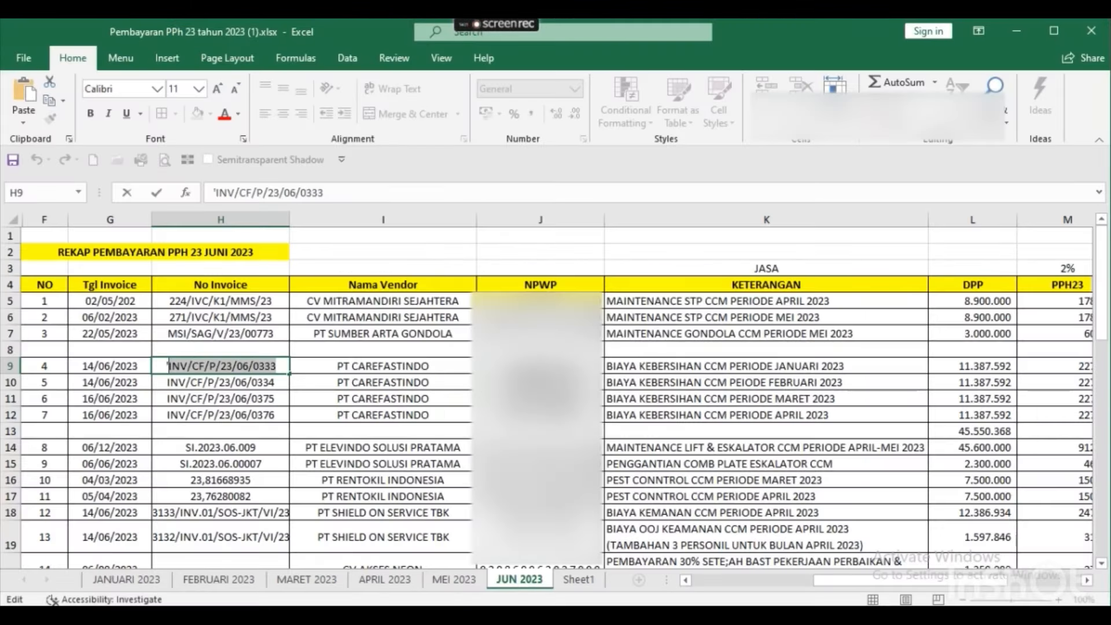
{"action": "key", "text": "Right"}
{"action": "key", "text": "Right"}
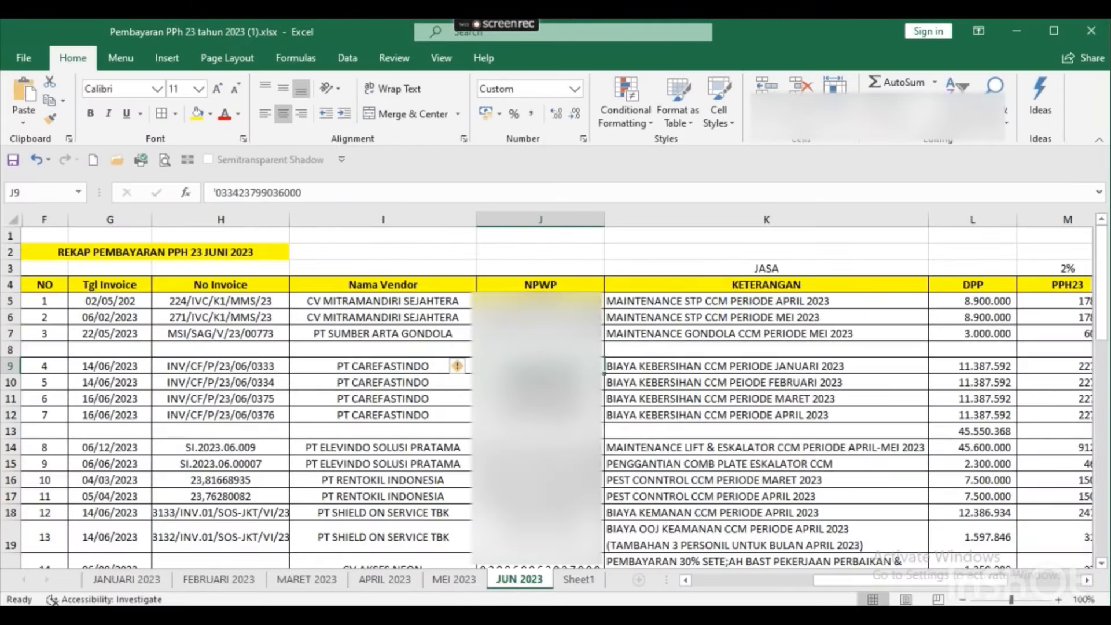
{"action": "key", "text": "Right"}
{"action": "key", "text": "Right"}
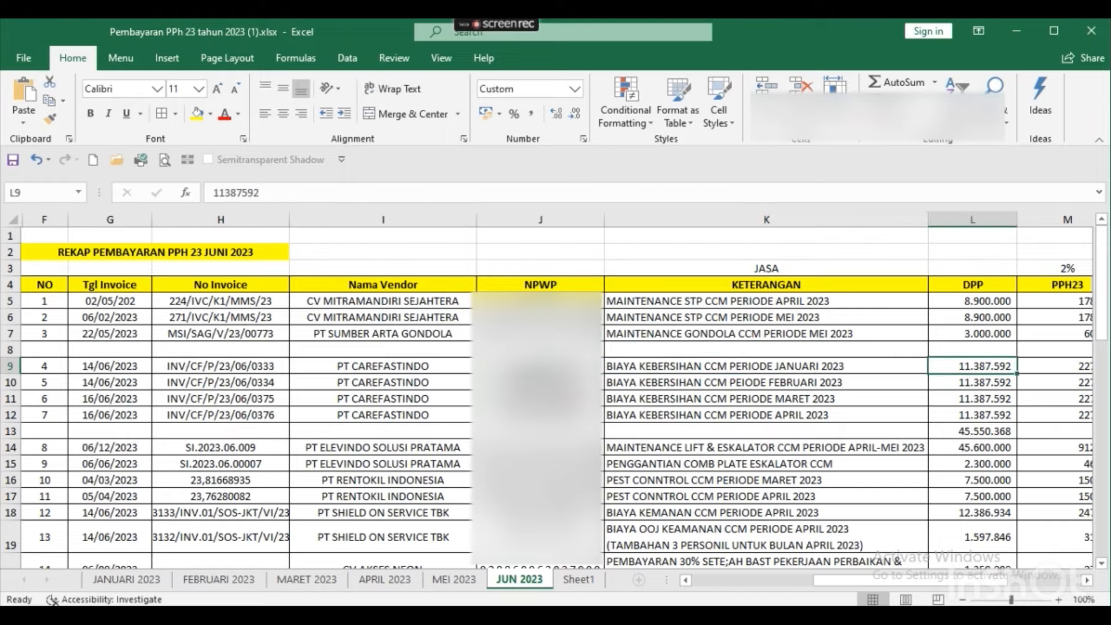
{"action": "key", "text": "Right"}
{"action": "key", "text": "Right"}
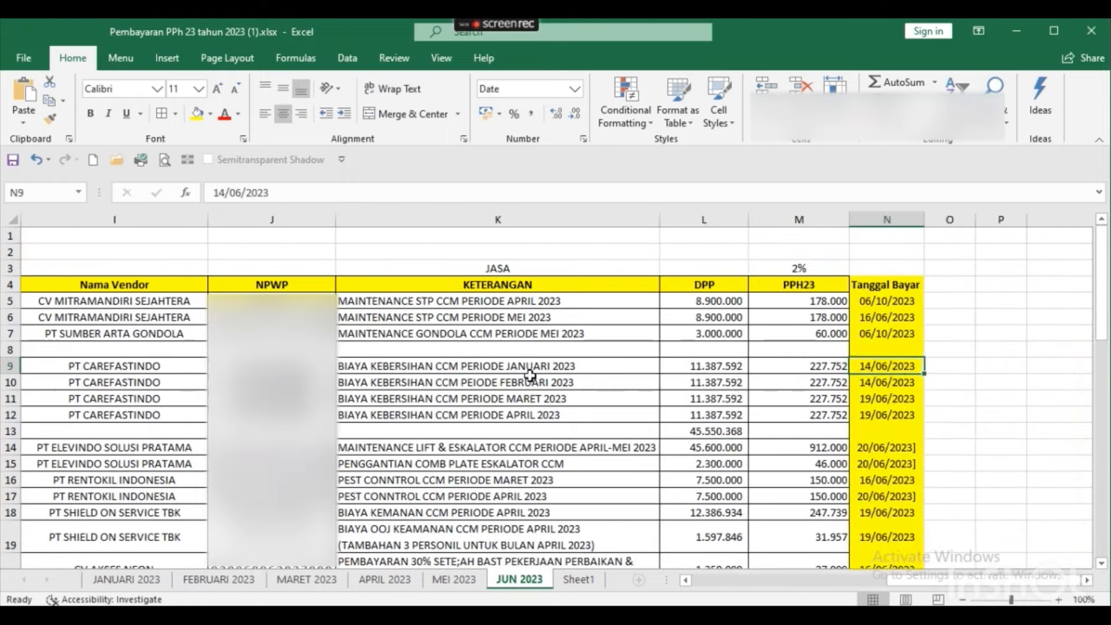
{"action": "key", "text": "alt+Tab"}
{"action": "key", "text": "alt+Tab"}
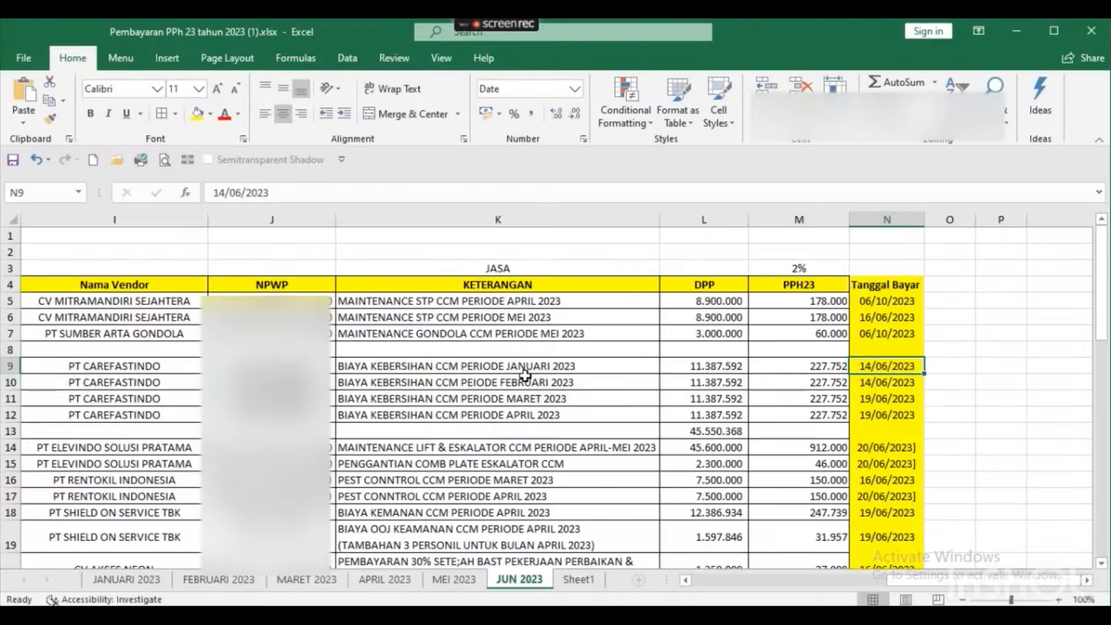
{"action": "key", "text": "alt+Tab"}
{"action": "left_click", "coordinate": [466, 411]}
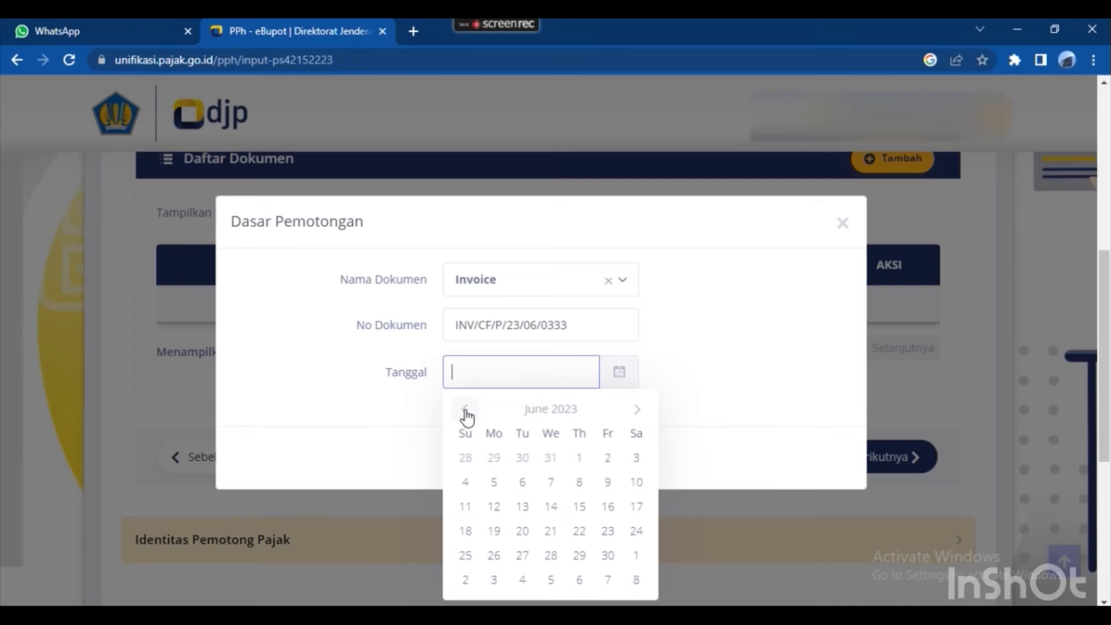
{"action": "left_click", "coordinate": [551, 504]}
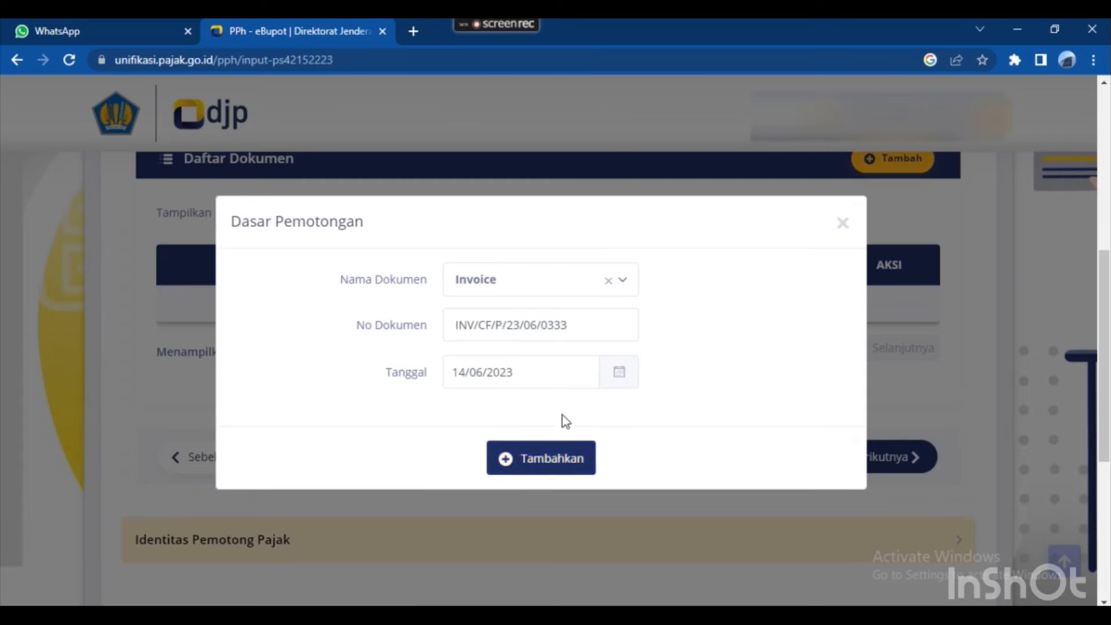
{"action": "left_click", "coordinate": [561, 457]}
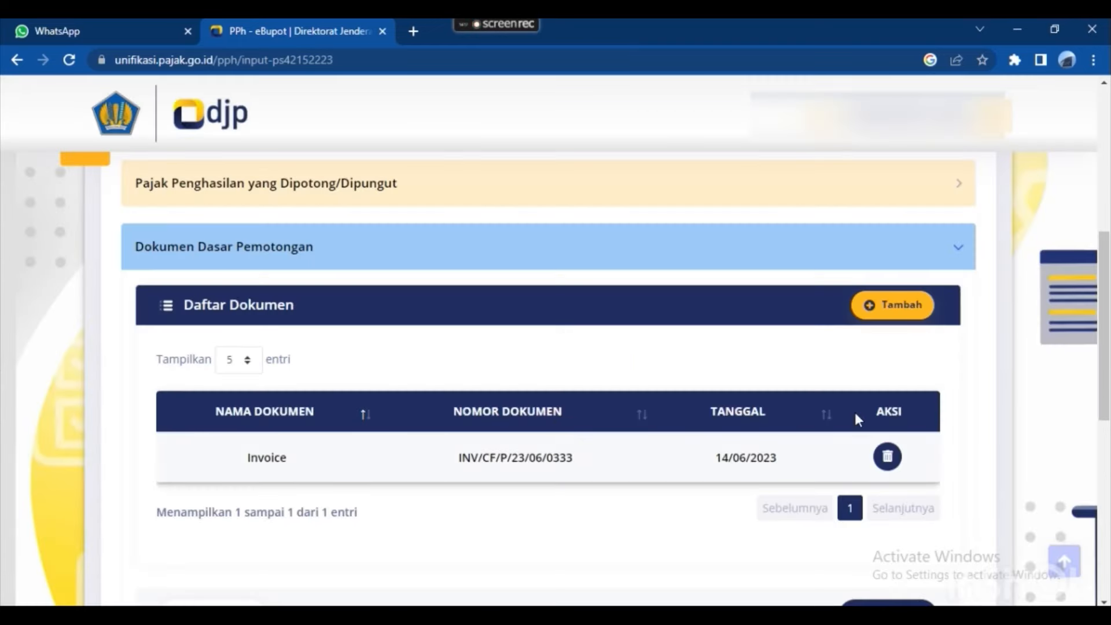
Add another Invoice document and paste number INV/CF/P/23/06/0334 from H10.
{"action": "left_click", "coordinate": [878, 309]}
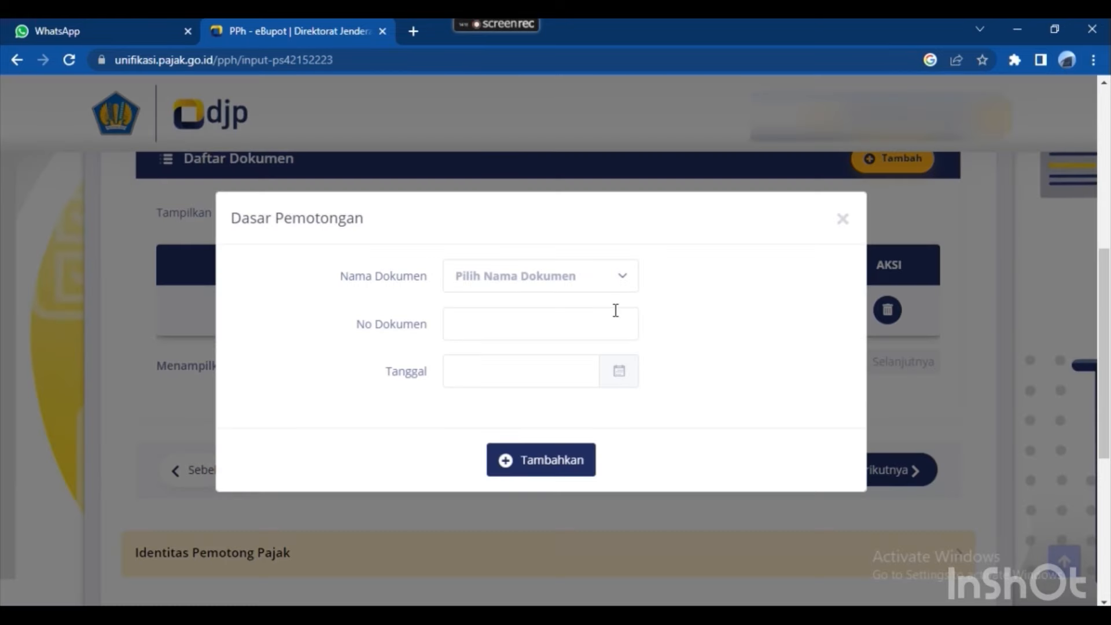
{"action": "left_click", "coordinate": [578, 283]}
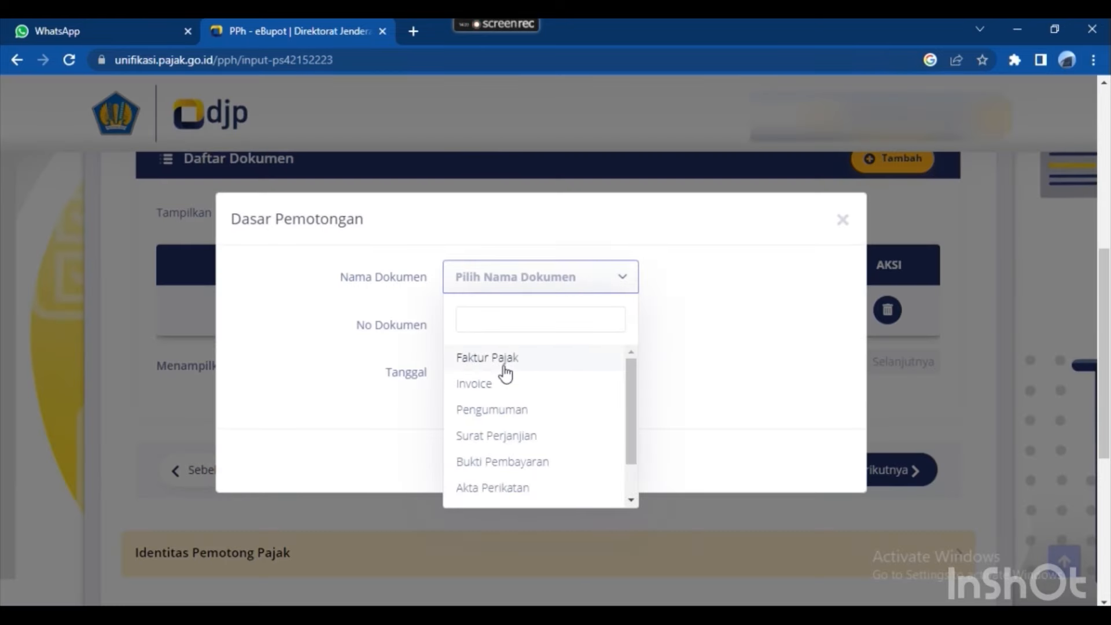
{"action": "left_click", "coordinate": [501, 385]}
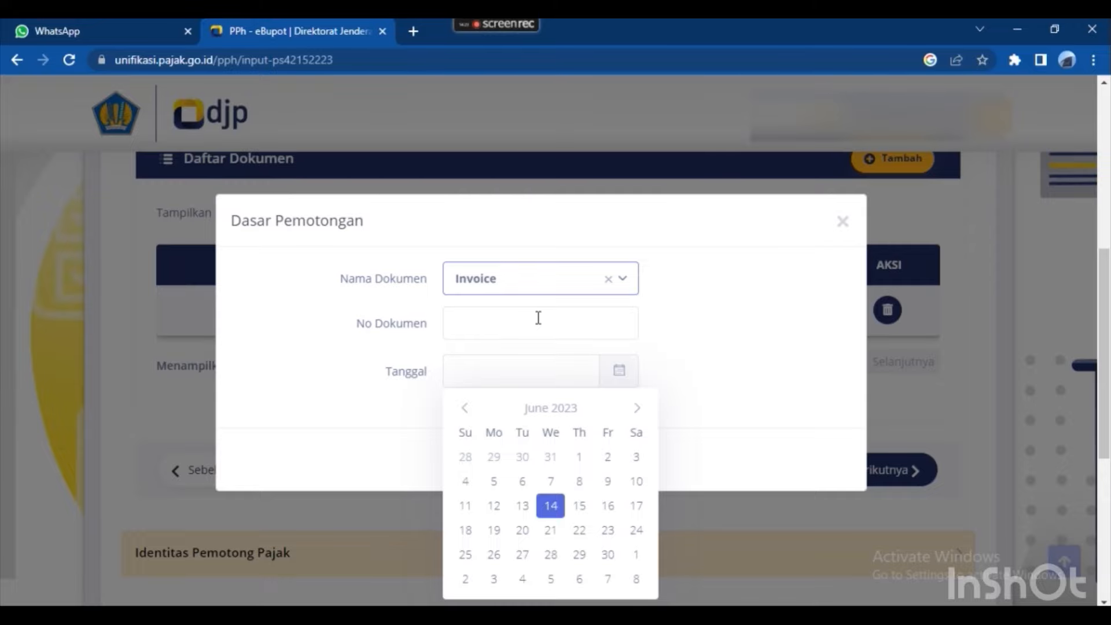
{"action": "left_click", "coordinate": [505, 328]}
{"action": "key", "text": "alt+Tab"}
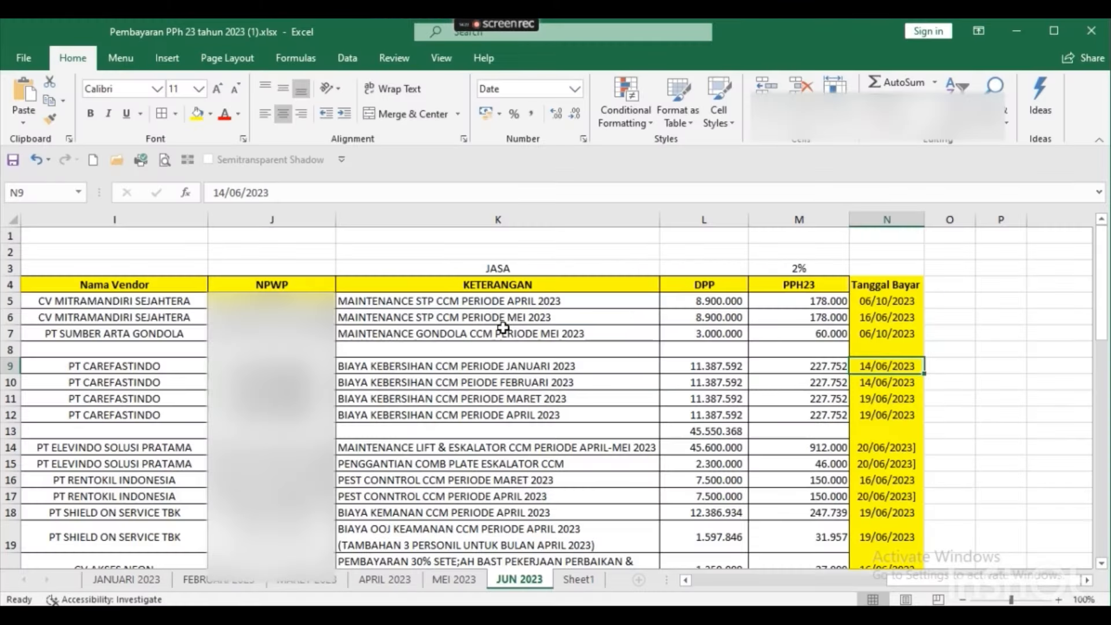
{"action": "key", "text": "Down"}
{"action": "key", "text": "Left"}
{"action": "key", "text": "Left"}
{"action": "key", "text": "Left"}
{"action": "key", "text": "Left"}
{"action": "key", "text": "Left"}
{"action": "key", "text": "Left"}
{"action": "key", "text": "Left"}
{"action": "key", "text": "Left"}
{"action": "key", "text": "Right"}
{"action": "key", "text": "Right"}
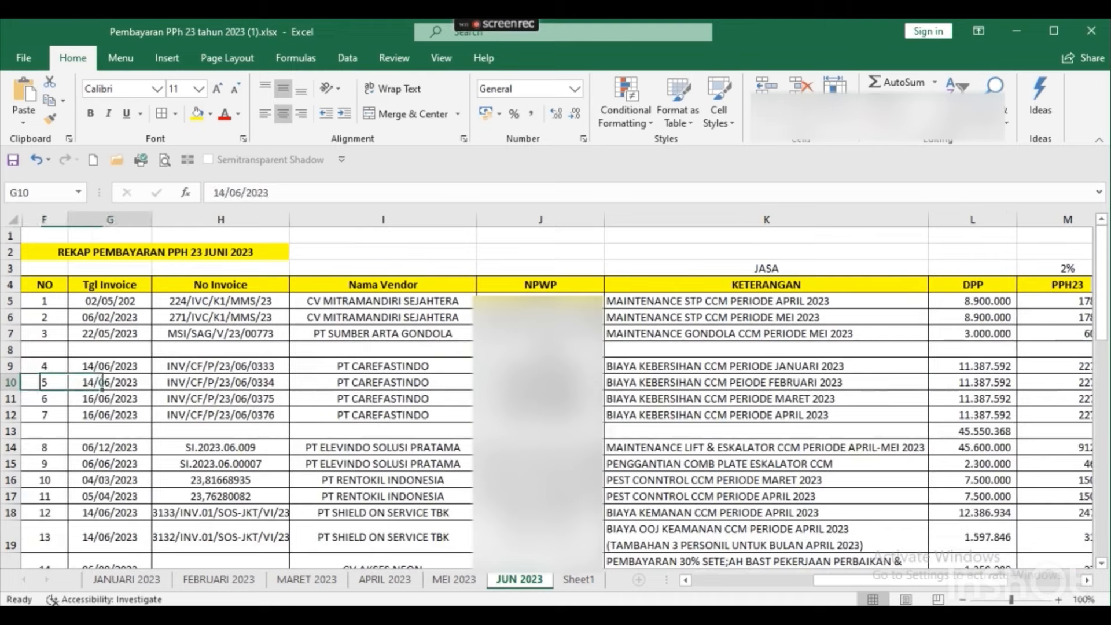
{"action": "key", "text": "F2"}
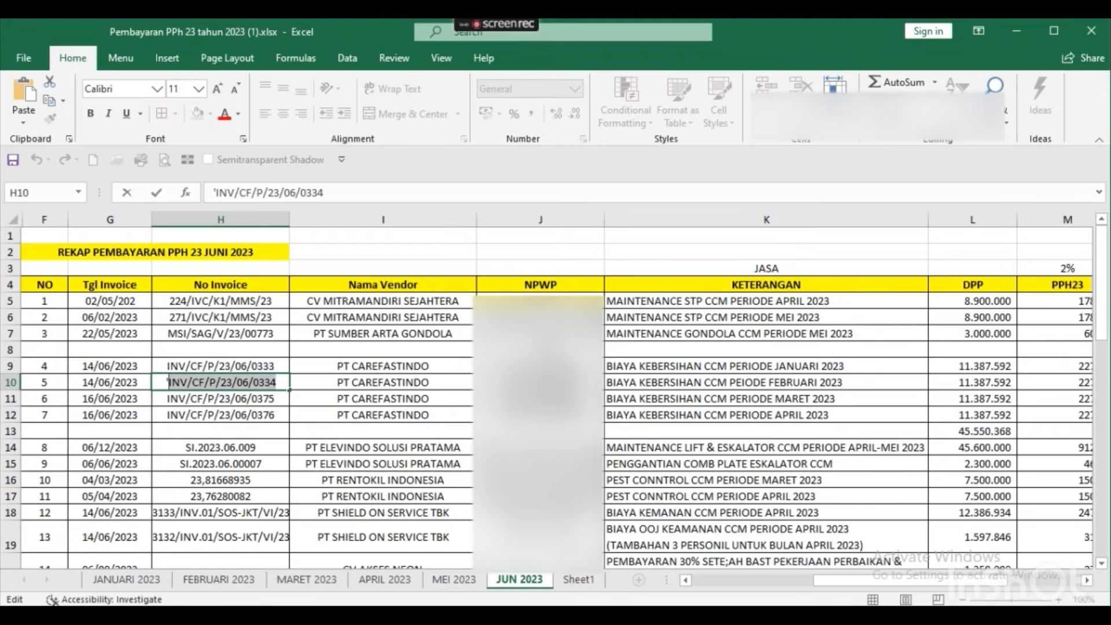
{"action": "key", "text": "alt+Tab"}
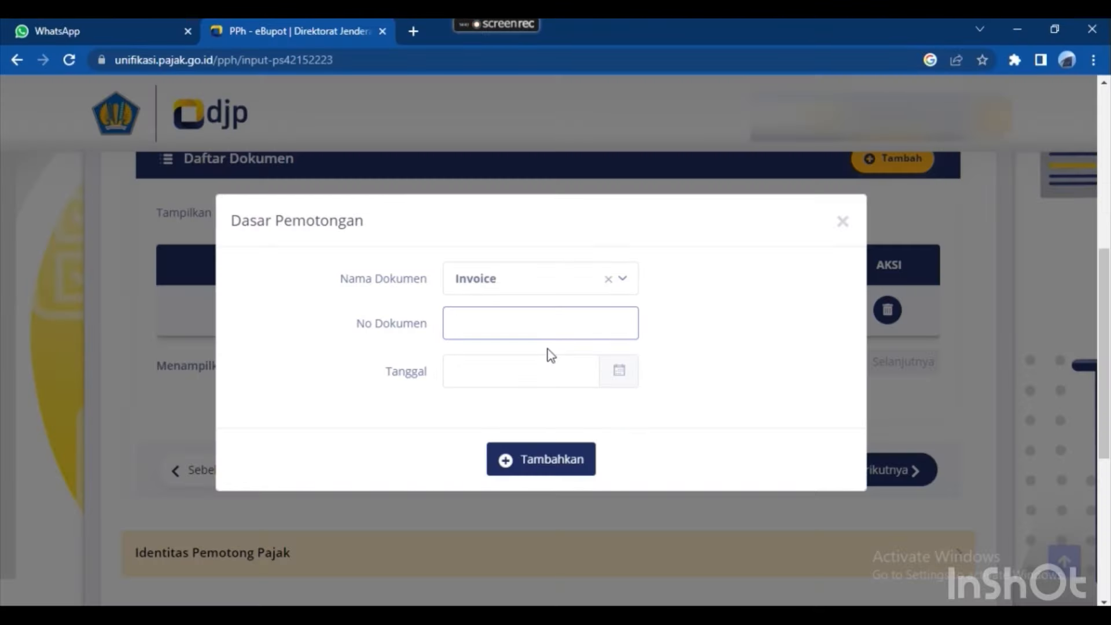
{"action": "type", "text": "INV/CF/P/23/06/0334"}
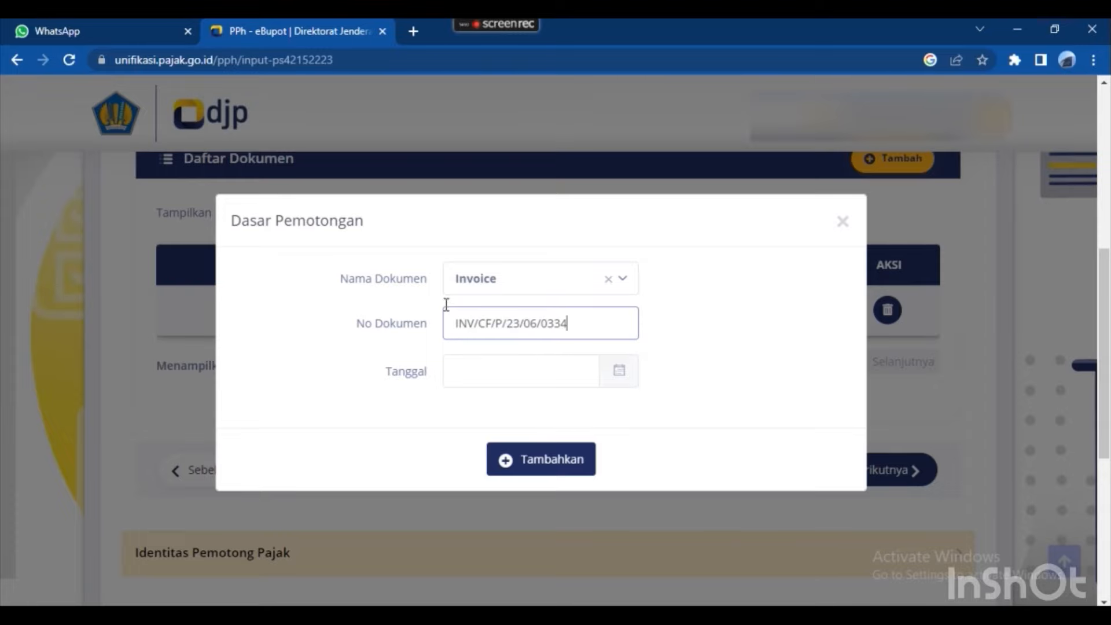
Set its date to 14 June 2023 from the recap and add it to the list.
{"action": "left_click", "coordinate": [523, 371]}
{"action": "key", "text": "alt+Tab"}
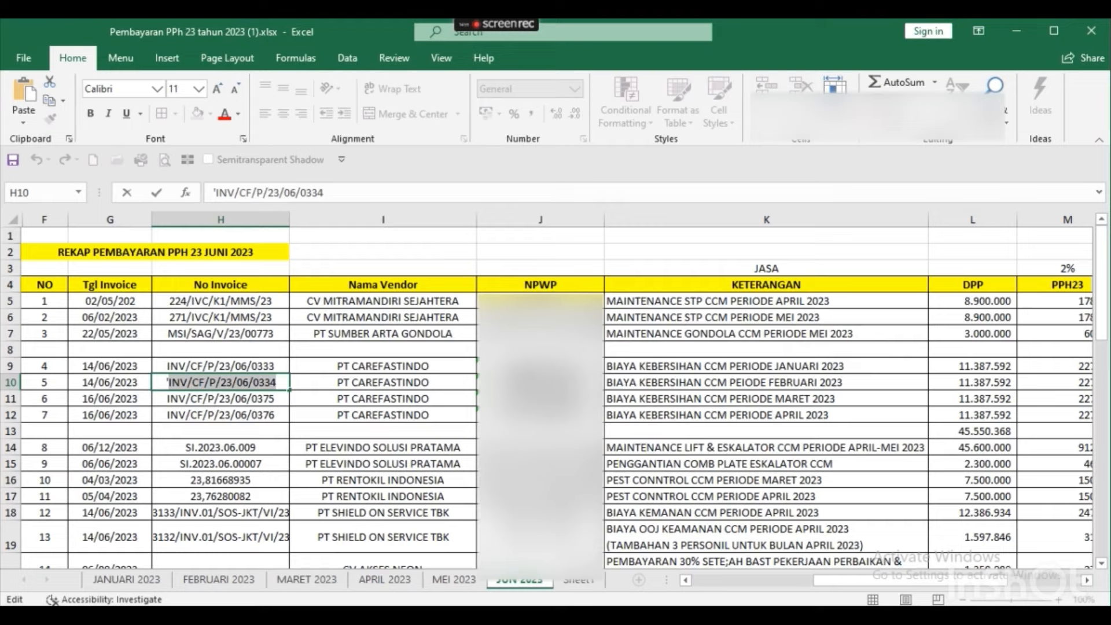
{"action": "key", "text": "Tab"}
{"action": "key", "text": "Tab"}
{"action": "key", "text": "Tab"}
{"action": "key", "text": "Tab"}
{"action": "key", "text": "Tab"}
{"action": "key", "text": "Tab"}
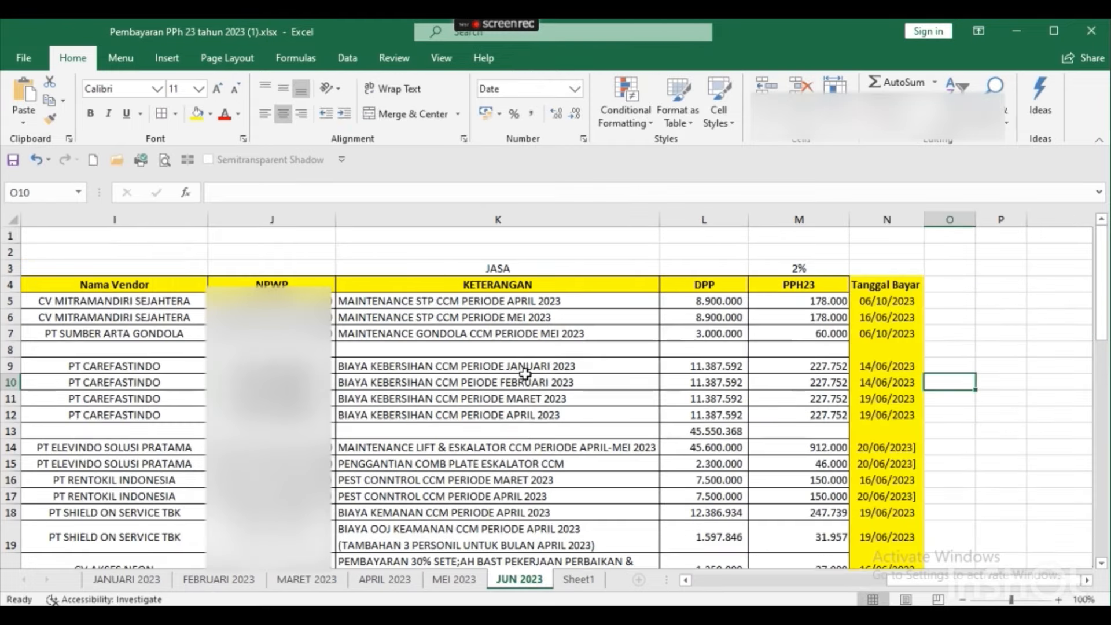
{"action": "key", "text": "alt+Tab"}
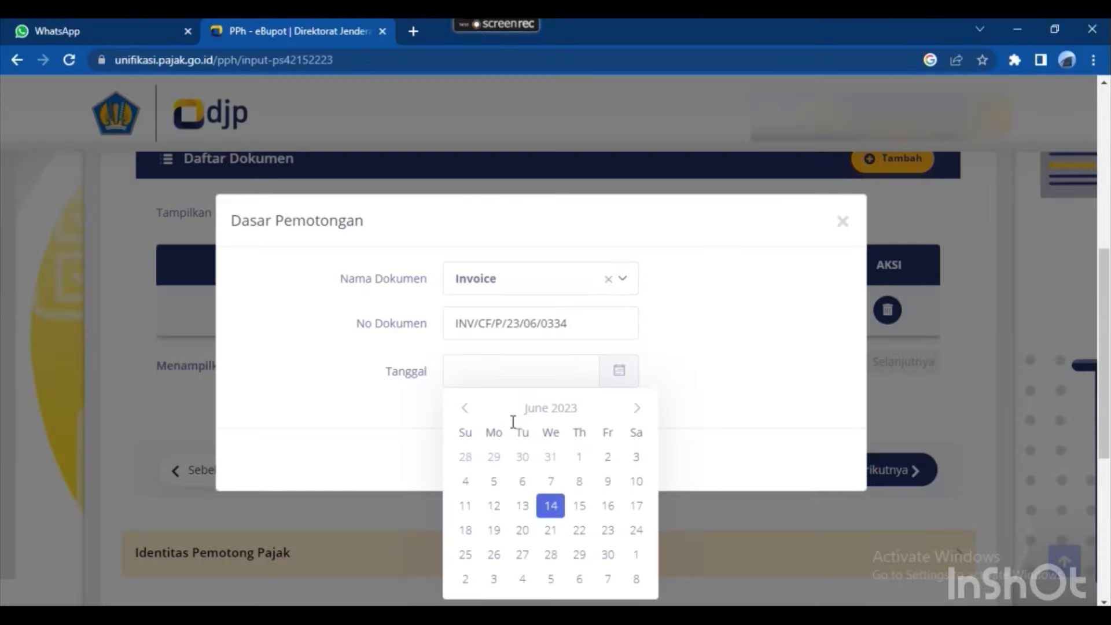
{"action": "left_click", "coordinate": [550, 507]}
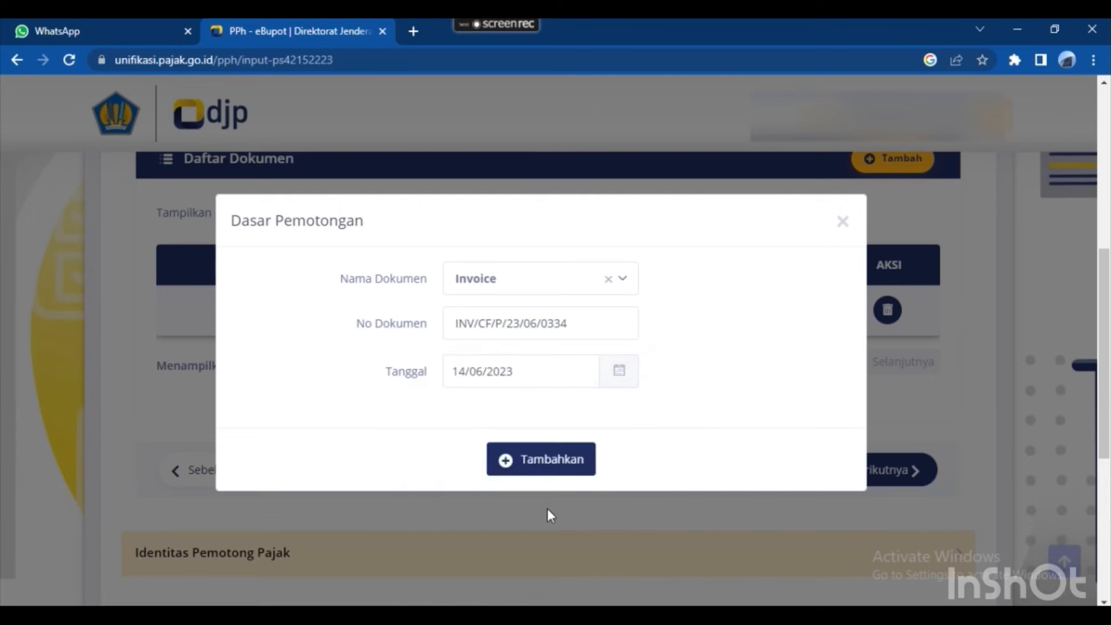
{"action": "left_click", "coordinate": [532, 459]}
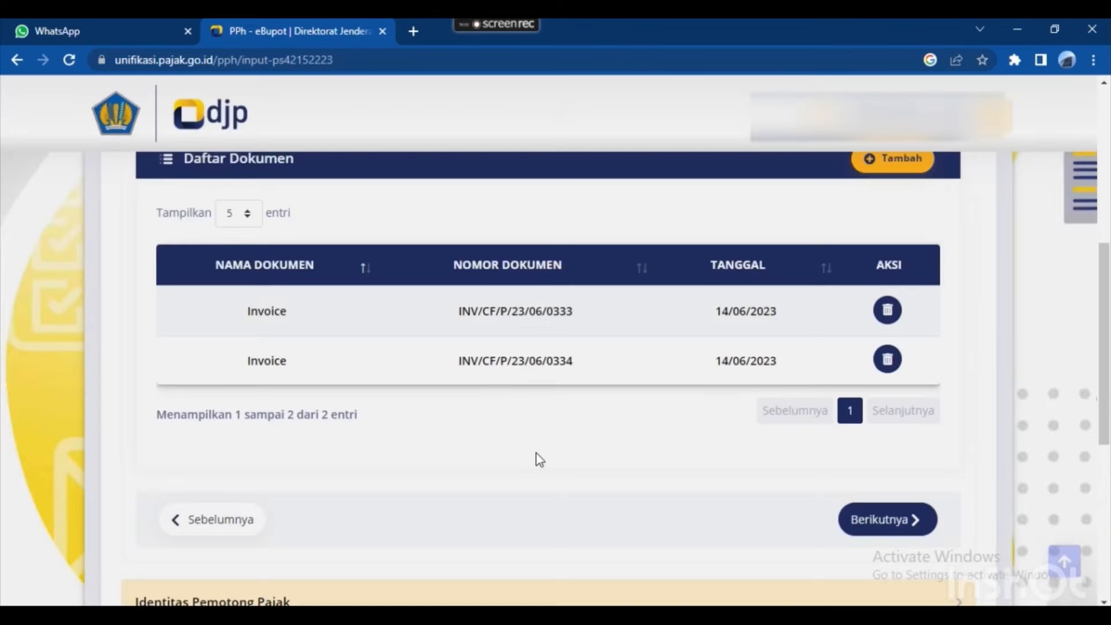
{"action": "scroll", "coordinate": [556, 455], "scroll_direction": "up", "scroll_amount": 2}
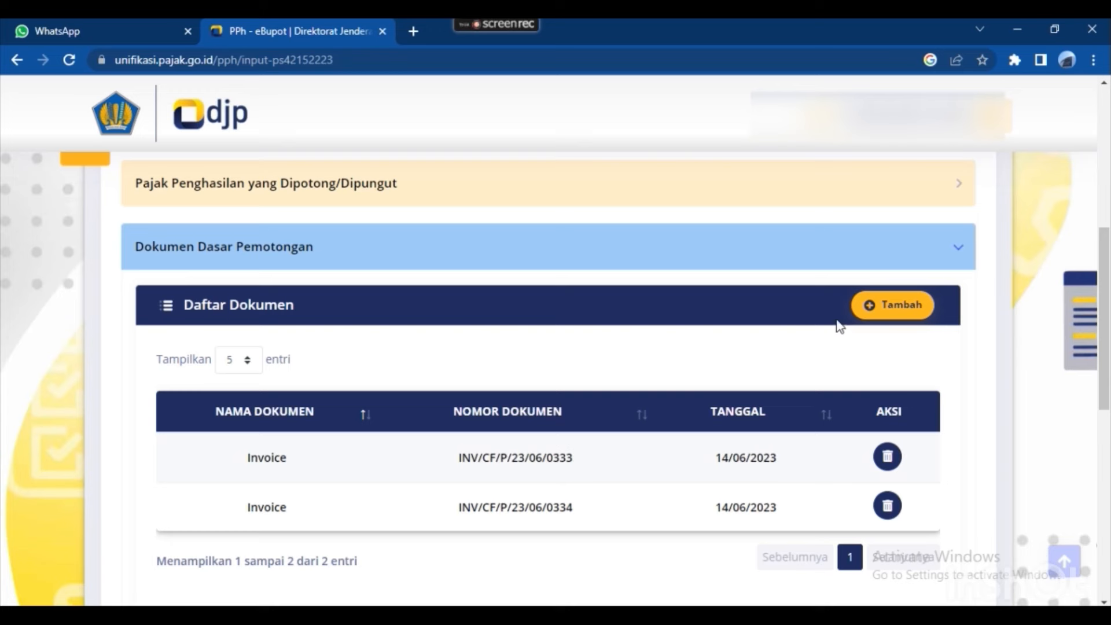
Start a third basis document with Invoice as the document type.
{"action": "left_click", "coordinate": [878, 318]}
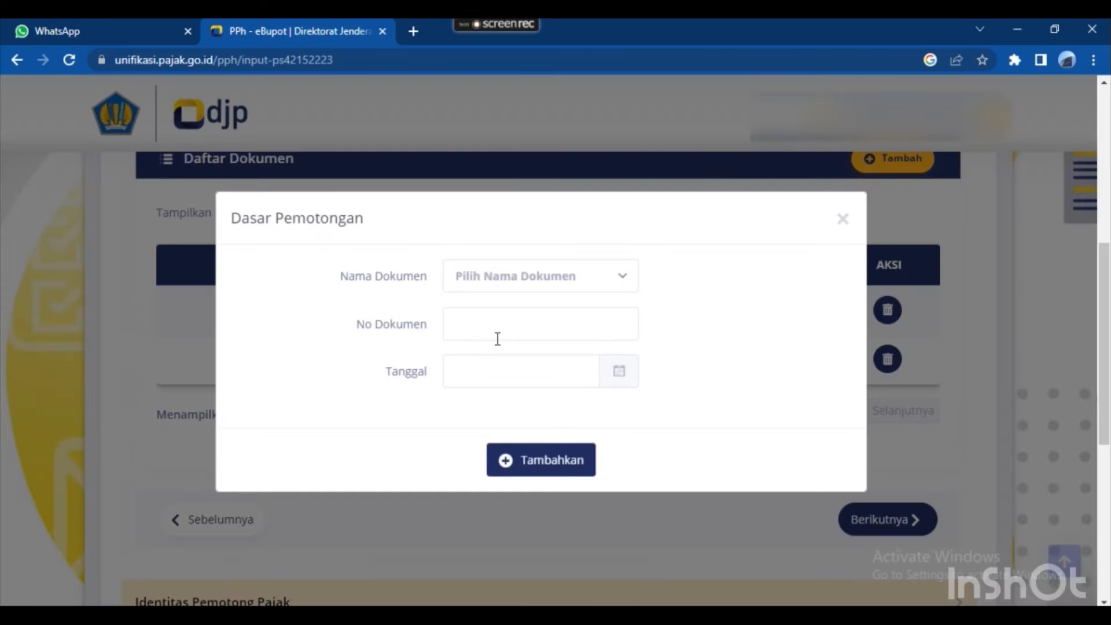
{"action": "left_click", "coordinate": [573, 292]}
{"action": "left_click", "coordinate": [491, 388]}
{"action": "left_click", "coordinate": [494, 369]}
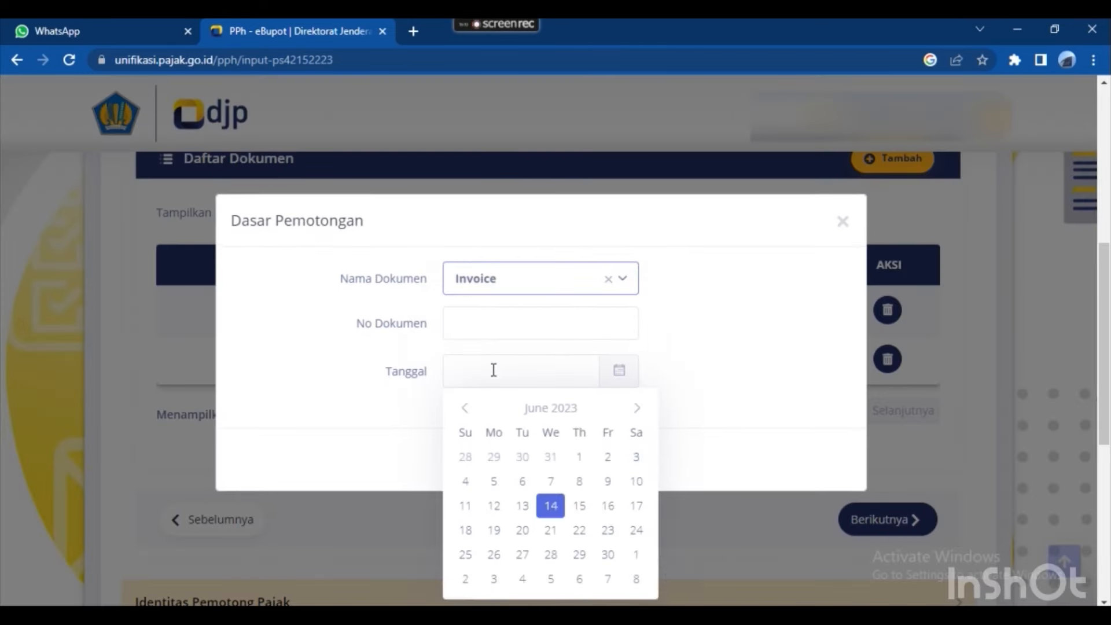
{"action": "left_click", "coordinate": [493, 325]}
Copy invoice number INV/CF/P/23/06/0375 from H11 into No Dokumen.
{"action": "key", "text": "alt+Tab"}
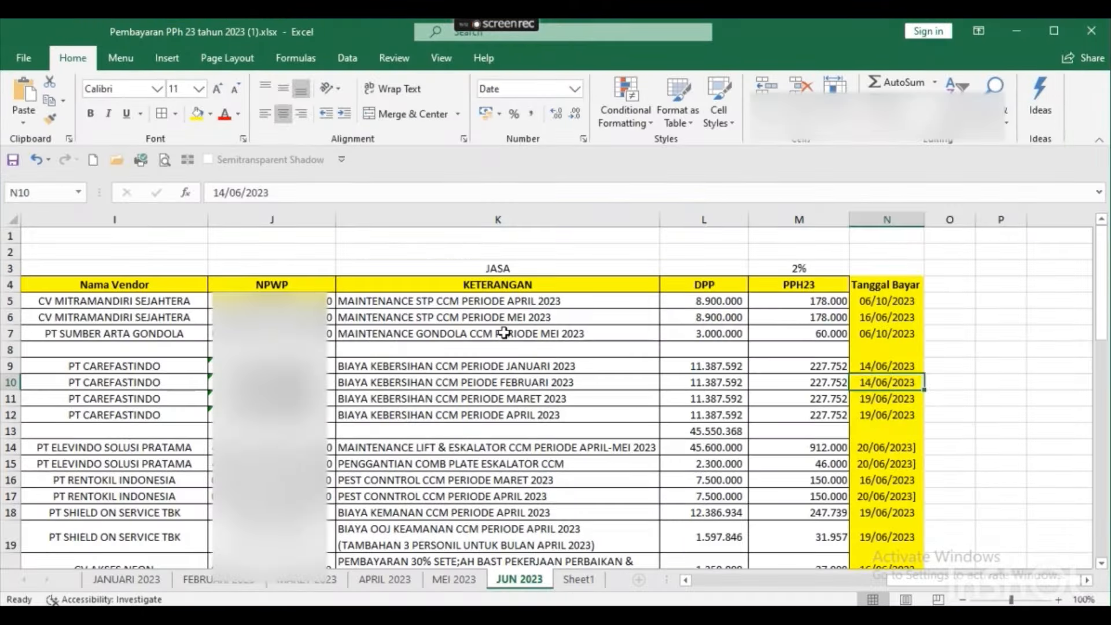
{"action": "key", "text": "Right"}
{"action": "key", "text": "Down"}
{"action": "key", "text": "Left"}
{"action": "key", "text": "Right"}
{"action": "key", "text": "Right"}
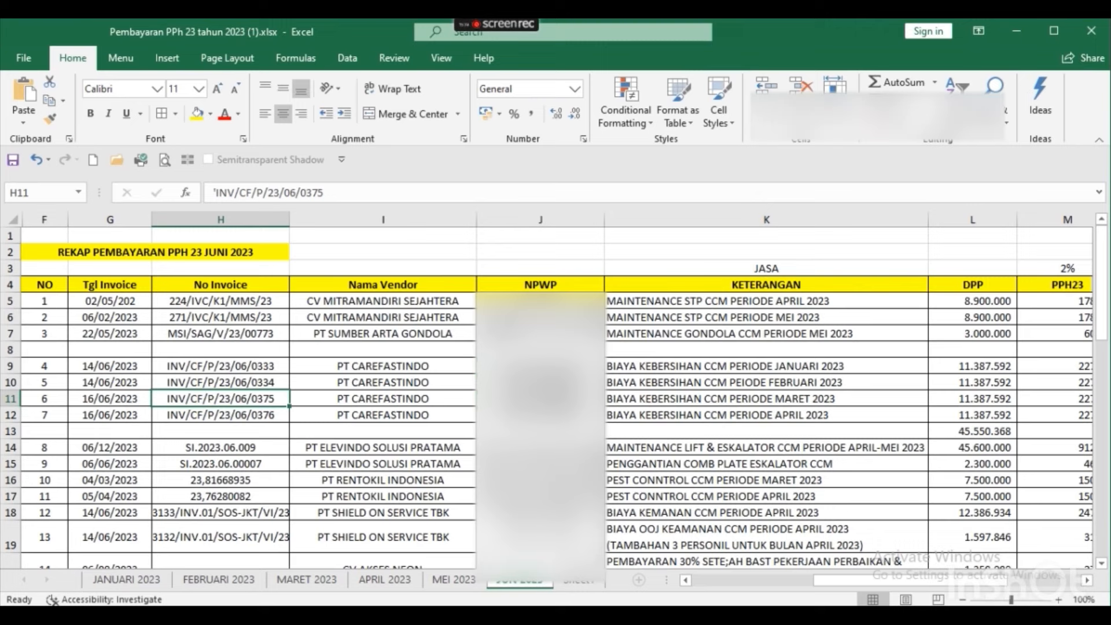
{"action": "key", "text": "F2"}
{"action": "key", "text": "shift+Home"}
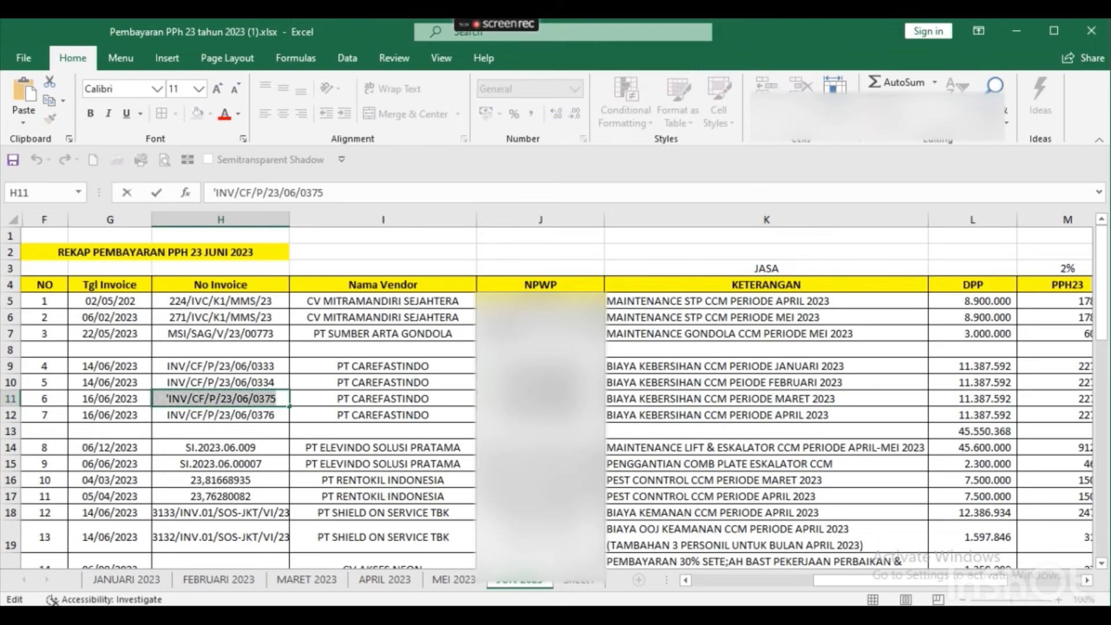
{"action": "key", "text": "shift+Right"}
{"action": "key", "text": "ctrl+c"}
{"action": "key", "text": "alt+Tab"}
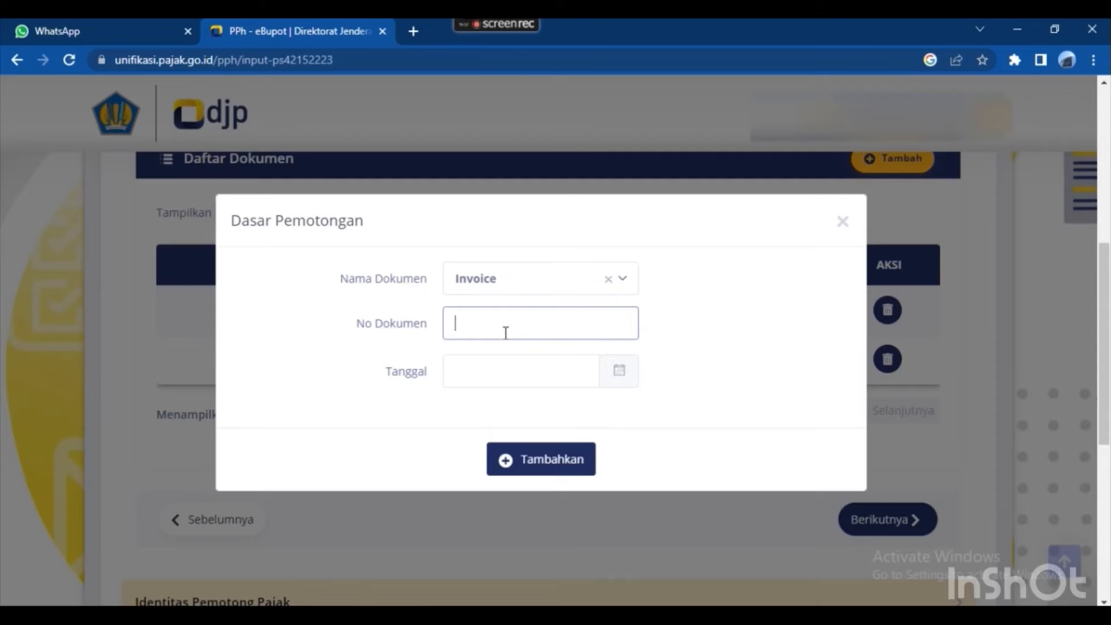
{"action": "key", "text": "ctrl+v"}
Date the invoice 19 June 2023 per the recap and add it to the list.
{"action": "left_click", "coordinate": [491, 362]}
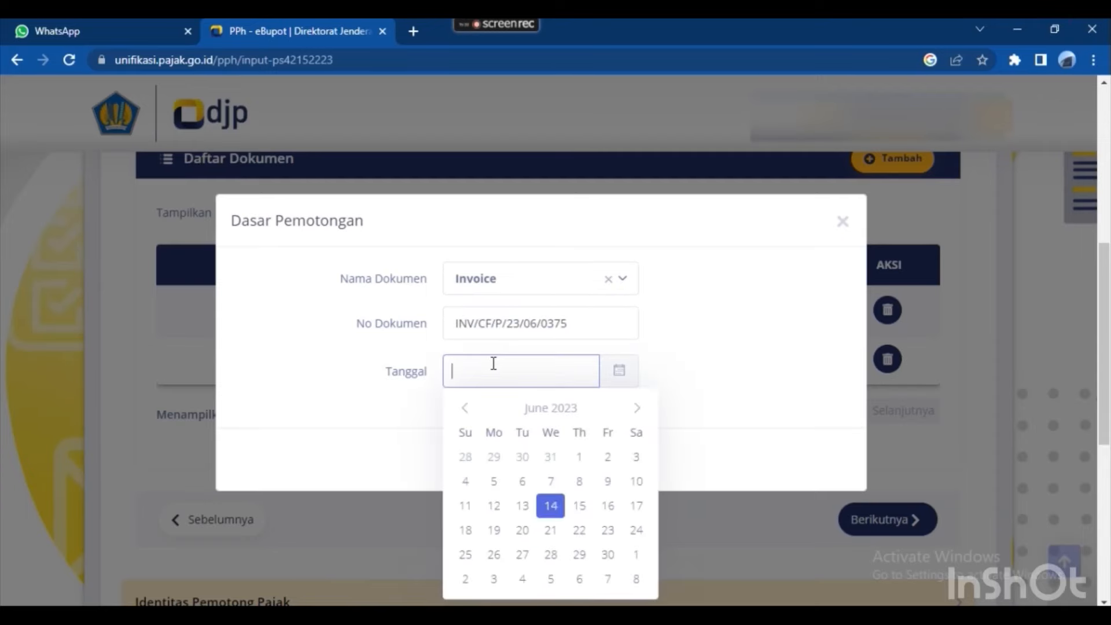
{"action": "key", "text": "alt+Tab"}
{"action": "key", "text": "Tab"}
{"action": "key", "text": "Tab"}
{"action": "key", "text": "Tab"}
{"action": "key", "text": "Tab"}
{"action": "key", "text": "Tab"}
{"action": "key", "text": "Tab"}
{"action": "key", "text": "Tab"}
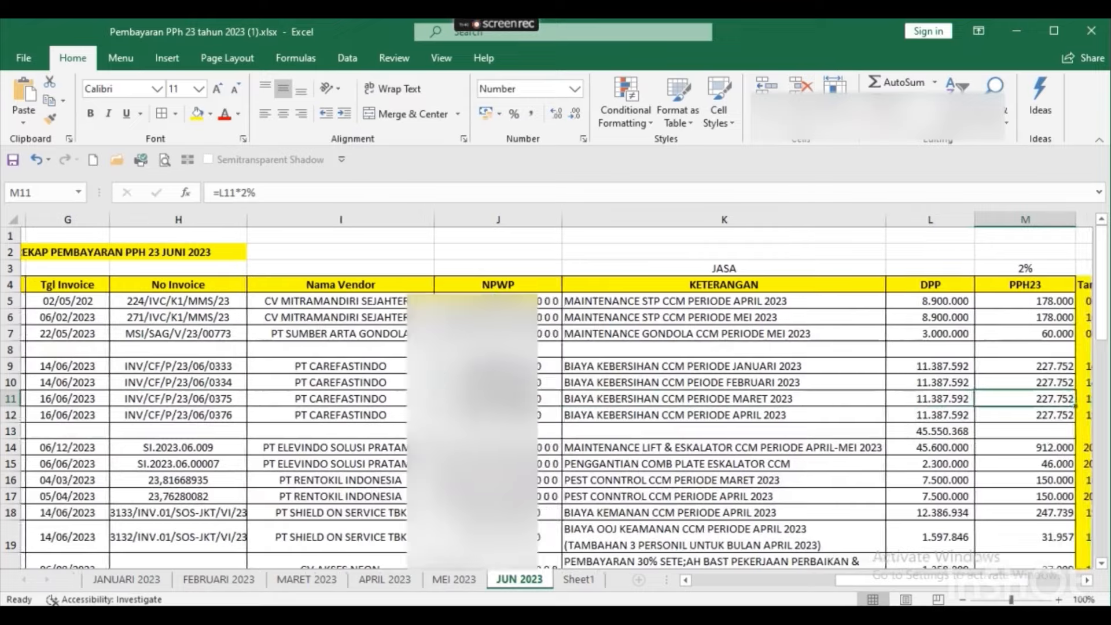
{"action": "key", "text": "shift+Tab"}
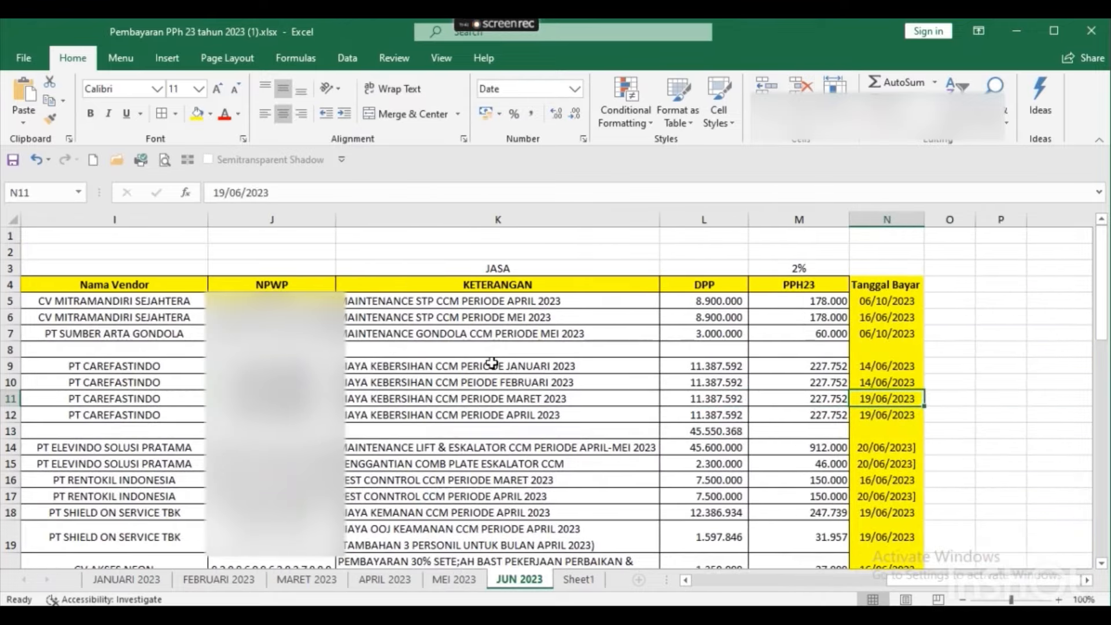
{"action": "key", "text": "alt+Tab"}
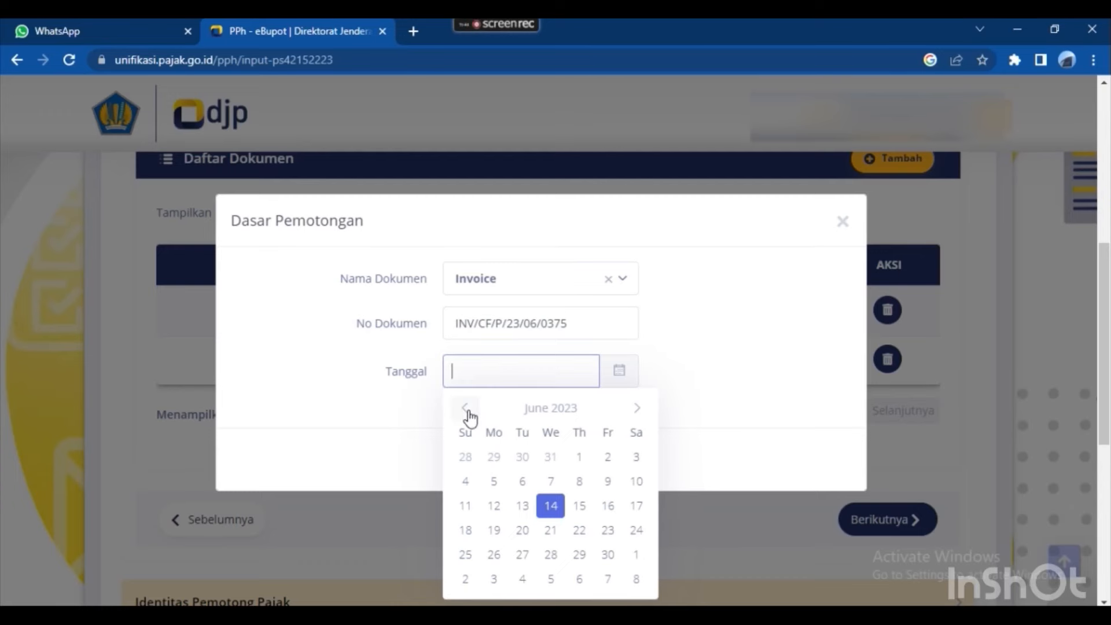
{"action": "left_click", "coordinate": [498, 530]}
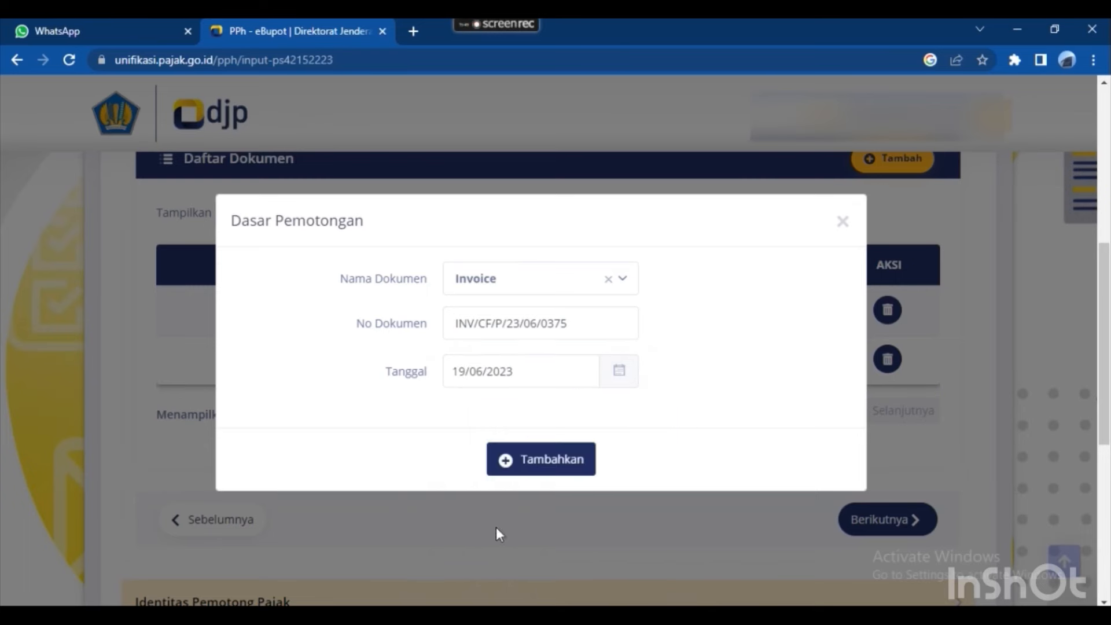
{"action": "left_click", "coordinate": [534, 461]}
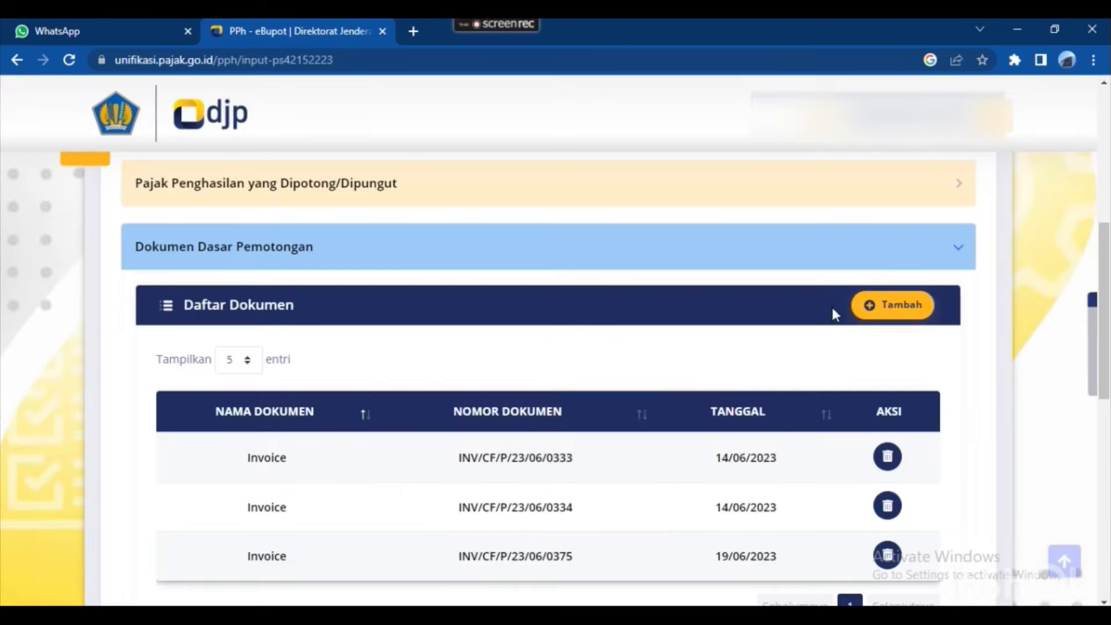
Start another basis document entry with Invoice as its document type.
{"action": "left_click", "coordinate": [888, 305]}
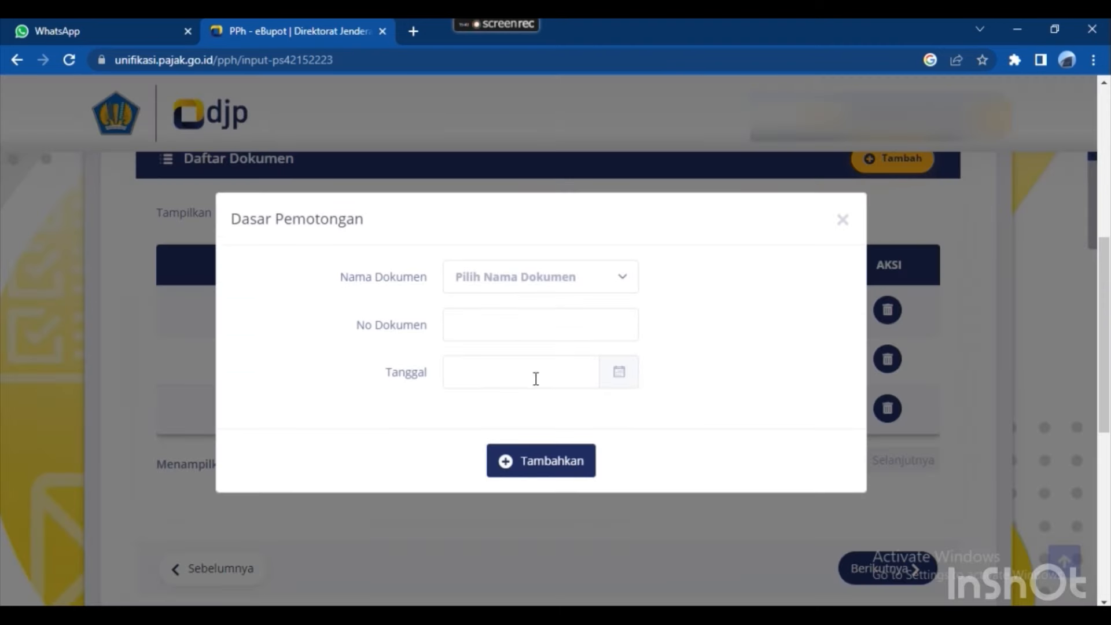
{"action": "left_click", "coordinate": [571, 283]}
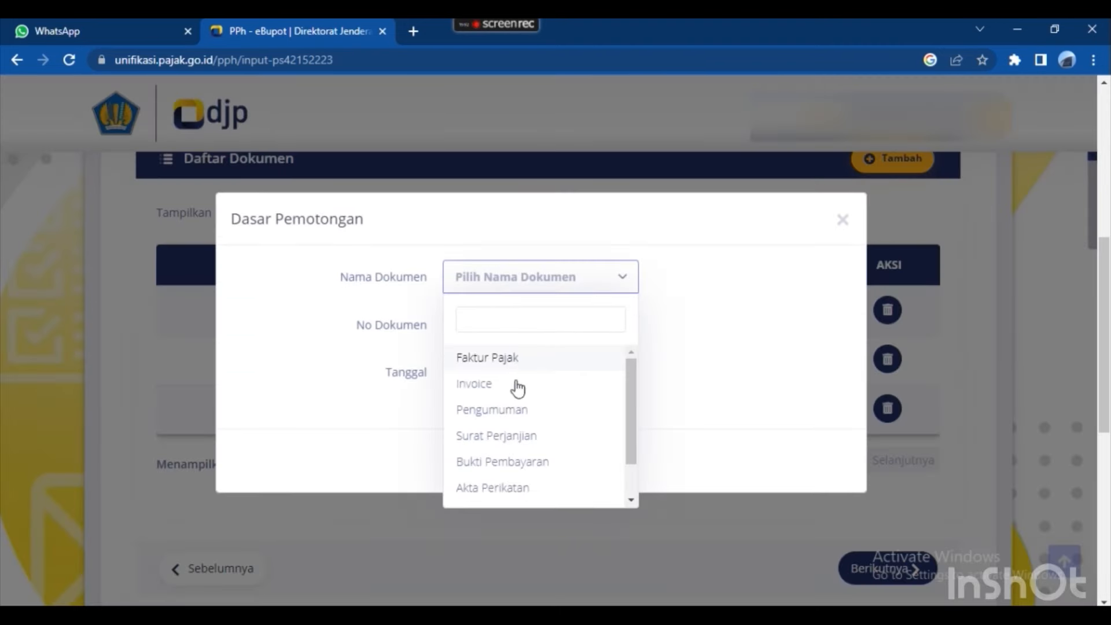
{"action": "left_click", "coordinate": [504, 382]}
{"action": "left_click", "coordinate": [492, 313]}
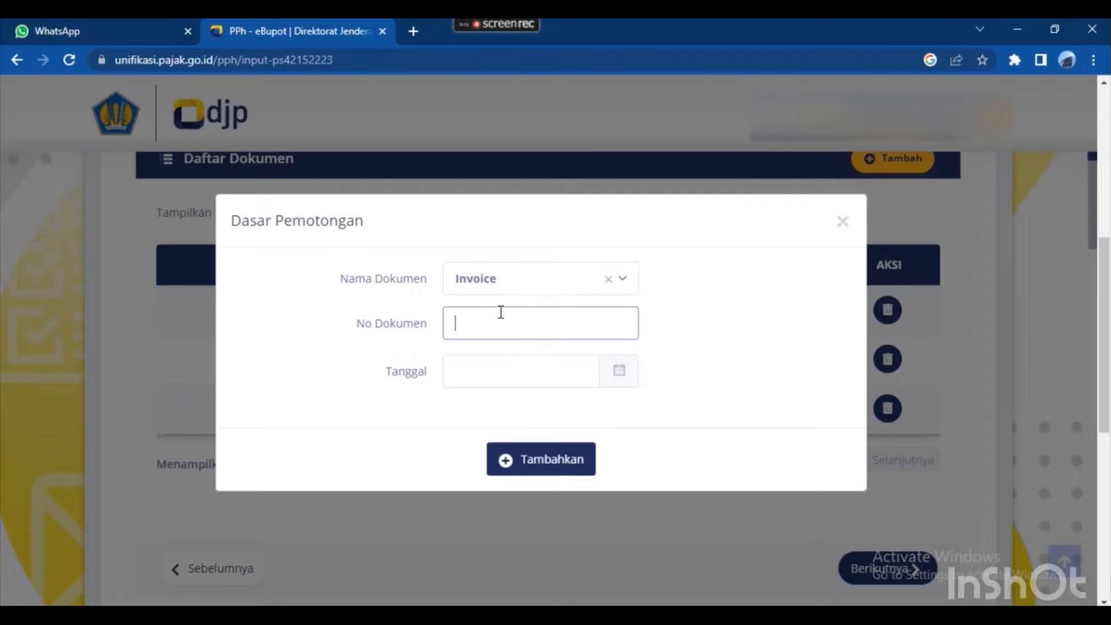
Copy invoice number INV/CF/P/23/06/0376 from Excel cell H12 into No Dokumen.
{"action": "key", "text": "alt+Tab"}
{"action": "key", "text": "Down"}
{"action": "key", "text": "ctrl+Left"}
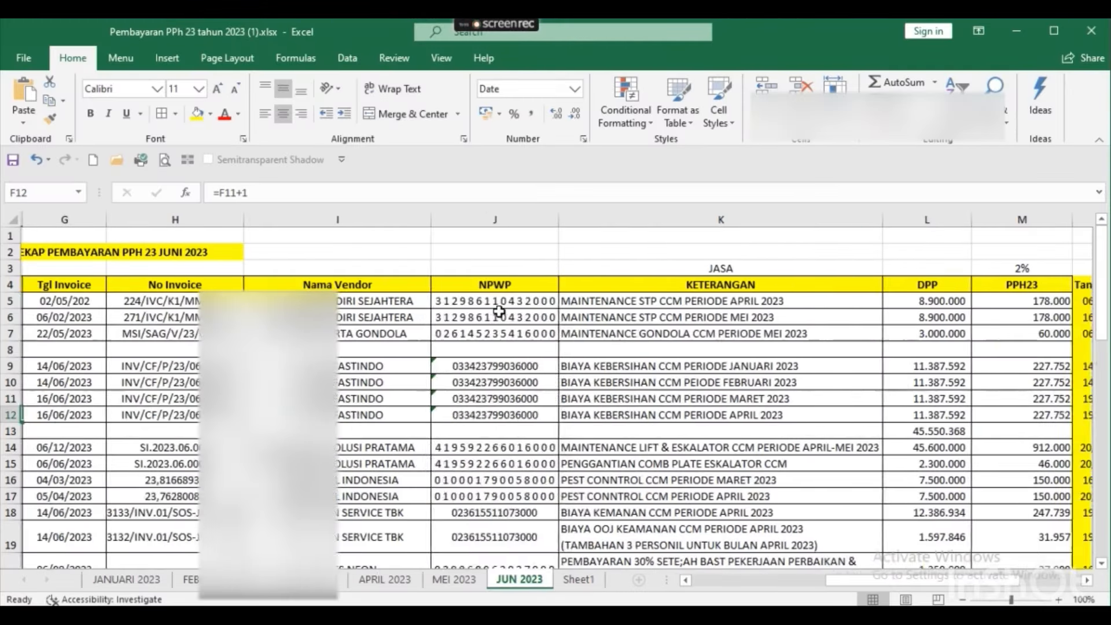
{"action": "key", "text": "Right"}
{"action": "key", "text": "Right"}
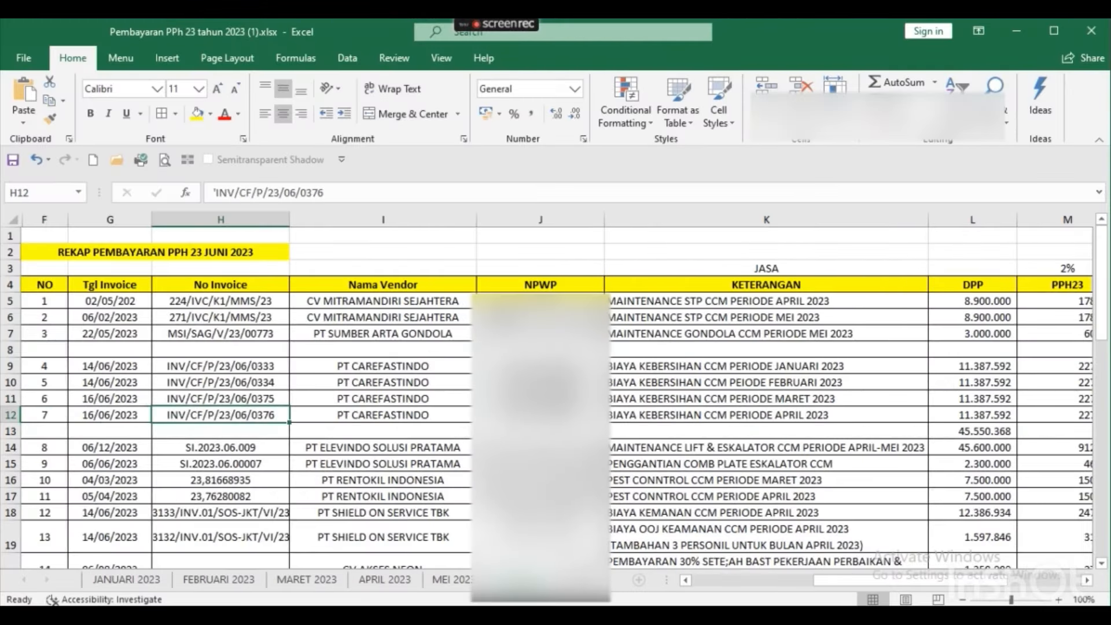
{"action": "key", "text": "F2"}
{"action": "key", "text": "shift+Home"}
{"action": "key", "text": "shift+Right"}
{"action": "key", "text": "ctrl+c"}
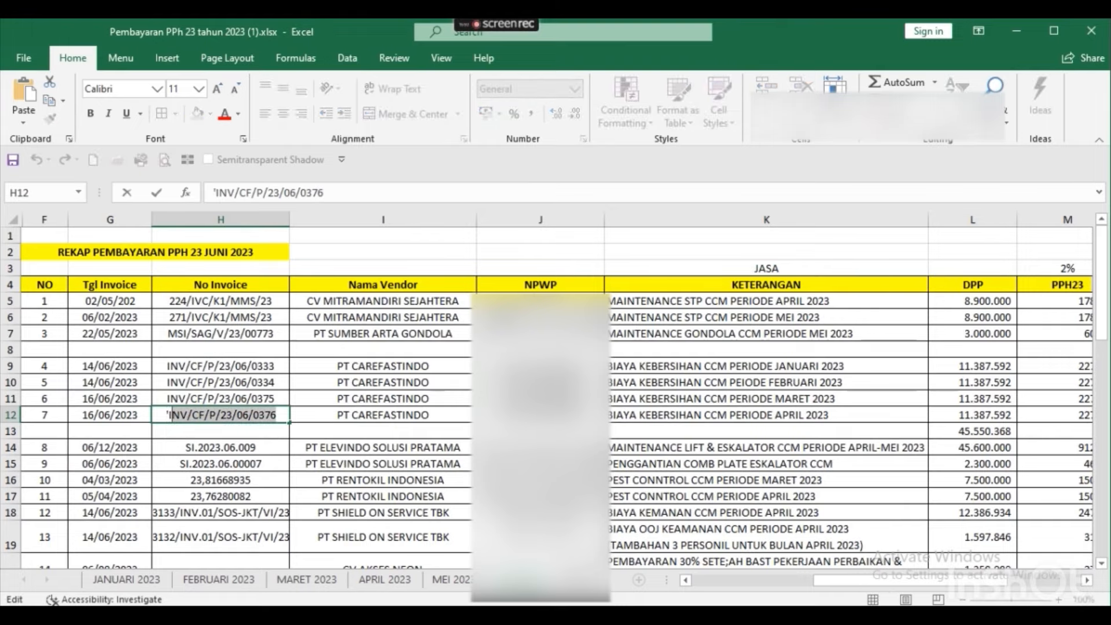
{"action": "key", "text": "alt+Tab"}
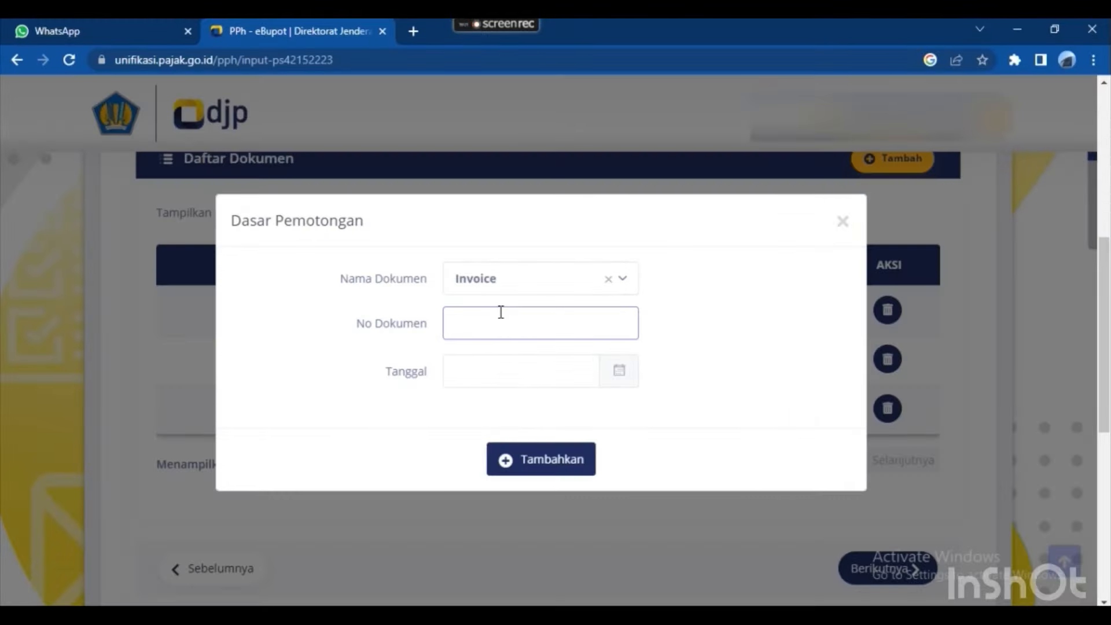
{"action": "key", "text": "ctrl+v"}
Date the invoice 19/06/2023, add it to the list, and remove the empty row.
{"action": "left_click", "coordinate": [504, 380]}
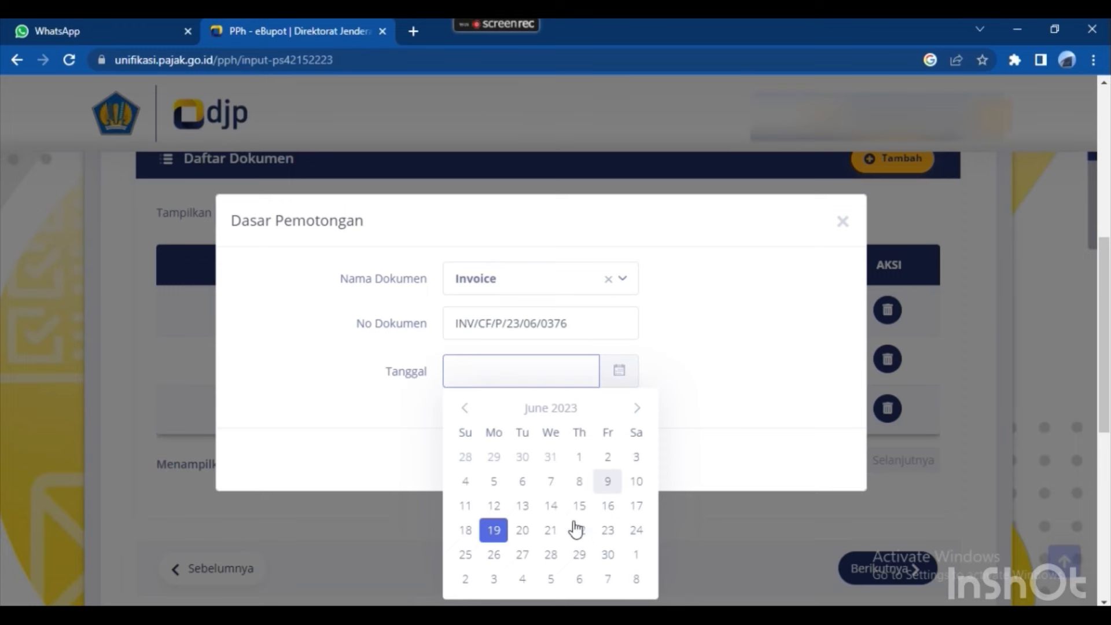
{"action": "left_click", "coordinate": [492, 530]}
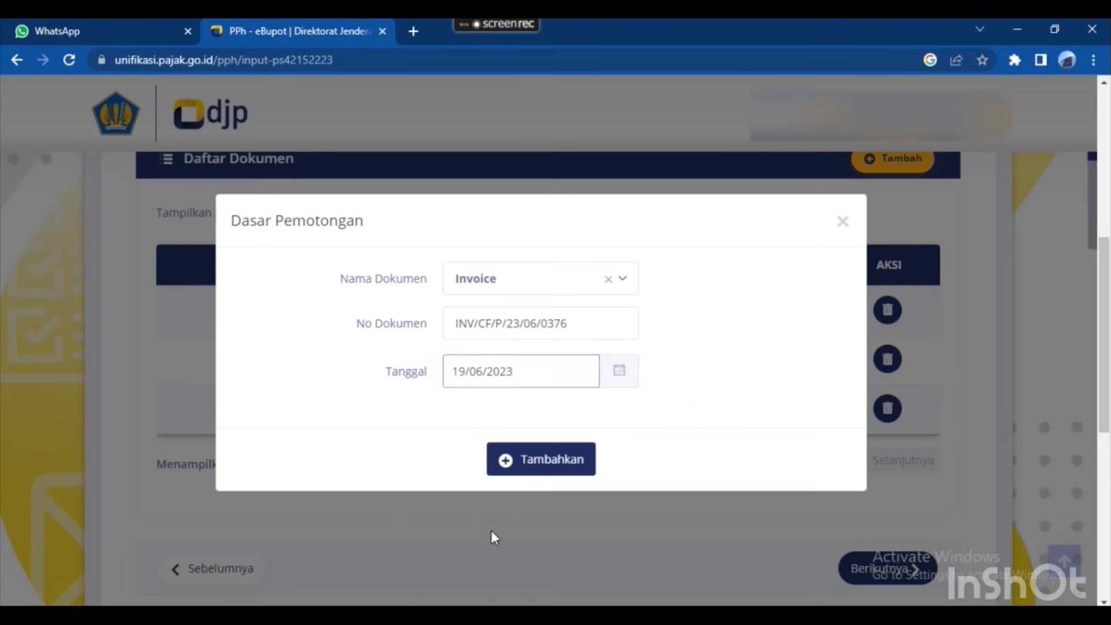
{"action": "left_click", "coordinate": [532, 471]}
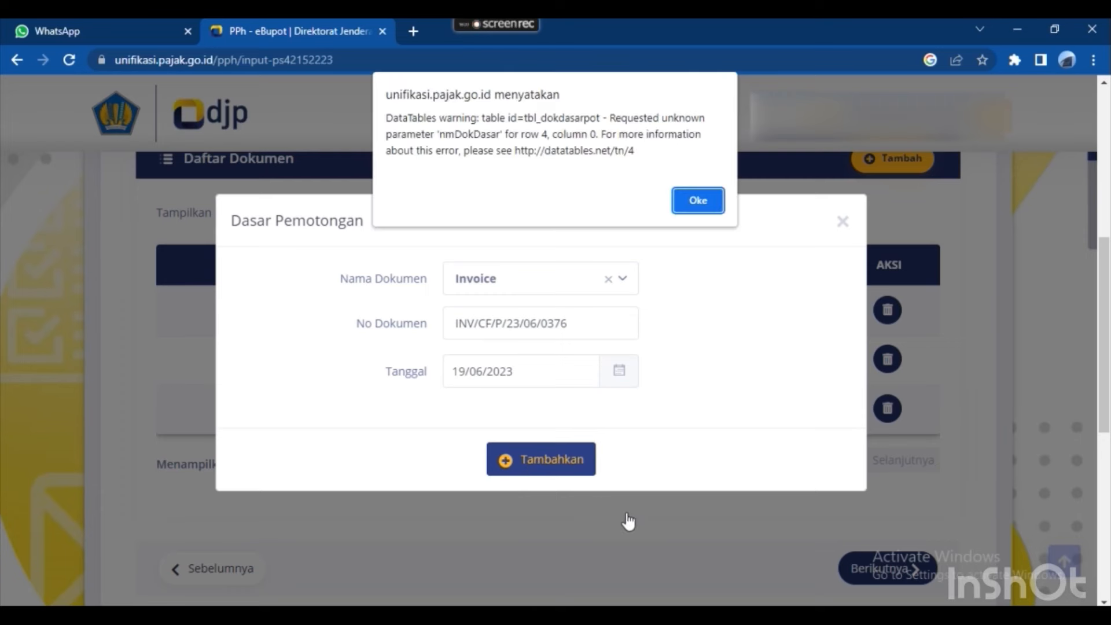
{"action": "left_click", "coordinate": [698, 200]}
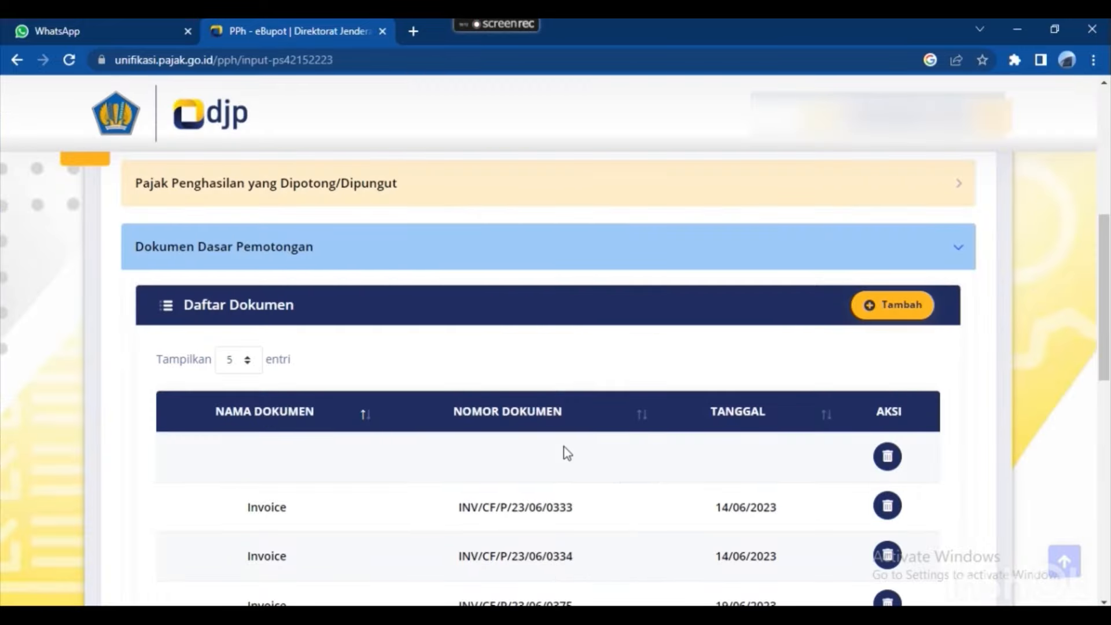
{"action": "scroll", "coordinate": [690, 424], "scroll_direction": "down", "scroll_amount": 4}
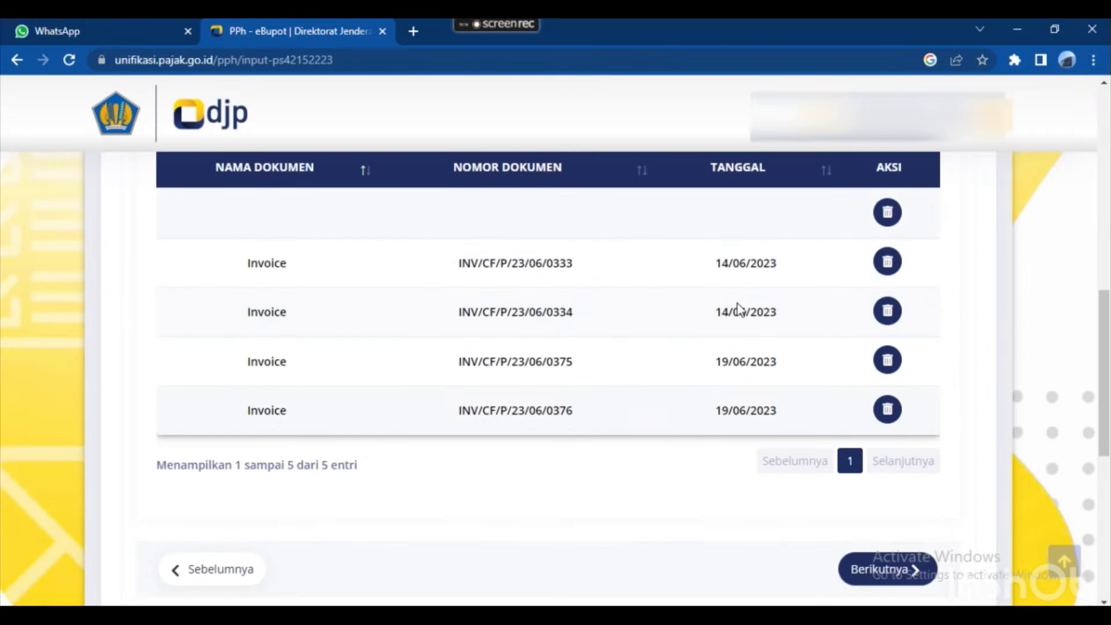
{"action": "left_click", "coordinate": [889, 213]}
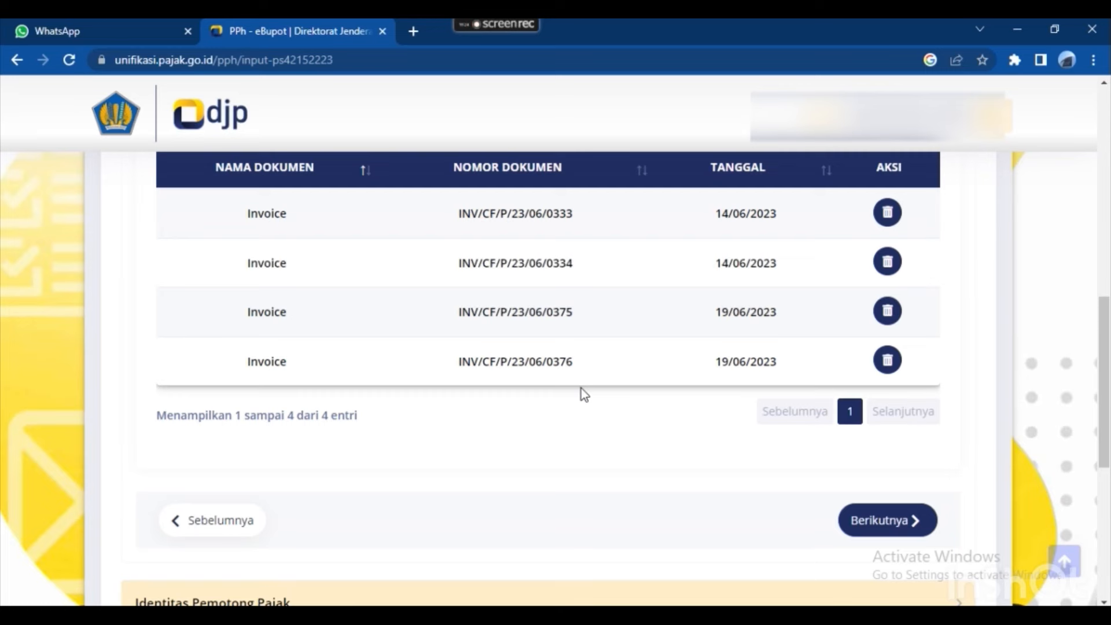
Go to the signer section and sign as Pengurus with the chosen signer.
{"action": "scroll", "coordinate": [602, 434], "scroll_direction": "down", "scroll_amount": 3}
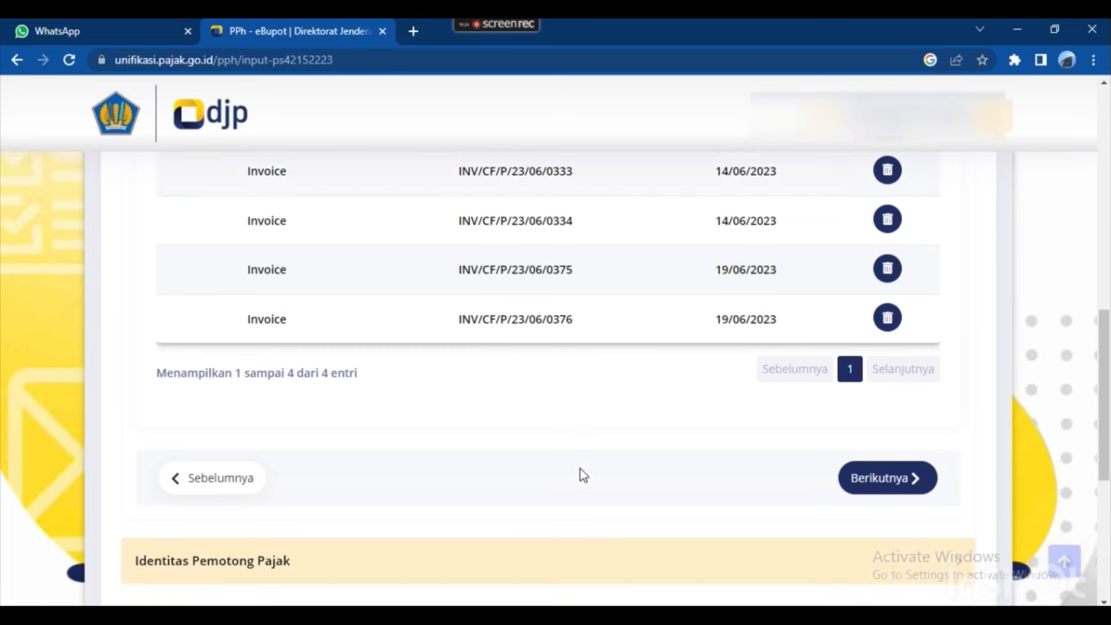
{"action": "left_click", "coordinate": [879, 357]}
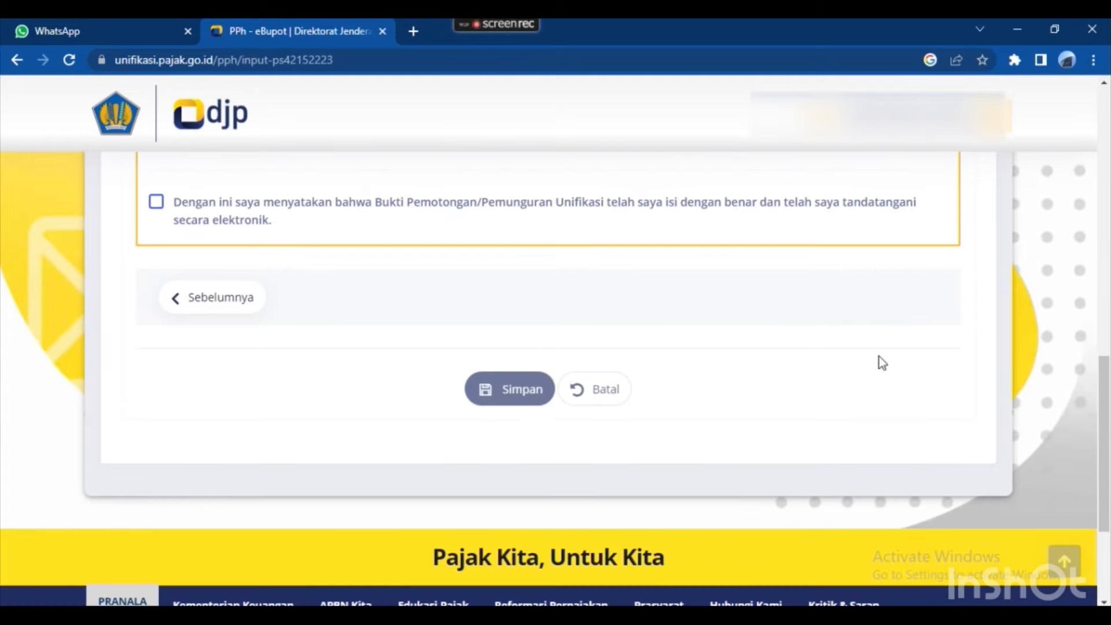
{"action": "left_click", "coordinate": [454, 295]}
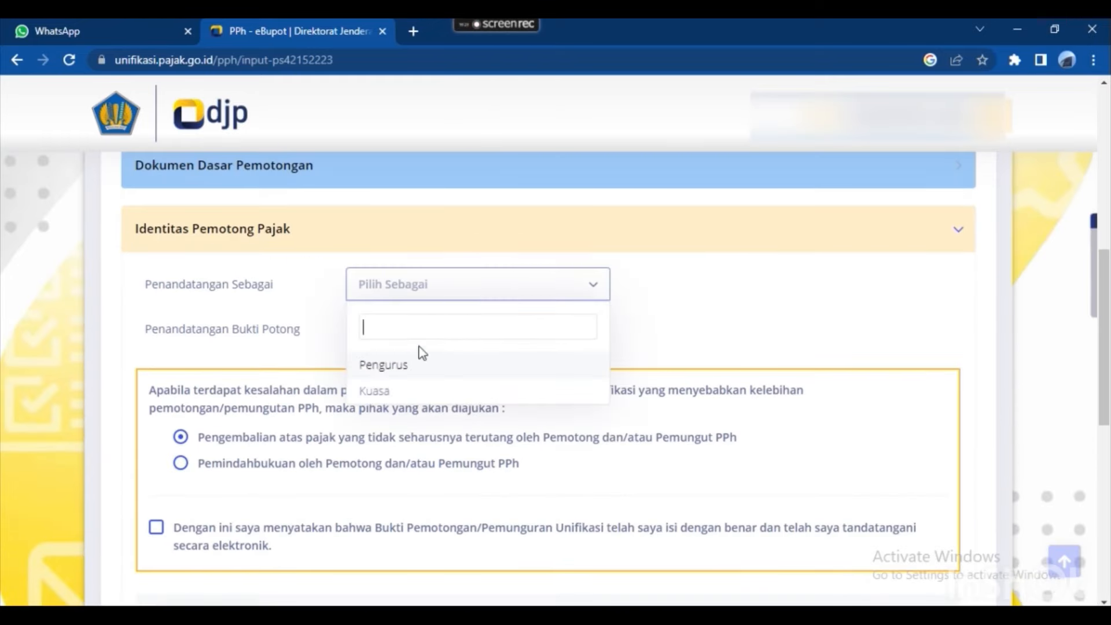
{"action": "left_click", "coordinate": [412, 365]}
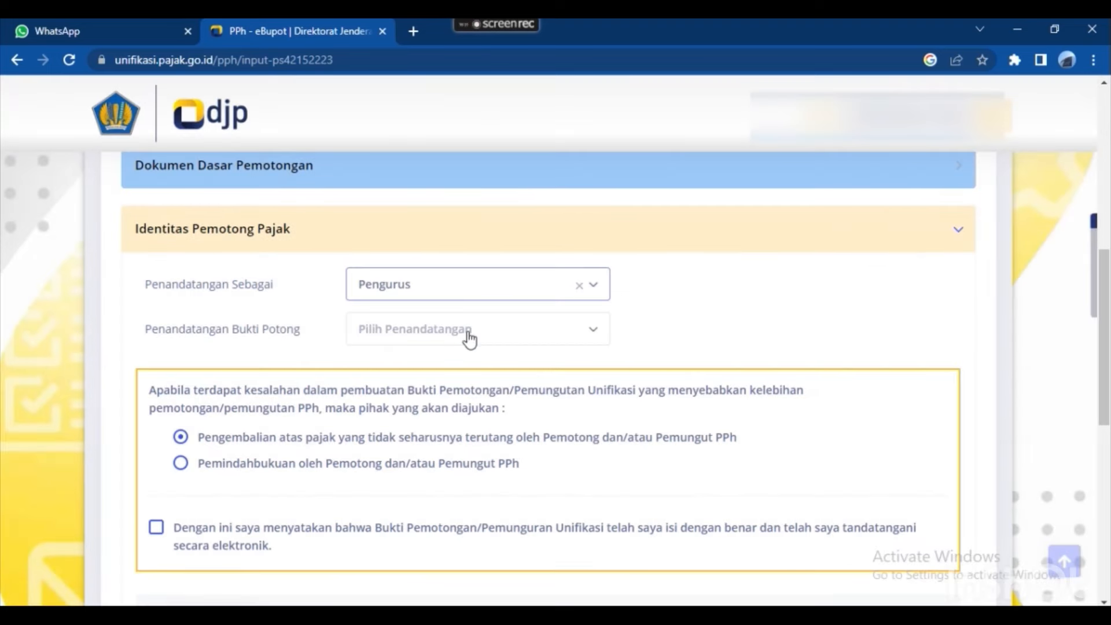
{"action": "left_click", "coordinate": [469, 340]}
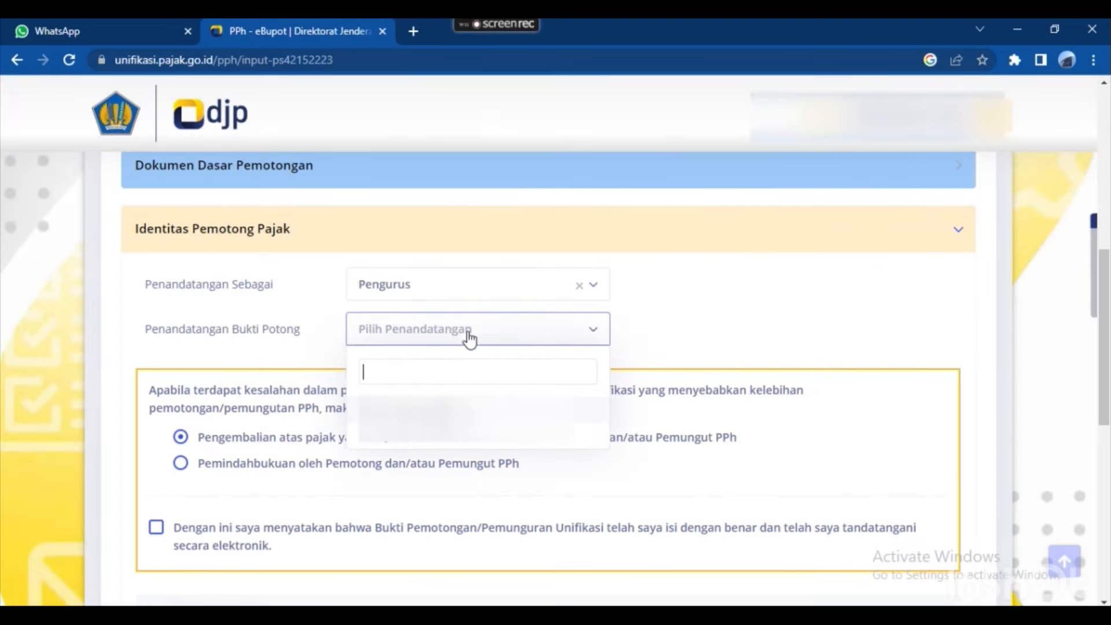
{"action": "left_click", "coordinate": [426, 423]}
{"action": "double_click", "coordinate": [436, 409]}
Accept the declaration, save the CAREFASTINDO slip, and begin a new slip.
{"action": "scroll", "coordinate": [161, 504], "scroll_direction": "down", "scroll_amount": 1}
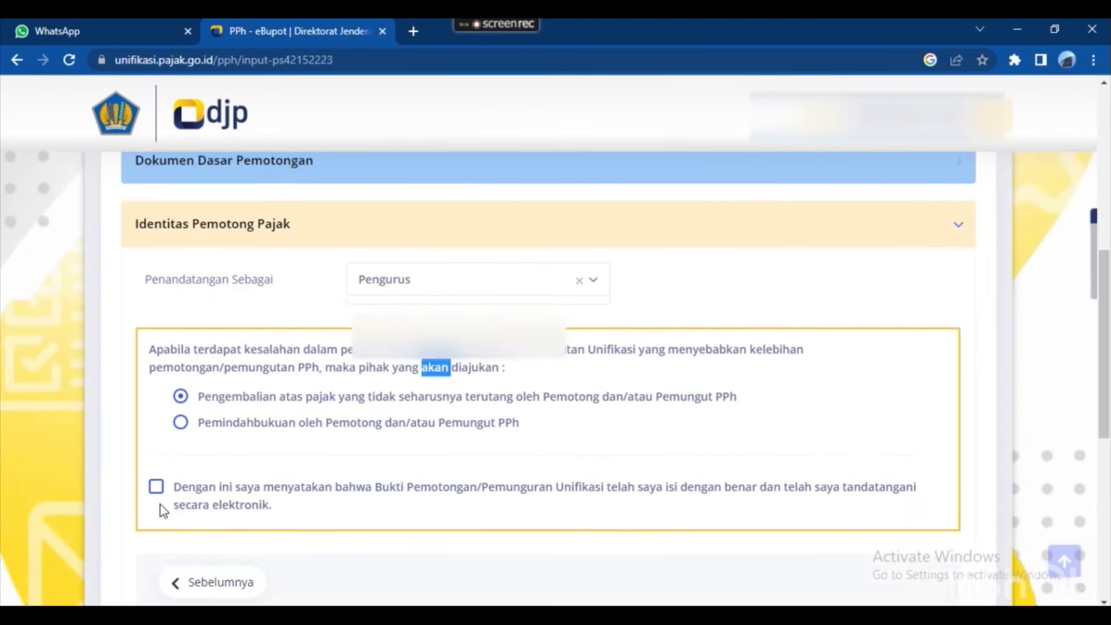
{"action": "left_click", "coordinate": [156, 446]}
{"action": "scroll", "coordinate": [425, 397], "scroll_direction": "down", "scroll_amount": 3}
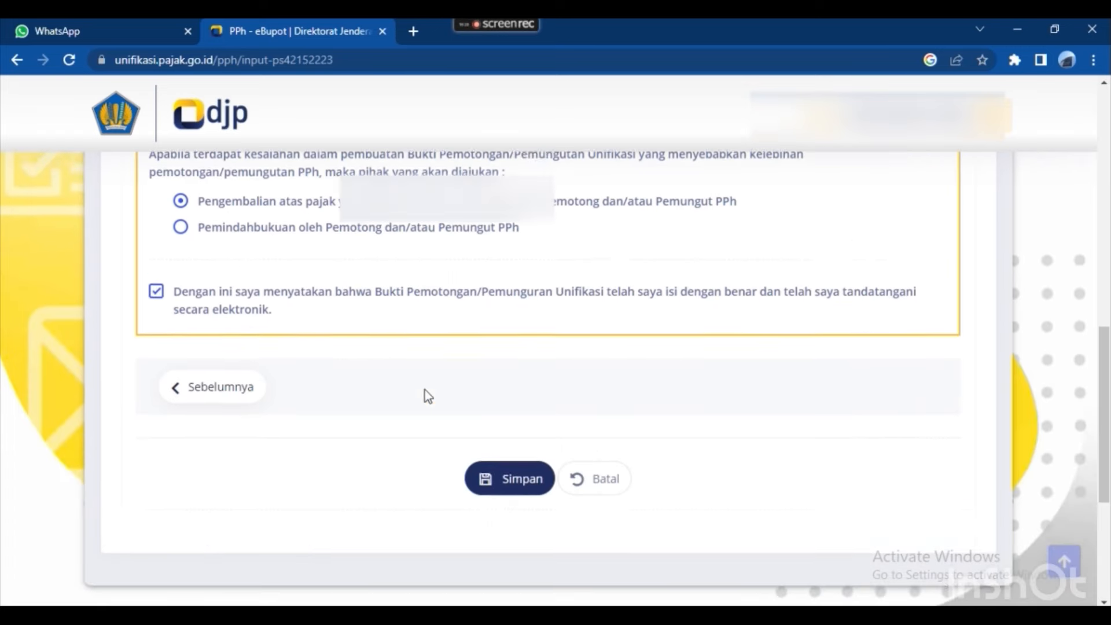
{"action": "left_click", "coordinate": [539, 482]}
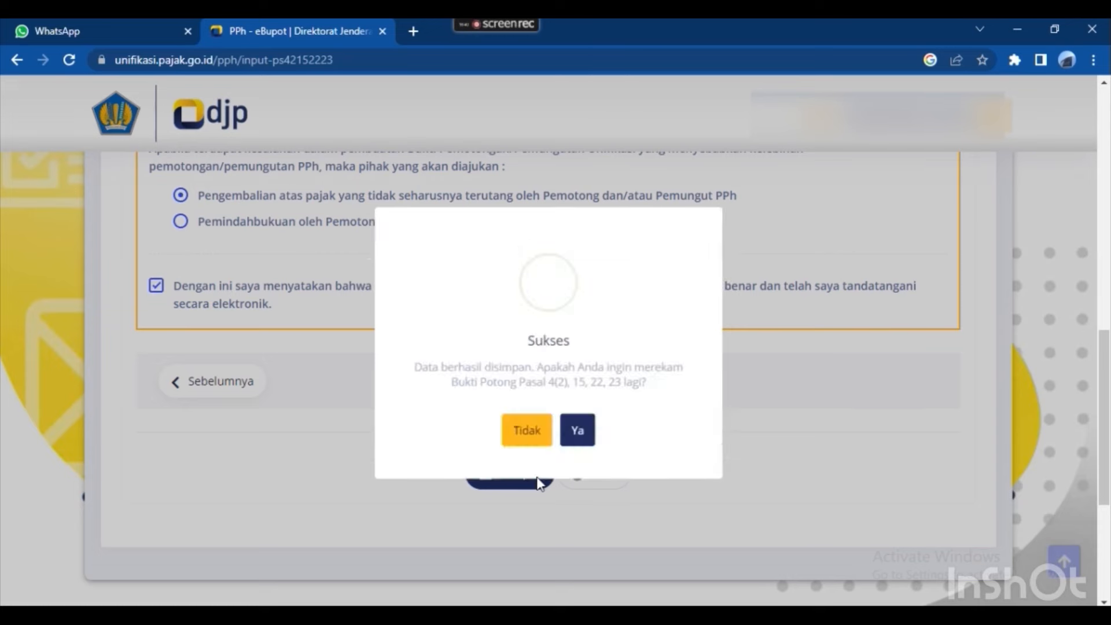
{"action": "left_click", "coordinate": [580, 436]}
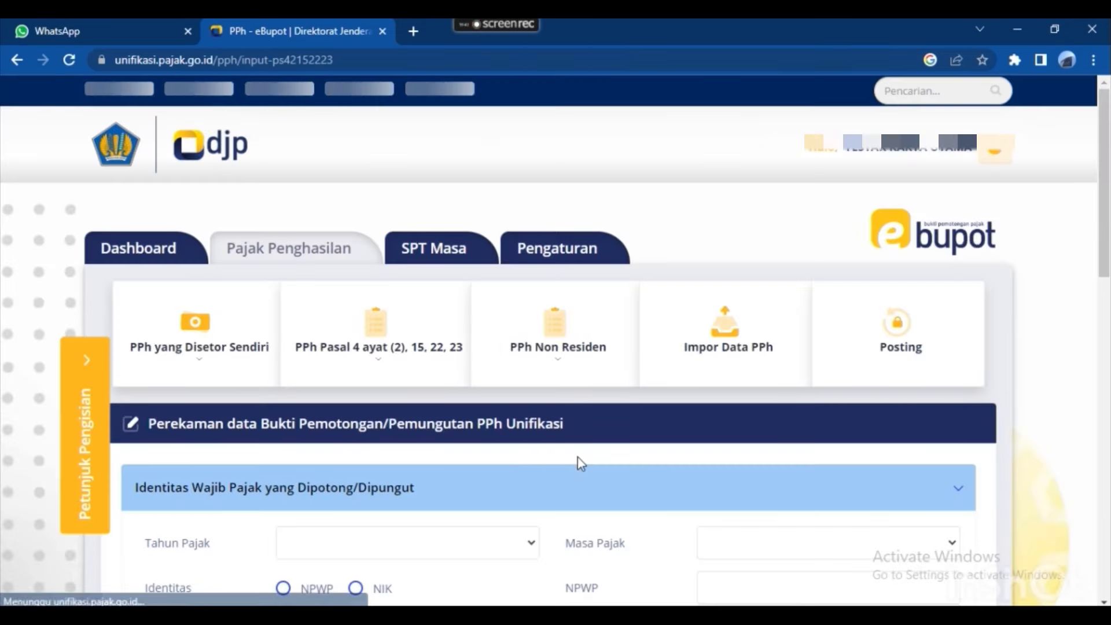
Choose 2023 in Tahun Pajak and Juni in Masa Pajak on the new slip.
{"action": "scroll", "coordinate": [514, 401], "scroll_direction": "down", "scroll_amount": 3}
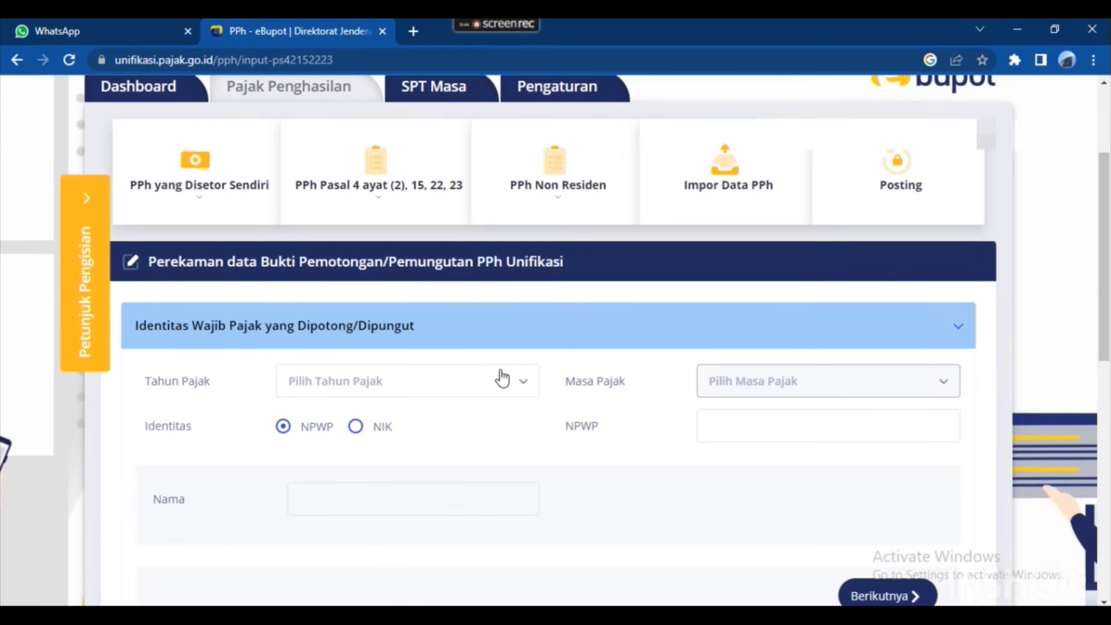
{"action": "left_click", "coordinate": [498, 386]}
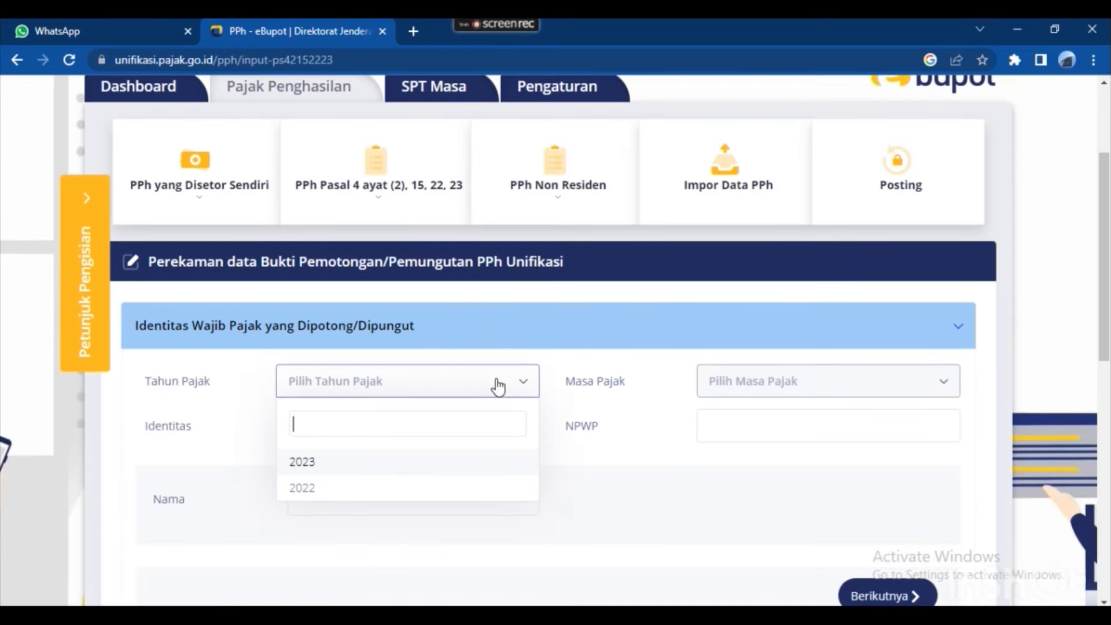
{"action": "left_click", "coordinate": [378, 466]}
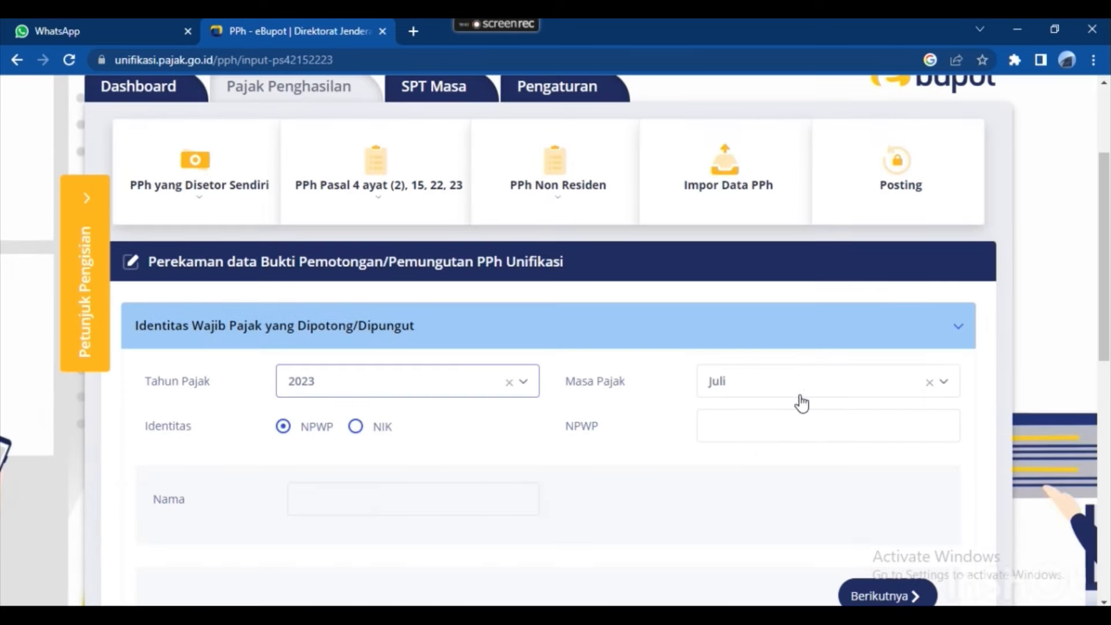
{"action": "left_click", "coordinate": [800, 396]}
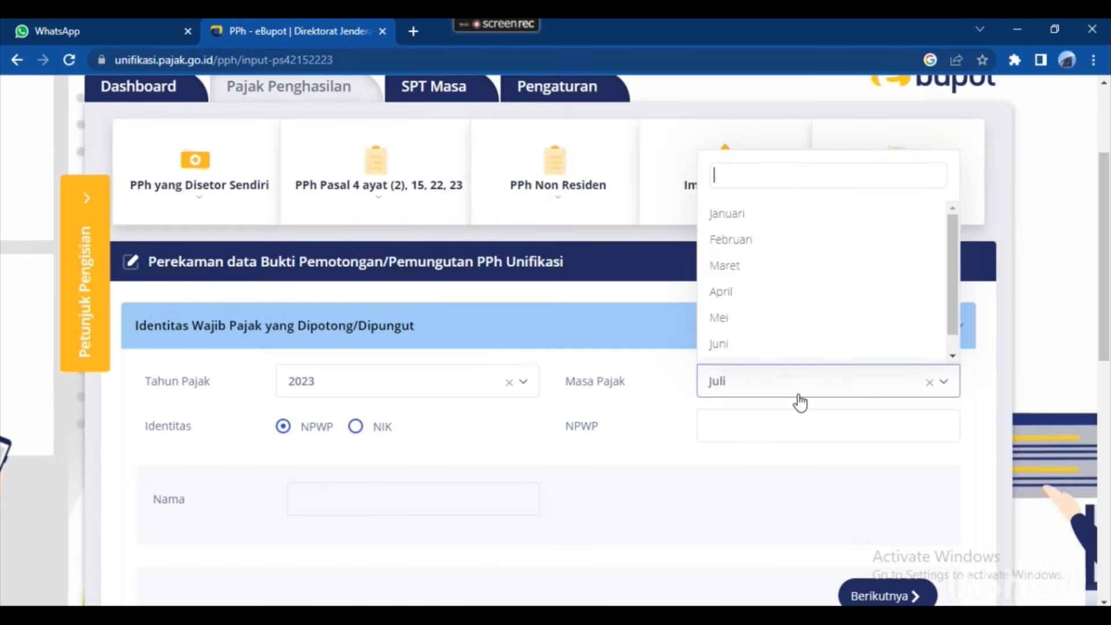
{"action": "left_click", "coordinate": [771, 347]}
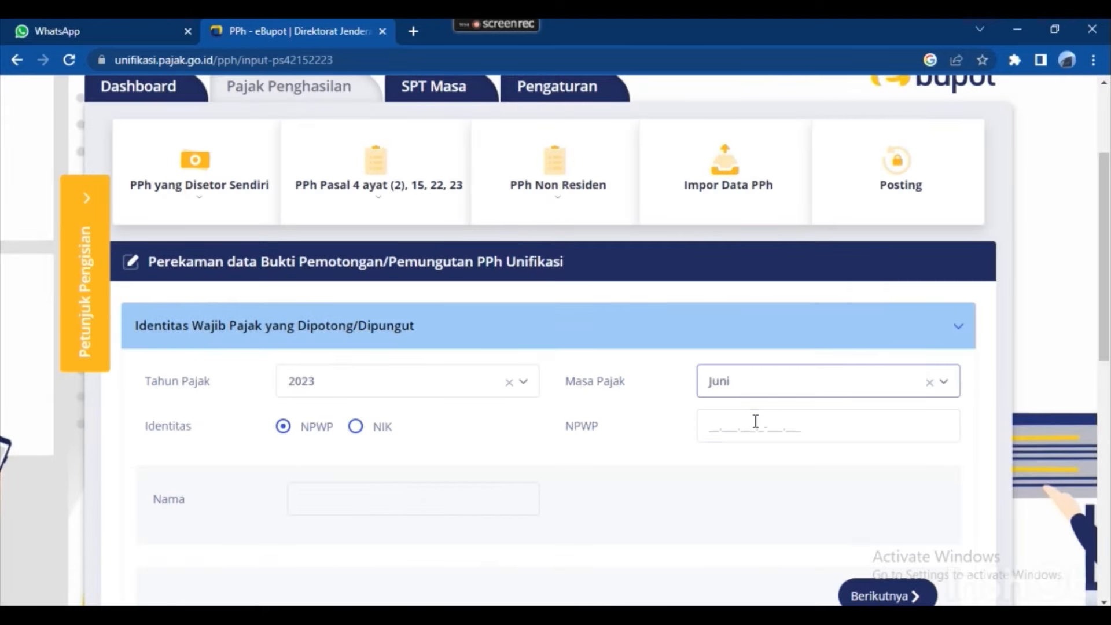
Locate the contractor vendor rows in the Excel recap, near Nama Vendor in I31.
{"action": "left_click", "coordinate": [755, 423]}
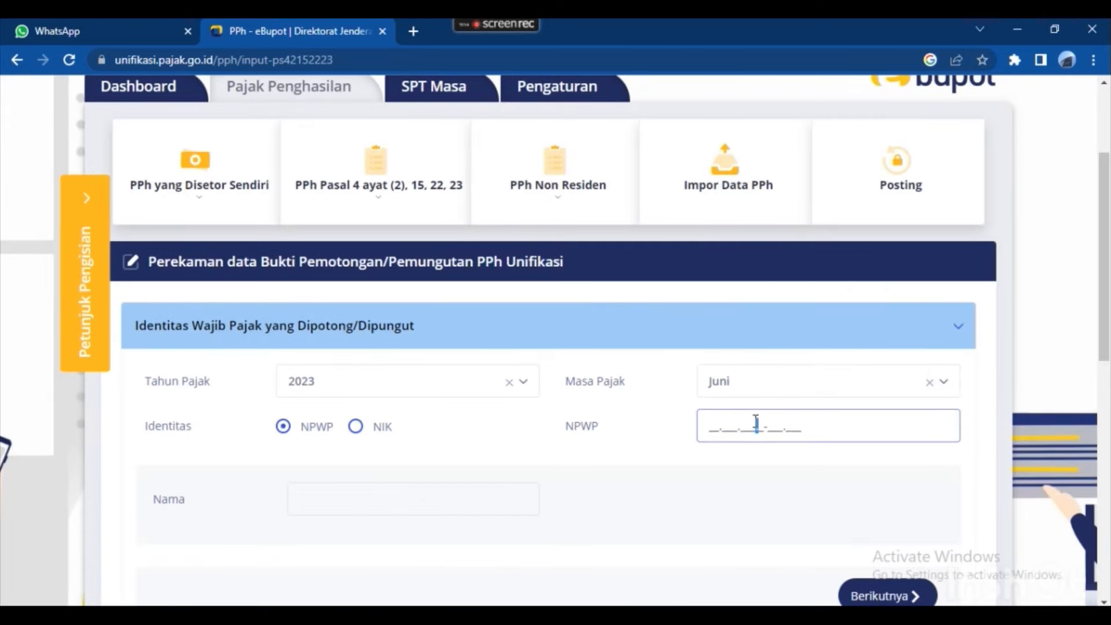
{"action": "key", "text": "alt+Tab"}
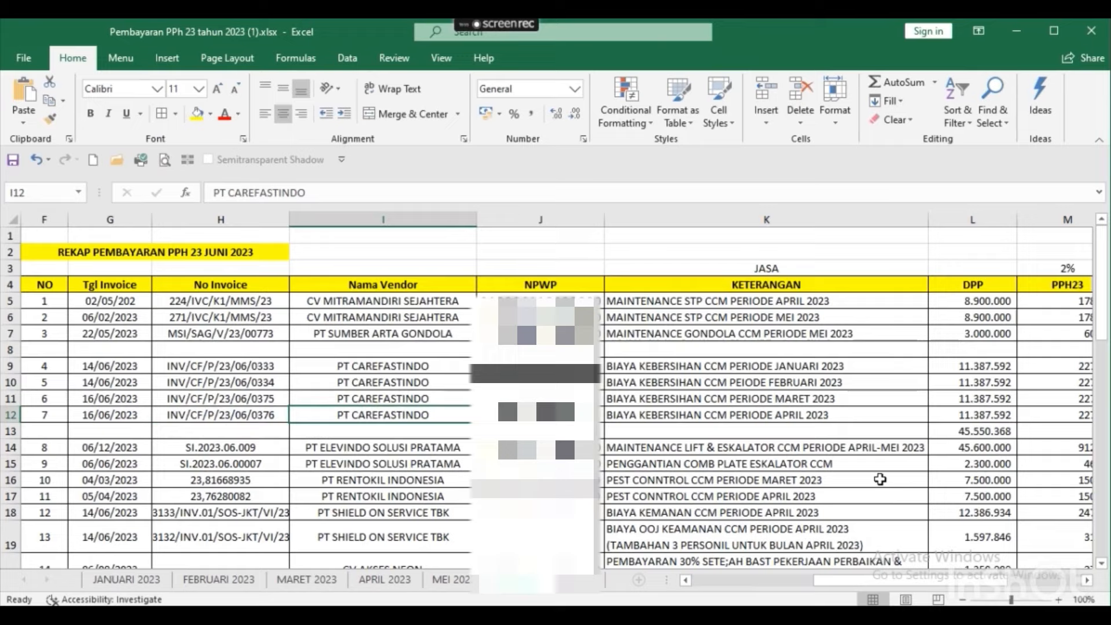
{"action": "key", "text": "Up"}
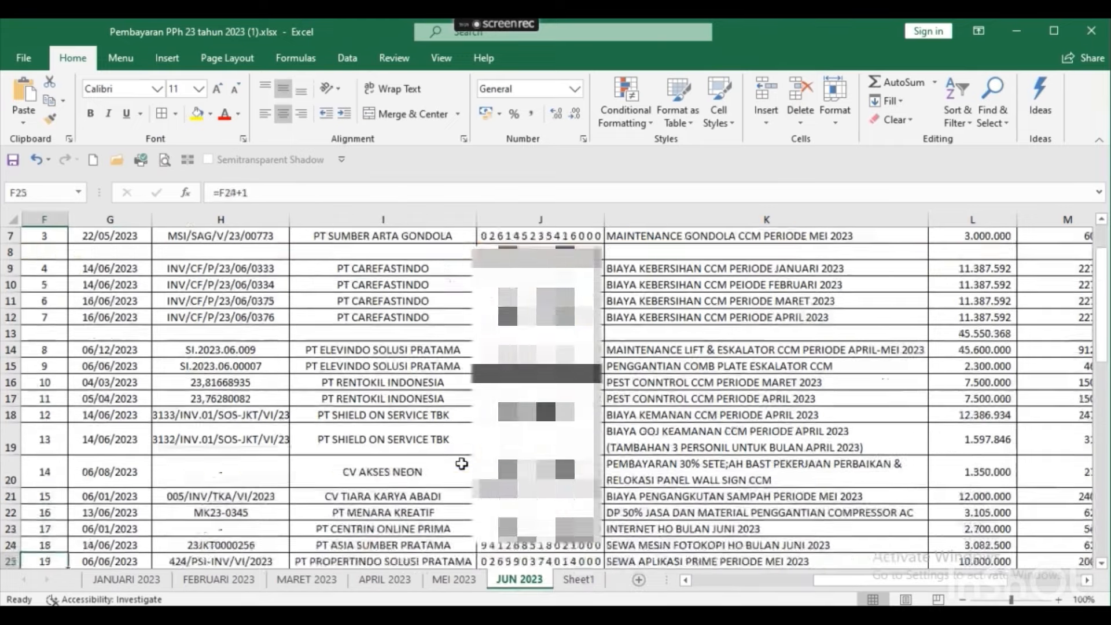
{"action": "key", "text": "Down"}
{"action": "key", "text": "Down"}
{"action": "key", "text": "Down"}
{"action": "key", "text": "Down"}
{"action": "key", "text": "Down"}
{"action": "key", "text": "Down"}
{"action": "key", "text": "Down"}
{"action": "key", "text": "Down"}
{"action": "key", "text": "Down"}
{"action": "key", "text": "Down"}
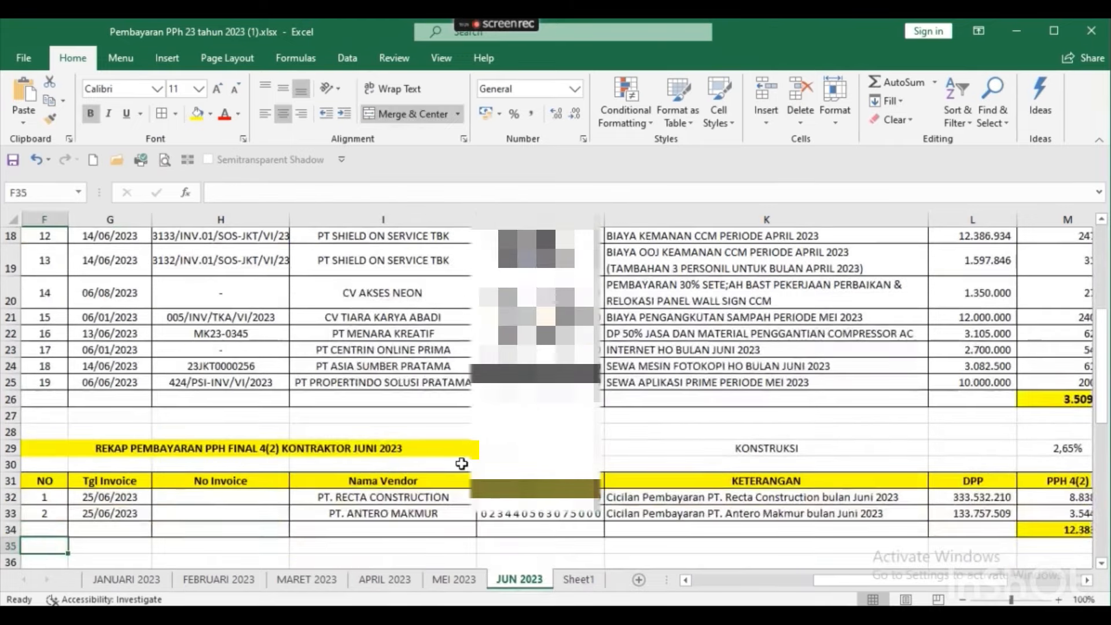
{"action": "key", "text": "Down"}
{"action": "key", "text": "Down"}
{"action": "key", "text": "Right"}
{"action": "key", "text": "Up"}
{"action": "key", "text": "Up"}
{"action": "key", "text": "Up"}
{"action": "key", "text": "Left"}
{"action": "key", "text": "Up"}
{"action": "key", "text": "Up"}
{"action": "key", "text": "Left"}
{"action": "key", "text": "Up"}
{"action": "key", "text": "Right"}
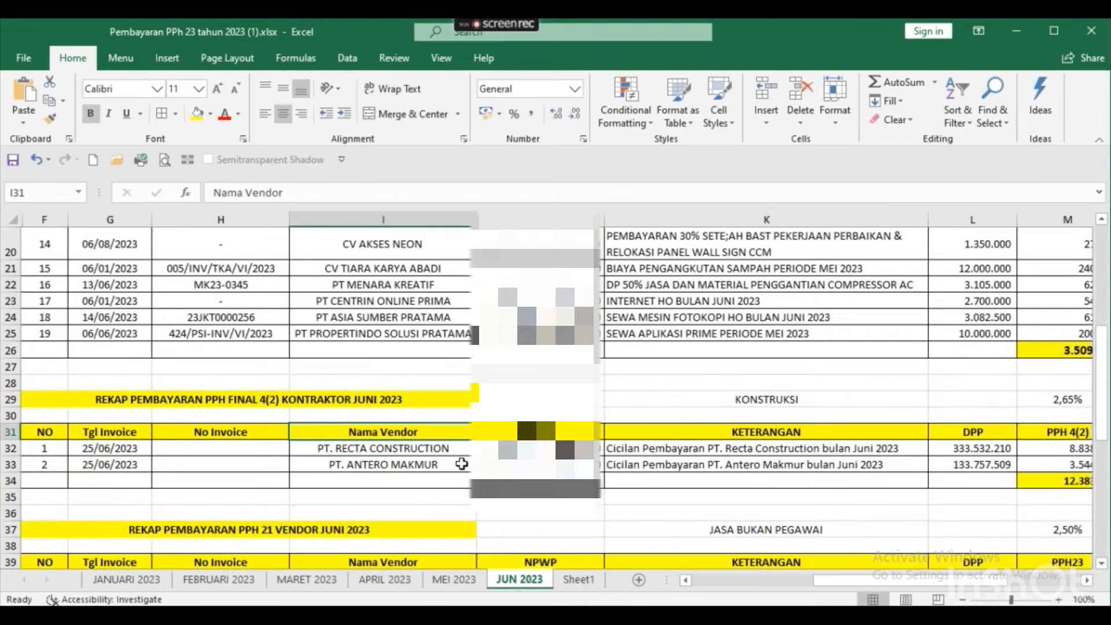
{"action": "key", "text": "alt+Tab"}
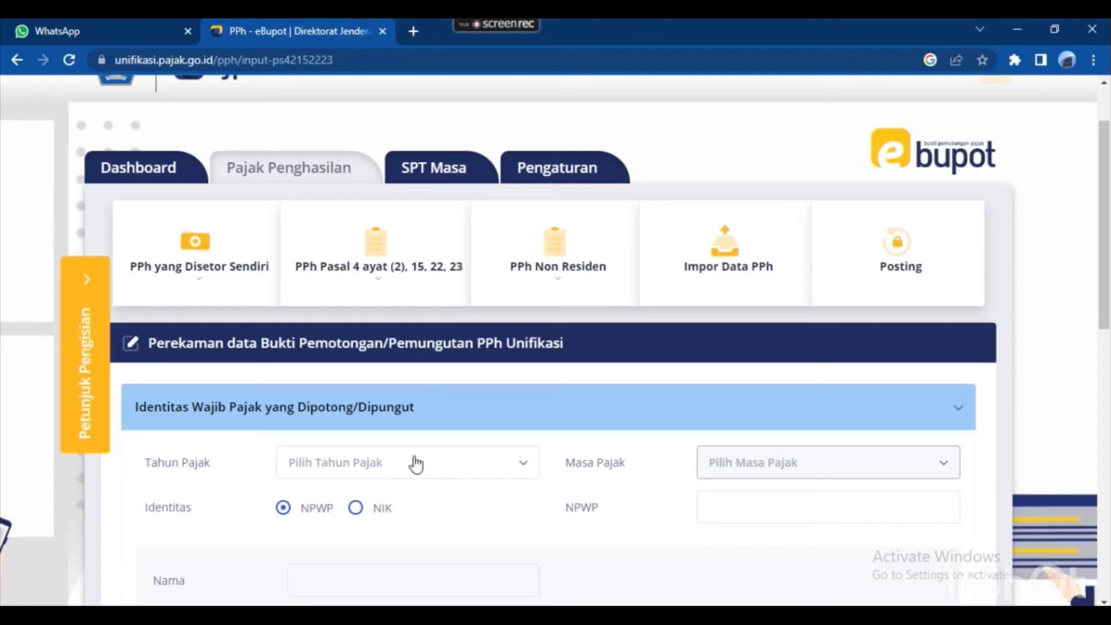
Set the slip's tax year to 2023 and tax period to Juni again.
{"action": "left_click", "coordinate": [420, 478]}
{"action": "left_click", "coordinate": [321, 550]}
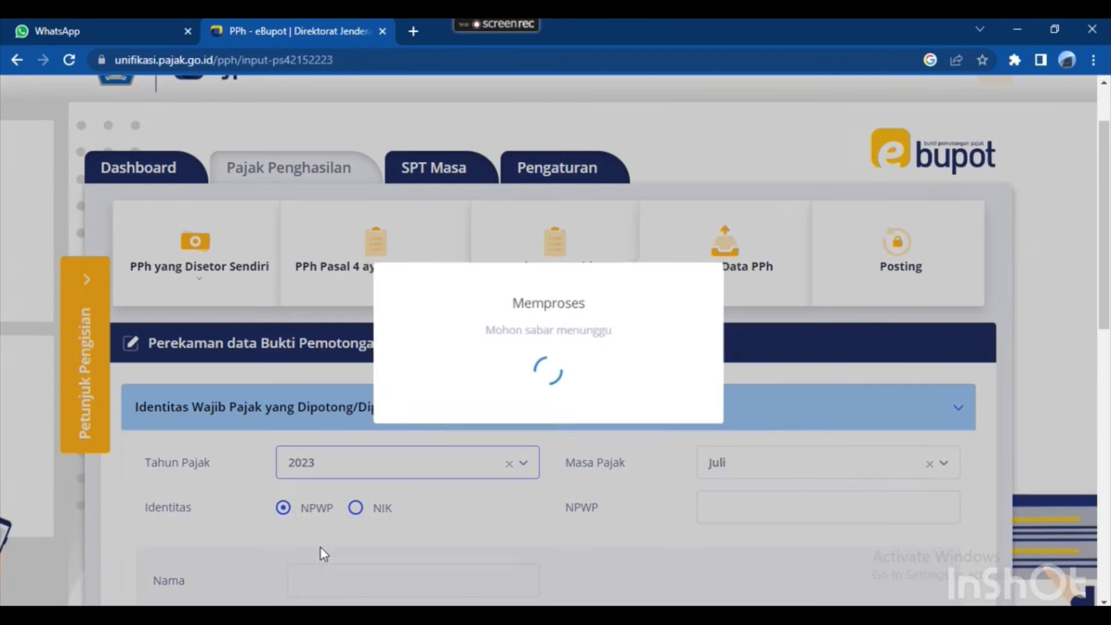
{"action": "scroll", "coordinate": [775, 443], "scroll_direction": "down", "scroll_amount": 1}
{"action": "left_click", "coordinate": [814, 387]}
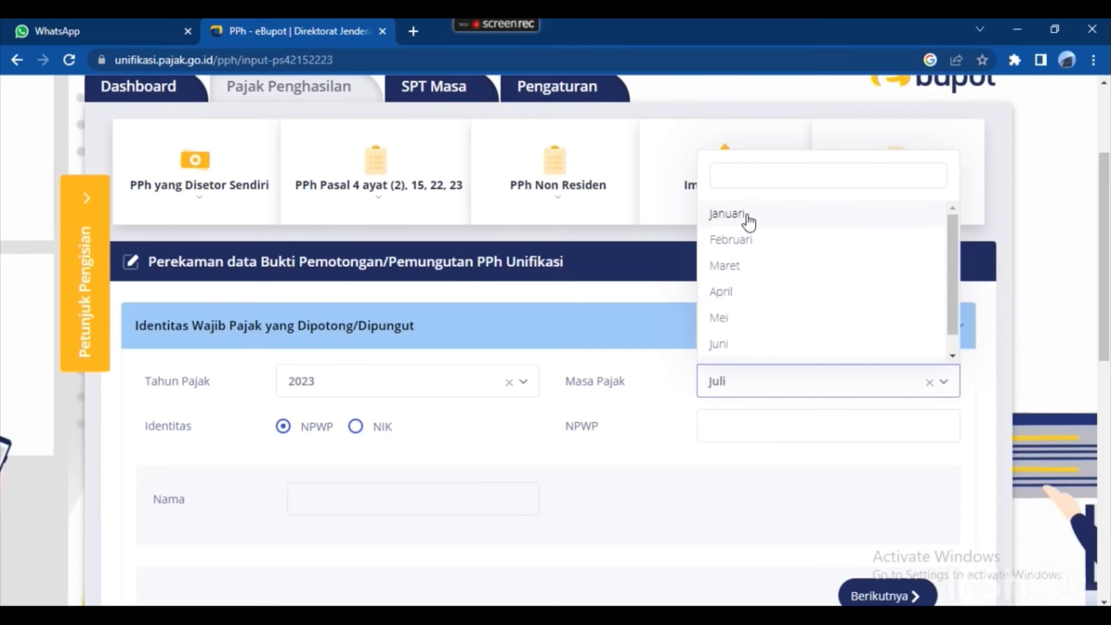
{"action": "left_click", "coordinate": [750, 347]}
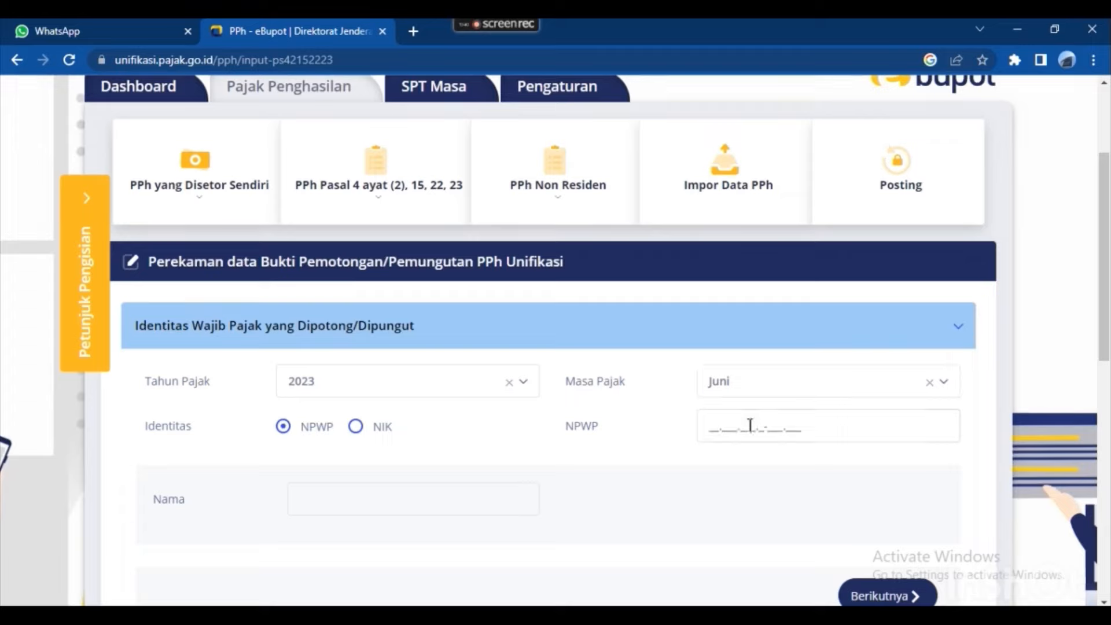
Paste the vendor's NPWP from Excel cell J32 so RECTA CONSTRUCTION fills in.
{"action": "left_click", "coordinate": [749, 425]}
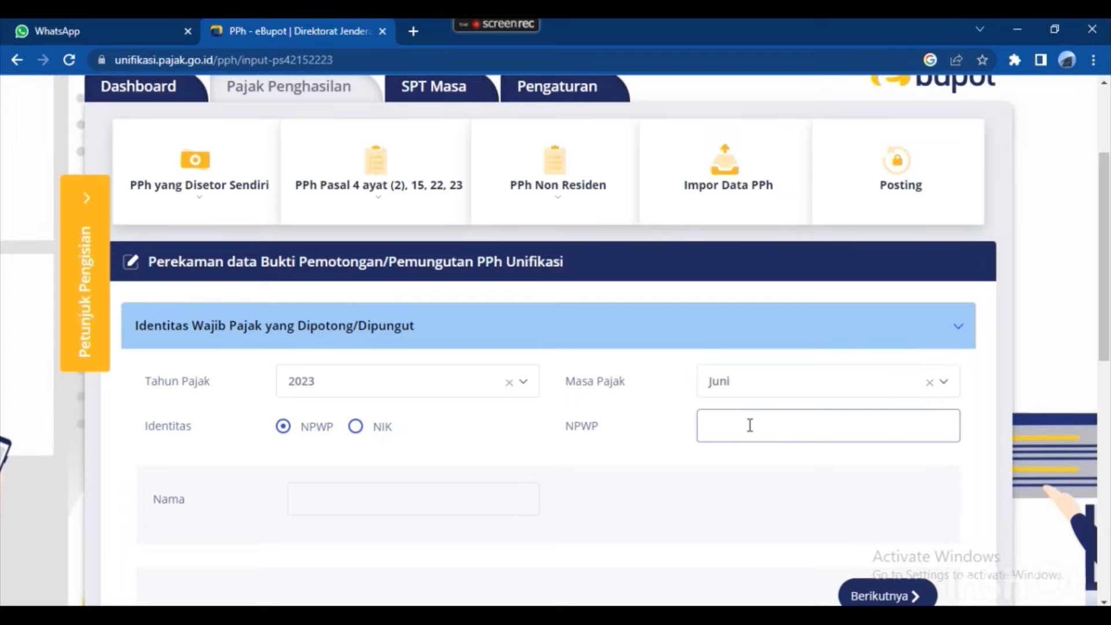
{"action": "key", "text": "alt+Tab"}
{"action": "key", "text": "Right"}
{"action": "key", "text": "Down"}
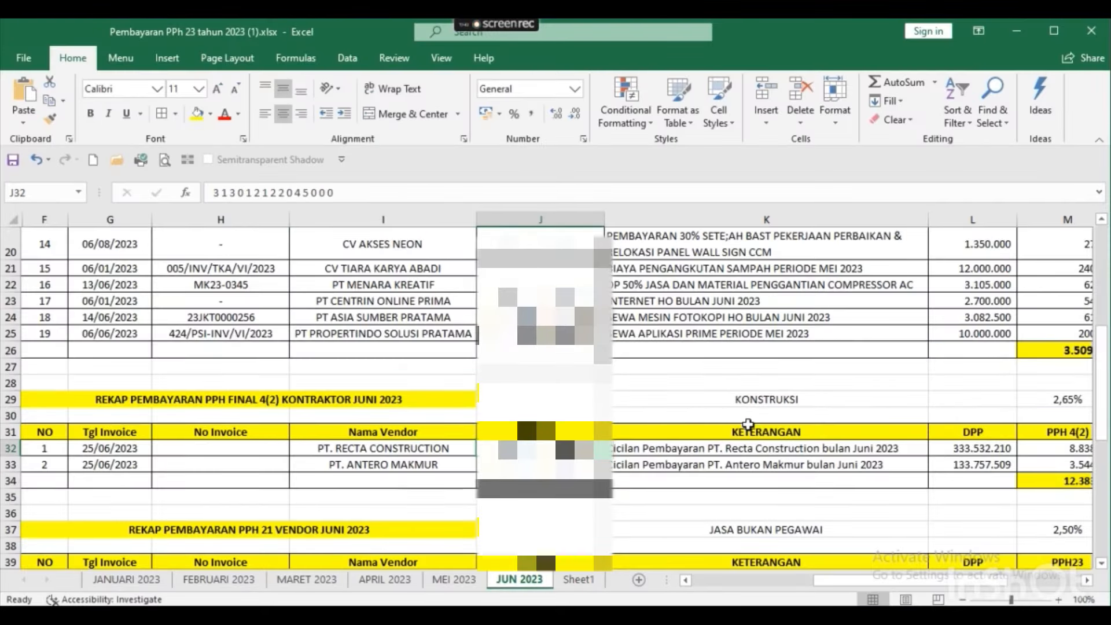
{"action": "key", "text": "F2"}
{"action": "key", "text": "shift+Left"}
{"action": "key", "text": "shift+Left"}
{"action": "key", "text": "shift+Left"}
{"action": "key", "text": "shift+Left"}
{"action": "key", "text": "shift+Left"}
{"action": "key", "text": "shift+Left"}
{"action": "key", "text": "shift+Left"}
{"action": "key", "text": "shift+Left"}
{"action": "key", "text": "shift+Left"}
{"action": "key", "text": "shift+Left"}
{"action": "key", "text": "shift+Left"}
{"action": "key", "text": "shift+Left"}
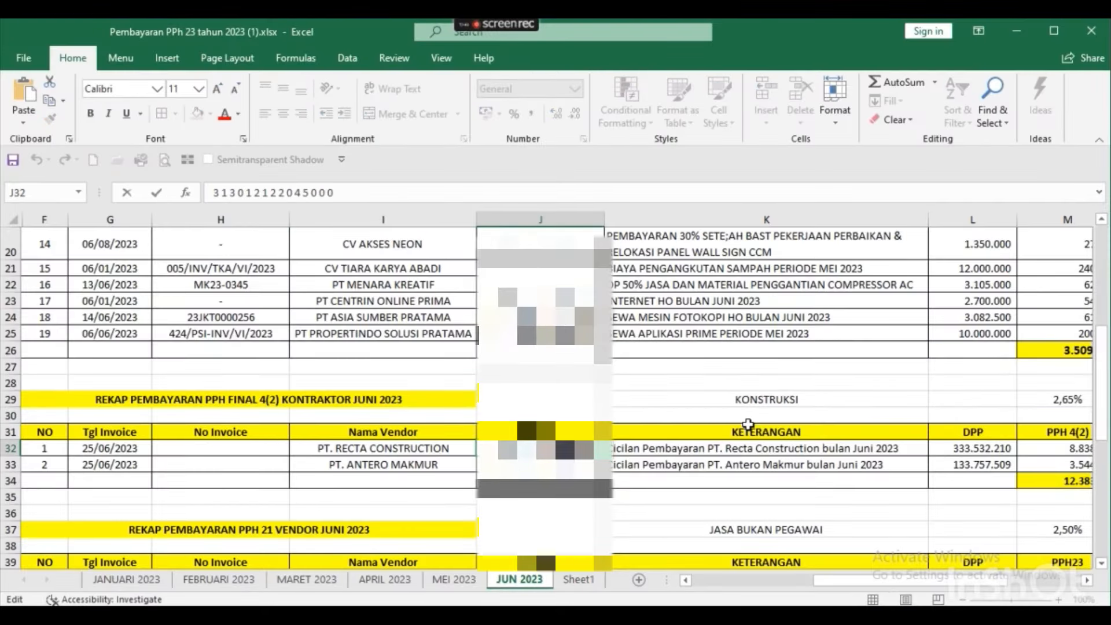
{"action": "key", "text": "alt+Tab"}
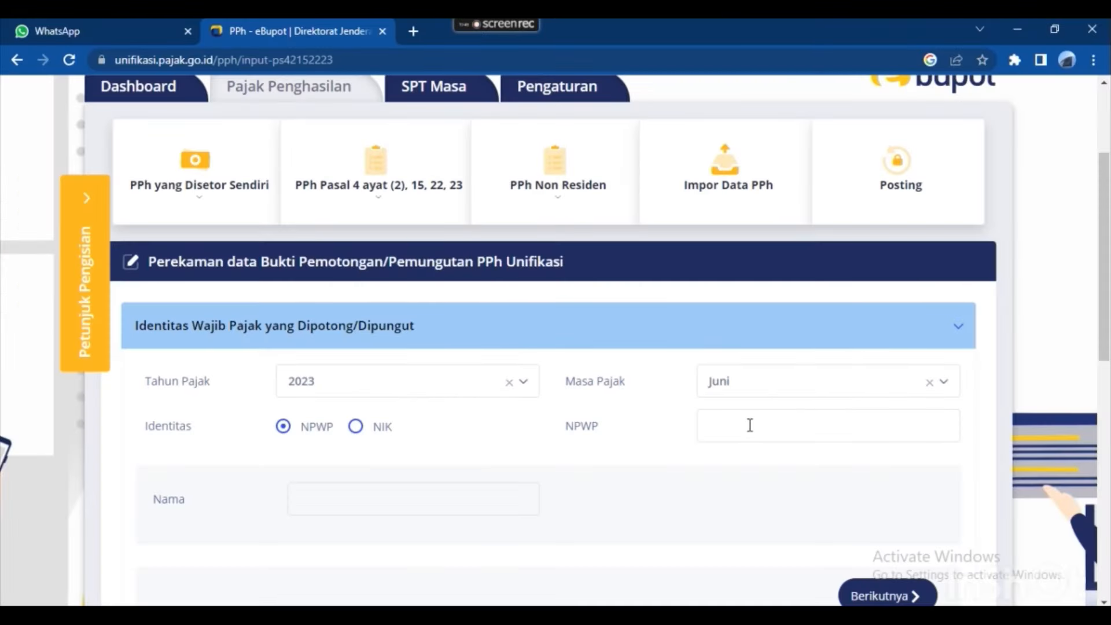
{"action": "left_click", "coordinate": [750, 426]}
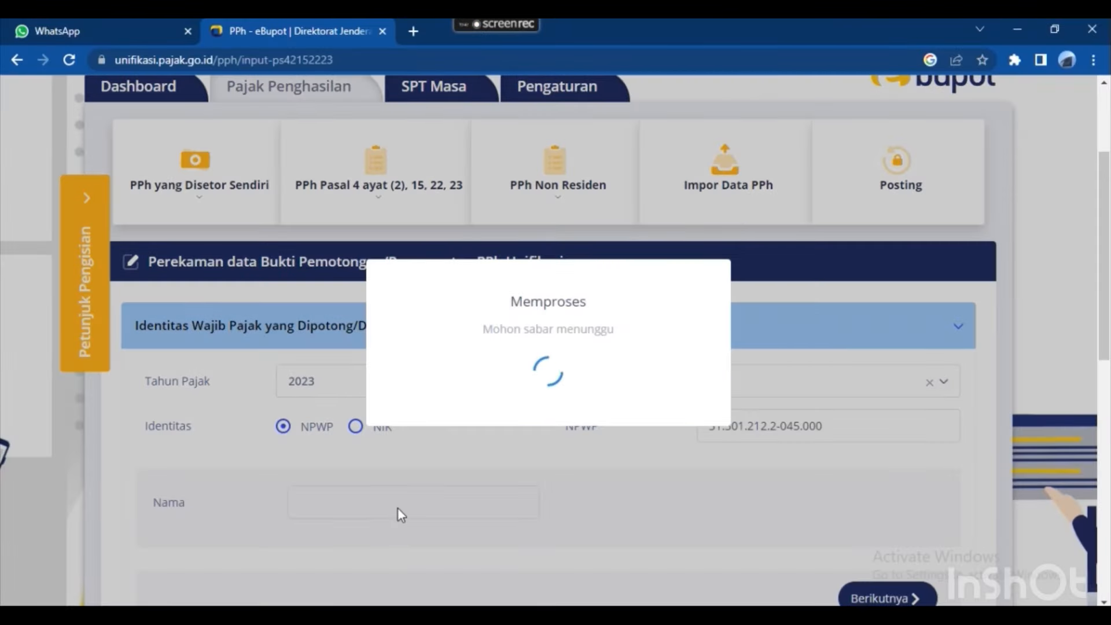
{"action": "scroll", "coordinate": [848, 481], "scroll_direction": "down", "scroll_amount": 2}
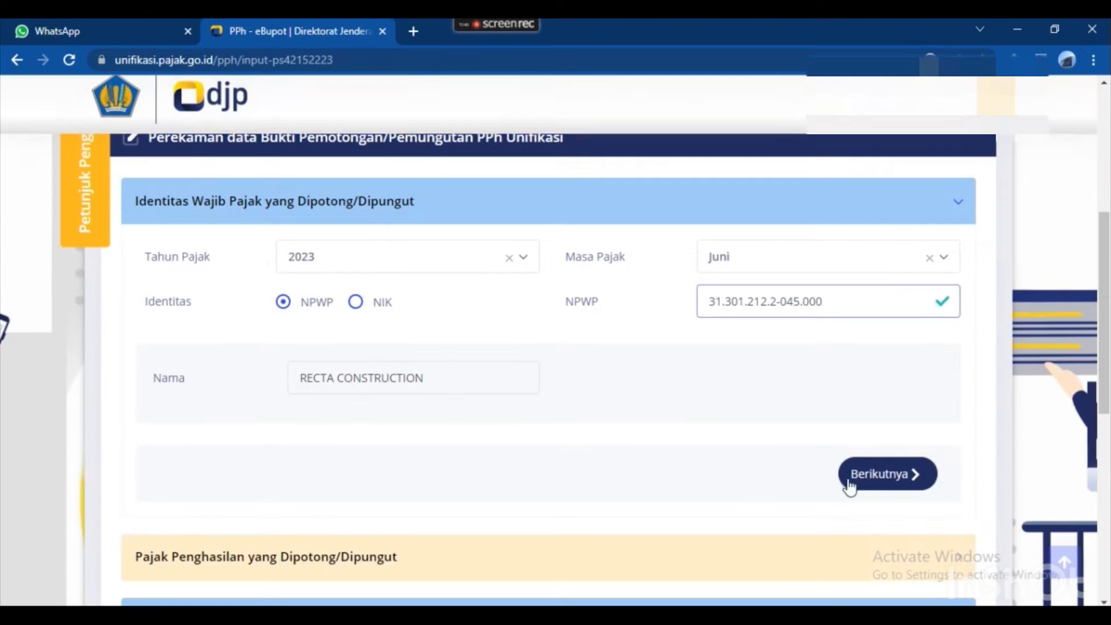
In the income tax section, find 'konstruksi' and select tax object code 28-409-25.
{"action": "left_click", "coordinate": [866, 478]}
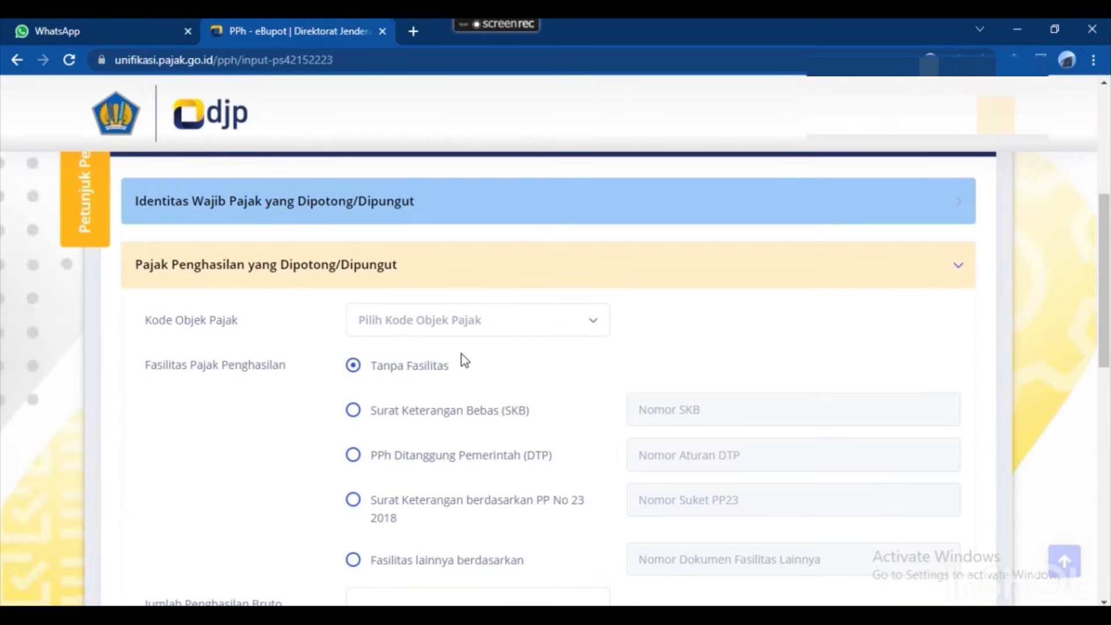
{"action": "left_click", "coordinate": [463, 328]}
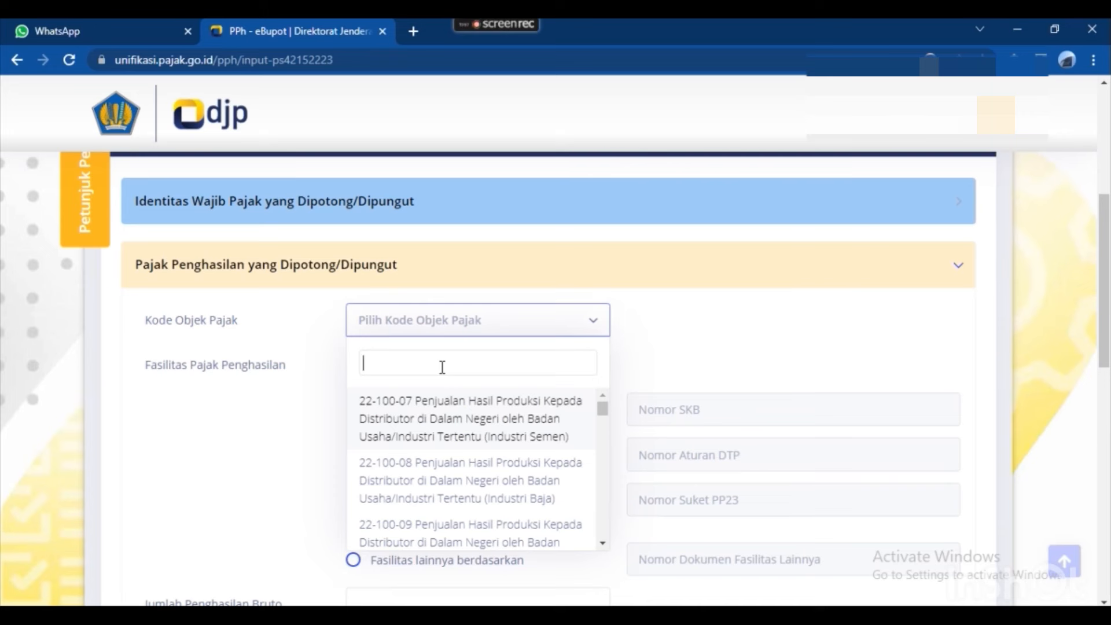
{"action": "type", "text": "sewa"}
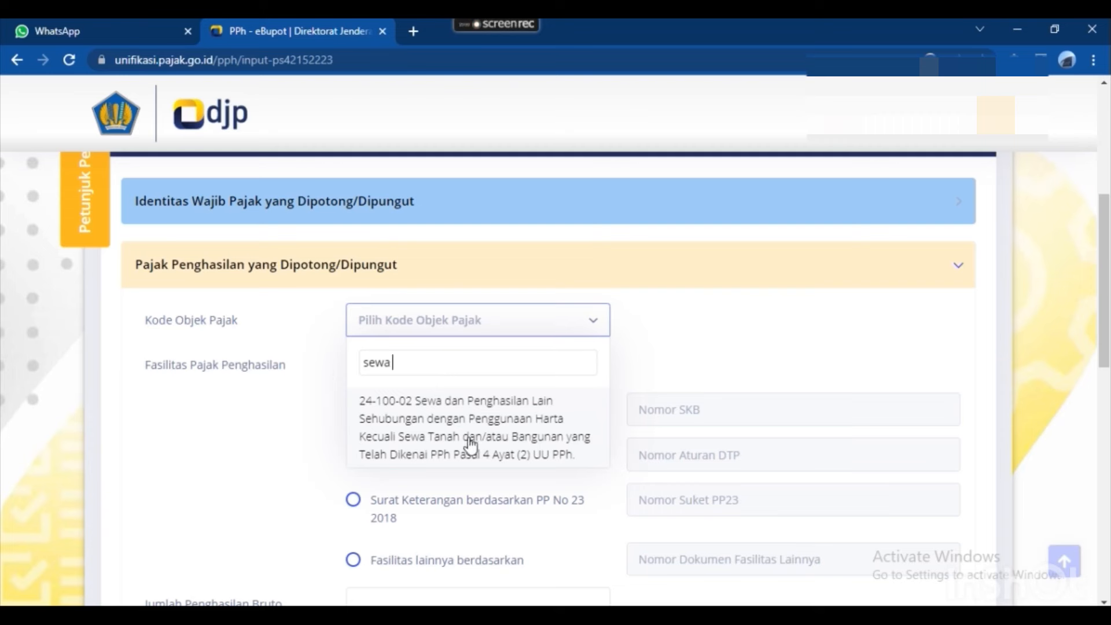
{"action": "key", "text": "BackSpace"}
{"action": "key", "text": "BackSpace"}
{"action": "key", "text": "BackSpace"}
{"action": "key", "text": "BackSpace"}
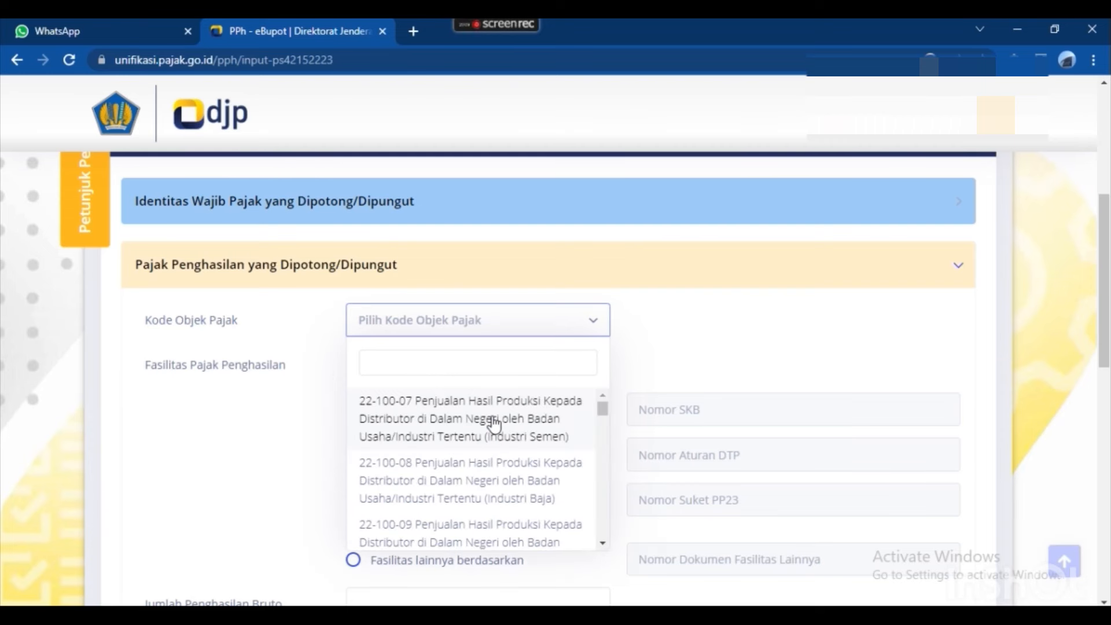
{"action": "type", "text": "jasa konstru"}
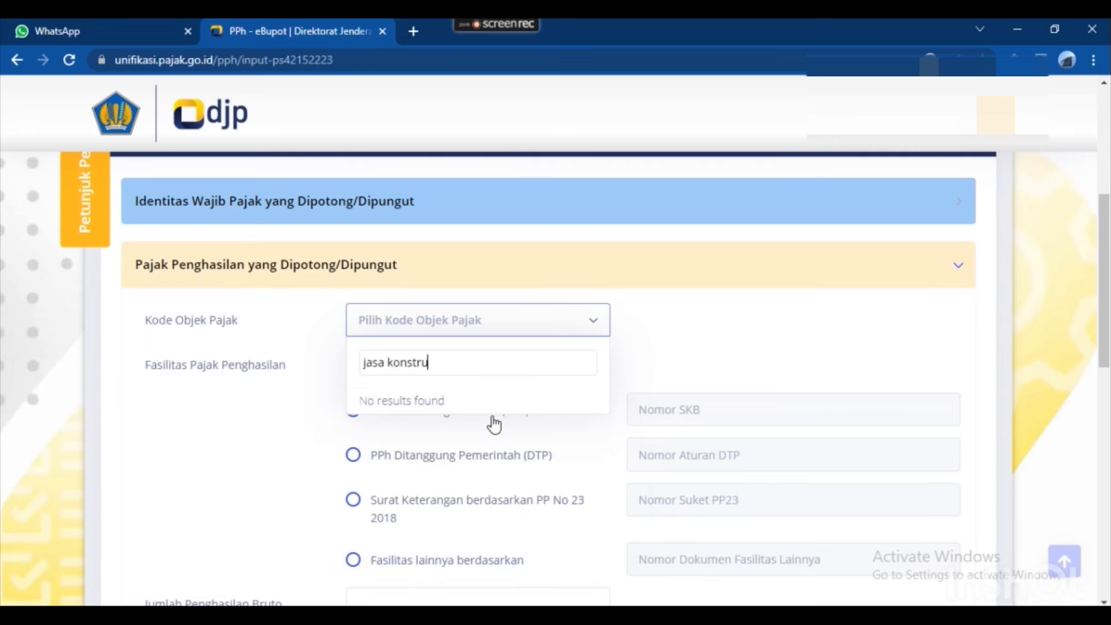
{"action": "type", "text": "ksi"}
{"action": "key", "text": "BackSpace"}
{"action": "key", "text": "BackSpace"}
{"action": "key", "text": "BackSpace"}
{"action": "key", "text": "BackSpace"}
{"action": "key", "text": "BackSpace"}
{"action": "key", "text": "BackSpace"}
{"action": "key", "text": "BackSpace"}
{"action": "key", "text": "BackSpace"}
{"action": "key", "text": "BackSpace"}
{"action": "key", "text": "BackSpace"}
{"action": "key", "text": "BackSpace"}
{"action": "key", "text": "BackSpace"}
{"action": "key", "text": "BackSpace"}
{"action": "key", "text": "BackSpace"}
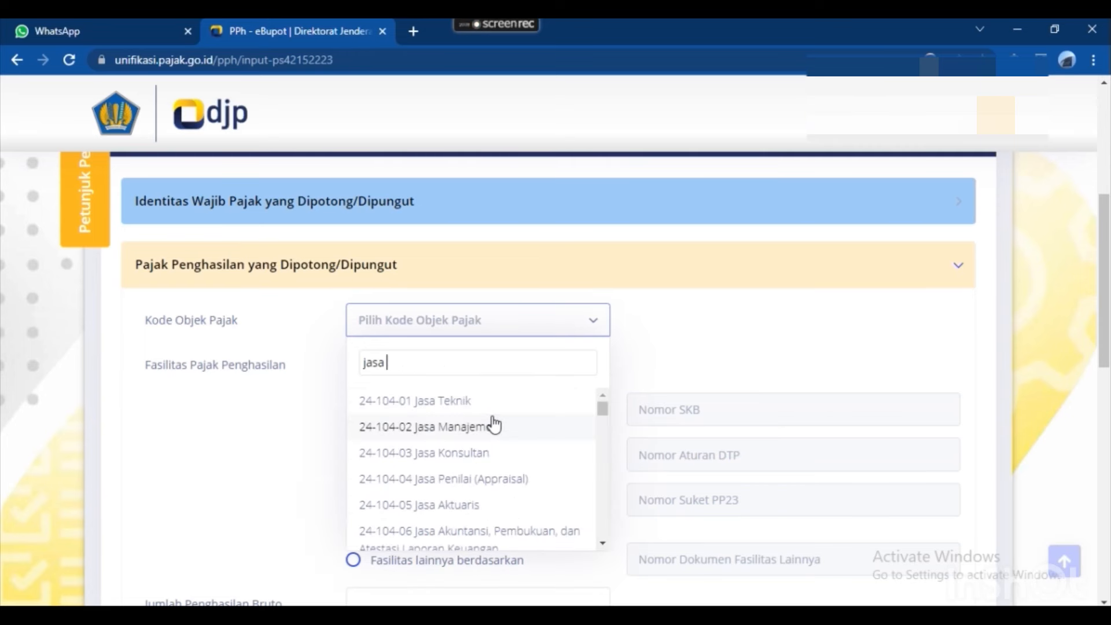
{"action": "type", "text": "kons"}
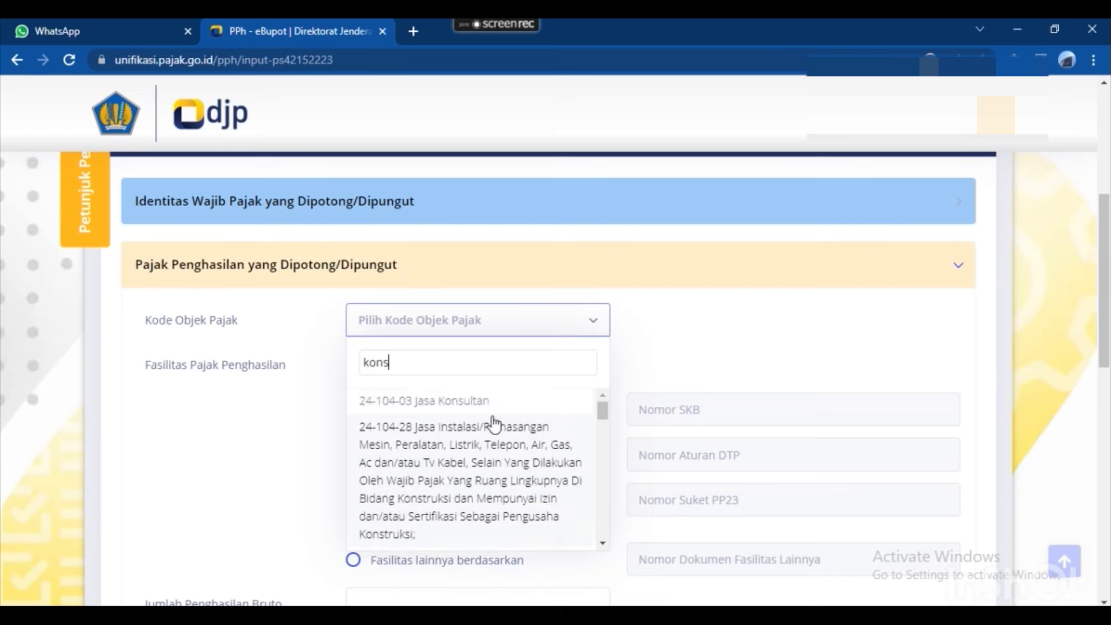
{"action": "type", "text": "truksi"}
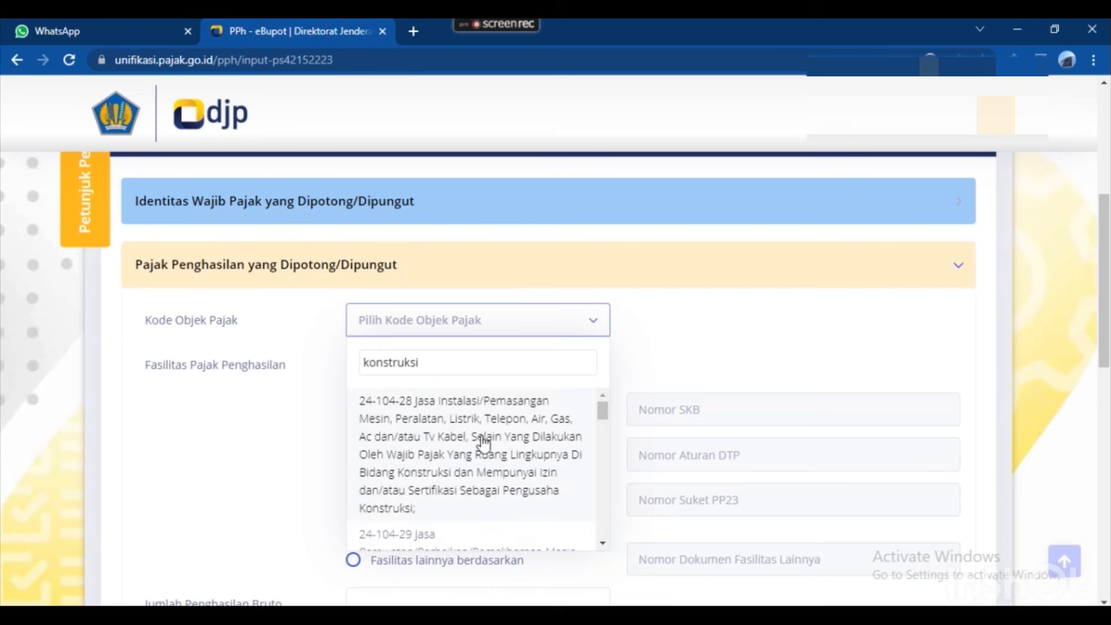
{"action": "scroll", "coordinate": [491, 443], "scroll_direction": "down", "scroll_amount": 1}
{"action": "scroll", "coordinate": [533, 471], "scroll_direction": "down", "scroll_amount": 1}
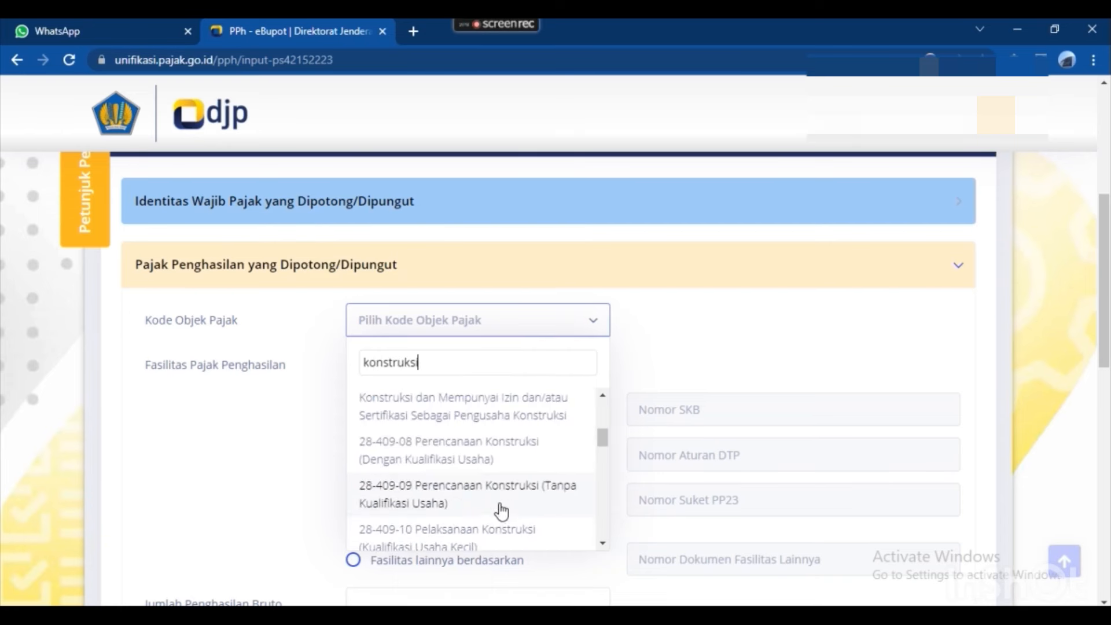
{"action": "scroll", "coordinate": [514, 466], "scroll_direction": "down", "scroll_amount": 3}
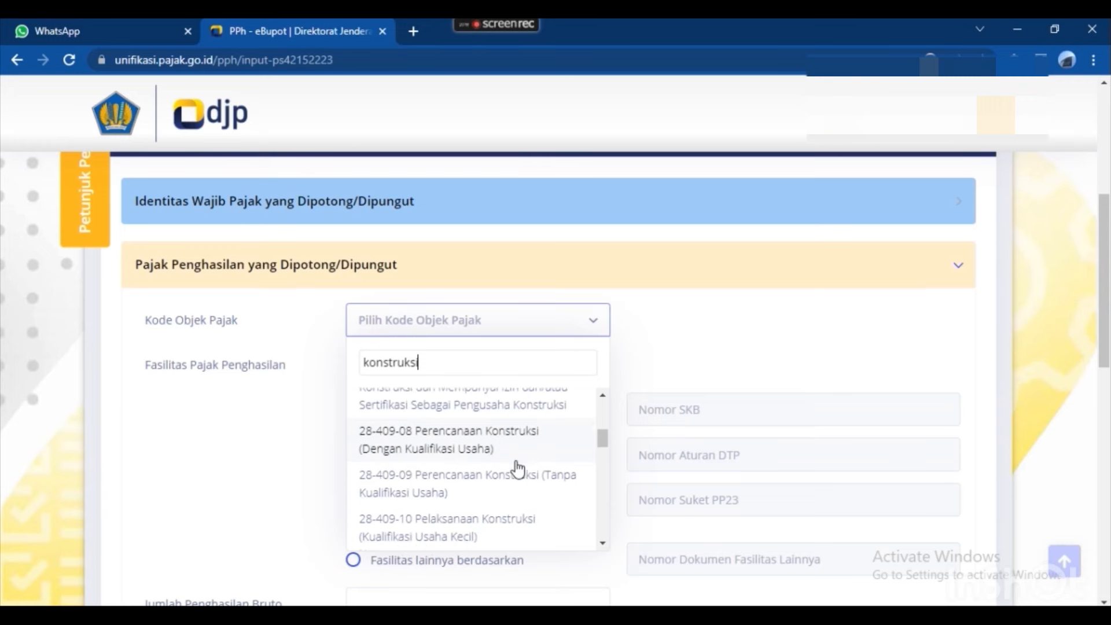
{"action": "scroll", "coordinate": [512, 471], "scroll_direction": "down", "scroll_amount": 8}
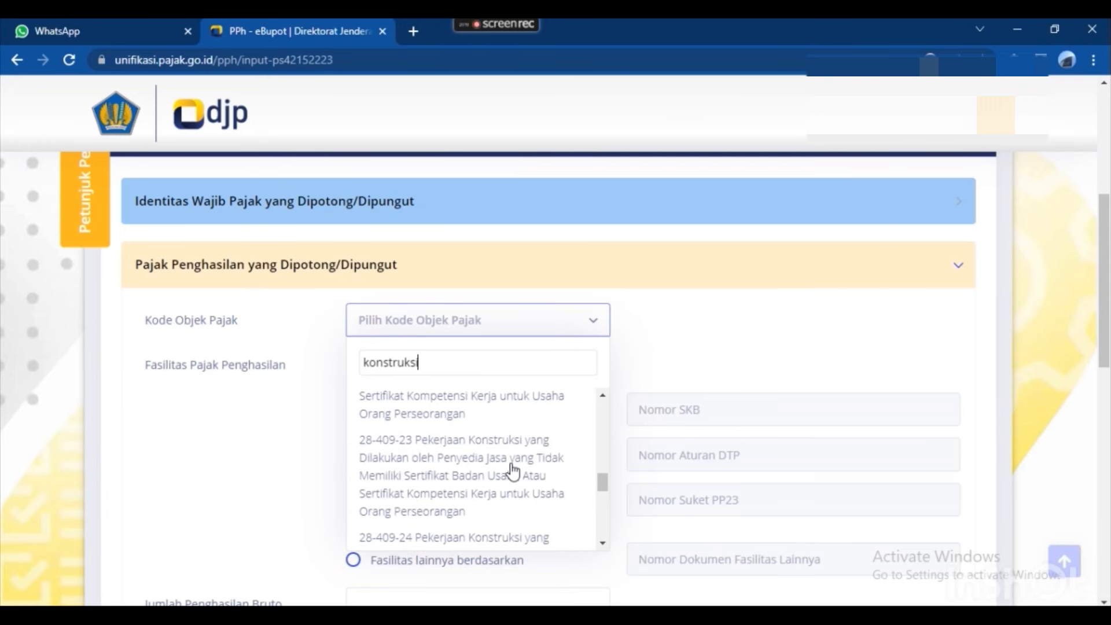
{"action": "scroll", "coordinate": [500, 496], "scroll_direction": "down", "scroll_amount": 1}
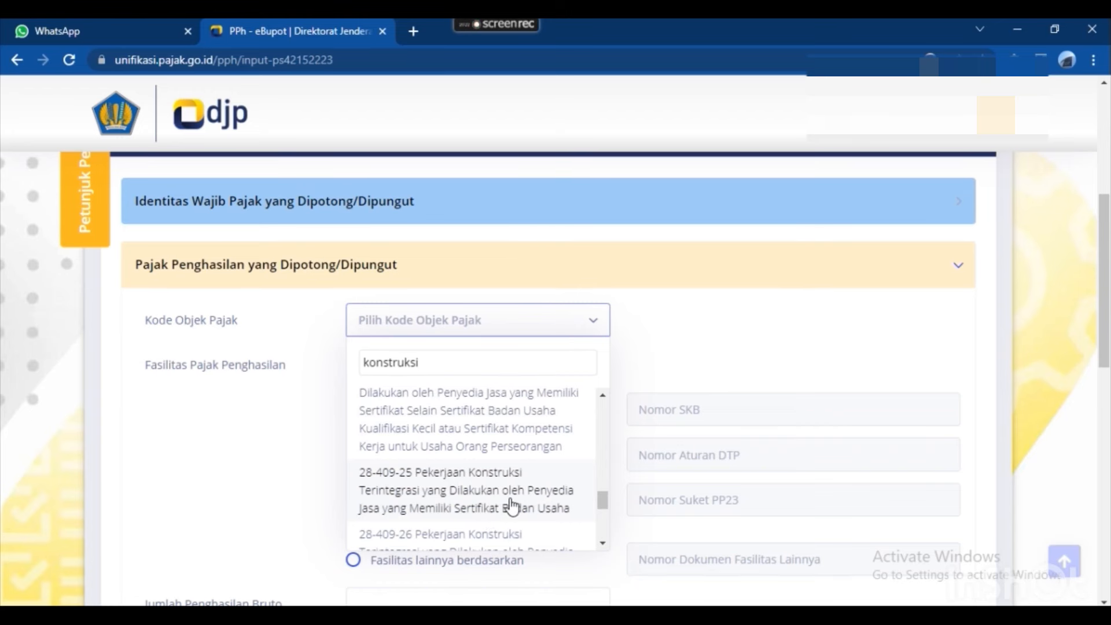
{"action": "left_click", "coordinate": [512, 506]}
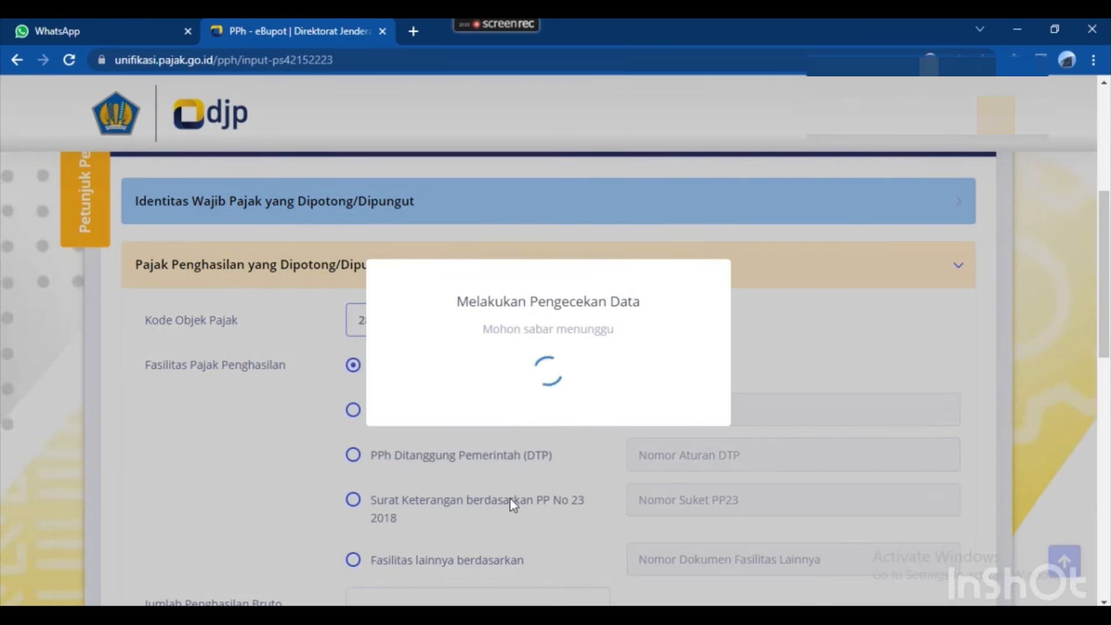
Copy gross income 333.532.210 from Excel cell L32 into Jumlah Penghasilan Bruto.
{"action": "scroll", "coordinate": [512, 481], "scroll_direction": "down", "scroll_amount": 1}
{"action": "scroll", "coordinate": [512, 480], "scroll_direction": "down", "scroll_amount": 3}
{"action": "scroll", "coordinate": [516, 377], "scroll_direction": "up", "scroll_amount": 1}
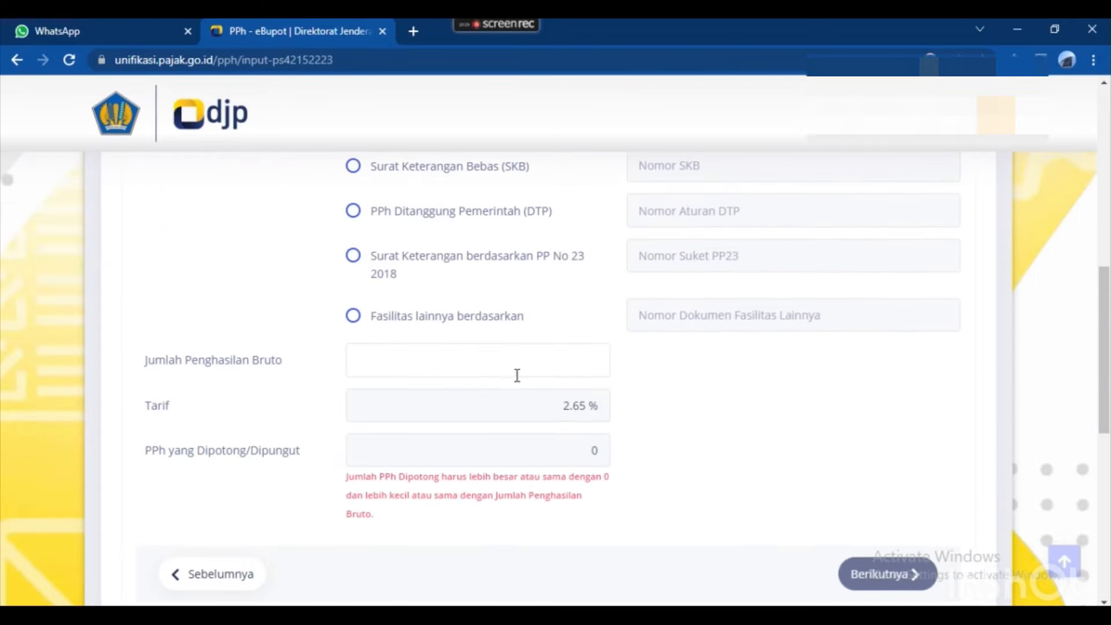
{"action": "left_click", "coordinate": [517, 356]}
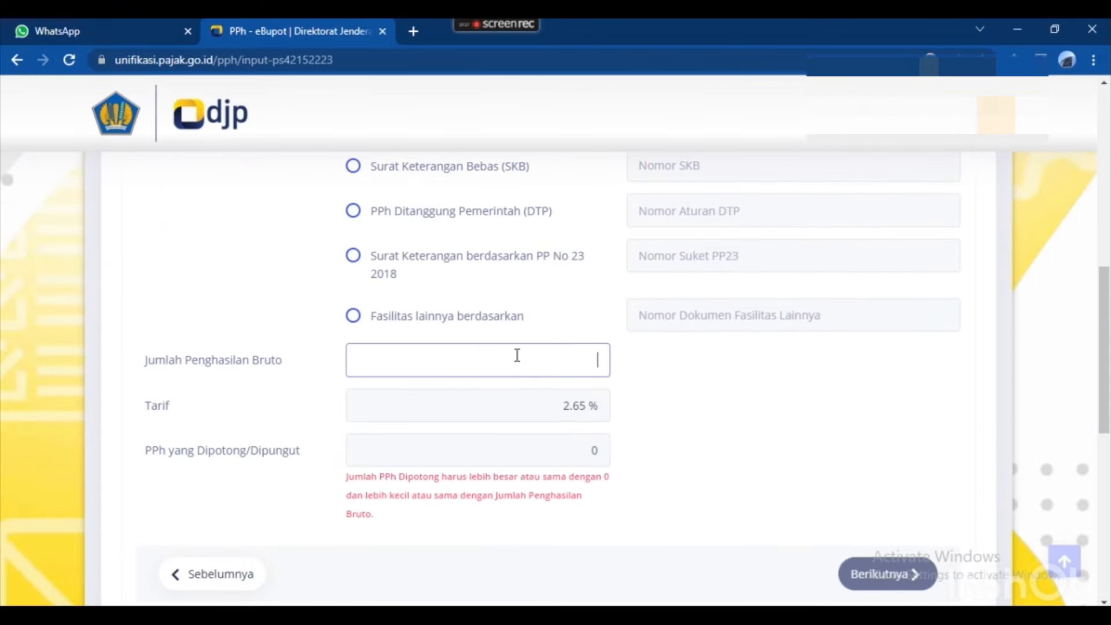
{"action": "key", "text": "alt+Tab"}
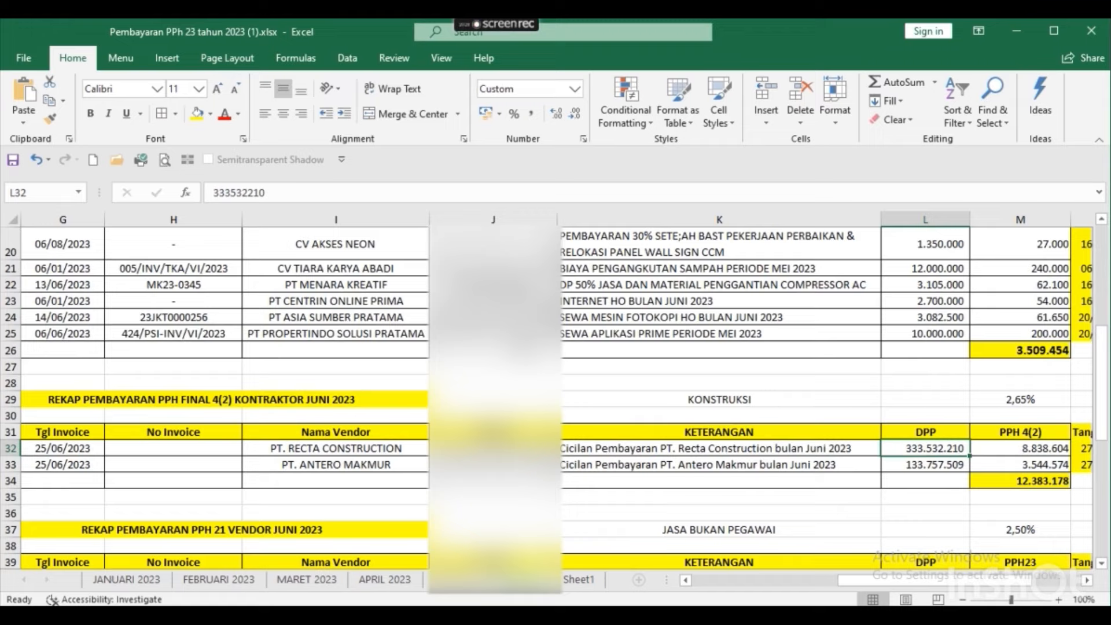
{"action": "key", "text": "F2"}
{"action": "key", "text": "shift+Home"}
{"action": "key", "text": "alt+Tab"}
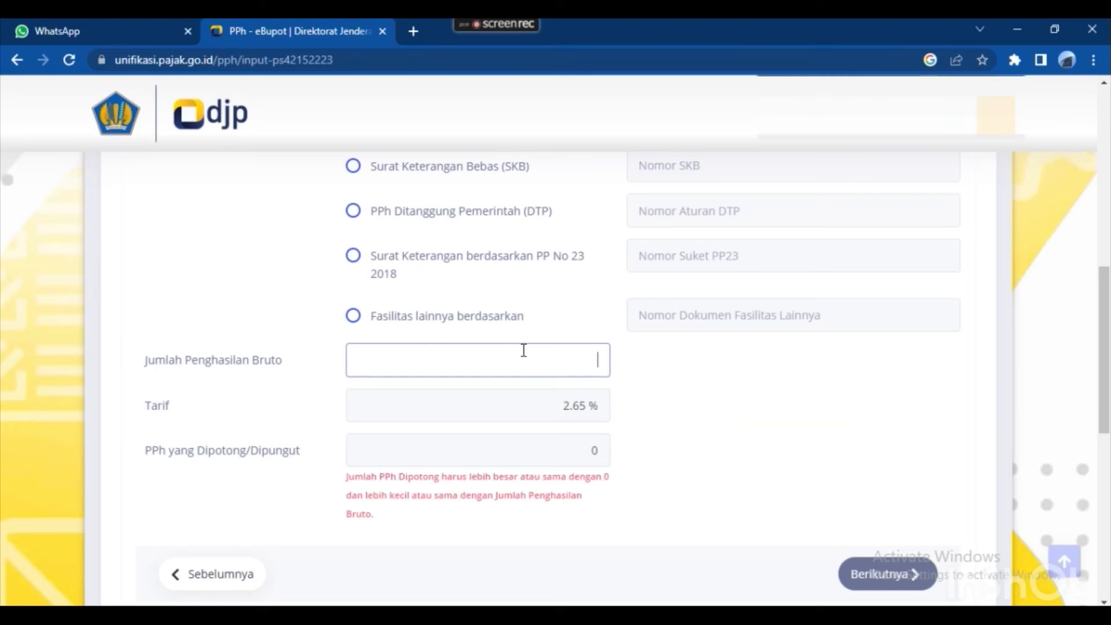
{"action": "type", "text": "333.532.210"}
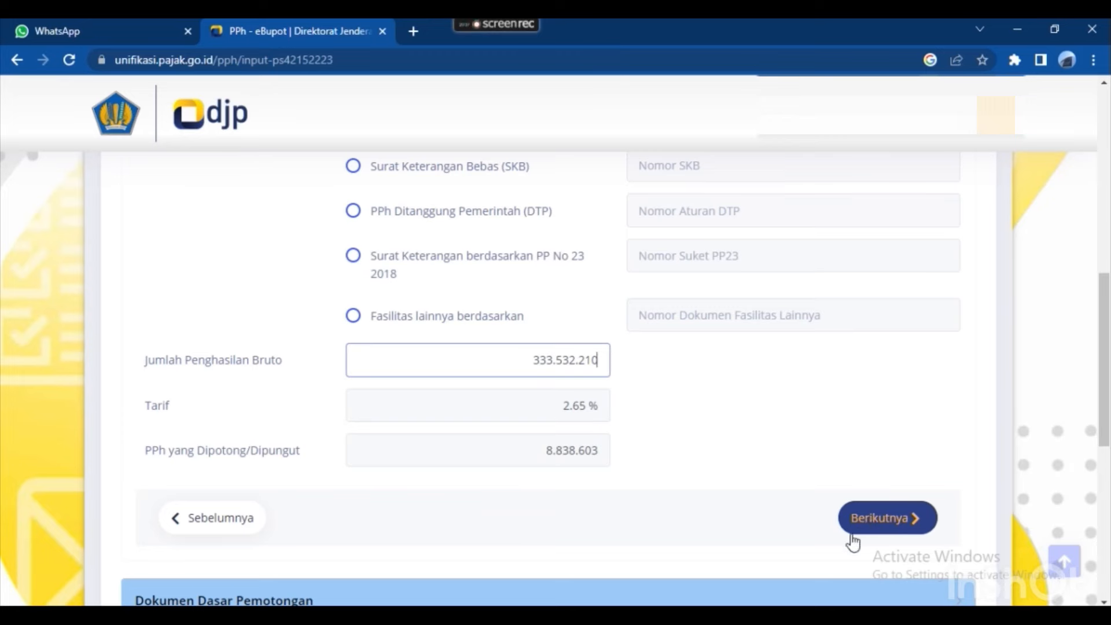
{"action": "left_click", "coordinate": [887, 520]}
Add an Invoice basis document and begin its number with 'Cicilan Pembay'.
{"action": "scroll", "coordinate": [694, 330], "scroll_direction": "up", "scroll_amount": 4}
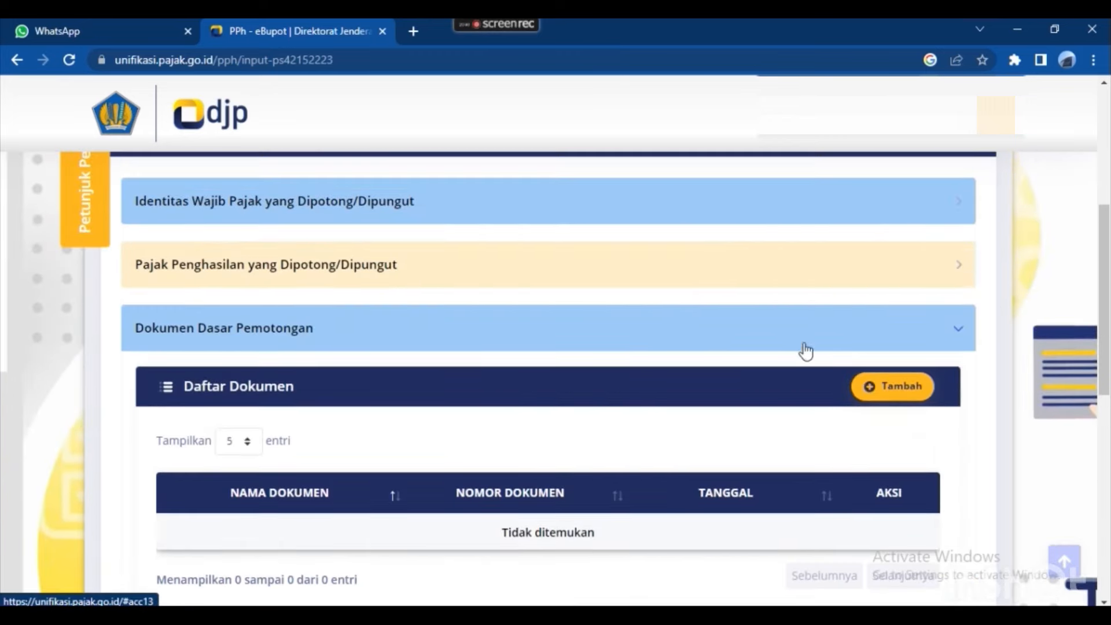
{"action": "left_click", "coordinate": [877, 392]}
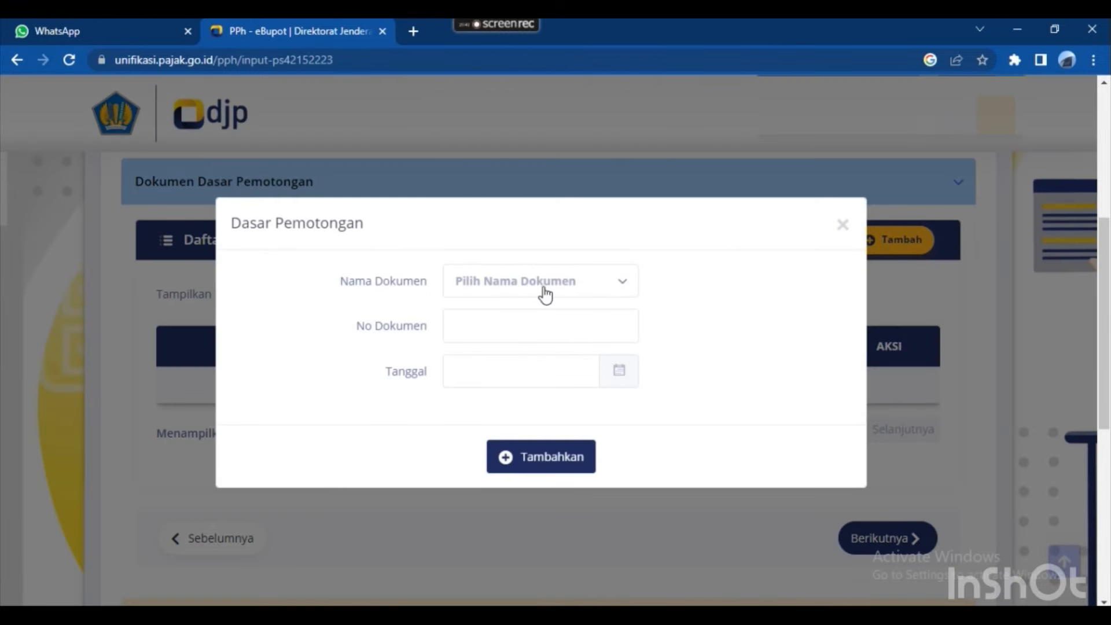
{"action": "left_click", "coordinate": [544, 289]}
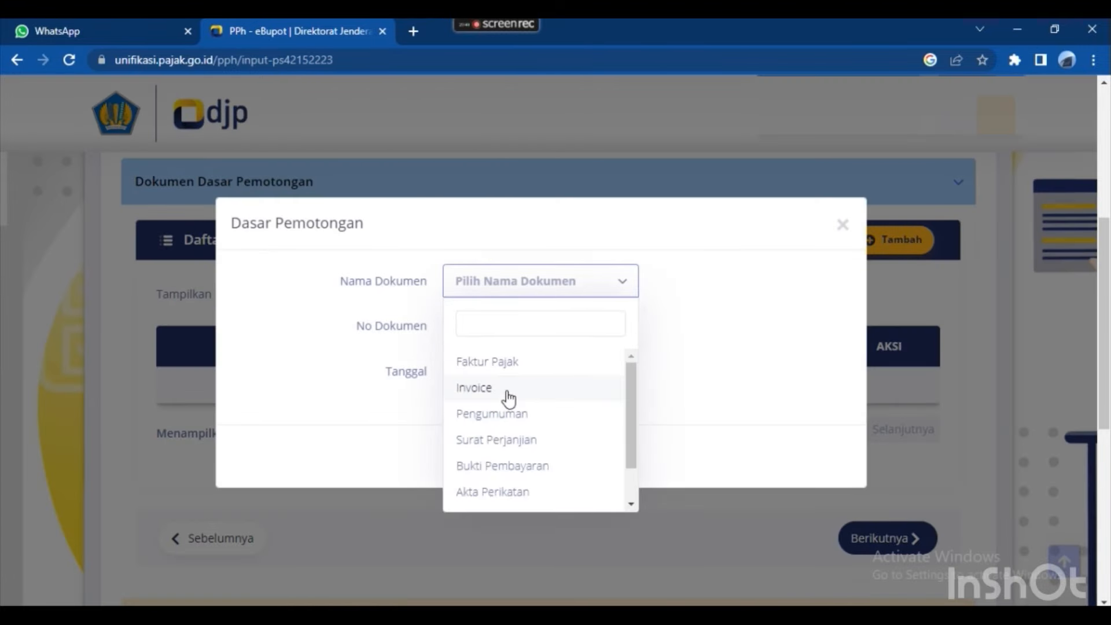
{"action": "left_click", "coordinate": [508, 391]}
{"action": "left_click", "coordinate": [492, 331]}
{"action": "type", "text": "C"}
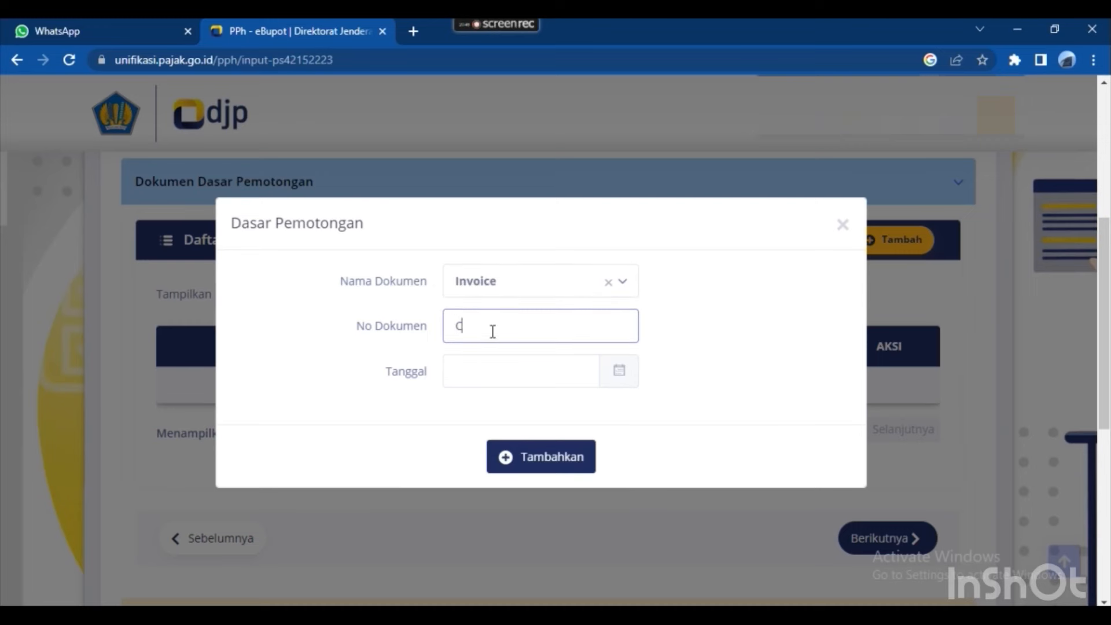
{"action": "type", "text": "icilan Pembay"}
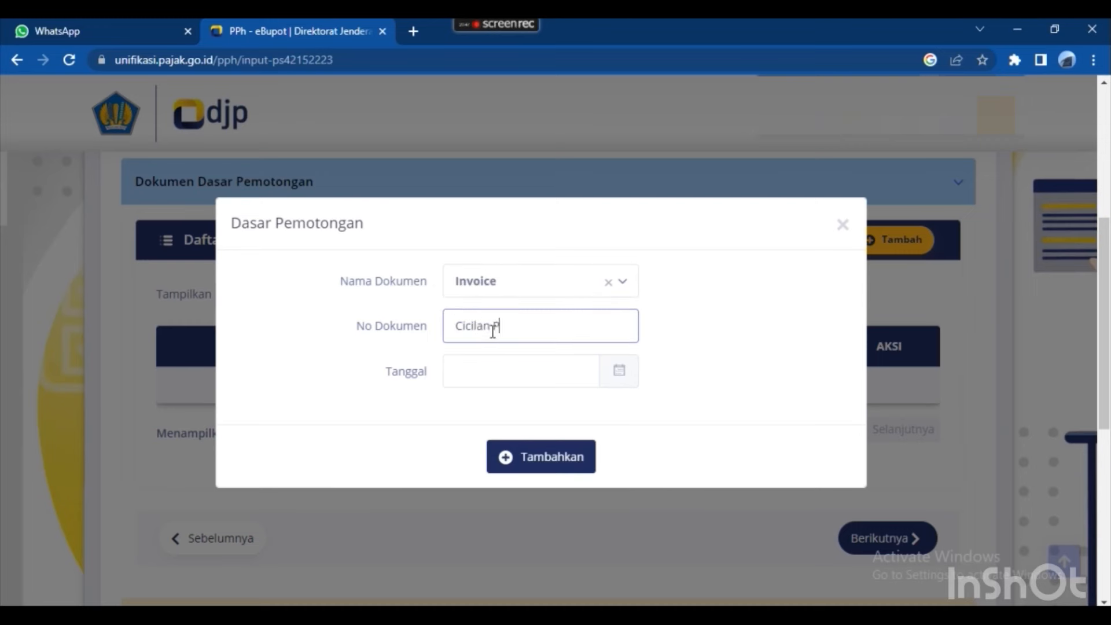
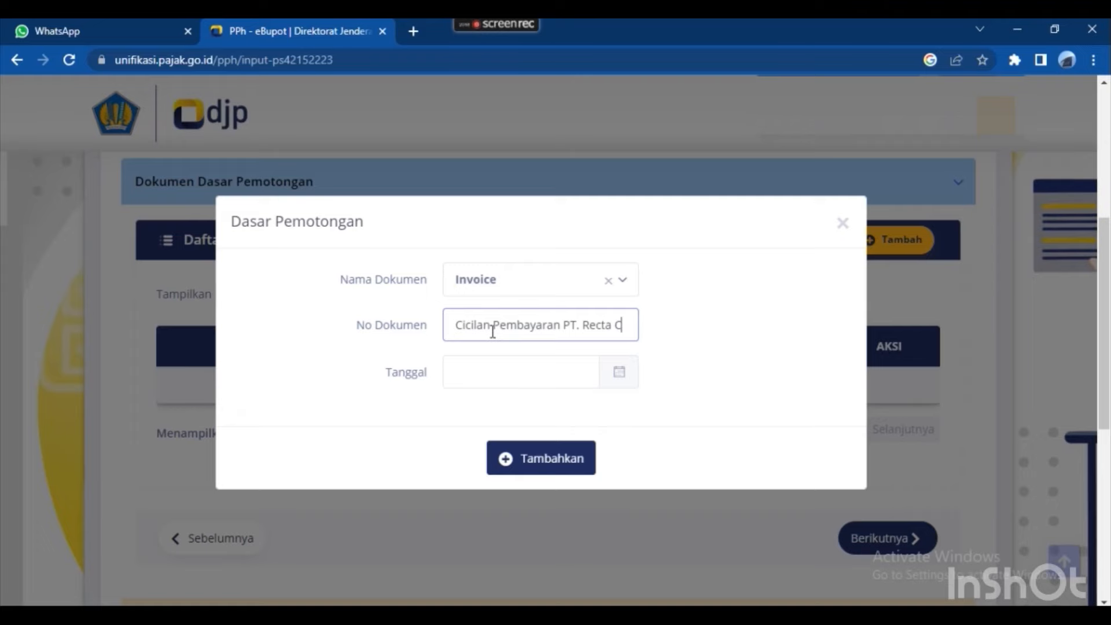
Complete the document number as 'Cicilan Pembayaran PT. Recta Construction Juni 2023'.
{"action": "type", "text": "onstruction"}
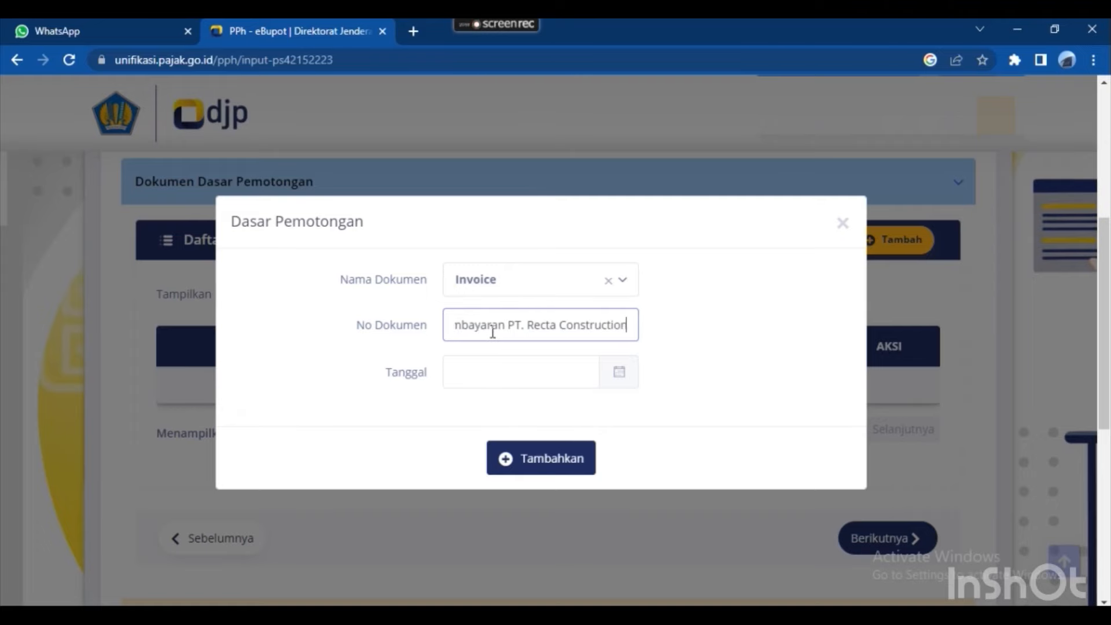
{"action": "key", "text": "alt+Tab"}
{"action": "key", "text": "alt+Tab"}
{"action": "type", "text": "Ju"}
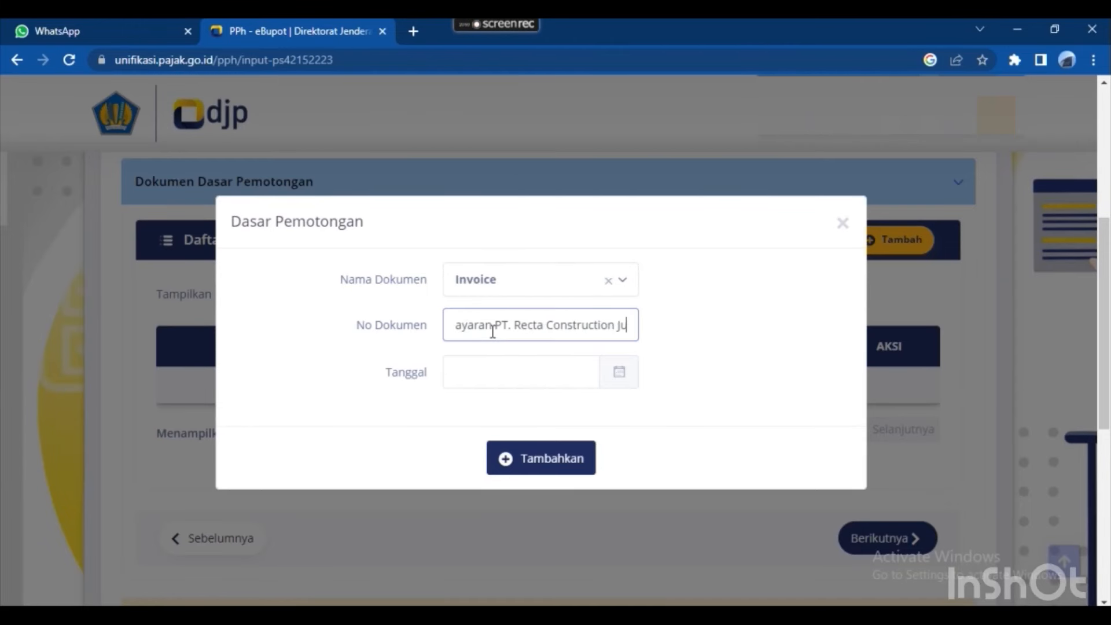
{"action": "type", "text": "ni 2023"}
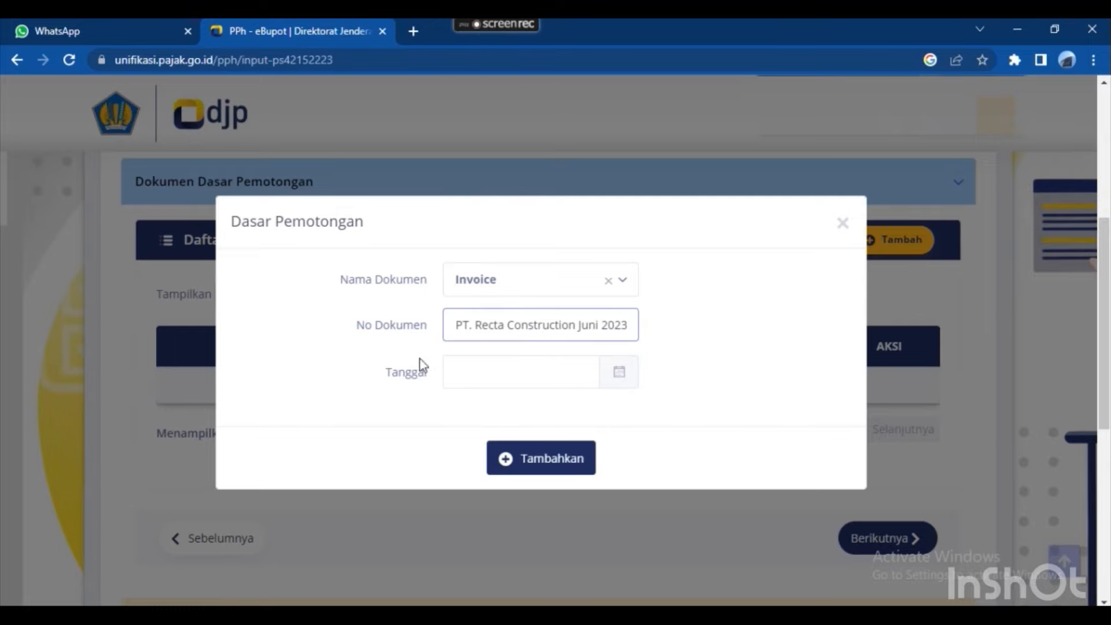
Date the invoice 27 June 2023, per the workbook's payment date, and add it to the list.
{"action": "key", "text": "alt+Tab"}
{"action": "key", "text": "Right"}
{"action": "key", "text": "Right"}
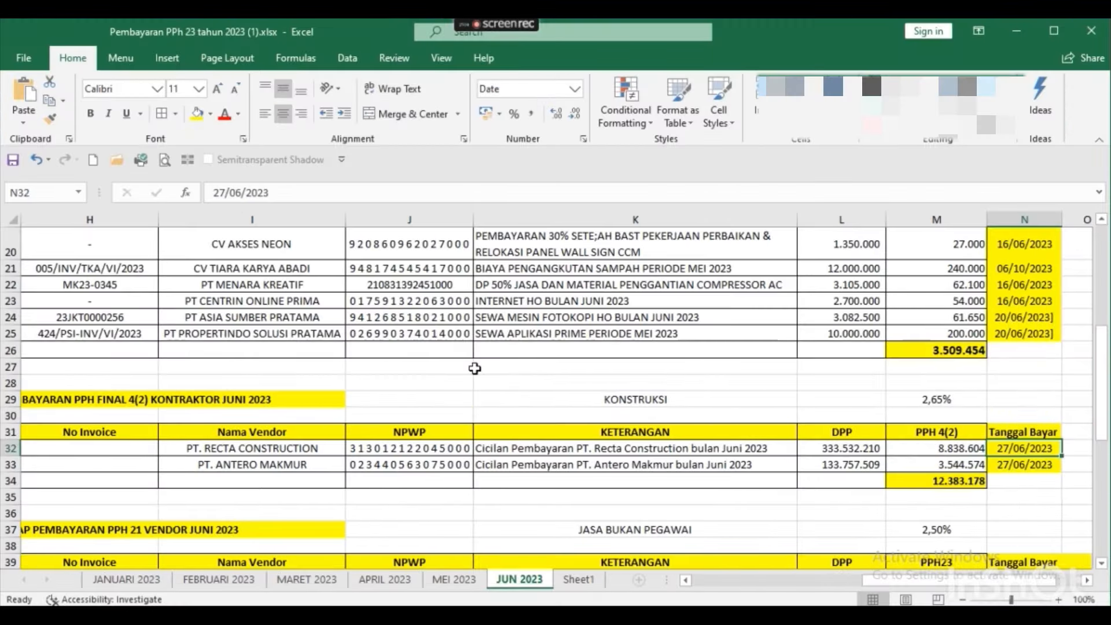
{"action": "key", "text": "alt+Tab"}
{"action": "left_click", "coordinate": [474, 373]}
{"action": "left_click", "coordinate": [464, 409]}
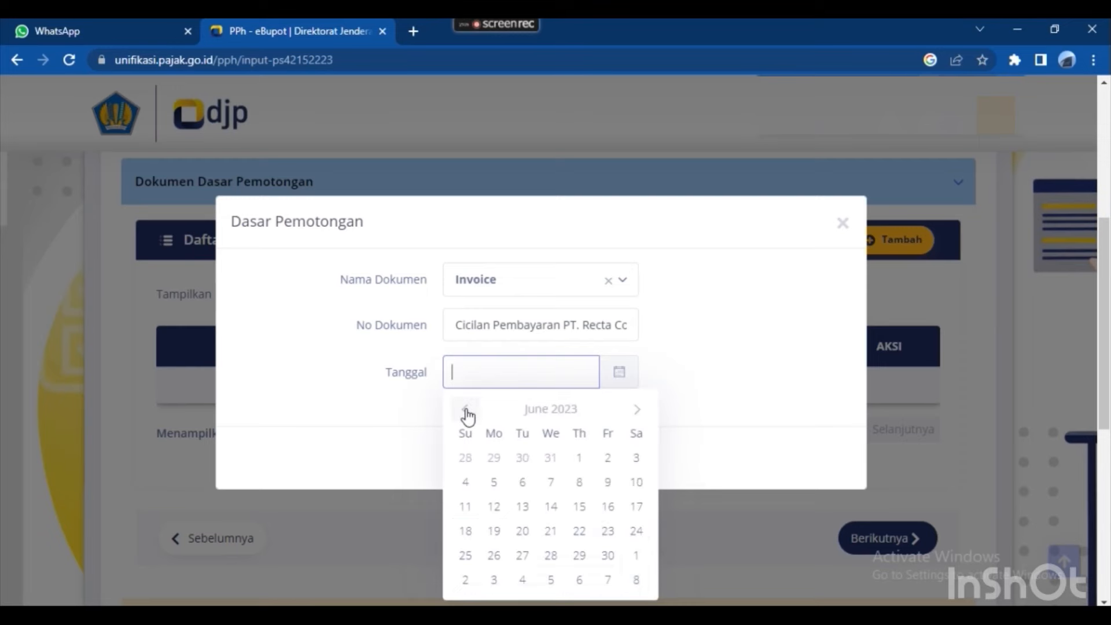
{"action": "left_click", "coordinate": [523, 555]}
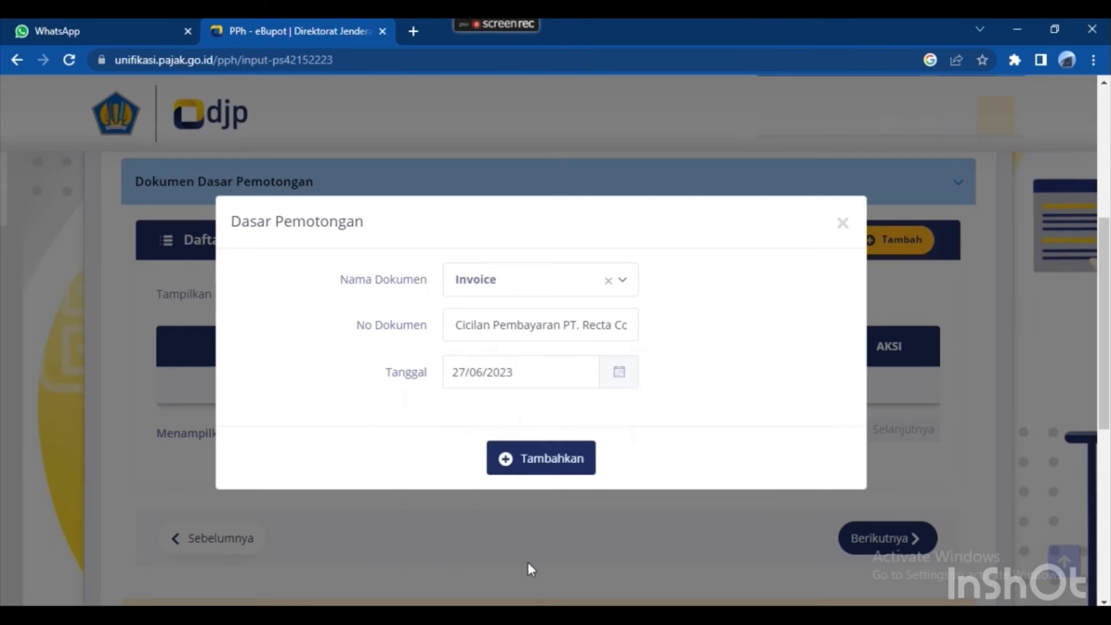
{"action": "left_click", "coordinate": [554, 460]}
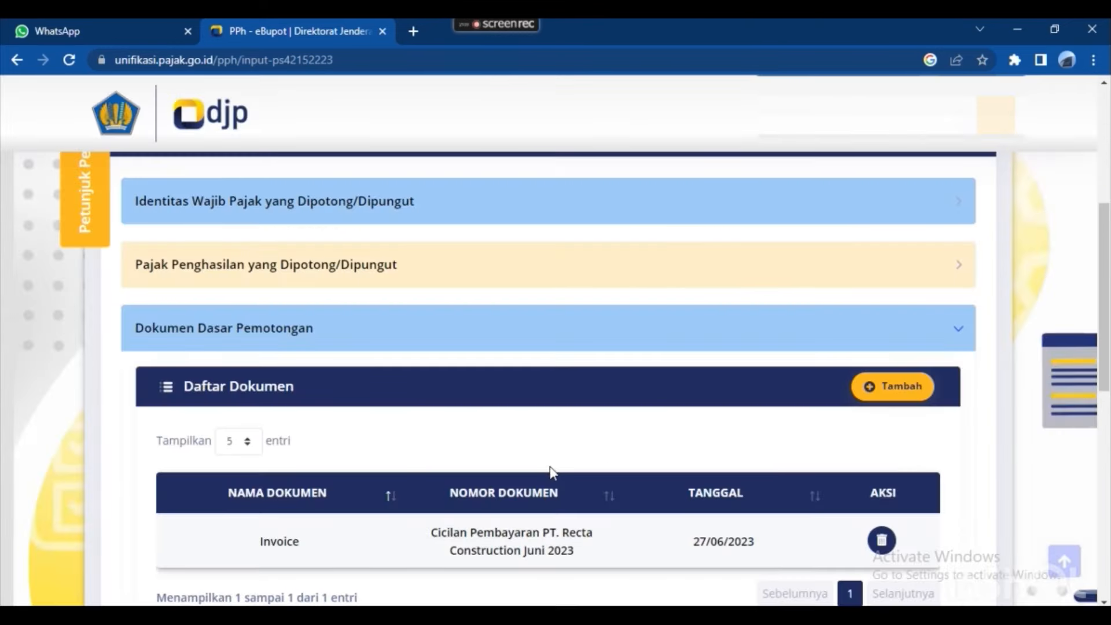
{"action": "scroll", "coordinate": [558, 429], "scroll_direction": "down", "scroll_amount": 4}
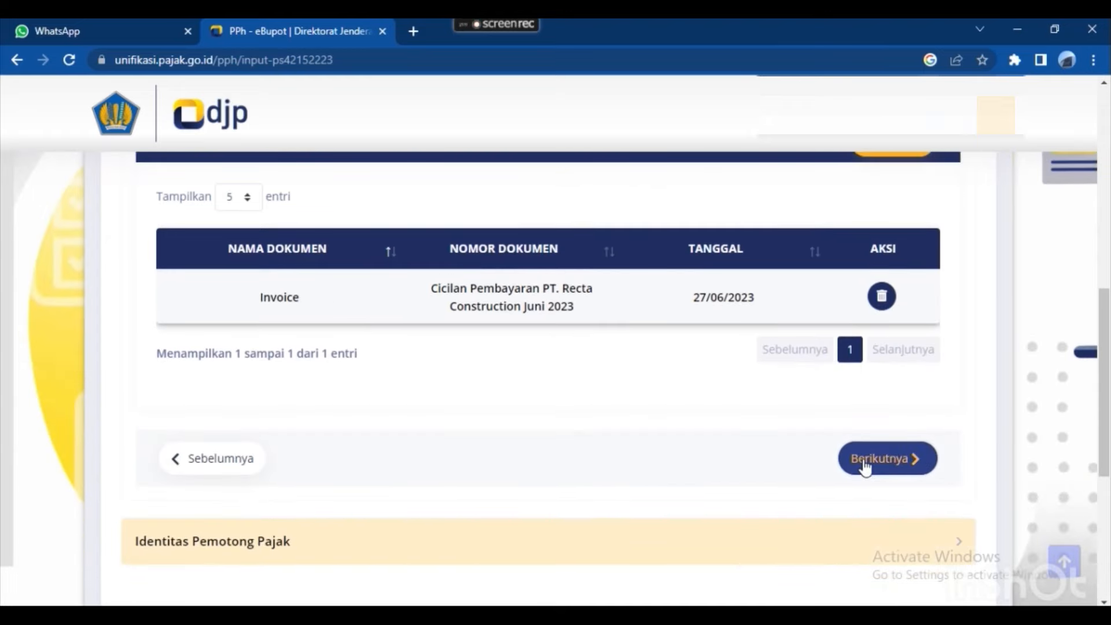
In the signer section, choose Pengurus as the signer role and select the slip's signer.
{"action": "left_click", "coordinate": [866, 463]}
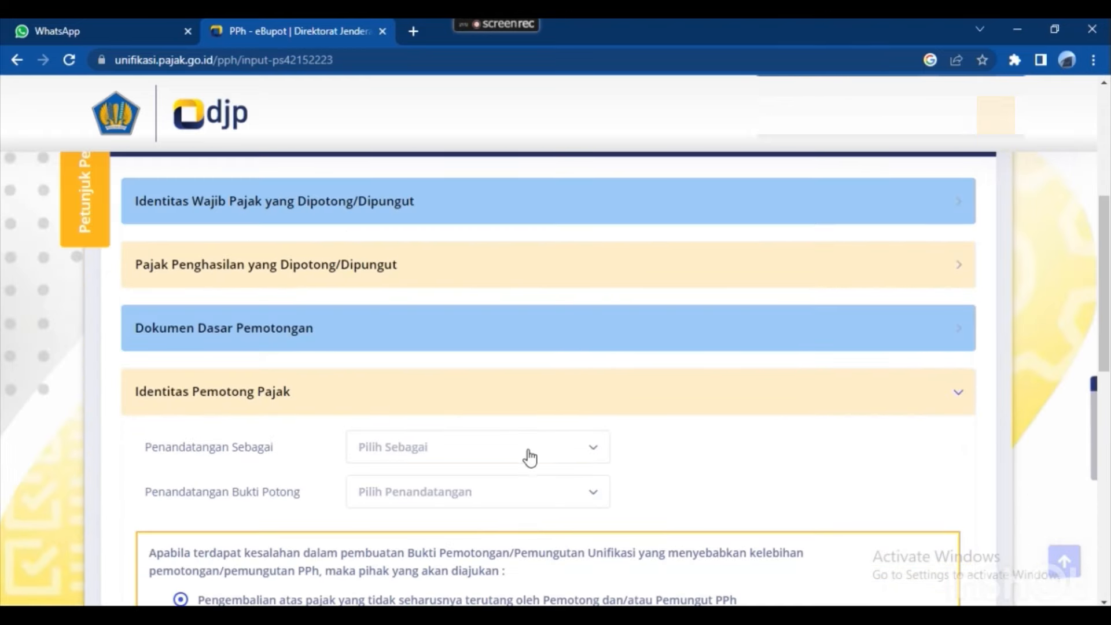
{"action": "left_click", "coordinate": [527, 453]}
{"action": "double_click", "coordinate": [428, 528]}
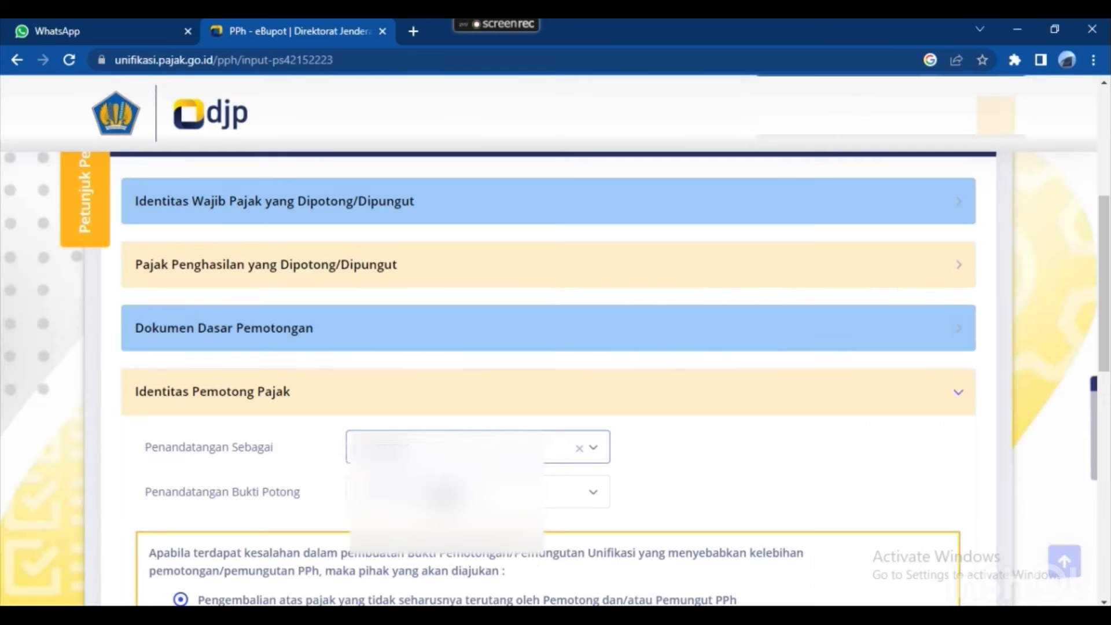
{"action": "left_click", "coordinate": [457, 493]}
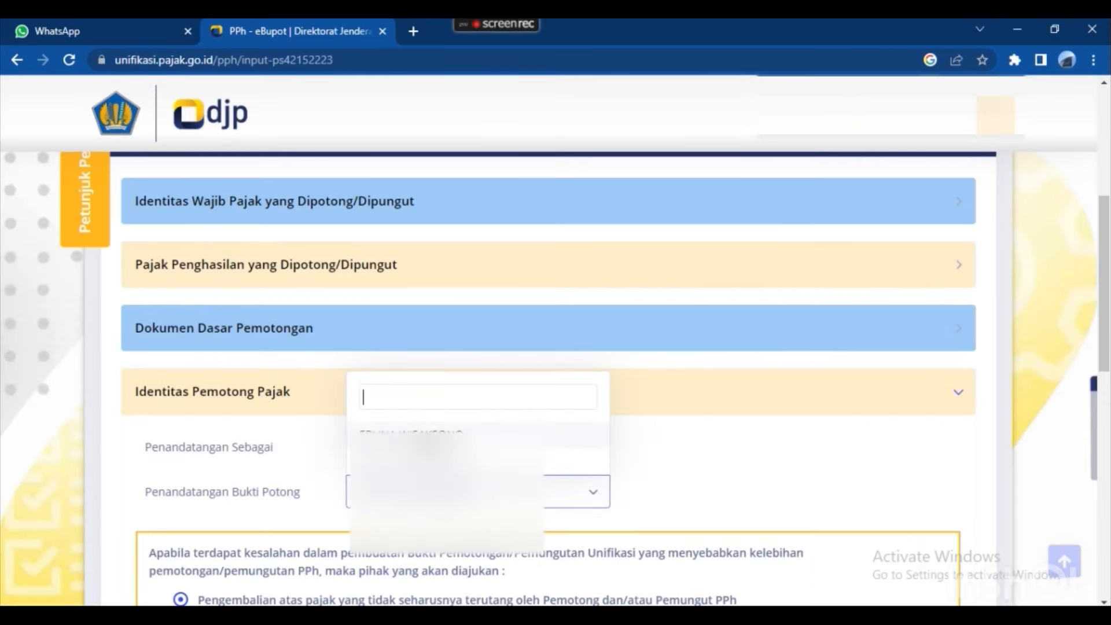
{"action": "double_click", "coordinate": [429, 441]}
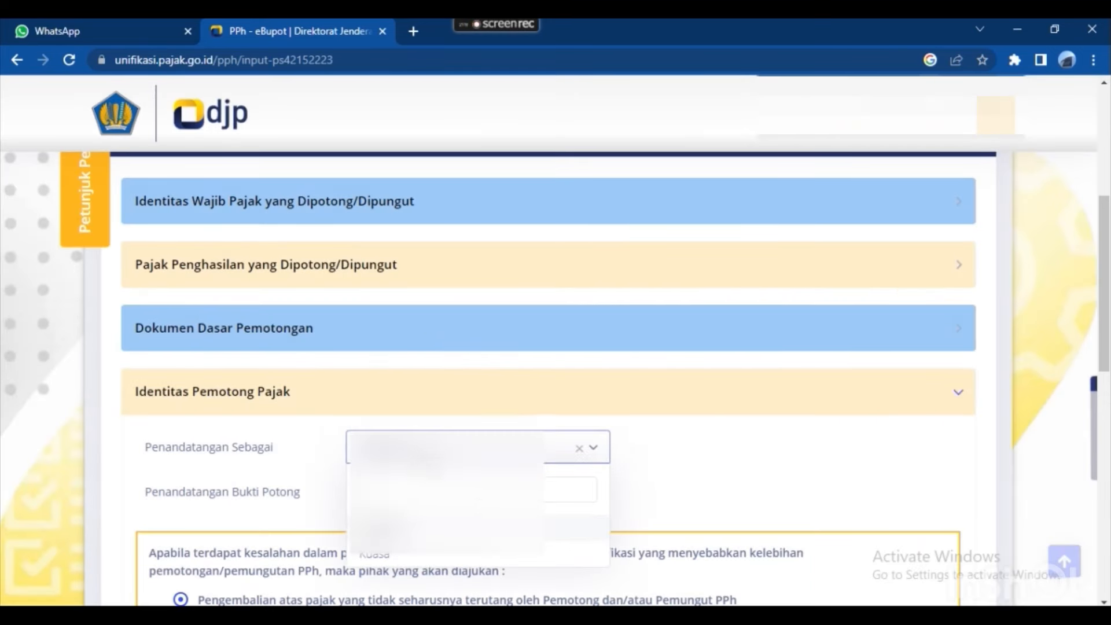
{"action": "left_click", "coordinate": [763, 454]}
Tick the correctness declaration, save the withholding slip, and start a new blank slip.
{"action": "scroll", "coordinate": [228, 453], "scroll_direction": "down", "scroll_amount": 4}
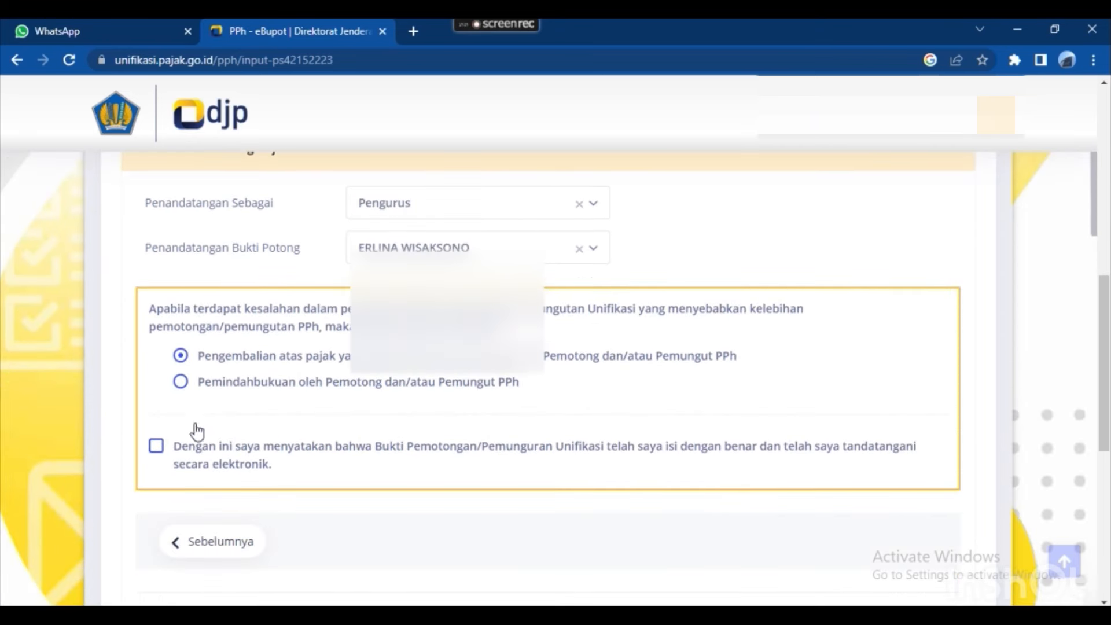
{"action": "left_click", "coordinate": [156, 447]}
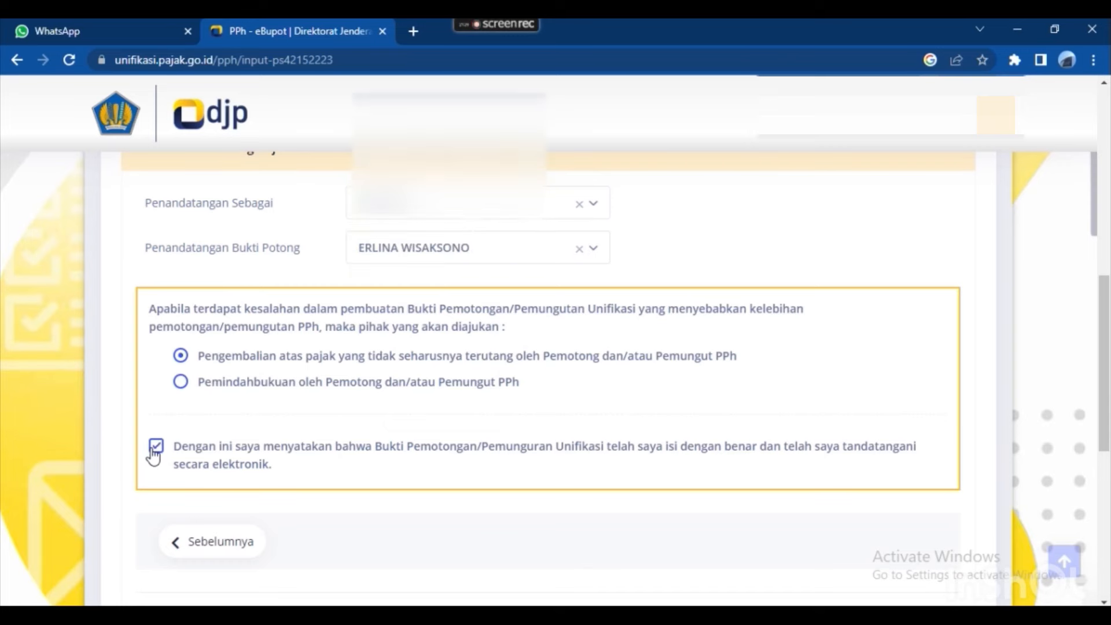
{"action": "scroll", "coordinate": [502, 418], "scroll_direction": "down", "scroll_amount": 1}
{"action": "left_click", "coordinate": [490, 544]}
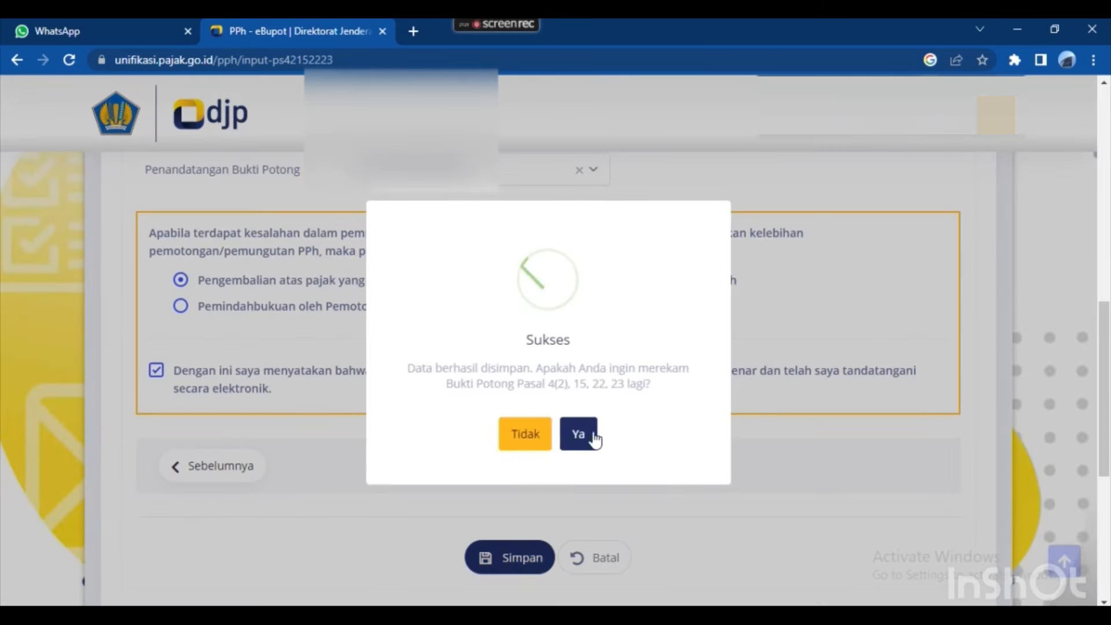
{"action": "left_click", "coordinate": [582, 435]}
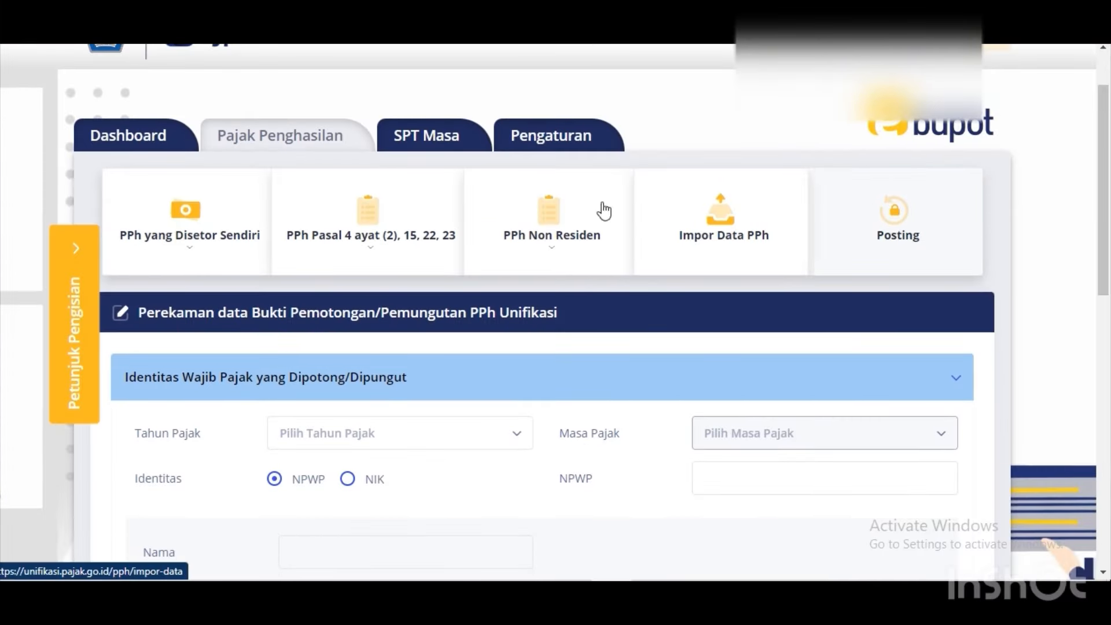
Open Daftar BP under PPh Pasal 4 ayat (2), 15, 22, 23 and search period 06-2023.
{"action": "left_click", "coordinate": [420, 231]}
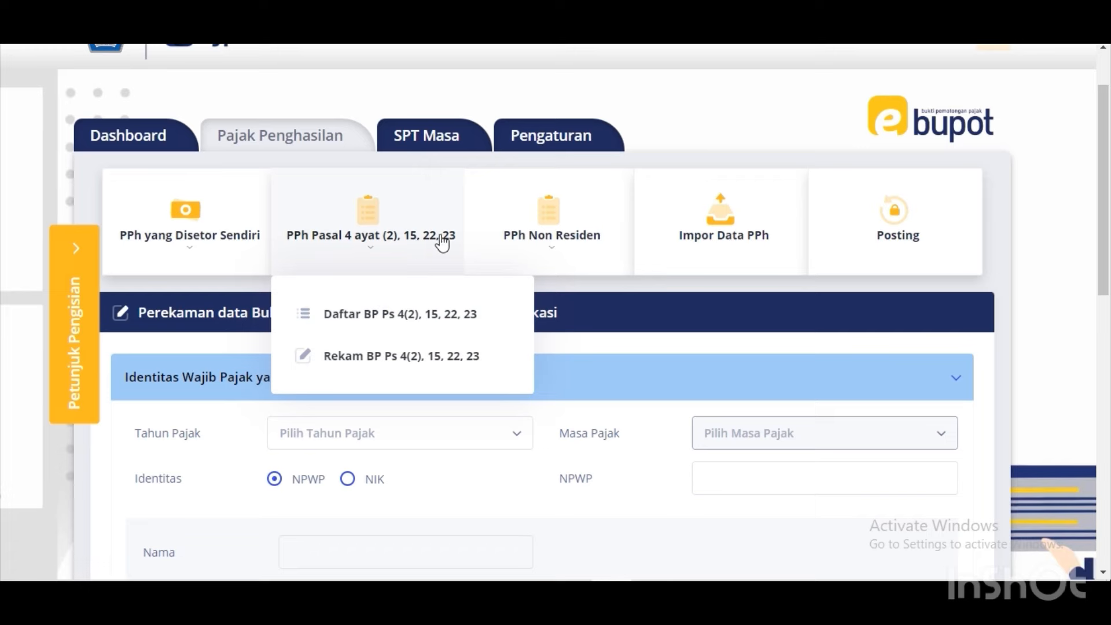
{"action": "double_click", "coordinate": [387, 313]}
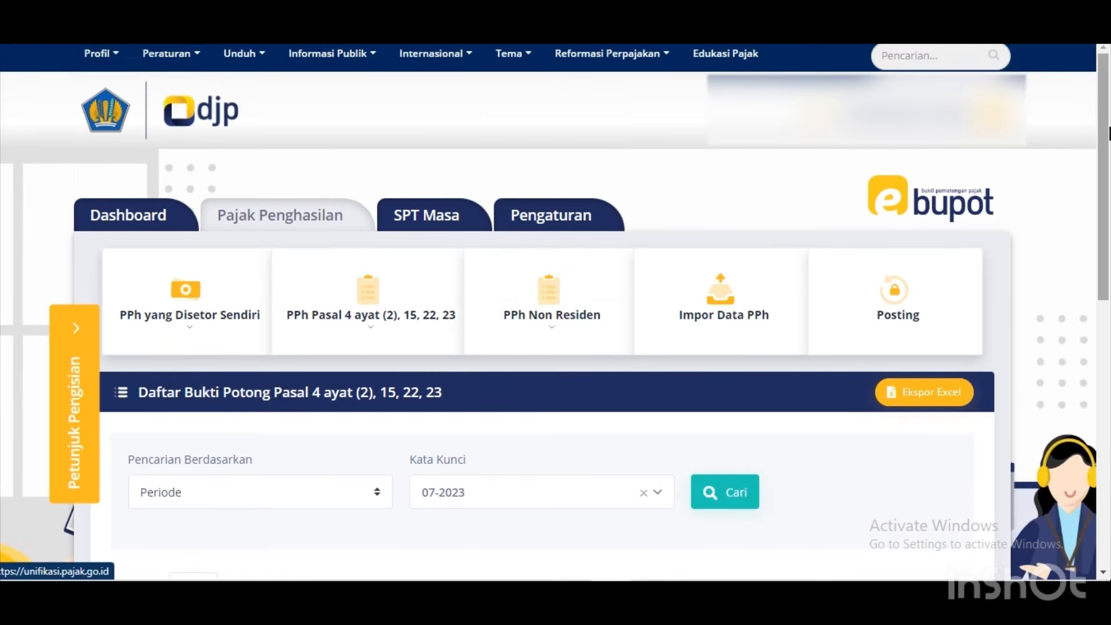
{"action": "scroll", "coordinate": [843, 282], "scroll_direction": "down", "scroll_amount": 2}
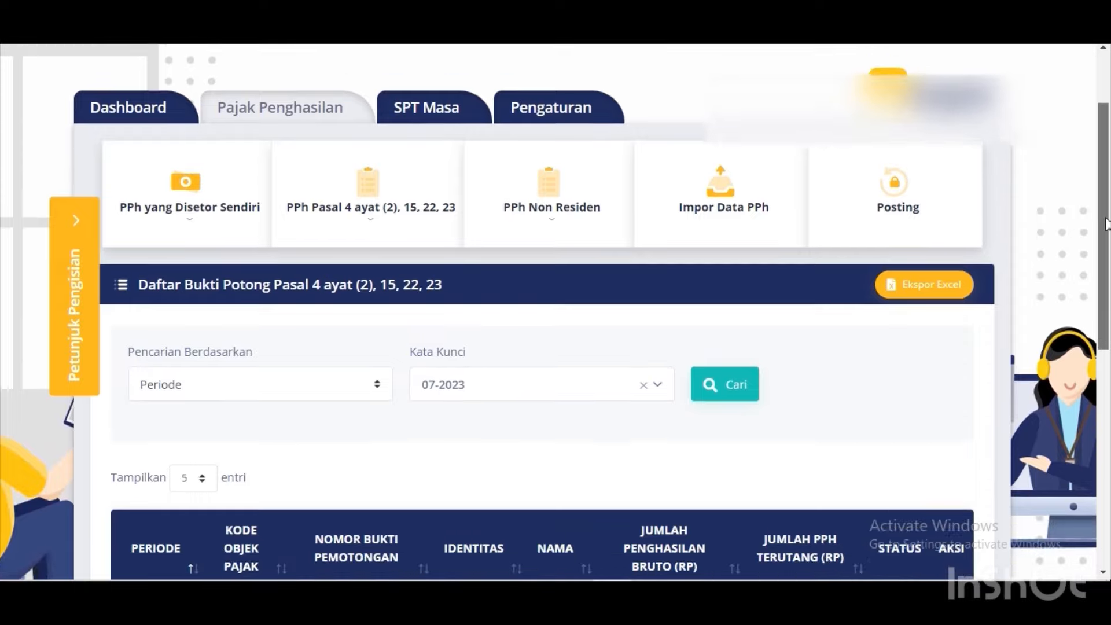
{"action": "left_click", "coordinate": [583, 370]}
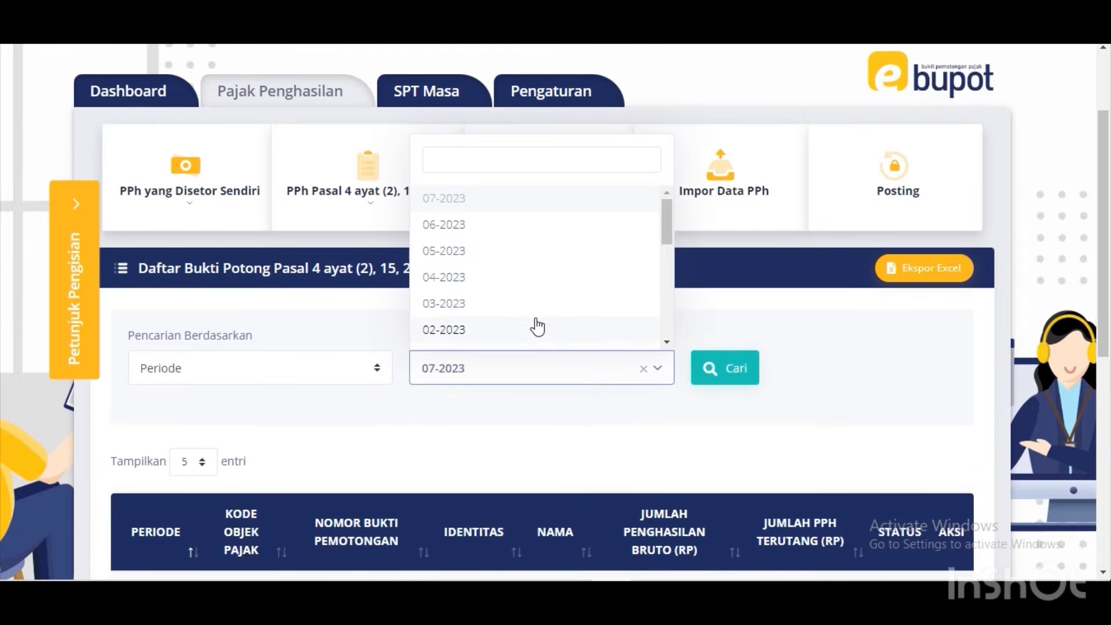
{"action": "left_click", "coordinate": [517, 229]}
{"action": "left_click", "coordinate": [720, 380]}
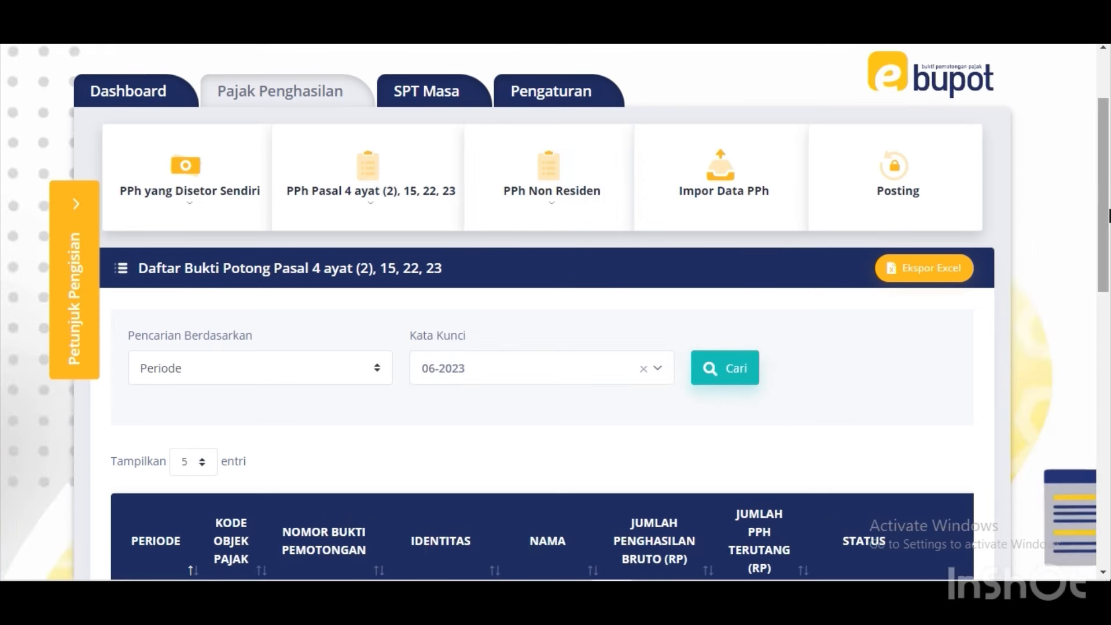
{"action": "left_click_drag", "start_coordinate": [1109, 215], "coordinate": [1107, 330]}
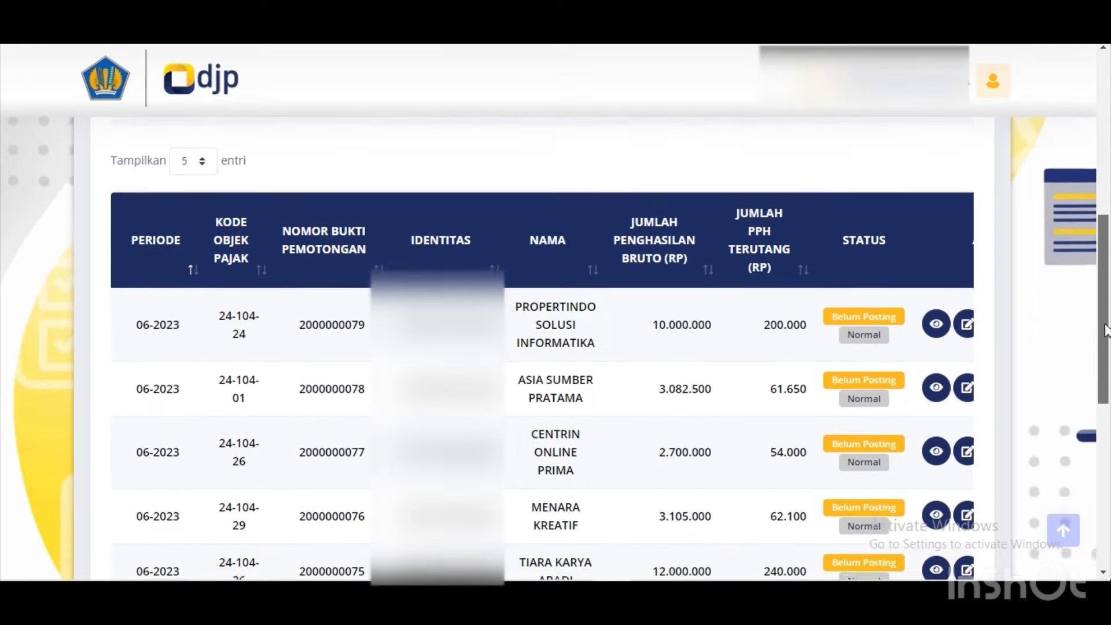
{"action": "scroll", "coordinate": [1106, 330], "scroll_direction": "up", "scroll_amount": 2}
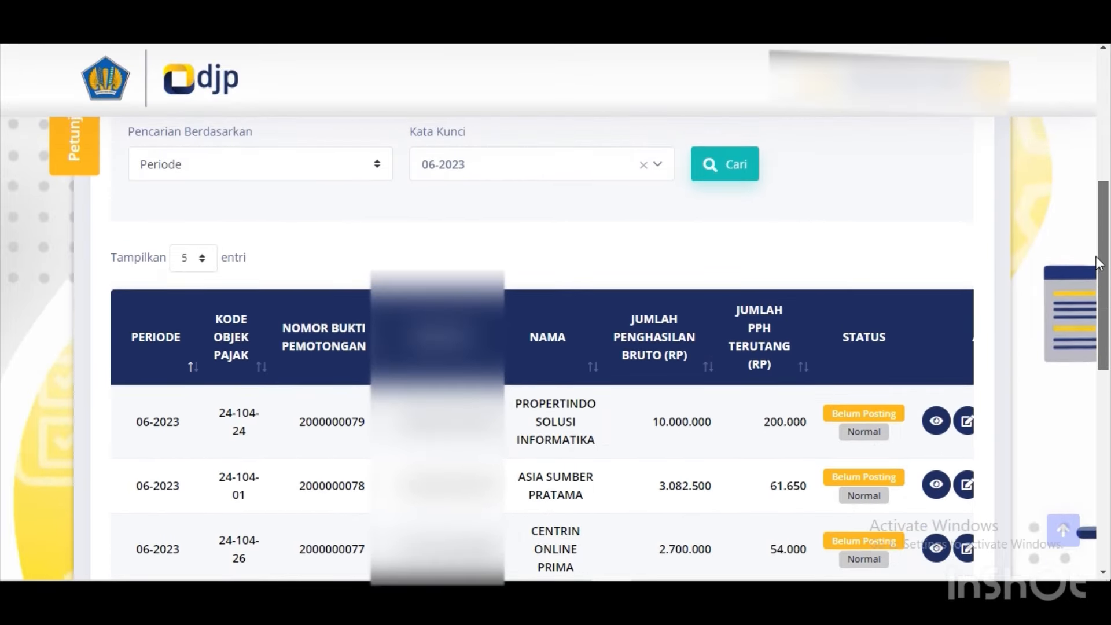
{"action": "scroll", "coordinate": [1094, 255], "scroll_direction": "up", "scroll_amount": 2}
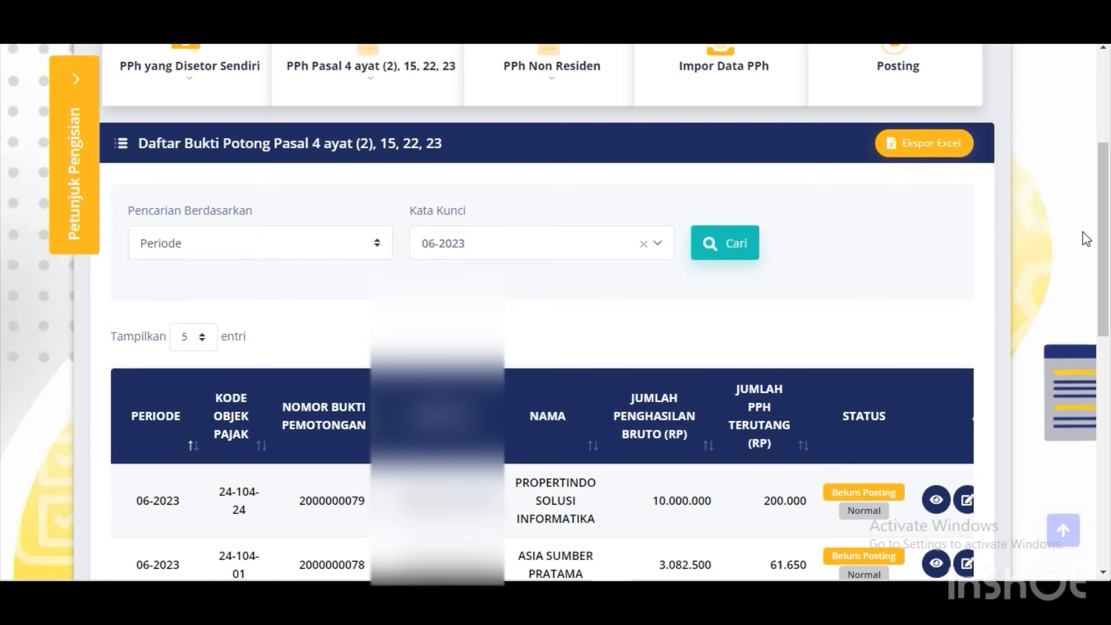
{"action": "left_click_drag", "start_coordinate": [1104, 234], "coordinate": [1090, 346]}
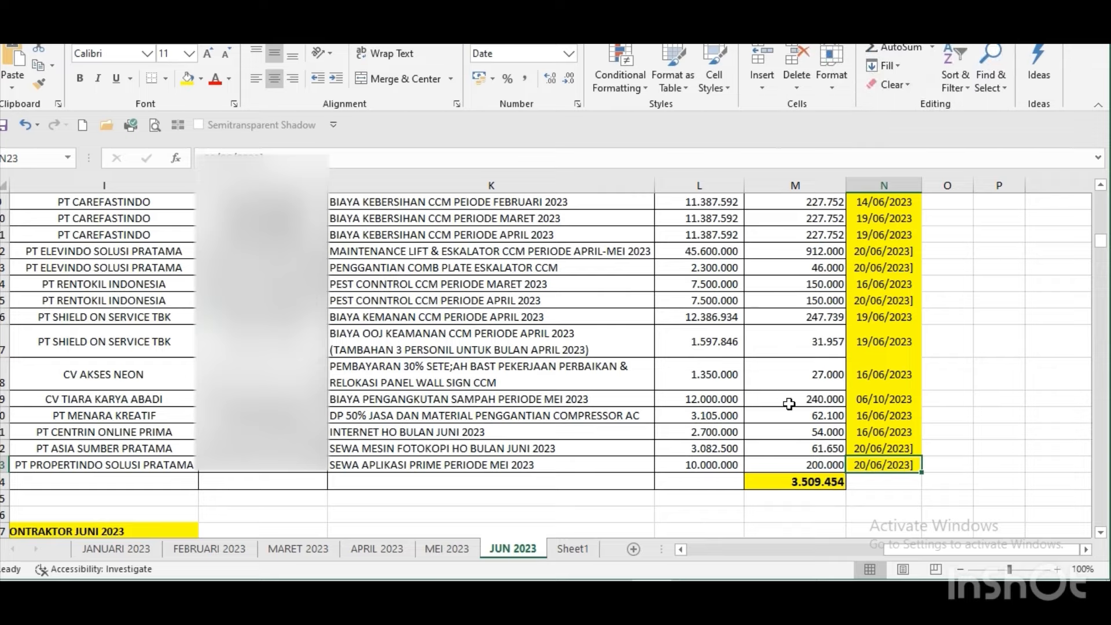
Compare the first page of 06-2023 slips with the JUN 2023 sheet, then view page 2.
{"action": "key", "text": "alt+Tab"}
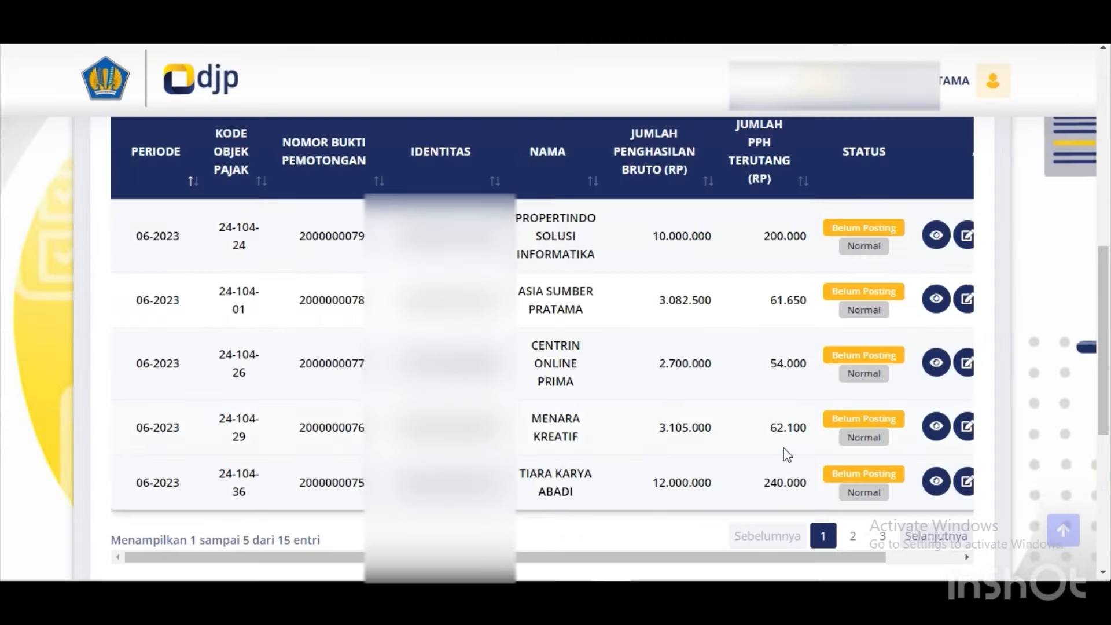
{"action": "key", "text": "alt+Tab"}
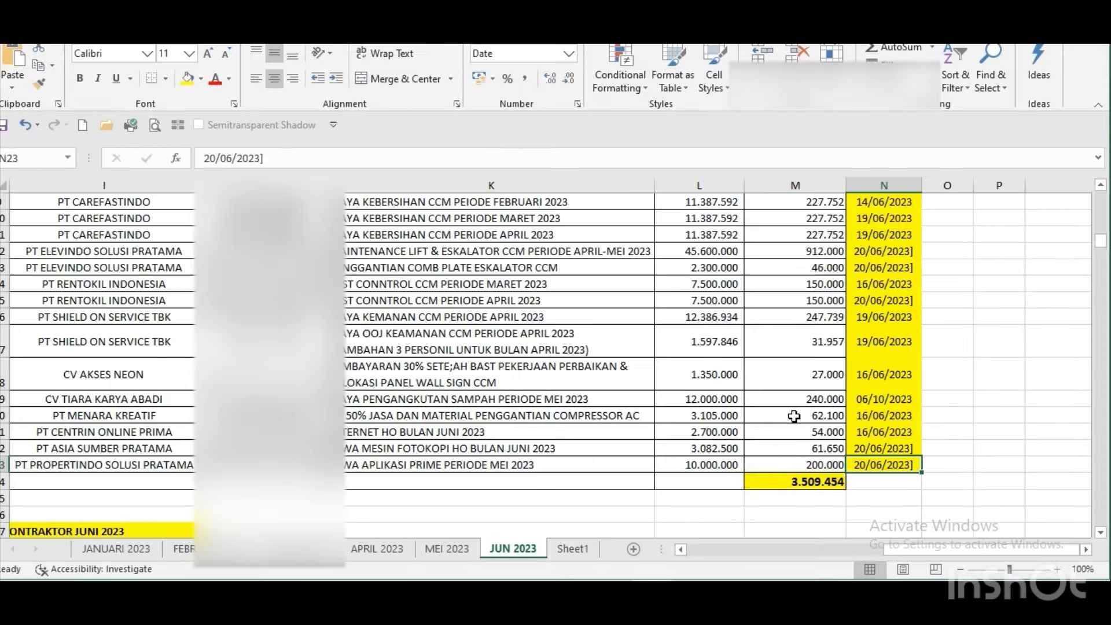
{"action": "key", "text": "alt+Tab"}
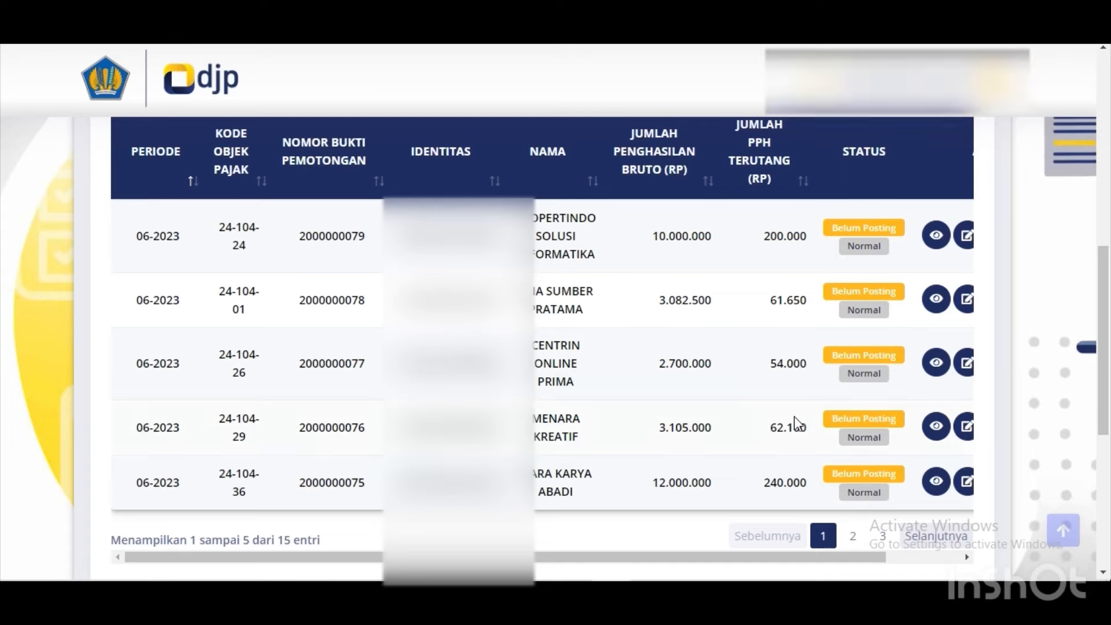
{"action": "left_click", "coordinate": [853, 536]}
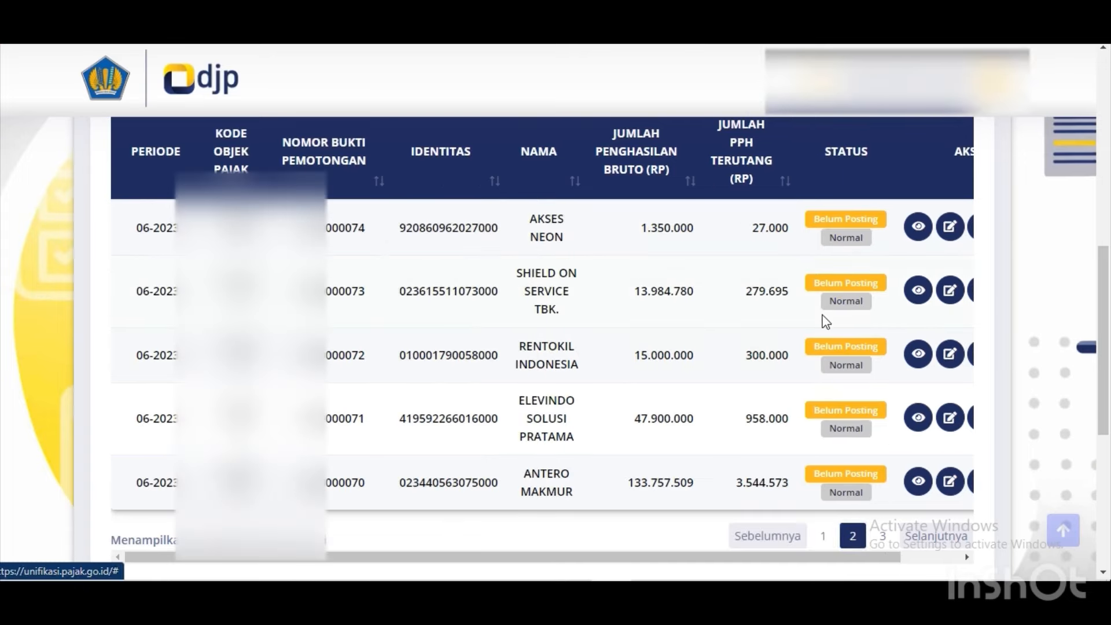
{"action": "key", "text": "alt+Tab"}
{"action": "key", "text": "alt+Tab"}
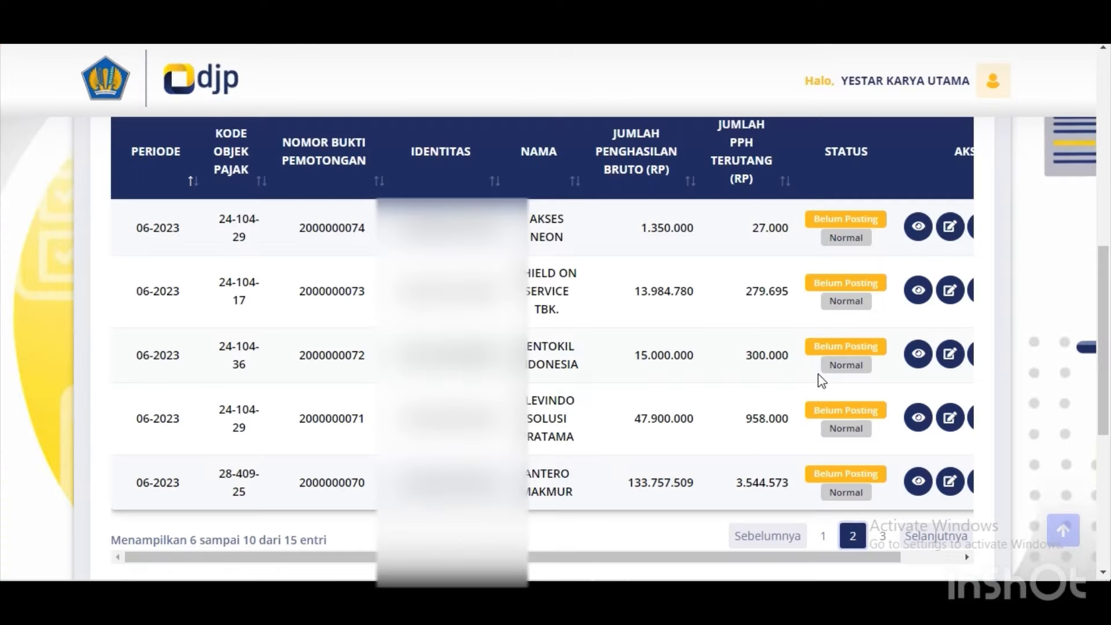
{"action": "key", "text": "alt+Tab"}
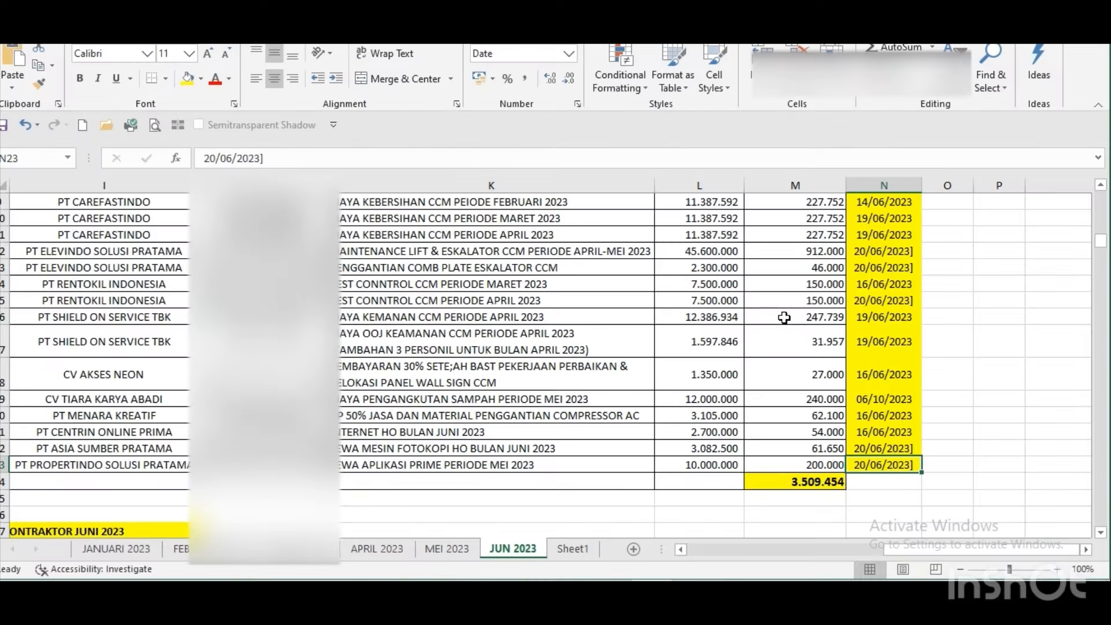
Check the summed column M tax for SHIELD ON SERVICE, RENTOKIL INDONESIA and ELEVINDO SOLUSI PRATAMA against the slips.
{"action": "key", "text": "Up"}
{"action": "key", "text": "Up"}
{"action": "key", "text": "Up"}
{"action": "key", "text": "Up"}
{"action": "key", "text": "Up"}
{"action": "key", "text": "Up"}
{"action": "key", "text": "Up"}
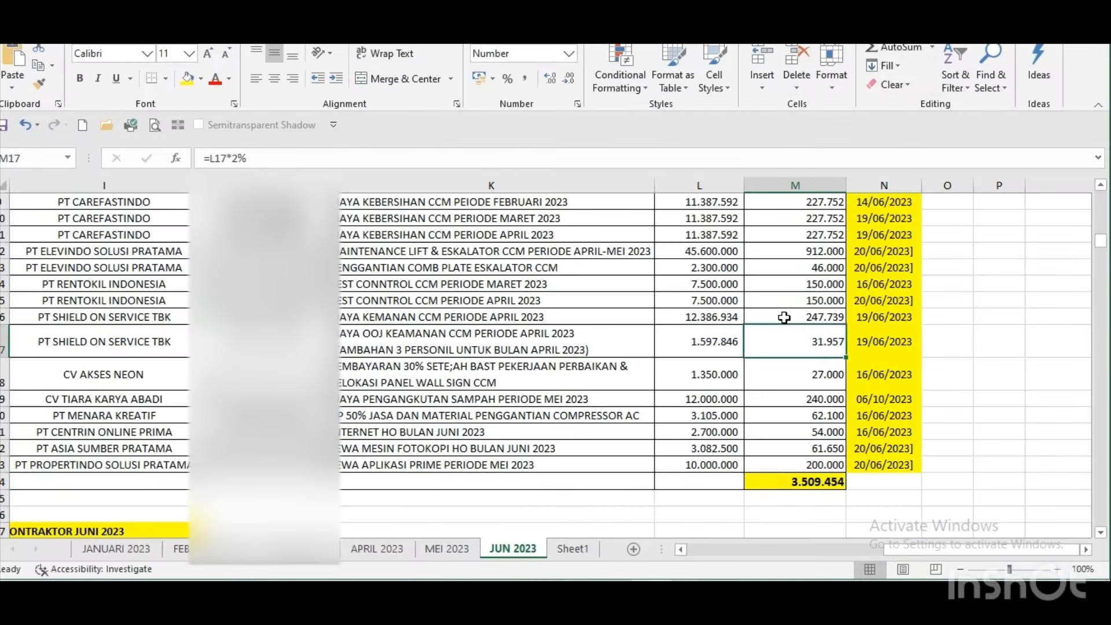
{"action": "key", "text": "shift+Down"}
{"action": "key", "text": "alt+Tab"}
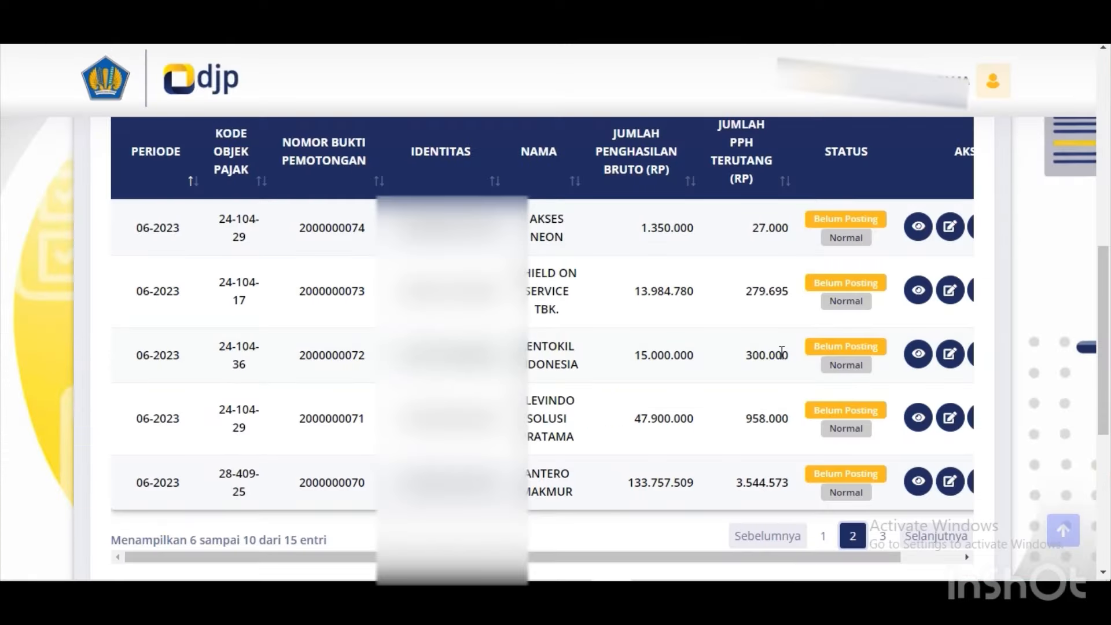
{"action": "key", "text": "alt+Tab"}
{"action": "key", "text": "Up"}
{"action": "key", "text": "Up"}
{"action": "key", "text": "shift+Down"}
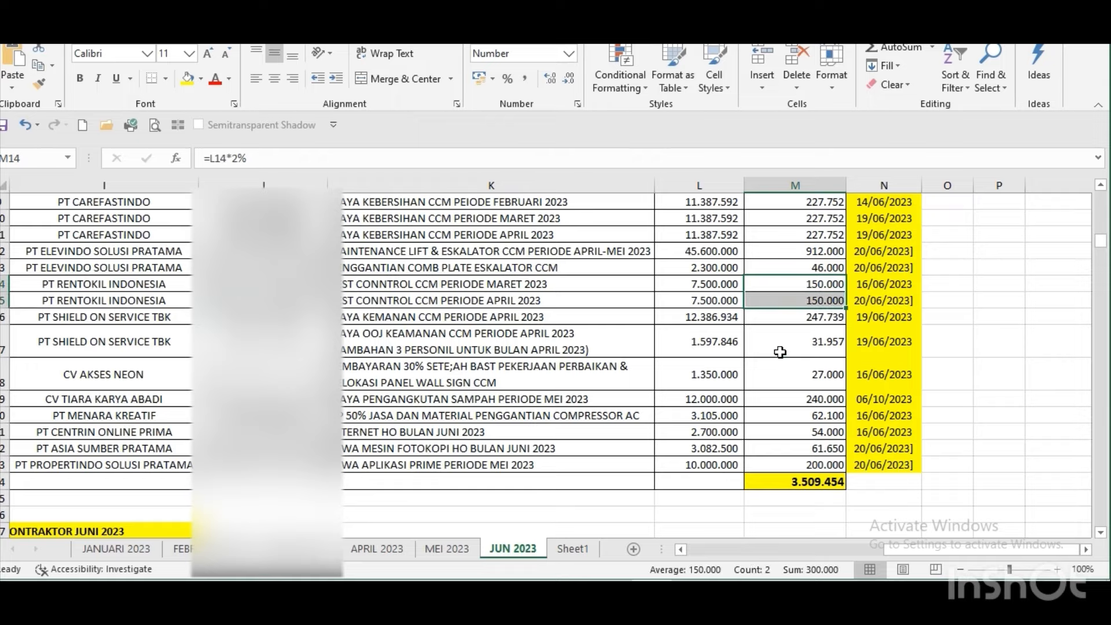
{"action": "key", "text": "alt+Tab"}
{"action": "key", "text": "alt+Tab"}
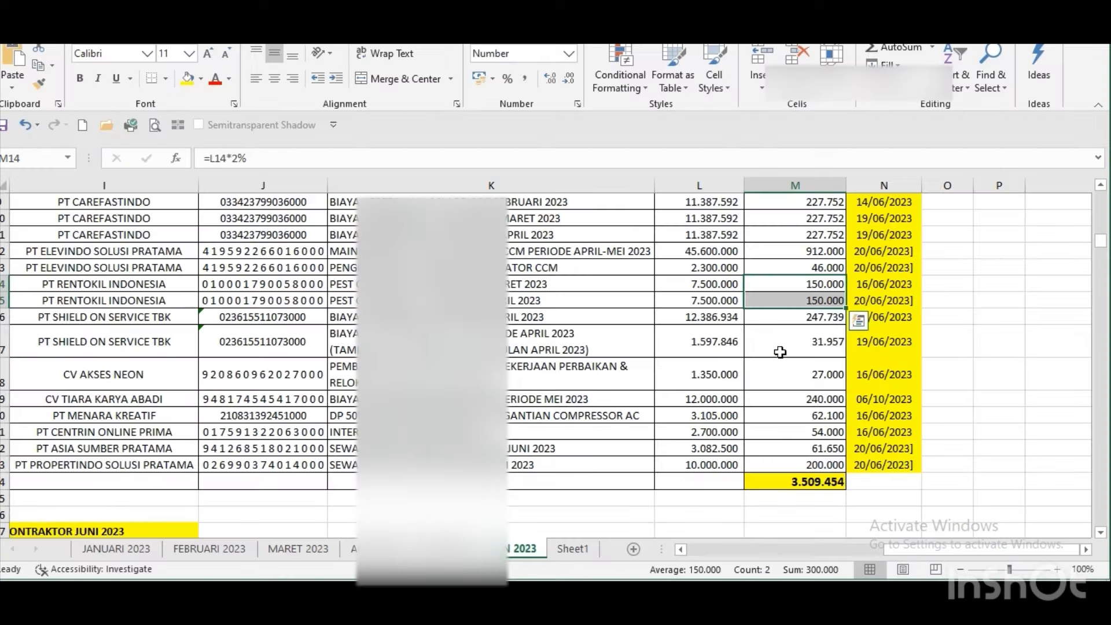
{"action": "key", "text": "Up"}
{"action": "key", "text": "Up"}
{"action": "key", "text": "shift+Down"}
{"action": "key", "text": "alt+Tab"}
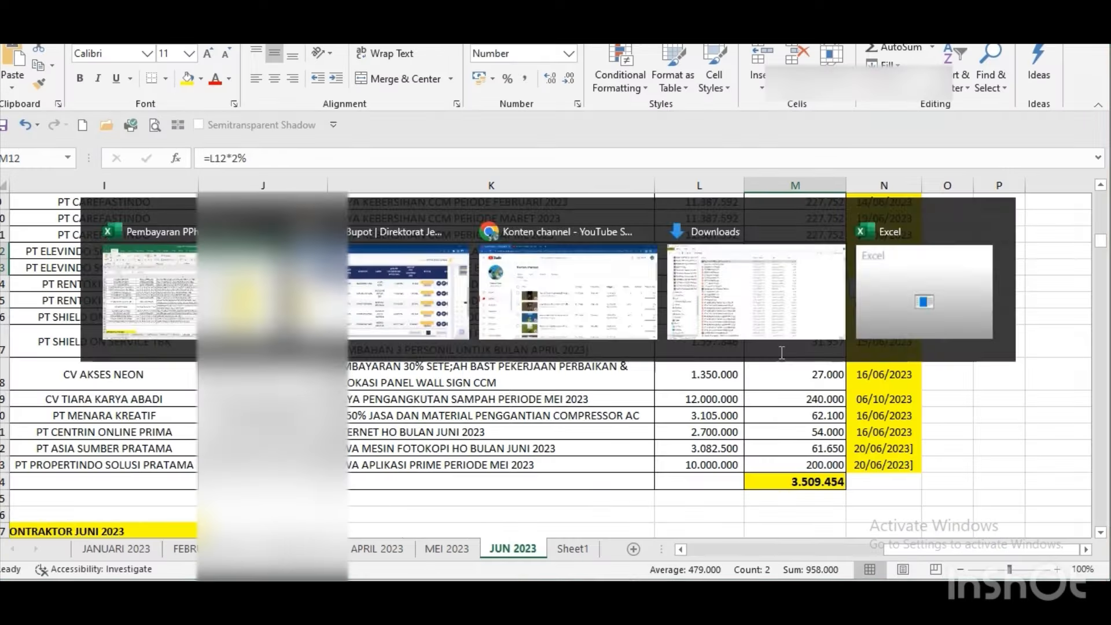
{"action": "key", "text": "alt+Tab"}
Check the four CAREFASTINDO tax amounts and the ANTERO MAKMUR amount against the slip list.
{"action": "key", "text": "Up"}
{"action": "key", "text": "Up"}
{"action": "key", "text": "Up"}
{"action": "key", "text": "Up"}
{"action": "key", "text": "Up"}
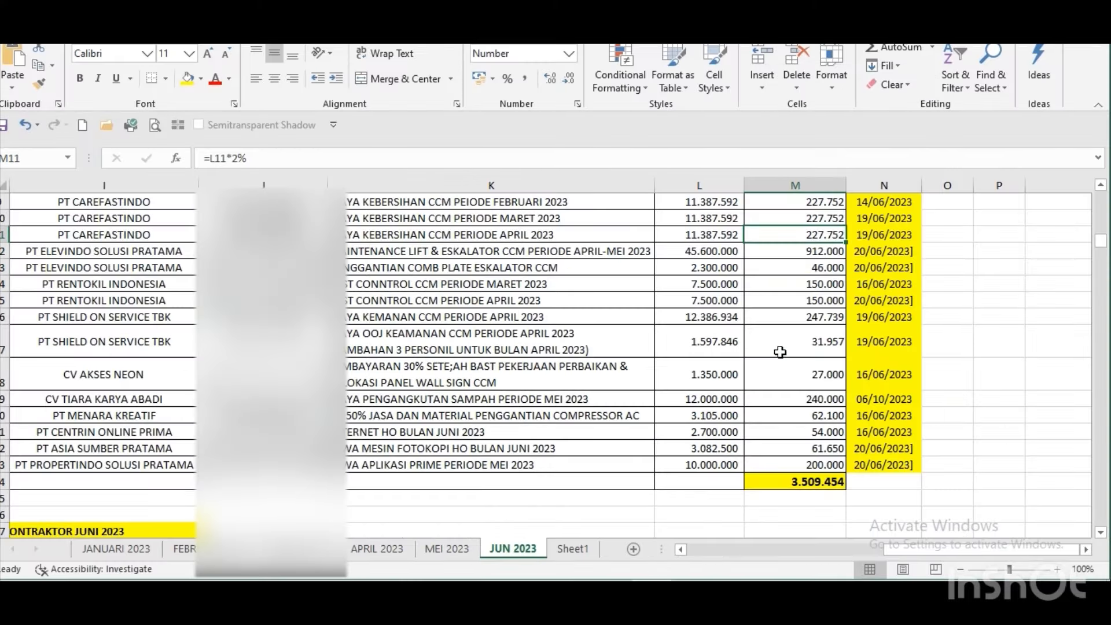
{"action": "key", "text": "Up"}
{"action": "key", "text": "Down"}
{"action": "key", "text": "Down"}
{"action": "key", "text": "shift+Down"}
{"action": "key", "text": "shift+Down"}
{"action": "key", "text": "shift+Down"}
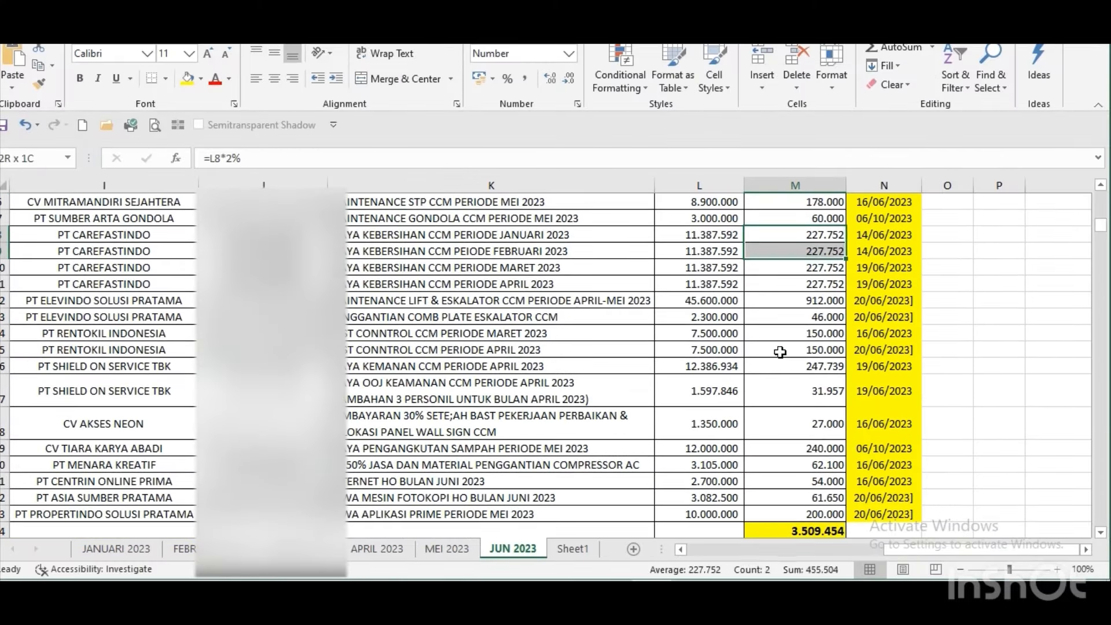
{"action": "key", "text": "alt+Tab"}
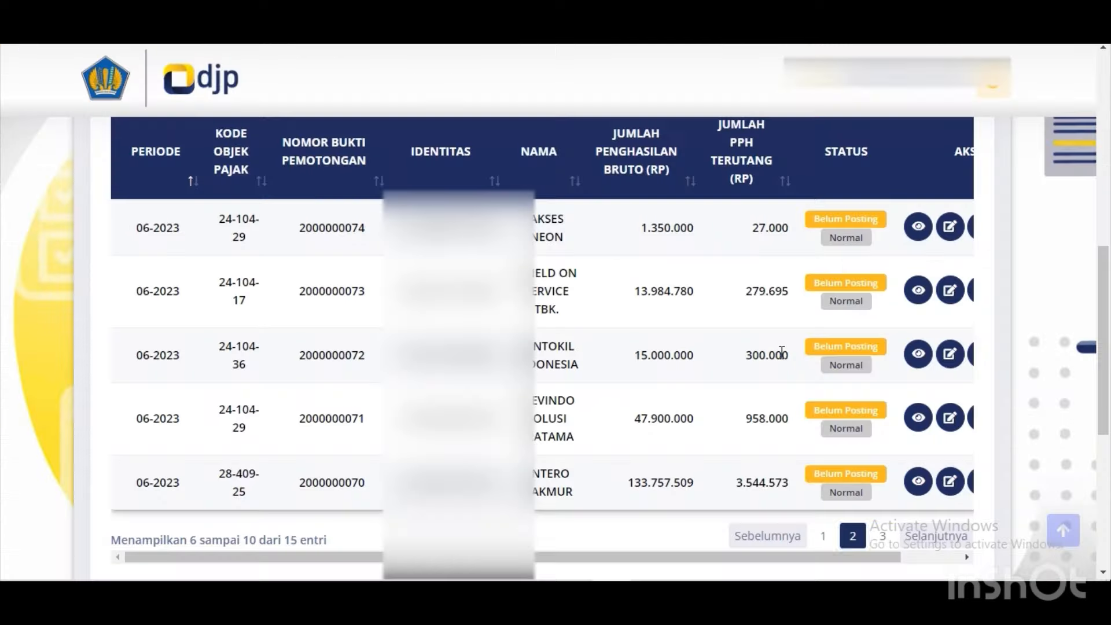
{"action": "key", "text": "alt+Tab"}
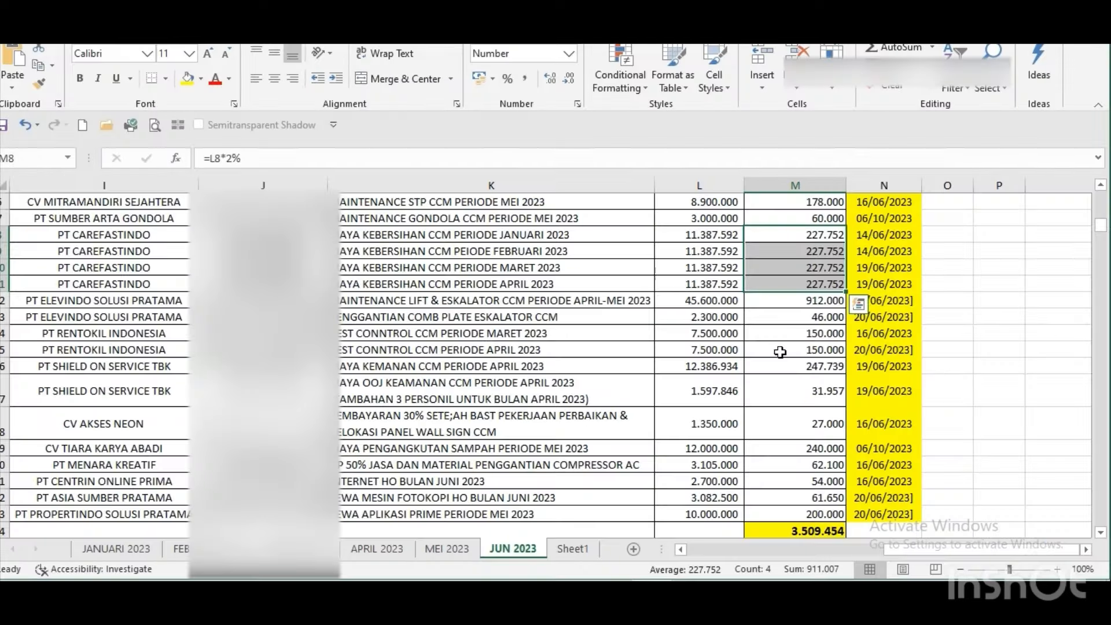
{"action": "key", "text": "Down"}
{"action": "key", "text": "Down"}
{"action": "key", "text": "Down"}
{"action": "key", "text": "Down"}
{"action": "key", "text": "Down"}
{"action": "key", "text": "Down"}
{"action": "key", "text": "Down"}
{"action": "key", "text": "Down"}
{"action": "key", "text": "Down"}
{"action": "key", "text": "Down"}
{"action": "key", "text": "Down"}
{"action": "key", "text": "Down"}
{"action": "key", "text": "Down"}
{"action": "key", "text": "Down"}
{"action": "key", "text": "Down"}
{"action": "key", "text": "Down"}
{"action": "key", "text": "Down"}
{"action": "key", "text": "Down"}
{"action": "key", "text": "Down"}
{"action": "key", "text": "Down"}
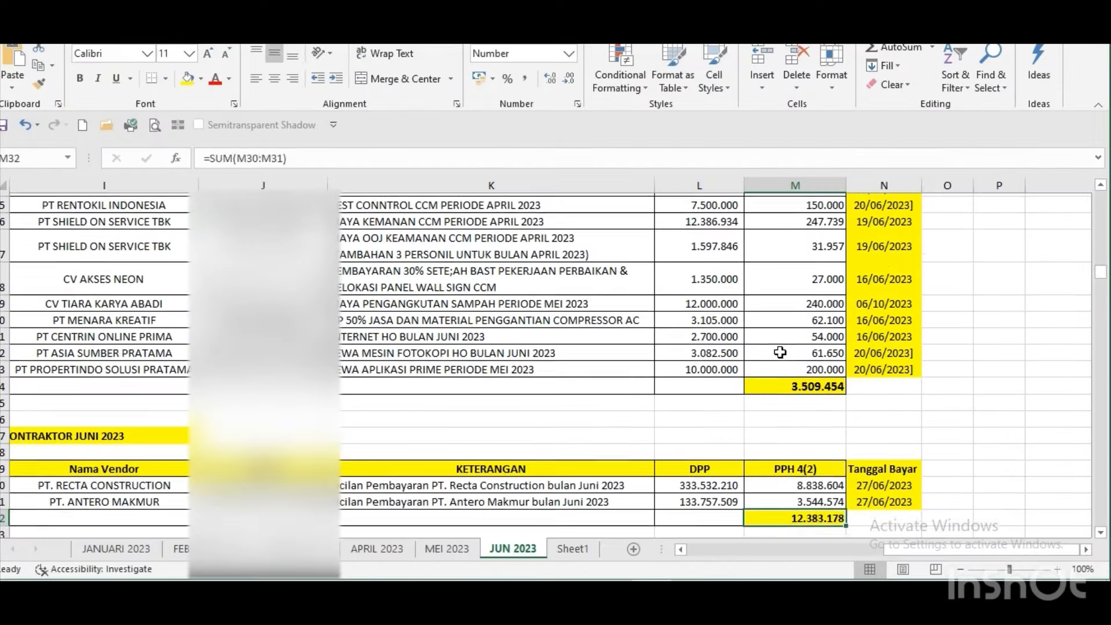
{"action": "key", "text": "Down"}
{"action": "key", "text": "Down"}
{"action": "key", "text": "Up"}
{"action": "key", "text": "Up"}
{"action": "key", "text": "Up"}
{"action": "key", "text": "alt+Tab"}
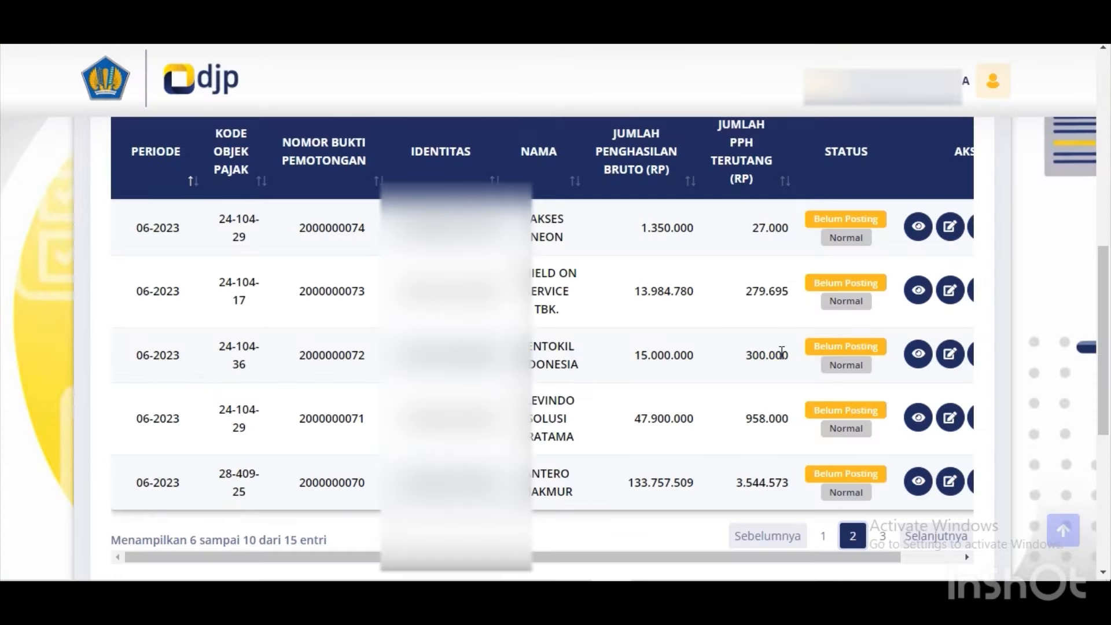
On the last page, compare the CAREFASTINDO and MITRAMANDIRI SEJAHTERA sums and confirm the 333.532.210 slip is listed.
{"action": "left_click", "coordinate": [881, 536]}
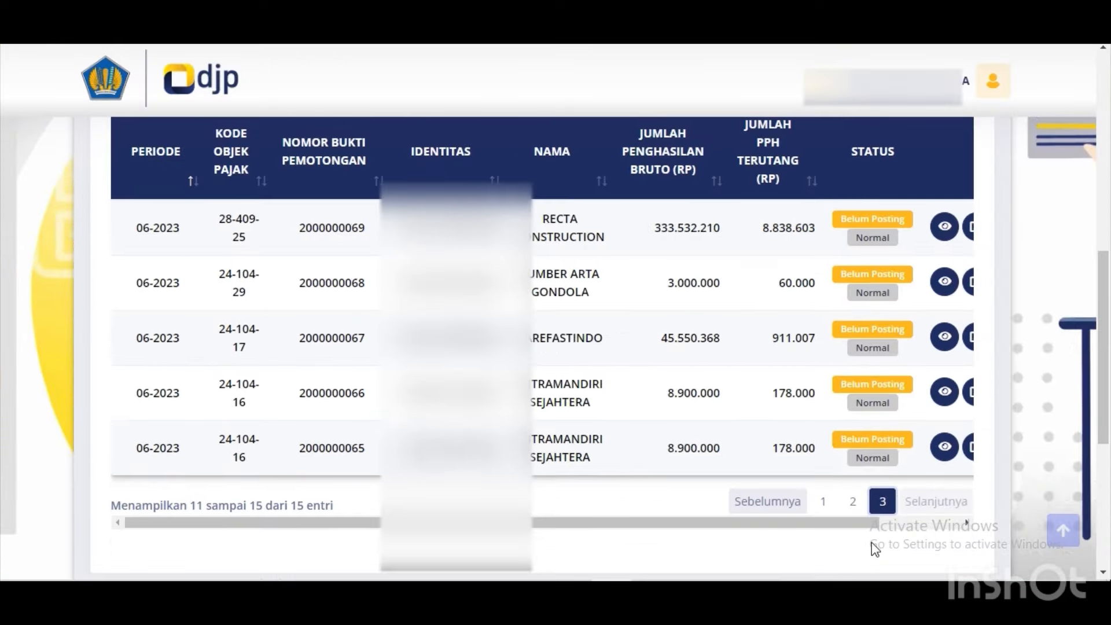
{"action": "key", "text": "alt+Tab"}
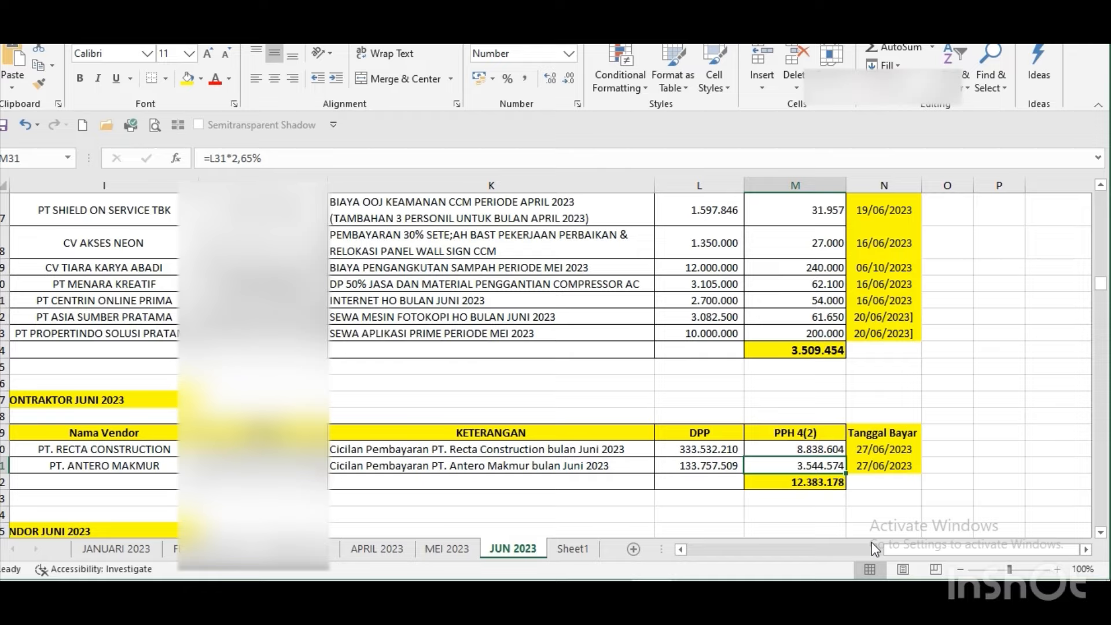
{"action": "key", "text": "alt+Tab"}
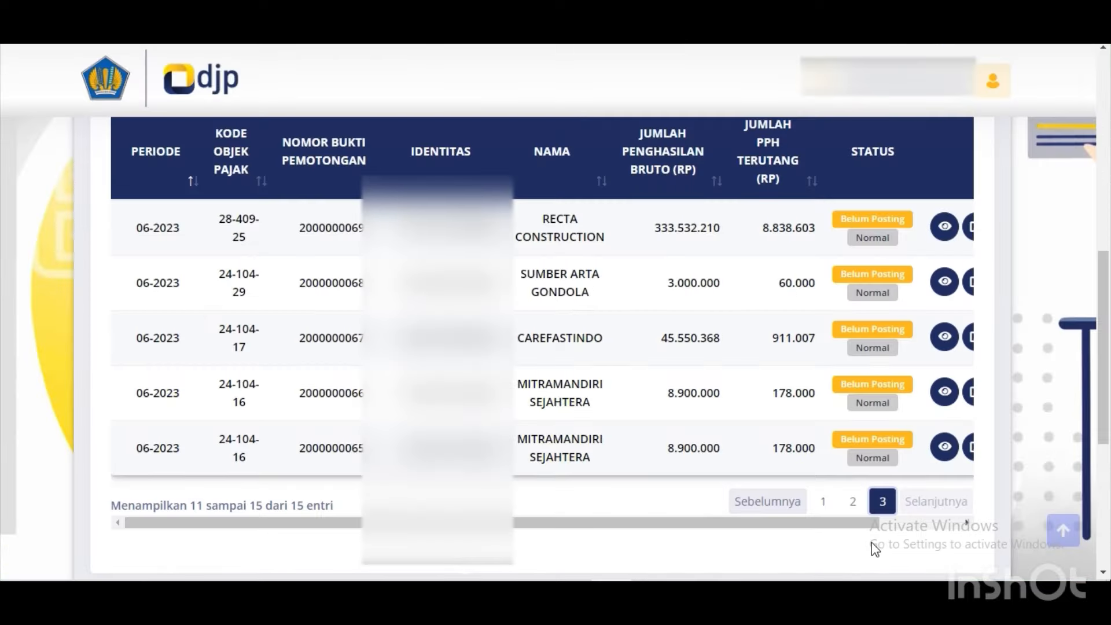
{"action": "key", "text": "alt+Tab"}
{"action": "key", "text": "Up"}
{"action": "key", "text": "Up"}
{"action": "key", "text": "Up"}
{"action": "key", "text": "Up"}
{"action": "key", "text": "Up"}
{"action": "key", "text": "Up"}
{"action": "key", "text": "Up"}
{"action": "key", "text": "Up"}
{"action": "key", "text": "Up"}
{"action": "key", "text": "Up"}
{"action": "key", "text": "Up"}
{"action": "key", "text": "Up"}
{"action": "key", "text": "Up"}
{"action": "key", "text": "Up"}
{"action": "key", "text": "Up"}
{"action": "key", "text": "Up"}
{"action": "key", "text": "Up"}
{"action": "key", "text": "Up"}
{"action": "key", "text": "Up"}
{"action": "key", "text": "Up"}
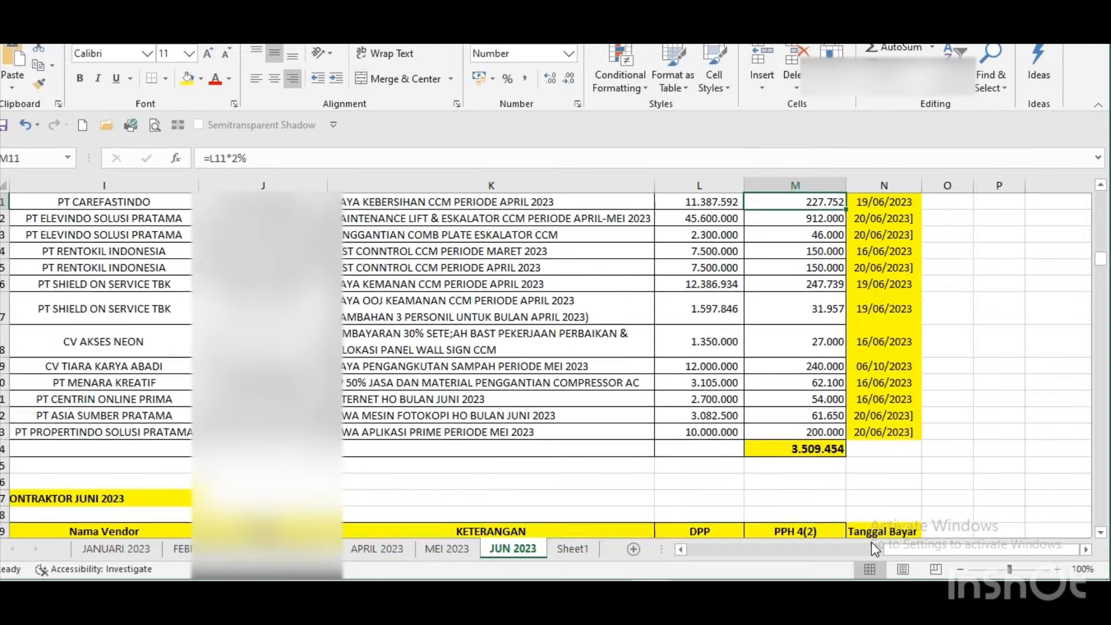
{"action": "key", "text": "Up"}
{"action": "key", "text": "Up"}
{"action": "key", "text": "Up"}
{"action": "key", "text": "Up"}
{"action": "key", "text": "Up"}
{"action": "key", "text": "Up"}
{"action": "key", "text": "alt+Tab"}
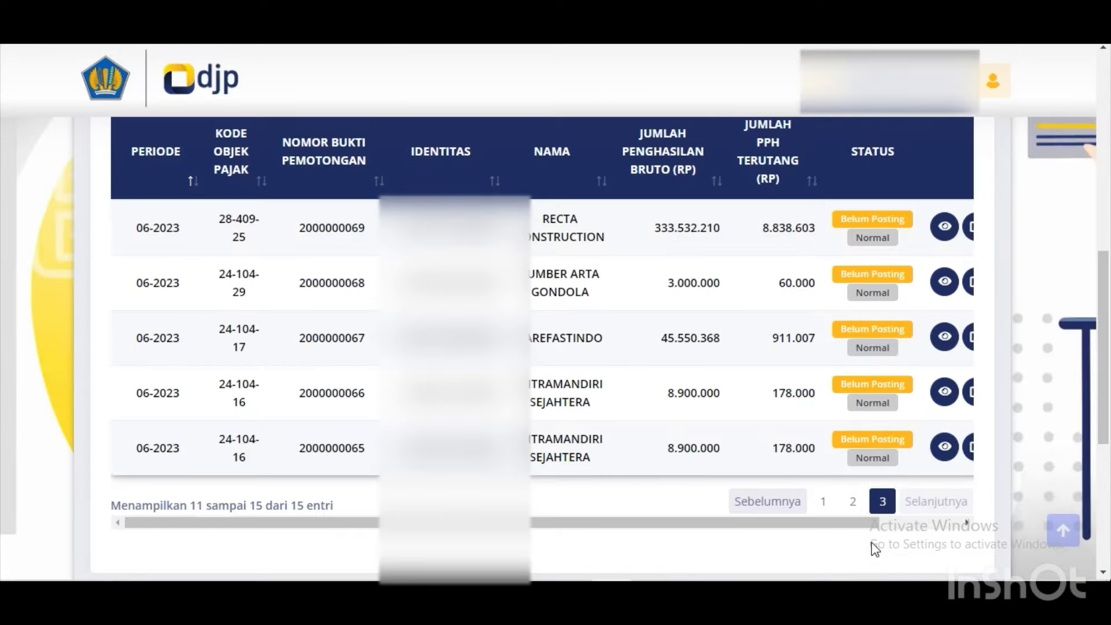
{"action": "key", "text": "alt+Tab"}
{"action": "key", "text": "Down"}
{"action": "key", "text": "shift+Down"}
{"action": "key", "text": "shift+Down"}
{"action": "key", "text": "shift+Down"}
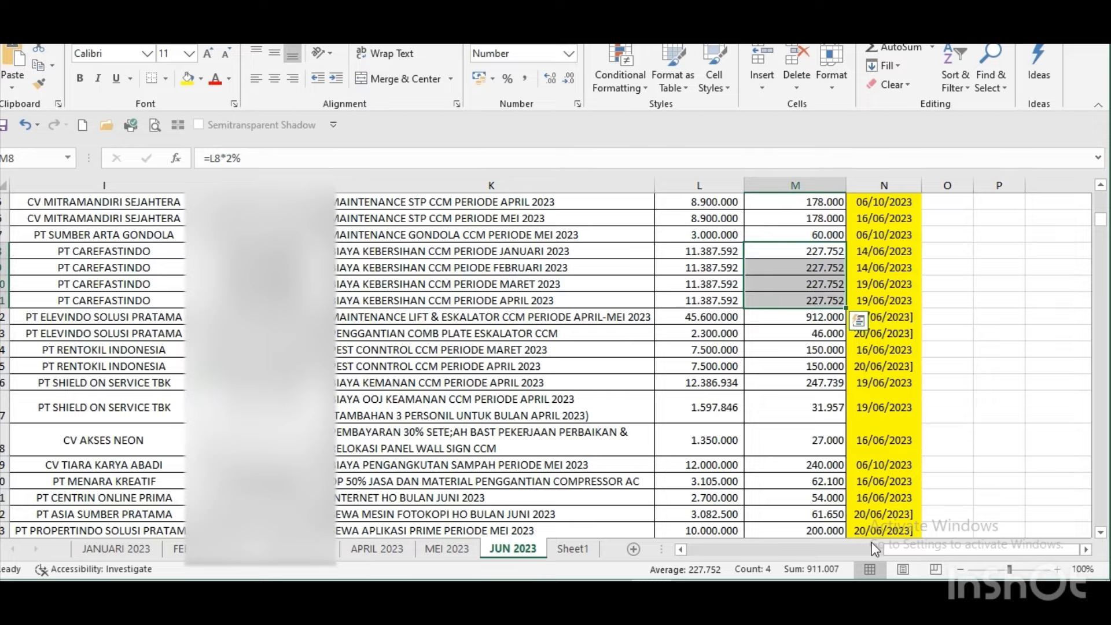
{"action": "key", "text": "alt+Tab"}
{"action": "key", "text": "alt+Tab"}
{"action": "key", "text": "Up"}
{"action": "key", "text": "Up"}
{"action": "key", "text": "Up"}
{"action": "key", "text": "Up"}
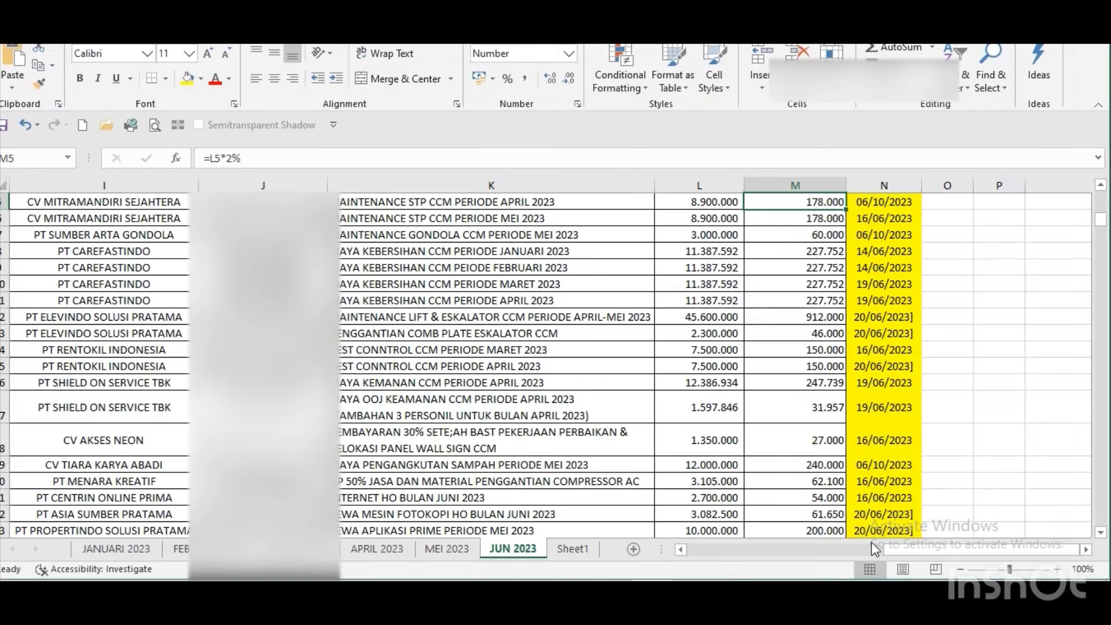
{"action": "key", "text": "Down"}
{"action": "key", "text": "alt+Tab"}
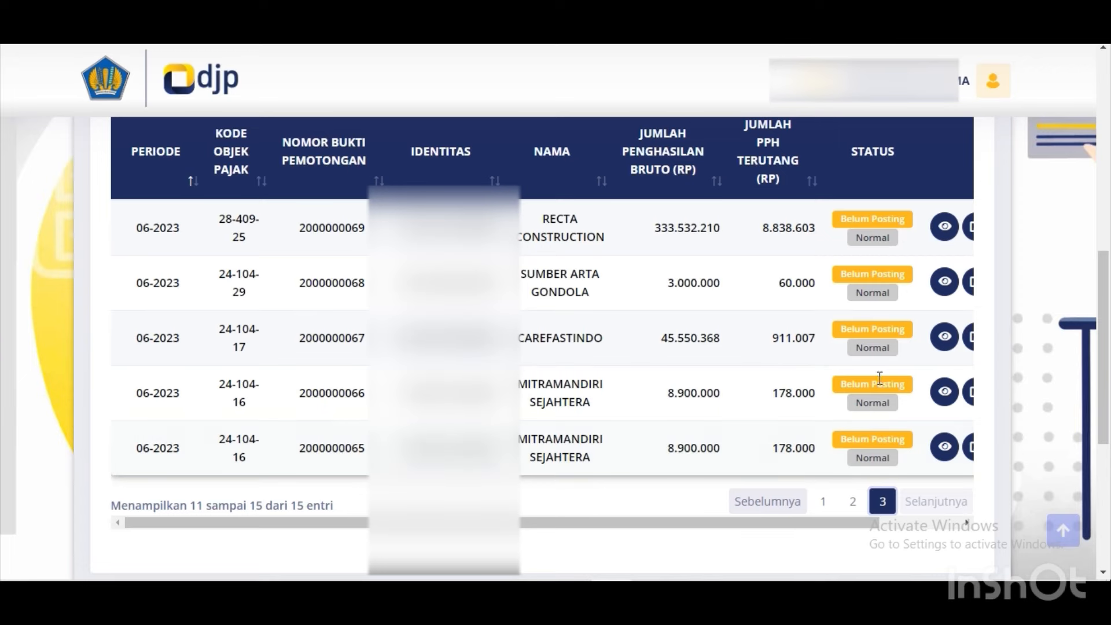
{"action": "left_click_drag", "start_coordinate": [1106, 260], "coordinate": [1103, 237]}
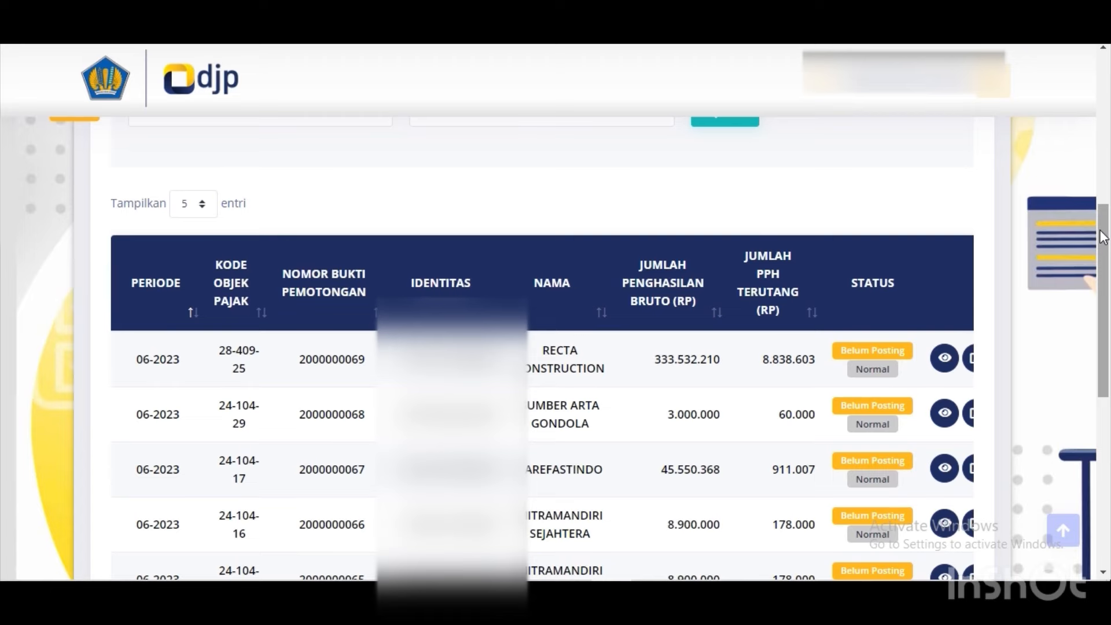
{"action": "left_click_drag", "start_coordinate": [1103, 238], "coordinate": [1103, 161]}
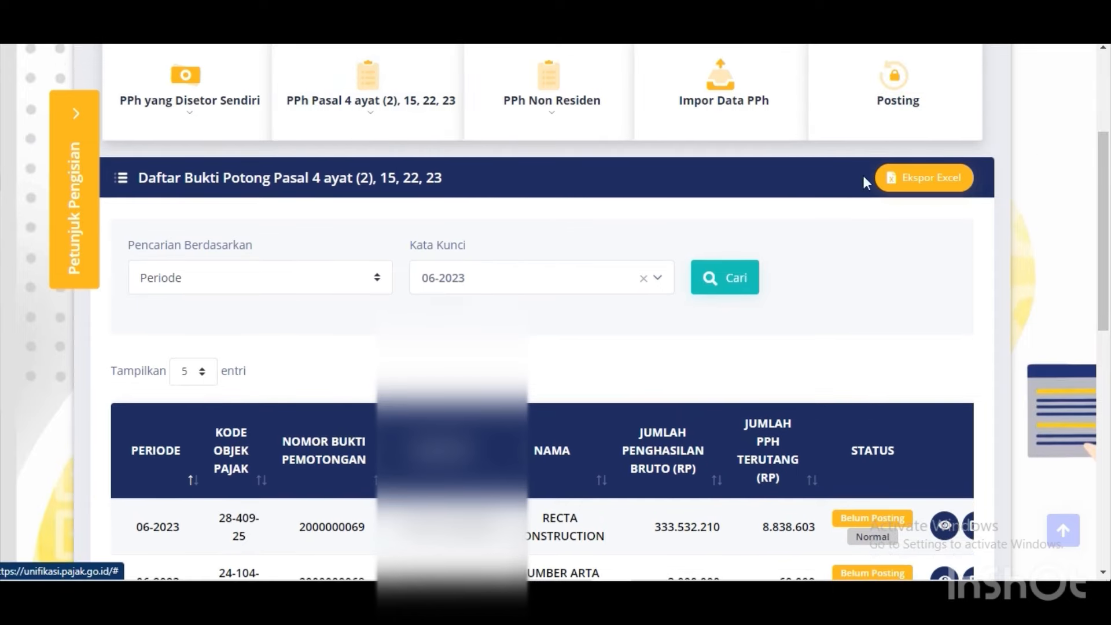
{"action": "left_click_drag", "start_coordinate": [1104, 222], "coordinate": [1094, 195]}
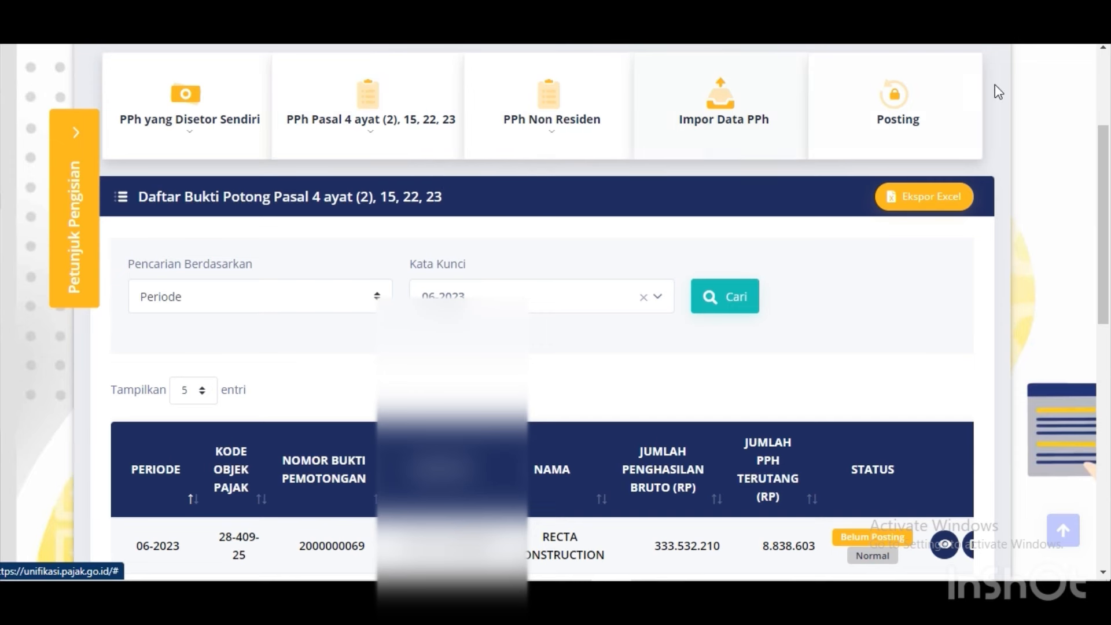
Post the slips for Tahun Pajak 2023, Masa Pajak Juni, confirming creation of SPT 2023/06 revision 0.
{"action": "left_click", "coordinate": [895, 122]}
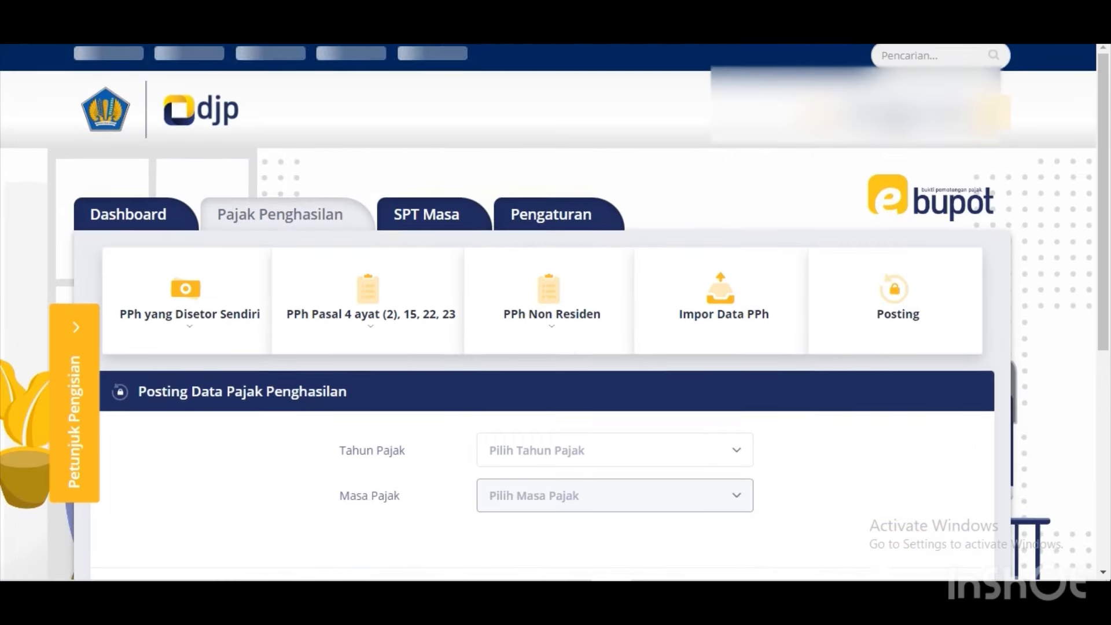
{"action": "left_click", "coordinate": [641, 467]}
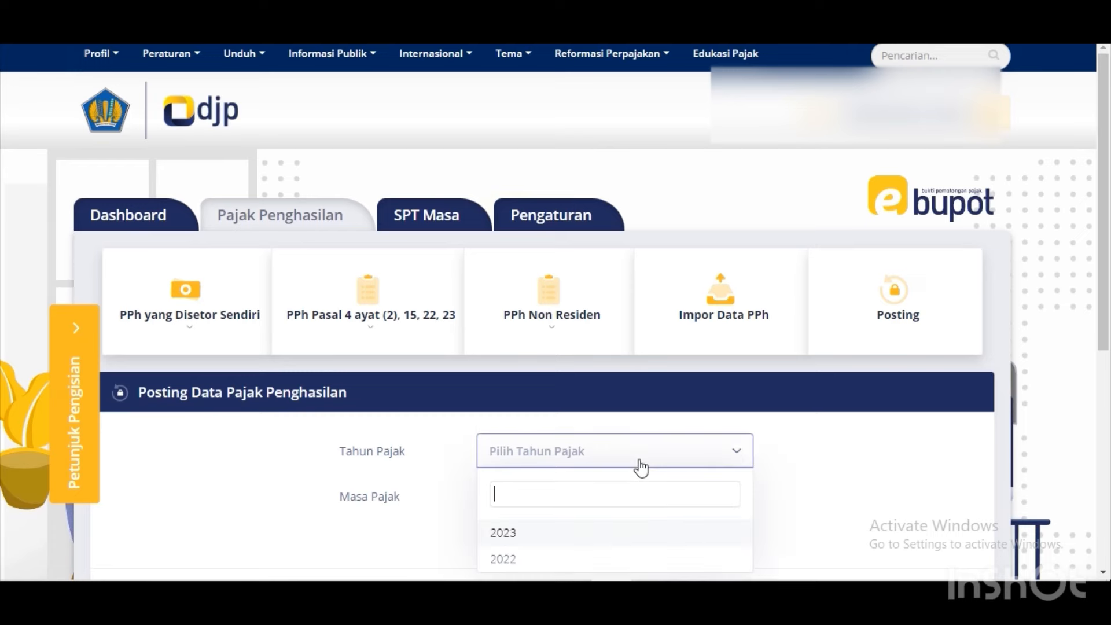
{"action": "left_click", "coordinate": [556, 540]}
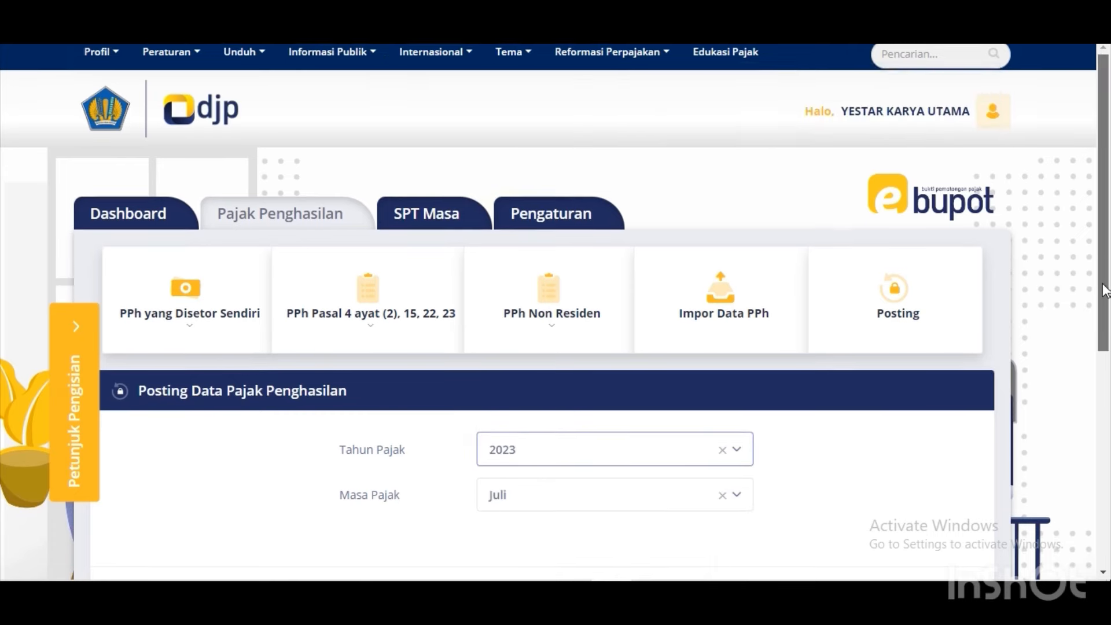
{"action": "scroll", "coordinate": [1103, 279], "scroll_direction": "down", "scroll_amount": 2}
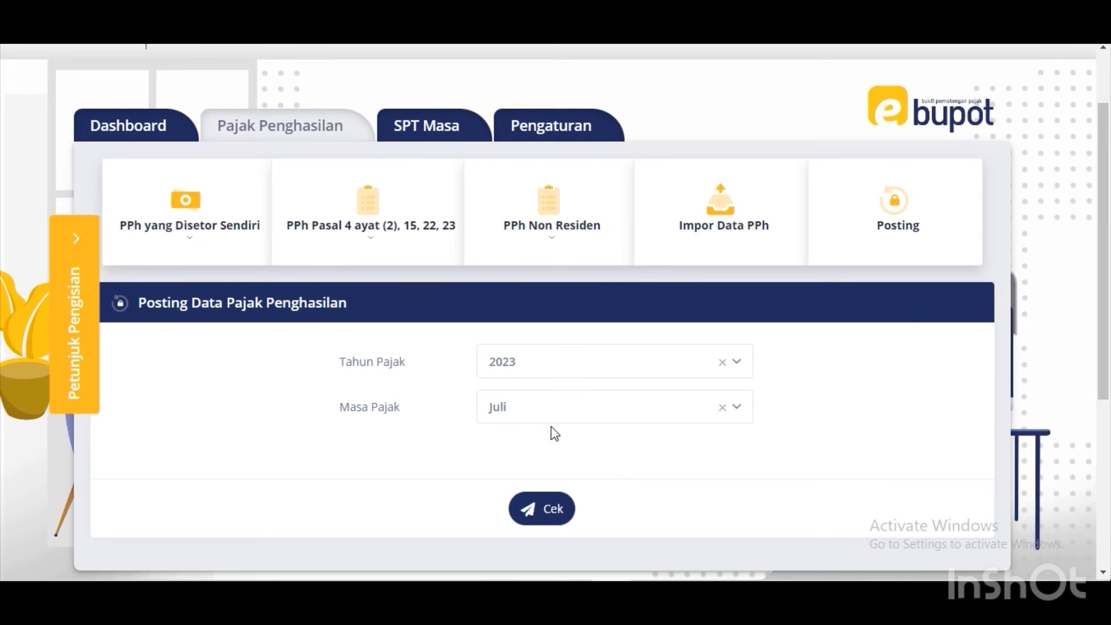
{"action": "left_click", "coordinate": [553, 418]}
{"action": "left_click", "coordinate": [535, 373]}
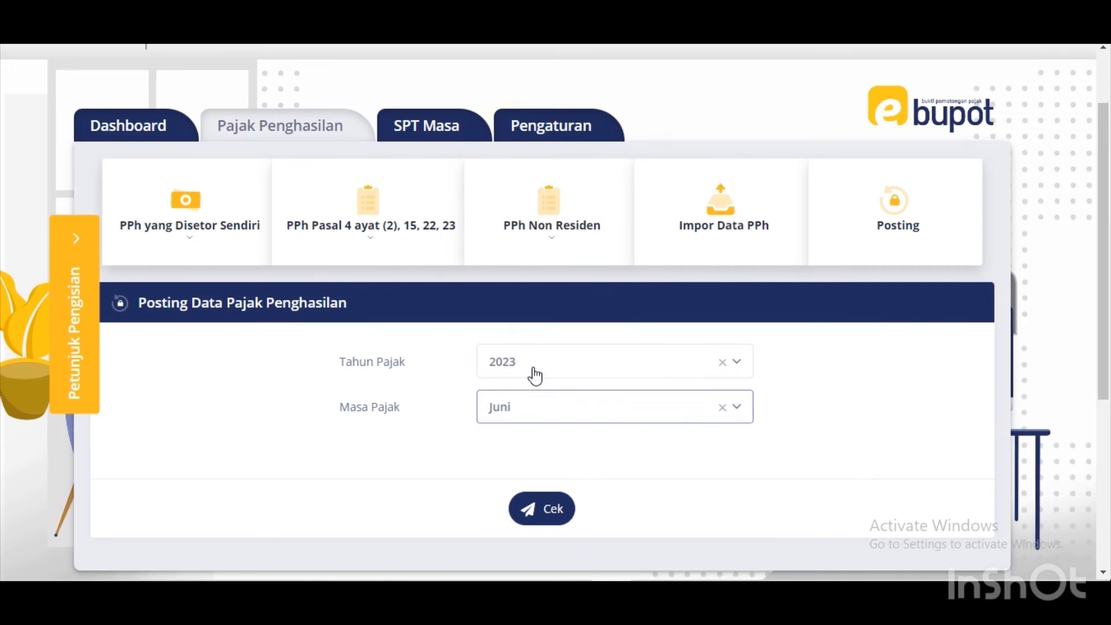
{"action": "left_click", "coordinate": [549, 506]}
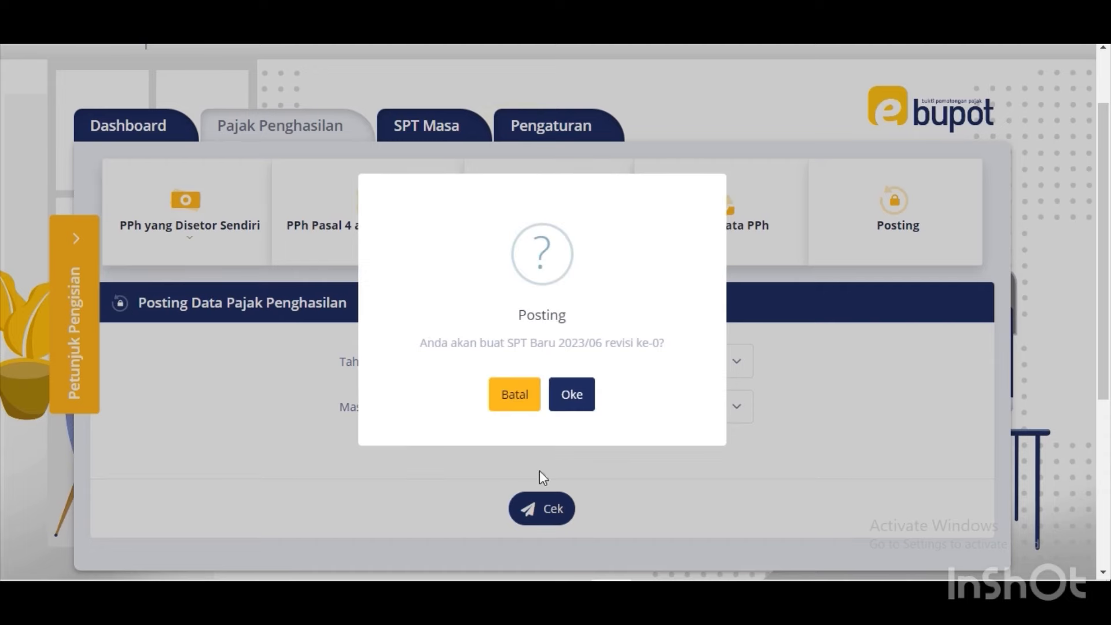
{"action": "left_click", "coordinate": [568, 398]}
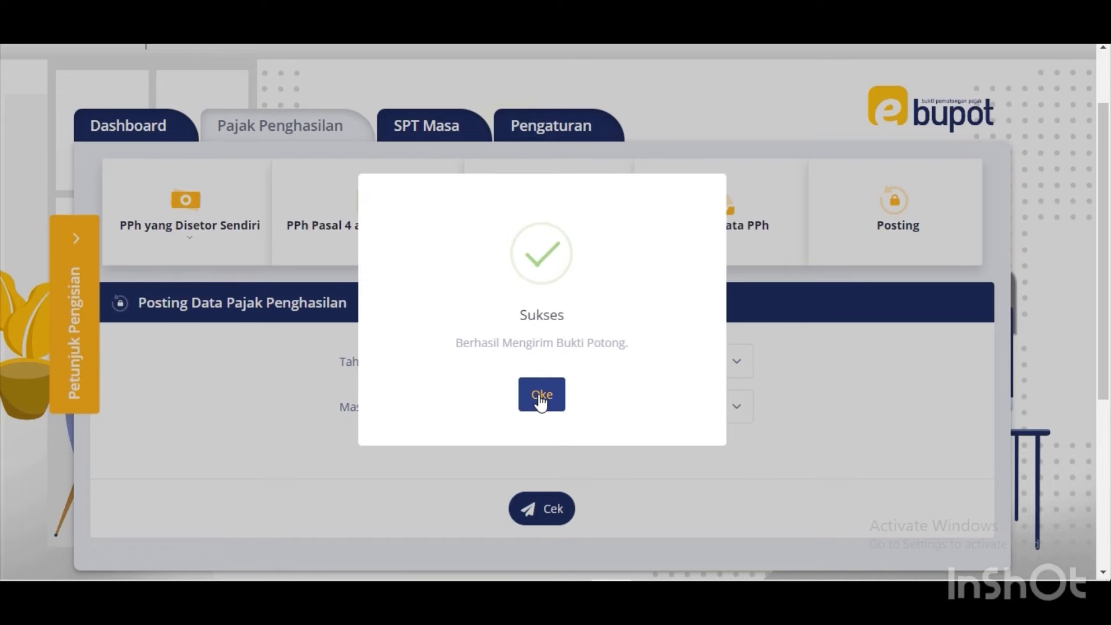
{"action": "left_click", "coordinate": [541, 397]}
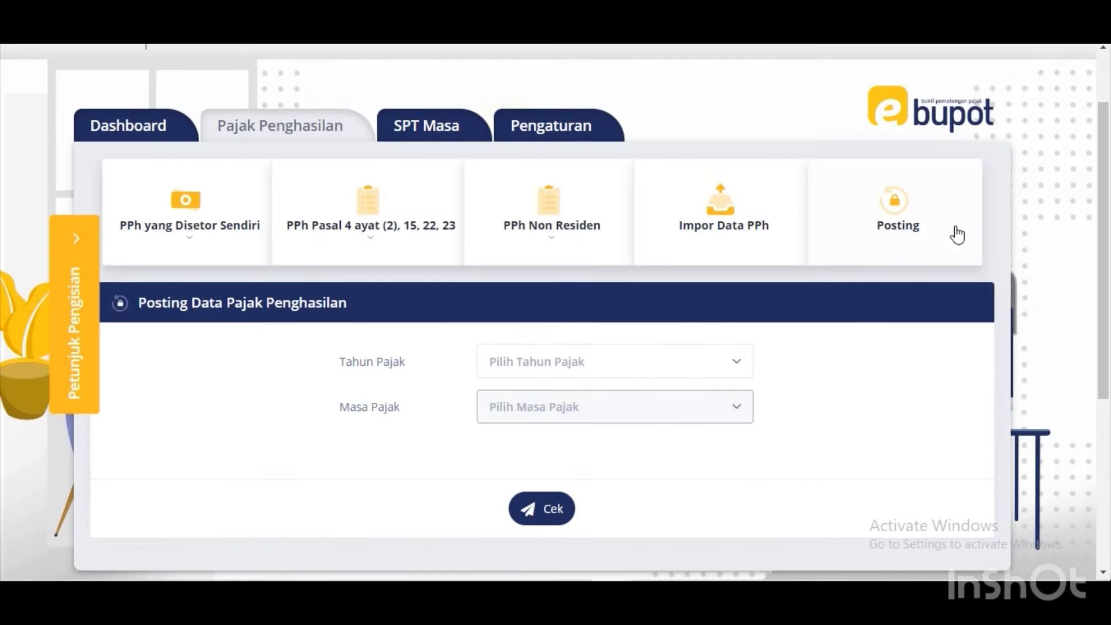
{"action": "left_click", "coordinate": [414, 238]}
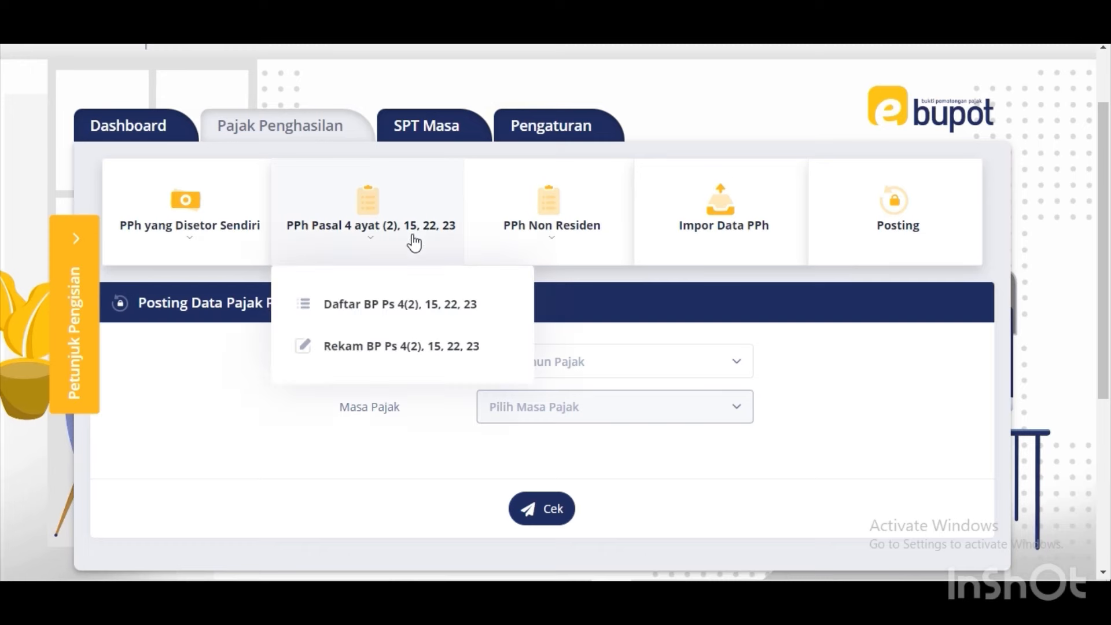
Reopen the Pasal 4(2), 15, 22, 23 slip list and search period 06-2023.
{"action": "left_click", "coordinate": [371, 305]}
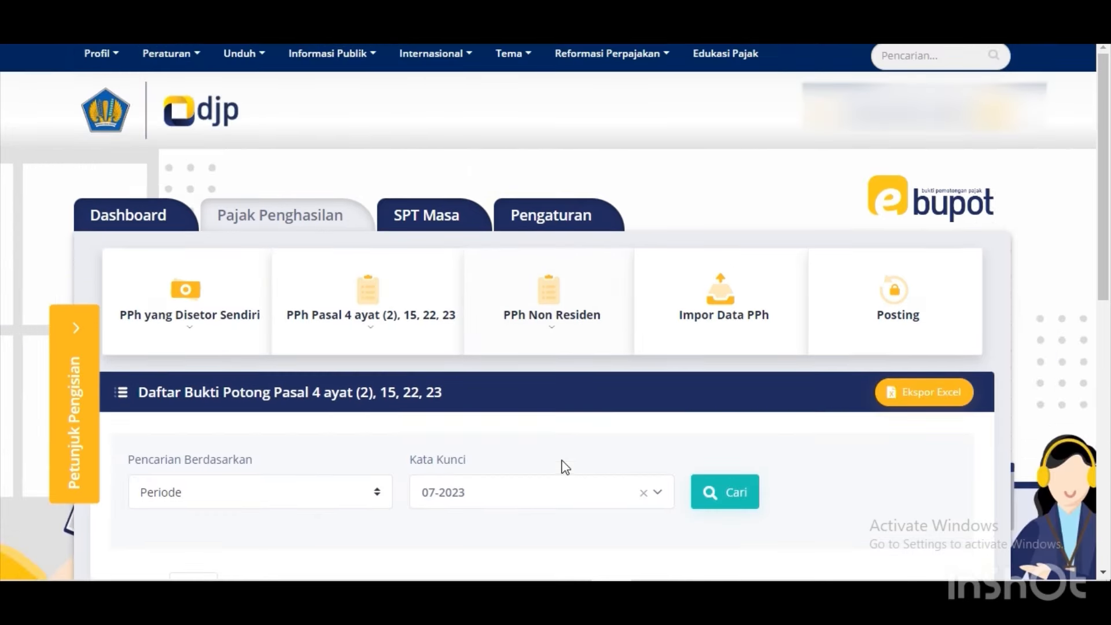
{"action": "left_click", "coordinate": [566, 492]}
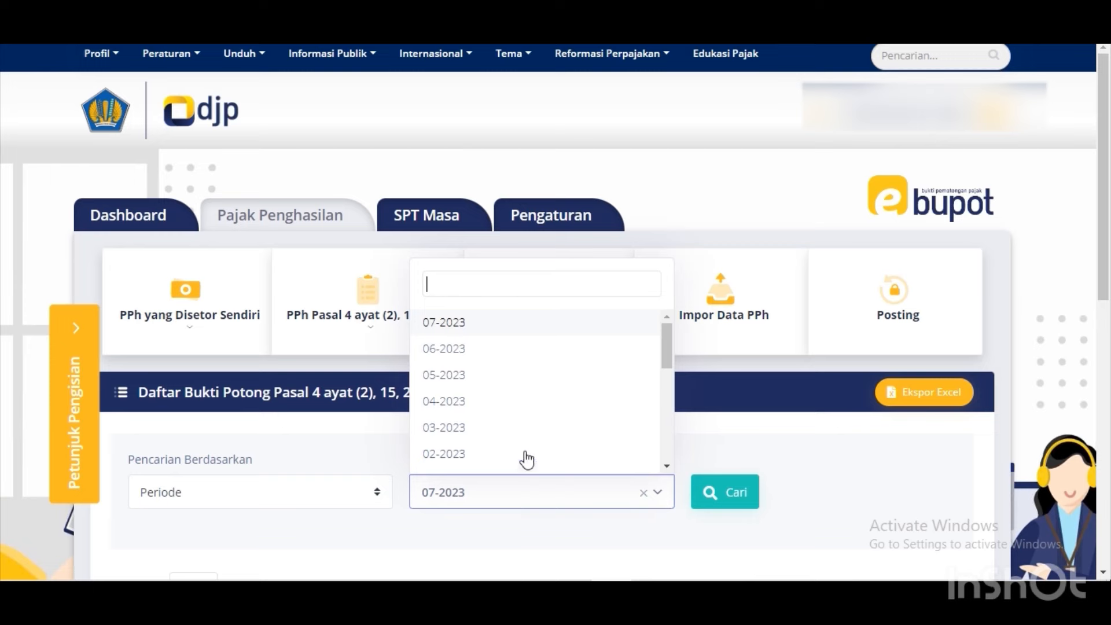
{"action": "left_click", "coordinate": [491, 350]}
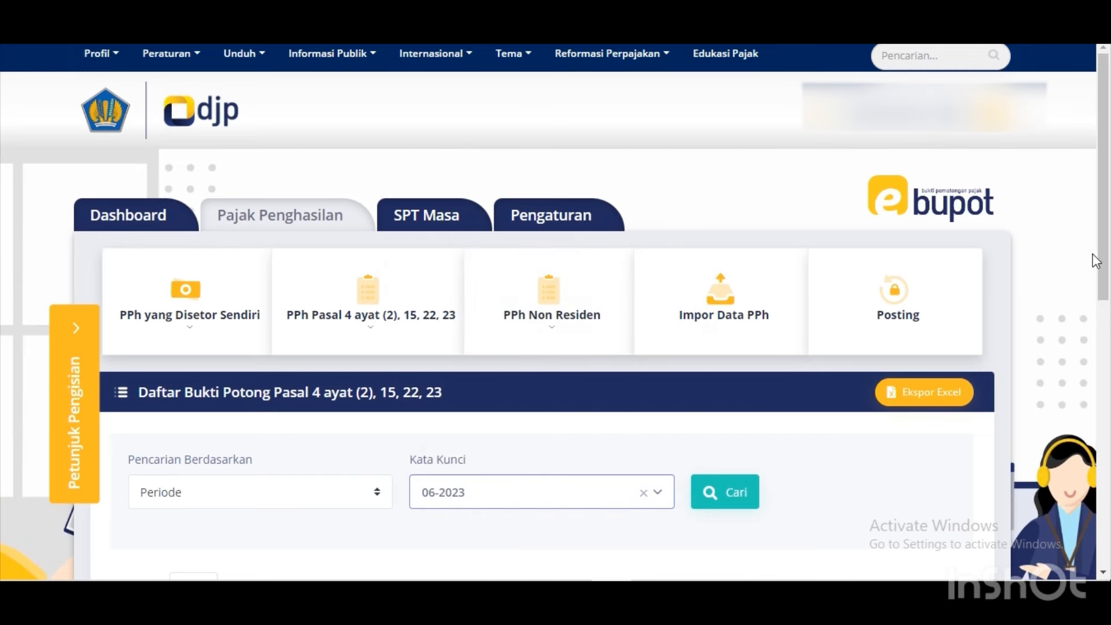
{"action": "left_click_drag", "start_coordinate": [1102, 260], "coordinate": [1110, 356]}
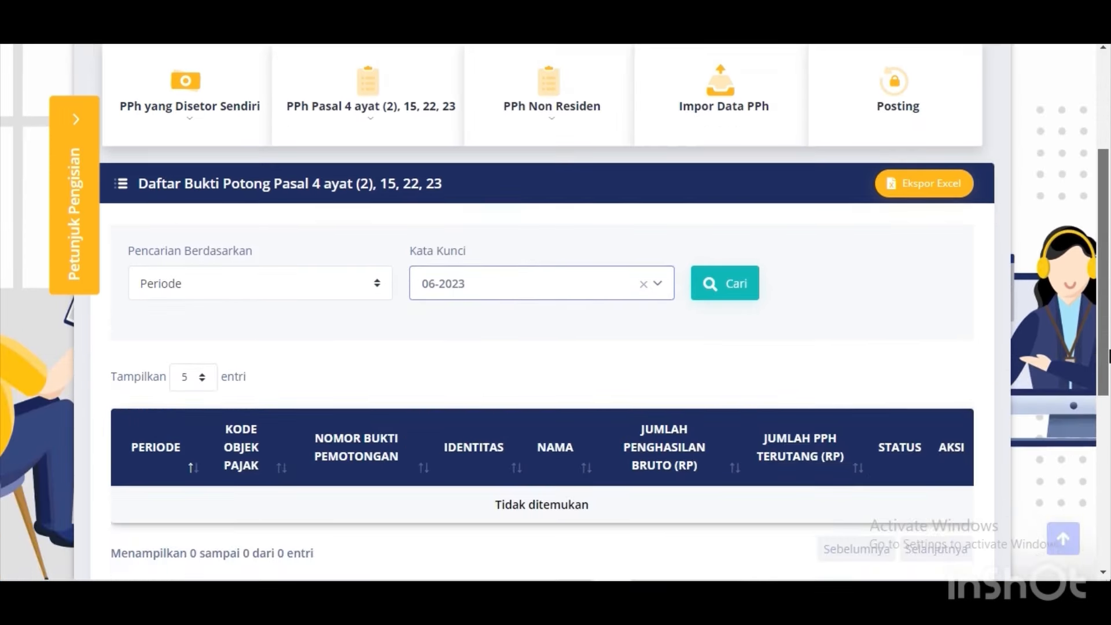
{"action": "right_click", "coordinate": [743, 276]}
{"action": "left_click", "coordinate": [724, 282]}
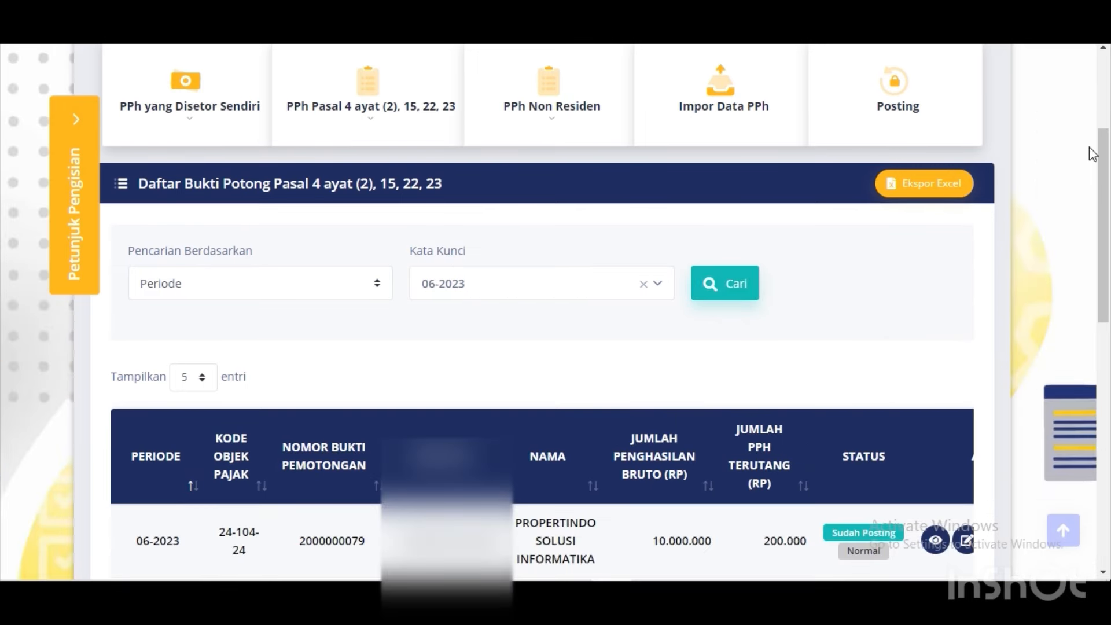
{"action": "right_click", "coordinate": [1109, 236]}
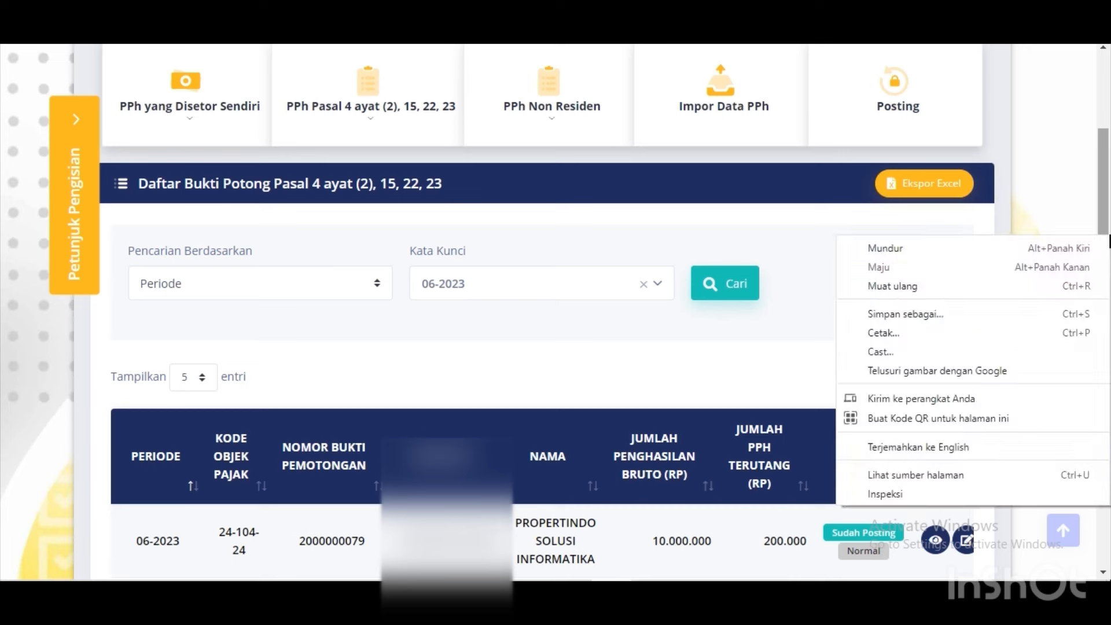
{"action": "left_click", "coordinate": [1106, 227]}
{"action": "right_click", "coordinate": [1106, 280]}
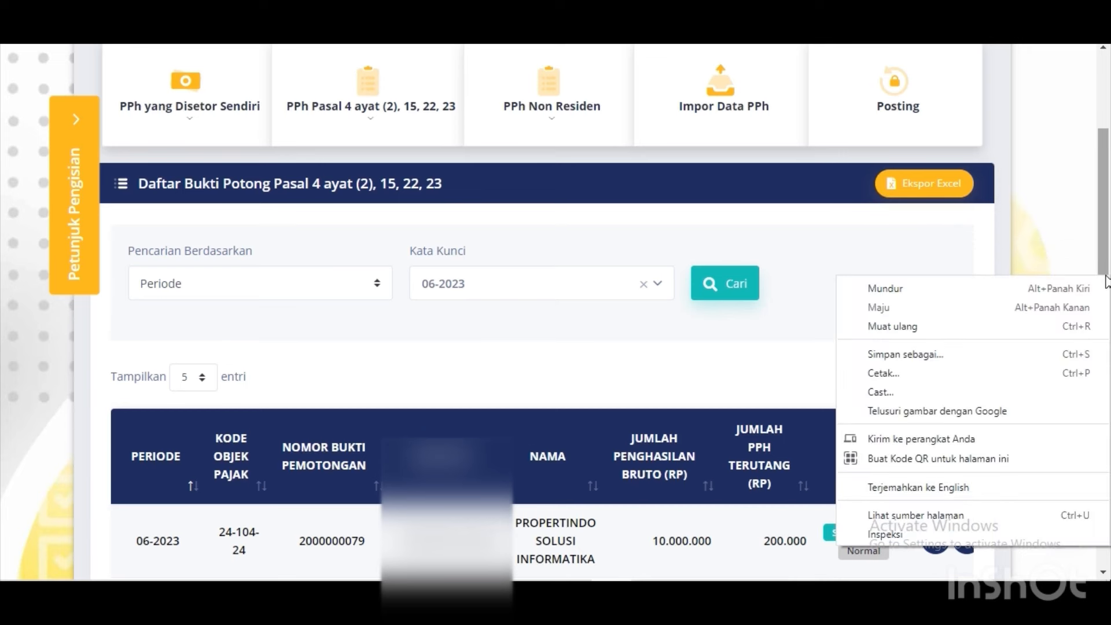
{"action": "right_click", "coordinate": [1106, 229]}
{"action": "left_click", "coordinate": [1105, 211]}
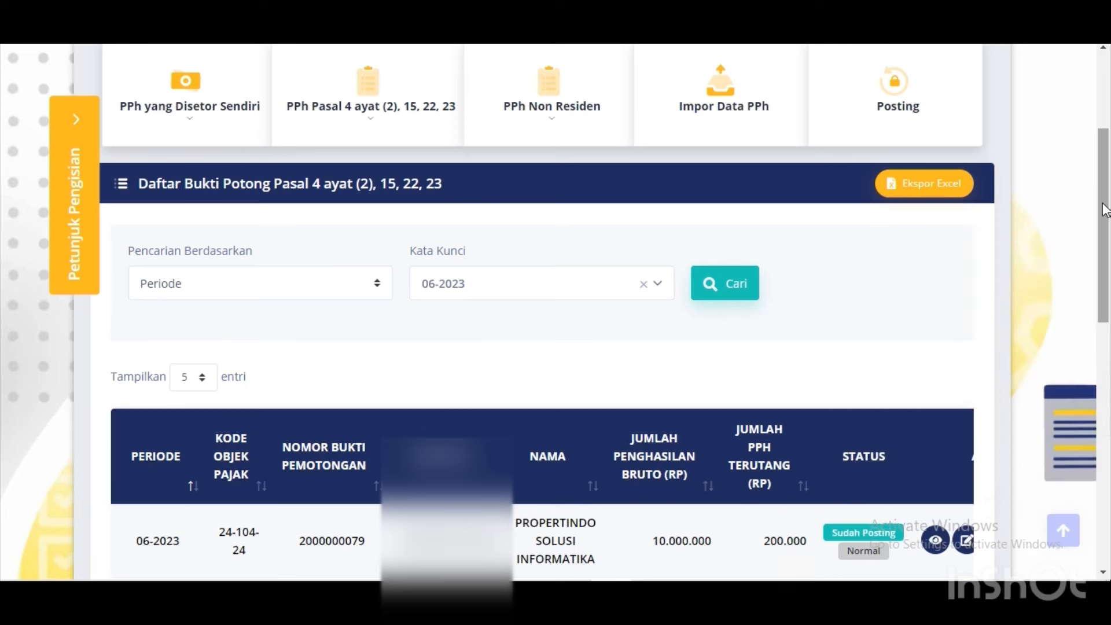
{"action": "left_click_drag", "start_coordinate": [1106, 211], "coordinate": [1105, 319]}
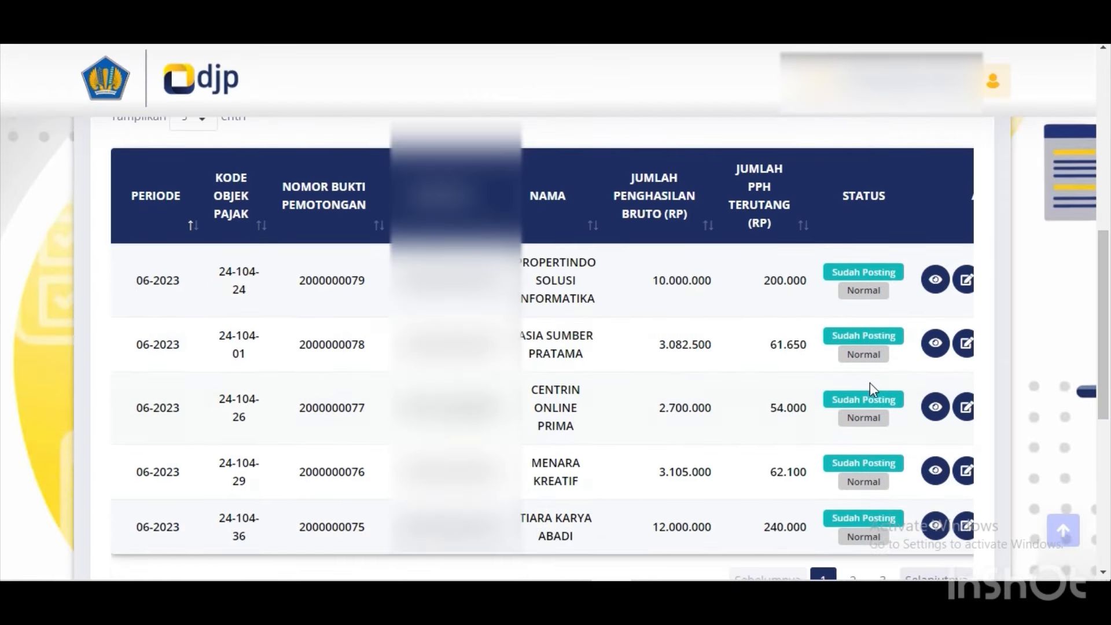
{"action": "left_click_drag", "start_coordinate": [1106, 272], "coordinate": [1106, 315]}
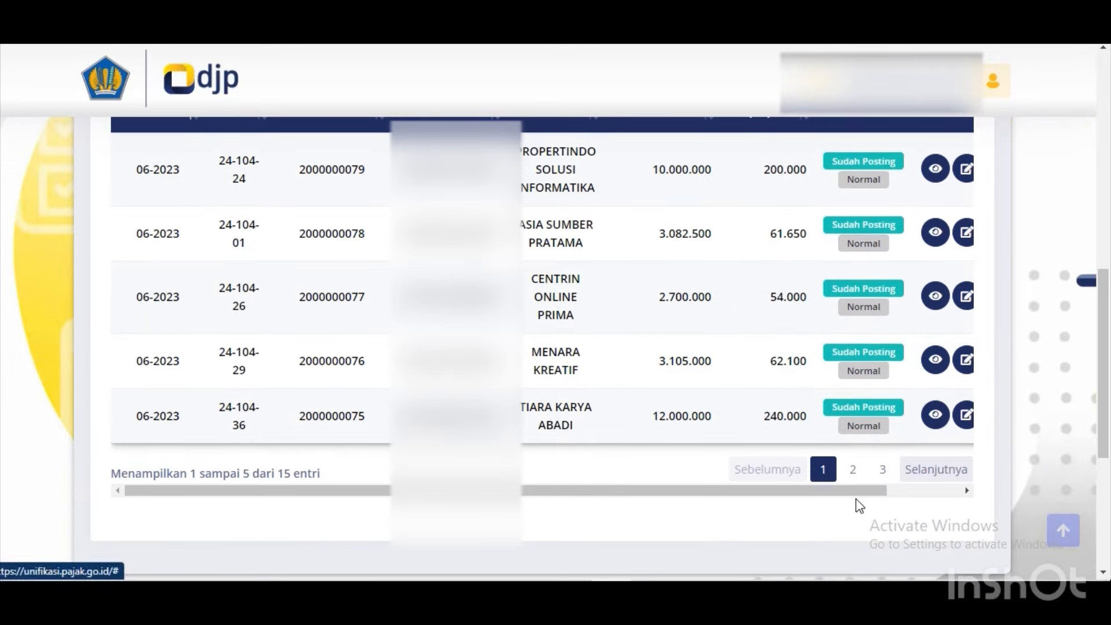
Page through pages 2 and 3 to confirm all 15 June slips show Sudah Posting.
{"action": "left_click_drag", "start_coordinate": [856, 498], "coordinate": [931, 475]}
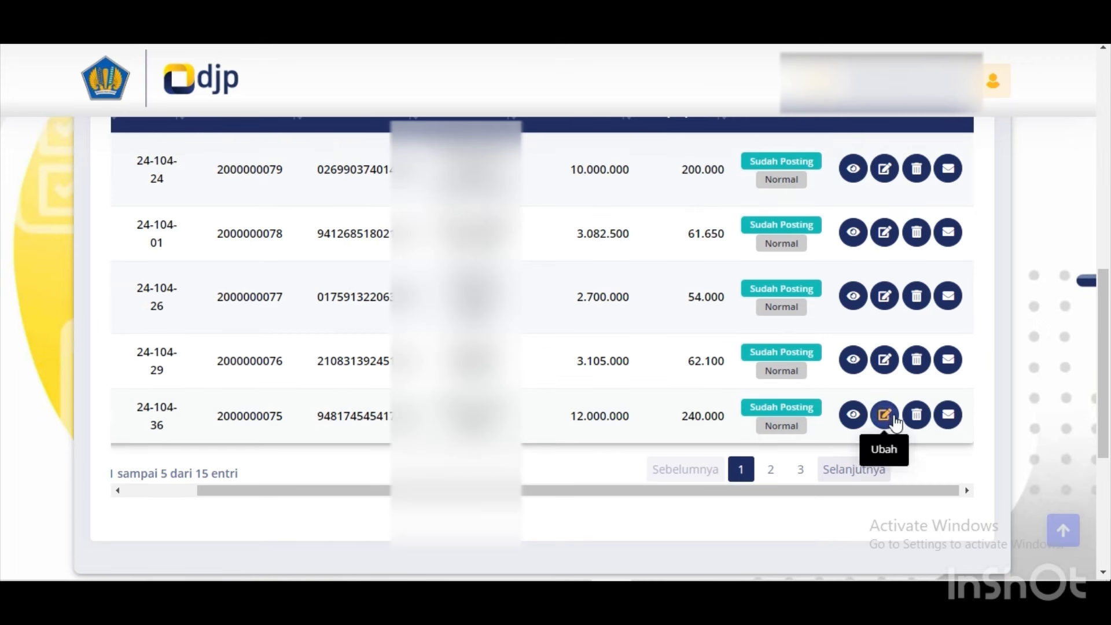
{"action": "left_click", "coordinate": [772, 469]}
{"action": "left_click", "coordinate": [810, 470]}
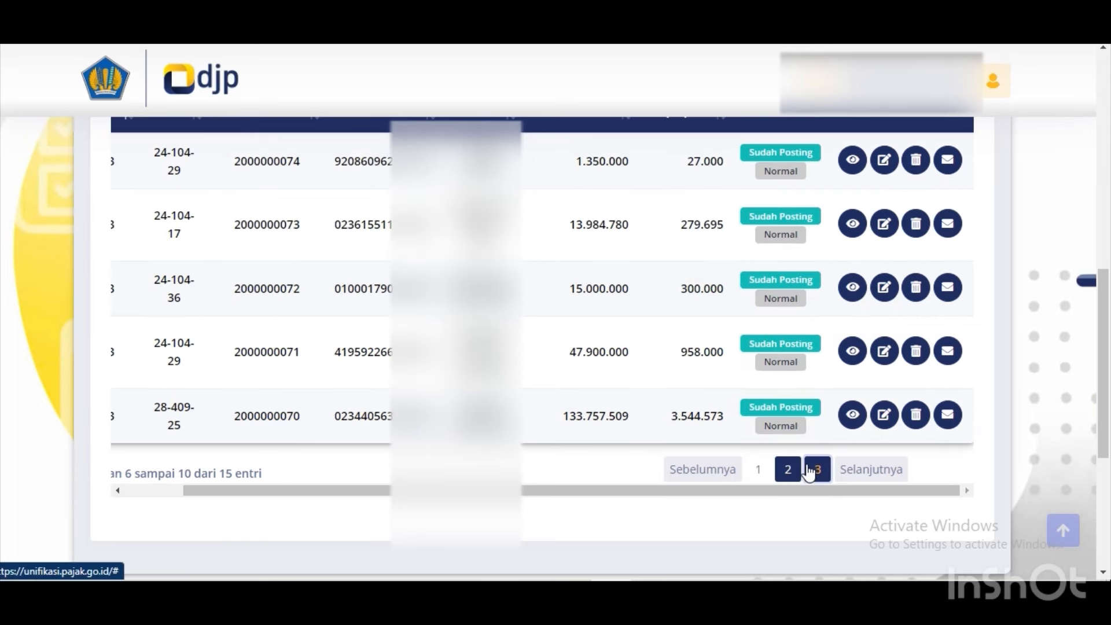
{"action": "left_click_drag", "start_coordinate": [1109, 324], "coordinate": [1092, 228]}
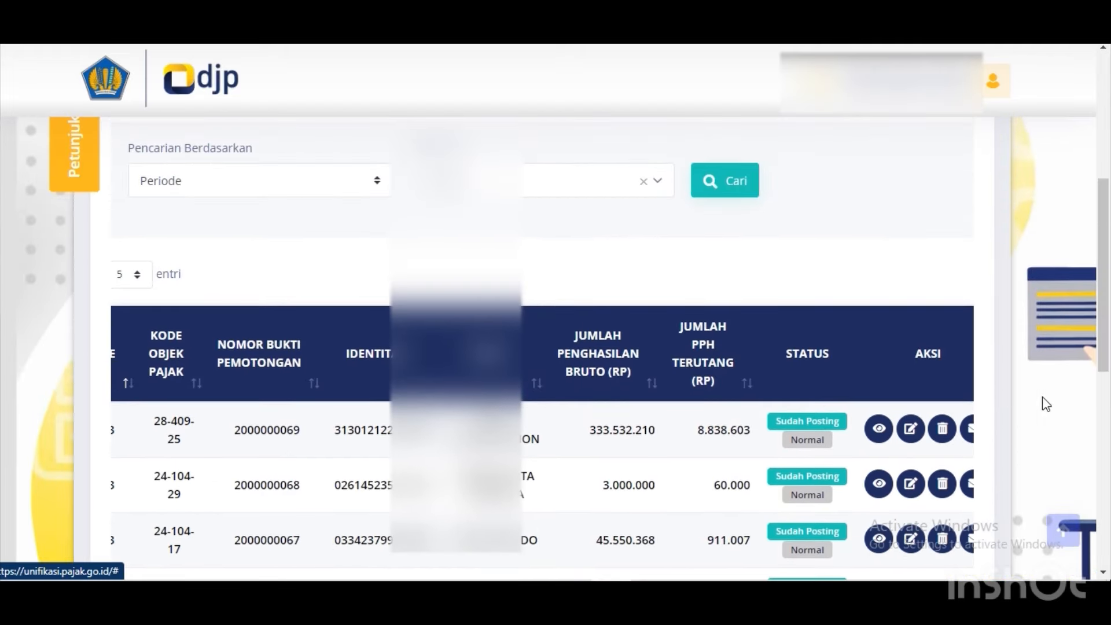
{"action": "left_click_drag", "start_coordinate": [1103, 328], "coordinate": [1100, 262]}
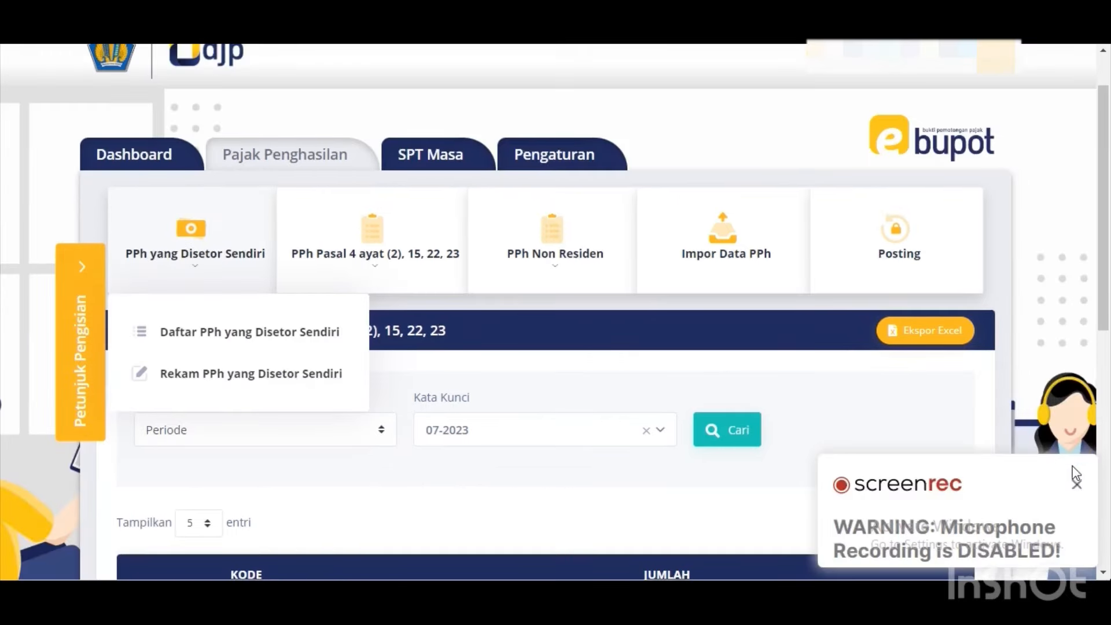
Open the Rekam PPh yang Disetor Sendiri form under self-paid PPh.
{"action": "left_click", "coordinate": [1078, 485]}
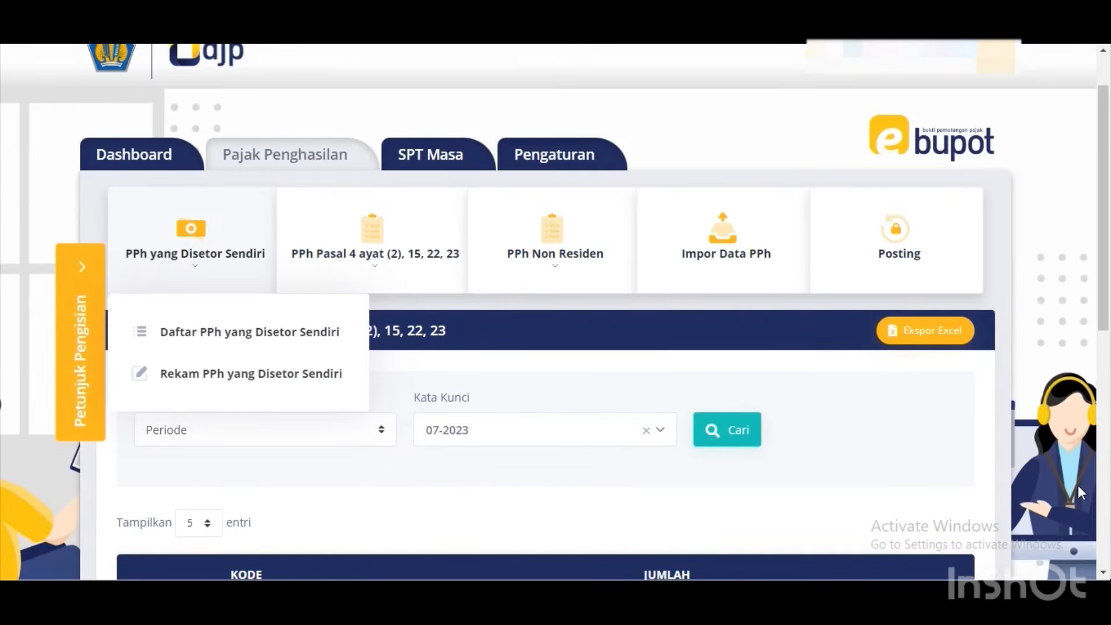
{"action": "left_click", "coordinate": [531, 307]}
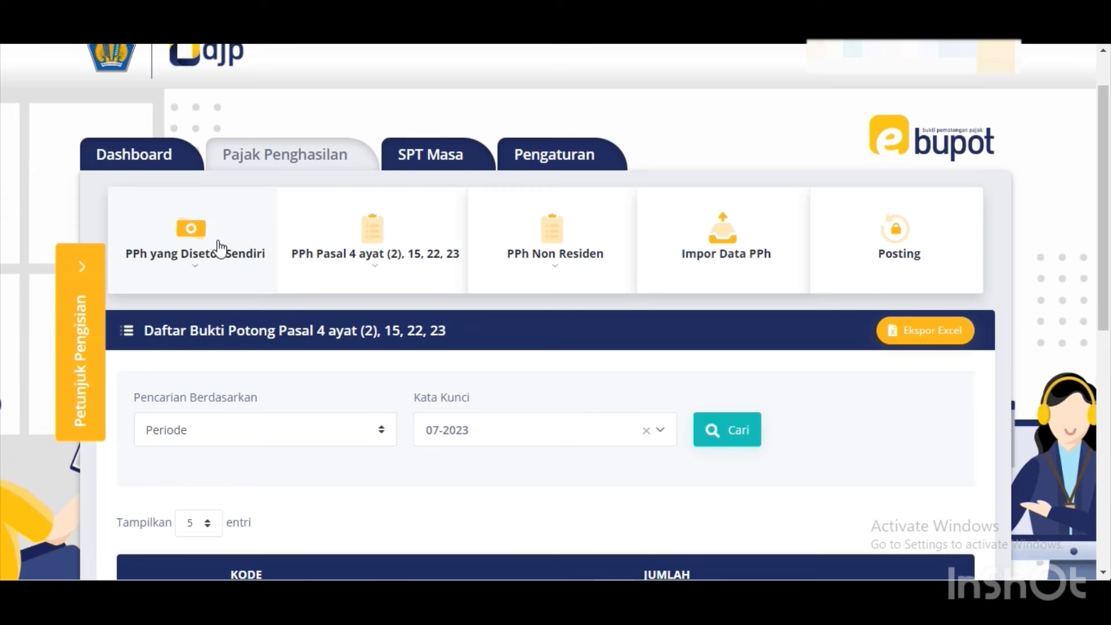
{"action": "left_click", "coordinate": [209, 270]}
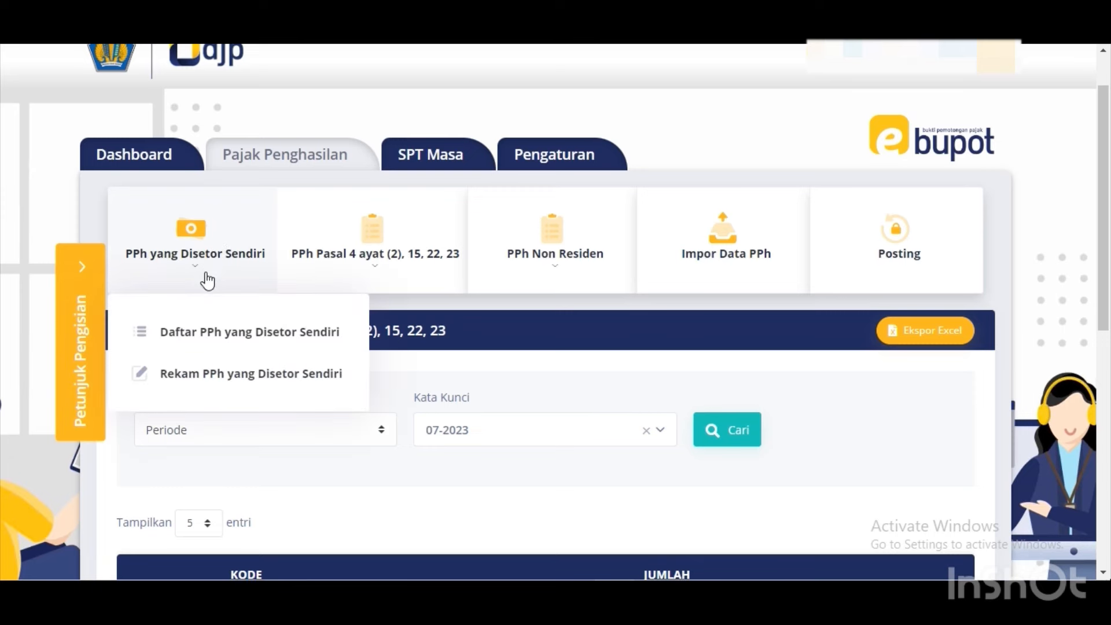
{"action": "left_click", "coordinate": [191, 375]}
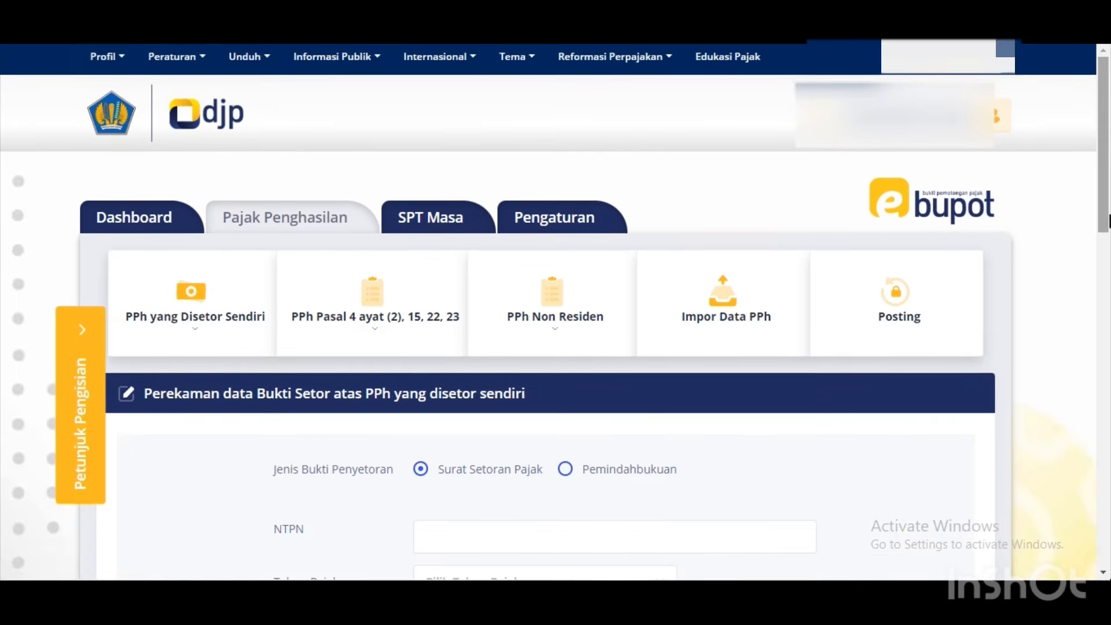
{"action": "left_click_drag", "start_coordinate": [1109, 221], "coordinate": [1109, 276]}
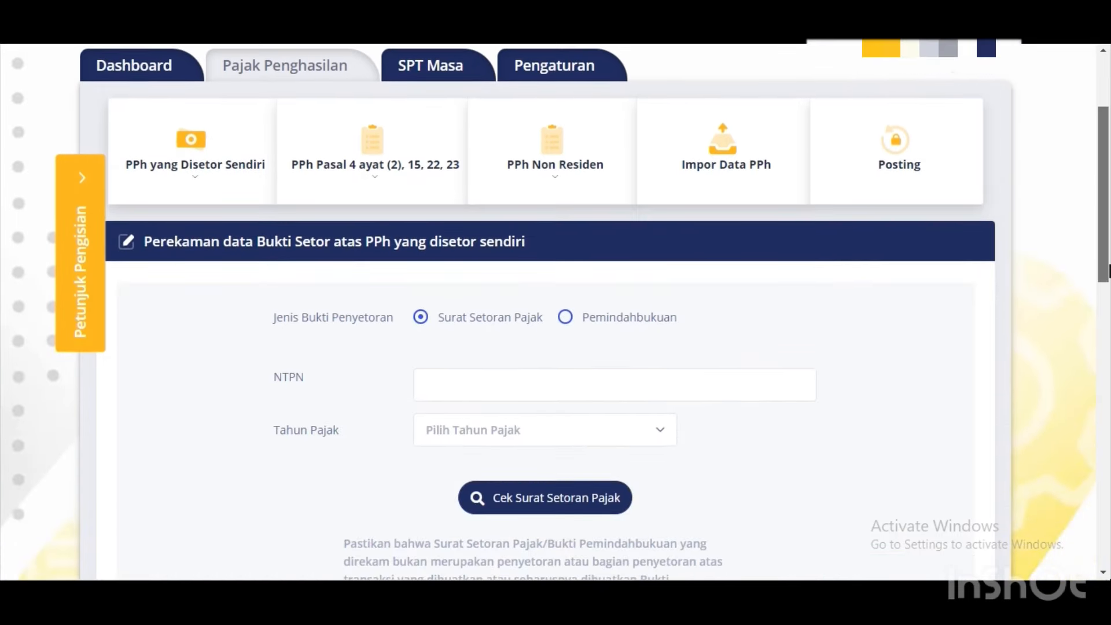
Enter the payment's NTPN, choose tax year 2023, and load the 06 deposit of Rp 48.363.660.
{"action": "left_click", "coordinate": [562, 398]}
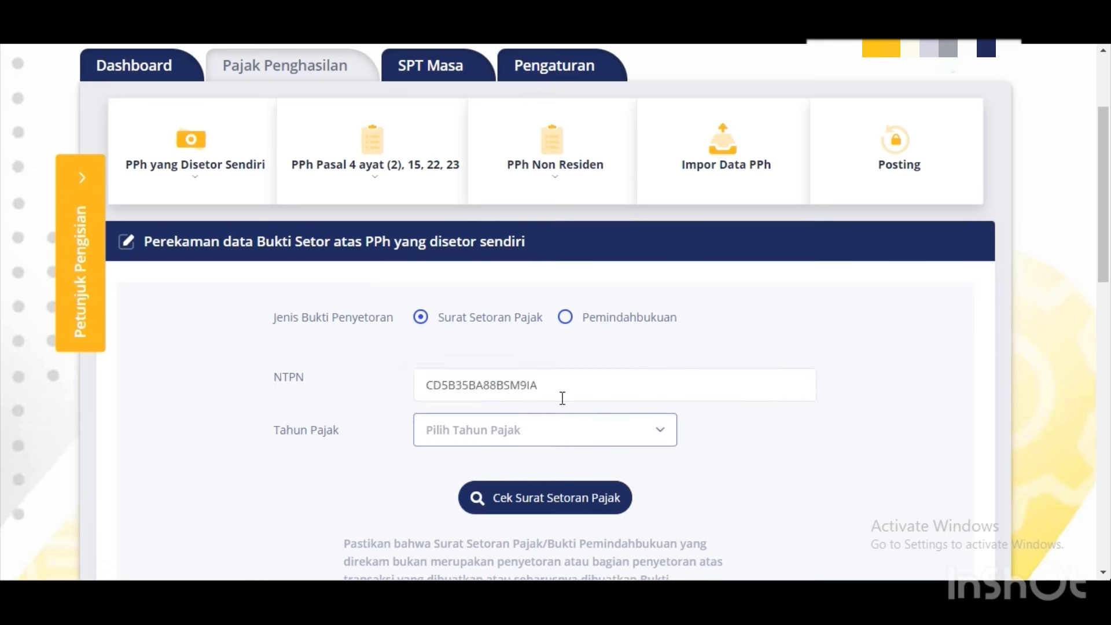
{"action": "left_click", "coordinate": [544, 435]}
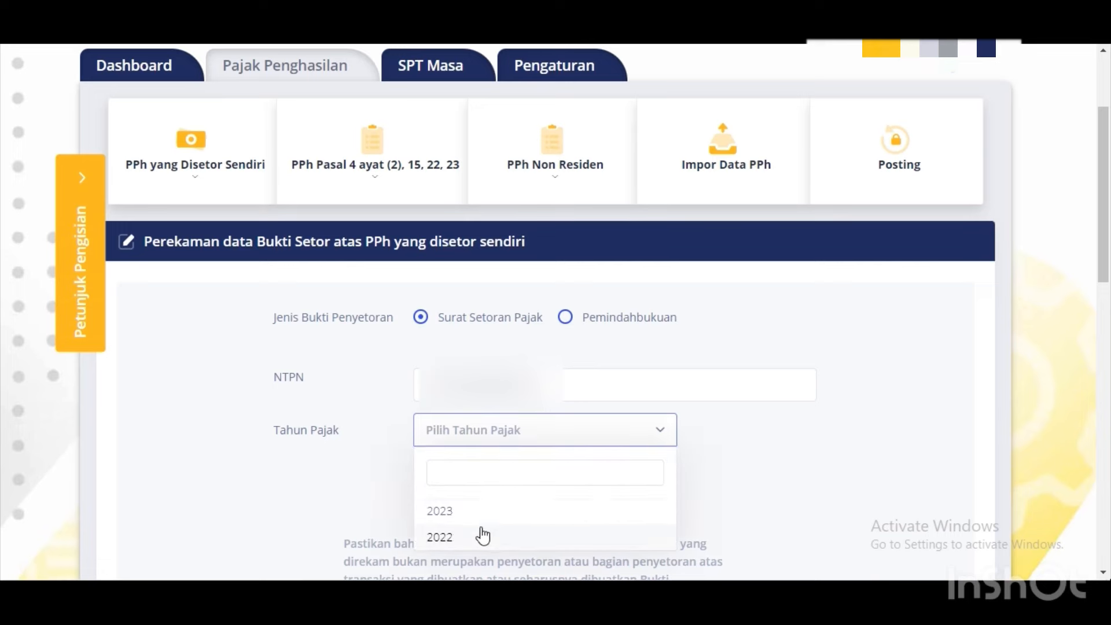
{"action": "left_click", "coordinate": [478, 512]}
{"action": "left_click", "coordinate": [479, 510]}
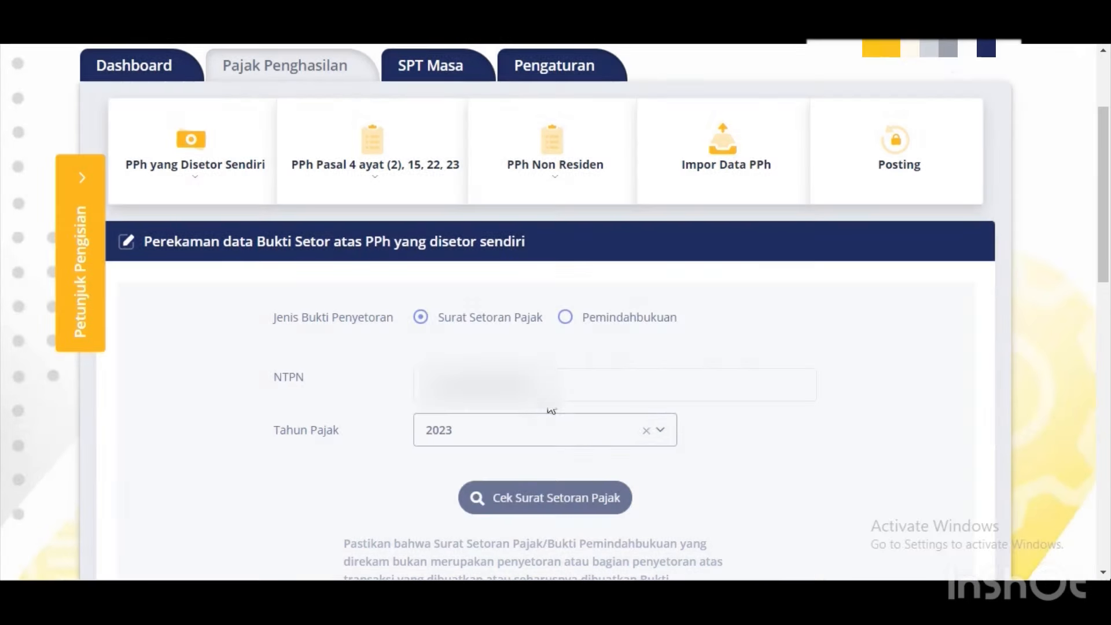
{"action": "left_click_drag", "start_coordinate": [1103, 174], "coordinate": [1103, 293]}
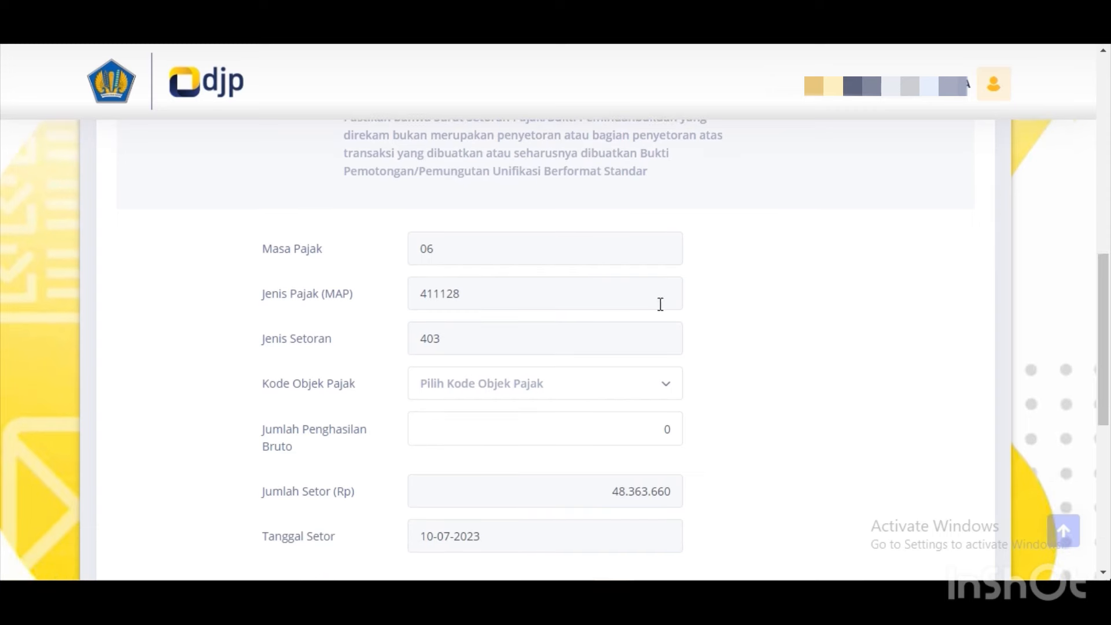
Set tax object code 28-403-01 land/building rental and enter the gross income, correcting its last digits.
{"action": "left_click", "coordinate": [457, 386]}
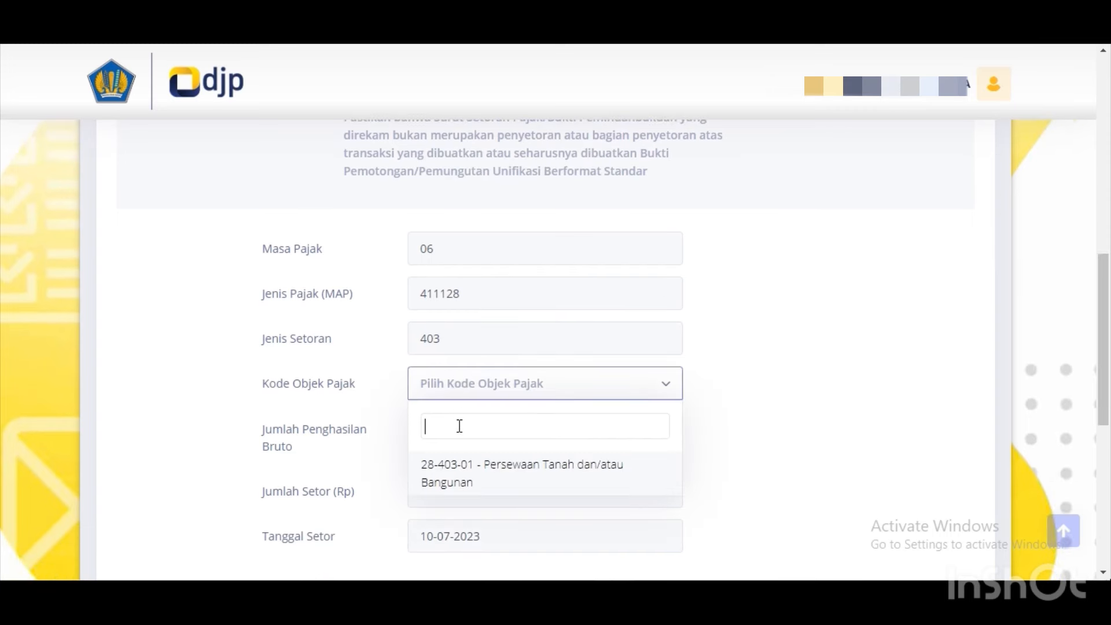
{"action": "left_click", "coordinate": [463, 482]}
{"action": "left_click", "coordinate": [489, 430]}
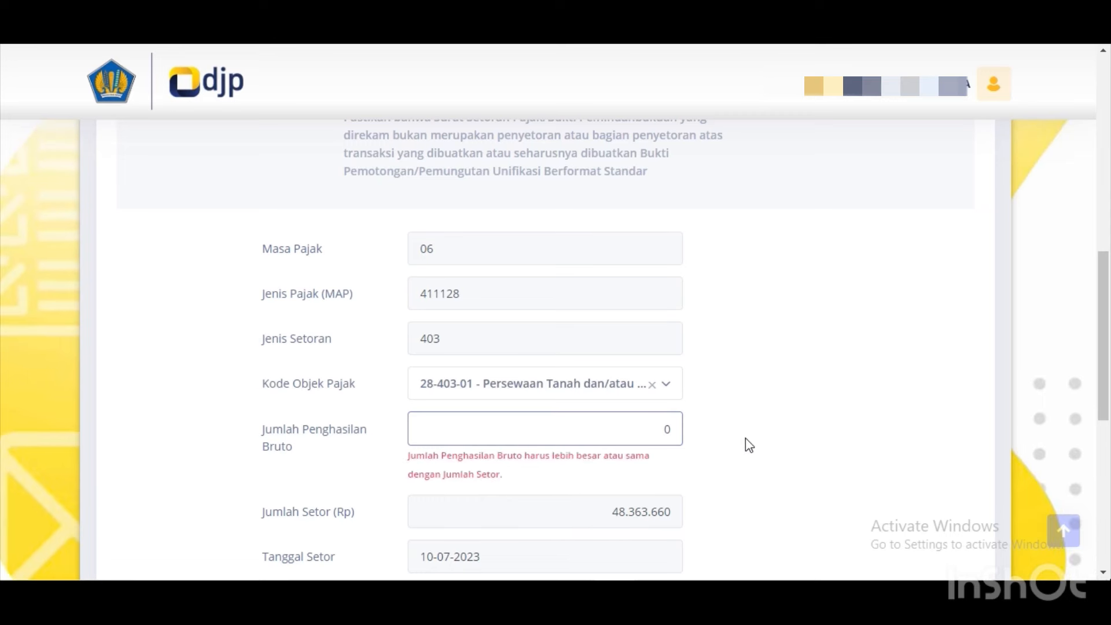
{"action": "left_click", "coordinate": [718, 438]}
{"action": "left_click", "coordinate": [642, 428]}
{"action": "type", "text": "483.636.600"}
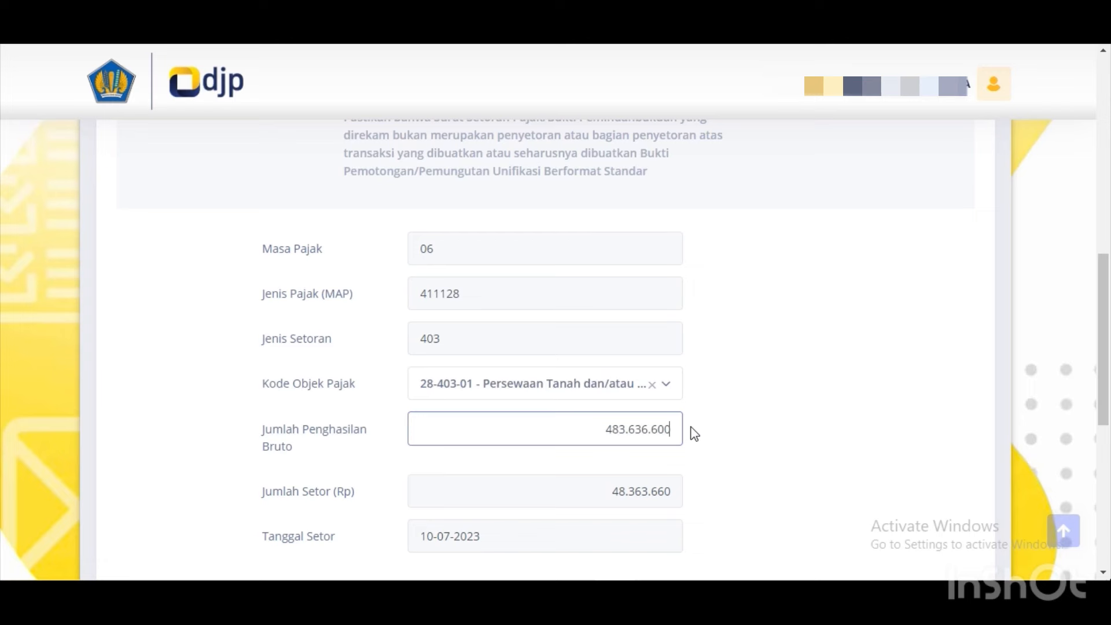
{"action": "left_click_drag", "start_coordinate": [1105, 347], "coordinate": [1106, 370]}
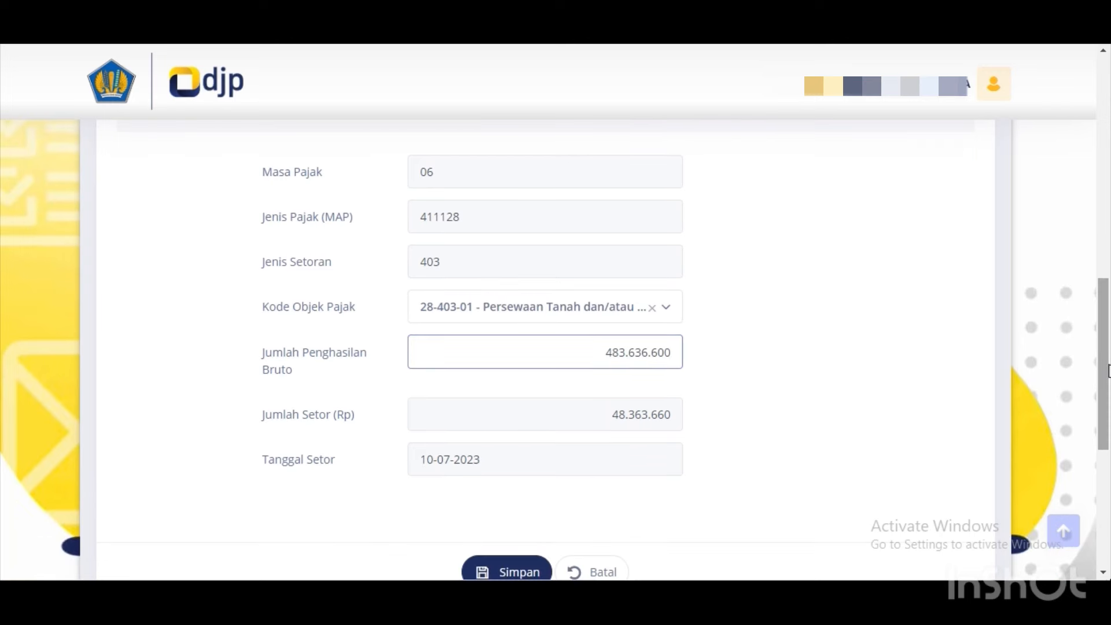
{"action": "left_click_drag", "start_coordinate": [1108, 370], "coordinate": [1108, 396]}
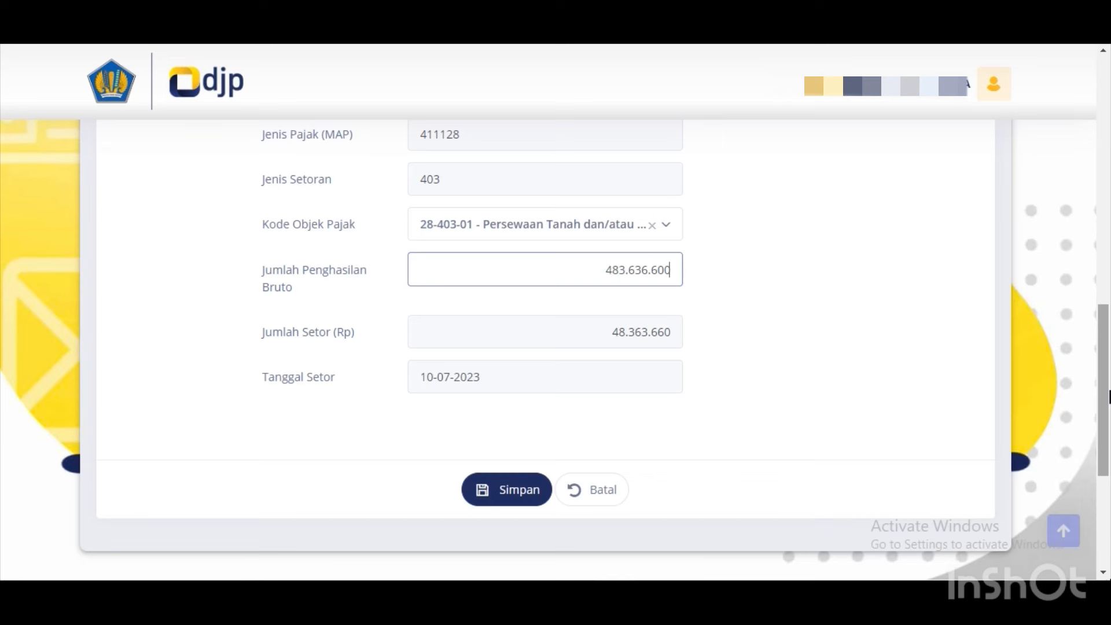
{"action": "key", "text": "BackSpace"}
{"action": "key", "text": "BackSpace"}
{"action": "key", "text": "BackSpace"}
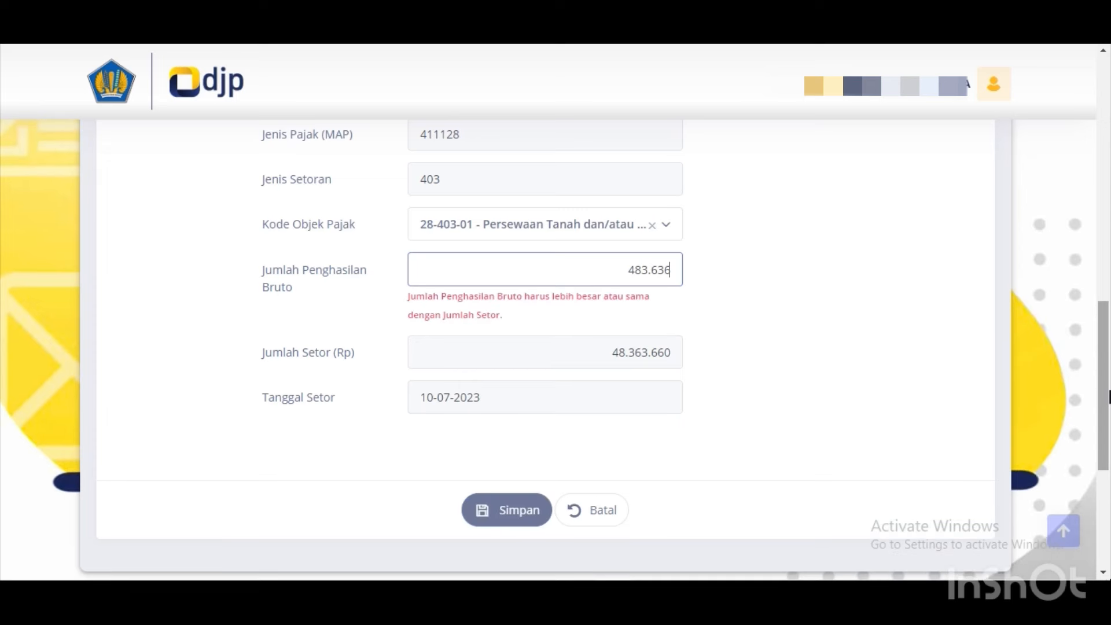
{"action": "type", "text": "595"}
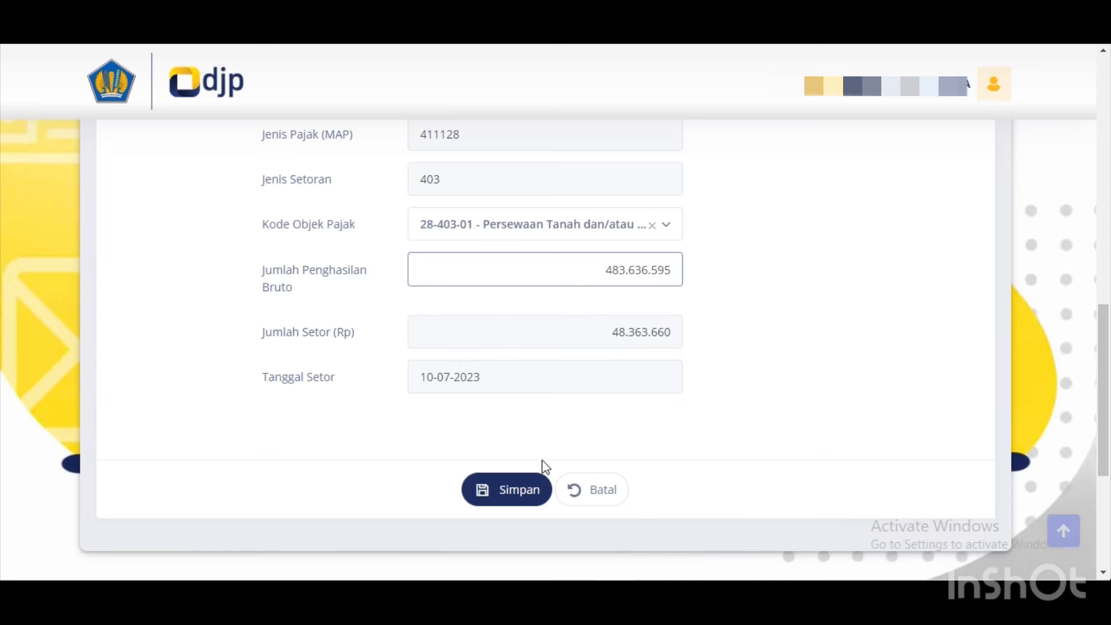
Save the self-paid PPh record, acknowledge the success message, and go to SPT Masa.
{"action": "double_click", "coordinate": [529, 488]}
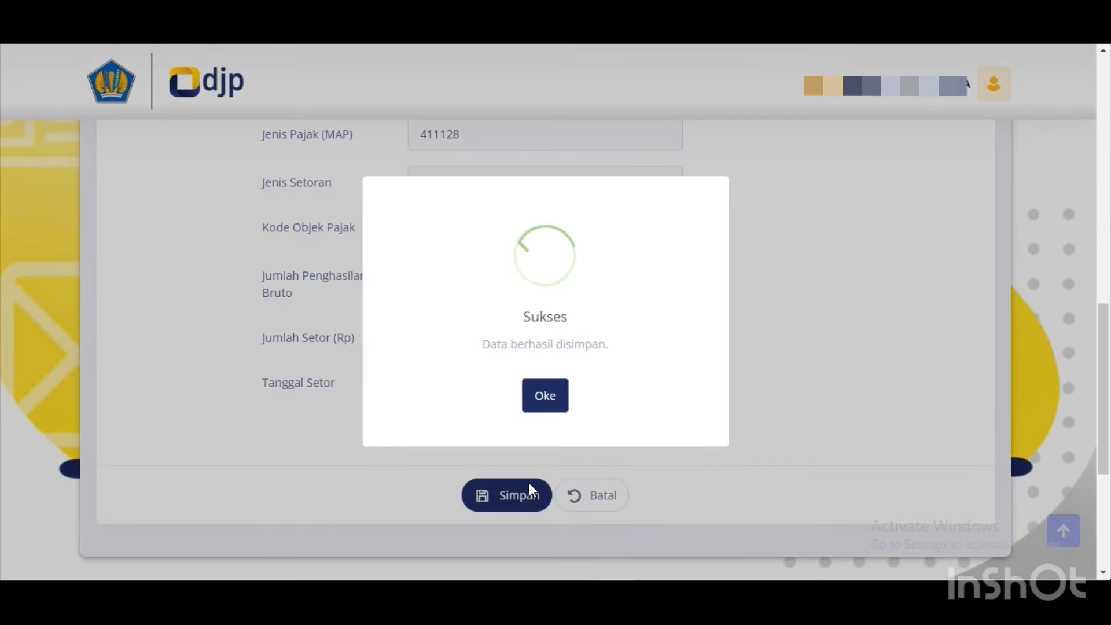
{"action": "left_click", "coordinate": [540, 406]}
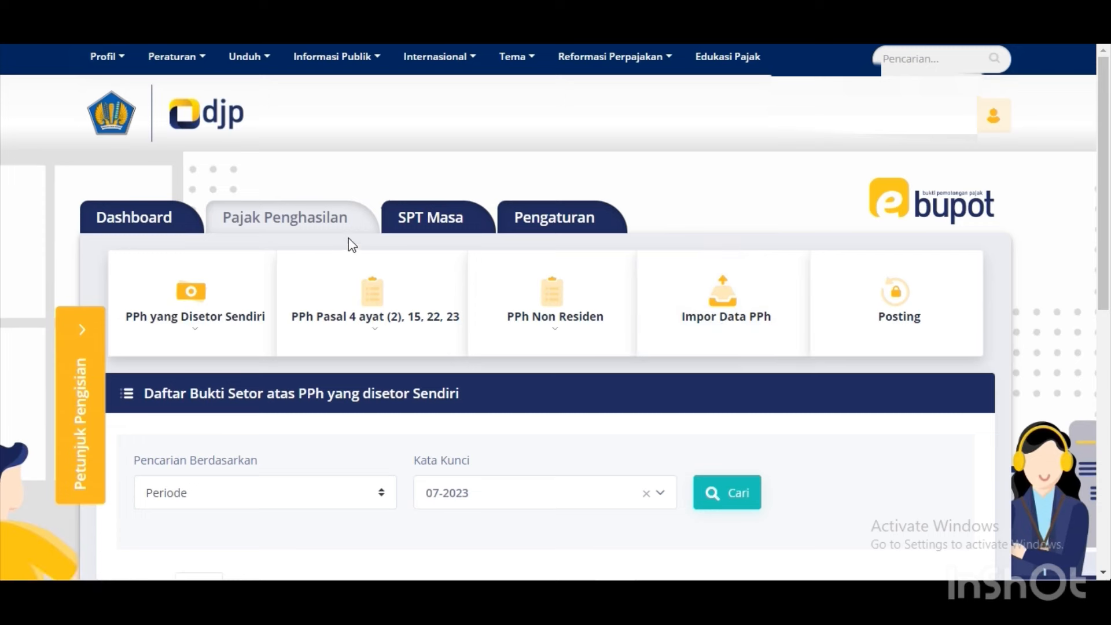
{"action": "left_click", "coordinate": [410, 219]}
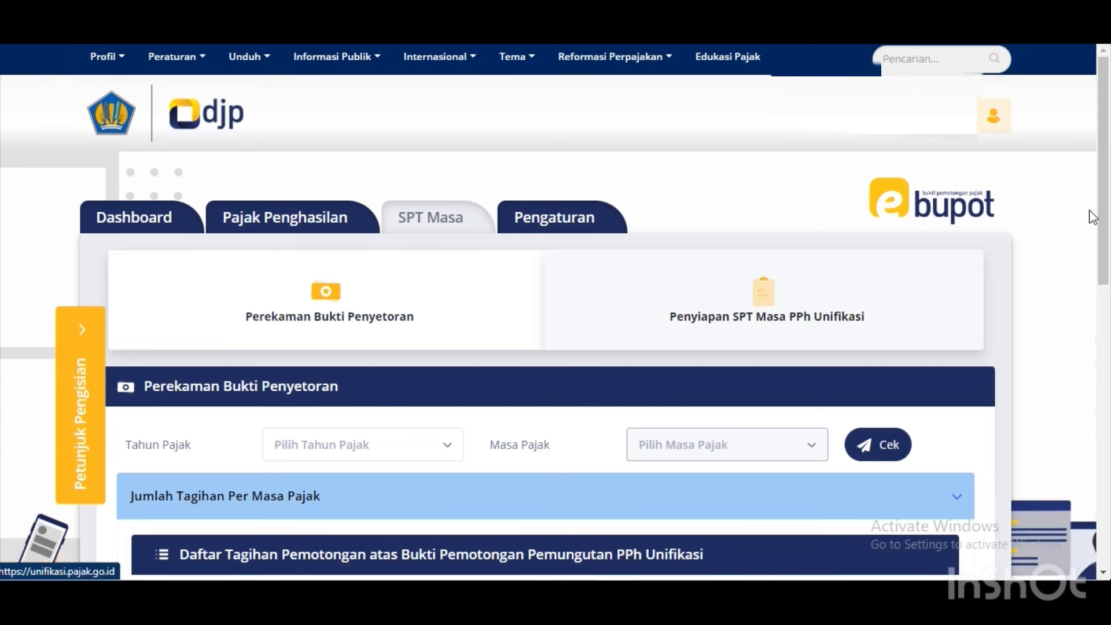
Load the 2023 Juni bills: 3.509.452 for 411124/104 and 12.383.176 for 411128/409.
{"action": "left_click_drag", "start_coordinate": [1102, 216], "coordinate": [1103, 287]}
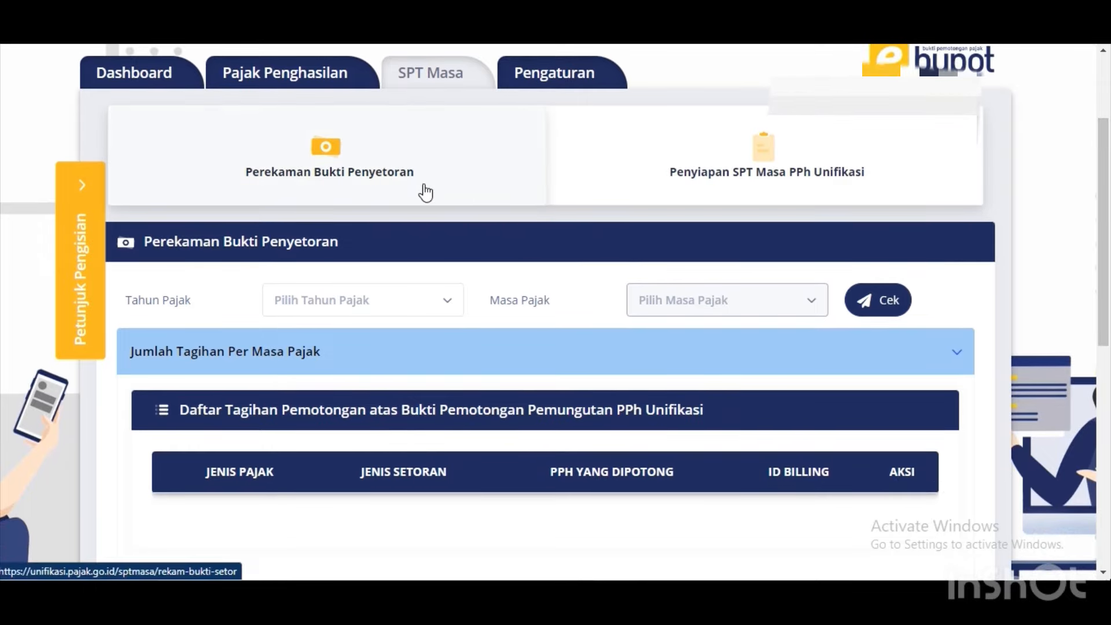
{"action": "left_click", "coordinate": [435, 309]}
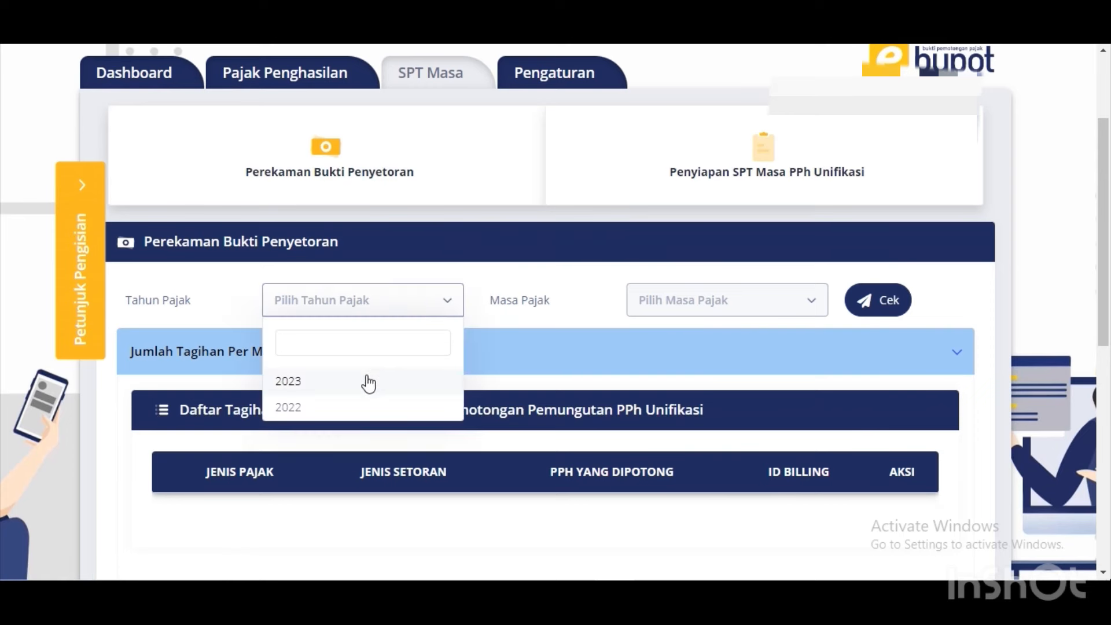
{"action": "left_click", "coordinate": [347, 383]}
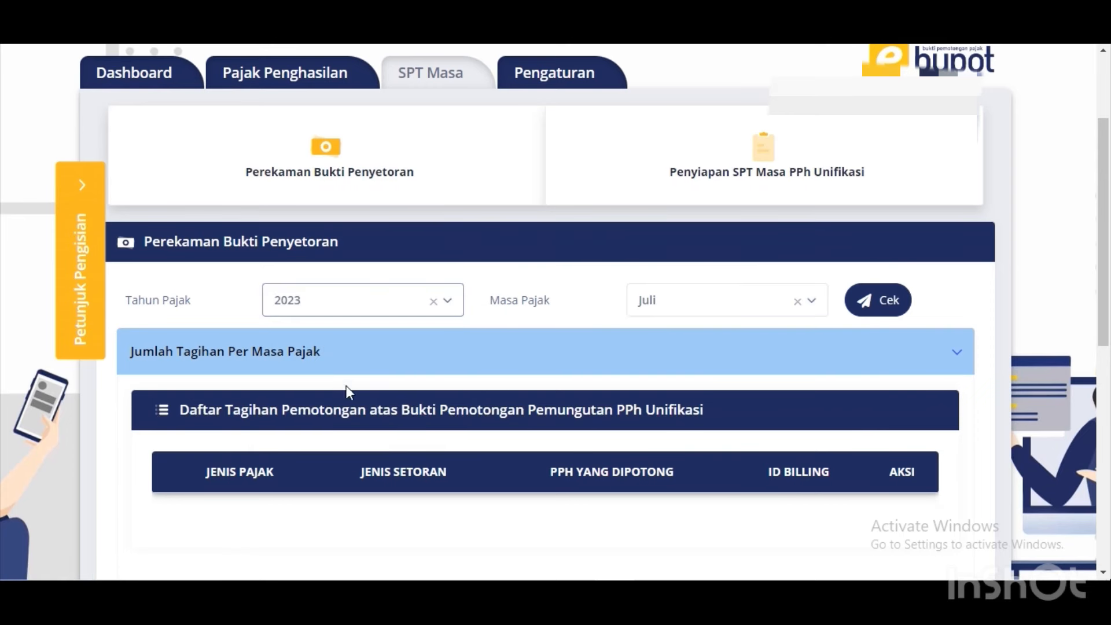
{"action": "left_click", "coordinate": [758, 300]}
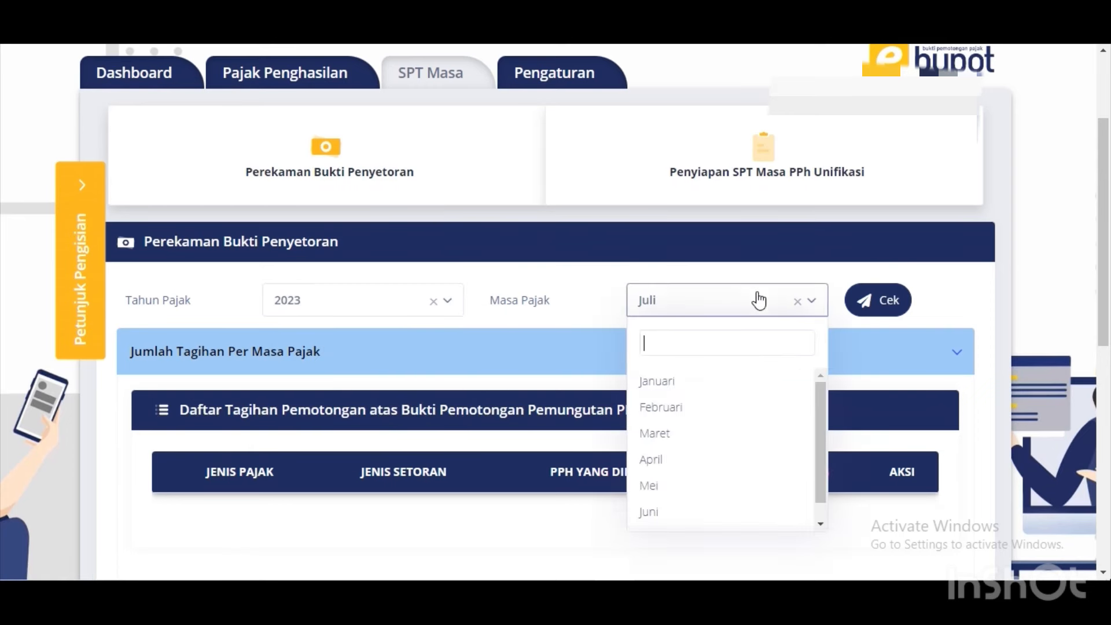
{"action": "left_click", "coordinate": [687, 512]}
{"action": "left_click", "coordinate": [879, 303]}
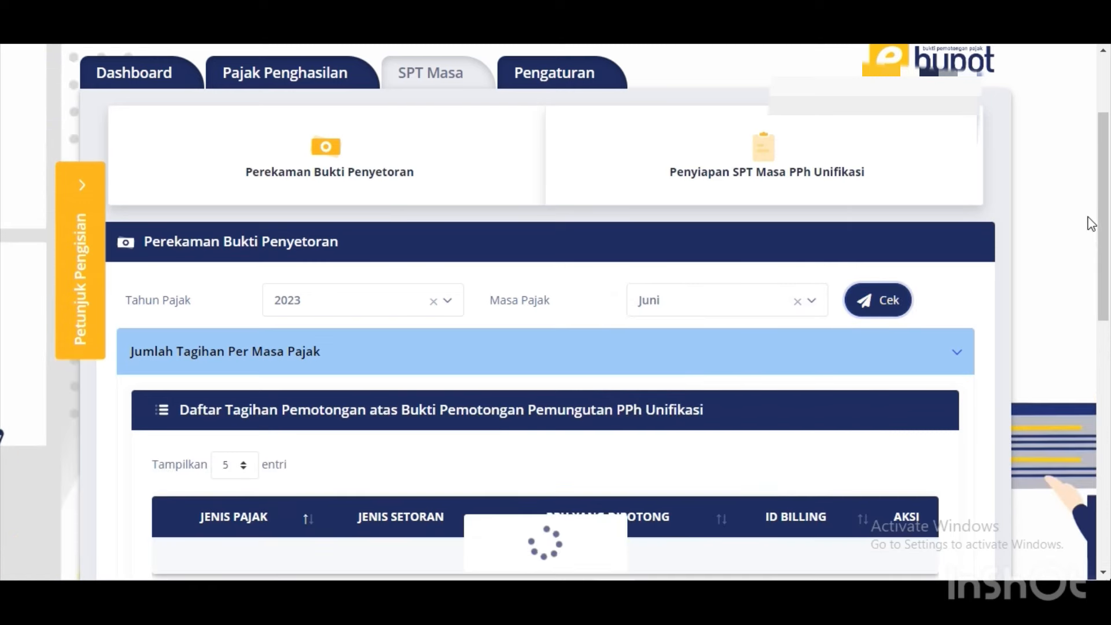
{"action": "left_click_drag", "start_coordinate": [1103, 206], "coordinate": [1105, 312]}
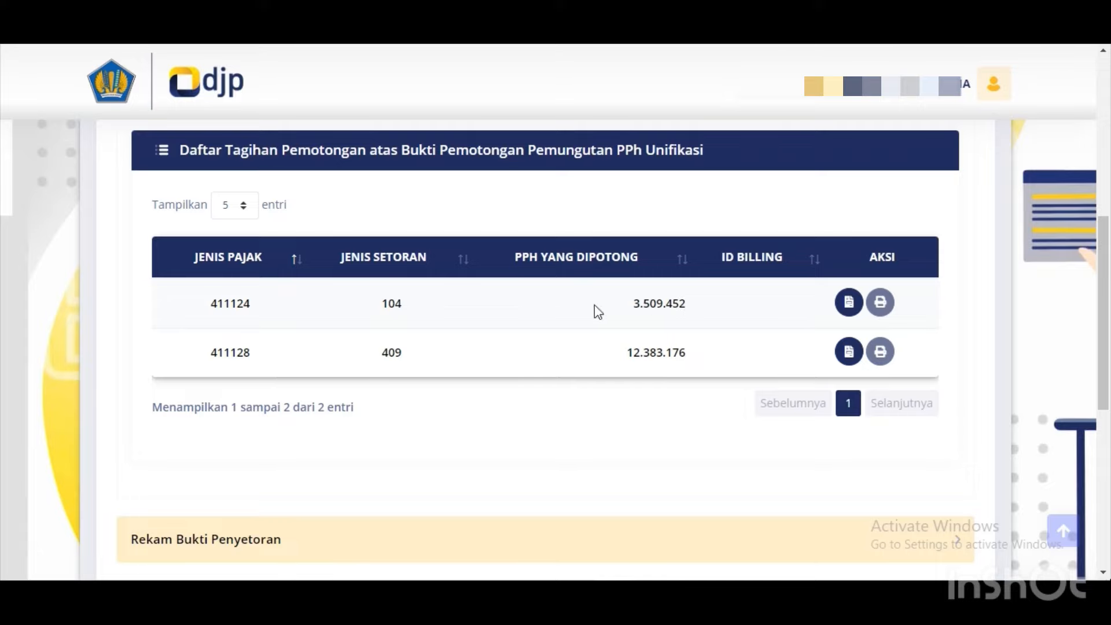
{"action": "key", "text": "alt+Tab"}
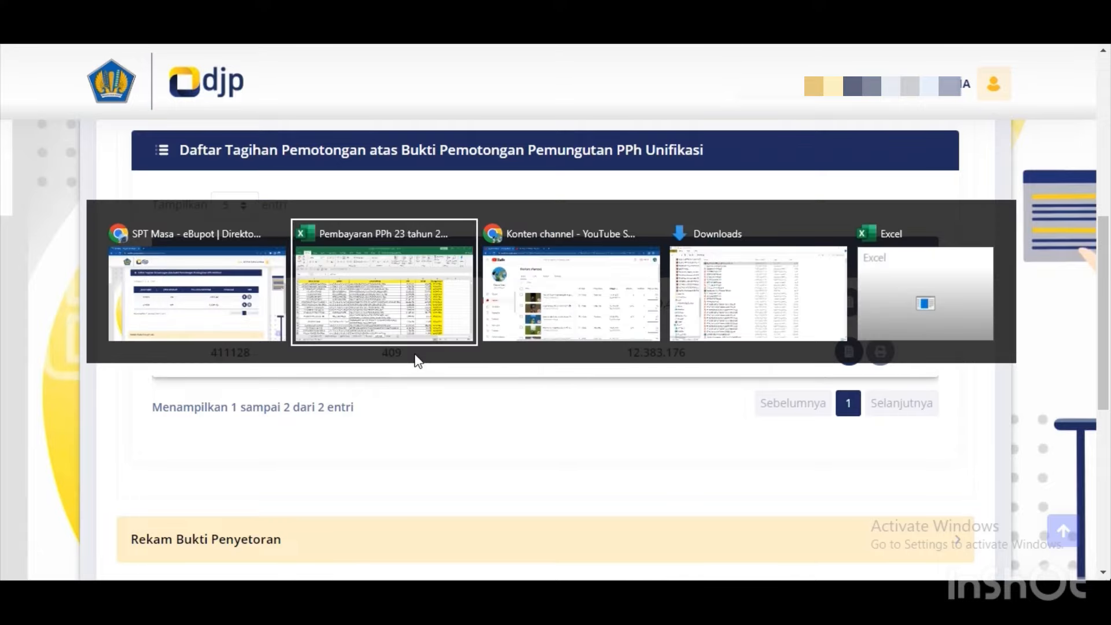
{"action": "key", "text": "Right"}
{"action": "key", "text": "ctrl+Down"}
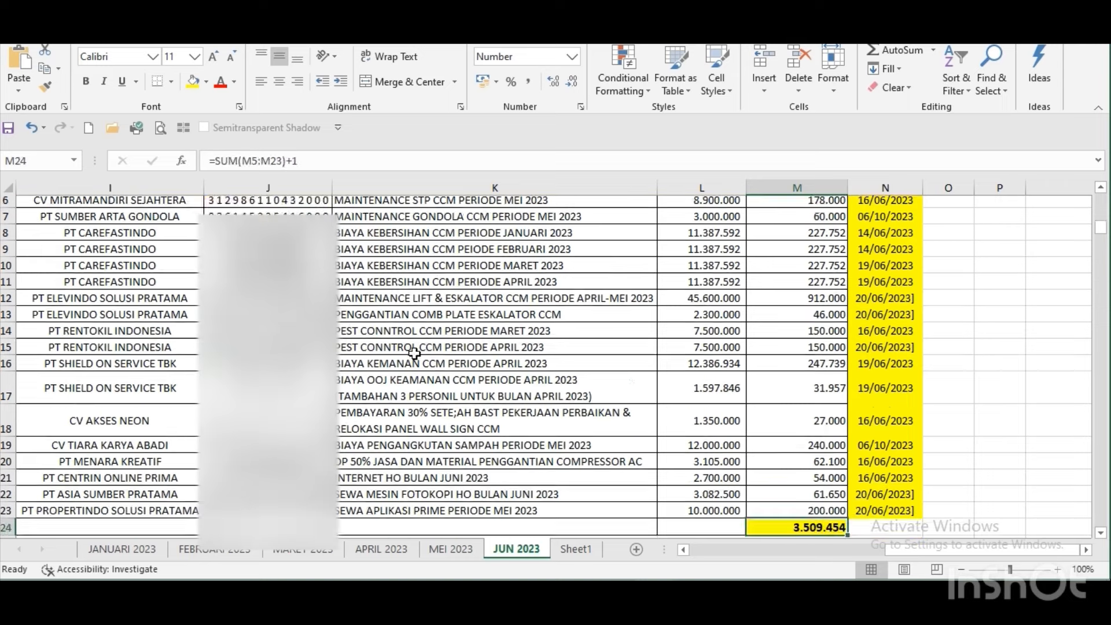
{"action": "key", "text": "Up"}
{"action": "key", "text": "Down"}
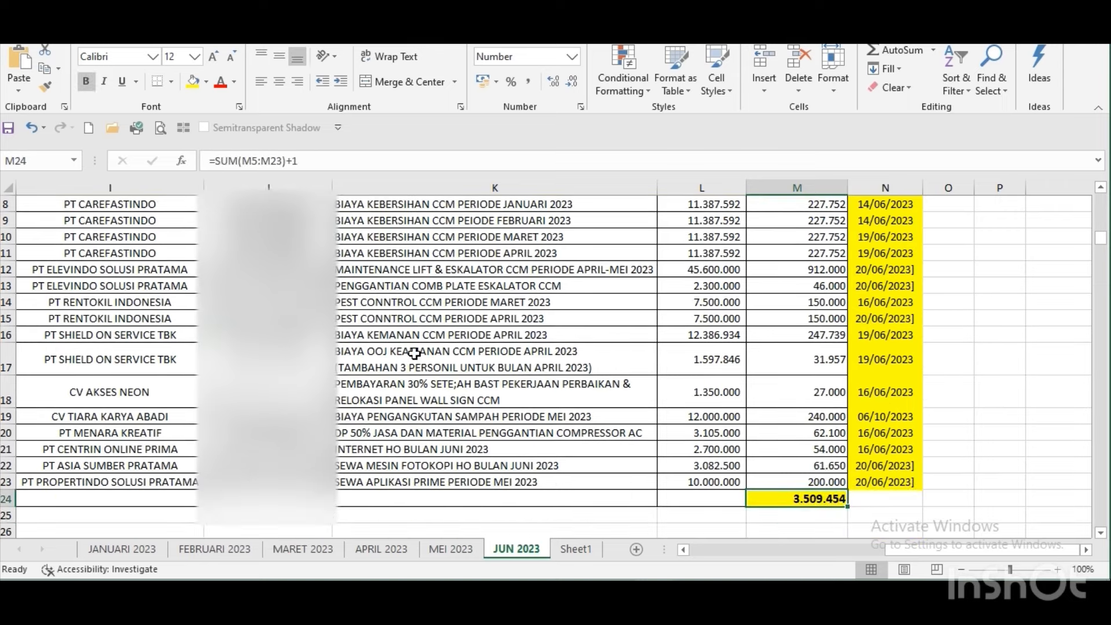
{"action": "key", "text": "alt+Tab"}
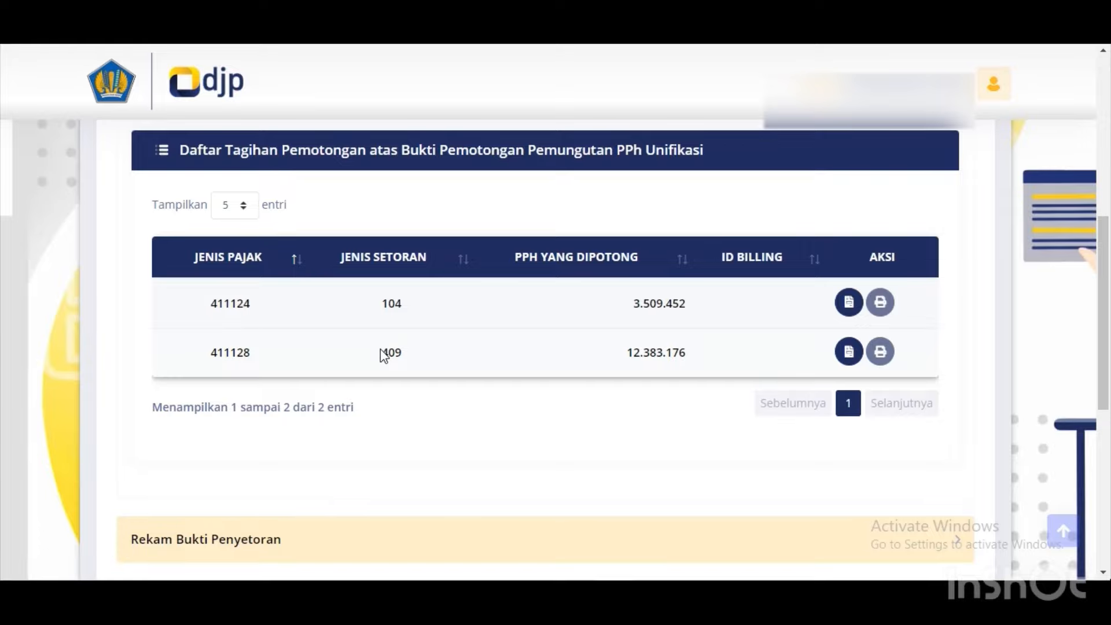
{"action": "key", "text": "alt+Tab"}
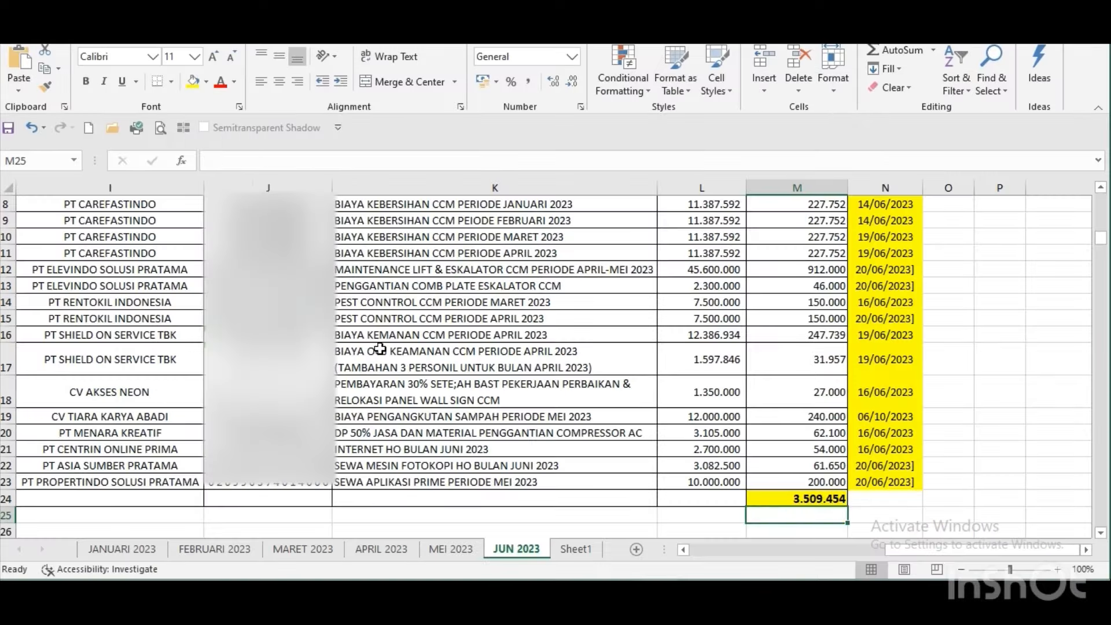
{"action": "key", "text": "Down"}
{"action": "key", "text": "Down"}
{"action": "key", "text": "Down"}
{"action": "key", "text": "Down"}
{"action": "key", "text": "Down"}
{"action": "key", "text": "Down"}
{"action": "key", "text": "Down"}
{"action": "key", "text": "Down"}
{"action": "key", "text": "Down"}
{"action": "key", "text": "Up"}
{"action": "key", "text": "Up"}
{"action": "key", "text": "Up"}
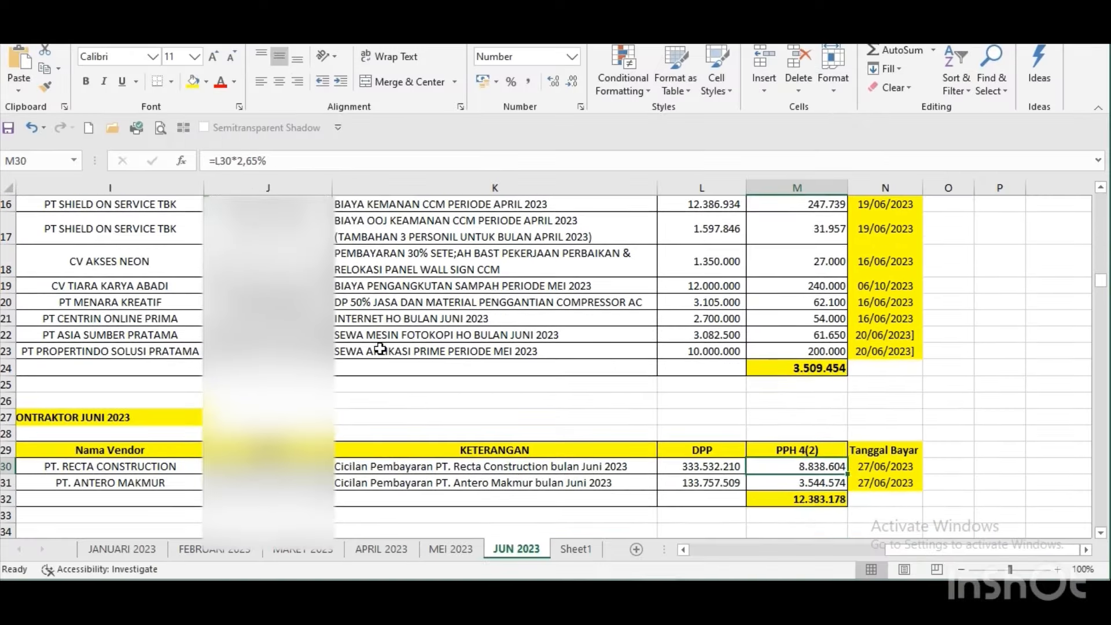
{"action": "key", "text": "shift+Down"}
{"action": "key", "text": "alt+Tab"}
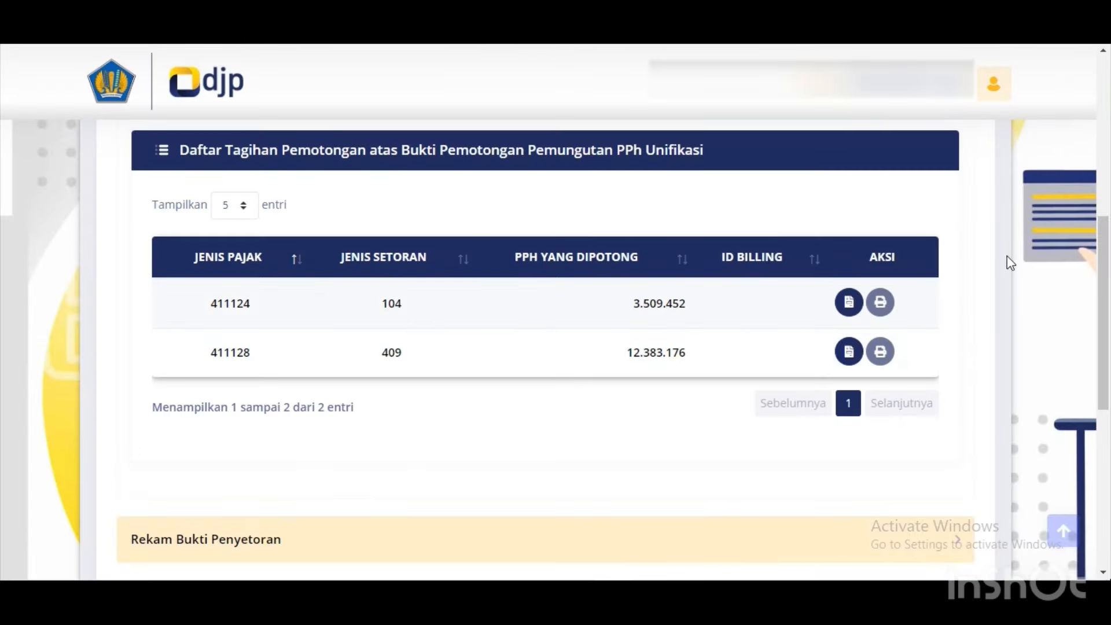
{"action": "left_click_drag", "start_coordinate": [1108, 269], "coordinate": [1109, 307]}
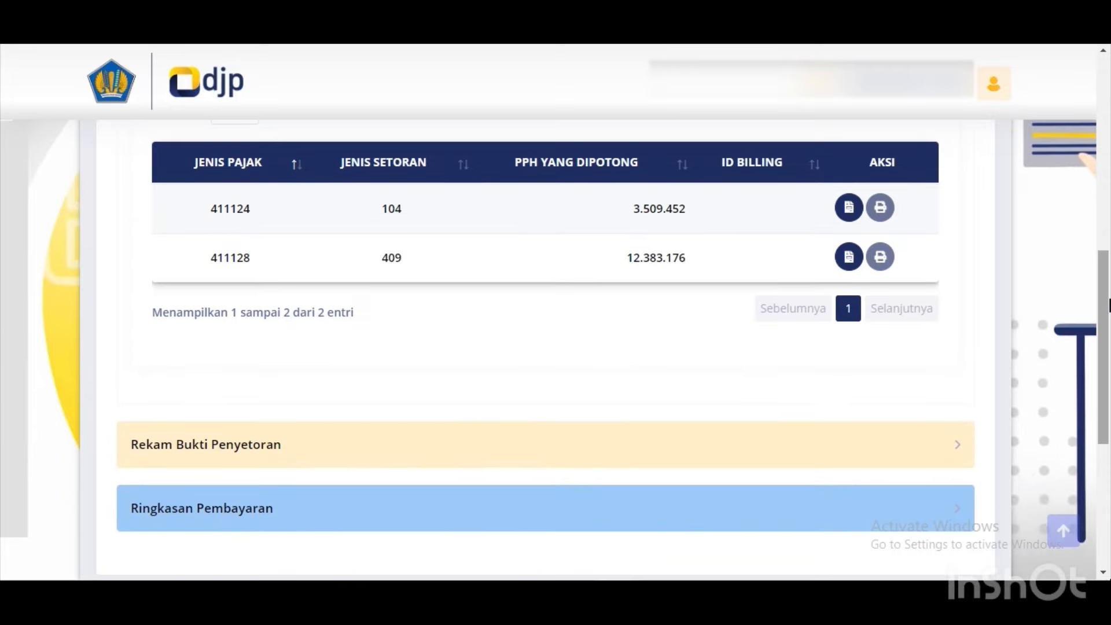
Start a new Surat Setoran Pajak record under Rekam Bukti Penyetoran and paste in the payment's NTPN.
{"action": "left_click", "coordinate": [853, 450]}
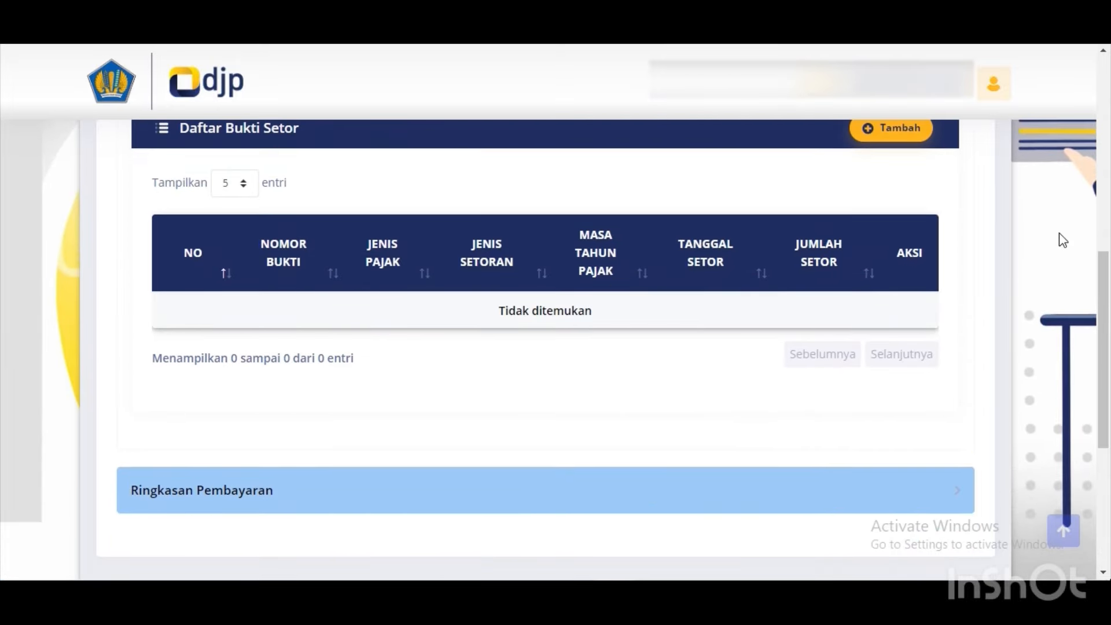
{"action": "left_click_drag", "start_coordinate": [1103, 263], "coordinate": [1101, 235]}
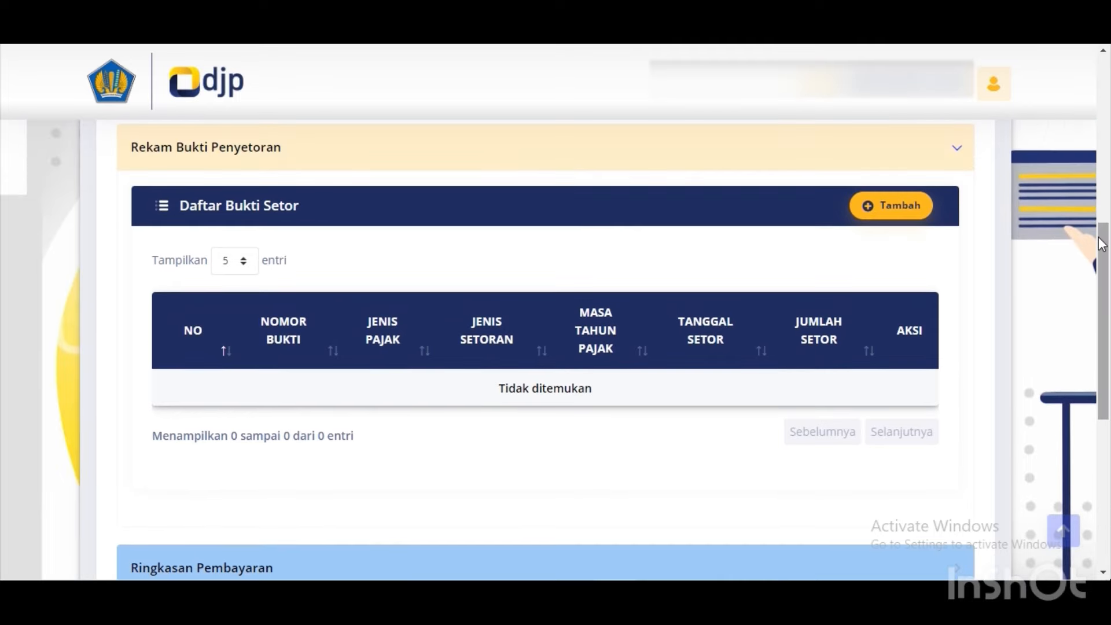
{"action": "left_click", "coordinate": [872, 209]}
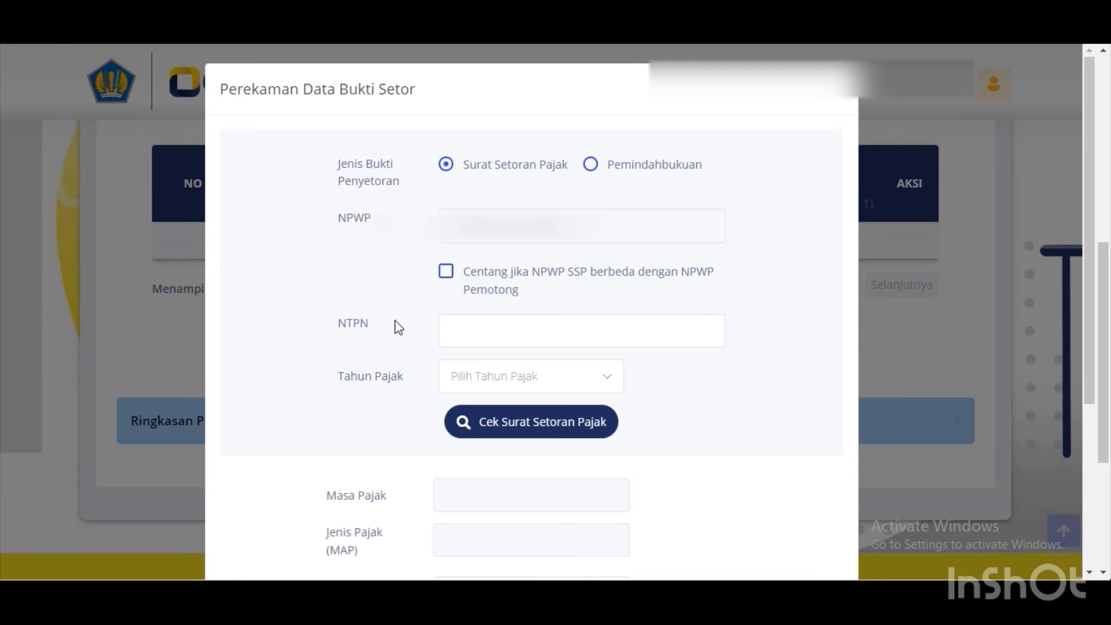
{"action": "left_click", "coordinate": [460, 317]}
{"action": "left_click", "coordinate": [460, 317]}
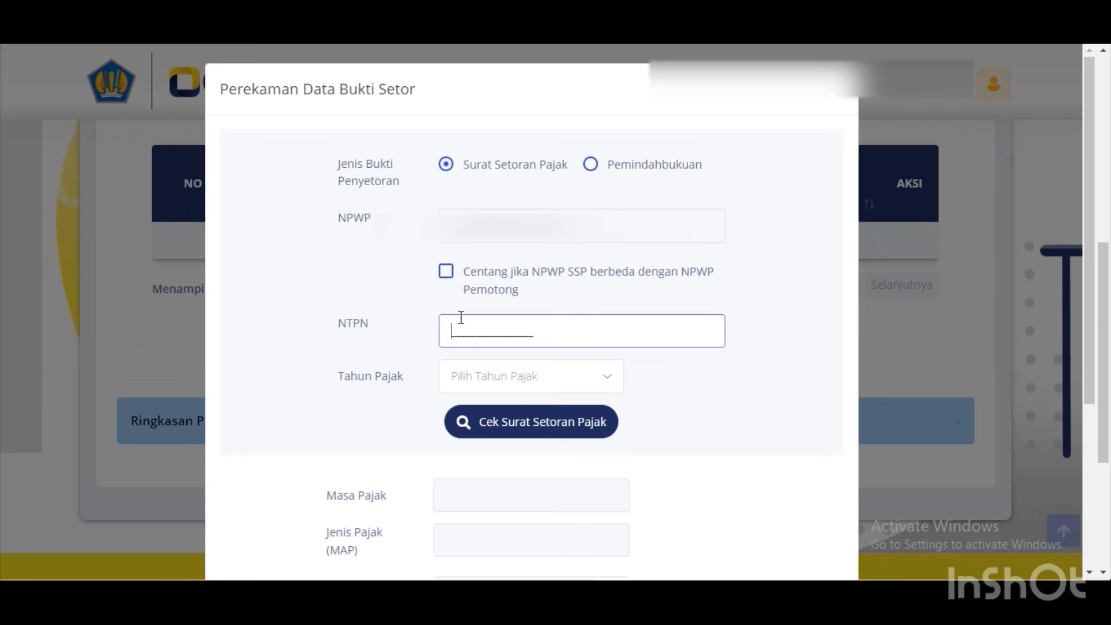
{"action": "type", "text": "8A"}
{"action": "key", "text": "ctrl+v"}
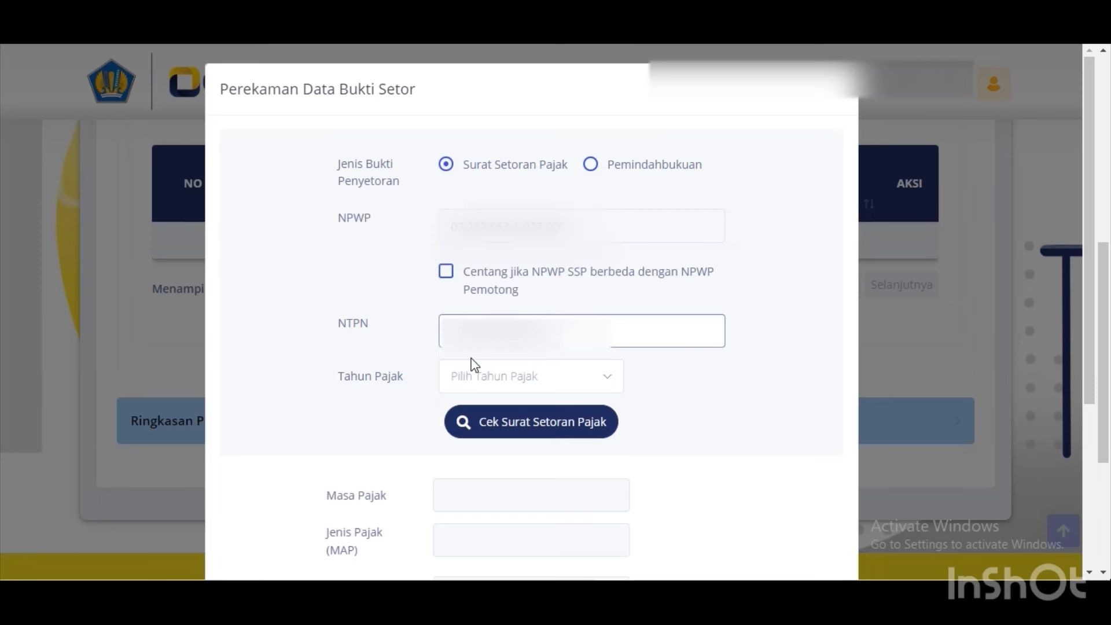
Set tax year 2023, look up the NTPN, and save the 411124/104 deposit of 3.509.454.
{"action": "left_click", "coordinate": [480, 379]}
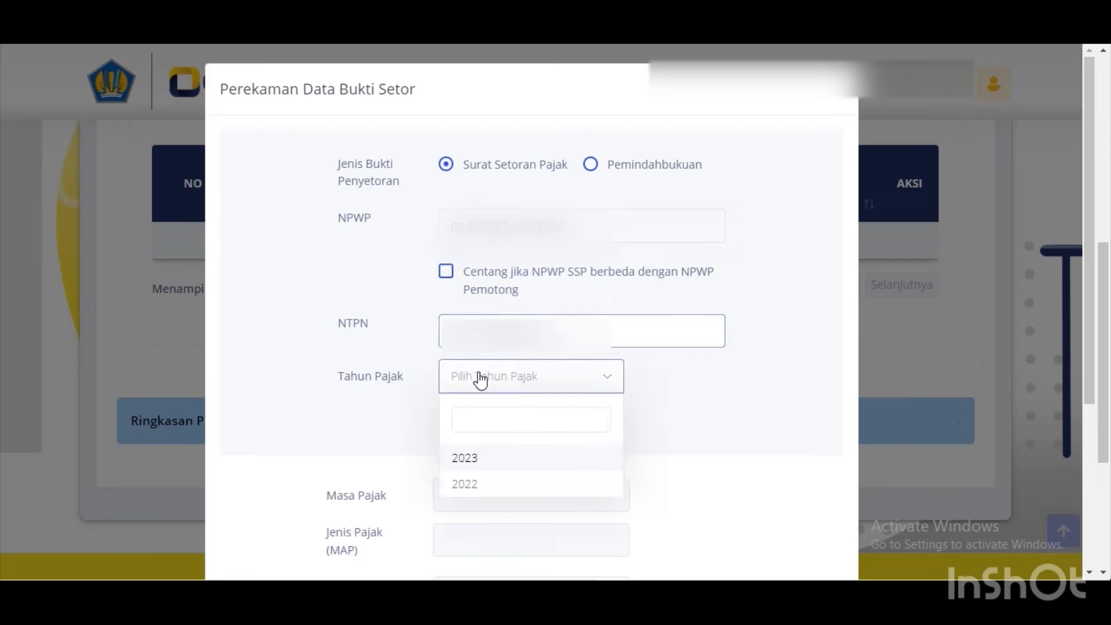
{"action": "left_click", "coordinate": [481, 455]}
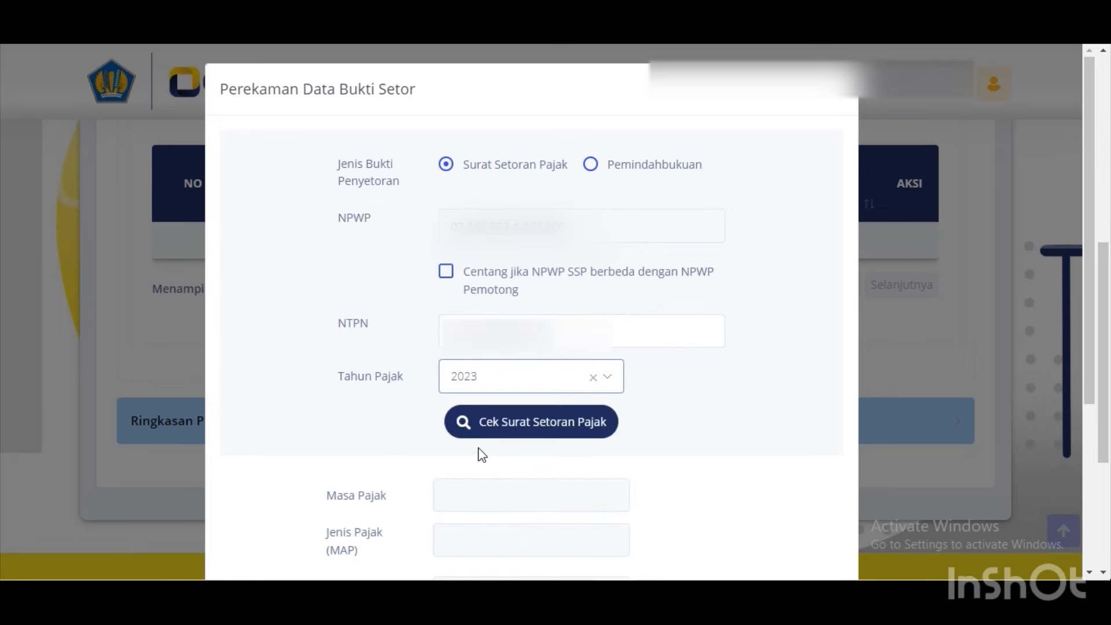
{"action": "left_click", "coordinate": [498, 422]}
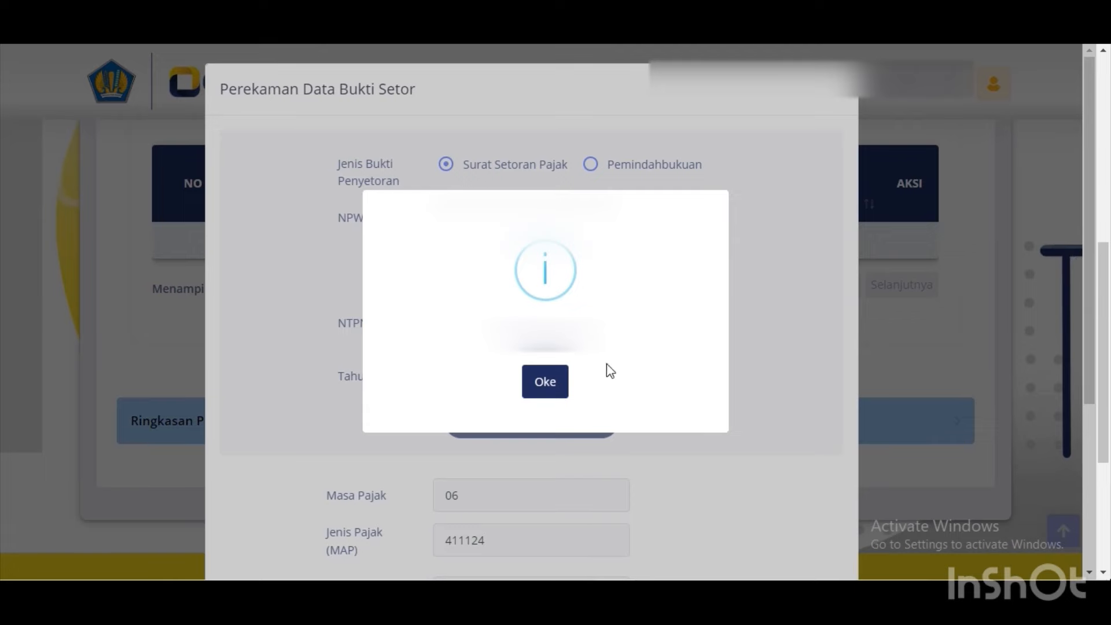
{"action": "left_click", "coordinate": [562, 381]}
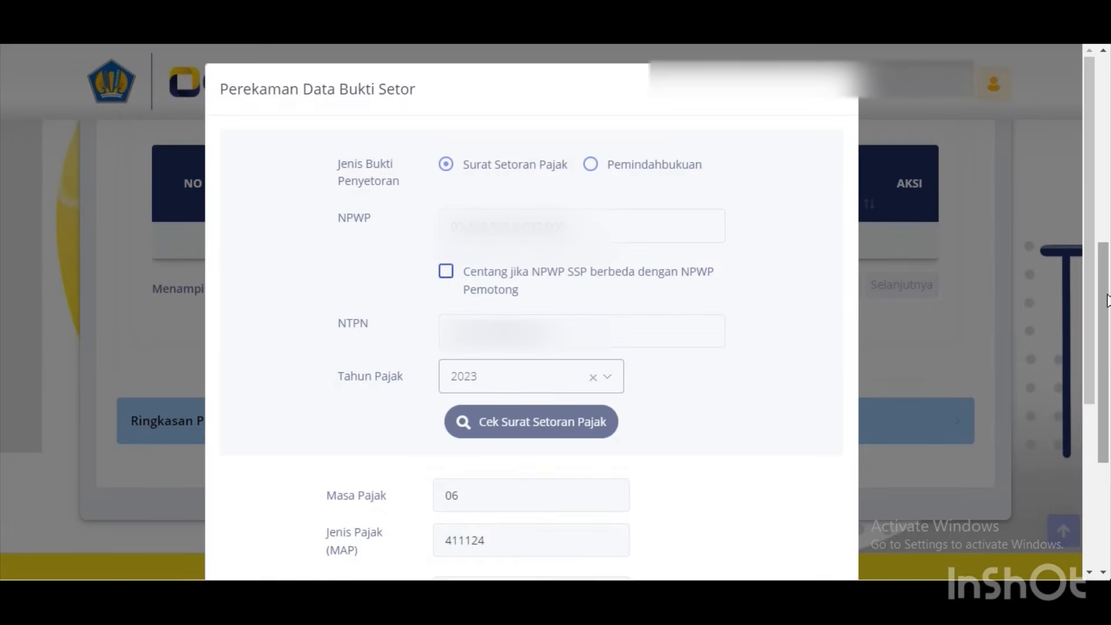
{"action": "left_click_drag", "start_coordinate": [1108, 297], "coordinate": [1090, 419]}
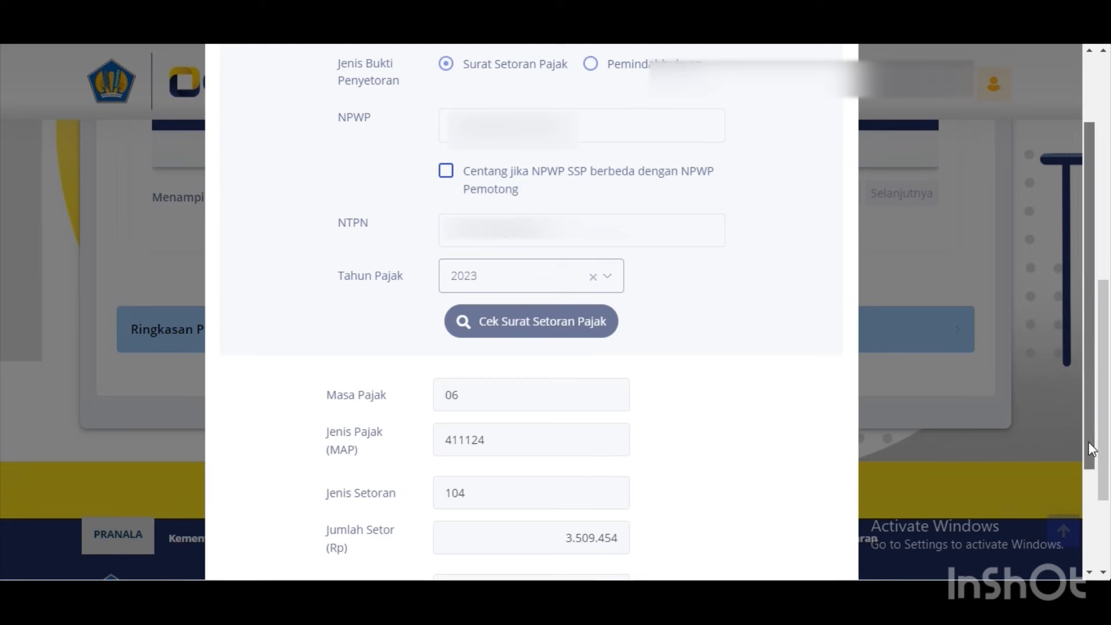
{"action": "left_click_drag", "start_coordinate": [1093, 456], "coordinate": [1096, 541]}
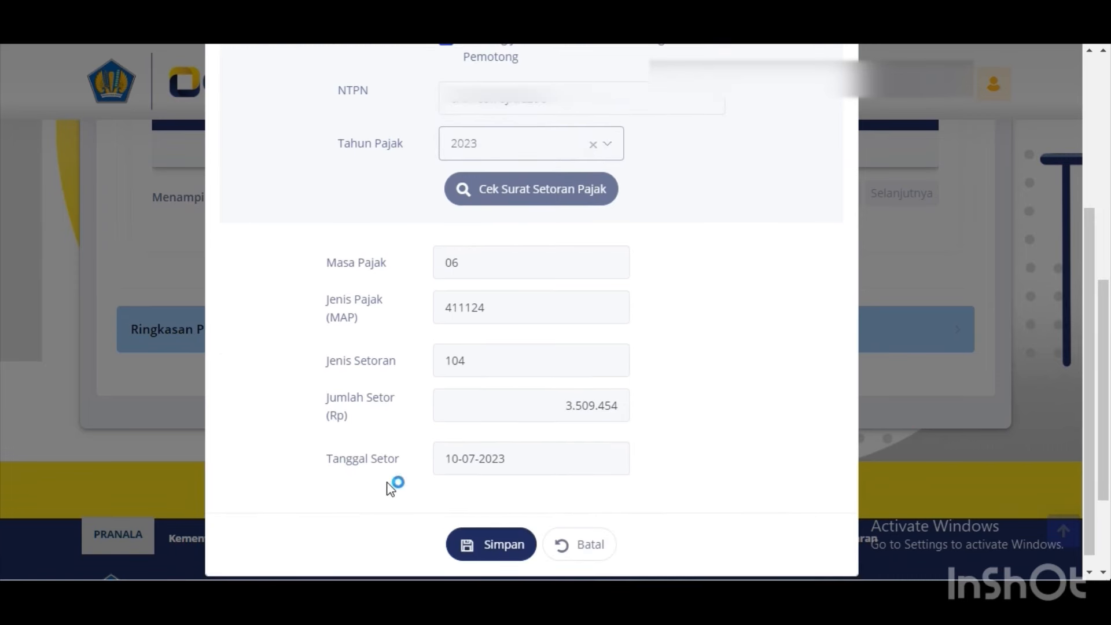
{"action": "left_click", "coordinate": [502, 553]}
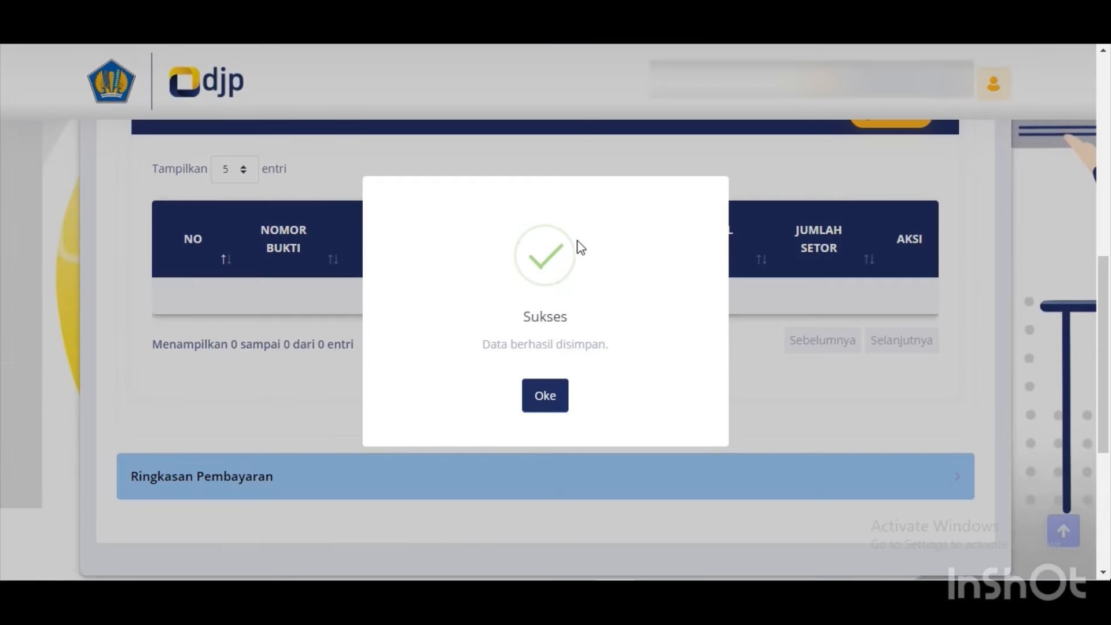
{"action": "left_click", "coordinate": [548, 409]}
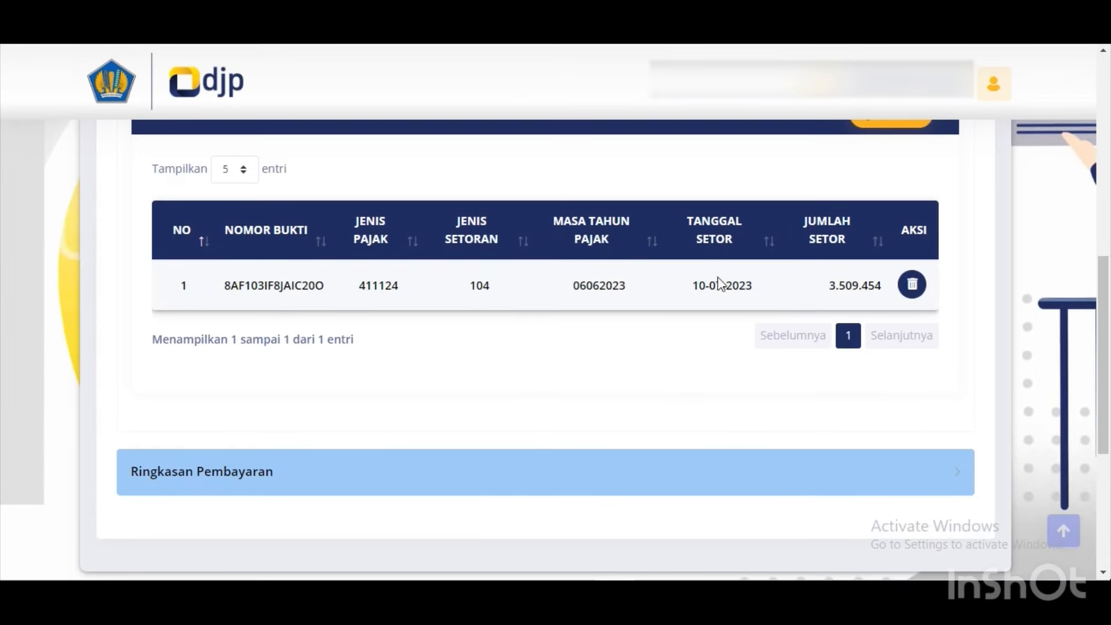
Start another deposit-slip record, enter its NTPN and look up the tax payment.
{"action": "scroll", "coordinate": [1105, 283], "scroll_direction": "up", "scroll_amount": 2}
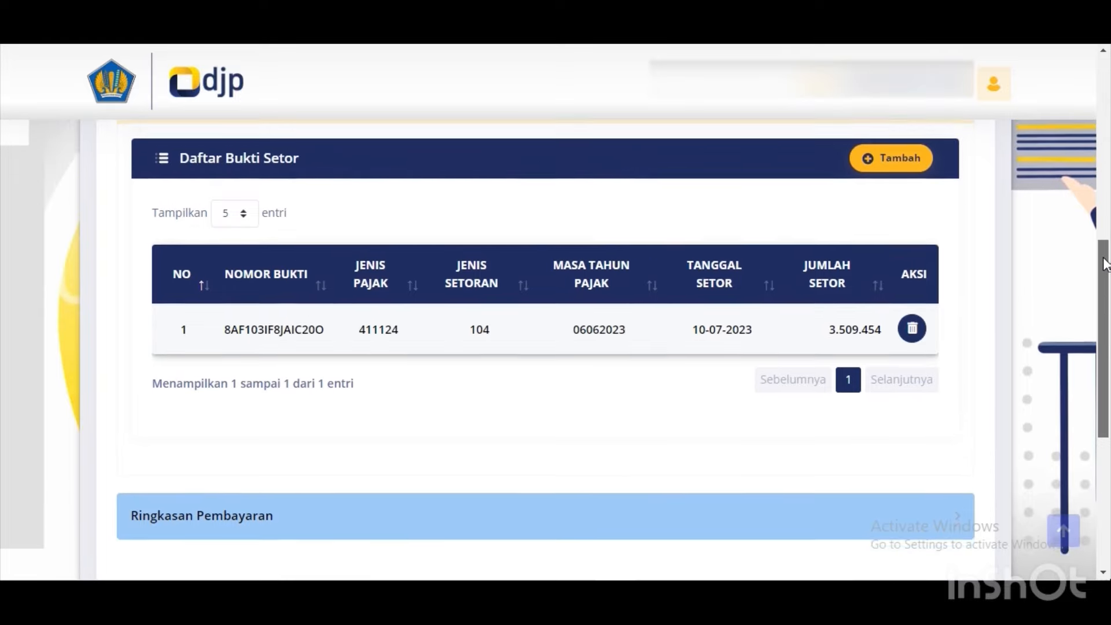
{"action": "left_click", "coordinate": [912, 199]}
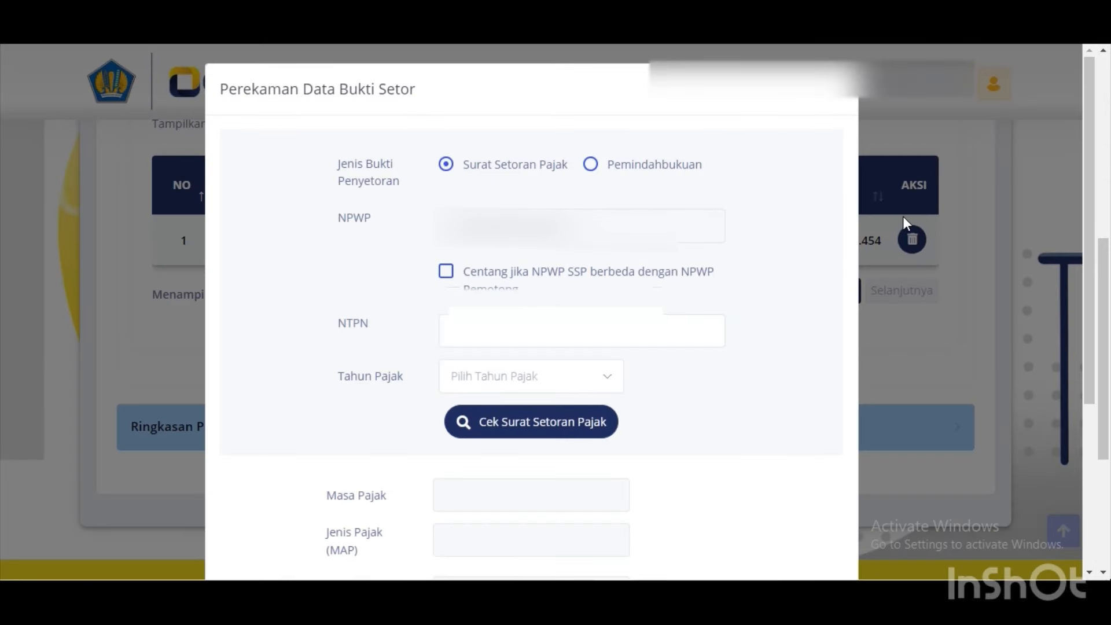
{"action": "left_click", "coordinate": [482, 343]}
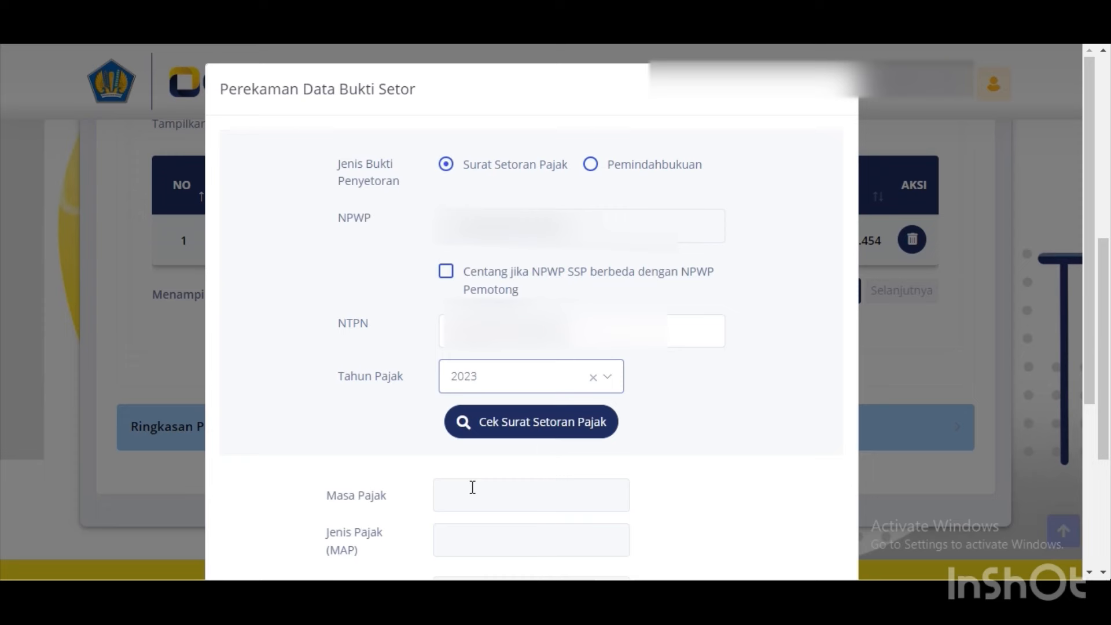
{"action": "left_click", "coordinate": [514, 423]}
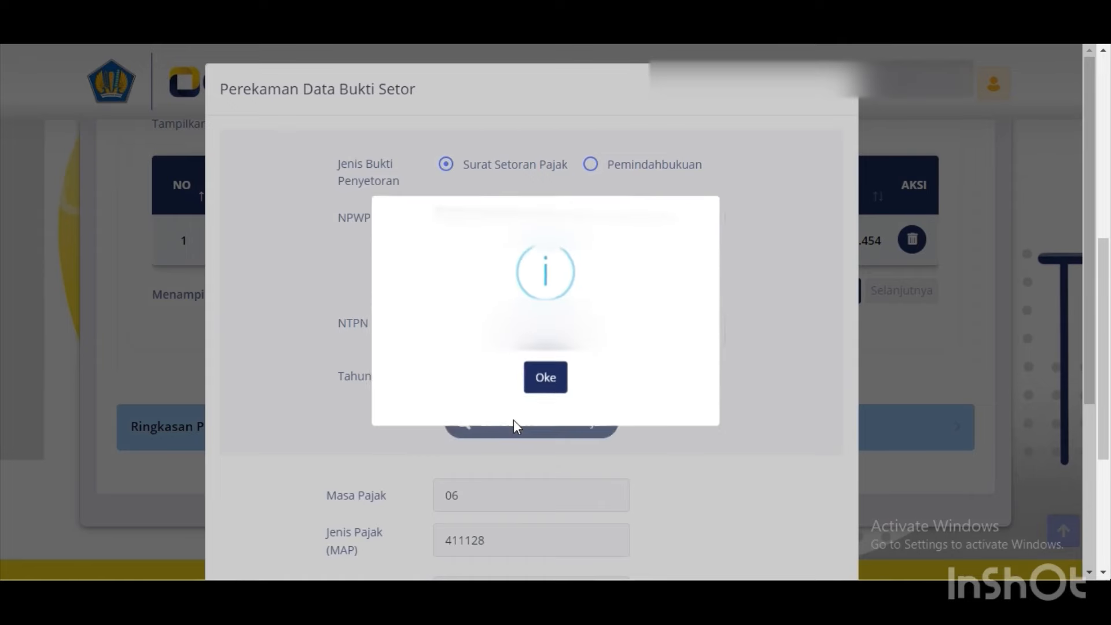
{"action": "left_click", "coordinate": [540, 399]}
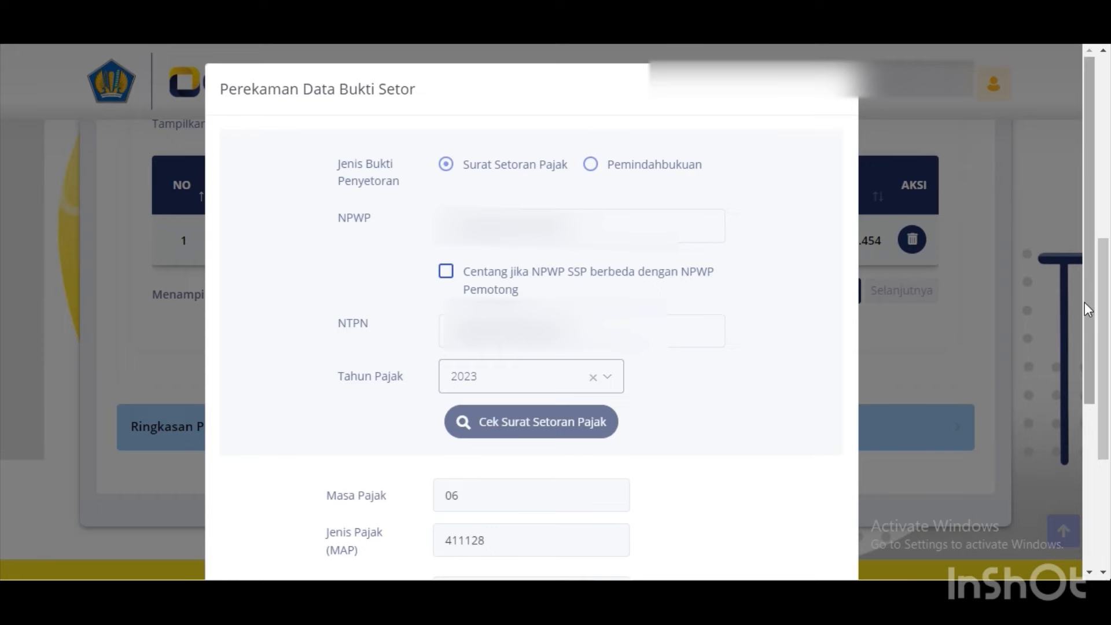
Check the 12.383.178 amount against the spreadsheet, then save the 411128/409 deposit.
{"action": "left_click_drag", "start_coordinate": [1088, 310], "coordinate": [1096, 473]}
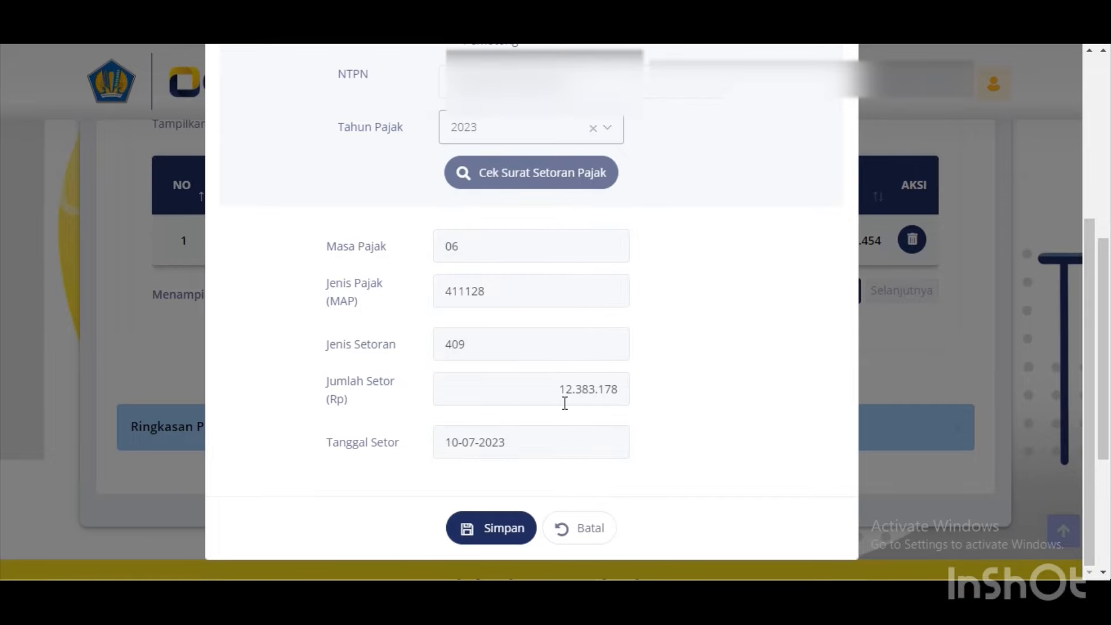
{"action": "key", "text": "alt+Tab"}
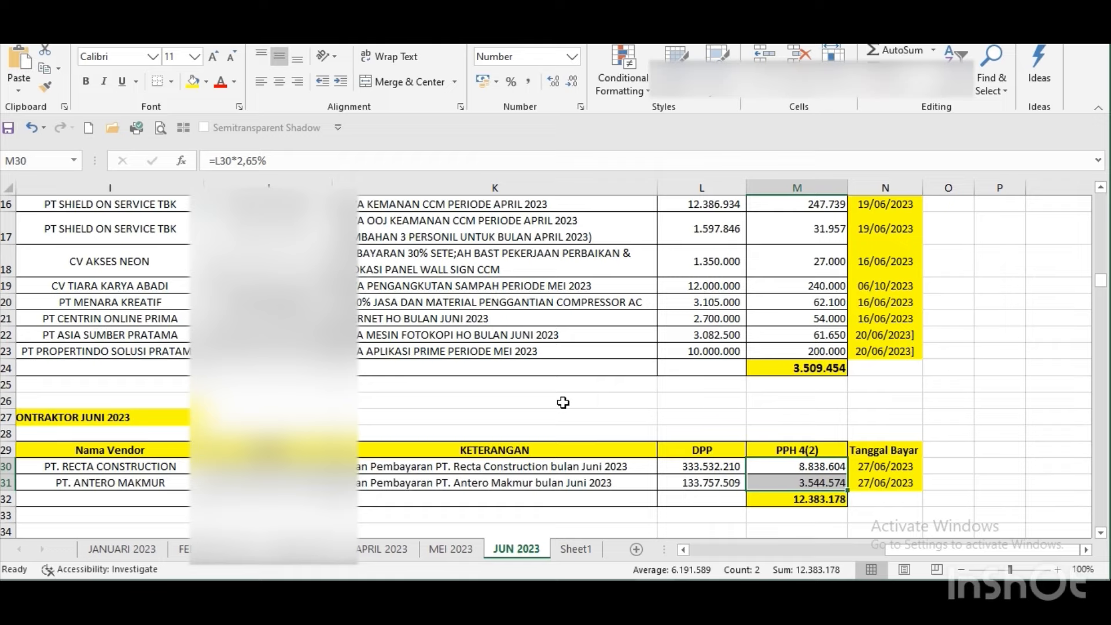
{"action": "key", "text": "Down"}
{"action": "key", "text": "Down"}
{"action": "key", "text": "alt+Tab"}
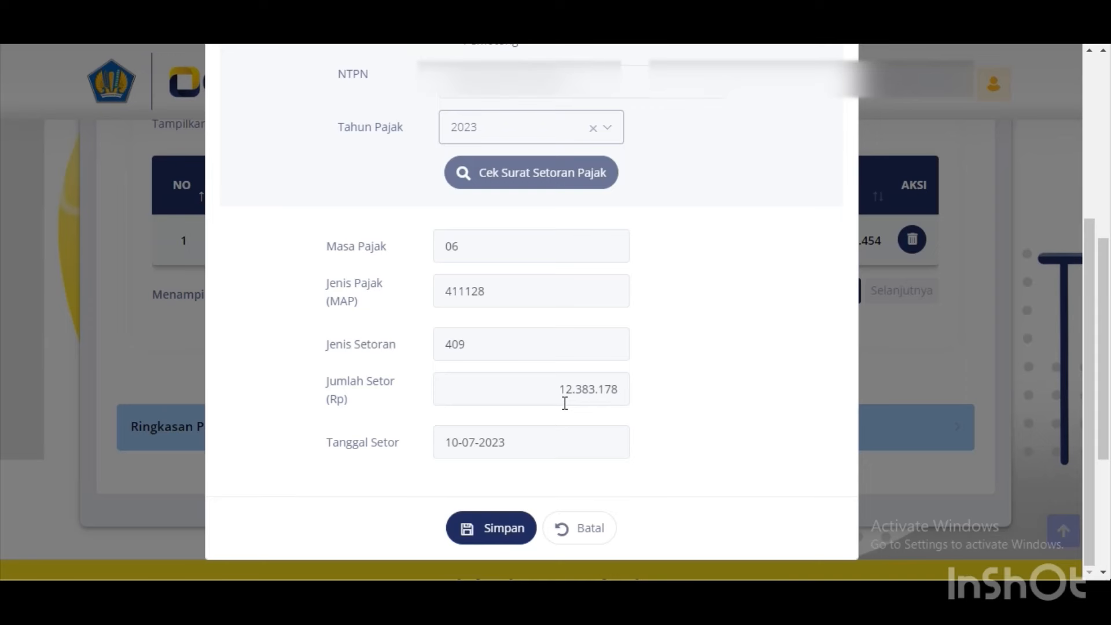
{"action": "left_click", "coordinate": [495, 528]}
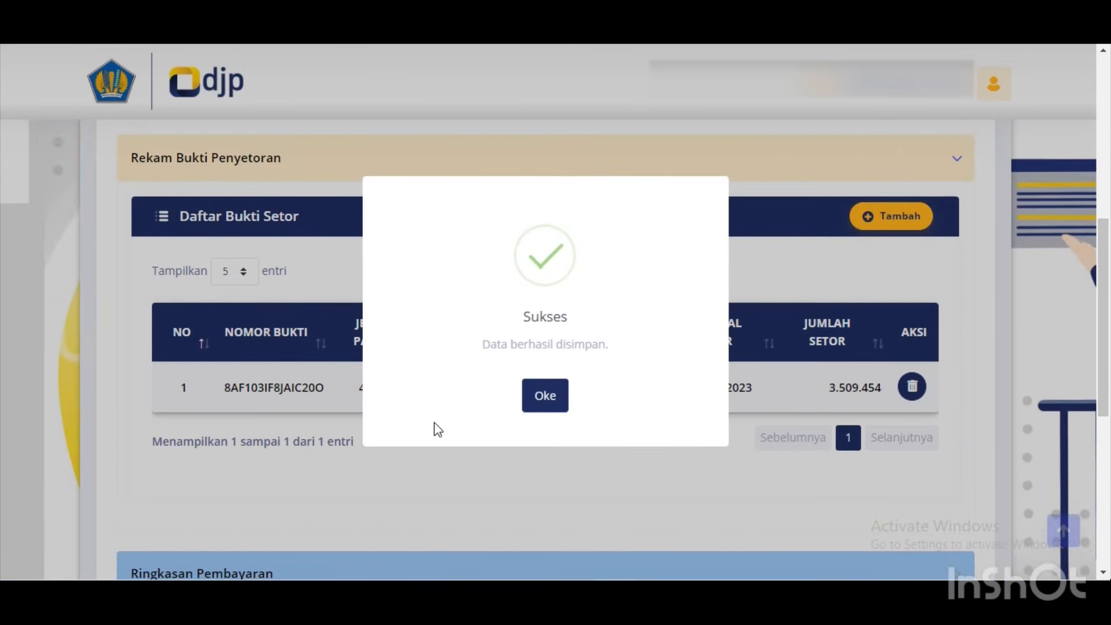
Expand Ringkasan Pembayaran showing 411124/104 and 411128/409 with differences 3.509.452 and 12.383.176.
{"action": "left_click", "coordinate": [544, 396]}
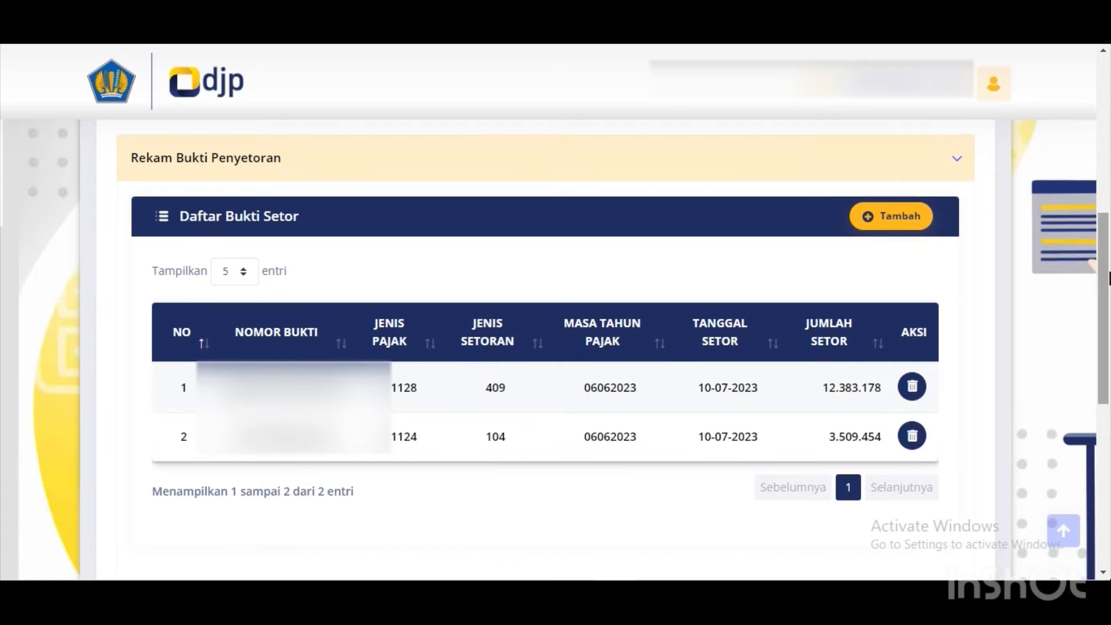
{"action": "left_click_drag", "start_coordinate": [1105, 277], "coordinate": [1105, 347]}
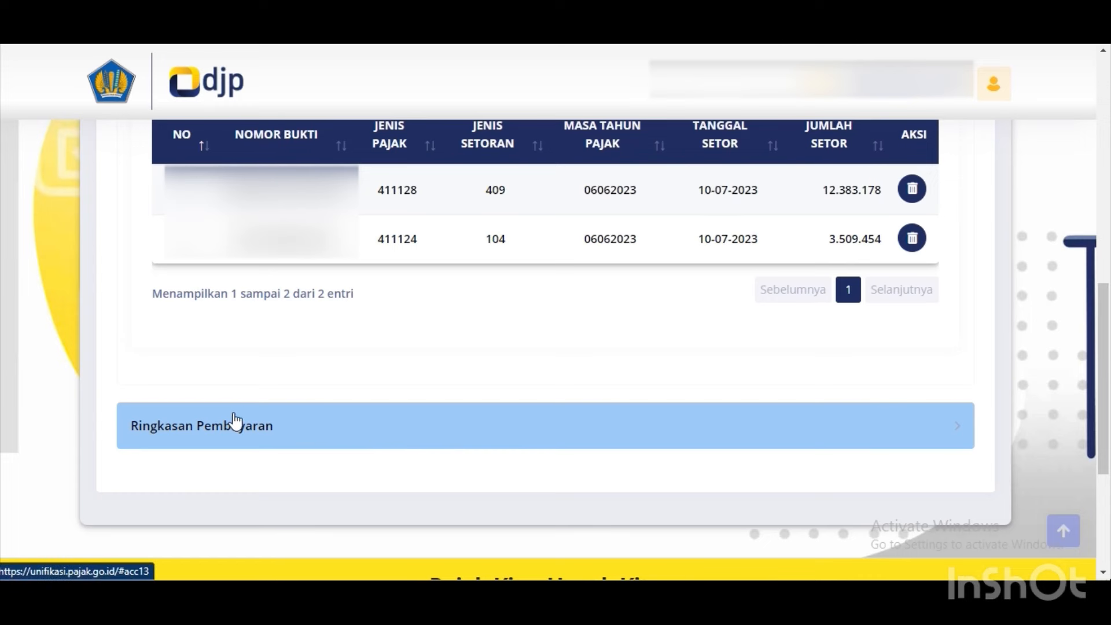
{"action": "left_click", "coordinate": [328, 434]}
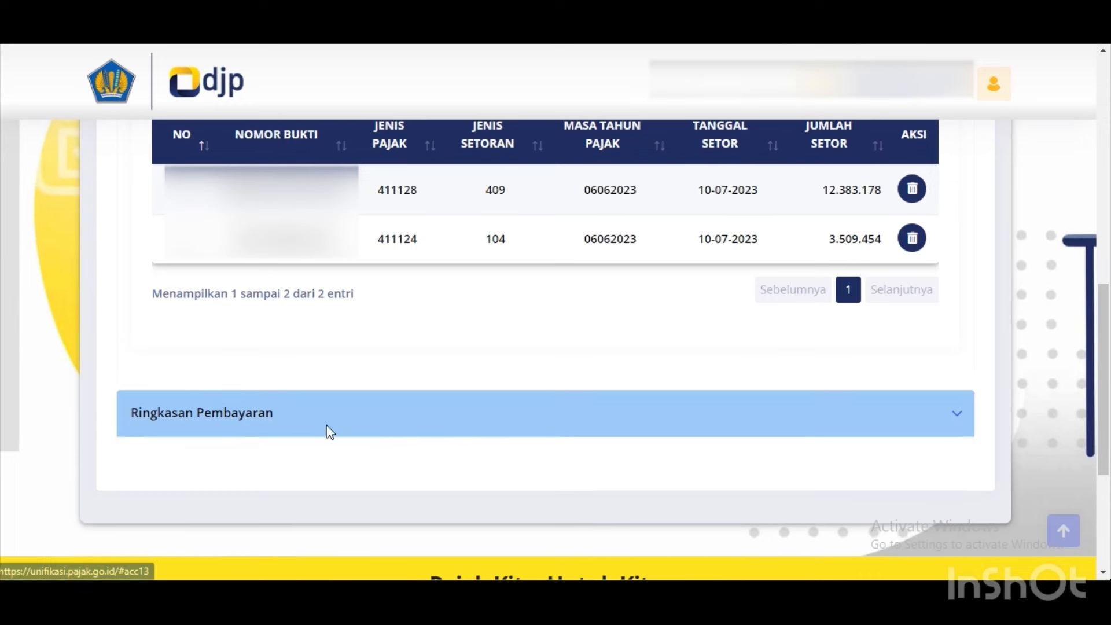
{"action": "scroll", "coordinate": [365, 420], "scroll_direction": "down", "scroll_amount": 5}
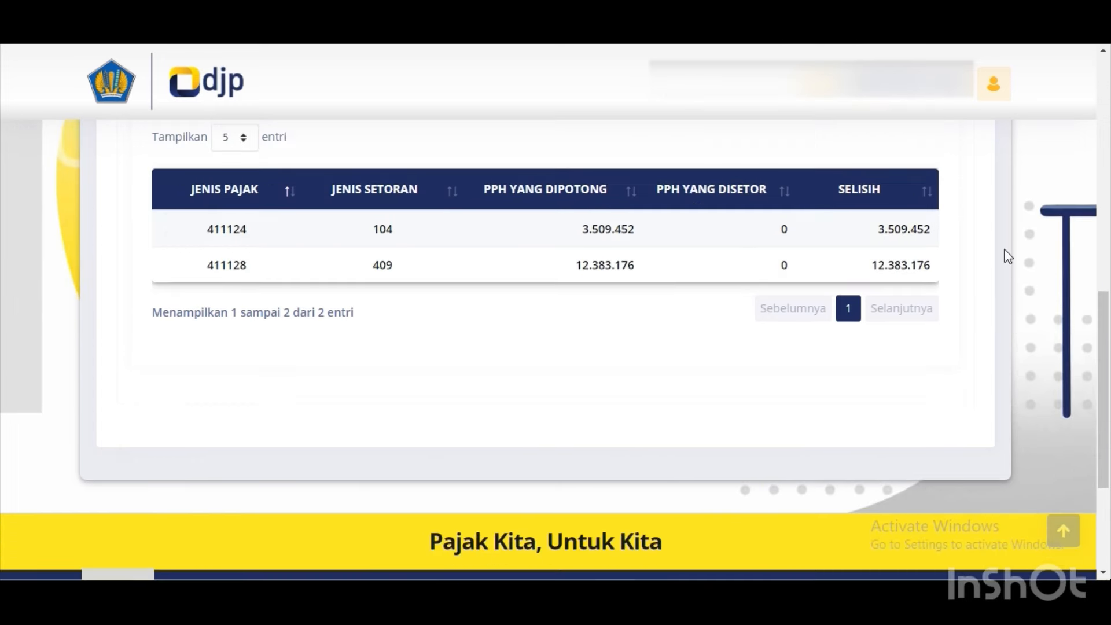
{"action": "left_click_drag", "start_coordinate": [1106, 304], "coordinate": [1094, 241]}
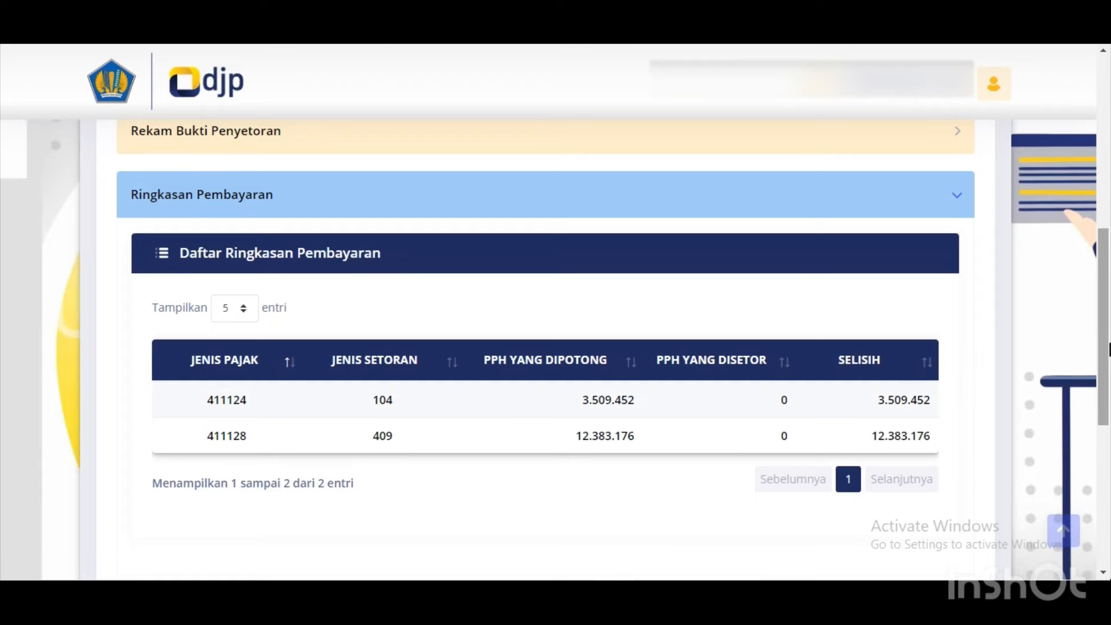
{"action": "left_click_drag", "start_coordinate": [1108, 348], "coordinate": [1108, 218]}
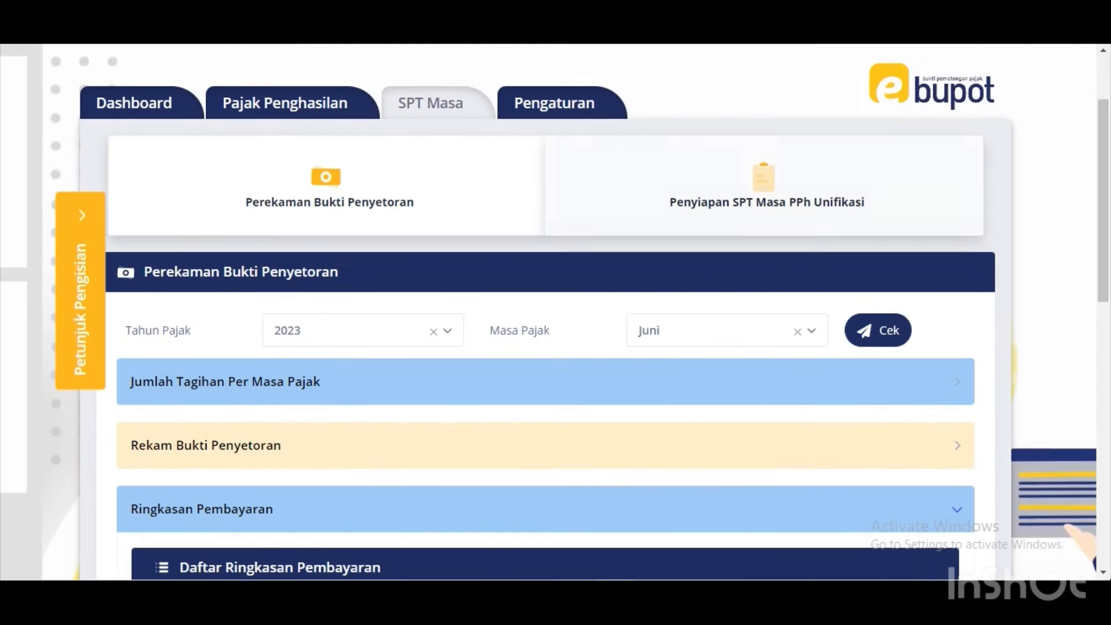
Open the 06/2023 draft SPT for completion from Penyiapan SPT Masa PPh Unifikasi.
{"action": "left_click", "coordinate": [816, 194]}
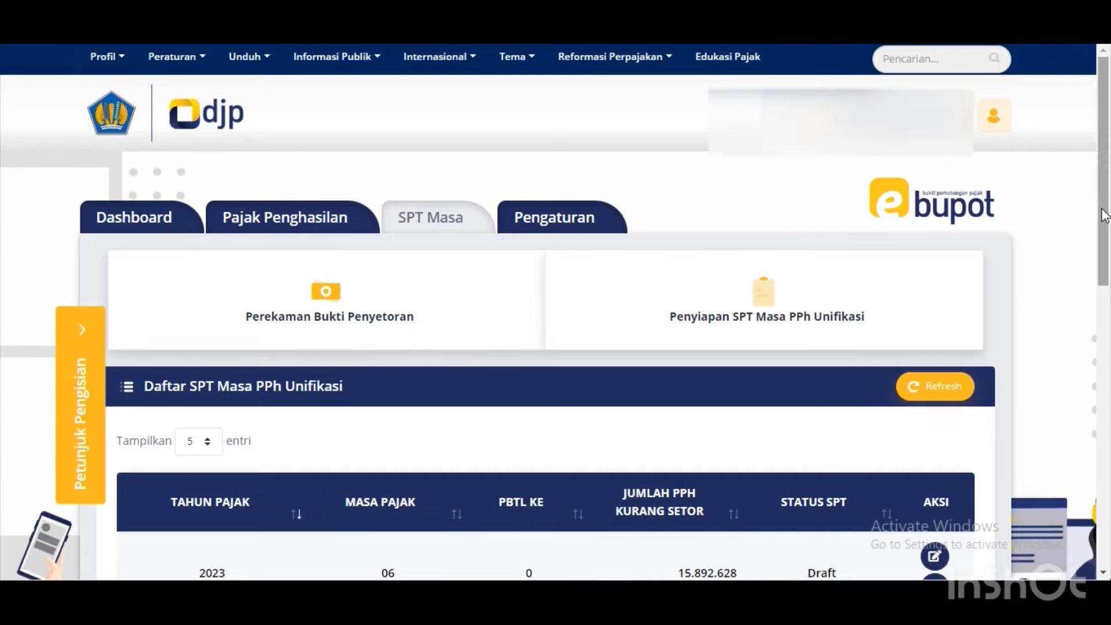
{"action": "scroll", "coordinate": [1102, 205], "scroll_direction": "down", "scroll_amount": 4}
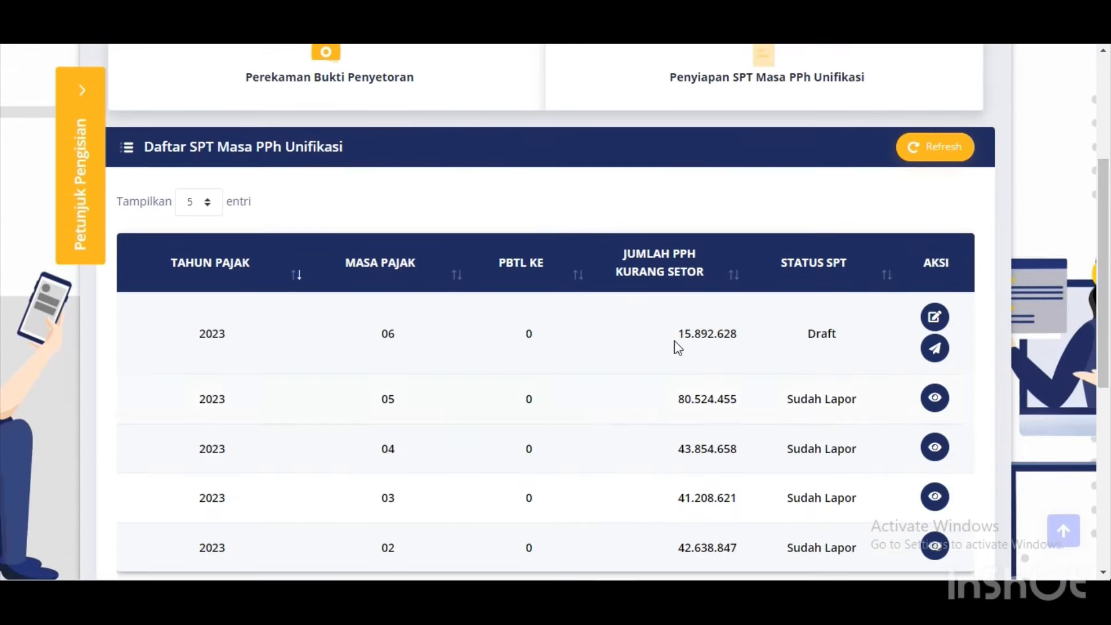
{"action": "left_click", "coordinate": [935, 318]}
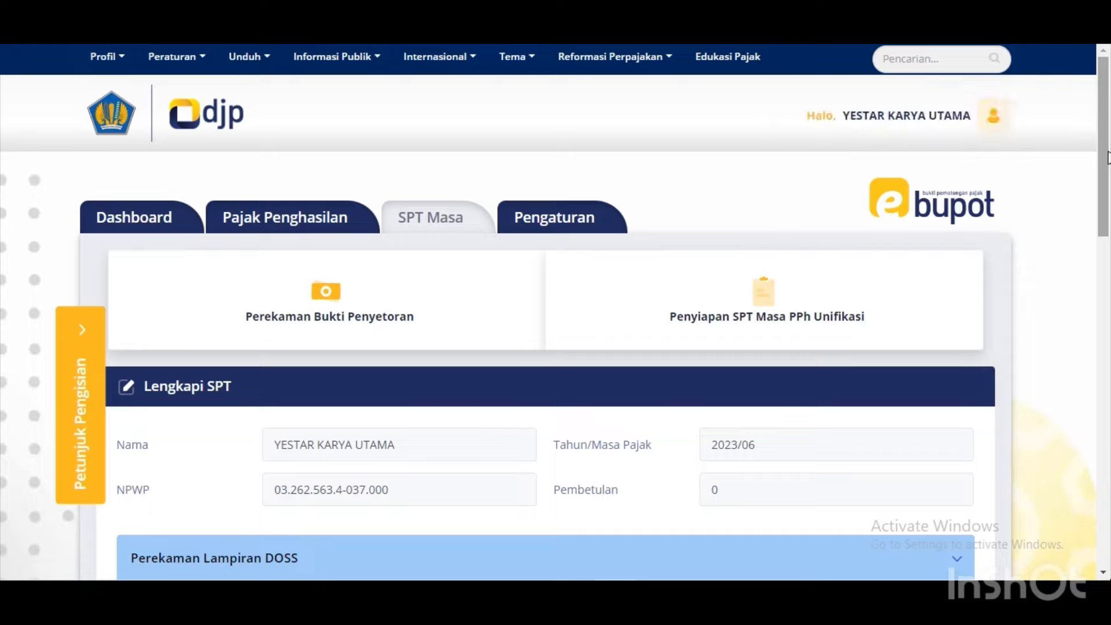
{"action": "left_click_drag", "start_coordinate": [1106, 151], "coordinate": [1102, 397]}
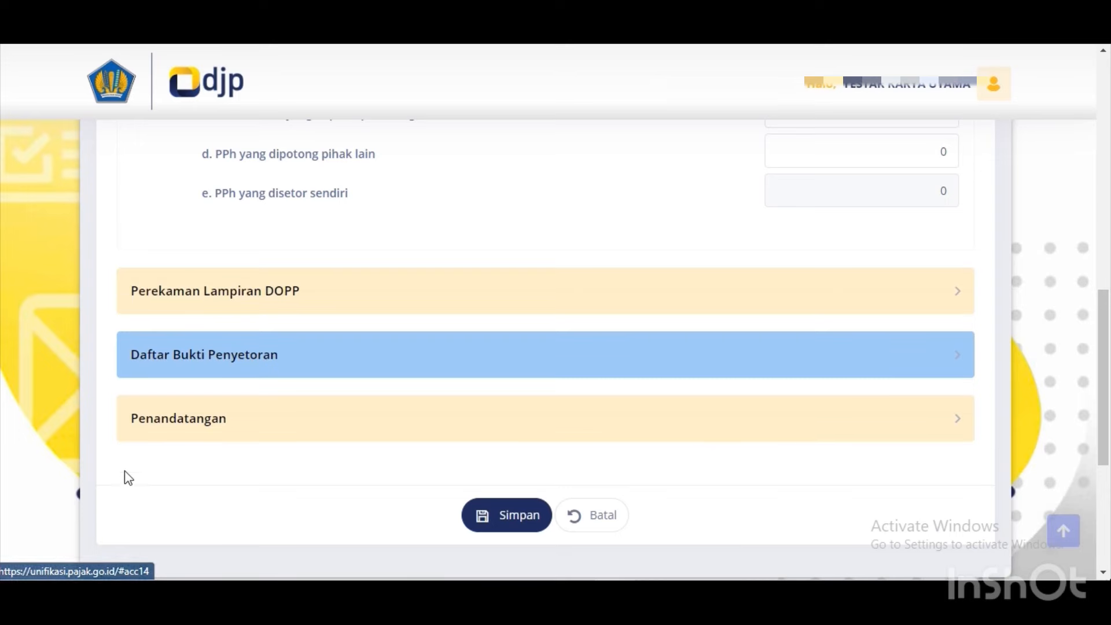
Choose the withholding-slip signer under Penandatangan and save the SPT.
{"action": "left_click", "coordinate": [220, 417]}
{"action": "scroll", "coordinate": [219, 417], "scroll_direction": "down", "scroll_amount": 5}
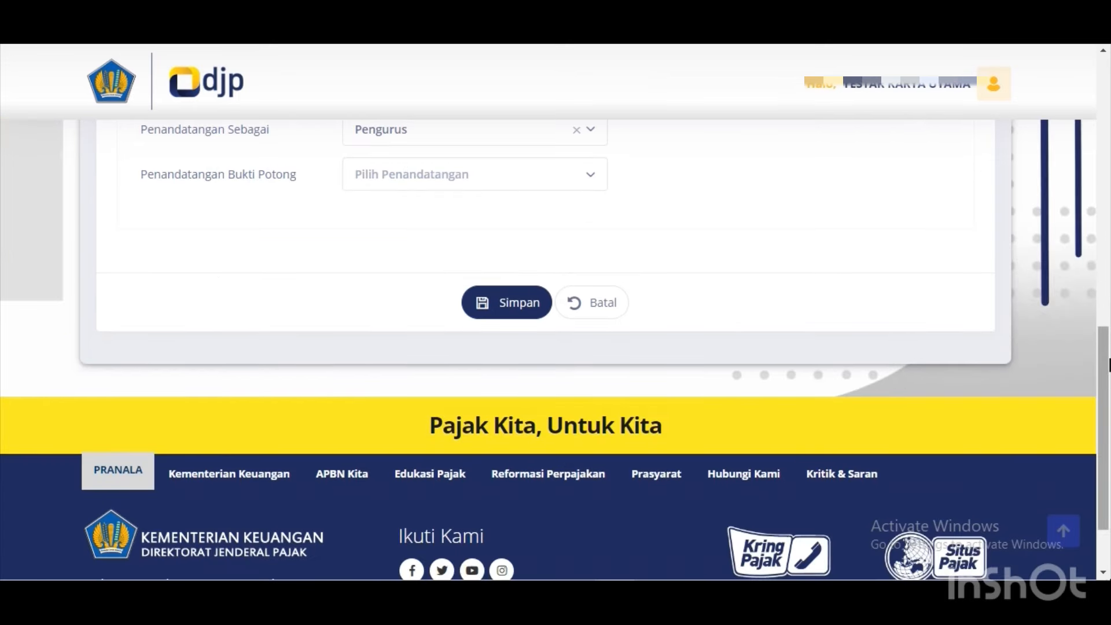
{"action": "scroll", "coordinate": [1101, 303], "scroll_direction": "up", "scroll_amount": 3}
{"action": "left_click_drag", "start_coordinate": [1101, 302], "coordinate": [1094, 285]}
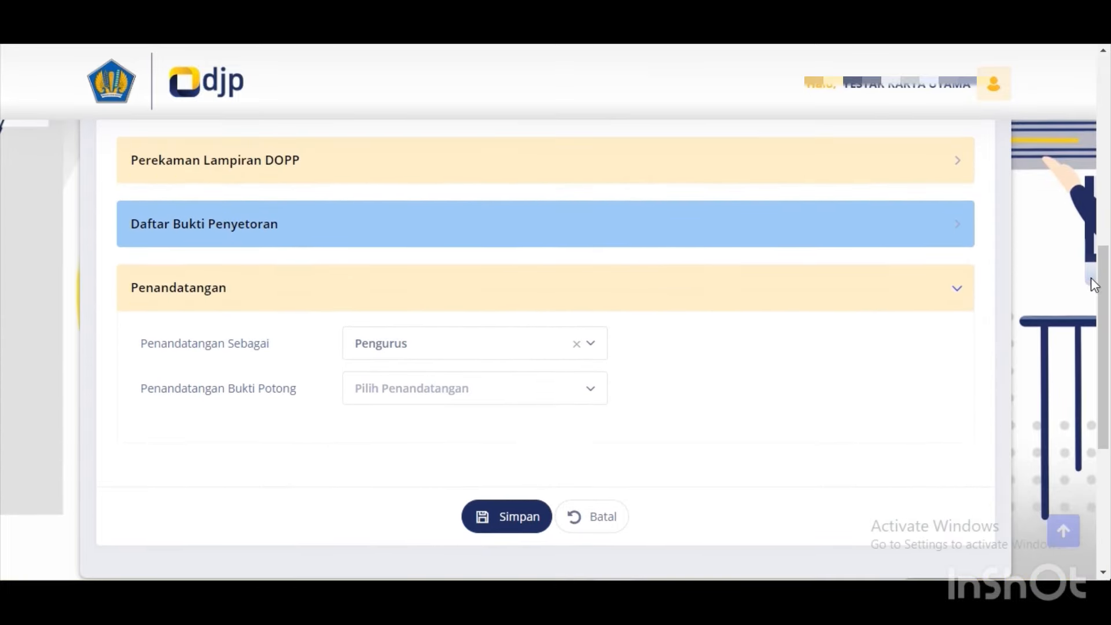
{"action": "left_click", "coordinate": [405, 402]}
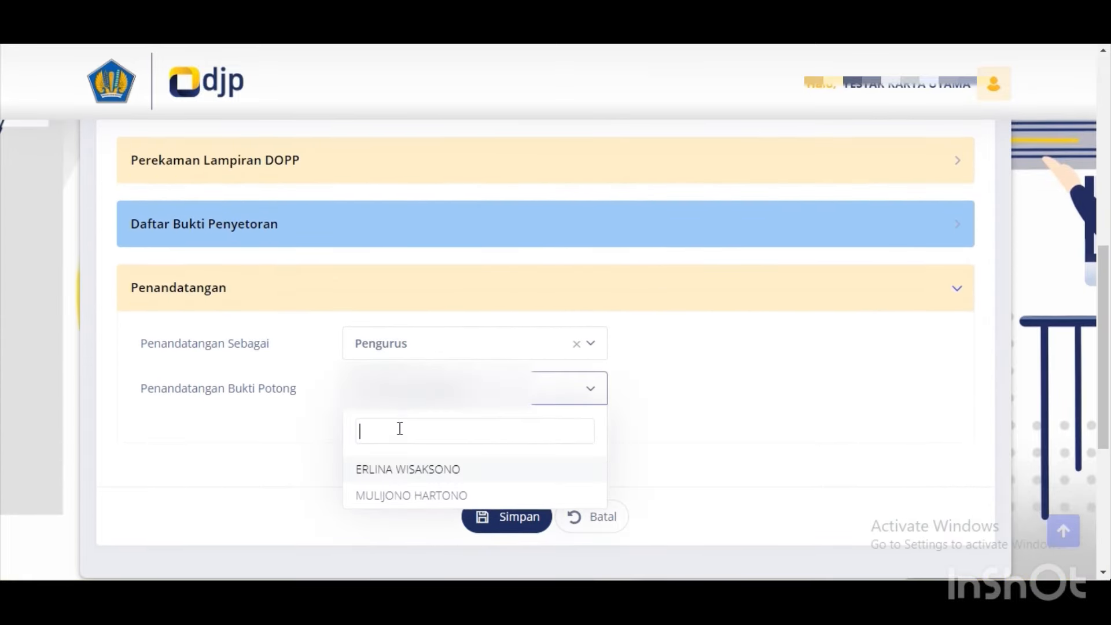
{"action": "left_click", "coordinate": [408, 469]}
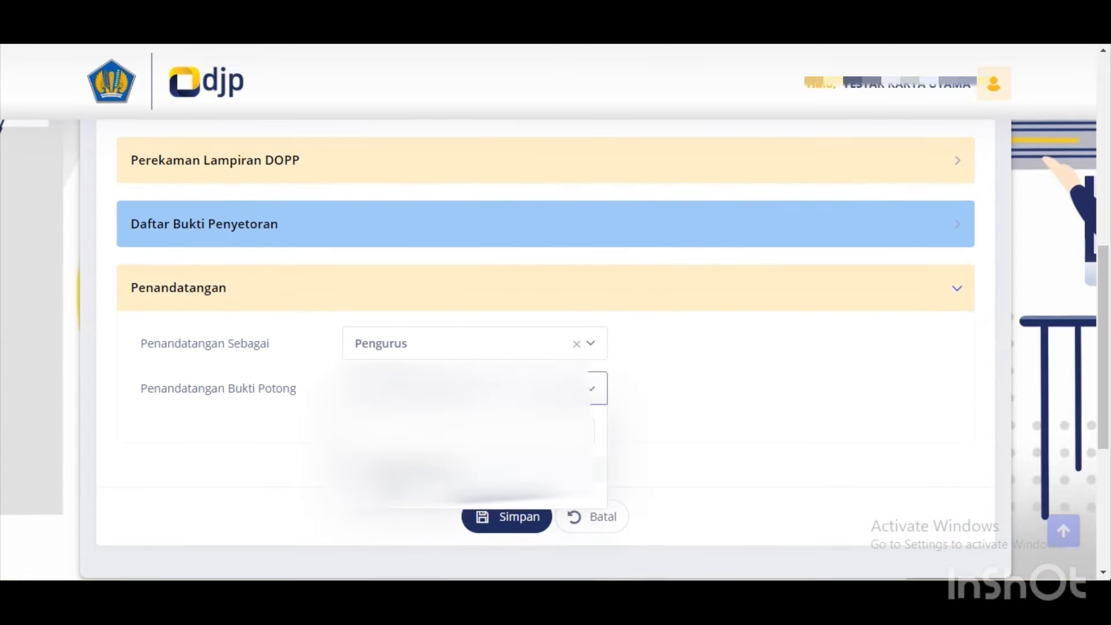
{"action": "left_click", "coordinate": [530, 518]}
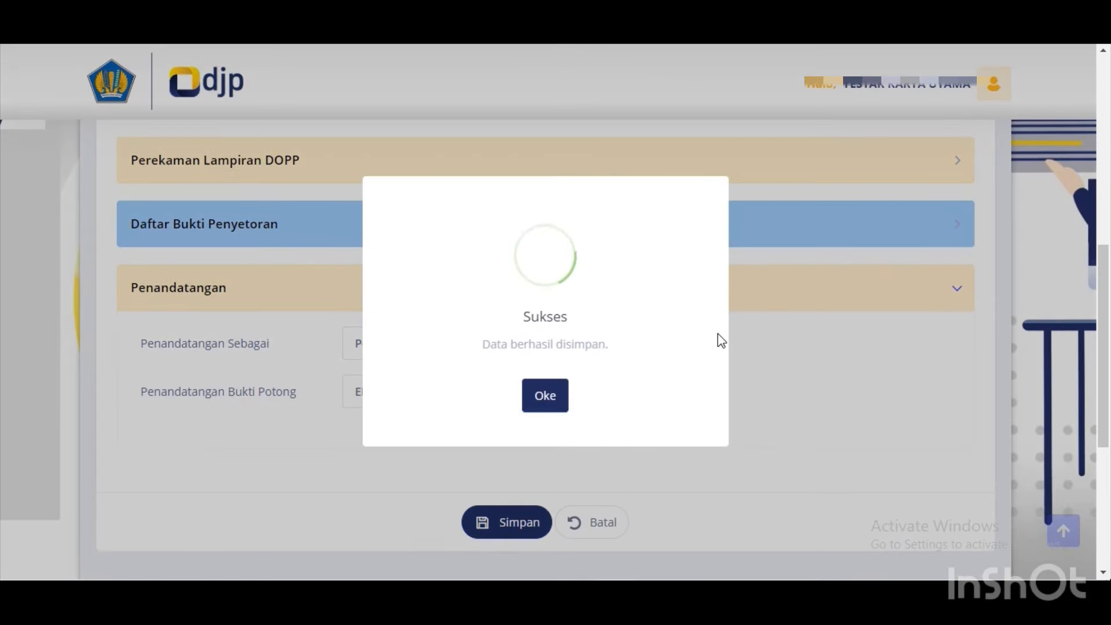
{"action": "left_click", "coordinate": [557, 389]}
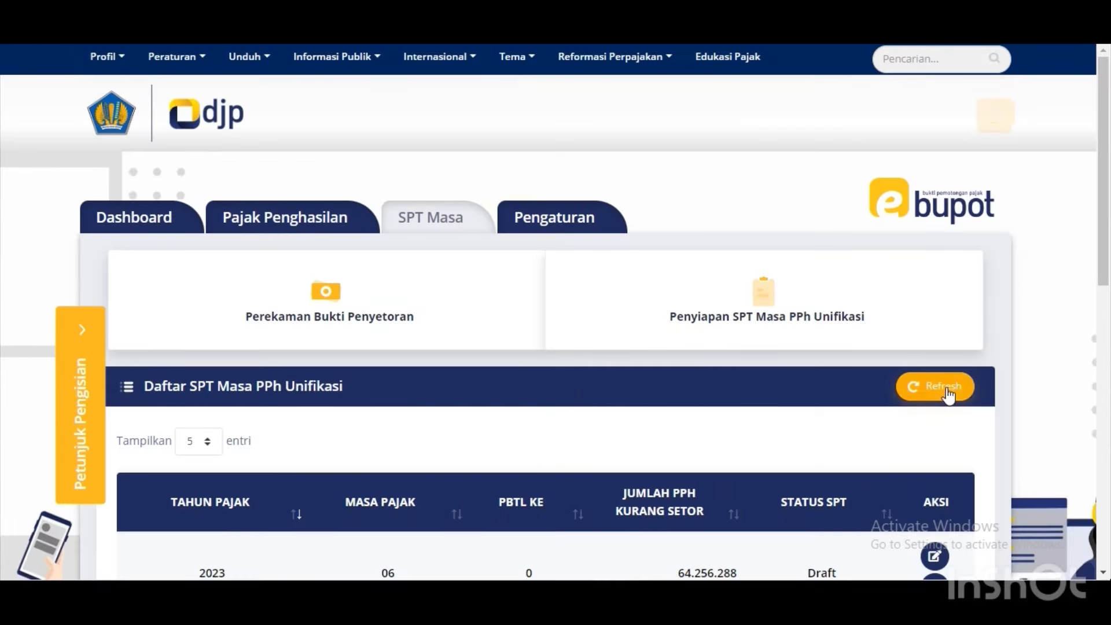
Load the June 2023 billing and deposit data on the deposit-proof recording page.
{"action": "scroll", "coordinate": [1106, 278], "scroll_direction": "down", "scroll_amount": 5}
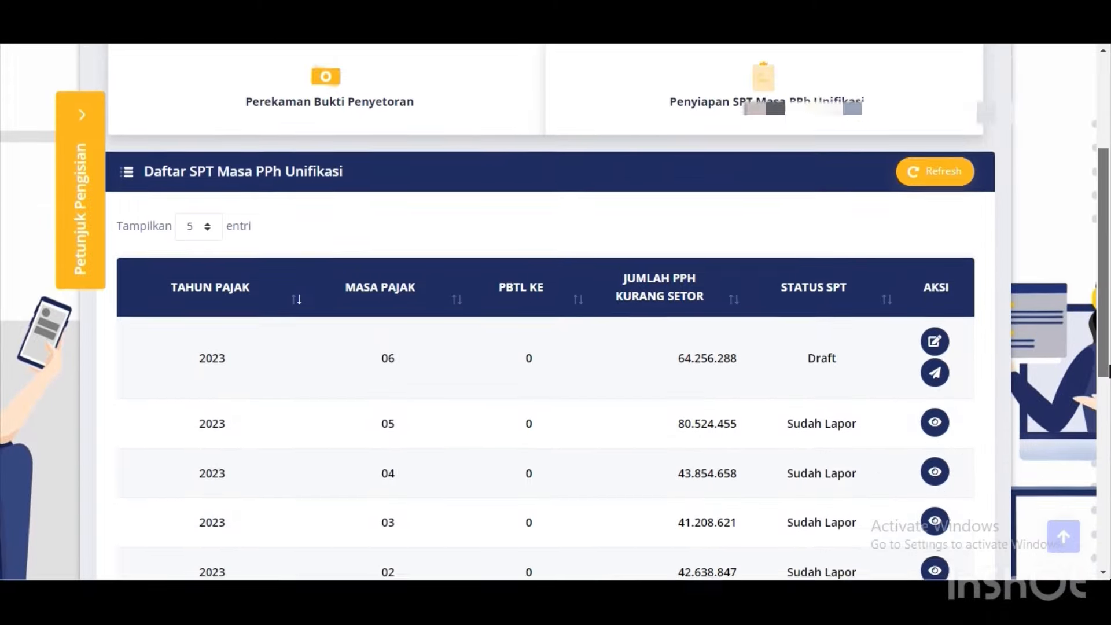
{"action": "scroll", "coordinate": [1090, 250], "scroll_direction": "up", "scroll_amount": 4}
{"action": "scroll", "coordinate": [1090, 250], "scroll_direction": "up", "scroll_amount": 1}
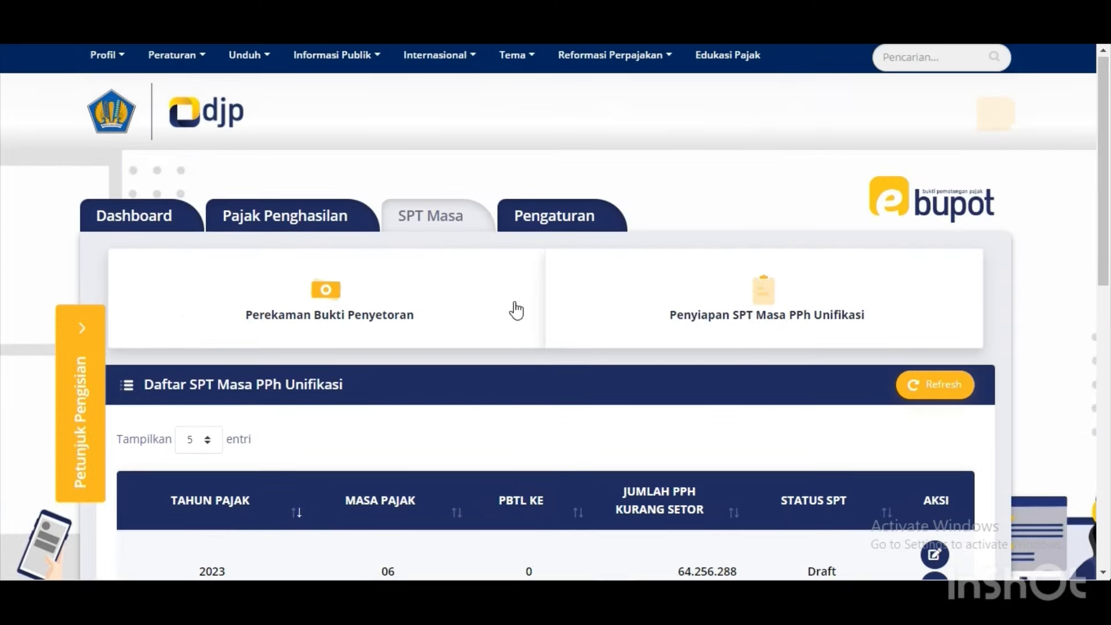
{"action": "left_click", "coordinate": [326, 329]}
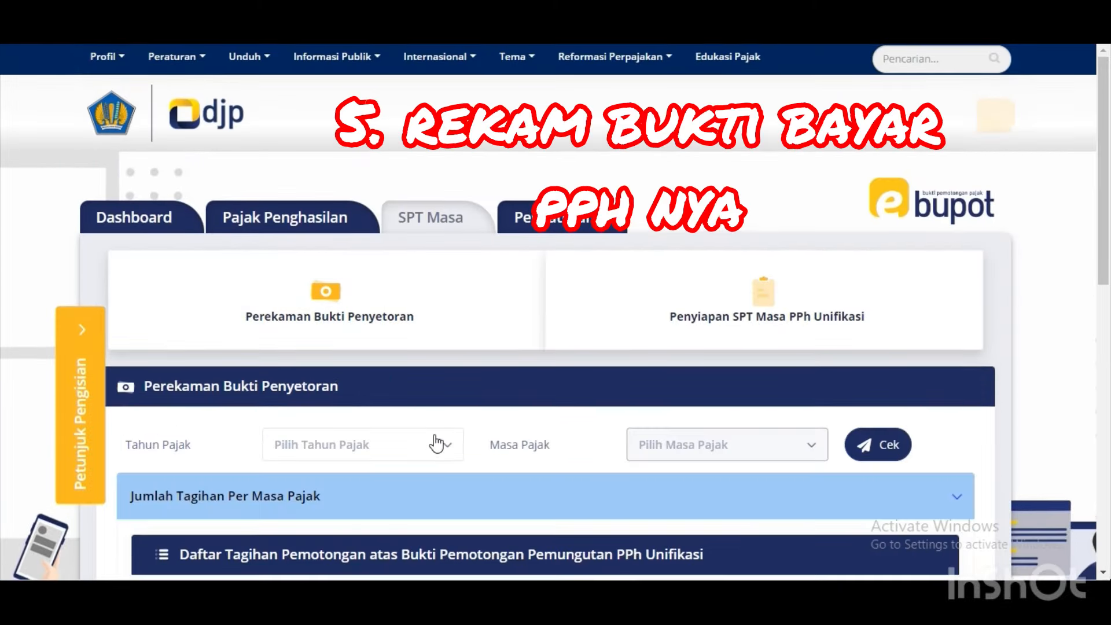
{"action": "left_click", "coordinate": [437, 445]}
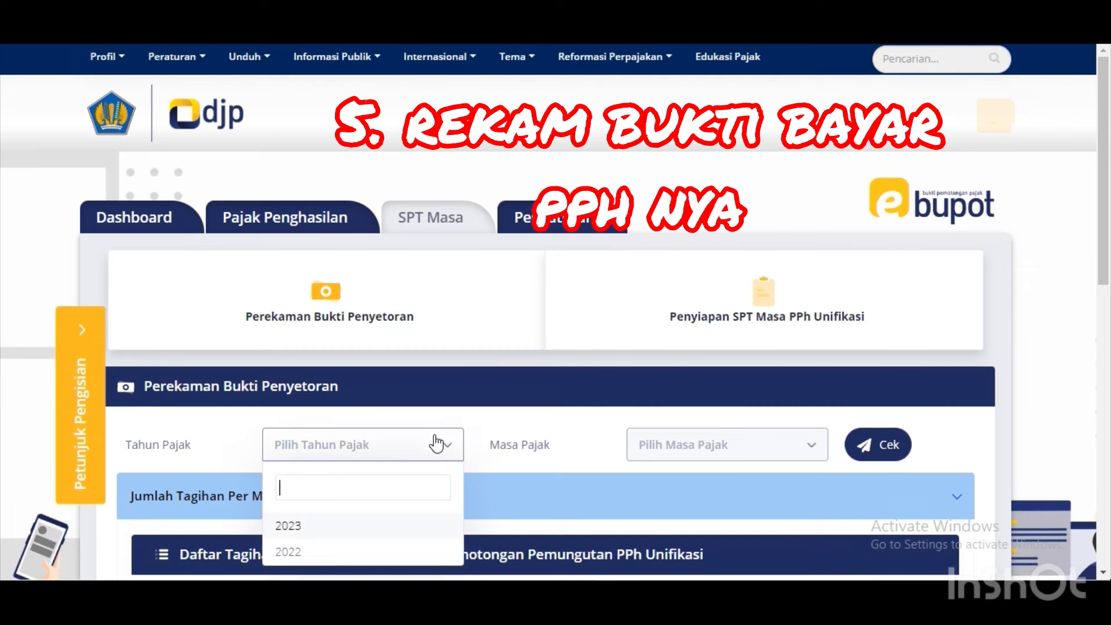
{"action": "left_click", "coordinate": [316, 529]}
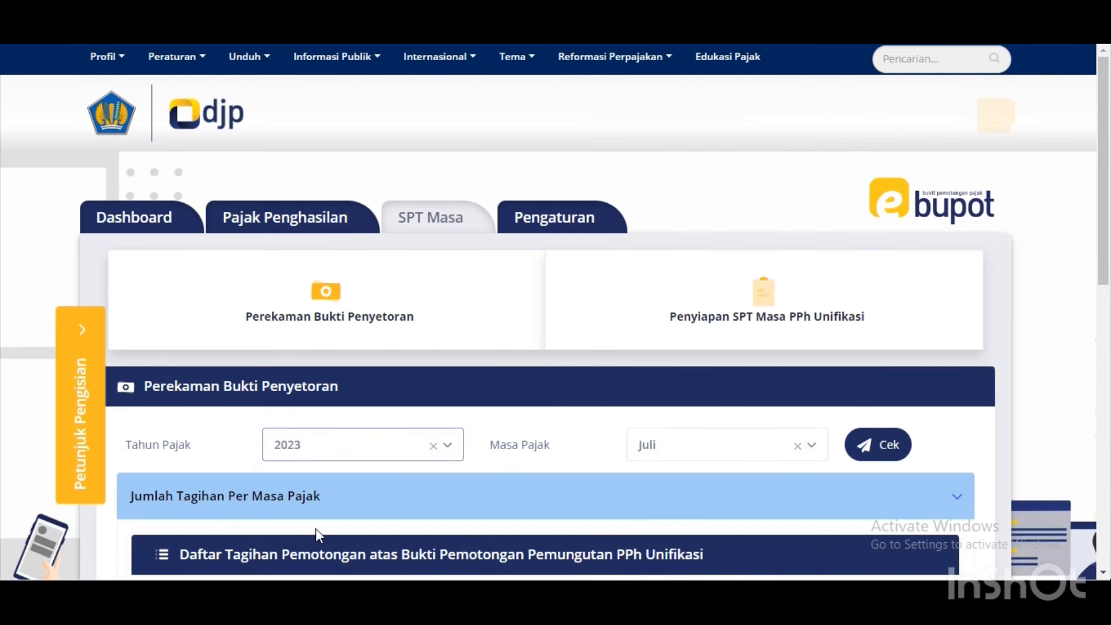
{"action": "left_click", "coordinate": [783, 450]}
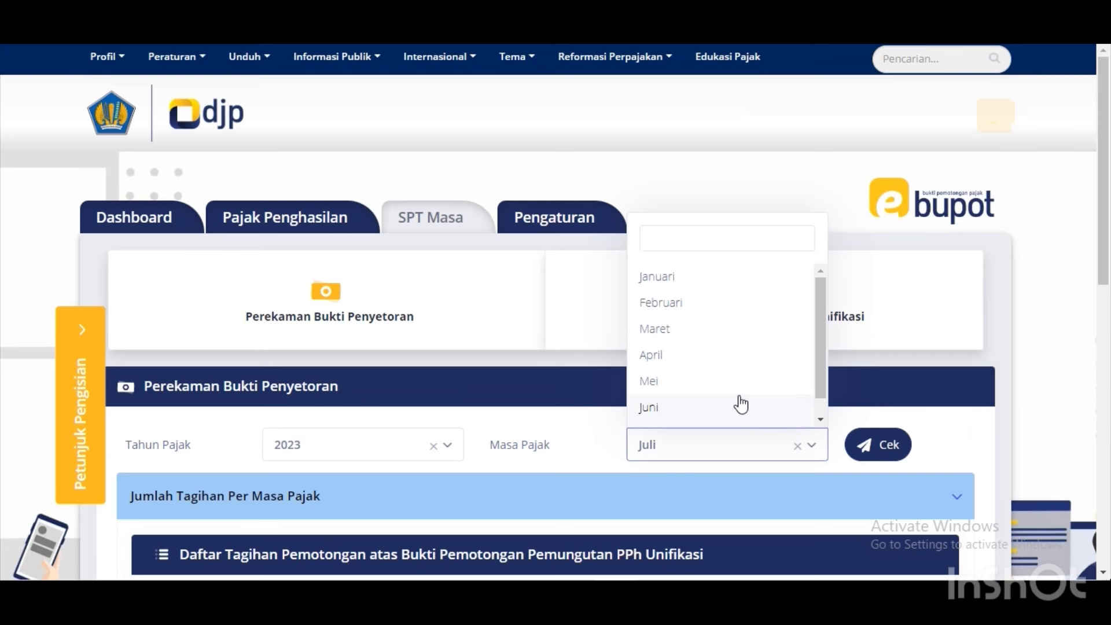
{"action": "left_click", "coordinate": [740, 406]}
{"action": "left_click", "coordinate": [870, 449]}
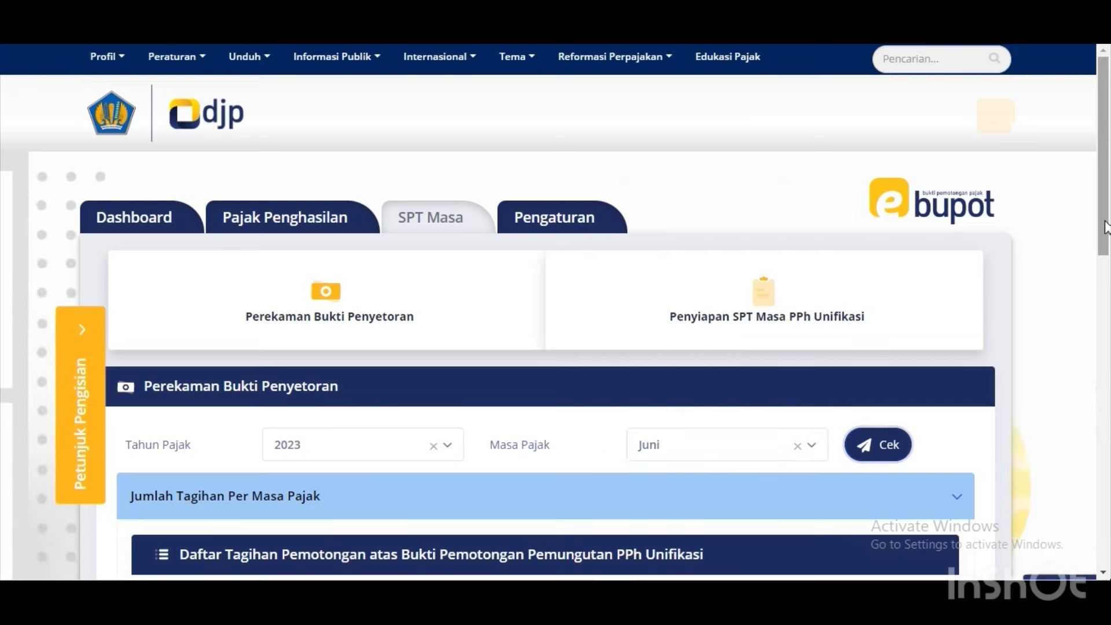
Review the payment summary showing a -2 difference for both tax types, then return to the SPT Masa list.
{"action": "left_click_drag", "start_coordinate": [1105, 227], "coordinate": [1103, 445]}
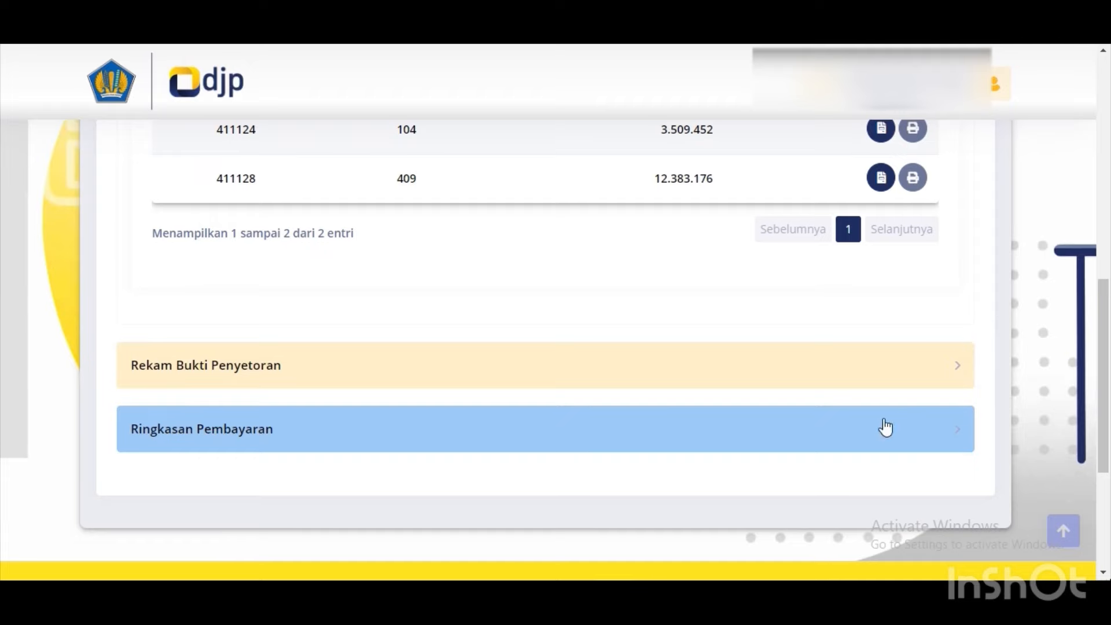
{"action": "left_click", "coordinate": [176, 434]}
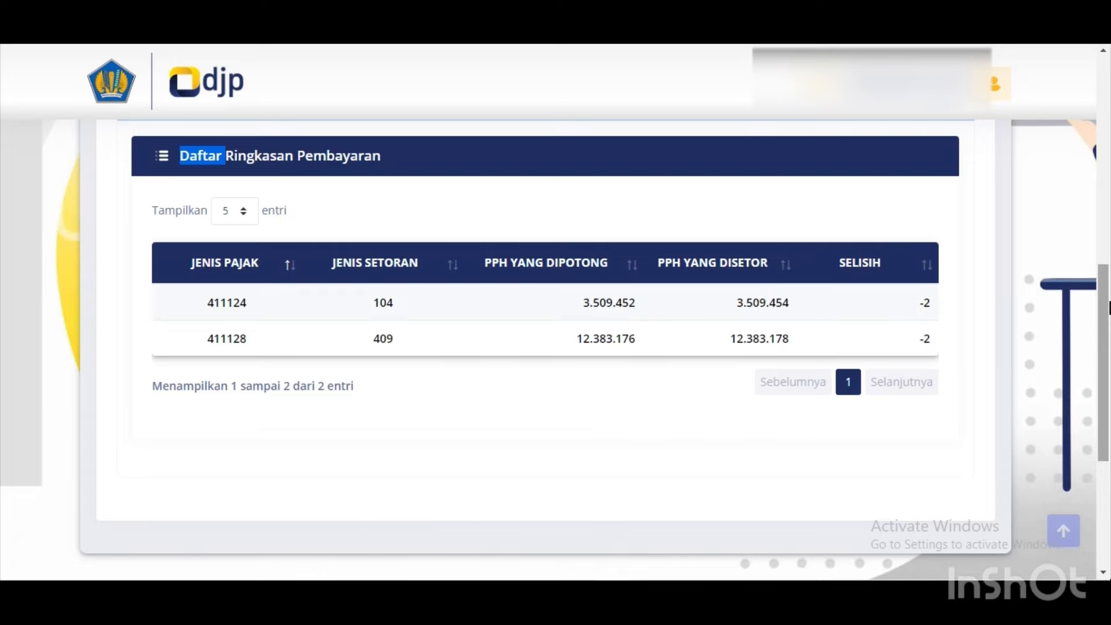
{"action": "left_click_drag", "start_coordinate": [1107, 306], "coordinate": [1101, 158]}
{"action": "left_click", "coordinate": [775, 131]}
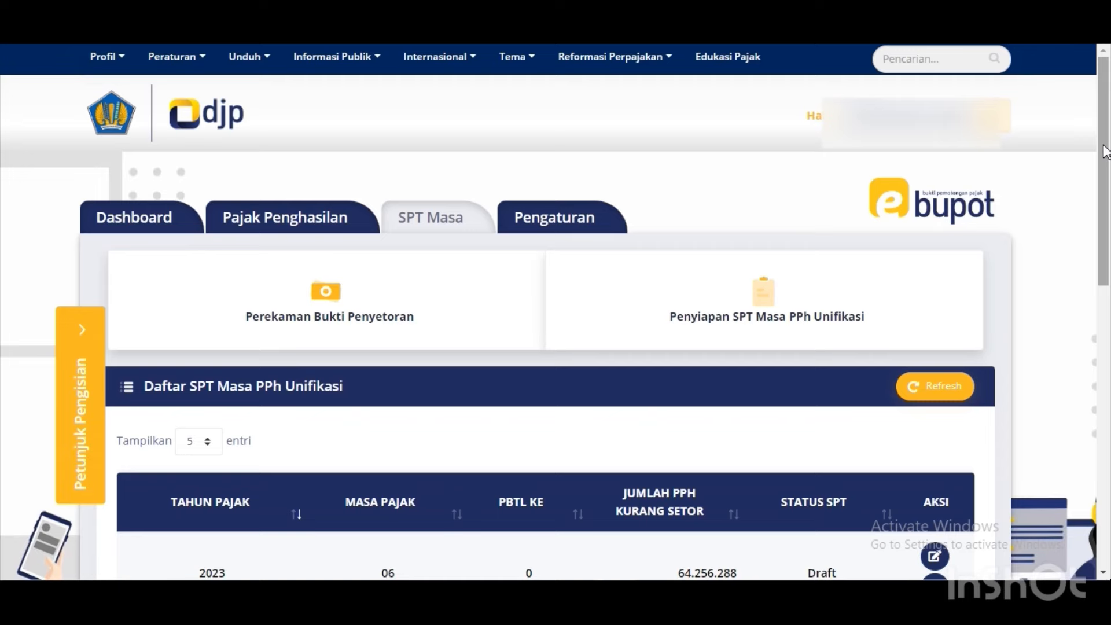
Review the 2023/06 draft's DOSS, DOPP, deposits (12.383.178 and 3.509.454) and signer sections.
{"action": "right_click", "coordinate": [1109, 200]}
{"action": "left_click", "coordinate": [1101, 177]}
{"action": "scroll", "coordinate": [1102, 178], "scroll_direction": "down", "scroll_amount": 5}
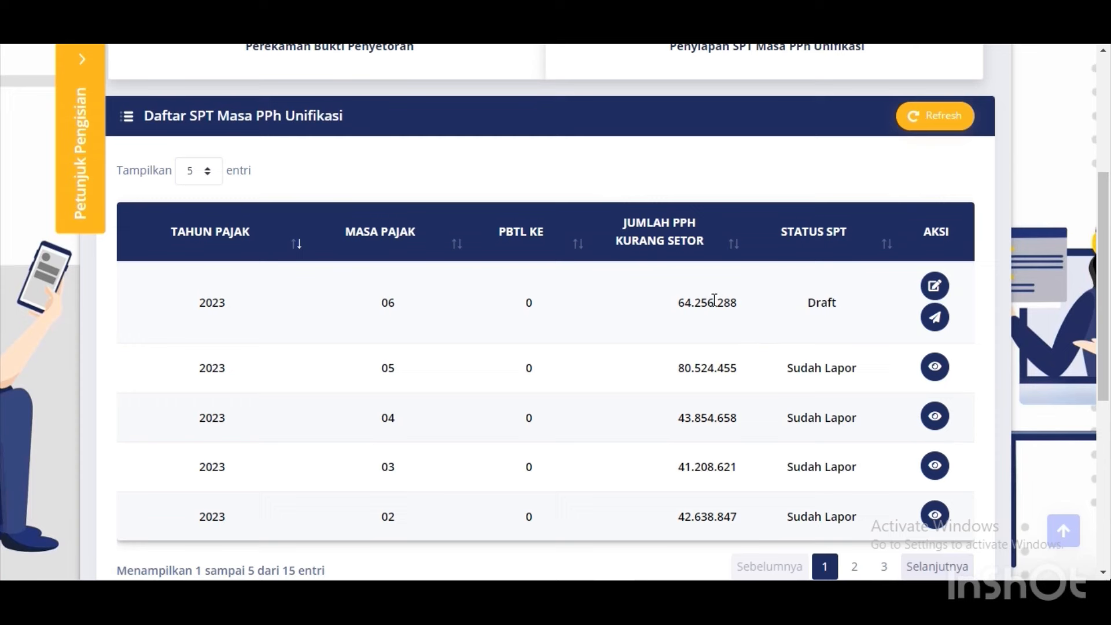
{"action": "left_click", "coordinate": [945, 293]}
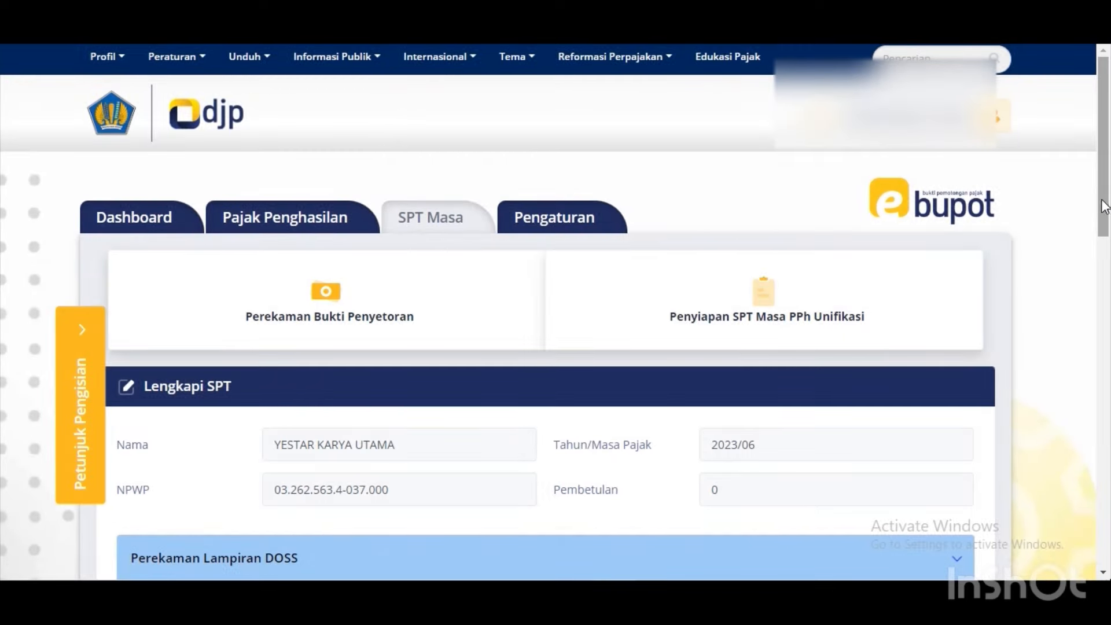
{"action": "left_click_drag", "start_coordinate": [1104, 206], "coordinate": [1054, 433]}
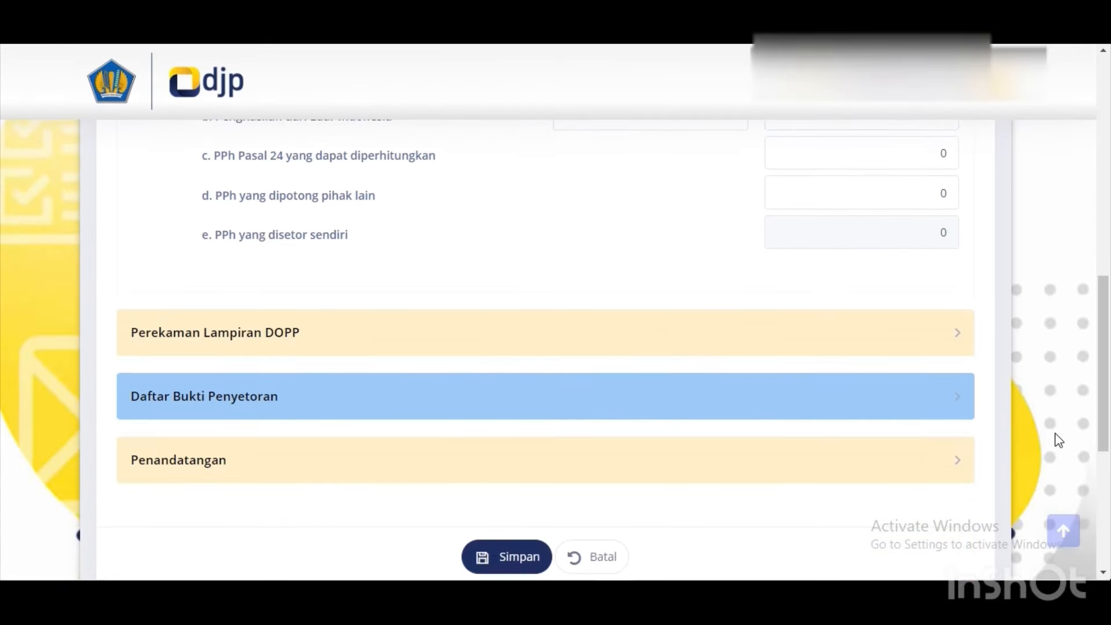
{"action": "left_click", "coordinate": [434, 340]}
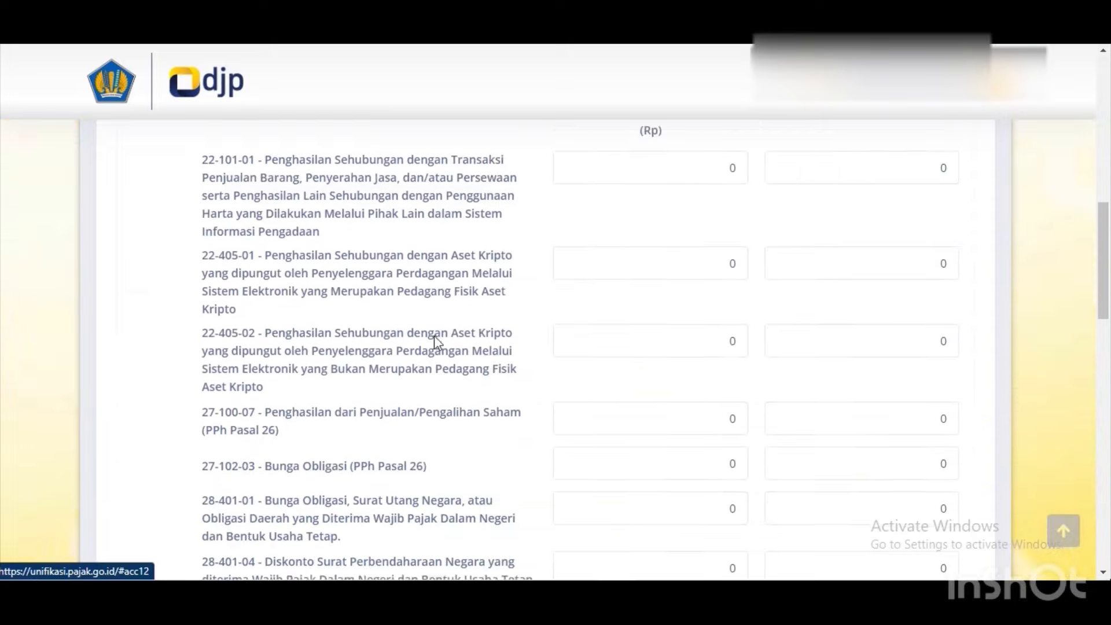
{"action": "left_click_drag", "start_coordinate": [1109, 238], "coordinate": [1106, 437]}
{"action": "scroll", "coordinate": [681, 505], "scroll_direction": "down", "scroll_amount": 8}
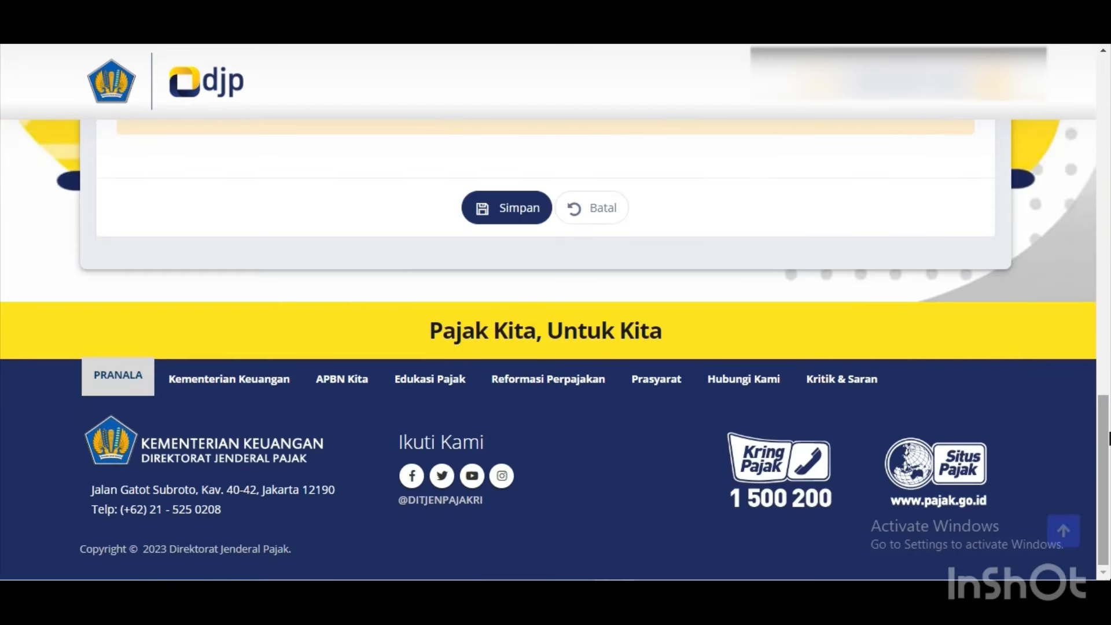
{"action": "left_click_drag", "start_coordinate": [1109, 439], "coordinate": [1081, 298]}
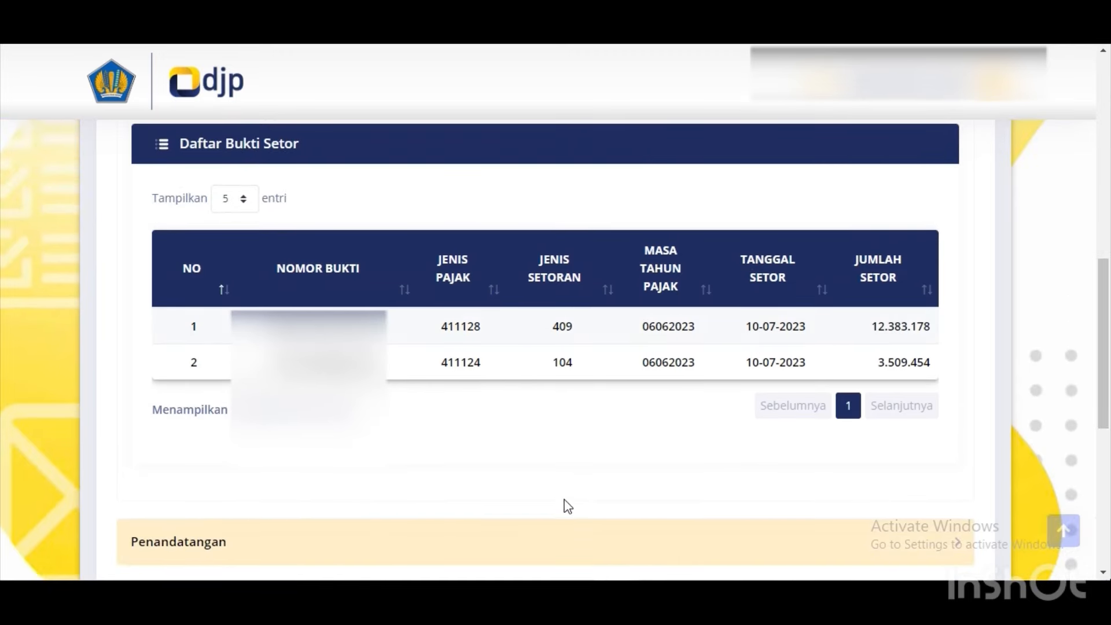
{"action": "scroll", "coordinate": [548, 548], "scroll_direction": "down", "scroll_amount": 7}
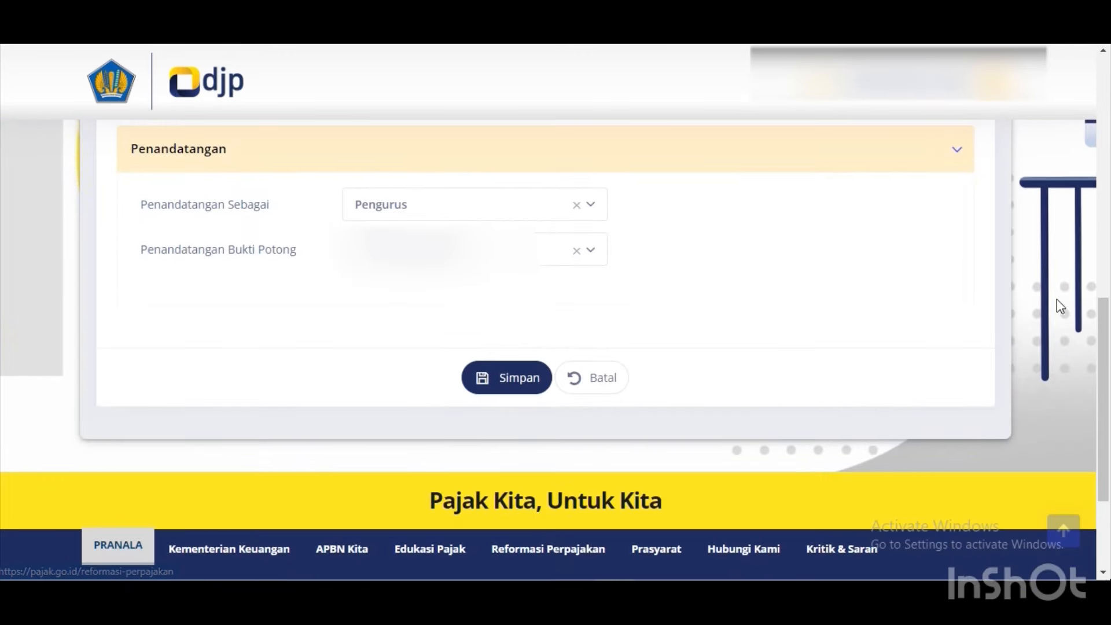
{"action": "left_click_drag", "start_coordinate": [1106, 341], "coordinate": [1108, 151]}
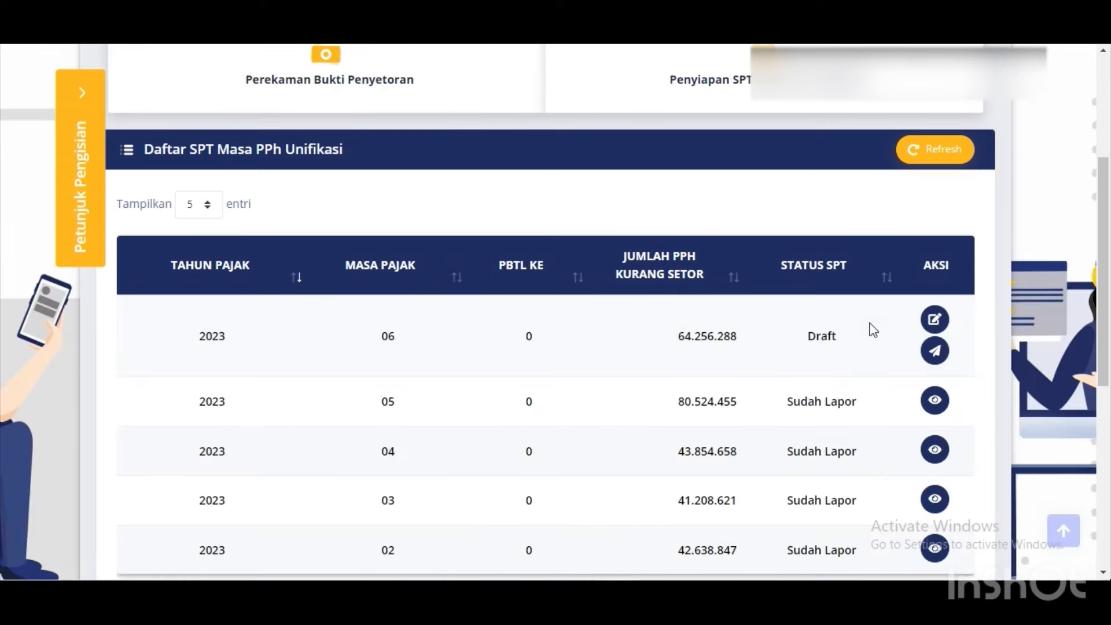
Start sending the 2023/06 return with Kirim SPT.
{"action": "left_click", "coordinate": [936, 352]}
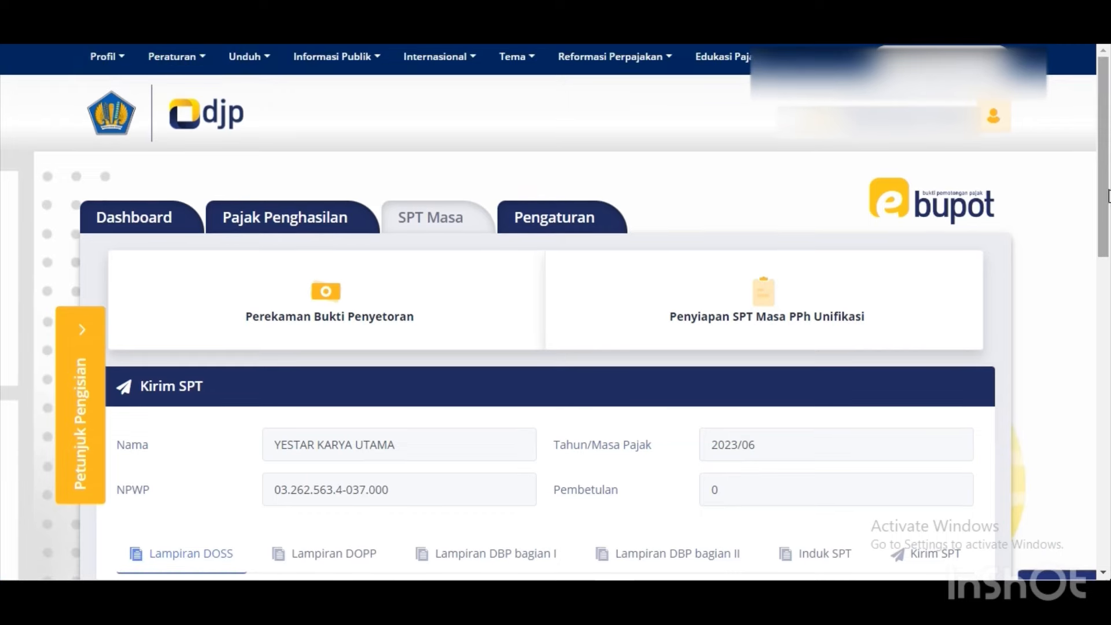
{"action": "left_click_drag", "start_coordinate": [1106, 198], "coordinate": [1107, 292]}
{"action": "left_click_drag", "start_coordinate": [1109, 325], "coordinate": [1110, 363]}
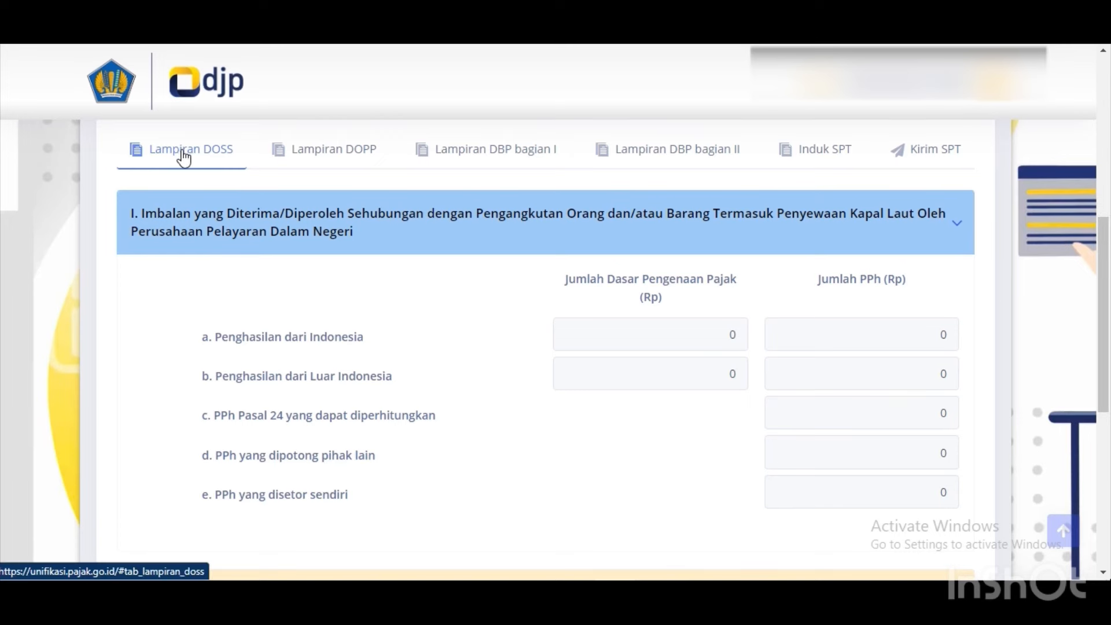
Page through the Lampiran DOPP table to entries 11–15 of 31.
{"action": "left_click", "coordinate": [304, 151]}
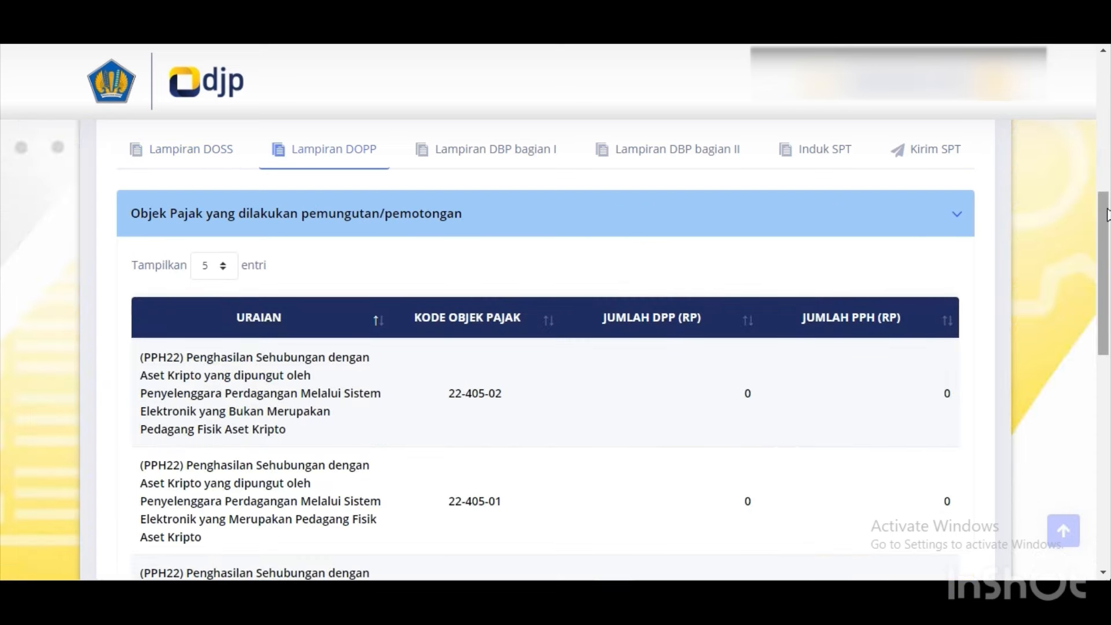
{"action": "right_click", "coordinate": [1106, 227]}
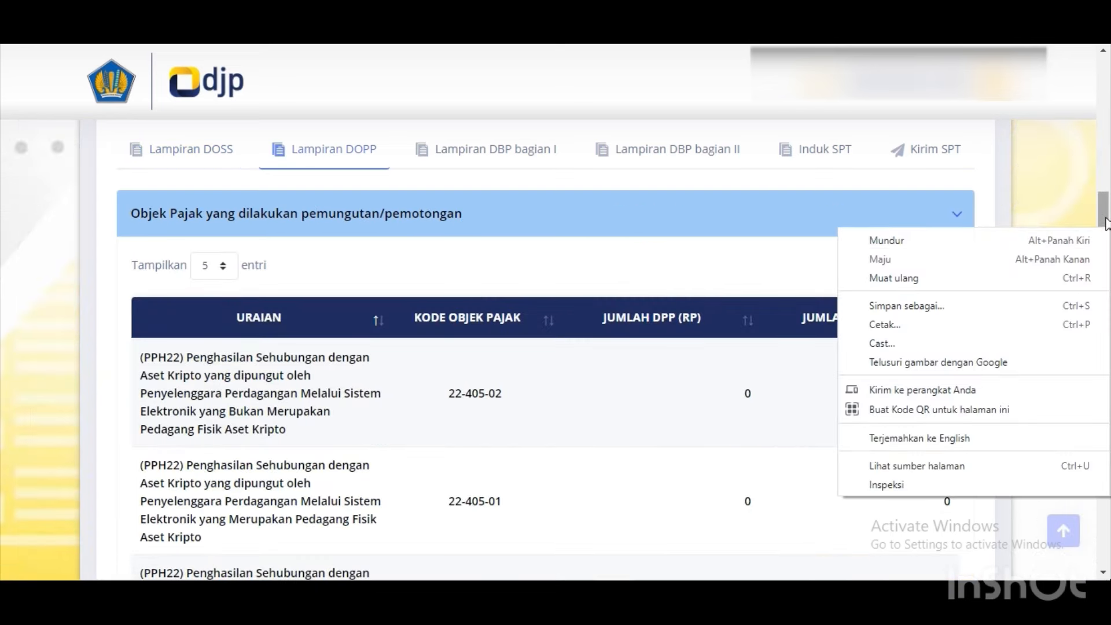
{"action": "left_click", "coordinate": [1106, 223]}
{"action": "left_click_drag", "start_coordinate": [1106, 223], "coordinate": [1108, 267]}
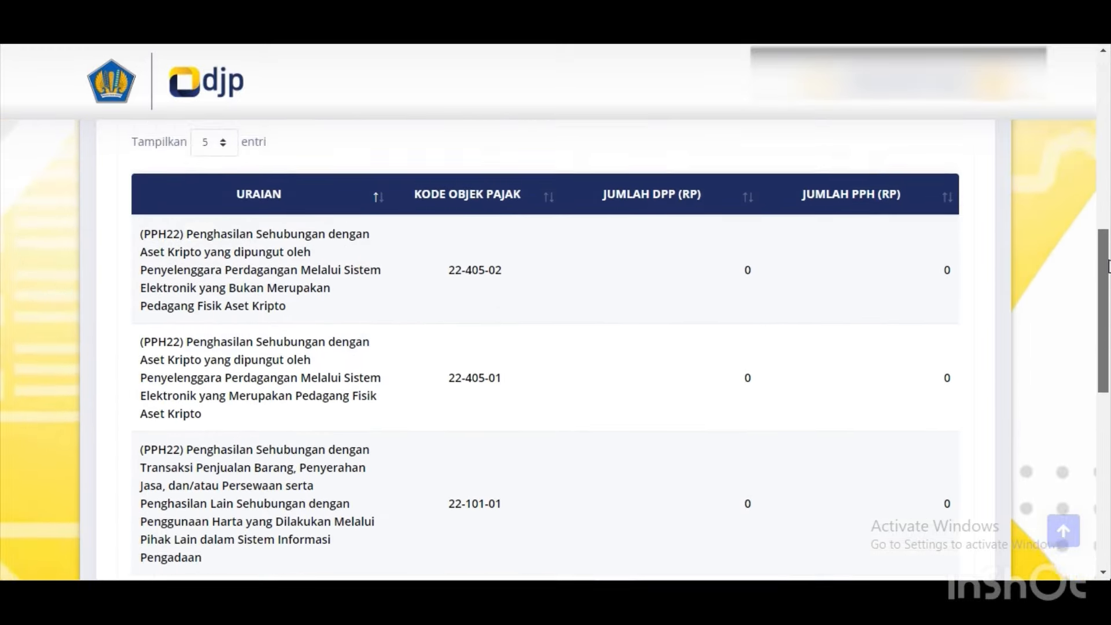
{"action": "scroll", "coordinate": [1107, 266], "scroll_direction": "down", "scroll_amount": 3}
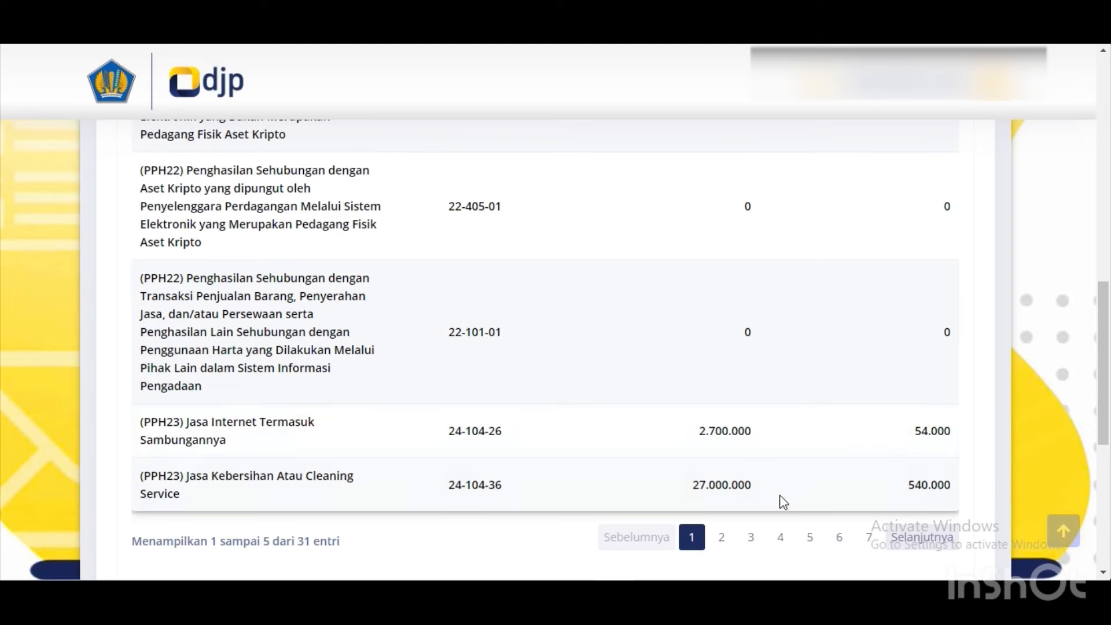
{"action": "left_click", "coordinate": [740, 541]}
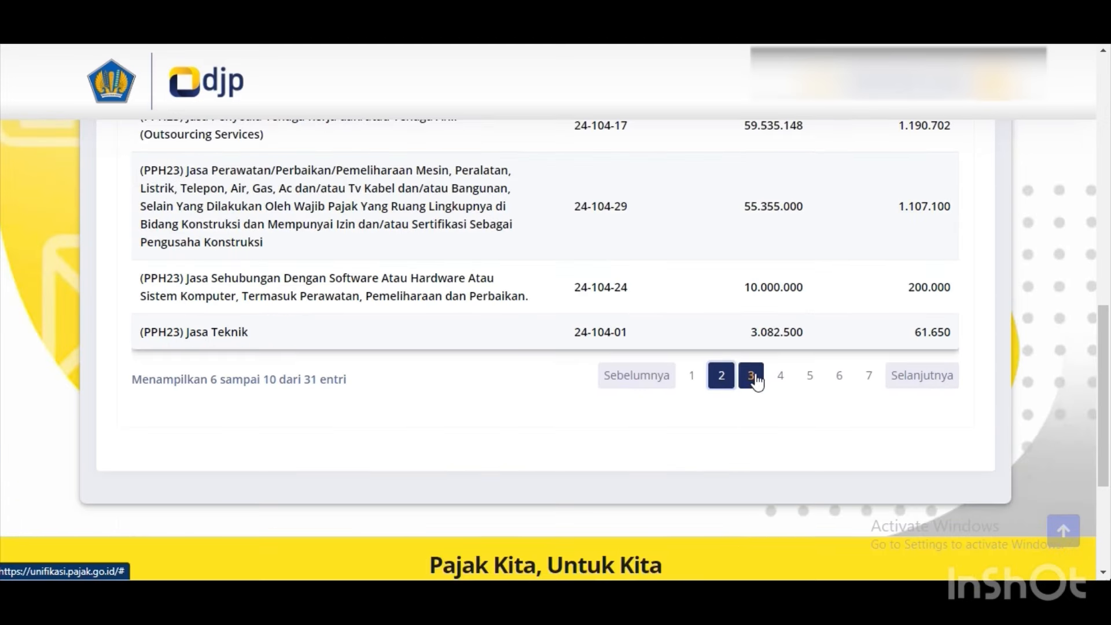
{"action": "left_click", "coordinate": [754, 379]}
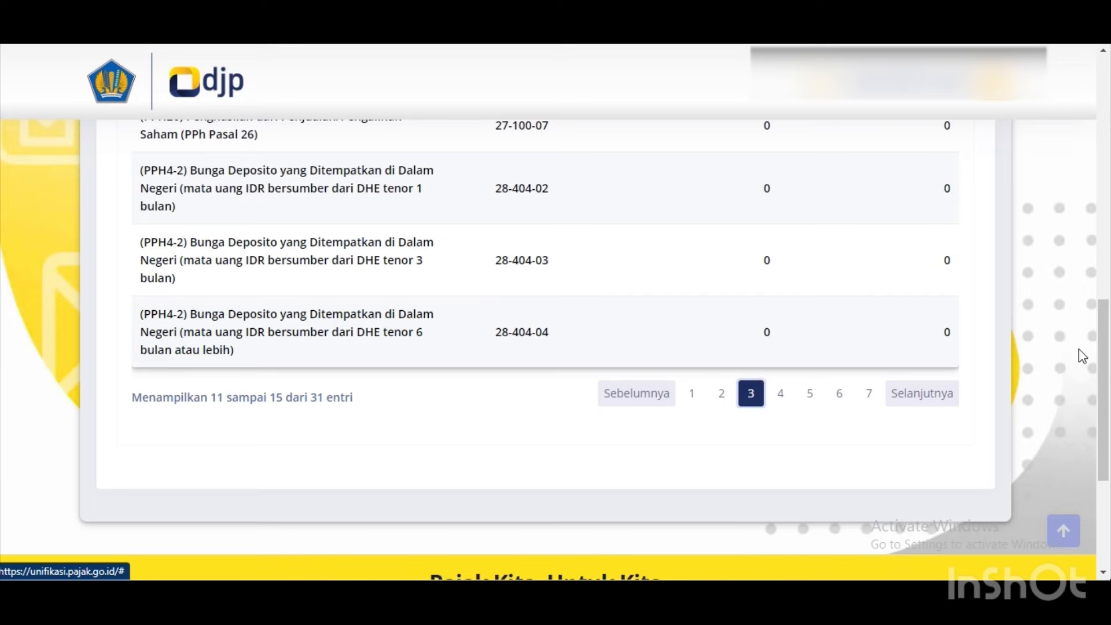
{"action": "left_click_drag", "start_coordinate": [1103, 353], "coordinate": [1100, 257]}
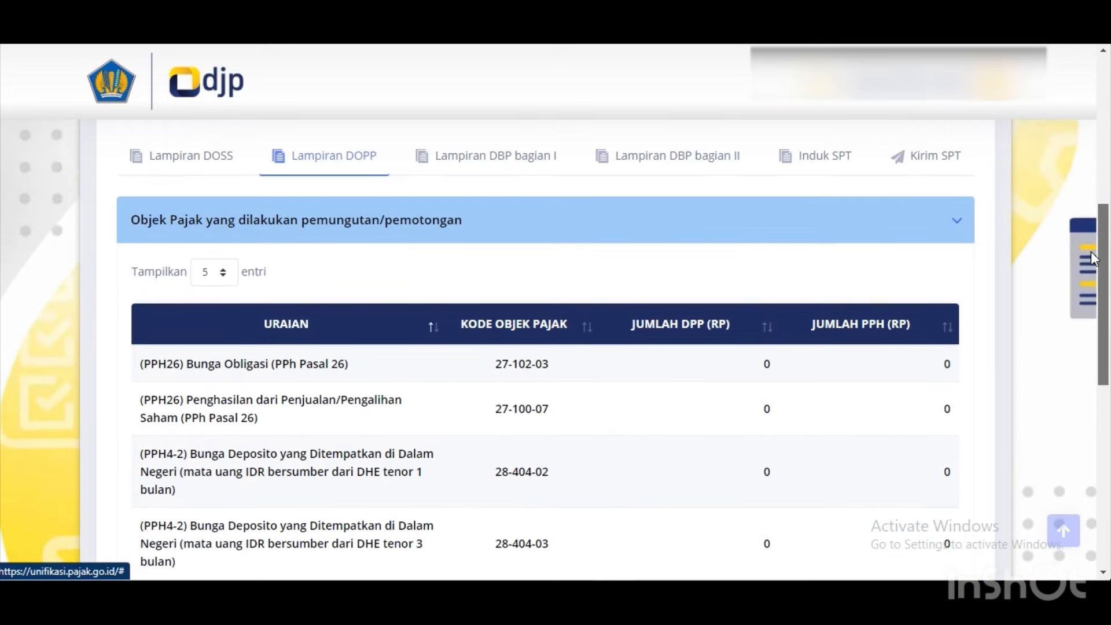
Review the DBP bagian I withholding slips through the third page.
{"action": "left_click", "coordinate": [525, 167]}
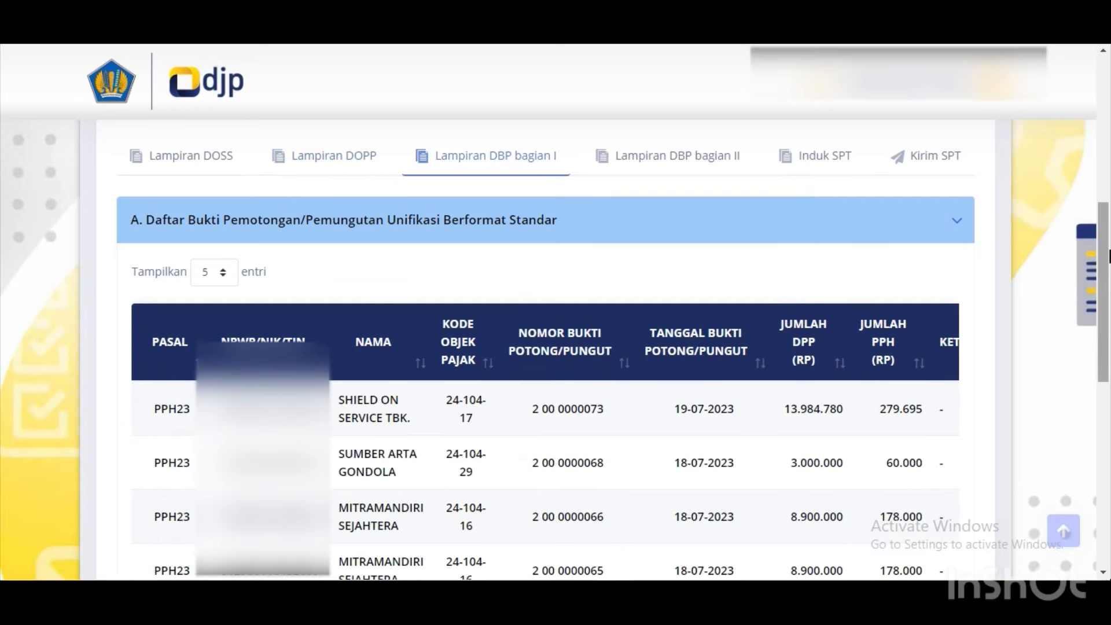
{"action": "left_click_drag", "start_coordinate": [1110, 256], "coordinate": [1109, 275]}
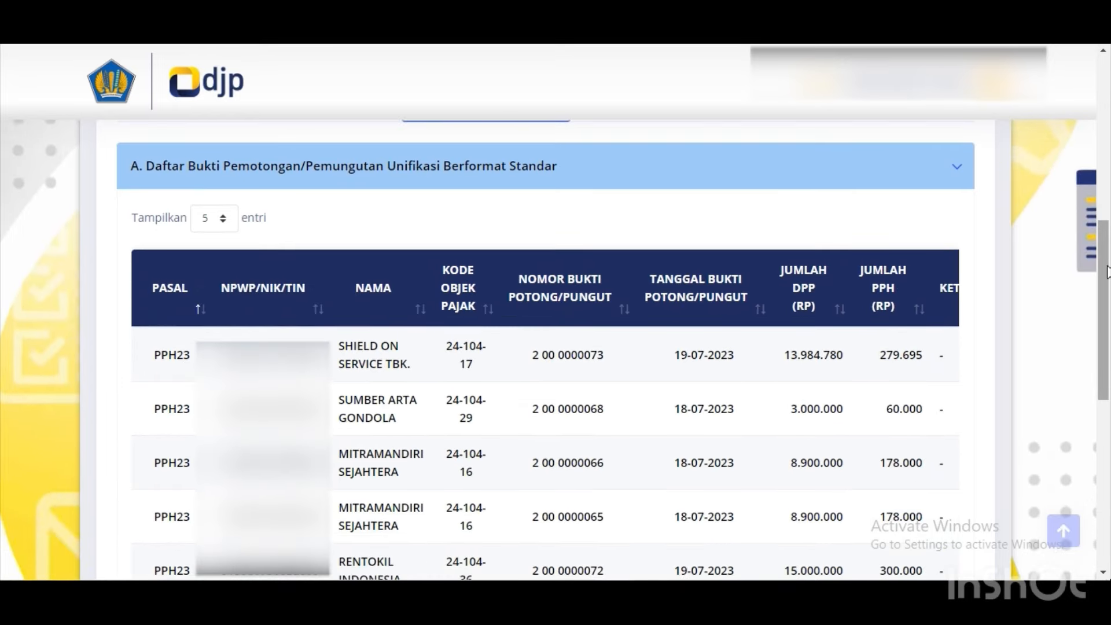
{"action": "right_click", "coordinate": [1107, 293]}
{"action": "right_click", "coordinate": [1105, 275]}
{"action": "right_click", "coordinate": [1106, 275]}
{"action": "right_click", "coordinate": [1104, 248]}
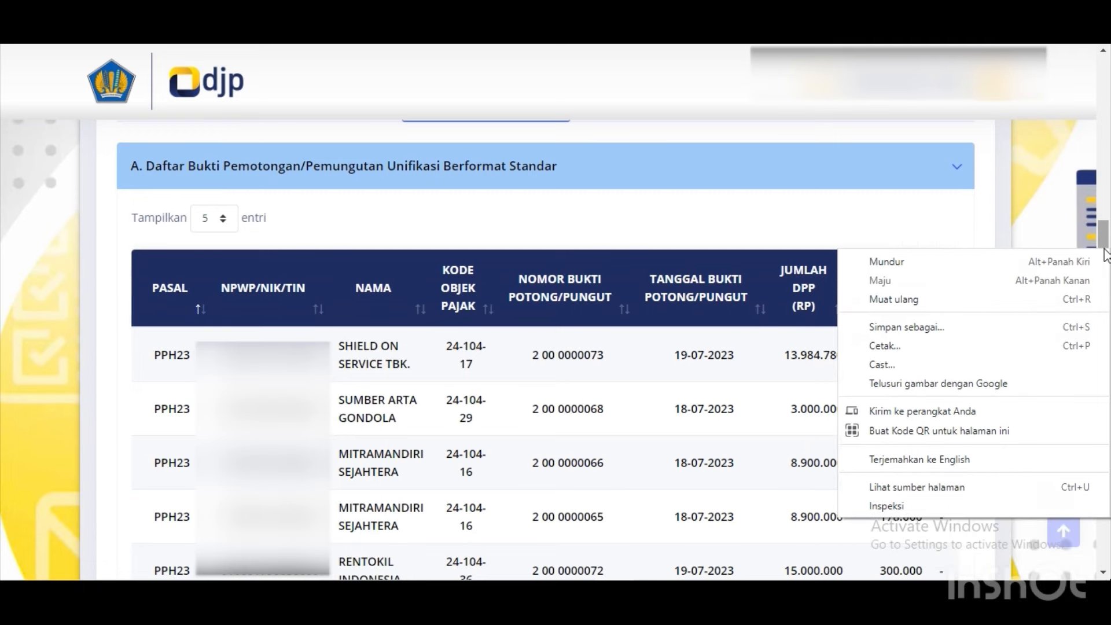
{"action": "right_click", "coordinate": [1079, 197]}
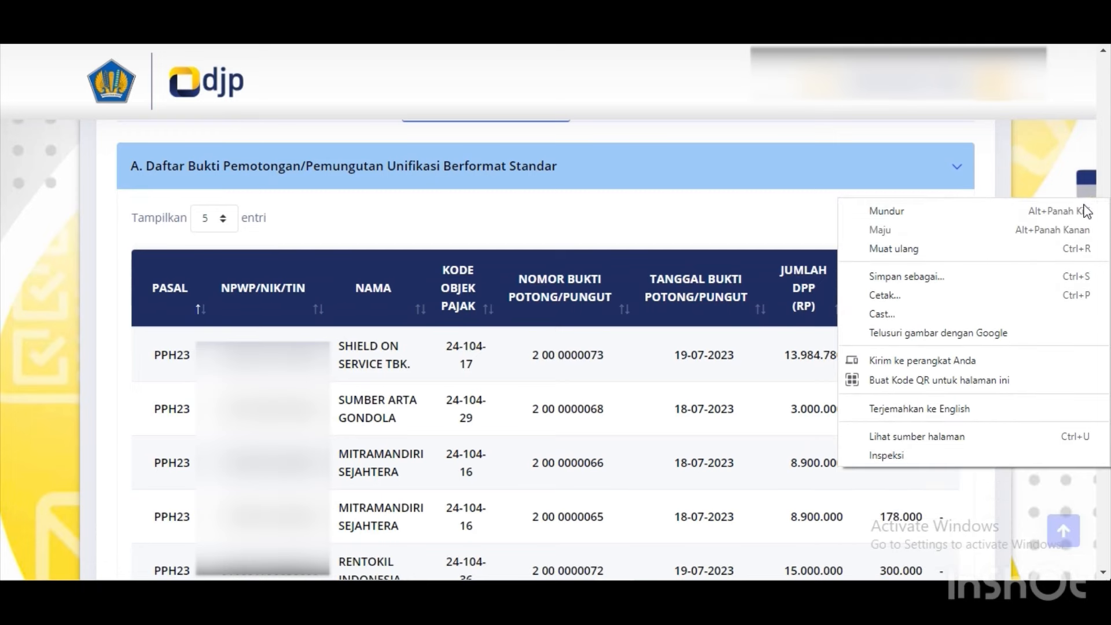
{"action": "left_click", "coordinate": [1069, 178]}
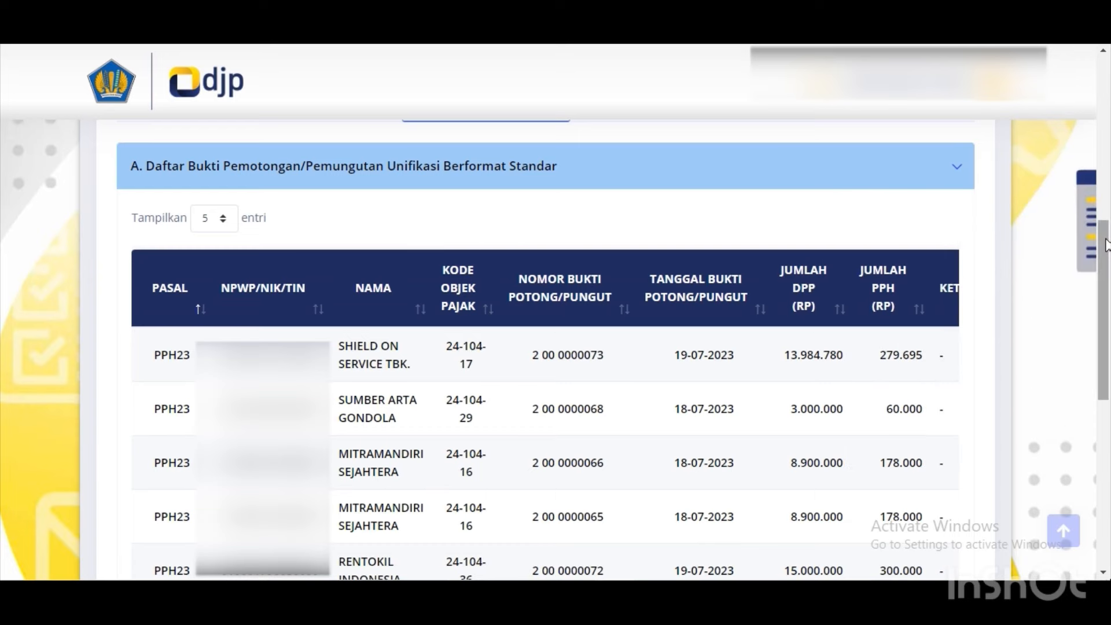
{"action": "scroll", "coordinate": [1105, 243], "scroll_direction": "down", "scroll_amount": 2}
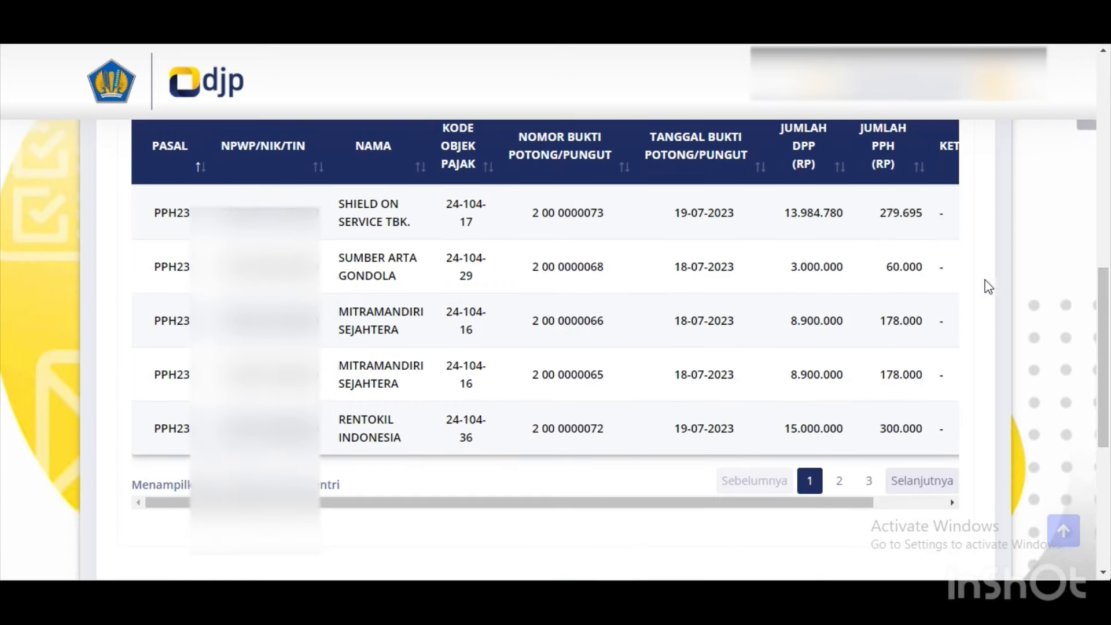
{"action": "left_click", "coordinate": [840, 482]}
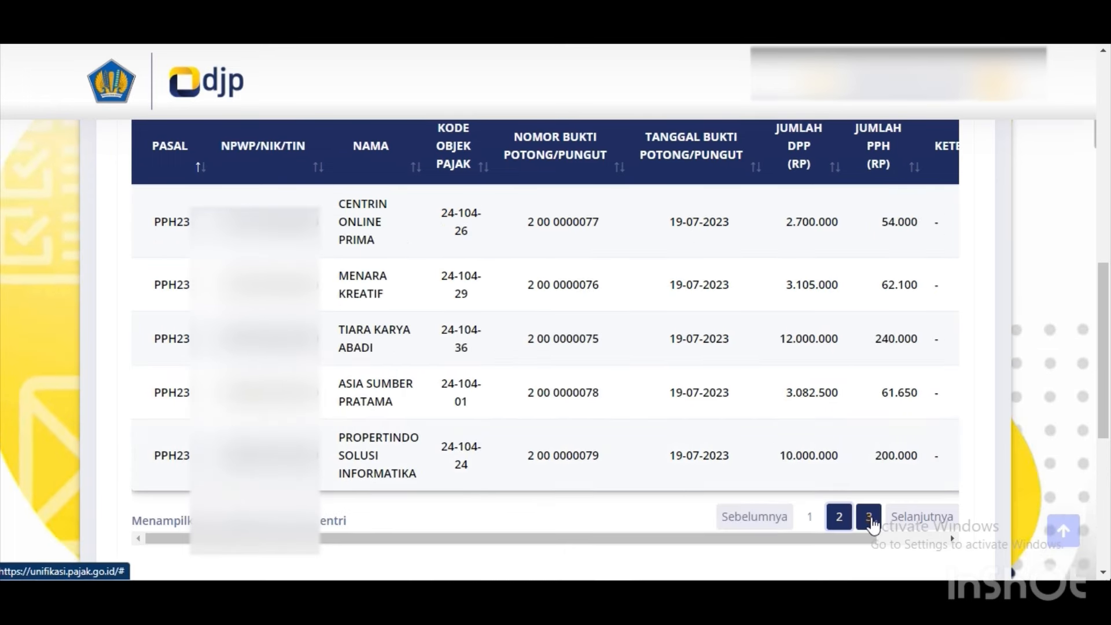
{"action": "left_click", "coordinate": [869, 517]}
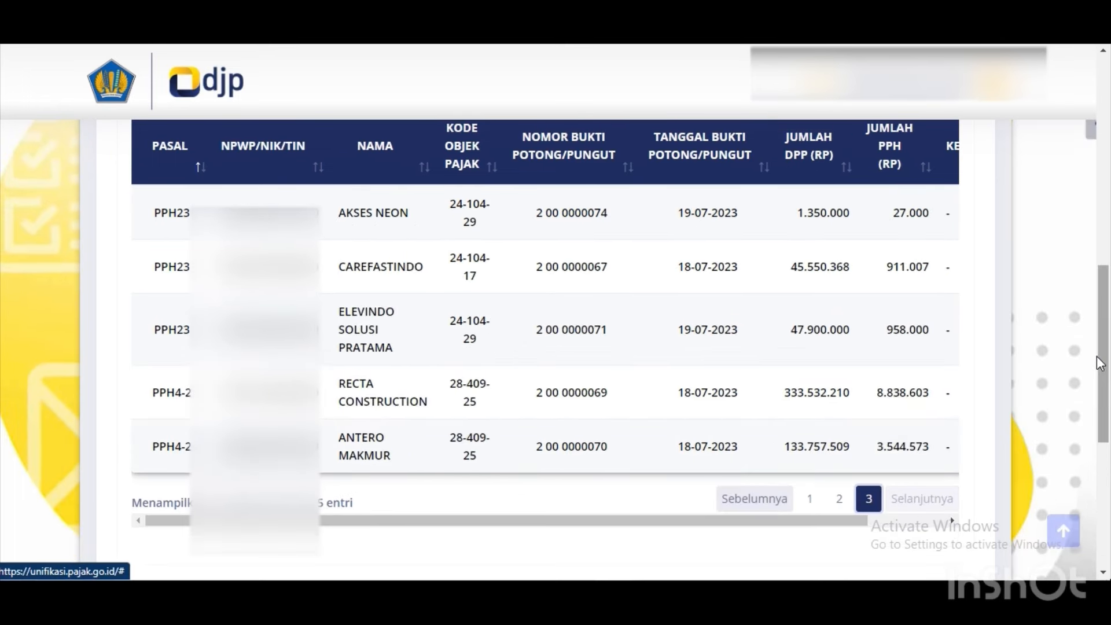
{"action": "scroll", "coordinate": [1104, 363], "scroll_direction": "up", "scroll_amount": 5}
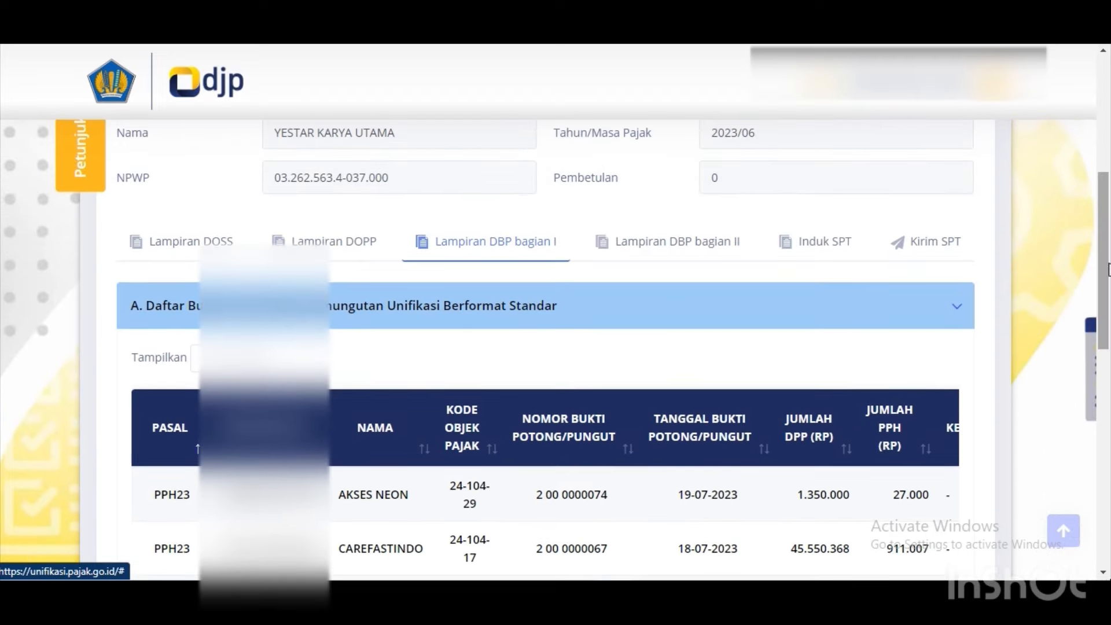
Check DBP bagian II, then review the Induk SPT recap including Pasal 4 ayat (2) of 48.363.660.
{"action": "left_click", "coordinate": [685, 256]}
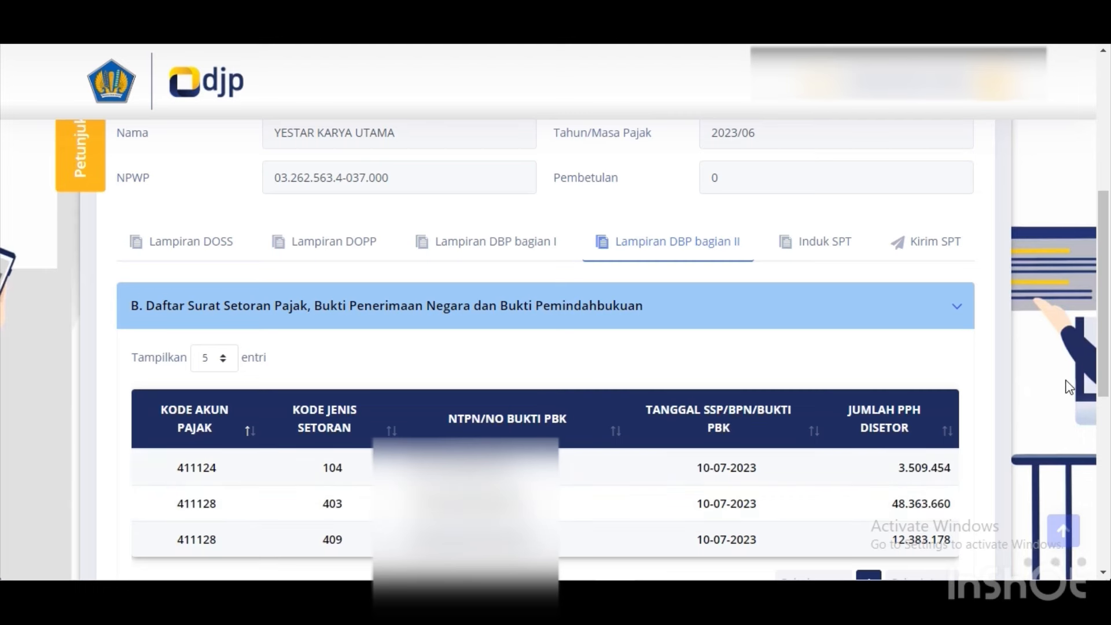
{"action": "scroll", "coordinate": [1106, 373], "scroll_direction": "down", "scroll_amount": 1}
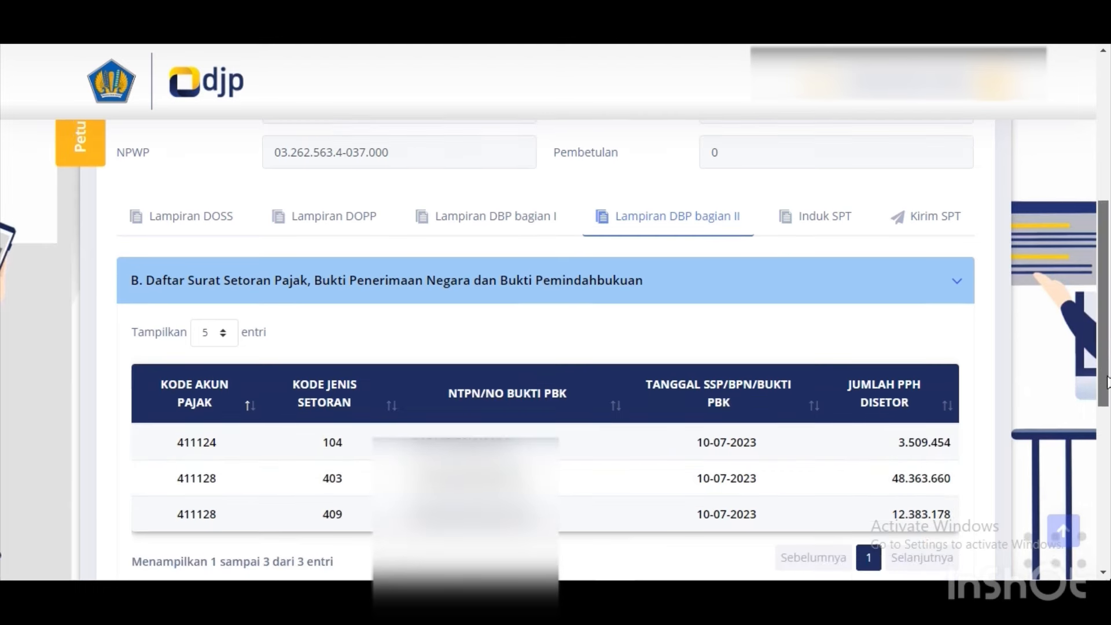
{"action": "left_click", "coordinate": [836, 229]}
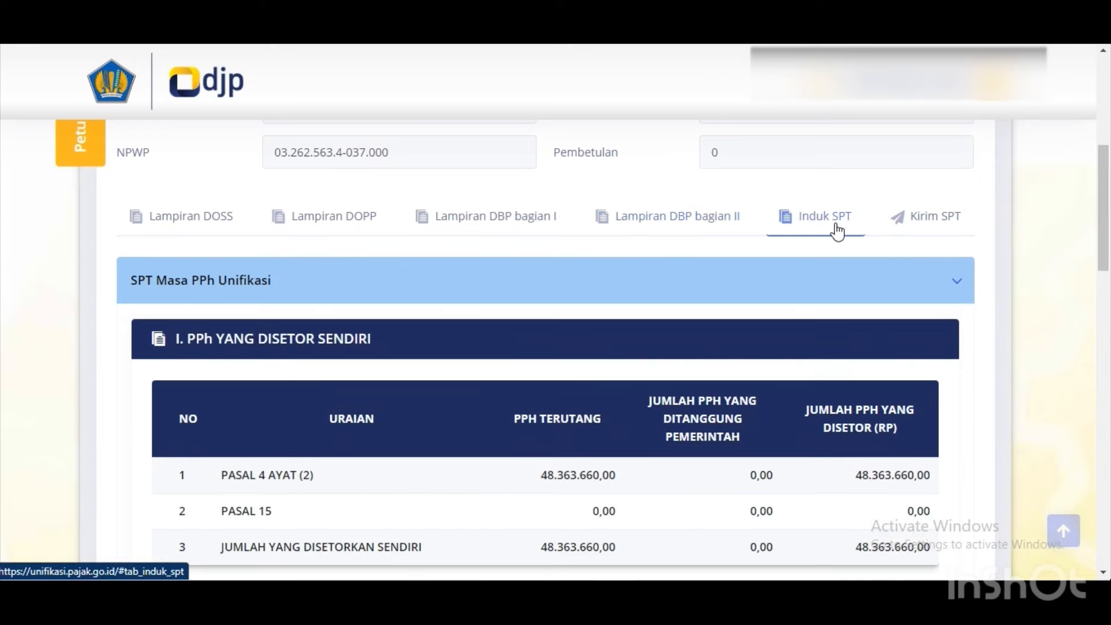
{"action": "left_click_drag", "start_coordinate": [1107, 243], "coordinate": [1107, 315]}
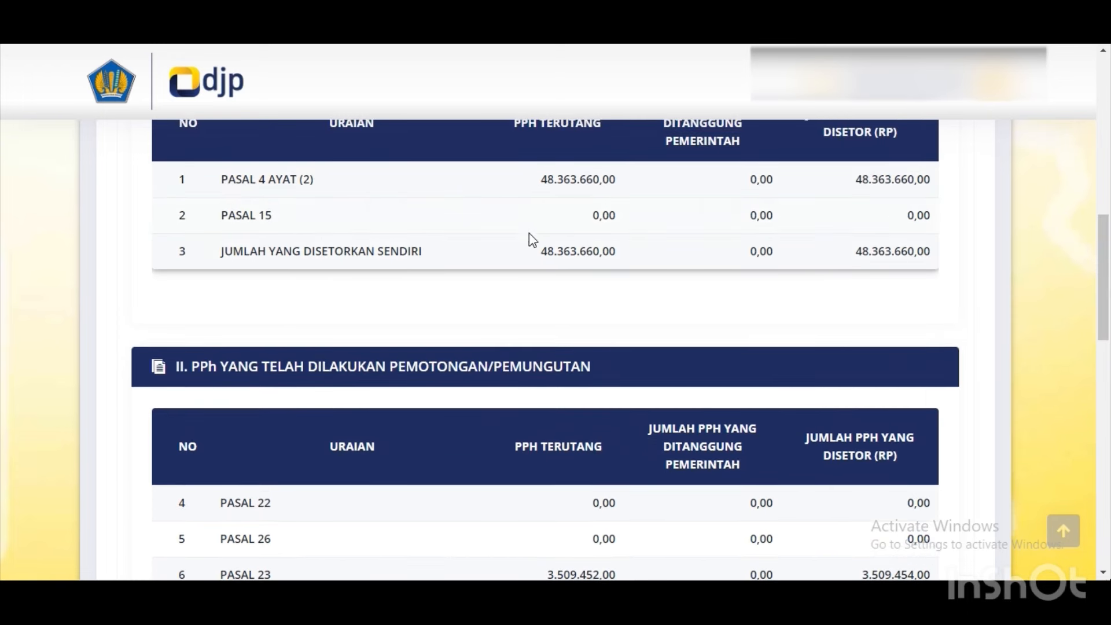
{"action": "left_click_drag", "start_coordinate": [1106, 240], "coordinate": [1106, 295]}
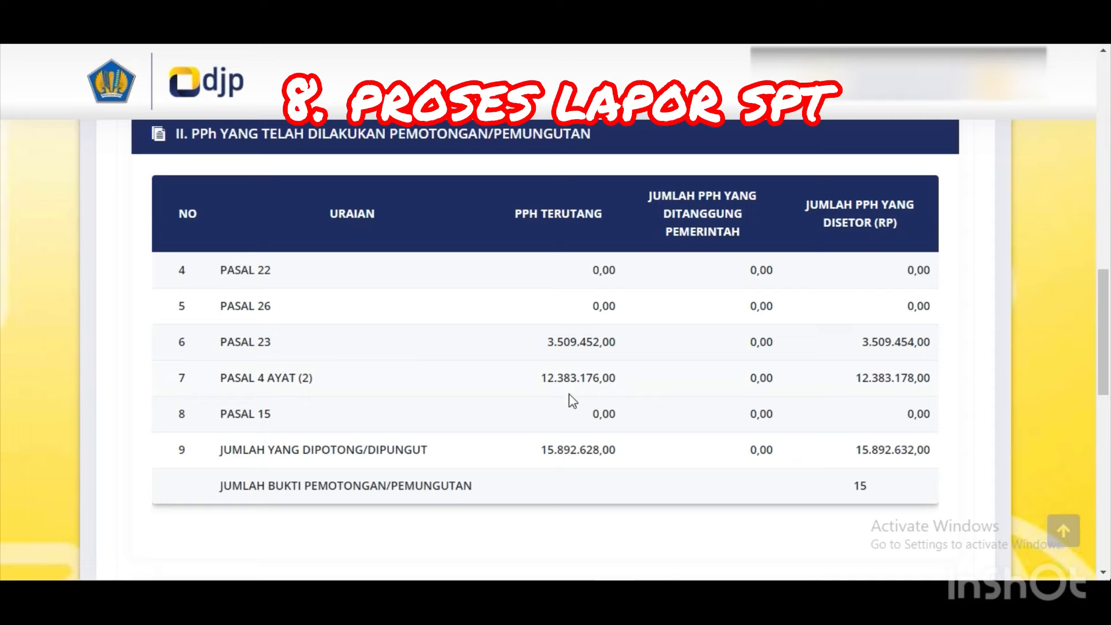
{"action": "left_click_drag", "start_coordinate": [1106, 393], "coordinate": [1107, 463]}
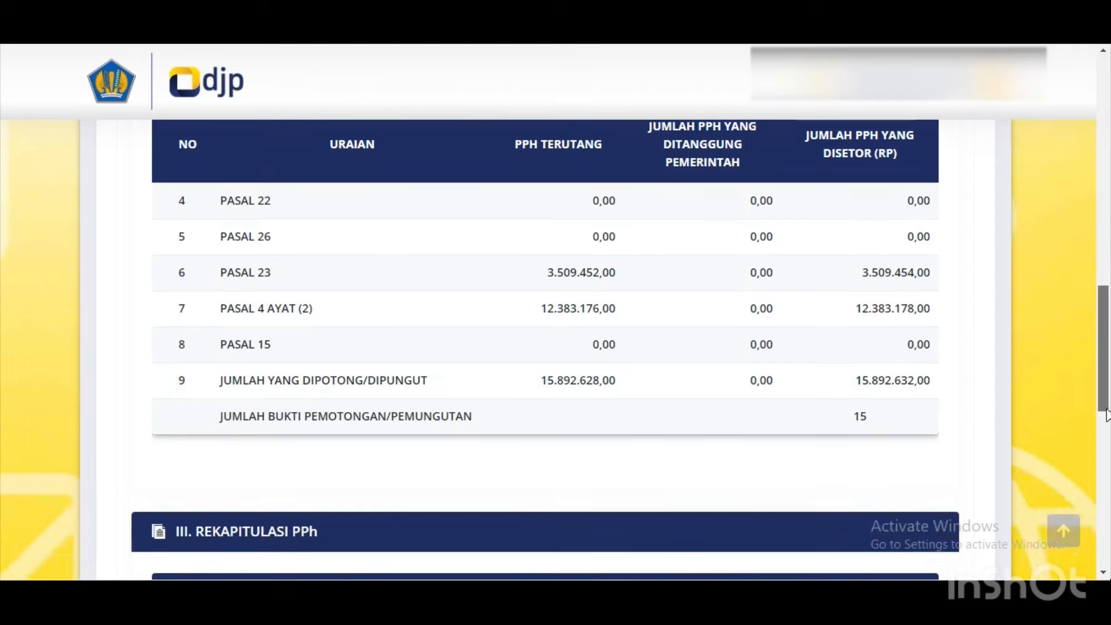
{"action": "scroll", "coordinate": [1107, 412], "scroll_direction": "down", "scroll_amount": 1}
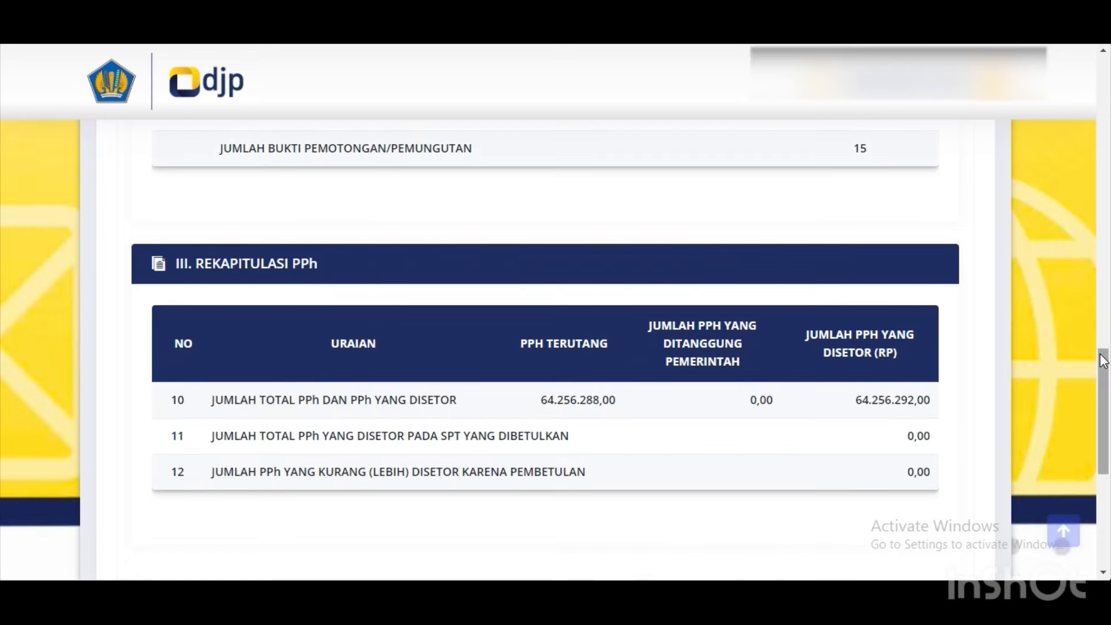
{"action": "left_click_drag", "start_coordinate": [1105, 360], "coordinate": [1071, 147]}
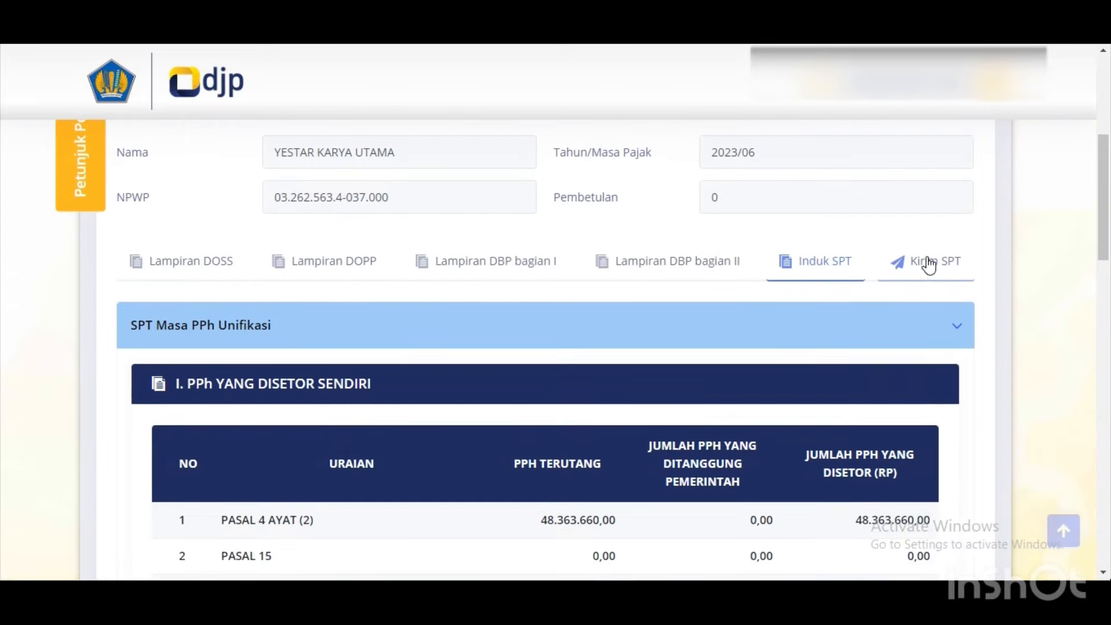
On the Kirim SPT step, enter the certificate passphrase and open the .p12 certificate file picker.
{"action": "left_click", "coordinate": [927, 265]}
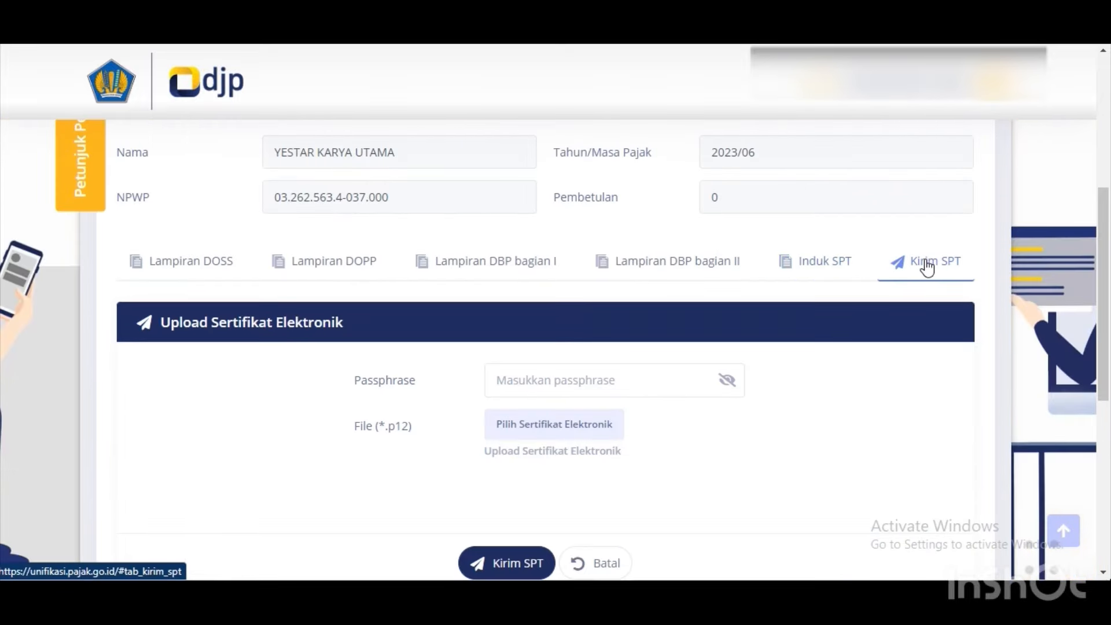
{"action": "left_click", "coordinate": [650, 381]}
{"action": "type", "text": "a"}
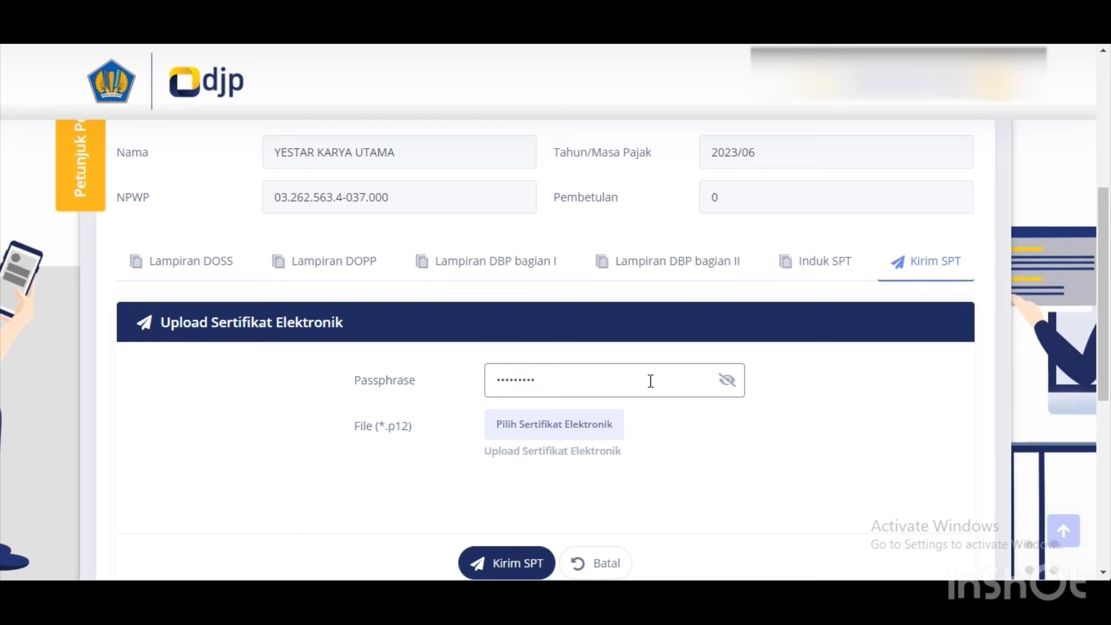
{"action": "left_click", "coordinate": [592, 421]}
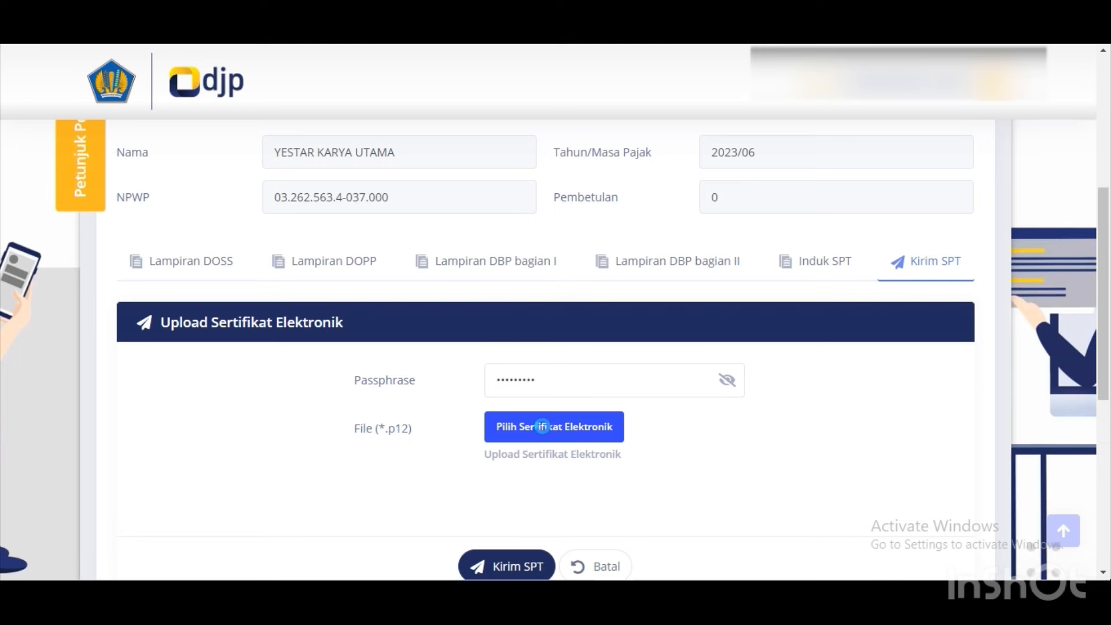
{"action": "left_click", "coordinate": [525, 431]}
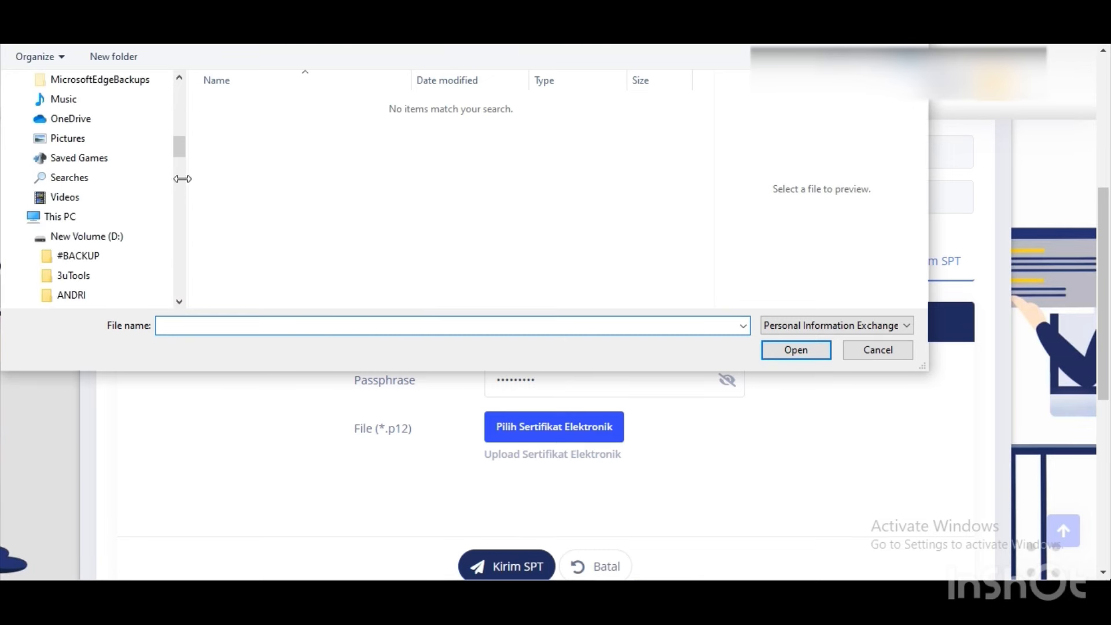
Attach the company's 4.3 KB .p12 electronic certificate from the Downloads folder.
{"action": "scroll", "coordinate": [177, 173], "scroll_direction": "up", "scroll_amount": 4}
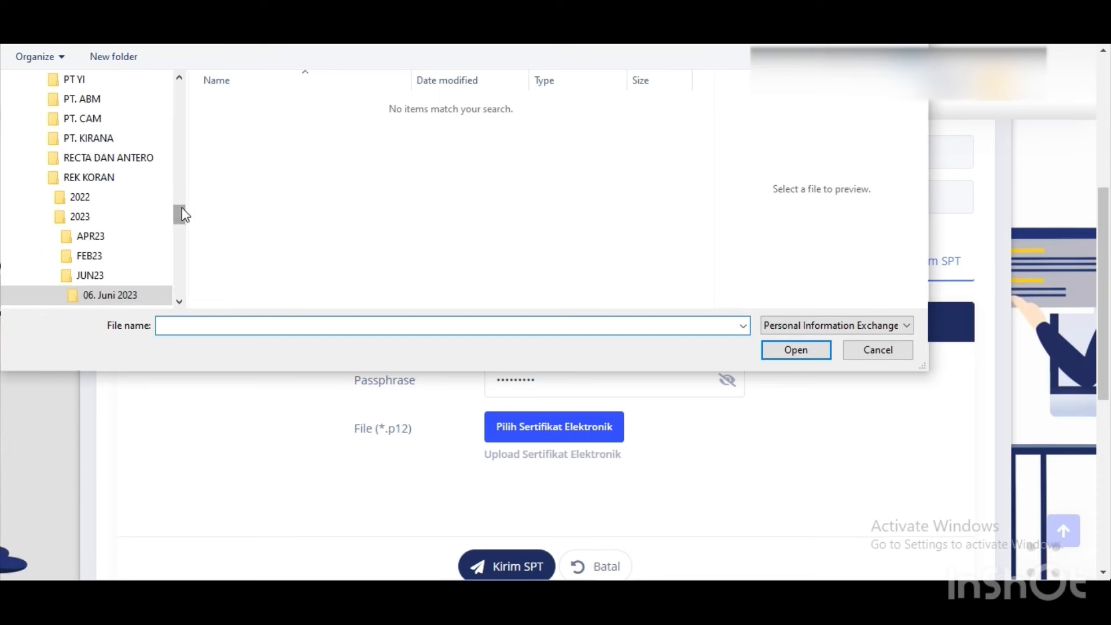
{"action": "left_click_drag", "start_coordinate": [181, 211], "coordinate": [179, 147]}
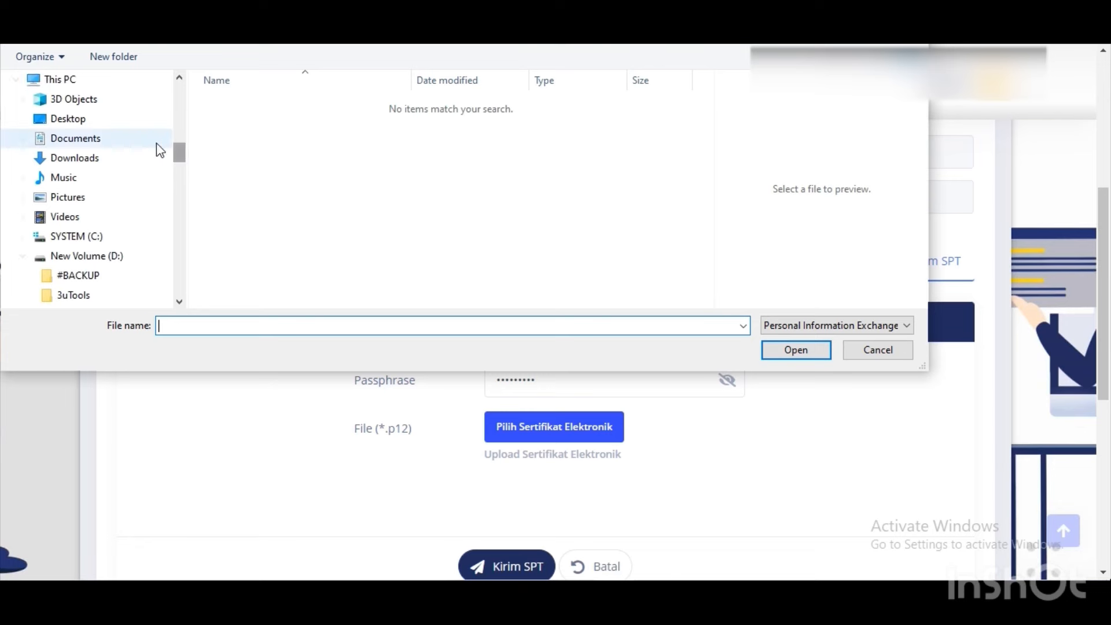
{"action": "left_click", "coordinate": [124, 157]}
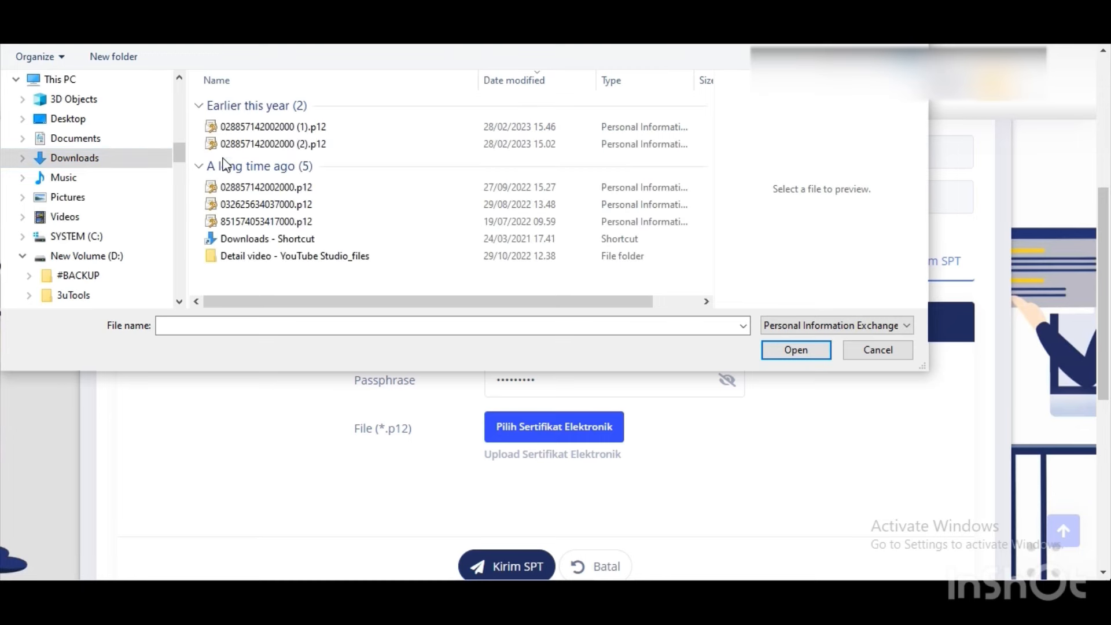
{"action": "left_click", "coordinate": [235, 212]}
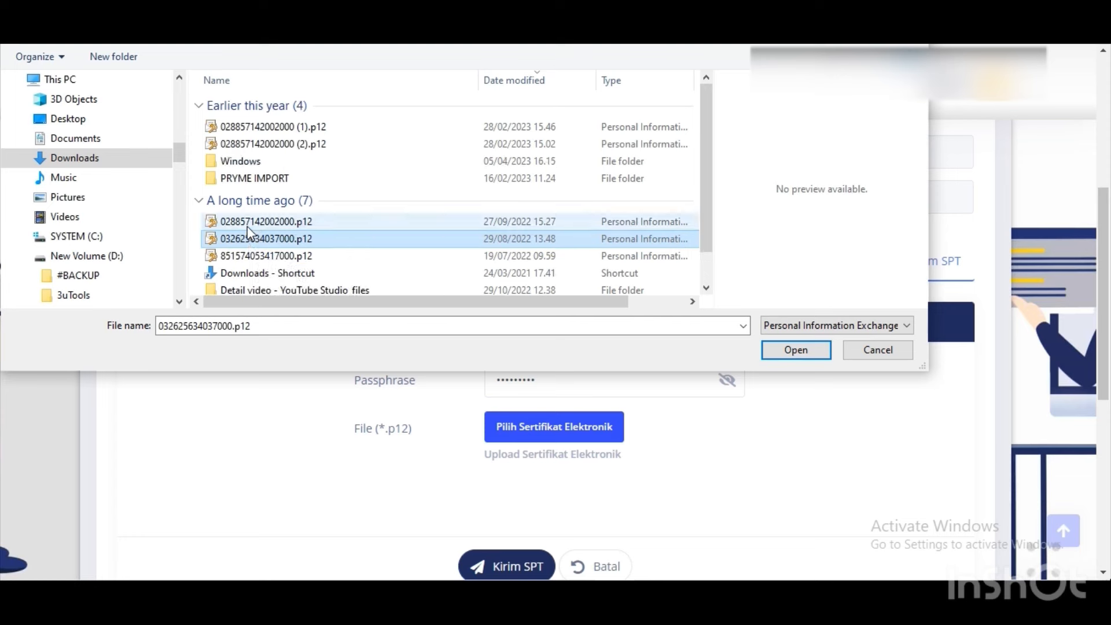
{"action": "left_click", "coordinate": [386, 237]}
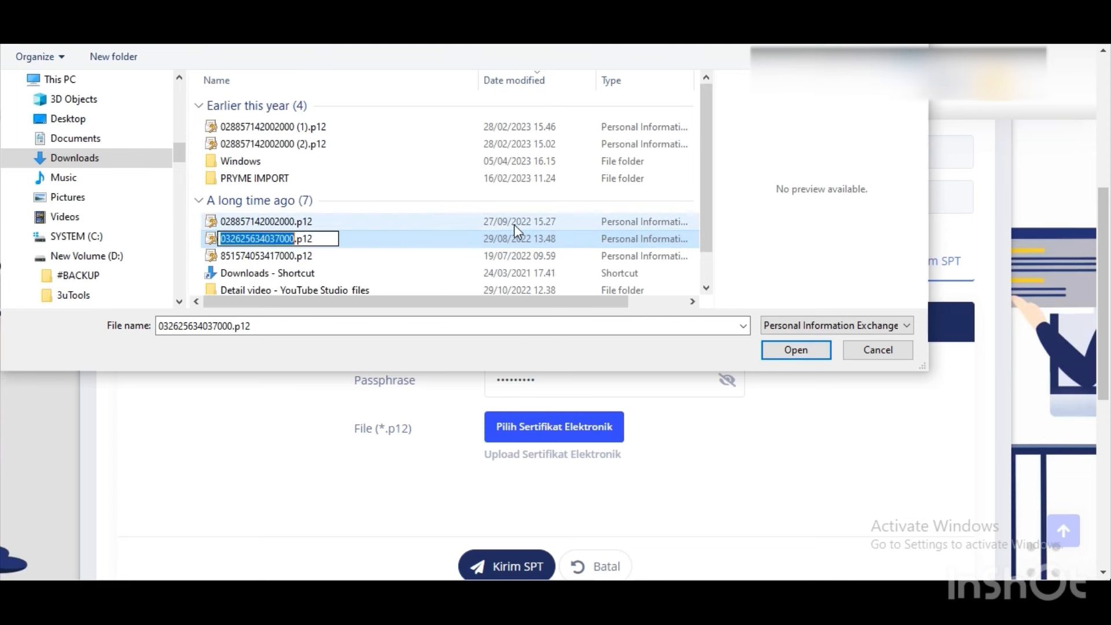
{"action": "left_click", "coordinate": [384, 224]}
{"action": "left_click", "coordinate": [361, 234]}
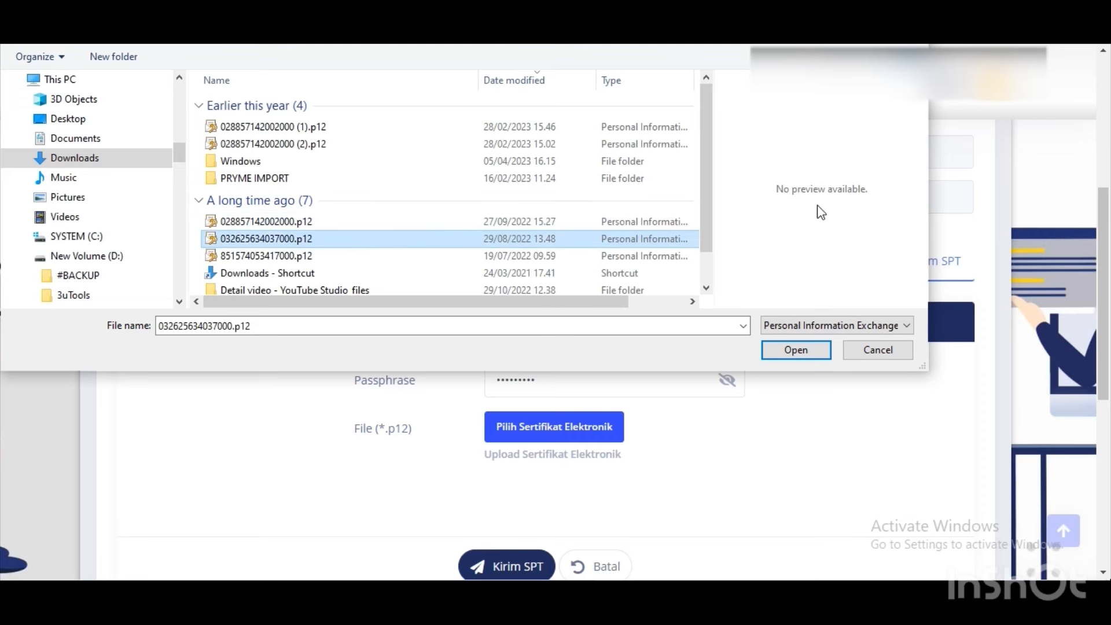
{"action": "left_click", "coordinate": [795, 349]}
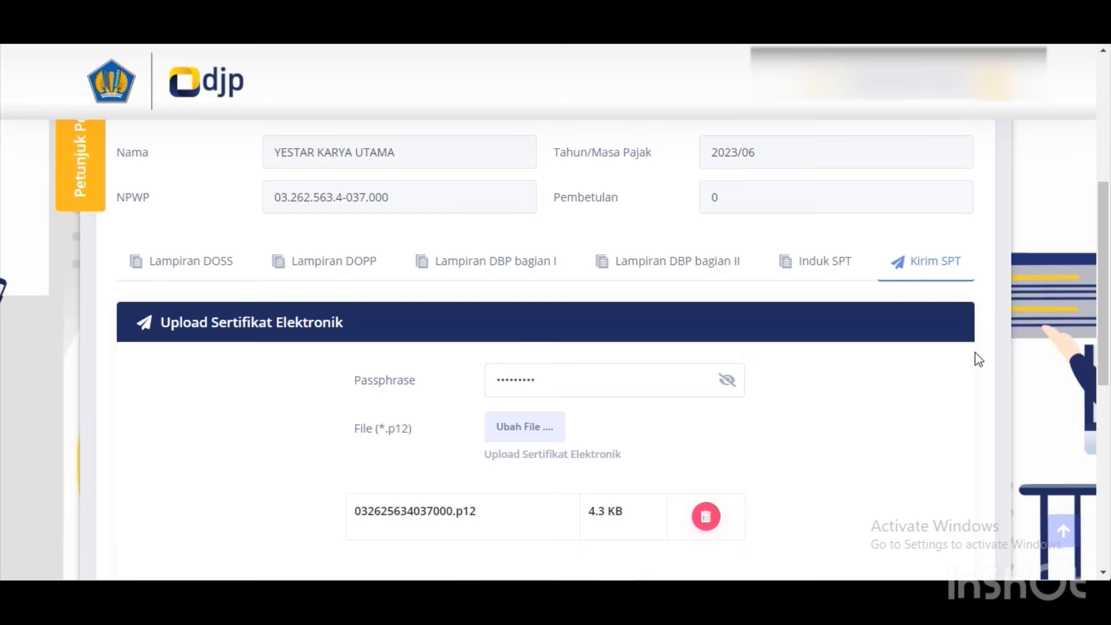
Send the June 2023 SPT Masa with Kirim SPT and acknowledge the Sukses message.
{"action": "left_click_drag", "start_coordinate": [1101, 325], "coordinate": [1102, 379]}
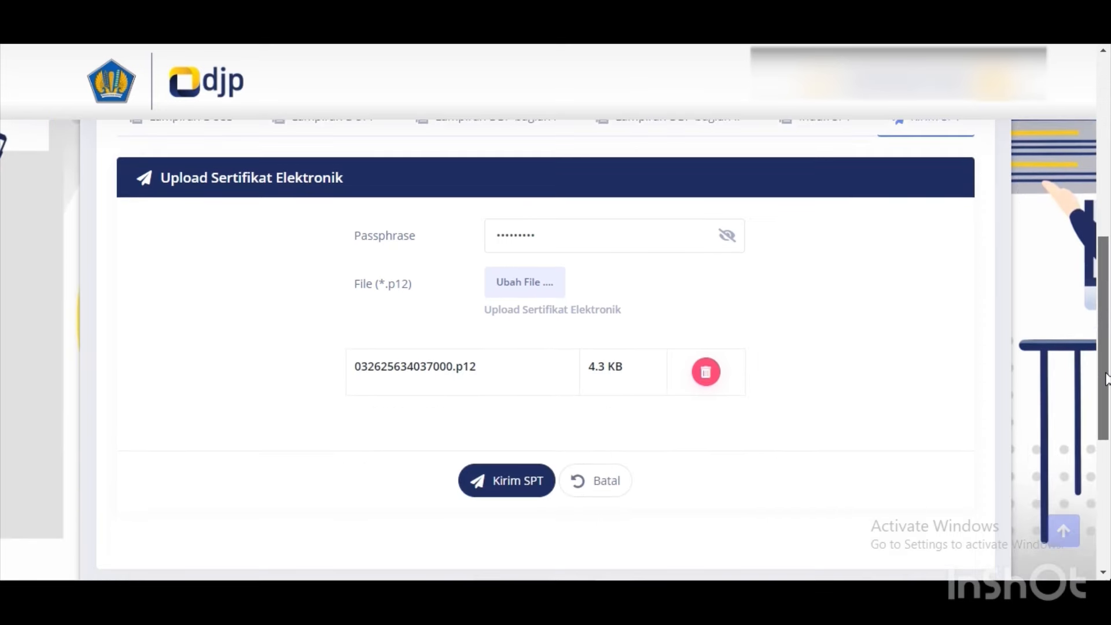
{"action": "left_click", "coordinate": [520, 486]}
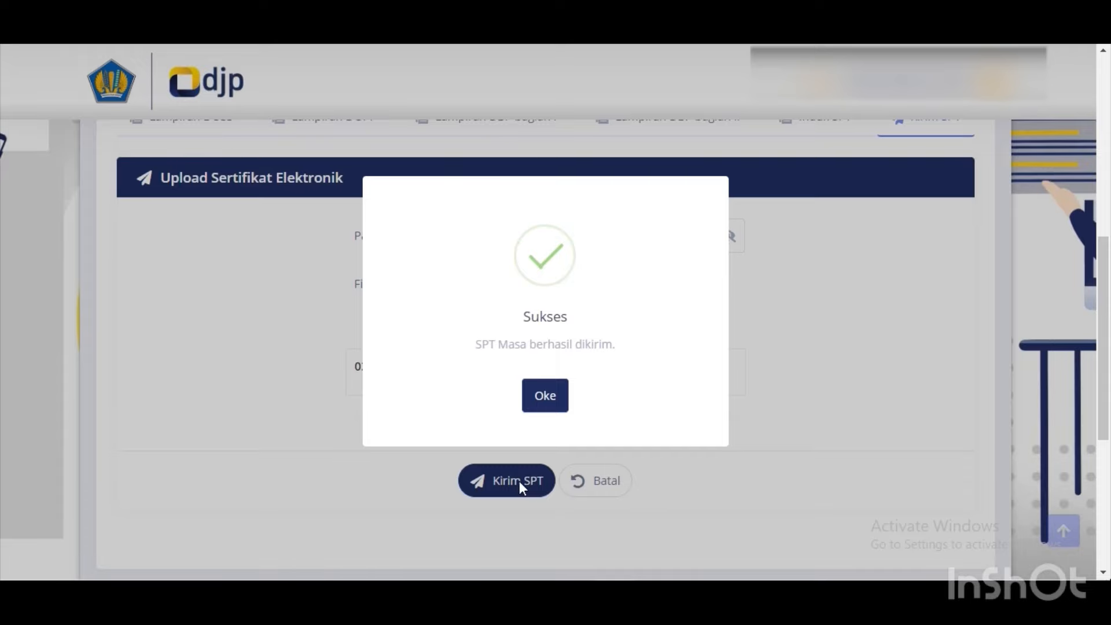
{"action": "left_click", "coordinate": [556, 396]}
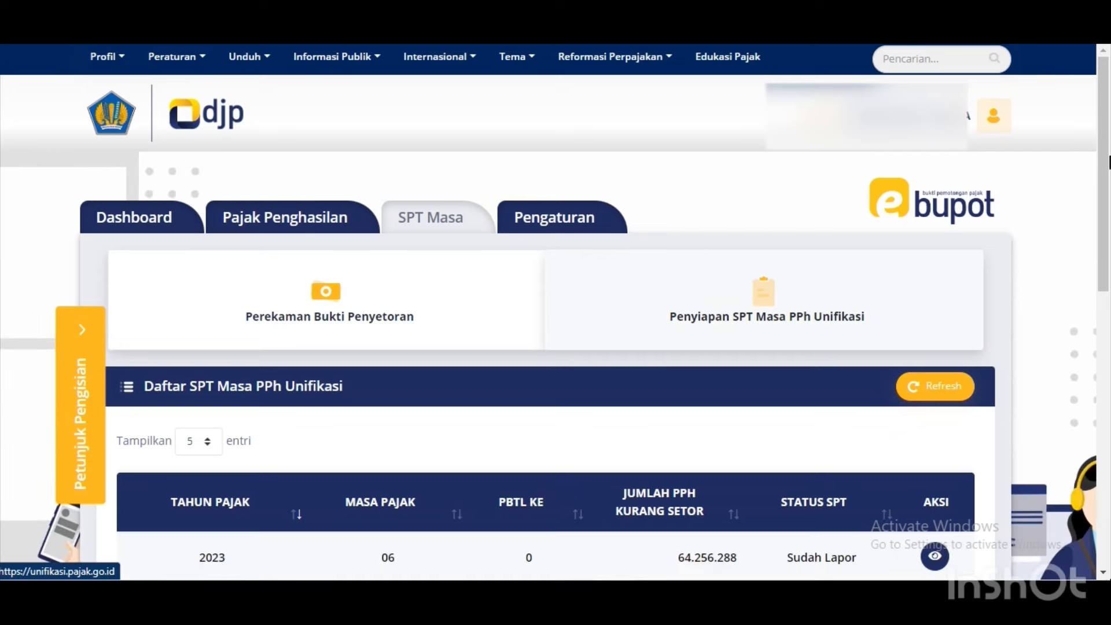
Open the Dashboard and bring the Daftar SPT Masa yang telah dikirim table into view.
{"action": "scroll", "coordinate": [1109, 236], "scroll_direction": "down", "scroll_amount": 3}
{"action": "scroll", "coordinate": [1109, 236], "scroll_direction": "down", "scroll_amount": 2}
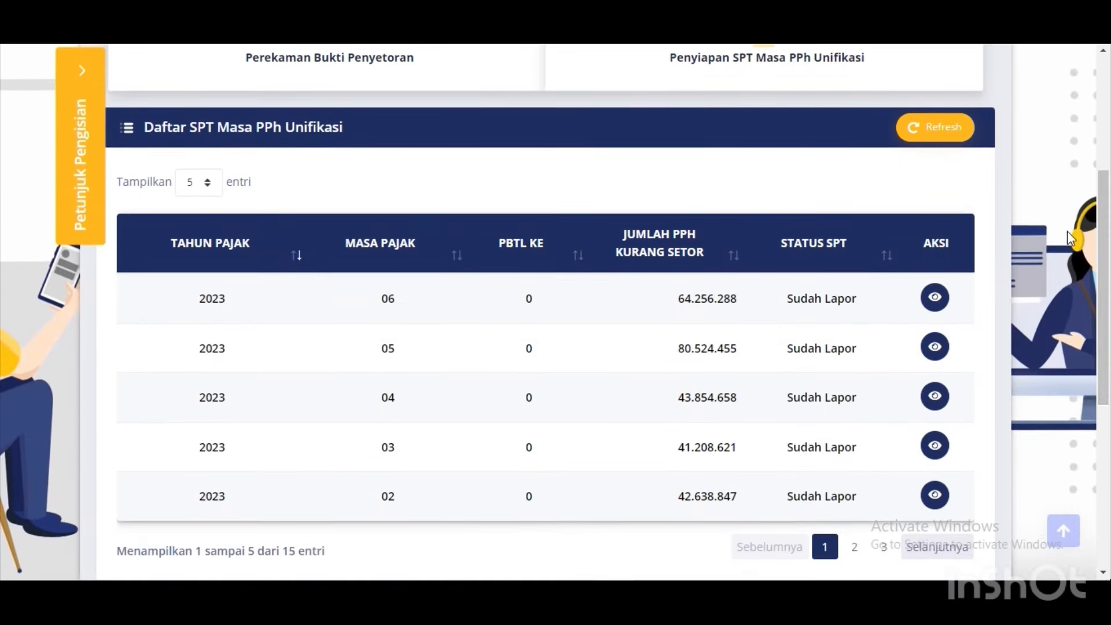
{"action": "left_click_drag", "start_coordinate": [1102, 233], "coordinate": [1100, 205]}
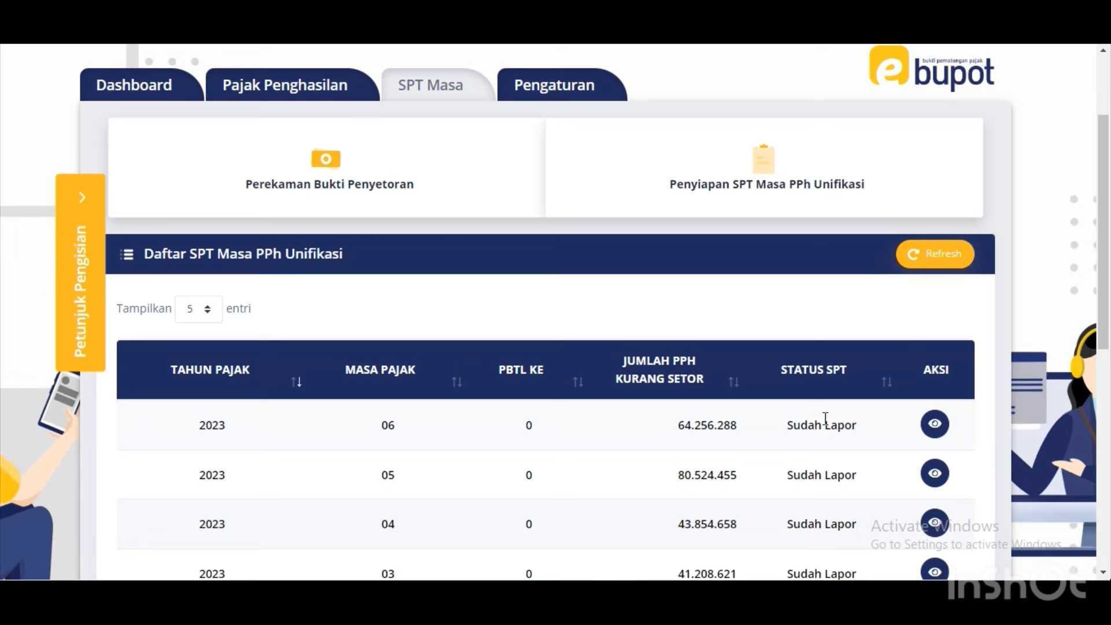
{"action": "left_click", "coordinate": [120, 91]}
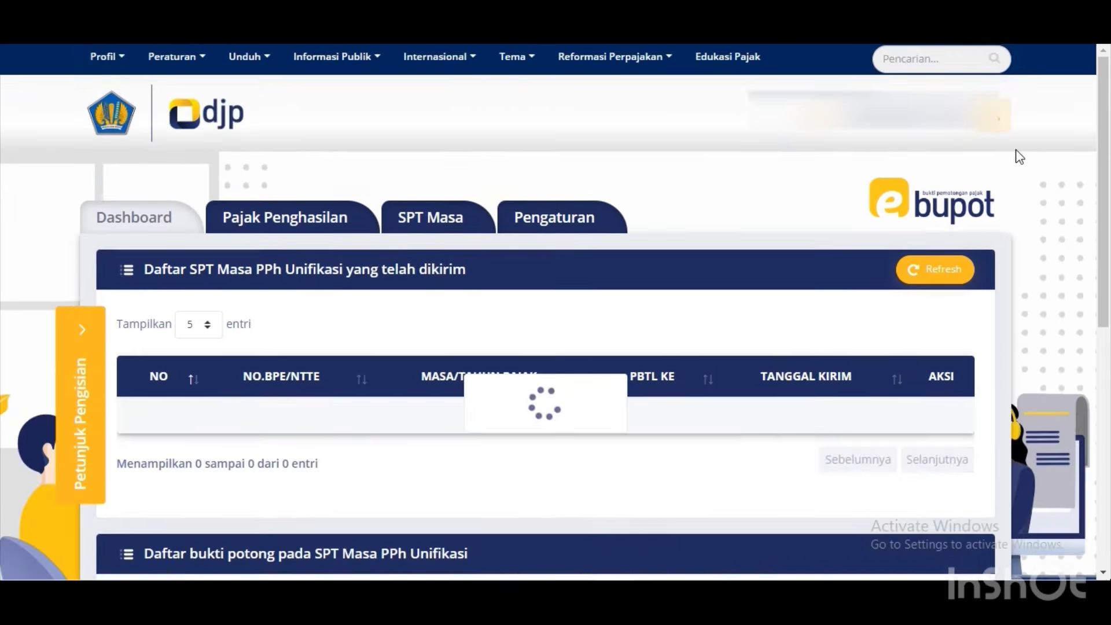
{"action": "scroll", "coordinate": [942, 195], "scroll_direction": "down", "scroll_amount": 3}
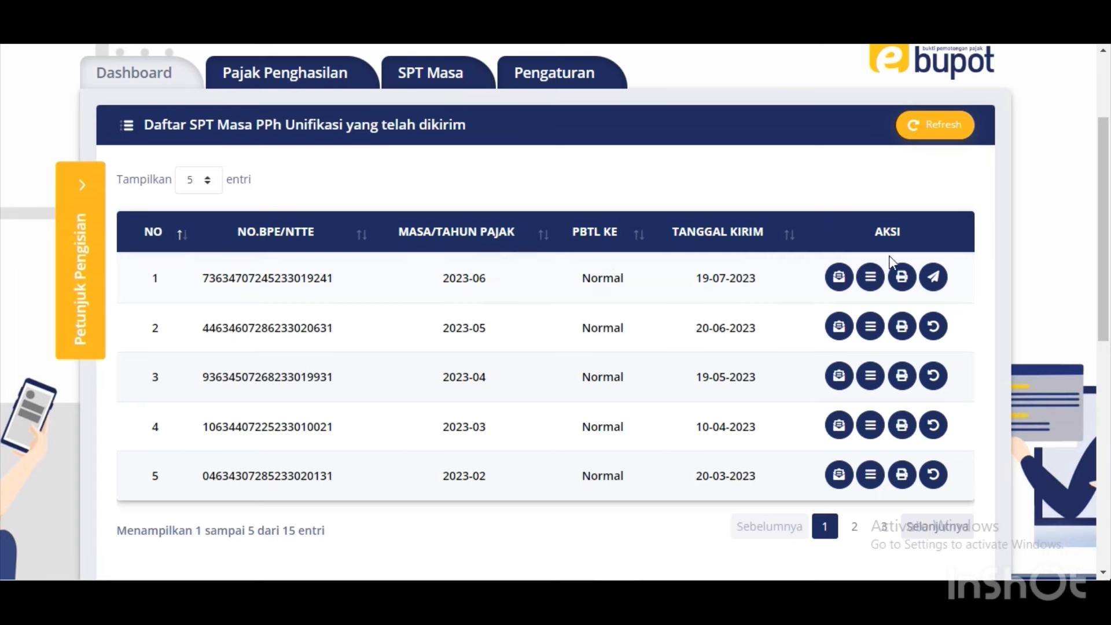
Download the 2023-06 BPE receipt PDF and browse to the pph 4(2) dan 23 folder.
{"action": "left_click", "coordinate": [839, 278]}
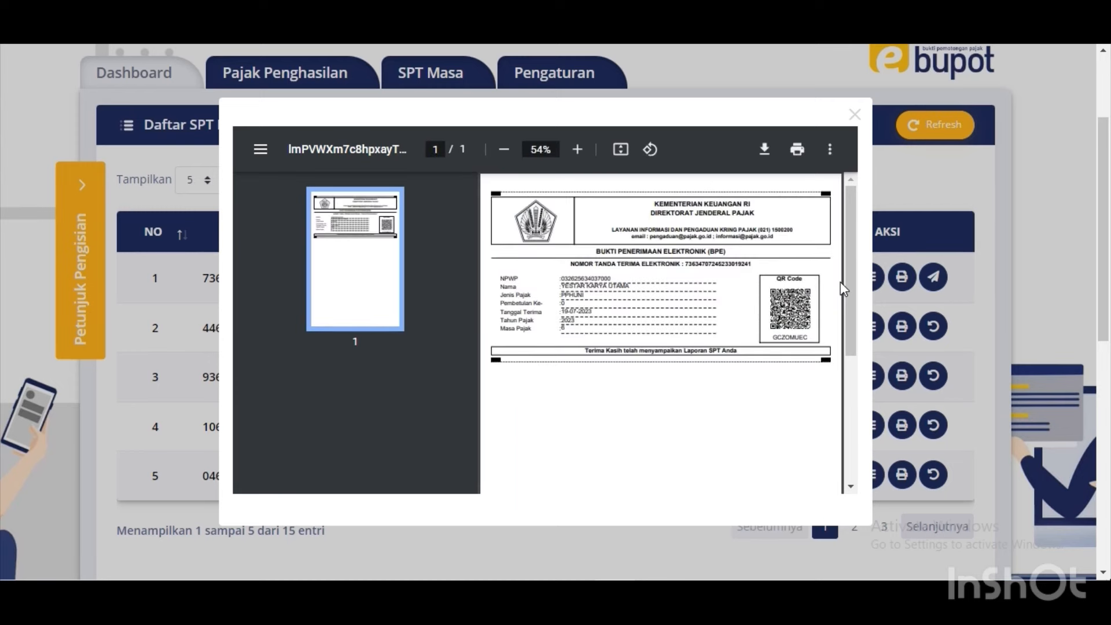
{"action": "left_click", "coordinate": [765, 150]}
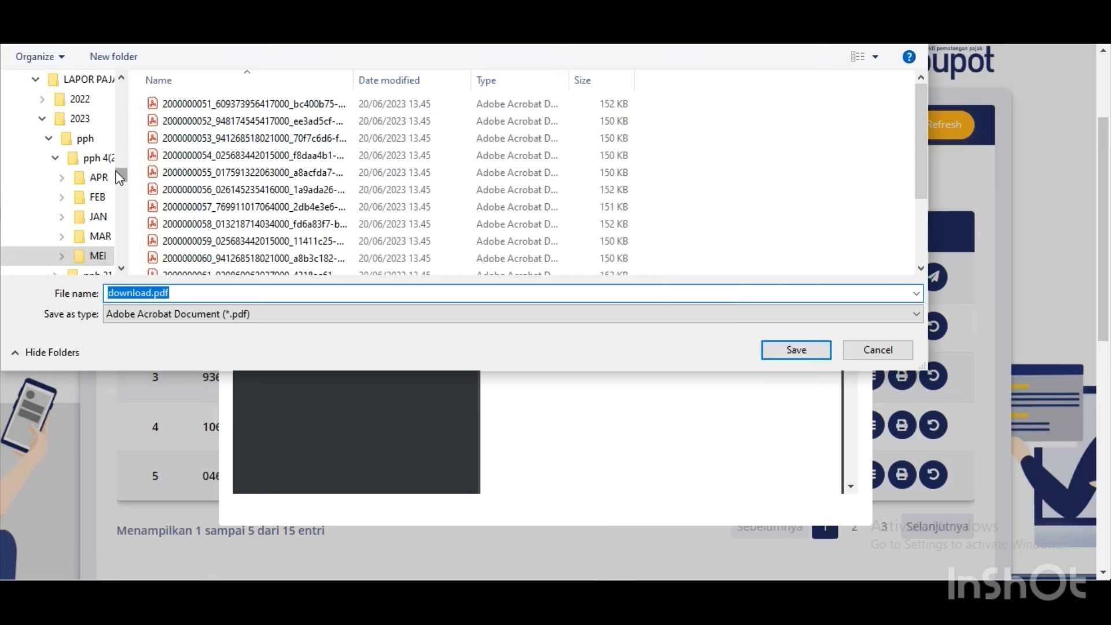
{"action": "mouse_move", "coordinate": [118, 177]}
{"action": "left_mouse_down"}
{"action": "mouse_move", "coordinate": [119, 194]}
{"action": "mouse_move", "coordinate": [120, 183]}
{"action": "left_mouse_up"}
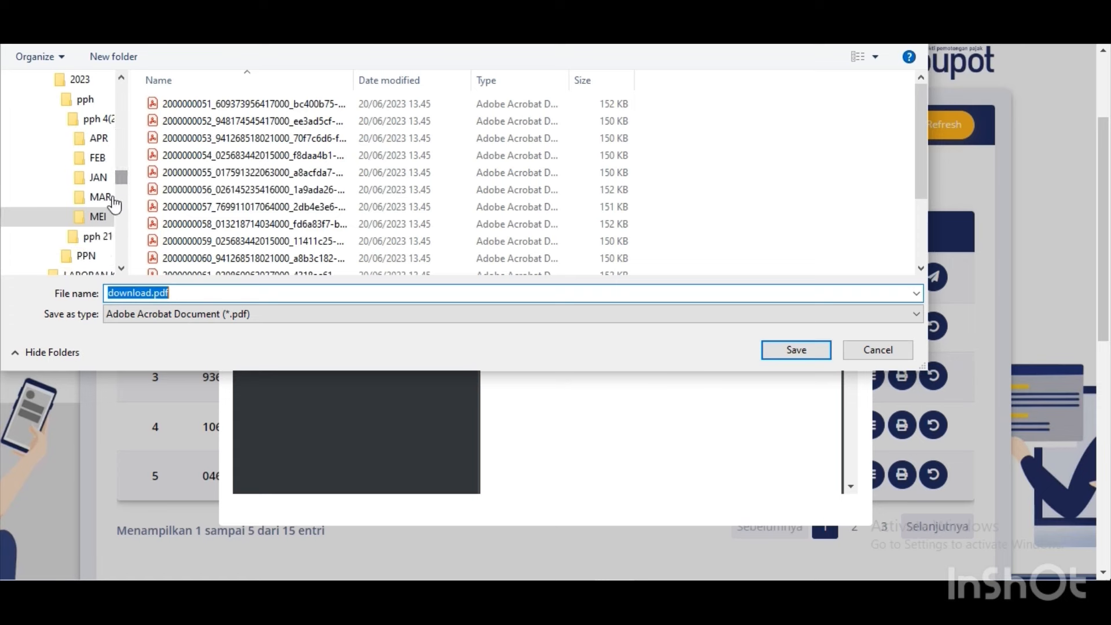
{"action": "left_click", "coordinate": [86, 255]}
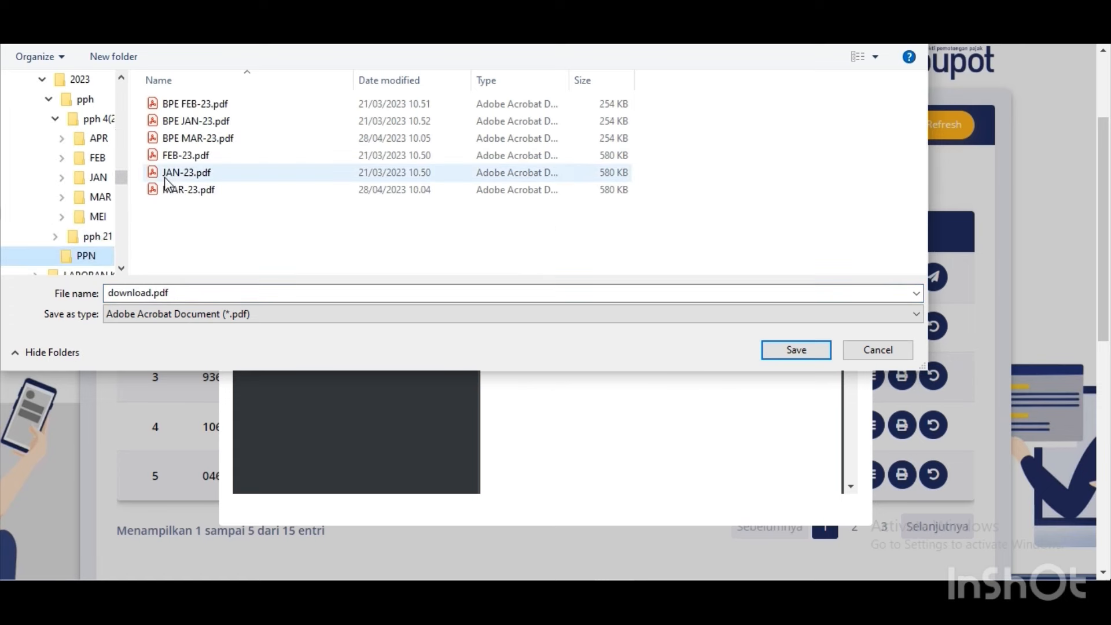
{"action": "left_click", "coordinate": [92, 82]}
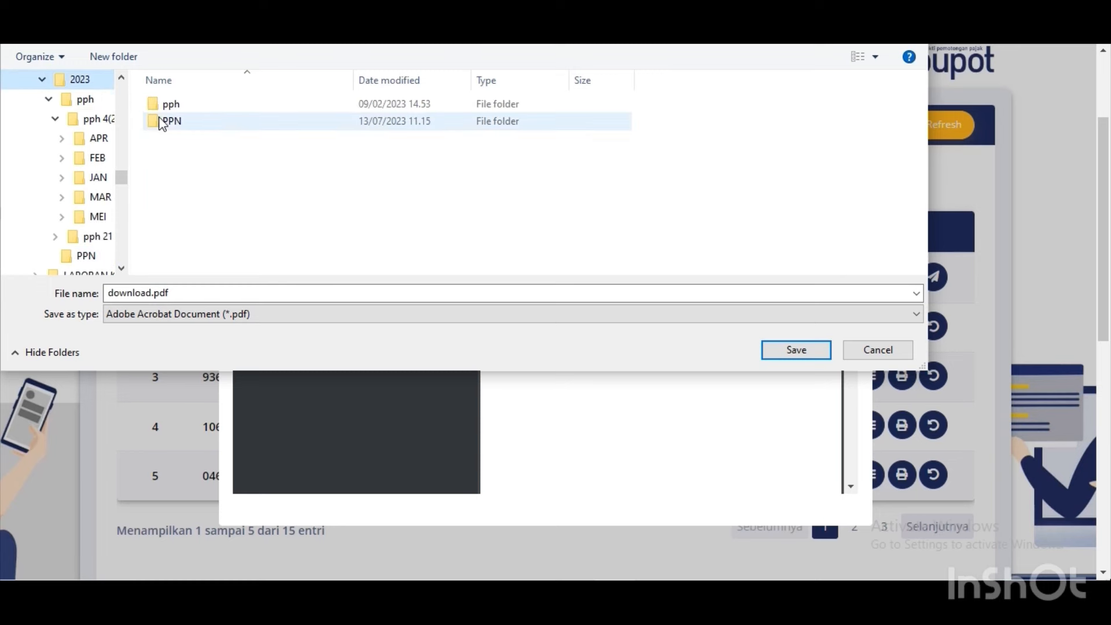
{"action": "double_click", "coordinate": [167, 104]}
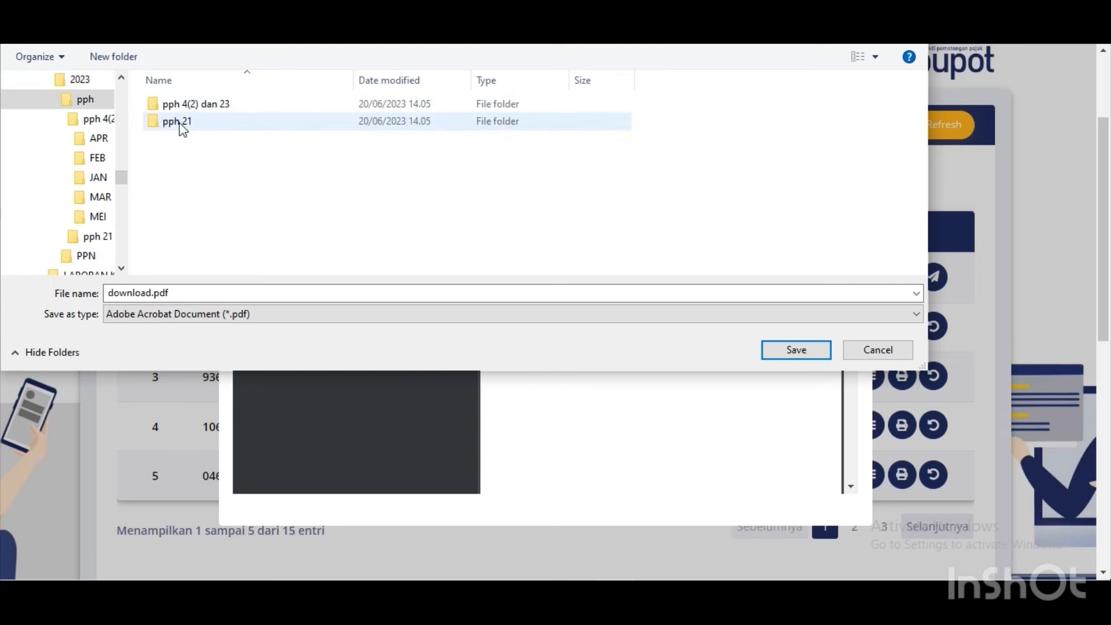
{"action": "left_click", "coordinate": [193, 108]}
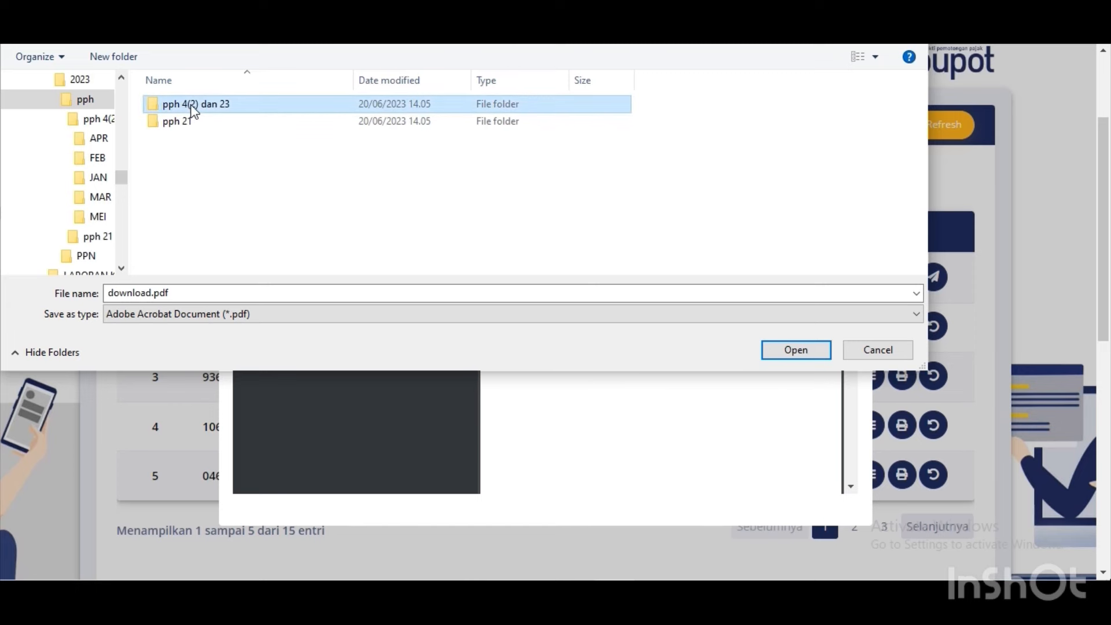
{"action": "left_click", "coordinate": [192, 105]}
{"action": "left_click", "coordinate": [194, 136]}
{"action": "left_click", "coordinate": [197, 110]}
{"action": "double_click", "coordinate": [197, 110]}
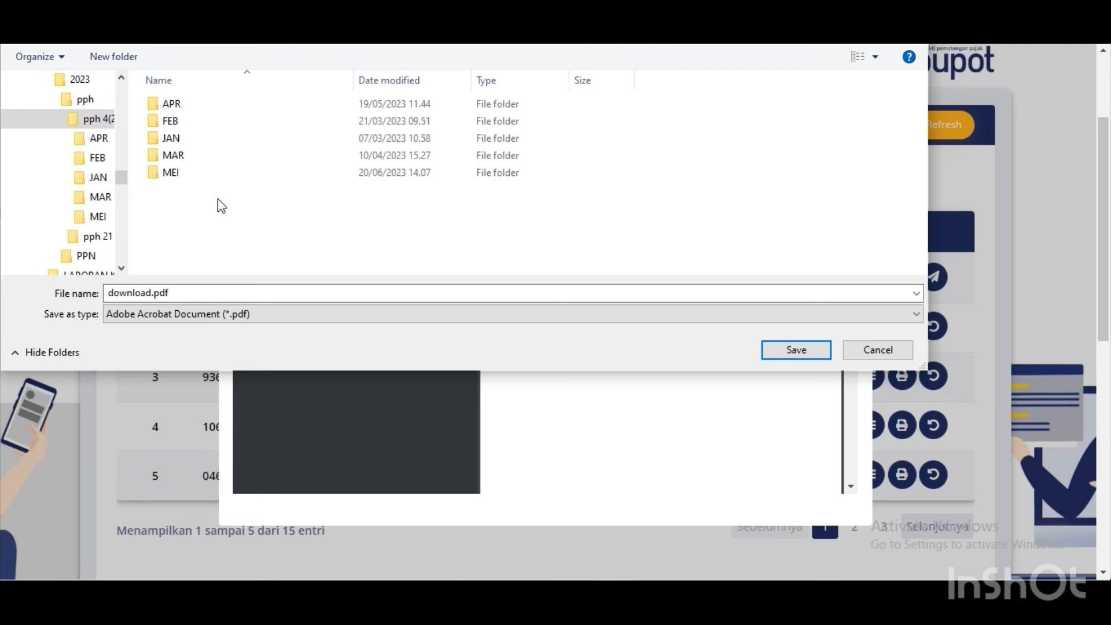
Create a new JUN folder there and save the receipt inside it.
{"action": "right_click", "coordinate": [199, 194]}
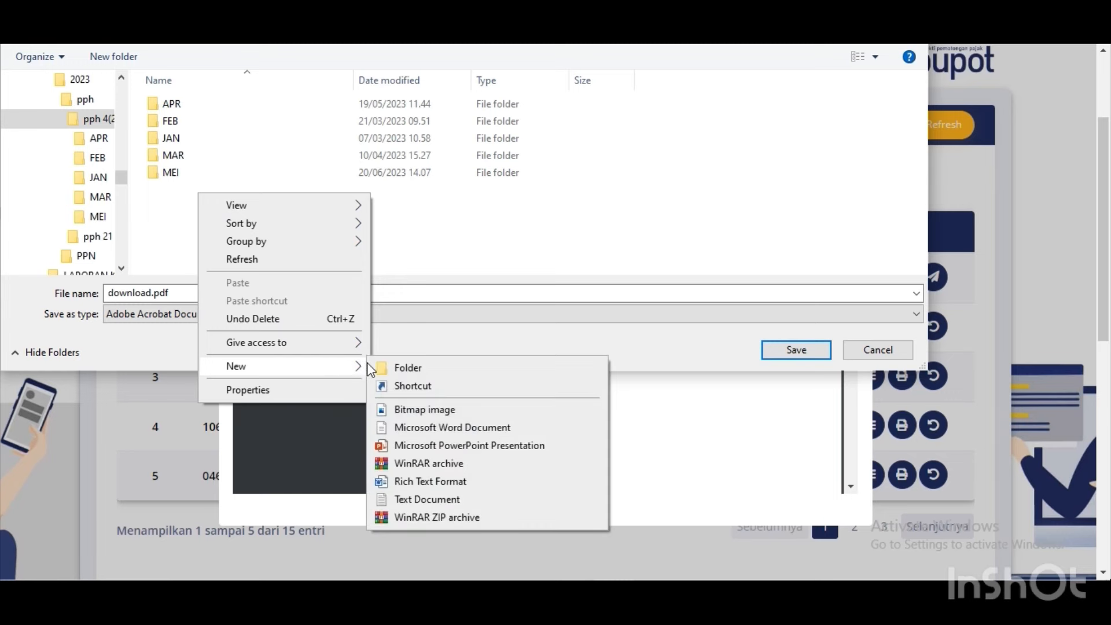
{"action": "left_click", "coordinate": [379, 367]}
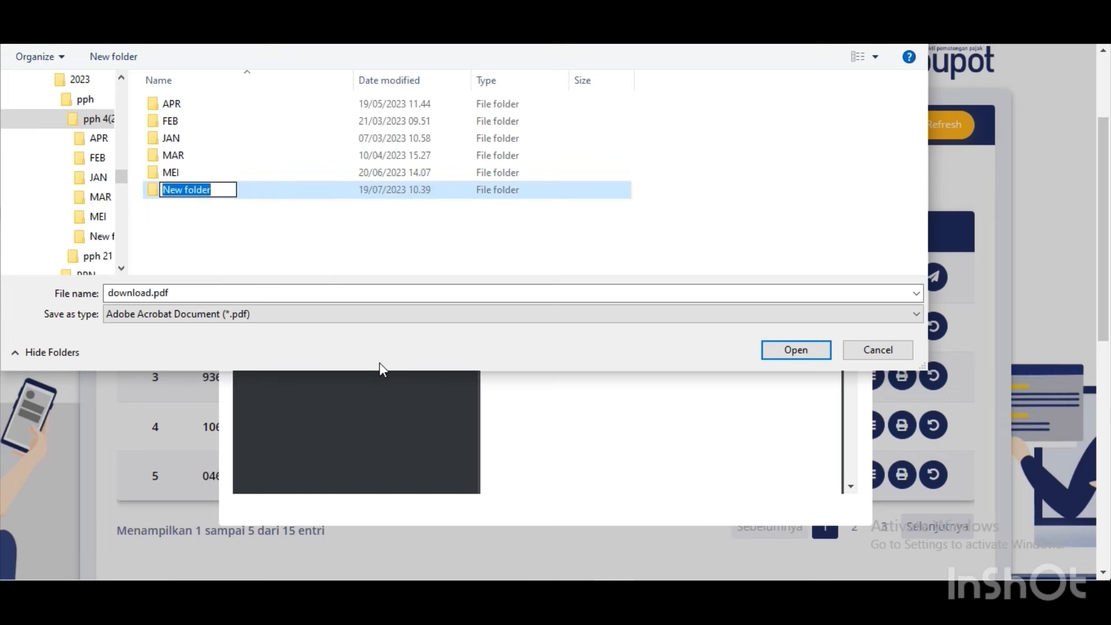
{"action": "type", "text": "JUN"}
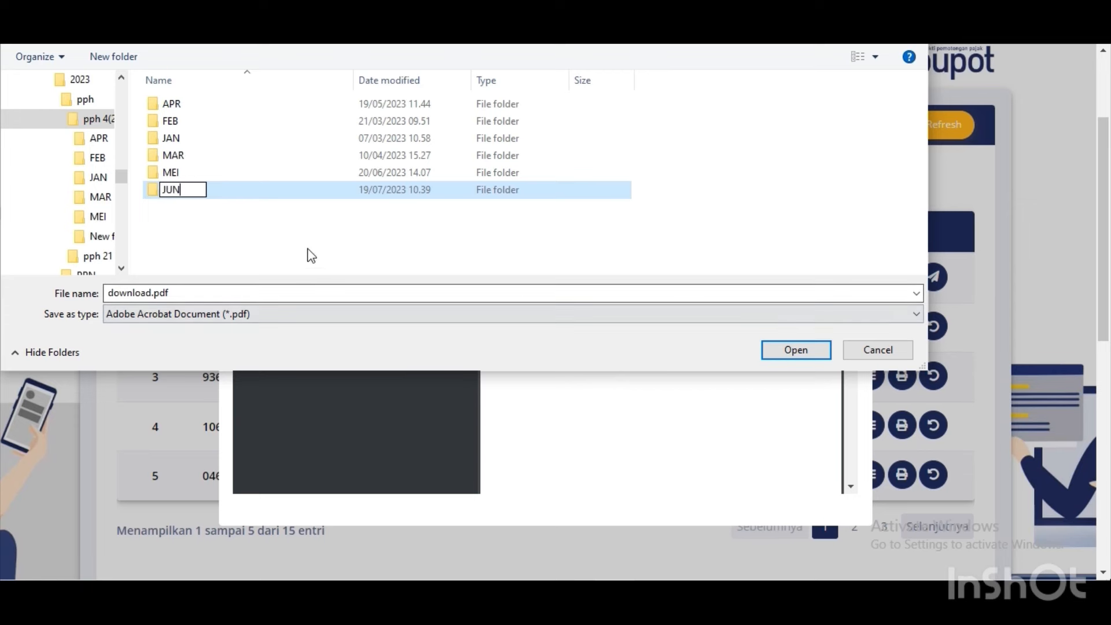
{"action": "left_click", "coordinate": [268, 209]}
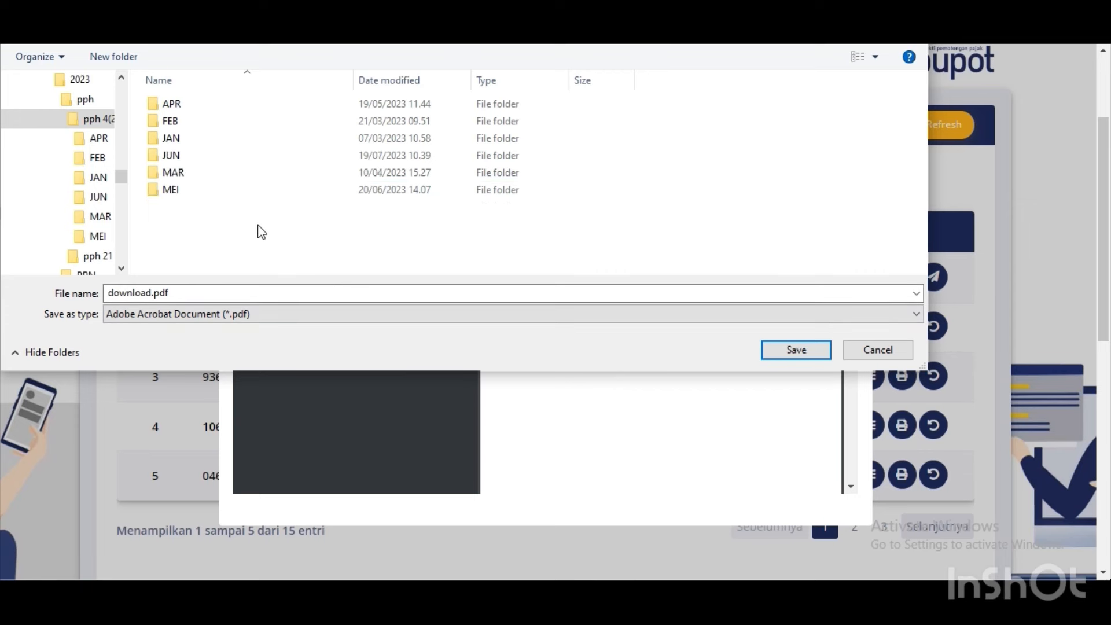
{"action": "double_click", "coordinate": [245, 155]}
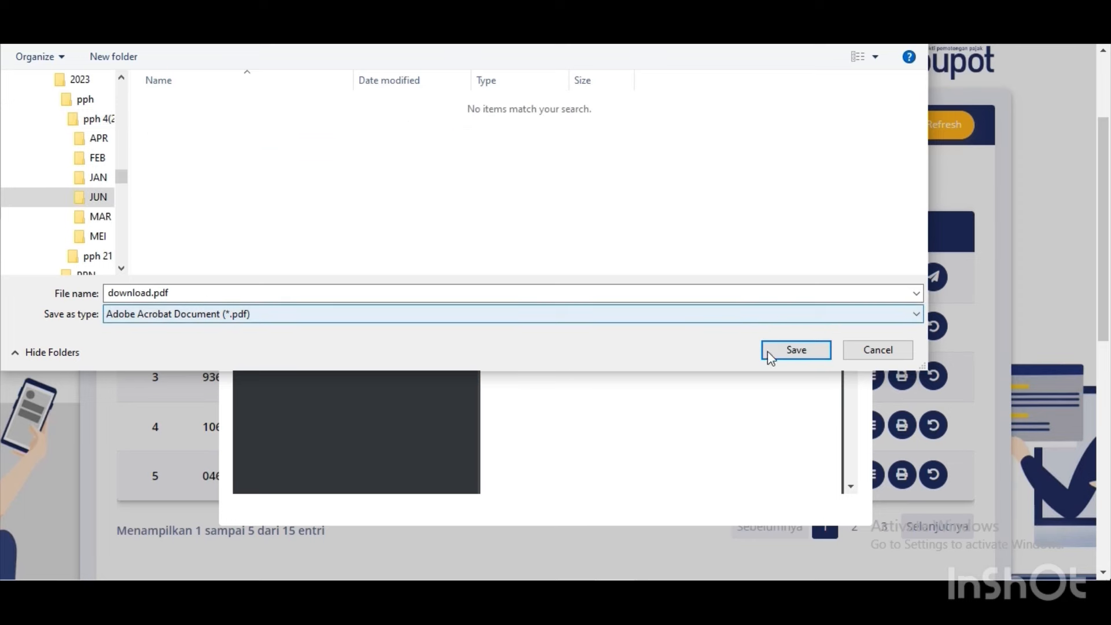
{"action": "left_click", "coordinate": [769, 351]}
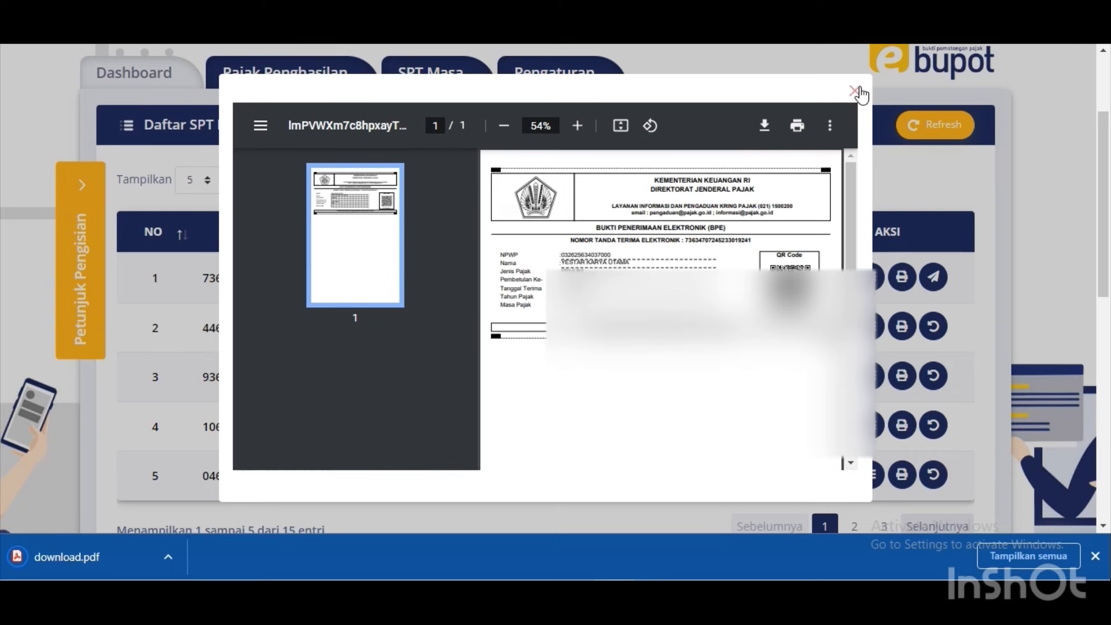
Close the BPE receipt, preview the June 2023 SPT form via Cetak SPT, then close the preview.
{"action": "left_click", "coordinate": [856, 94]}
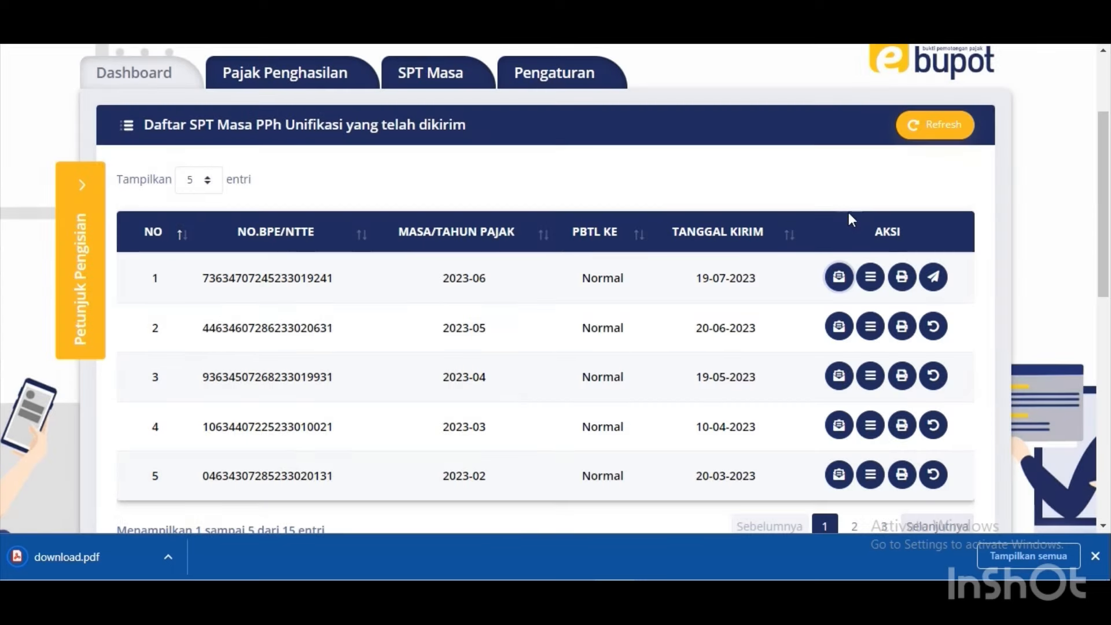
{"action": "left_click", "coordinate": [901, 277]}
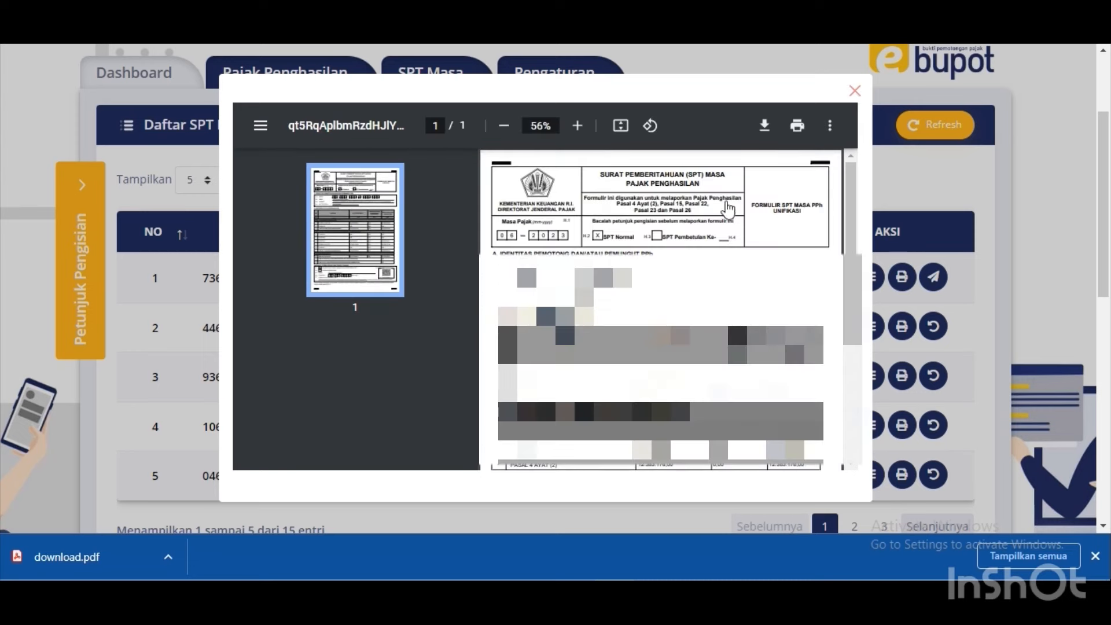
{"action": "left_click", "coordinate": [764, 127]}
{"action": "key", "text": "Escape"}
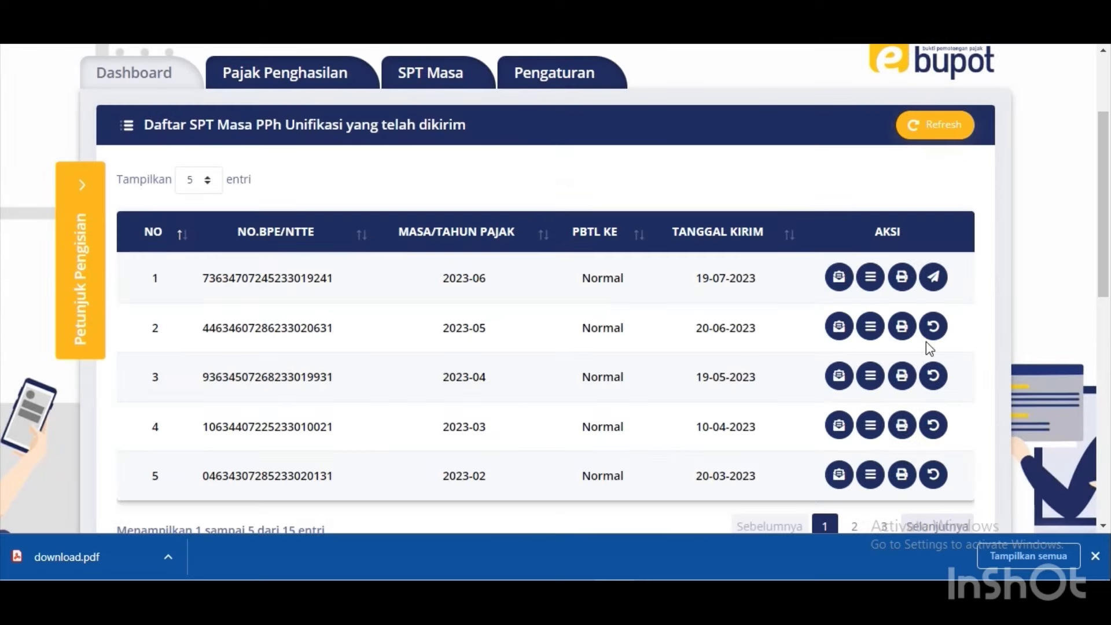
Regenerate the June 2023 SPT form, save it as SPTJUN23 in JUN, and close the viewer.
{"action": "left_click", "coordinate": [903, 284]}
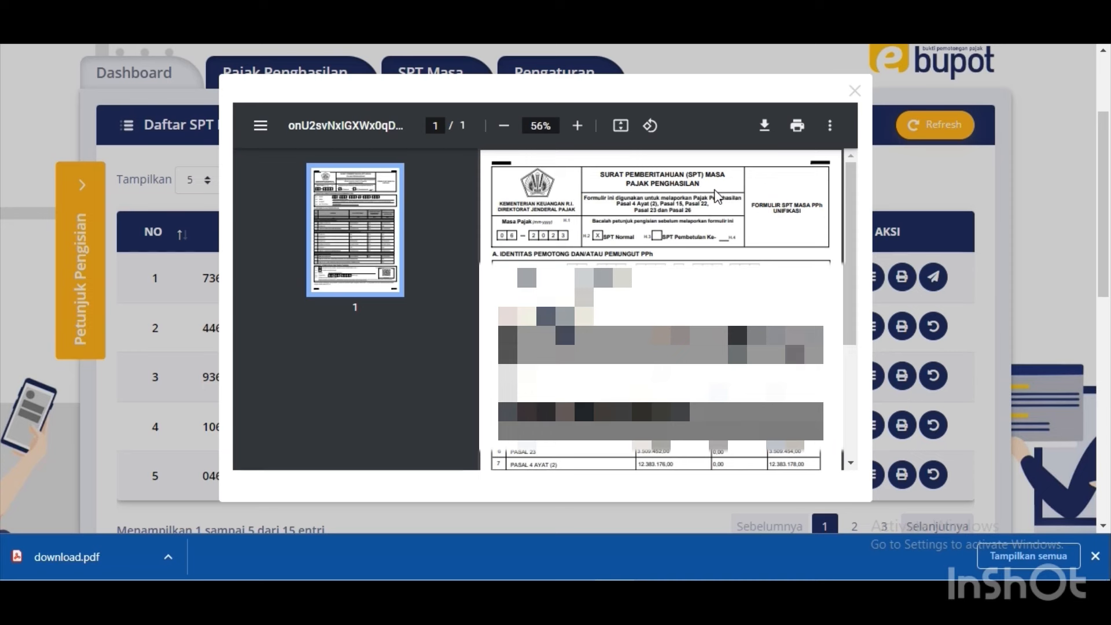
{"action": "left_click", "coordinate": [766, 126]}
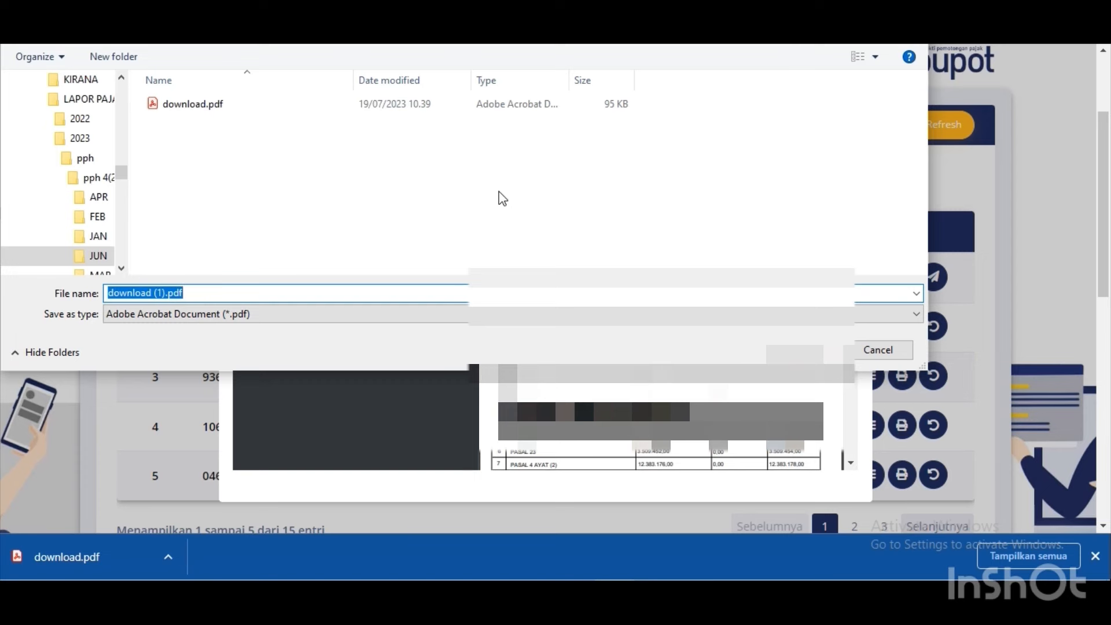
{"action": "type", "text": "SPT"}
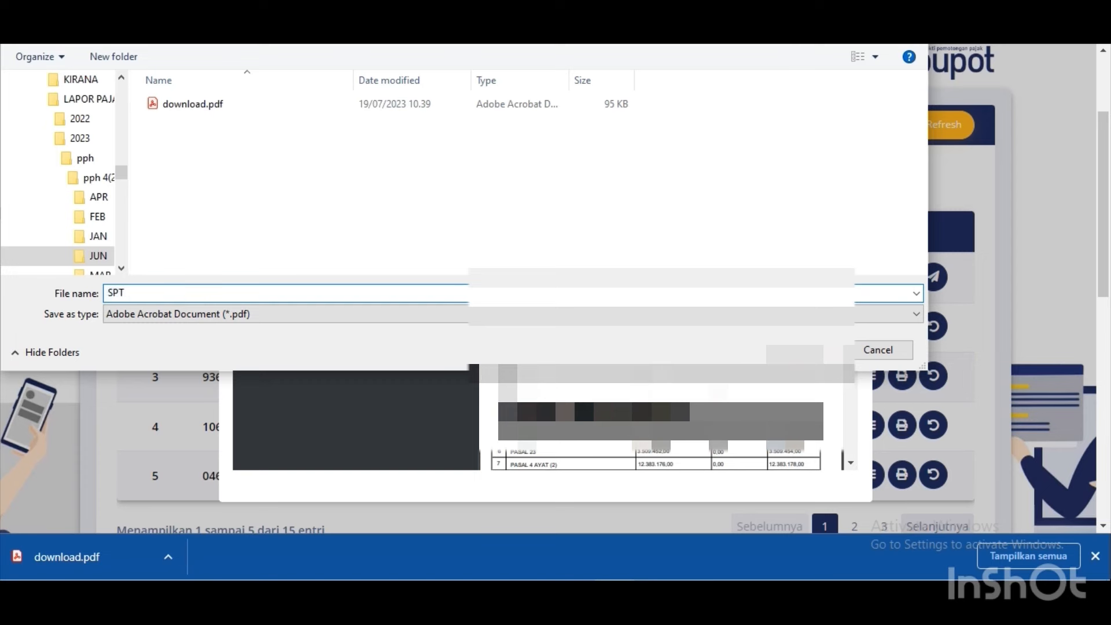
{"action": "type", "text": "JUN23"}
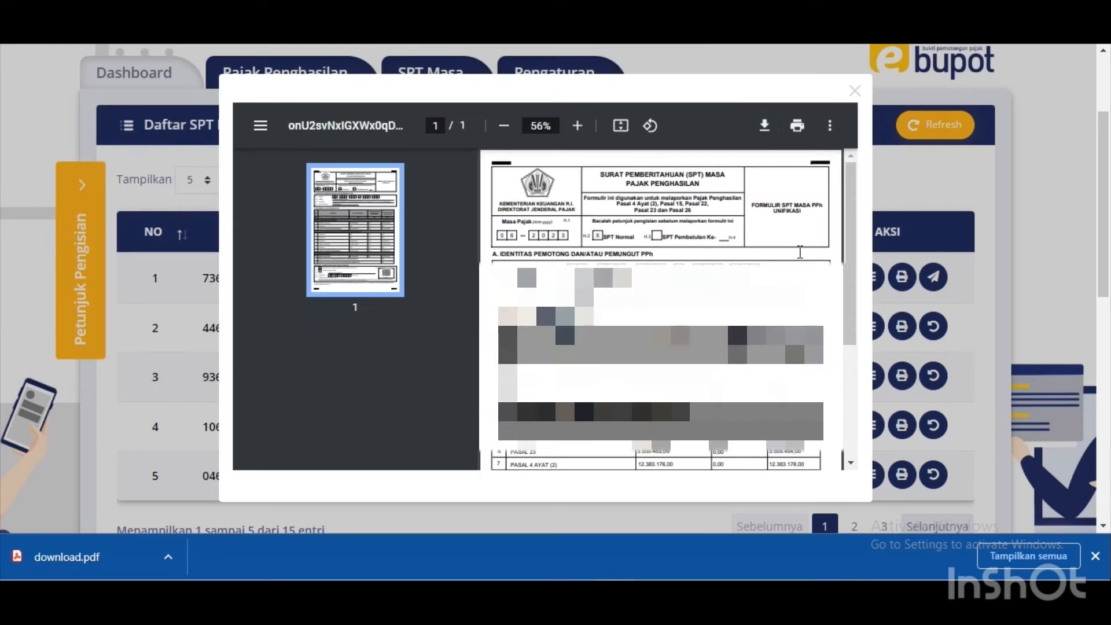
{"action": "left_click", "coordinate": [854, 91]}
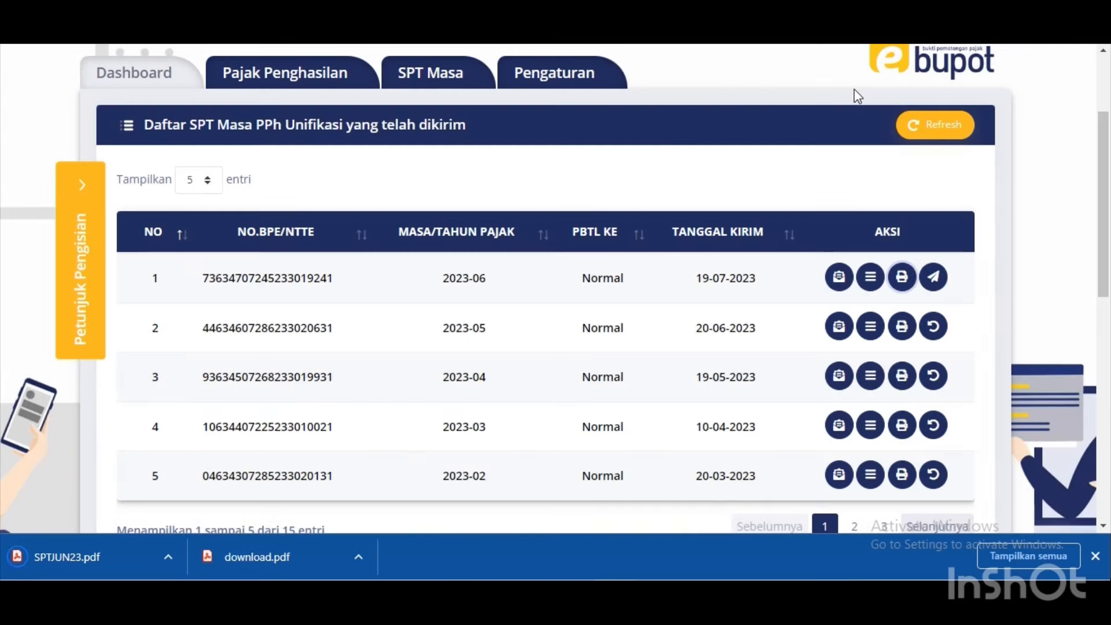
Request the June 2023 withholding slips via 'Ajukan unduh Bukti Potong' and dismiss the Sukses dialog.
{"action": "left_click", "coordinate": [938, 282]}
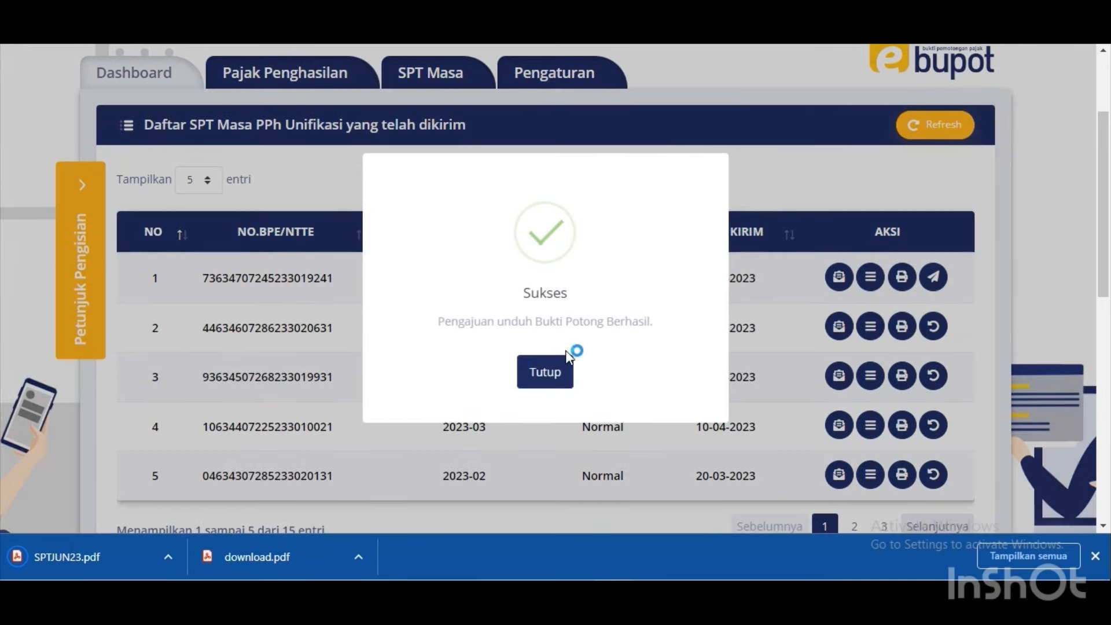
{"action": "left_click", "coordinate": [557, 369]}
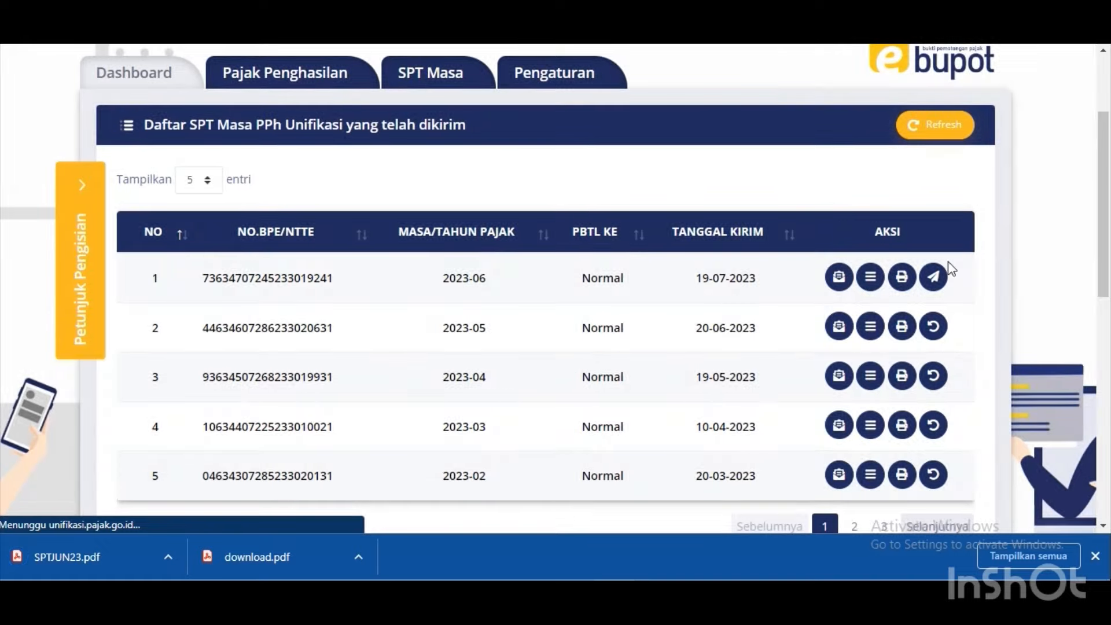
{"action": "left_click", "coordinate": [941, 286]}
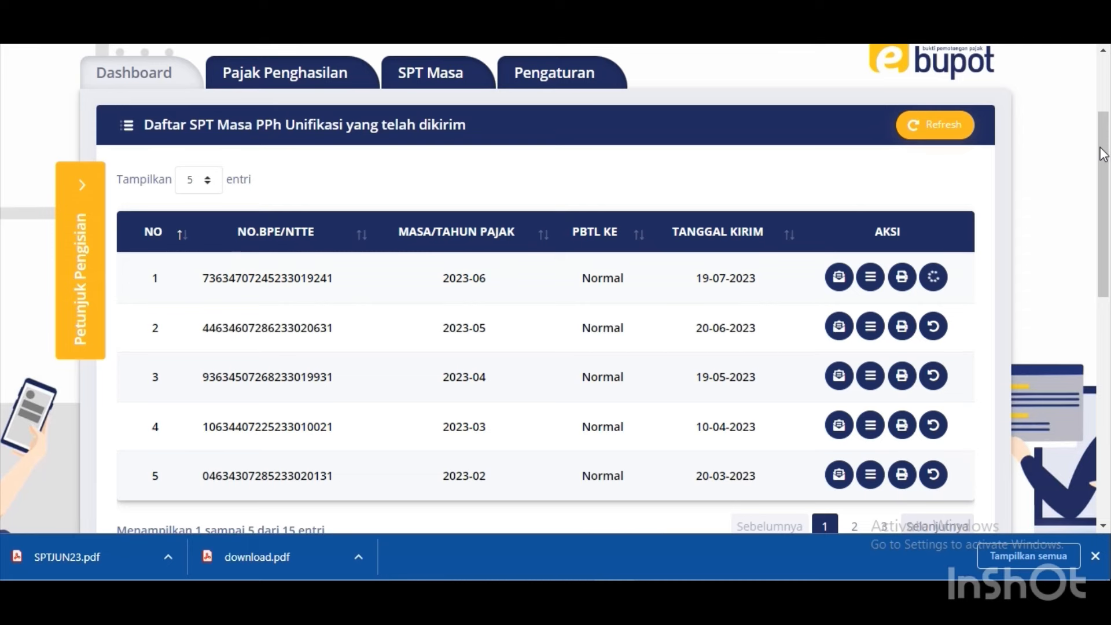
{"action": "scroll", "coordinate": [1102, 153], "scroll_direction": "up", "scroll_amount": 2}
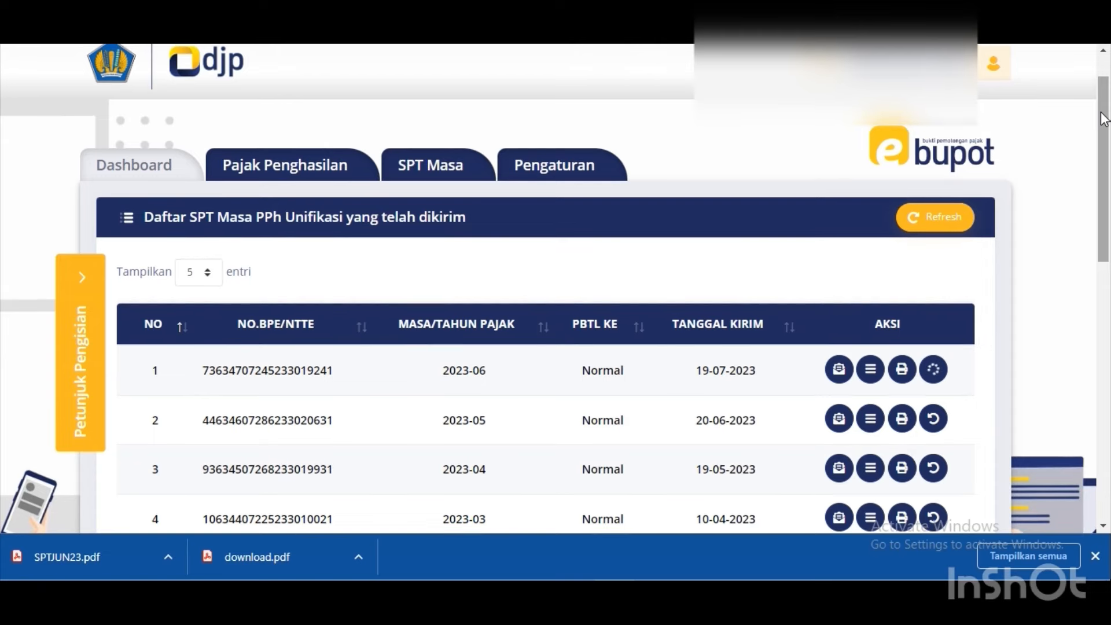
Open the user profile dropdown at the top right.
{"action": "left_click", "coordinate": [997, 80]}
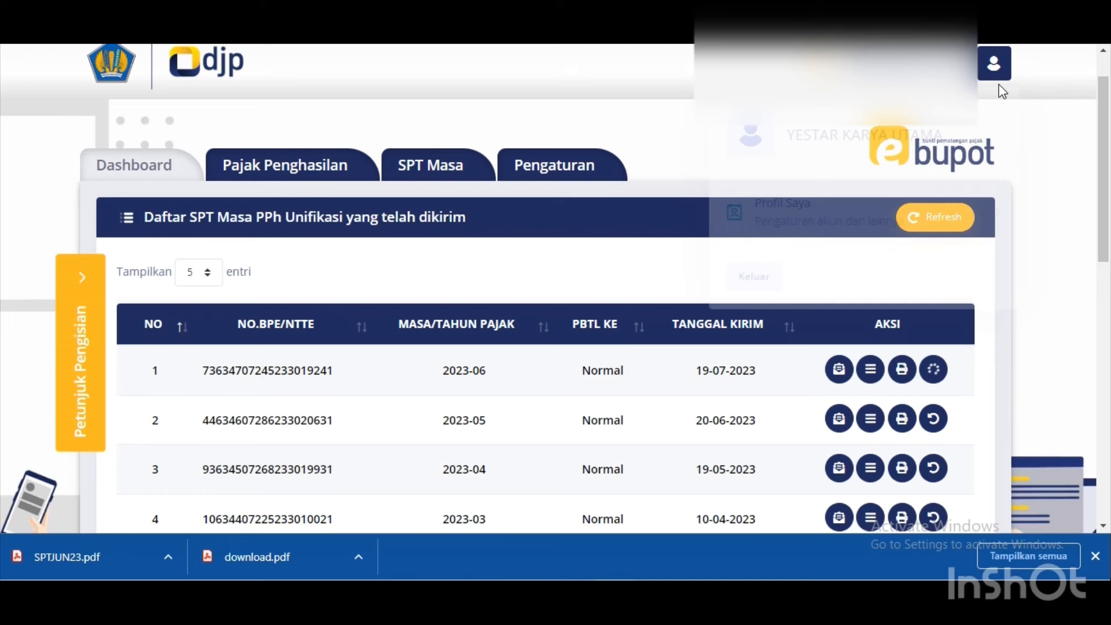
Choose Keluar to sign out of e-Bupot Unifikasi.
{"action": "left_click", "coordinate": [769, 280]}
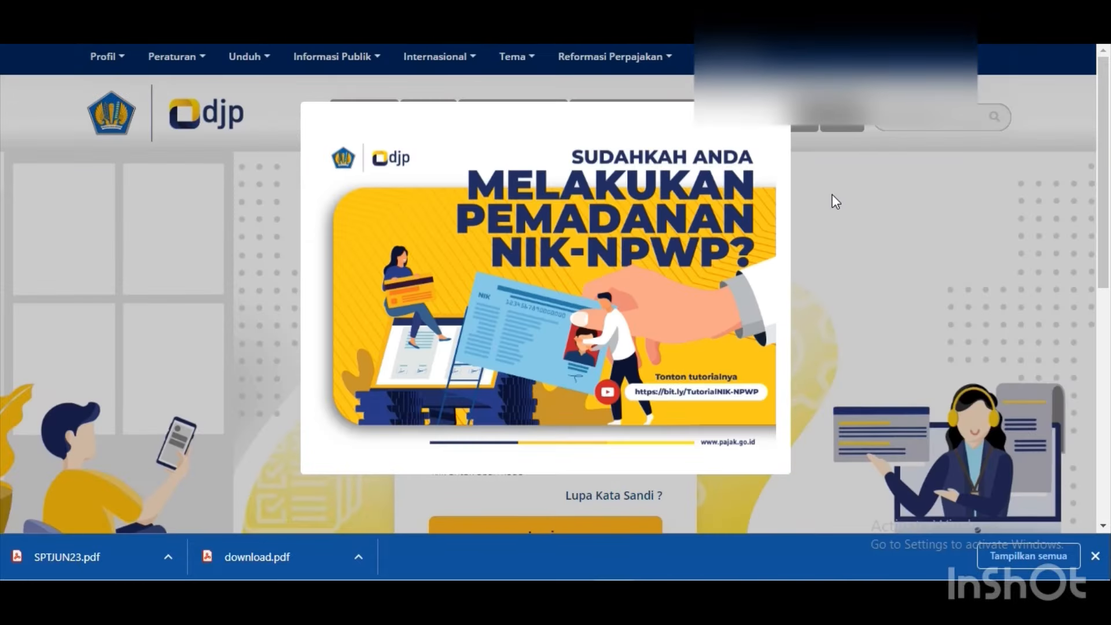
Dismiss the announcement, submit the NPWP and password, then close the SO001 mismatch error.
{"action": "left_click", "coordinate": [775, 115]}
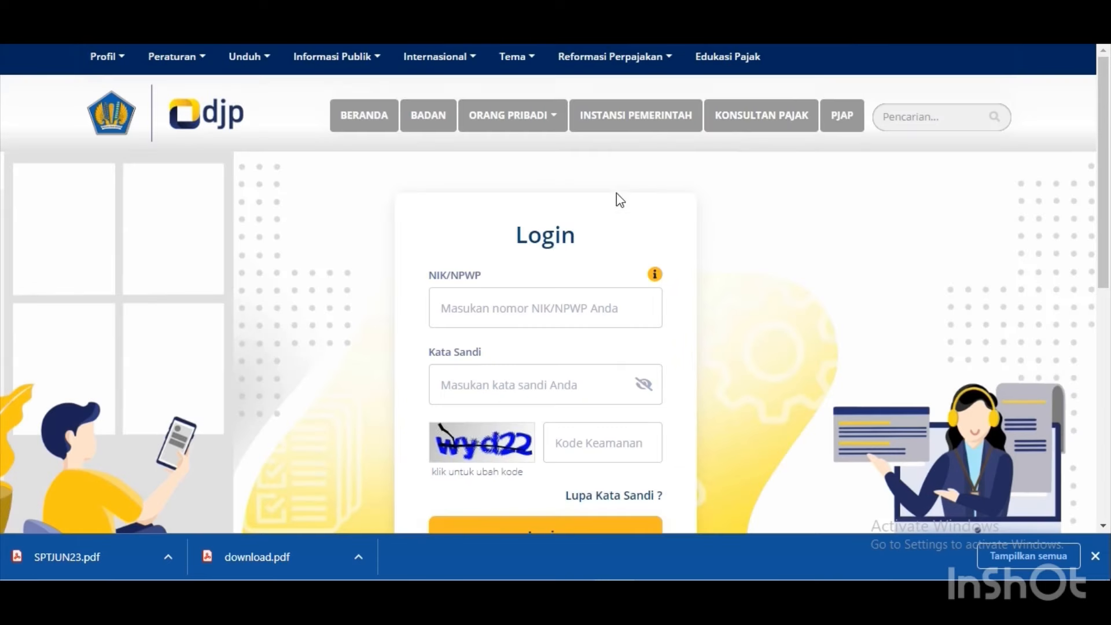
{"action": "left_click", "coordinate": [511, 295]}
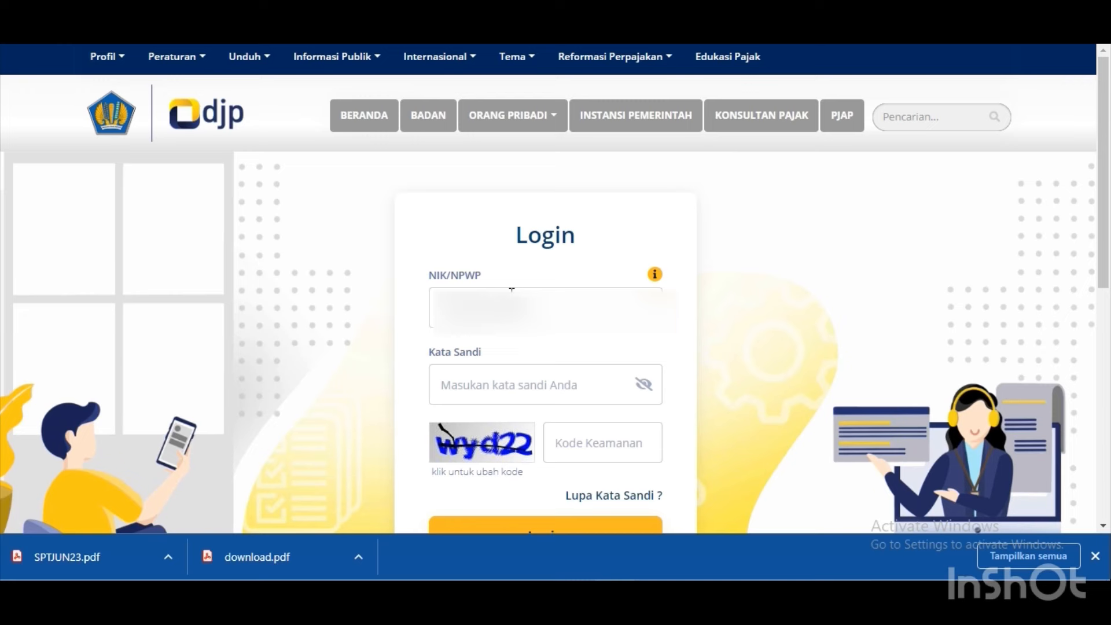
{"action": "type", "text": "•••••••"}
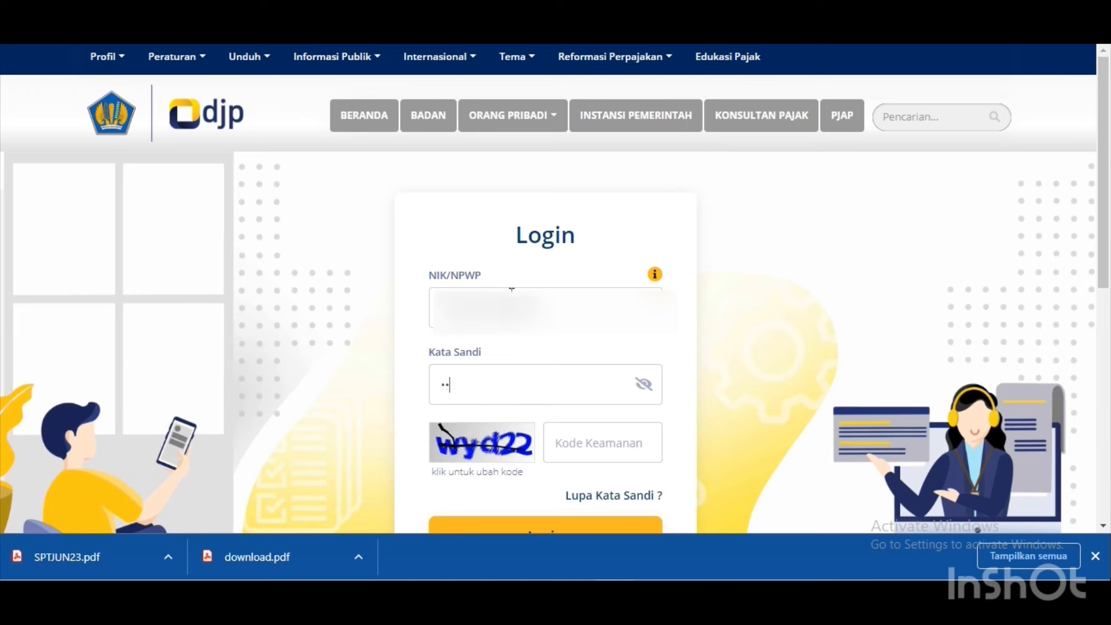
{"action": "type", "text": "••"}
{"action": "type", "text": "wyd"}
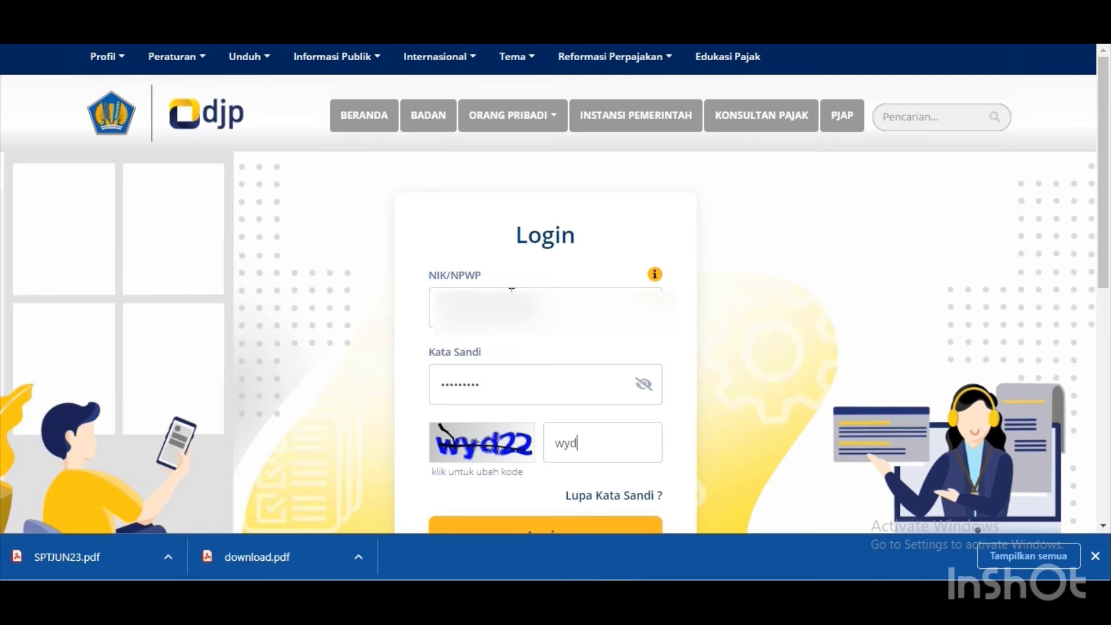
{"action": "type", "text": "22"}
{"action": "left_click_drag", "start_coordinate": [1109, 285], "coordinate": [1109, 287]}
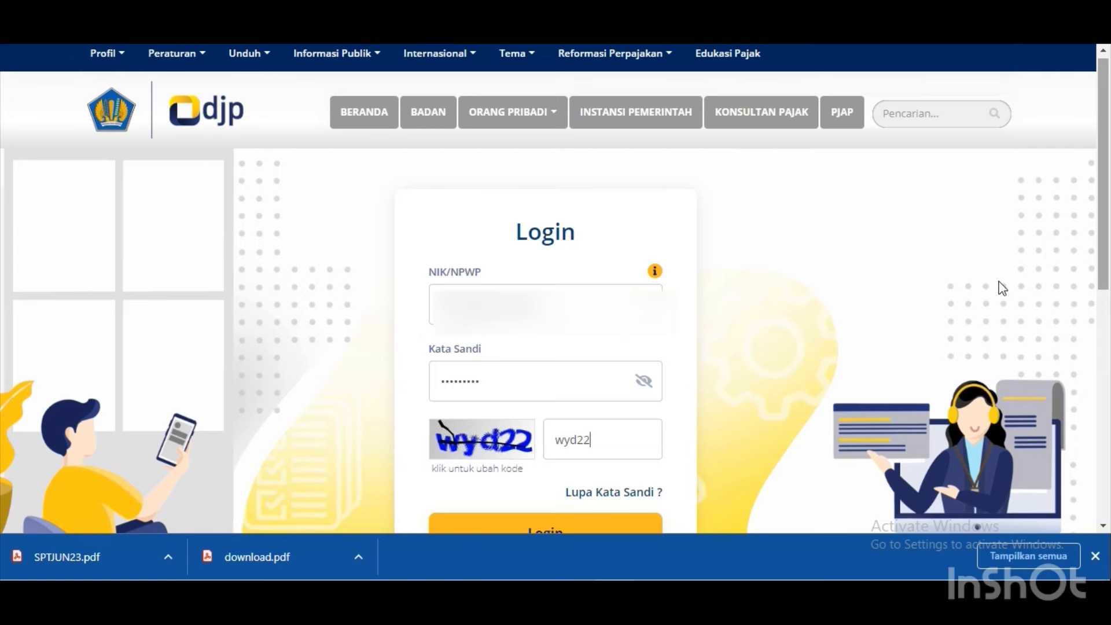
{"action": "scroll", "coordinate": [1003, 287], "scroll_direction": "down", "scroll_amount": 1}
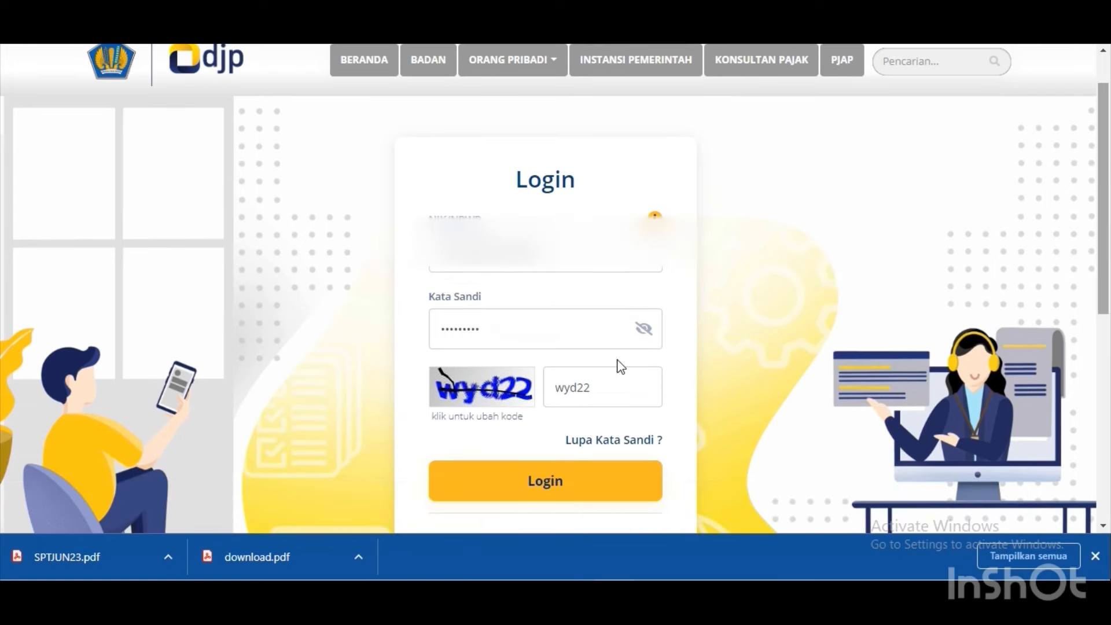
{"action": "key", "text": "Return"}
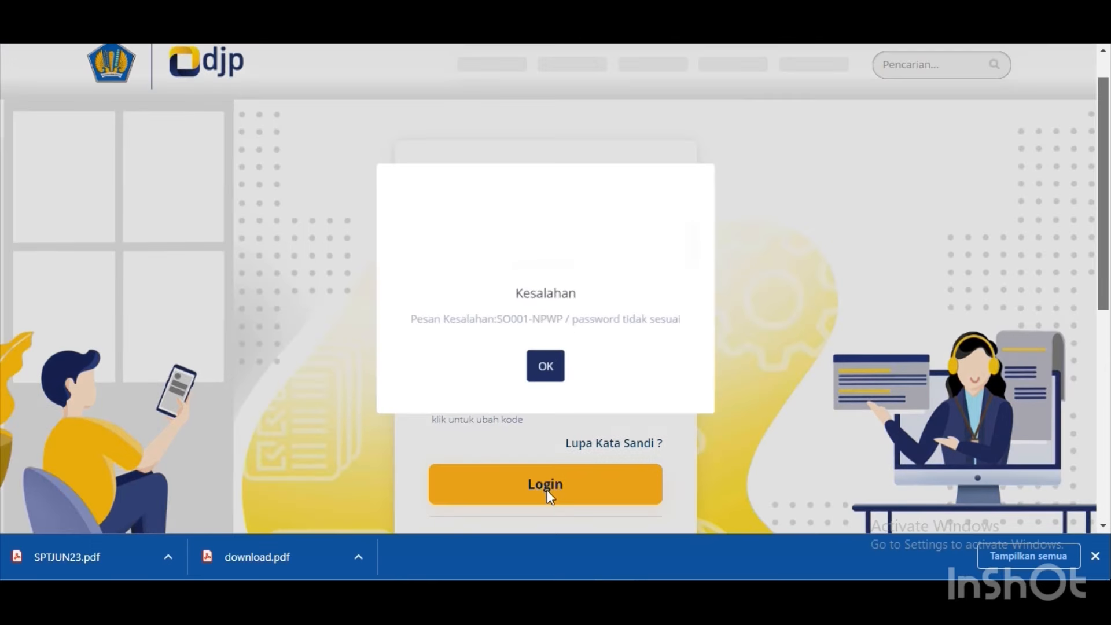
{"action": "left_click", "coordinate": [546, 370]}
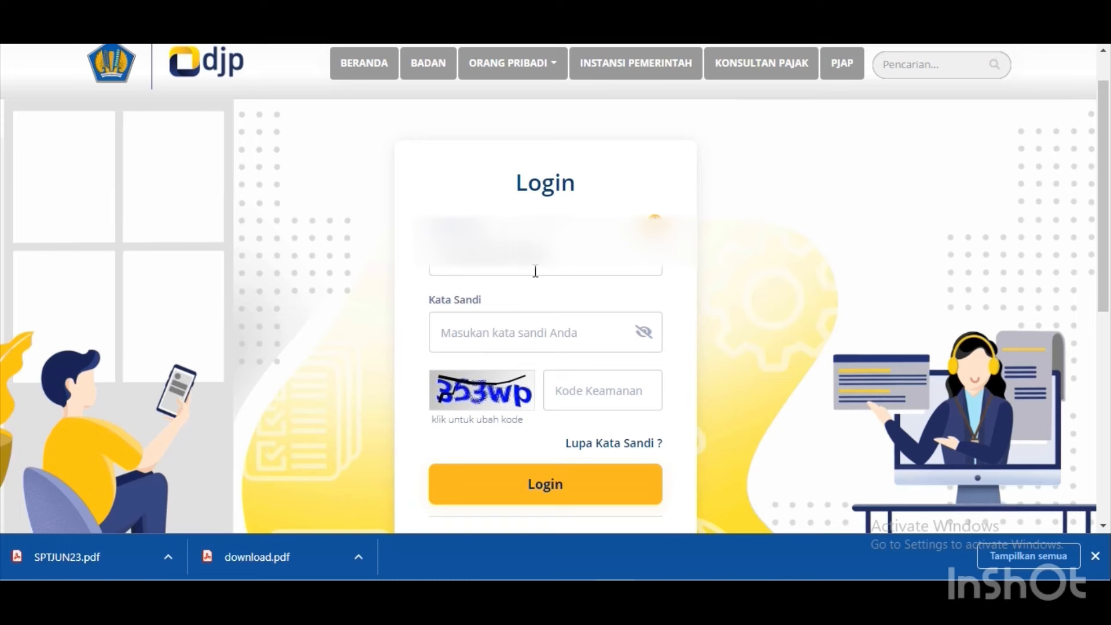
Log back in with the account password and the on-screen security code.
{"action": "key", "text": "Tab"}
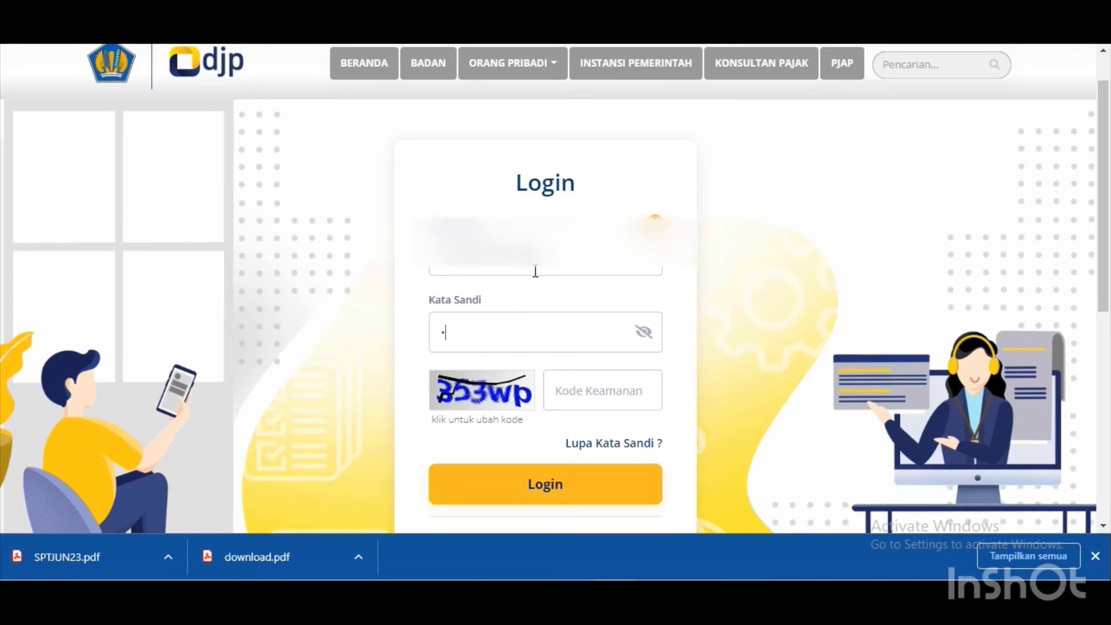
{"action": "type", "text": "*********"}
{"action": "key", "text": "Tab"}
{"action": "type", "text": "353"}
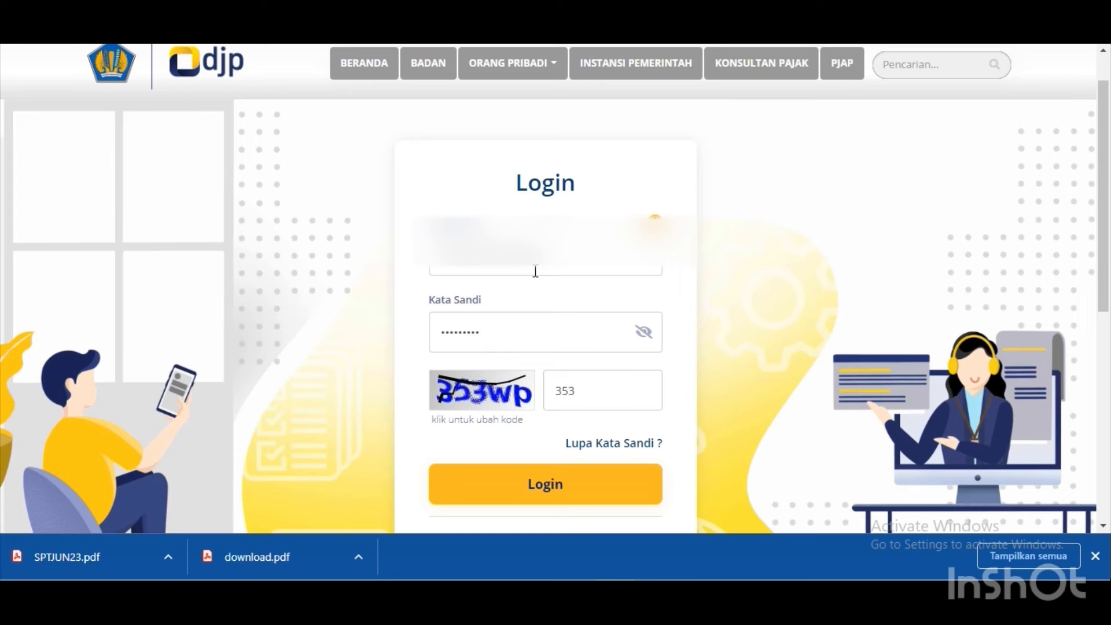
{"action": "type", "text": "wp"}
{"action": "left_click", "coordinate": [565, 496]}
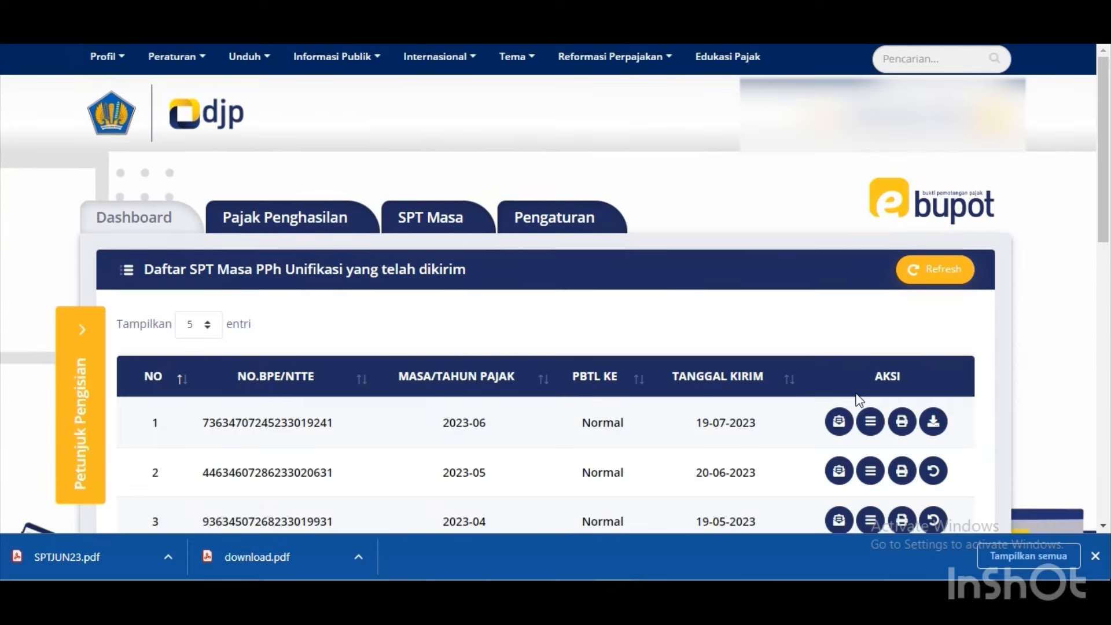
Download the June 2023 withholding slips, acknowledge the 'Bukti Potong telah terunduh' message, and open the zip.
{"action": "left_click", "coordinate": [933, 422]}
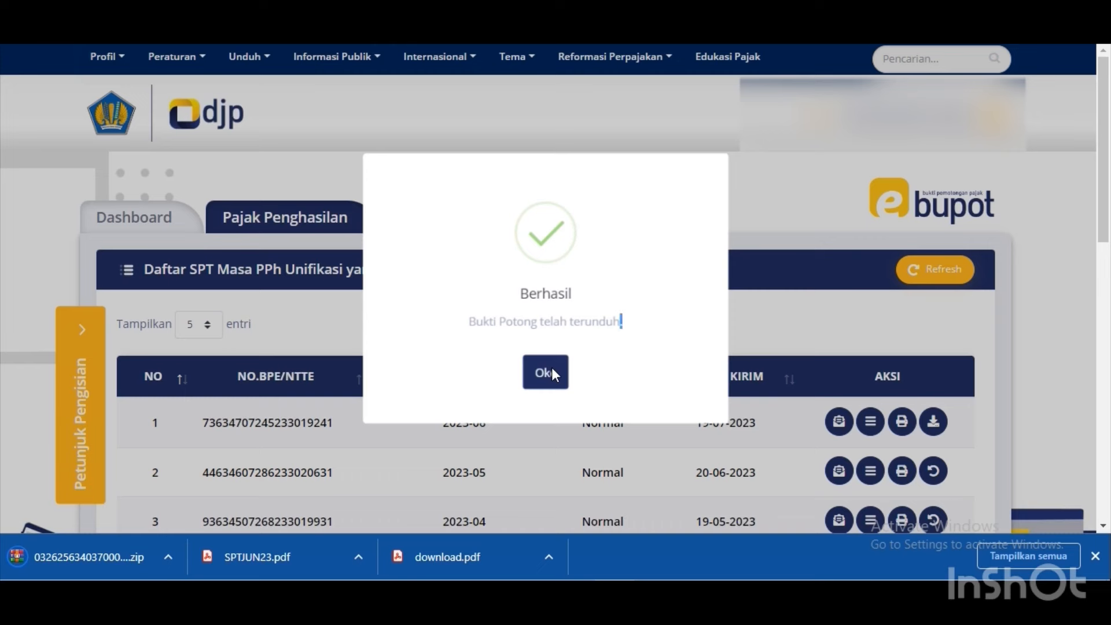
{"action": "left_click", "coordinate": [551, 371]}
{"action": "left_click", "coordinate": [51, 560]}
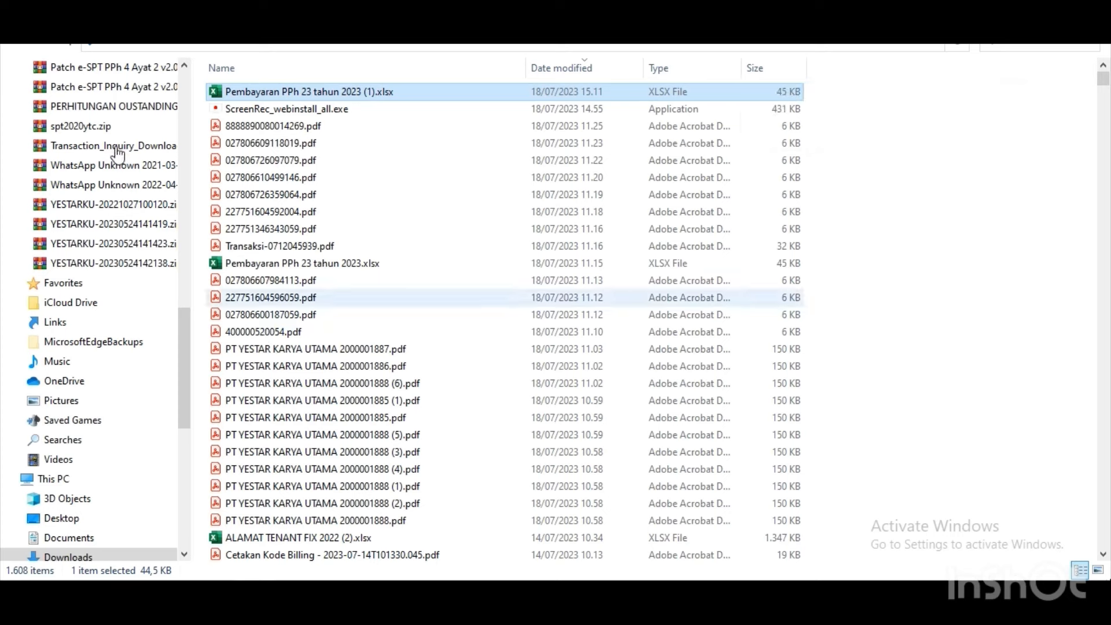
Find the new 1,914 KB slips zip in Downloads, then switch to New Volume (D:).
{"action": "left_click_drag", "start_coordinate": [182, 326], "coordinate": [223, 53]}
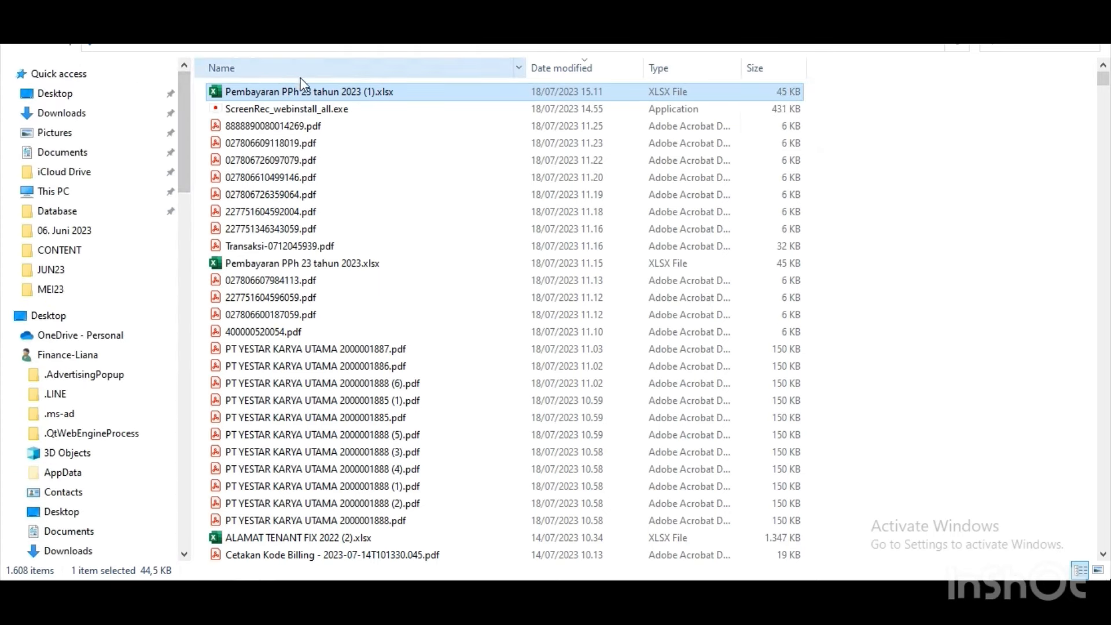
{"action": "key", "text": "F5"}
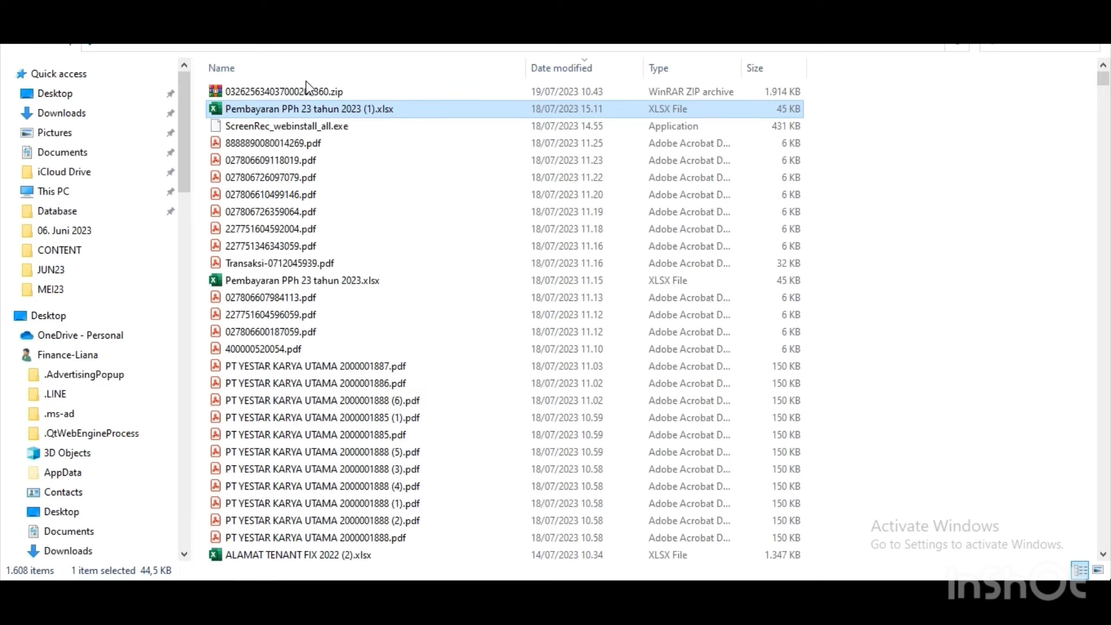
{"action": "left_click", "coordinate": [292, 92]}
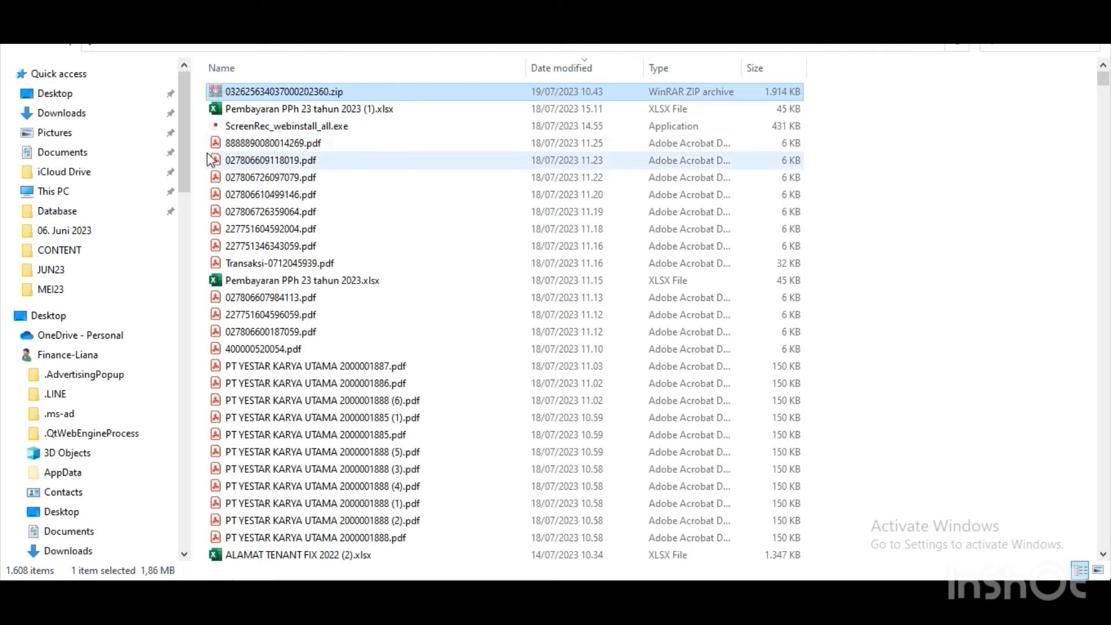
{"action": "left_click_drag", "start_coordinate": [188, 161], "coordinate": [161, 442]}
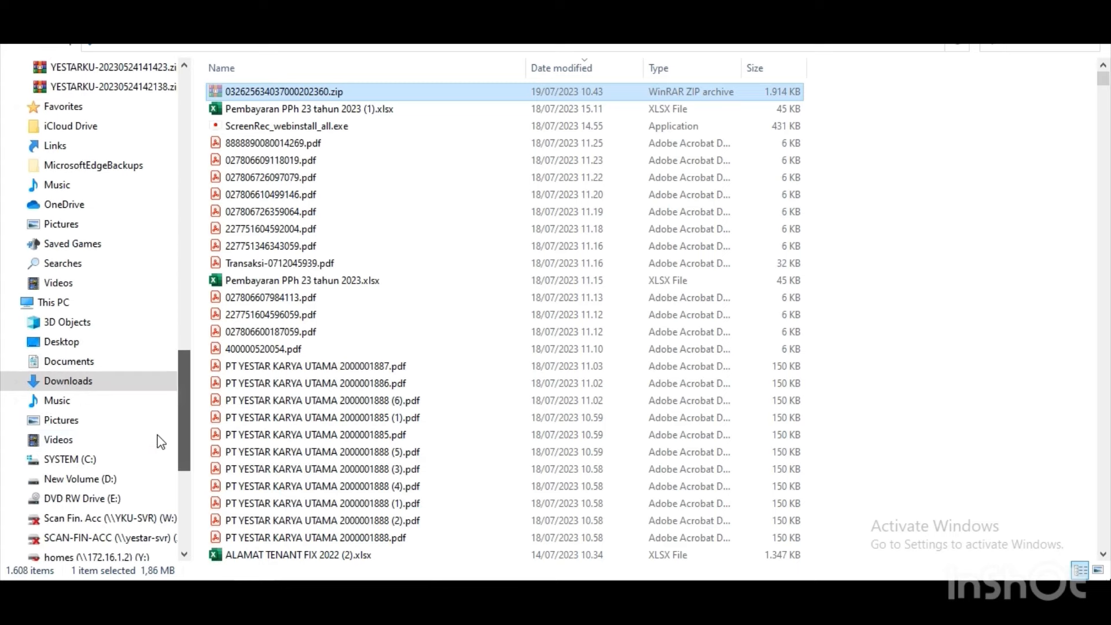
{"action": "left_click", "coordinate": [110, 478]}
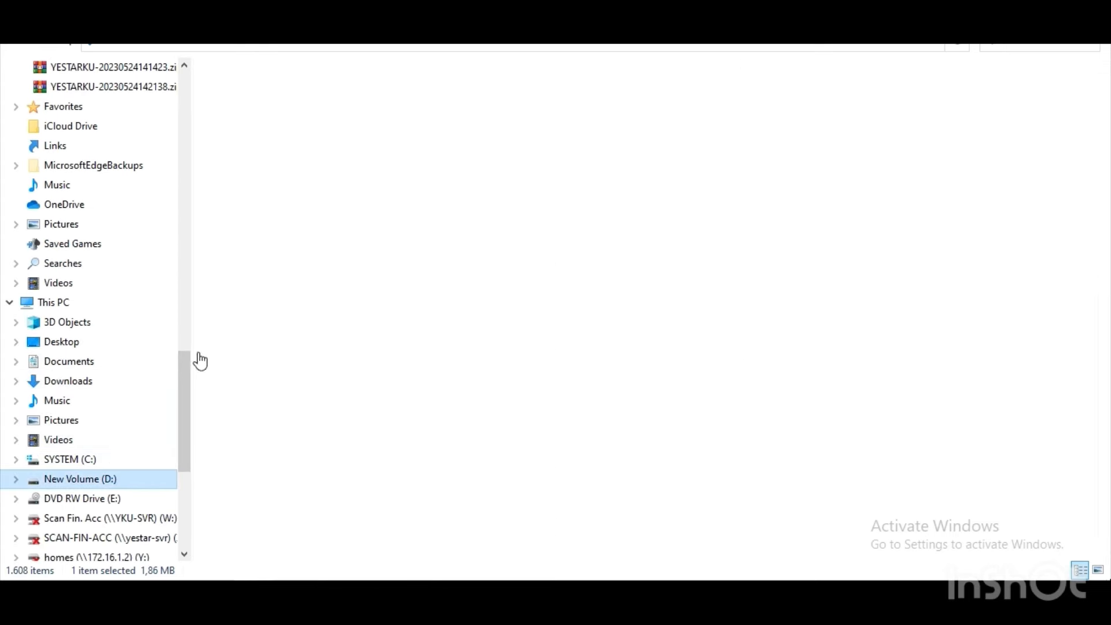
Navigate to D:\ANDRI\LAPOR PAJAK\2023\pph\pph 4(2) dan 23\JUN.
{"action": "left_click", "coordinate": [295, 142]}
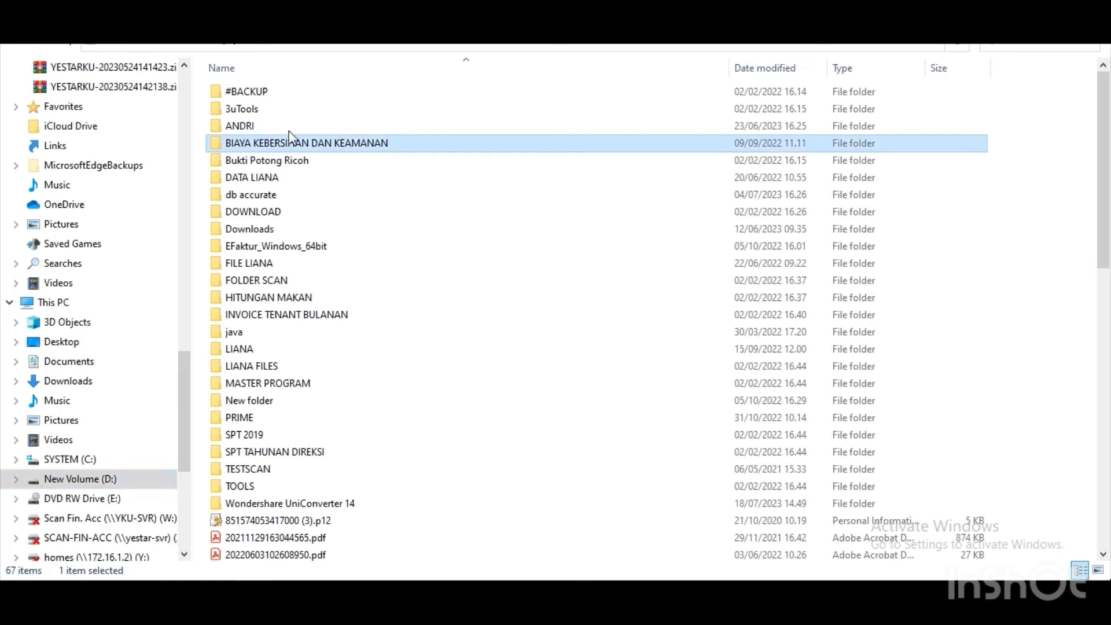
{"action": "left_click", "coordinate": [289, 125]}
{"action": "double_click", "coordinate": [289, 124]}
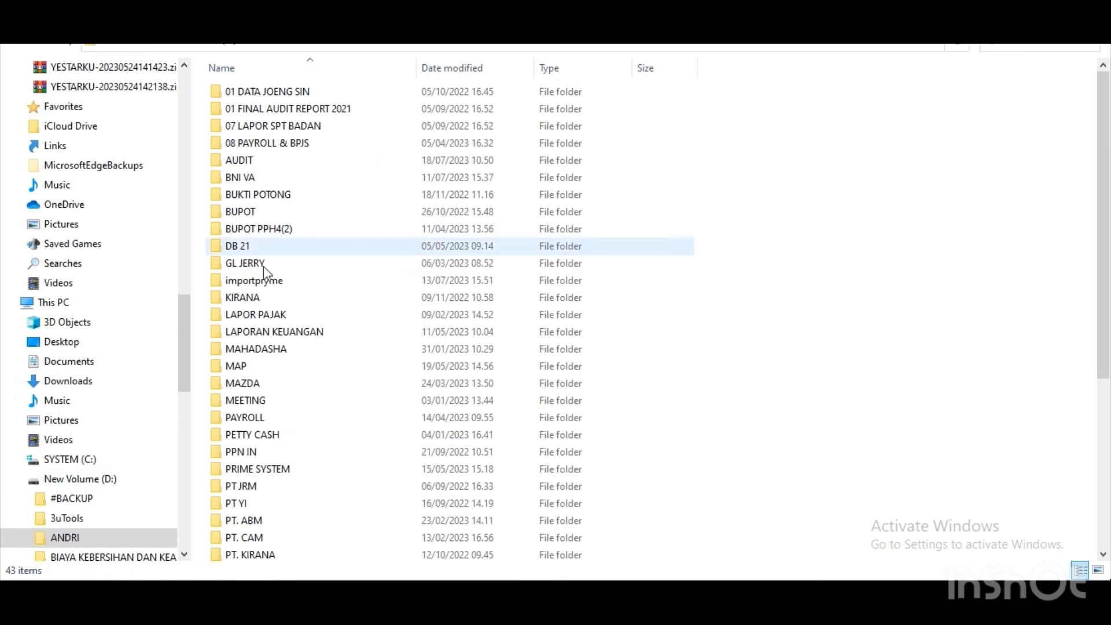
{"action": "left_click", "coordinate": [260, 315]}
{"action": "double_click", "coordinate": [260, 314]}
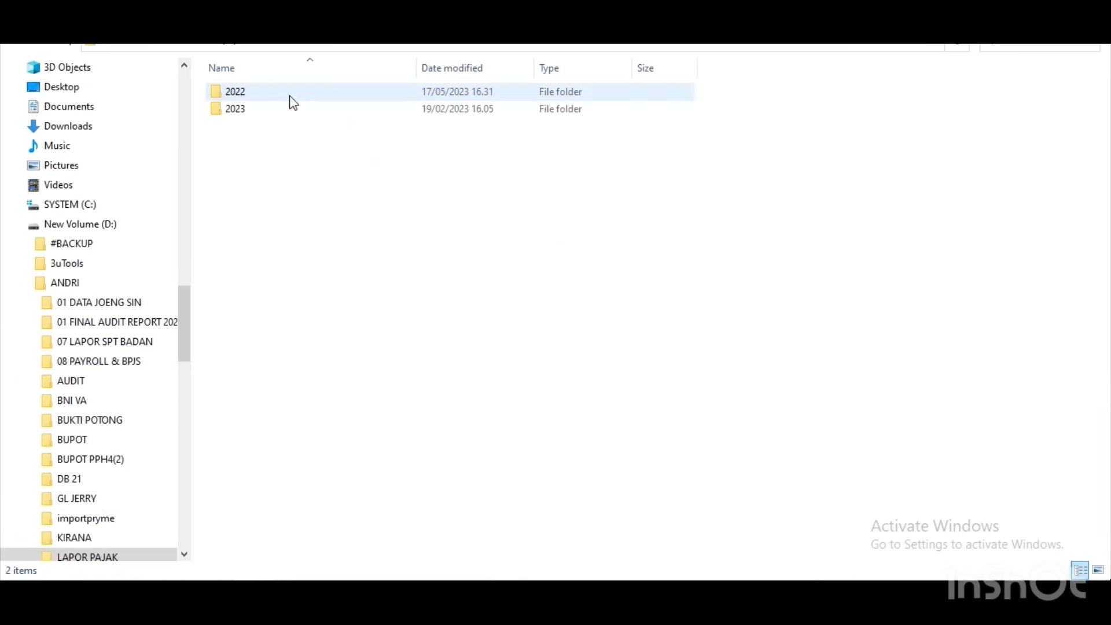
{"action": "left_click", "coordinate": [281, 109]}
{"action": "double_click", "coordinate": [279, 109]}
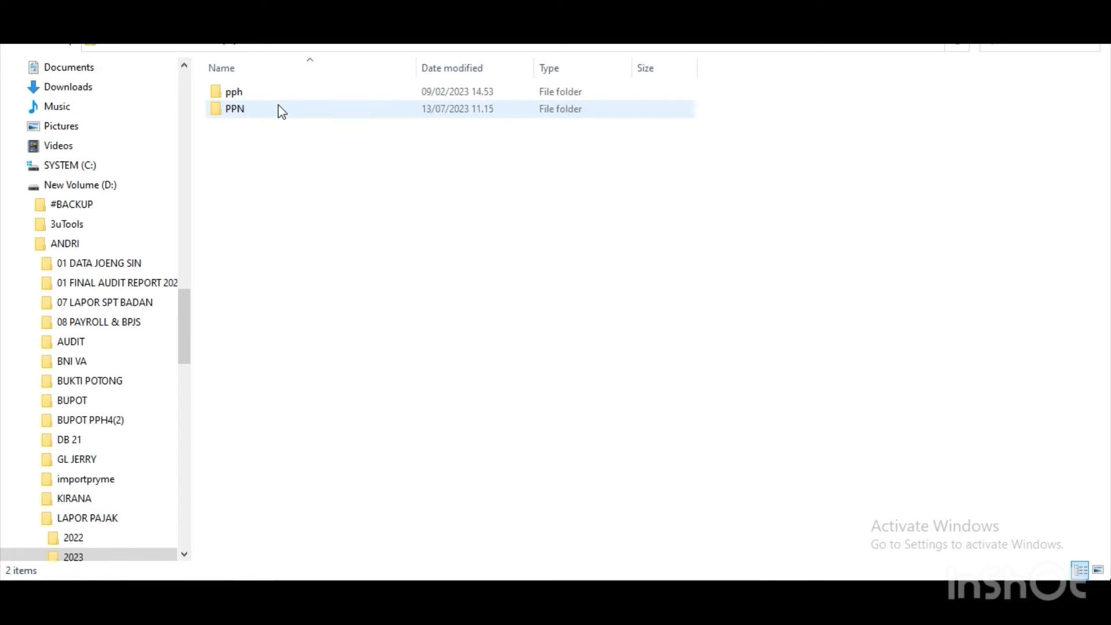
{"action": "left_click", "coordinate": [279, 97]}
{"action": "double_click", "coordinate": [279, 97]}
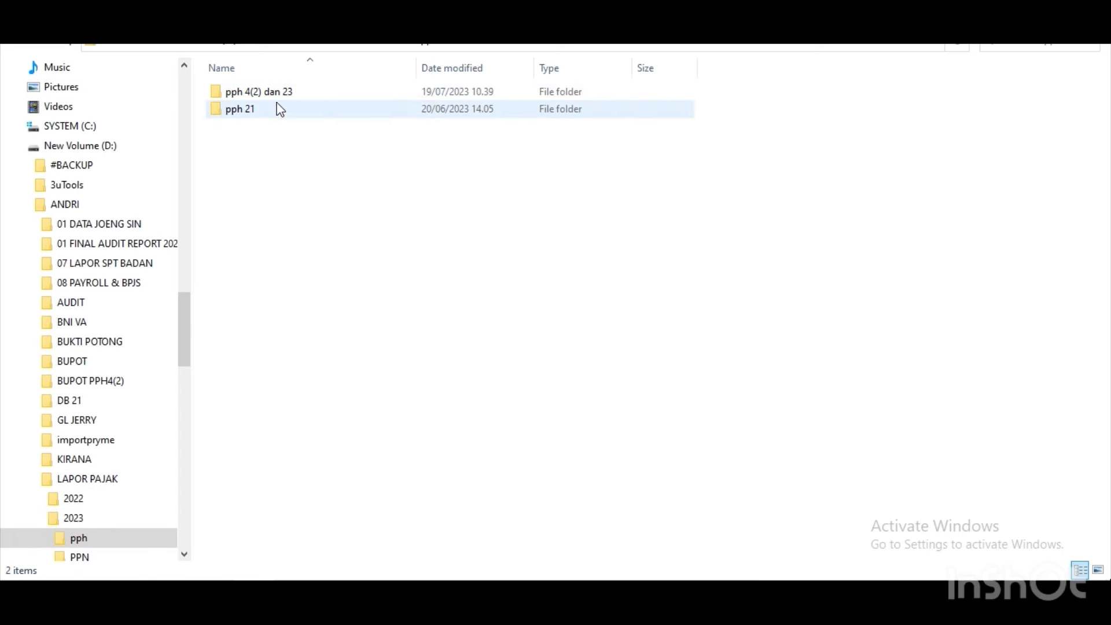
{"action": "left_click", "coordinate": [283, 91]}
{"action": "double_click", "coordinate": [283, 92]}
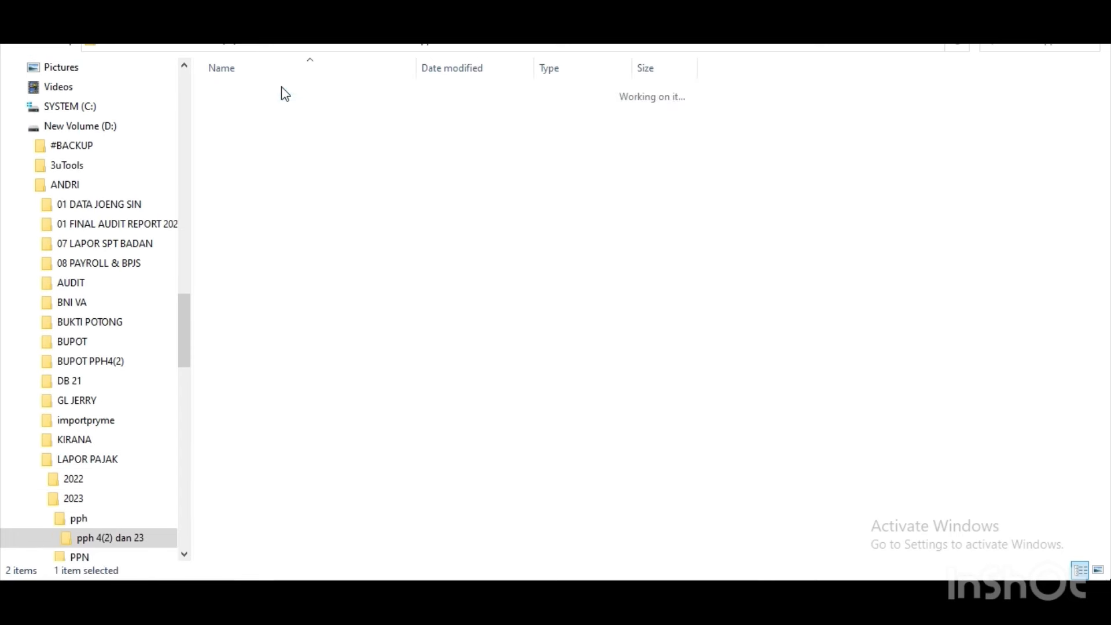
{"action": "left_click", "coordinate": [266, 146]}
{"action": "double_click", "coordinate": [266, 146]}
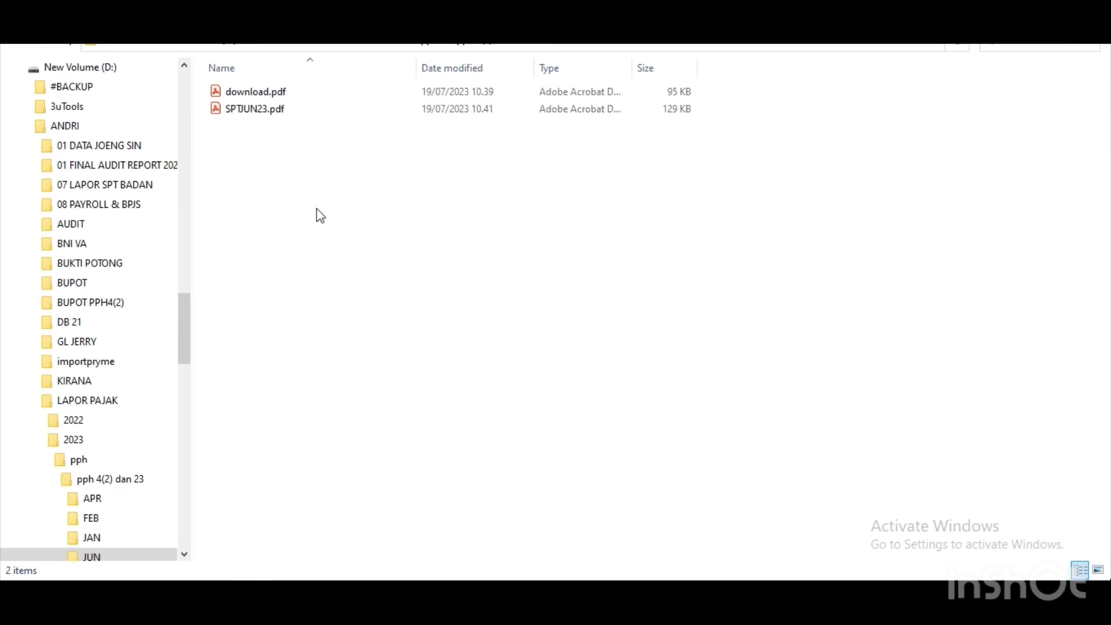
Paste the withholding-slip zip into JUN, keeping its name, and try opening it.
{"action": "key", "text": "ctrl+v"}
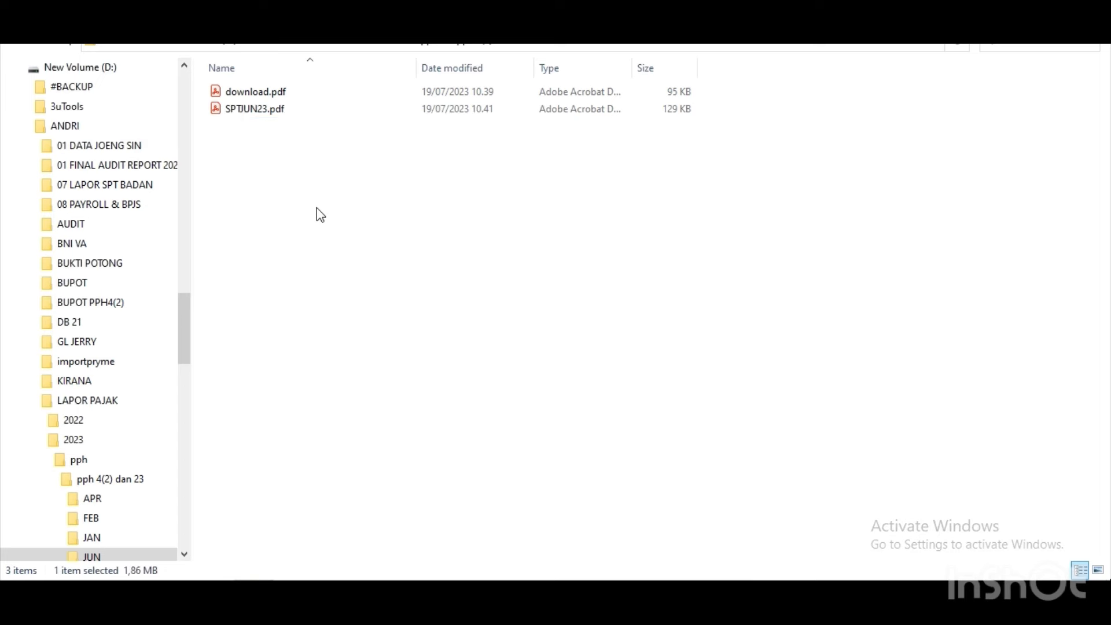
{"action": "left_click", "coordinate": [329, 127]}
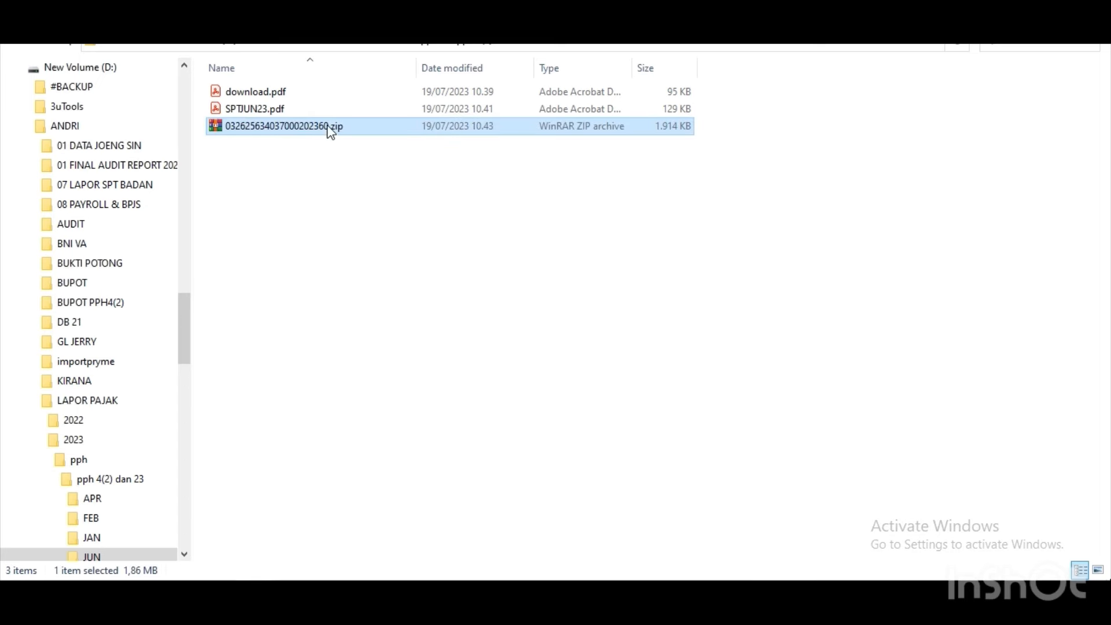
{"action": "left_click", "coordinate": [324, 180]}
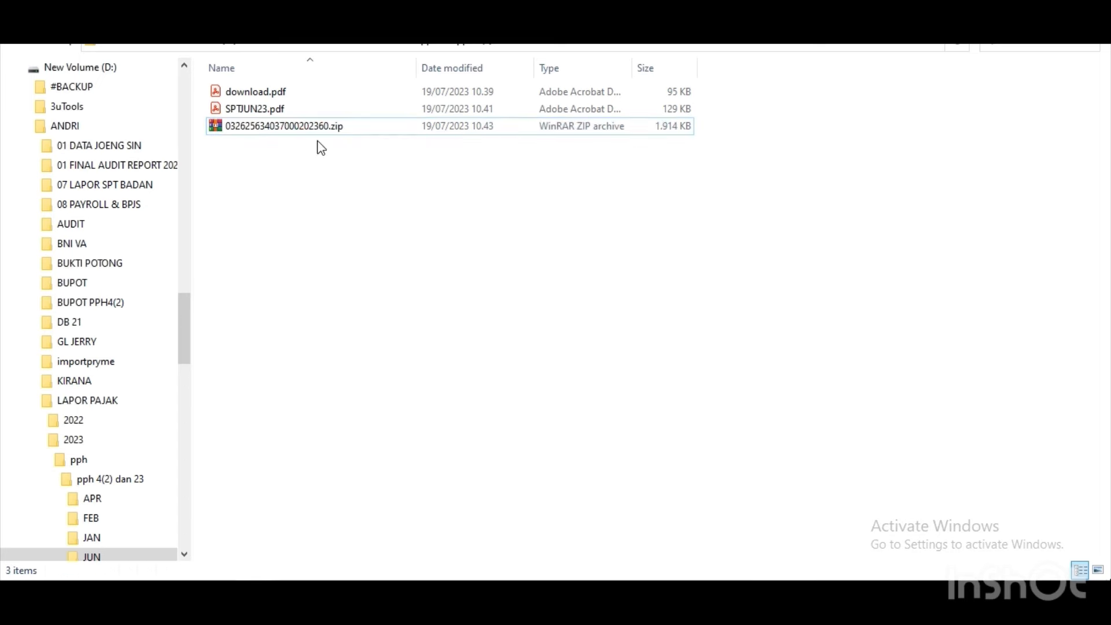
{"action": "left_click", "coordinate": [317, 132]}
{"action": "double_click", "coordinate": [318, 132]}
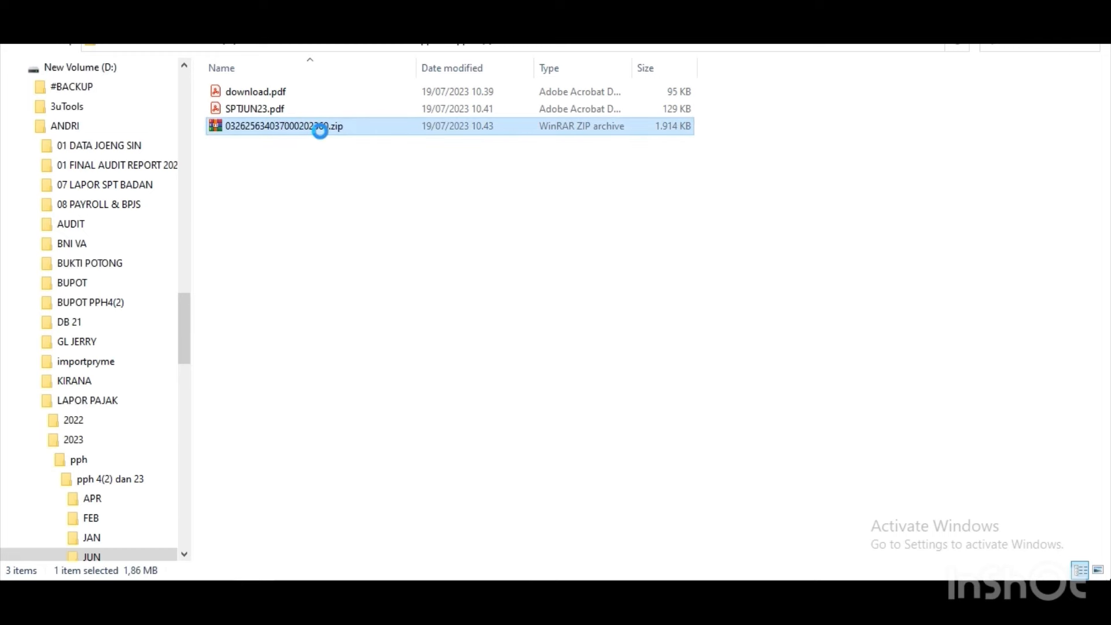
Extract the zip here and select the extracted withholding-slip PDFs.
{"action": "right_click", "coordinate": [320, 131]}
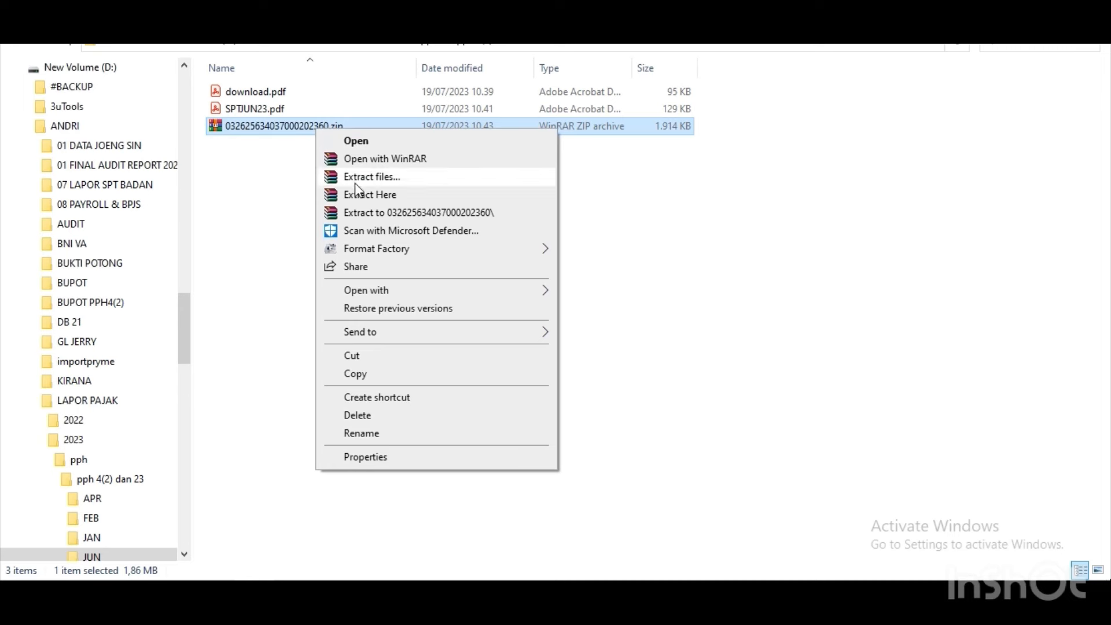
{"action": "left_click", "coordinate": [360, 195]}
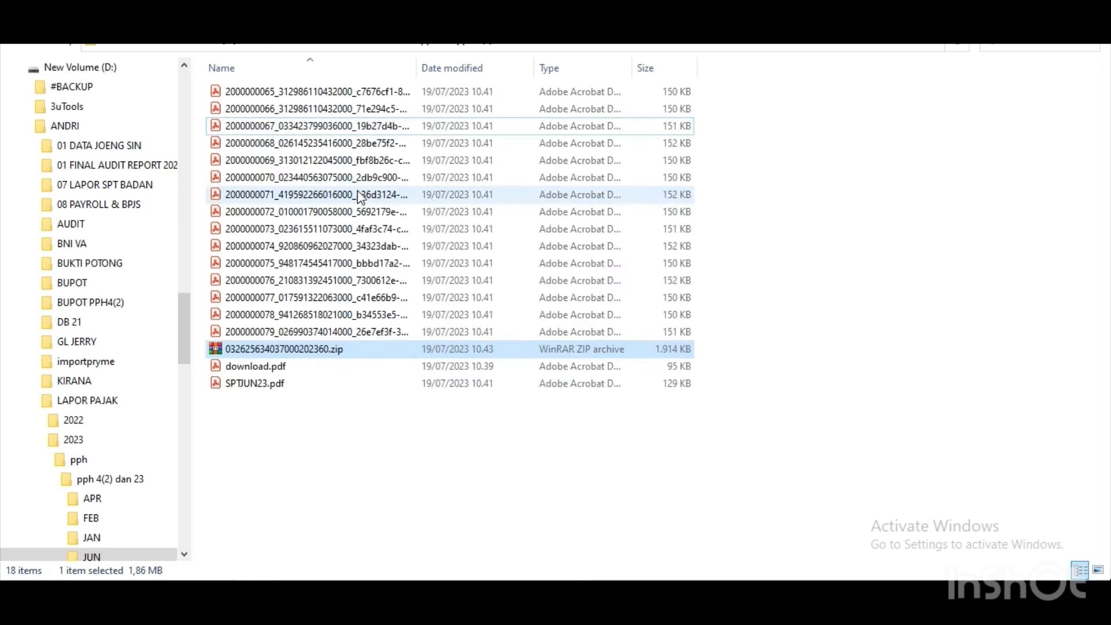
{"action": "left_click", "coordinate": [367, 96]}
{"action": "key", "text": "shift+Down"}
{"action": "key", "text": "shift+Down"}
{"action": "key", "text": "shift+Down"}
{"action": "key", "text": "shift+Down"}
{"action": "key", "text": "shift+Down"}
{"action": "key", "text": "shift+Down"}
{"action": "key", "text": "shift+Down"}
{"action": "key", "text": "shift+Down"}
{"action": "key", "text": "shift+Down"}
{"action": "key", "text": "shift+Down"}
{"action": "key", "text": "shift+Down"}
{"action": "key", "text": "shift+Down"}
{"action": "key", "text": "shift+Down"}
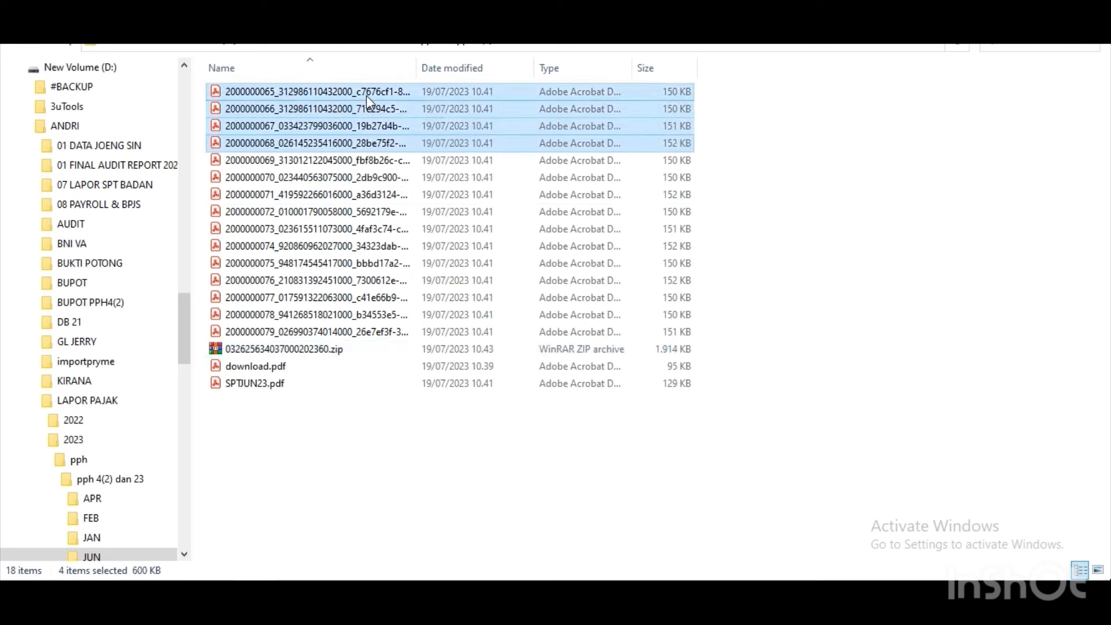
{"action": "key", "text": "shift+Down"}
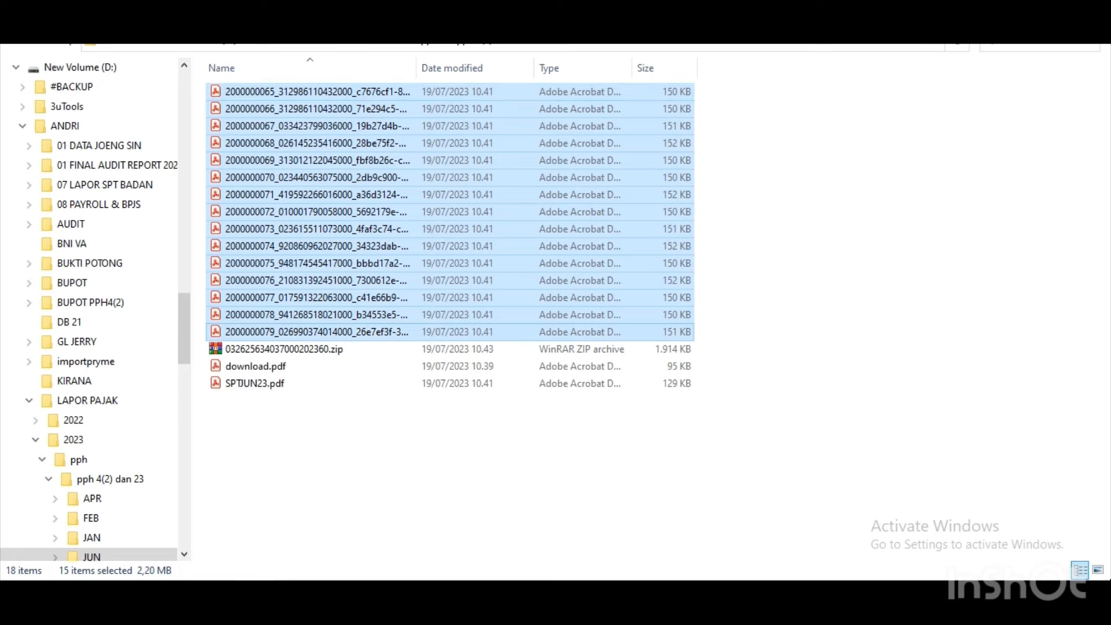
Open the first extracted slip PDF, then return to the JUN folder window.
{"action": "left_click", "coordinate": [387, 96]}
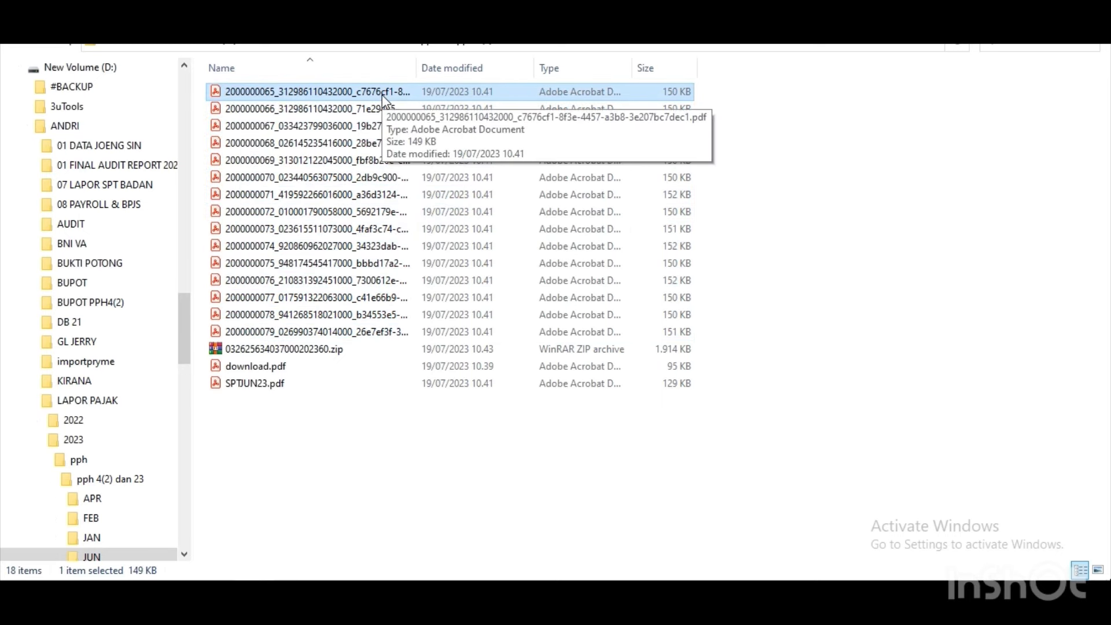
{"action": "double_click", "coordinate": [385, 93]}
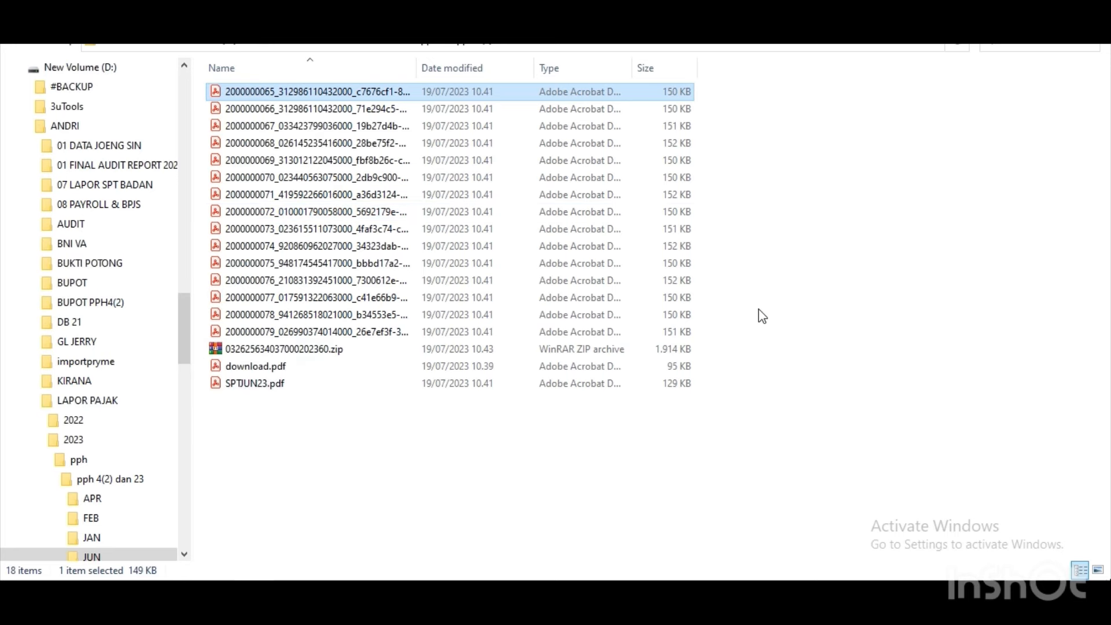
{"action": "key", "text": "alt+Tab"}
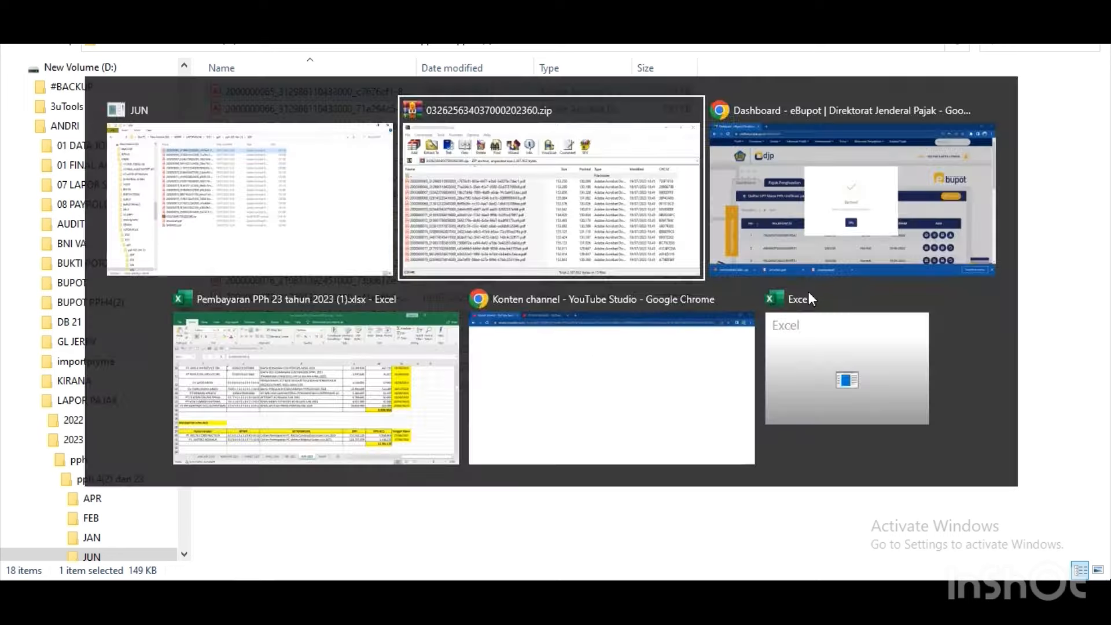
{"action": "key", "text": "alt+Tab"}
{"action": "key", "text": "alt+Tab"}
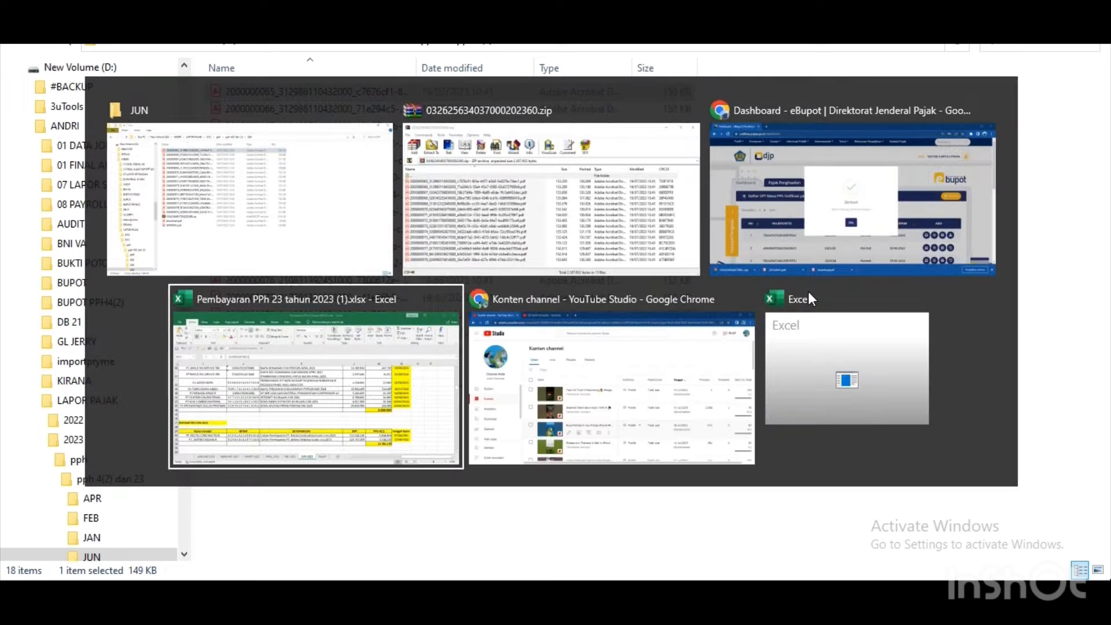
{"action": "key", "text": "alt+Tab"}
{"action": "key", "text": "alt+Tab"}
{"action": "key", "text": "alt+Tab"}
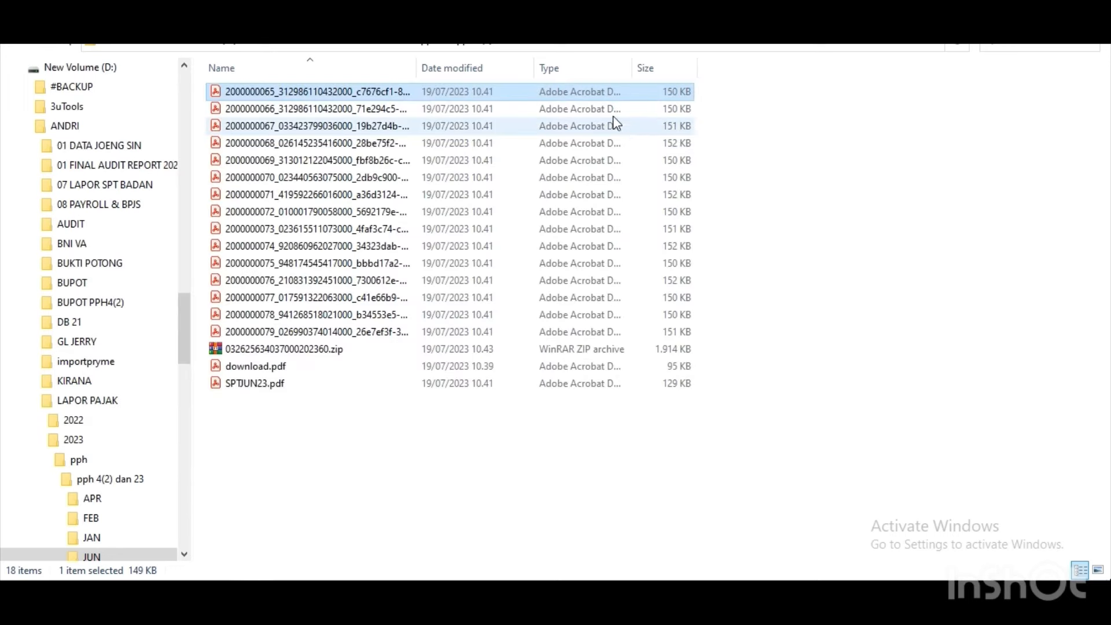
{"action": "double_click", "coordinate": [587, 98]}
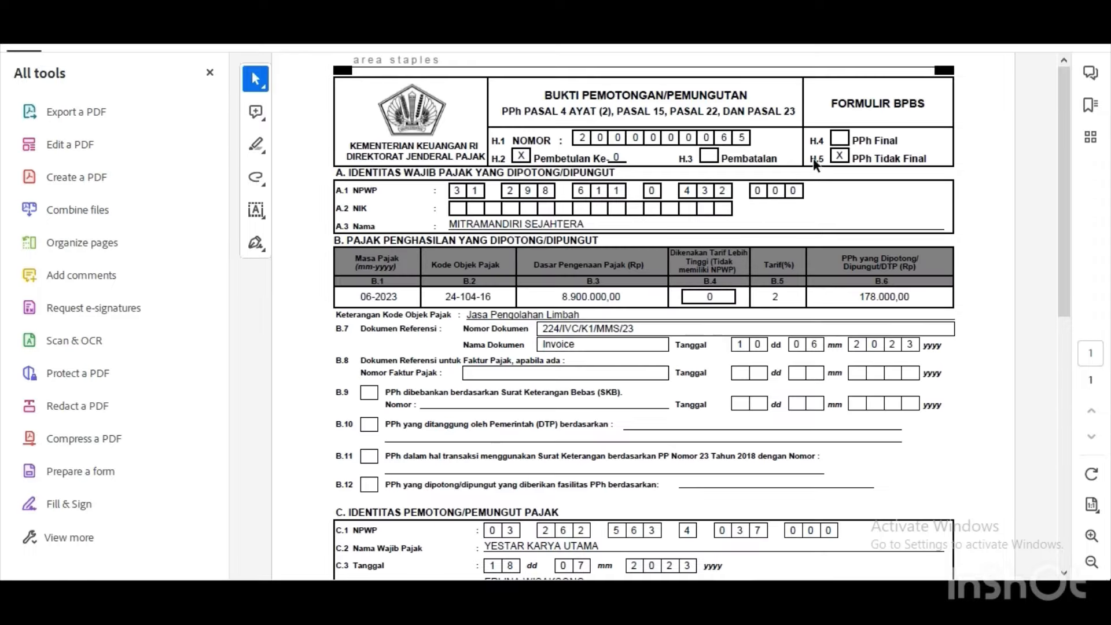
{"action": "left_click_drag", "start_coordinate": [1064, 146], "coordinate": [1082, 308]}
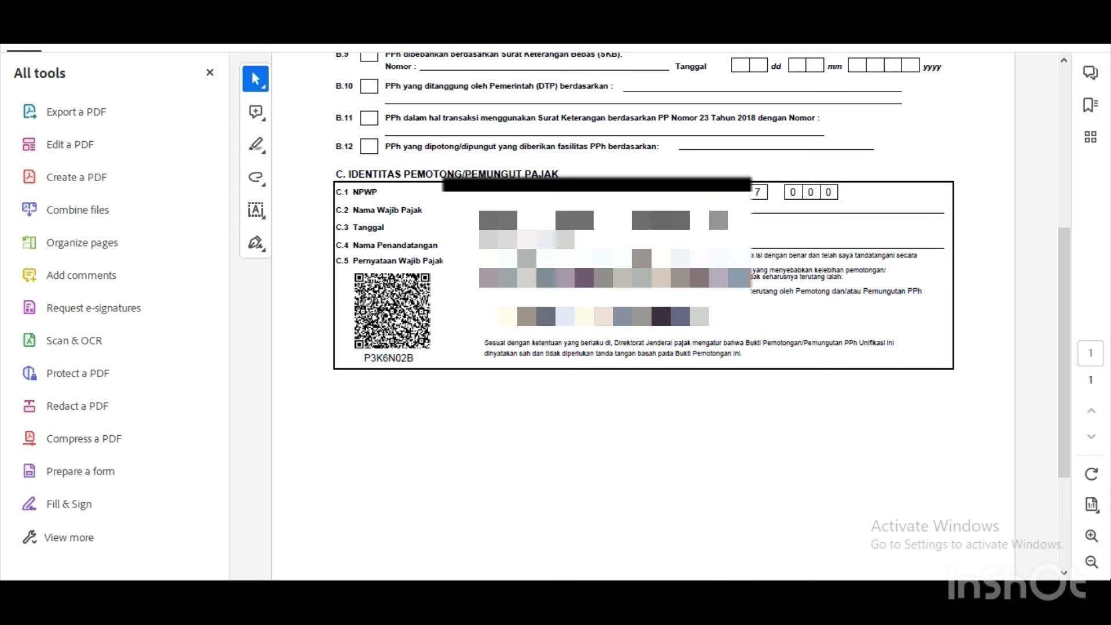
{"action": "left_click_drag", "start_coordinate": [1068, 252], "coordinate": [1053, 196]}
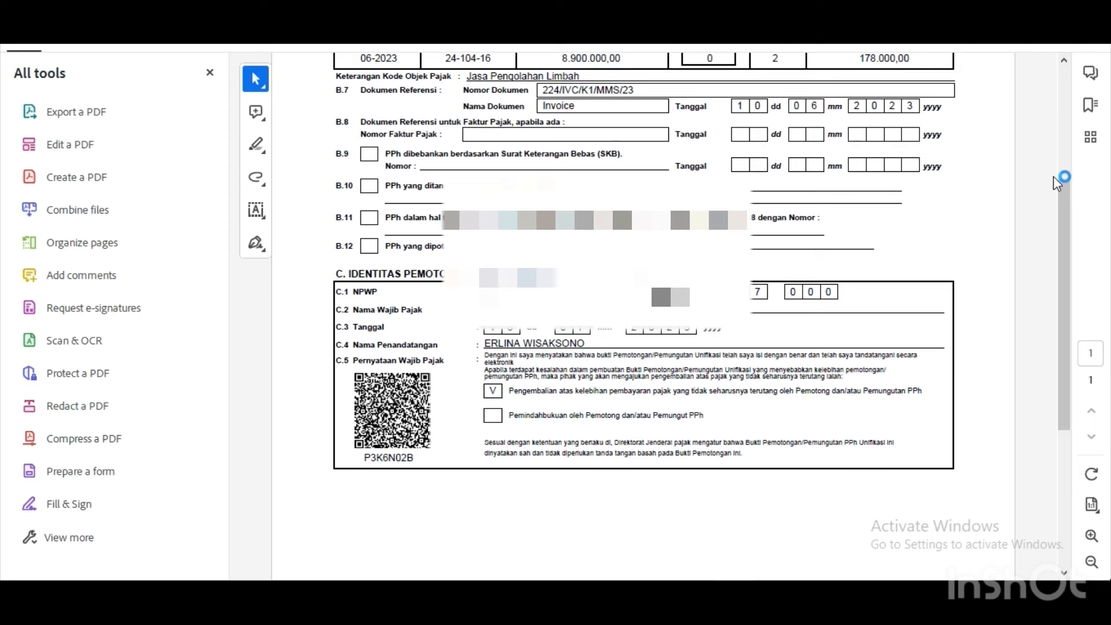
{"action": "left_click_drag", "start_coordinate": [1055, 163], "coordinate": [1054, 100]}
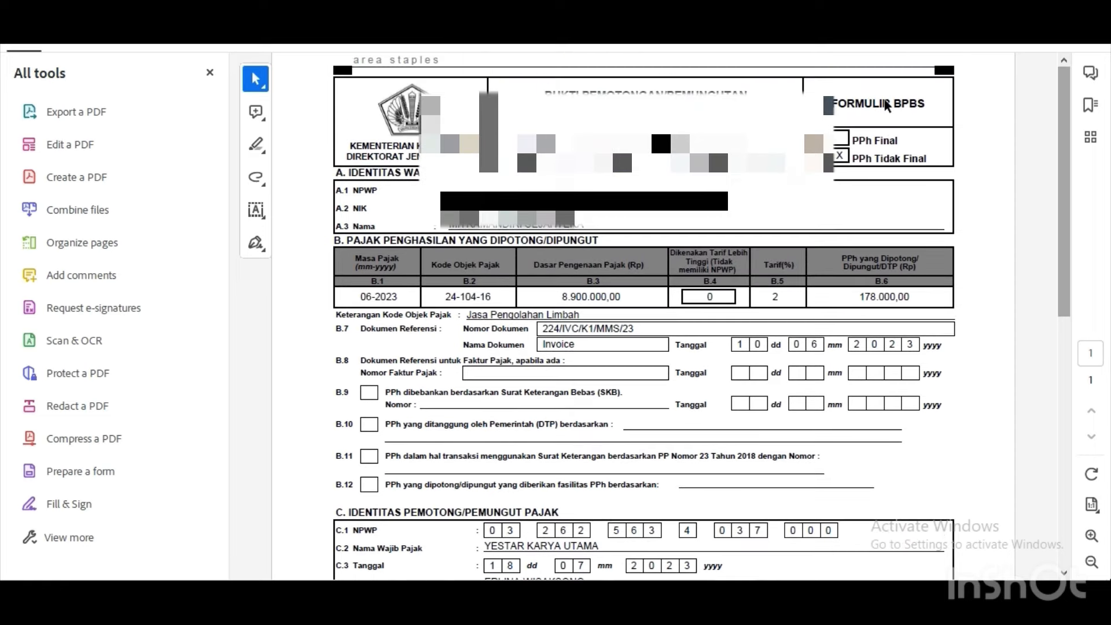